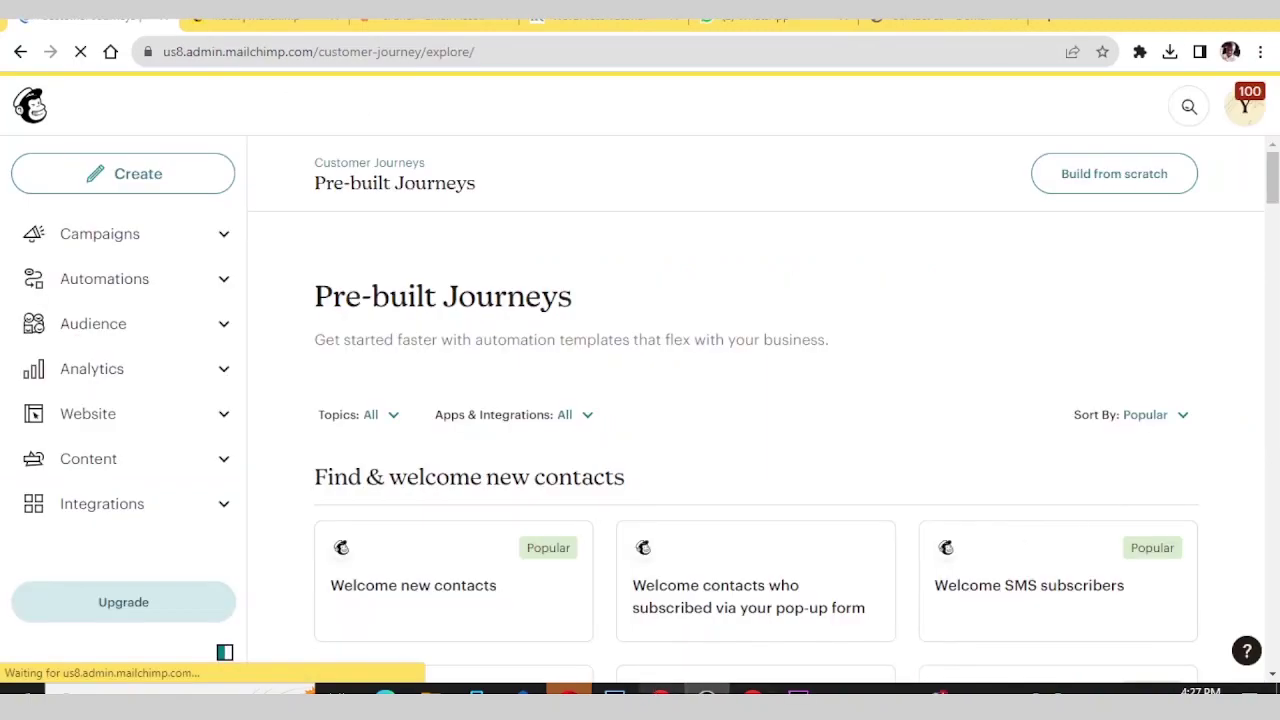
- Open the Create panel from Mailchimp's left sidebar
scroll(409, 409, down, 3)
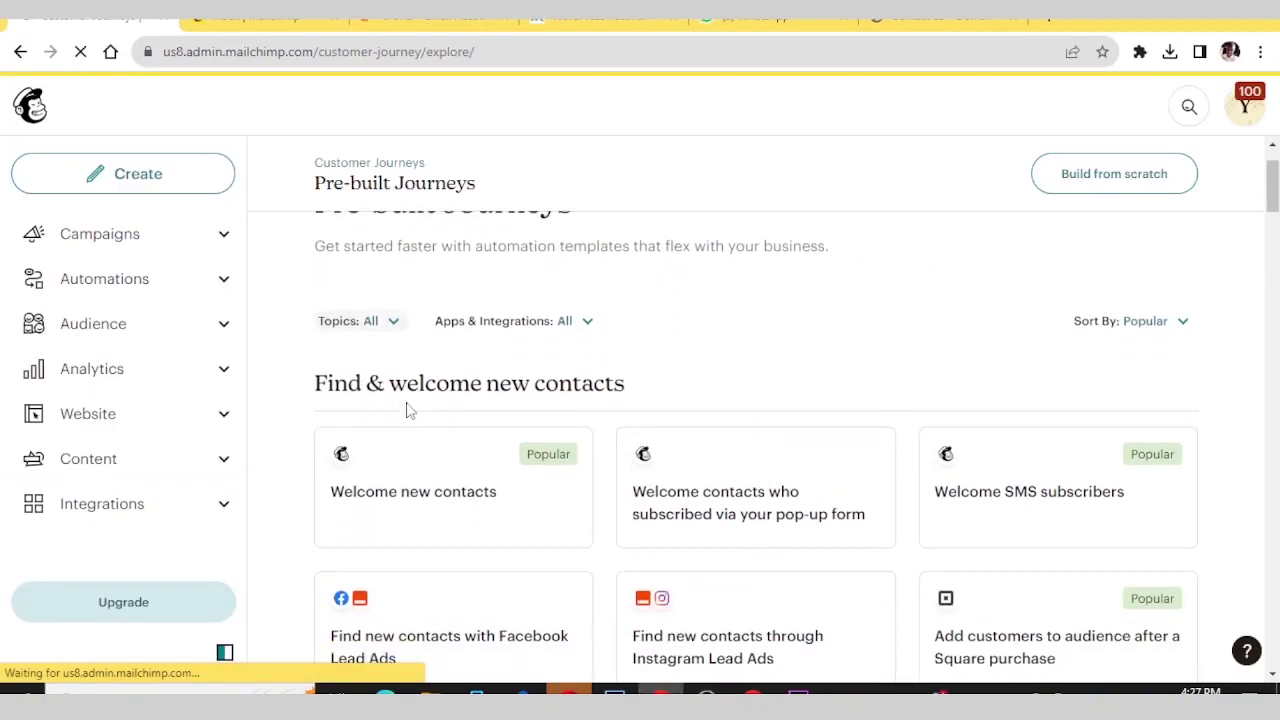
scroll(407, 409, down, 7)
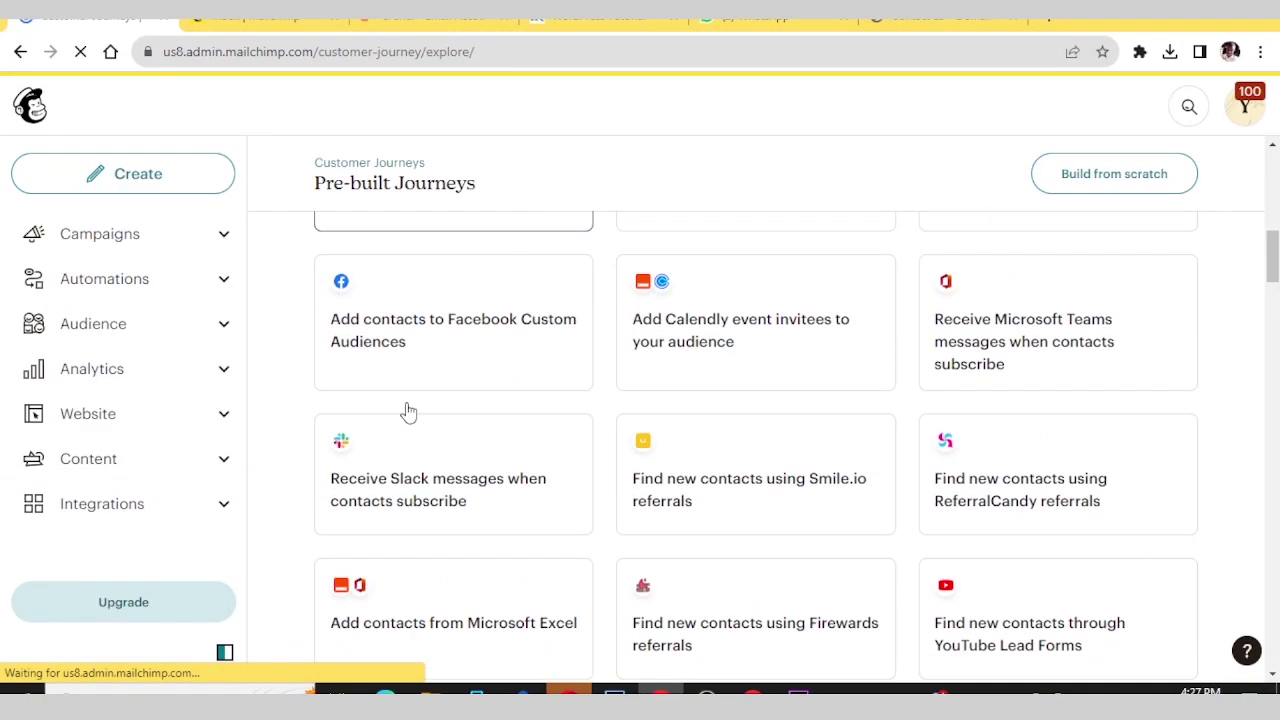
scroll(407, 409, down, 7)
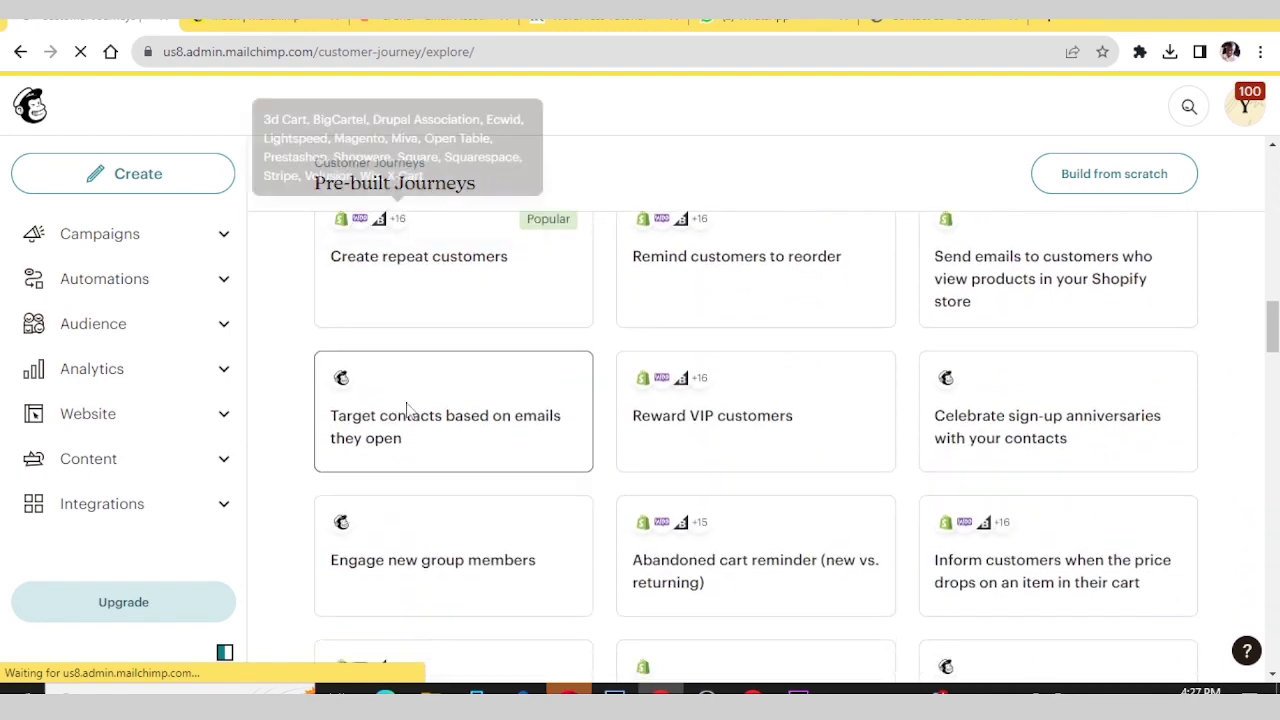
scroll(409, 409, down, 8)
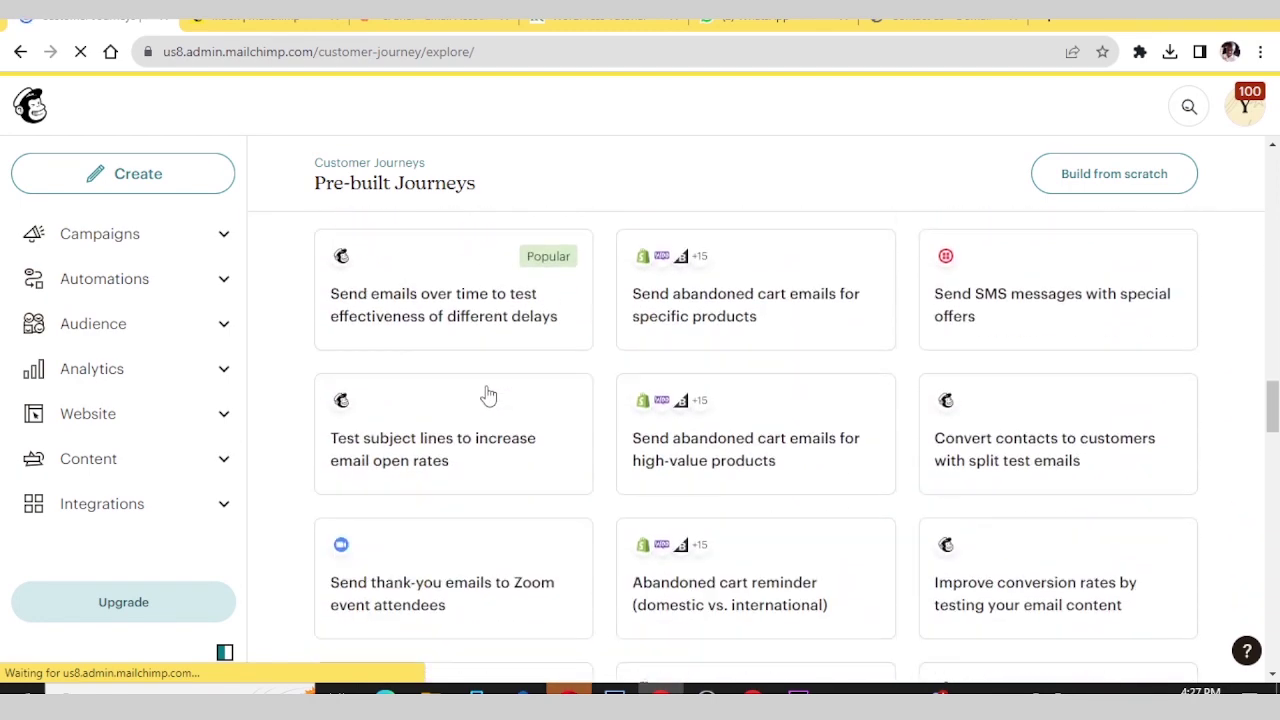
scroll(488, 396, down, 8)
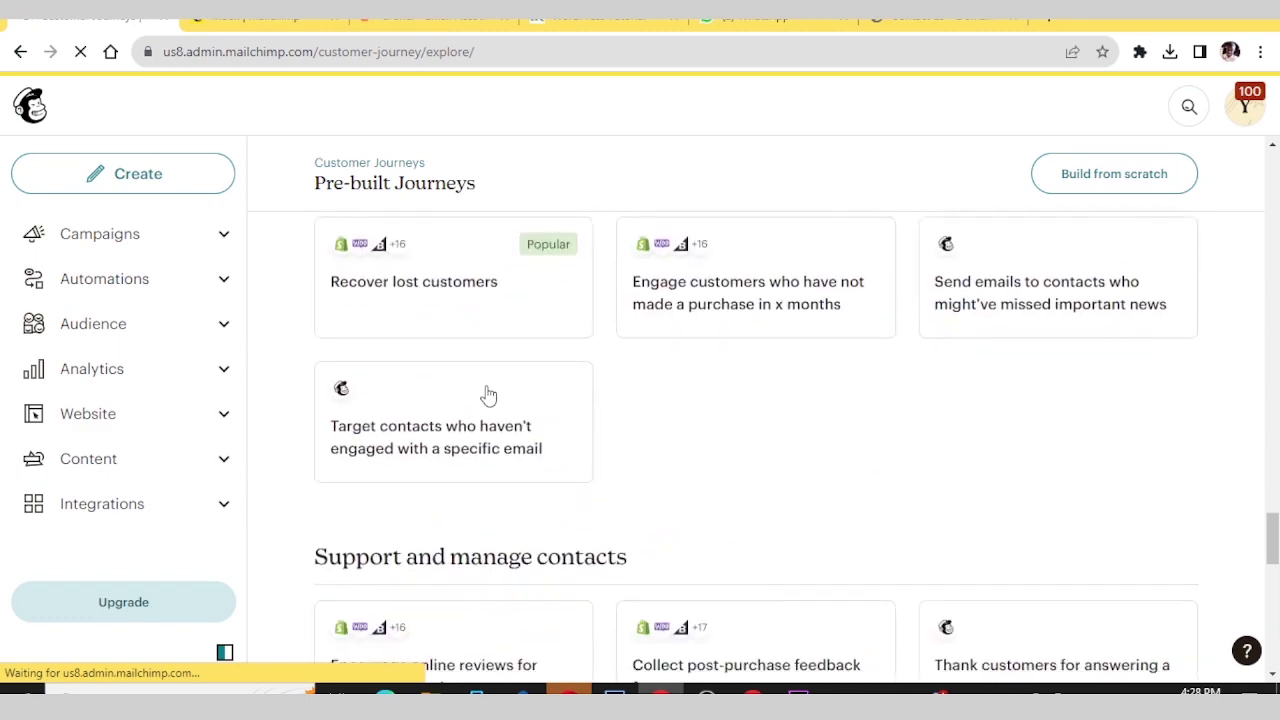
scroll(488, 396, down, 7)
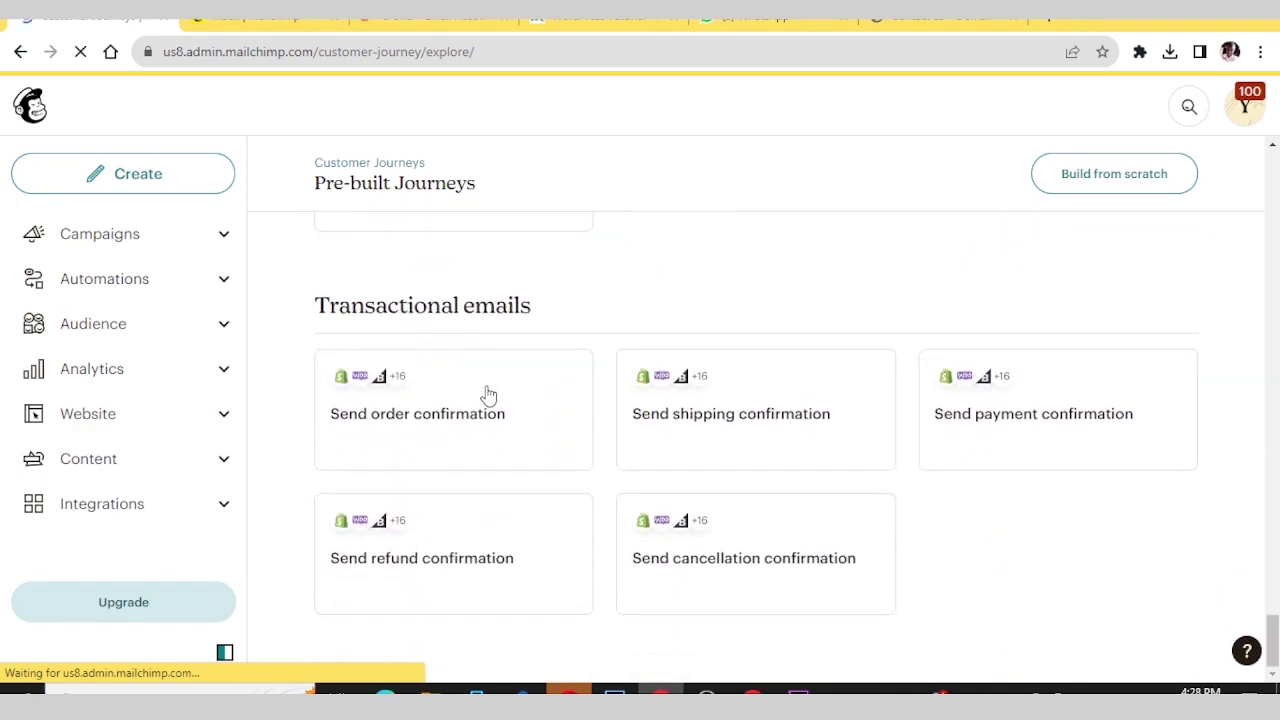
scroll(488, 396, up, 4)
scroll(488, 396, up, 10)
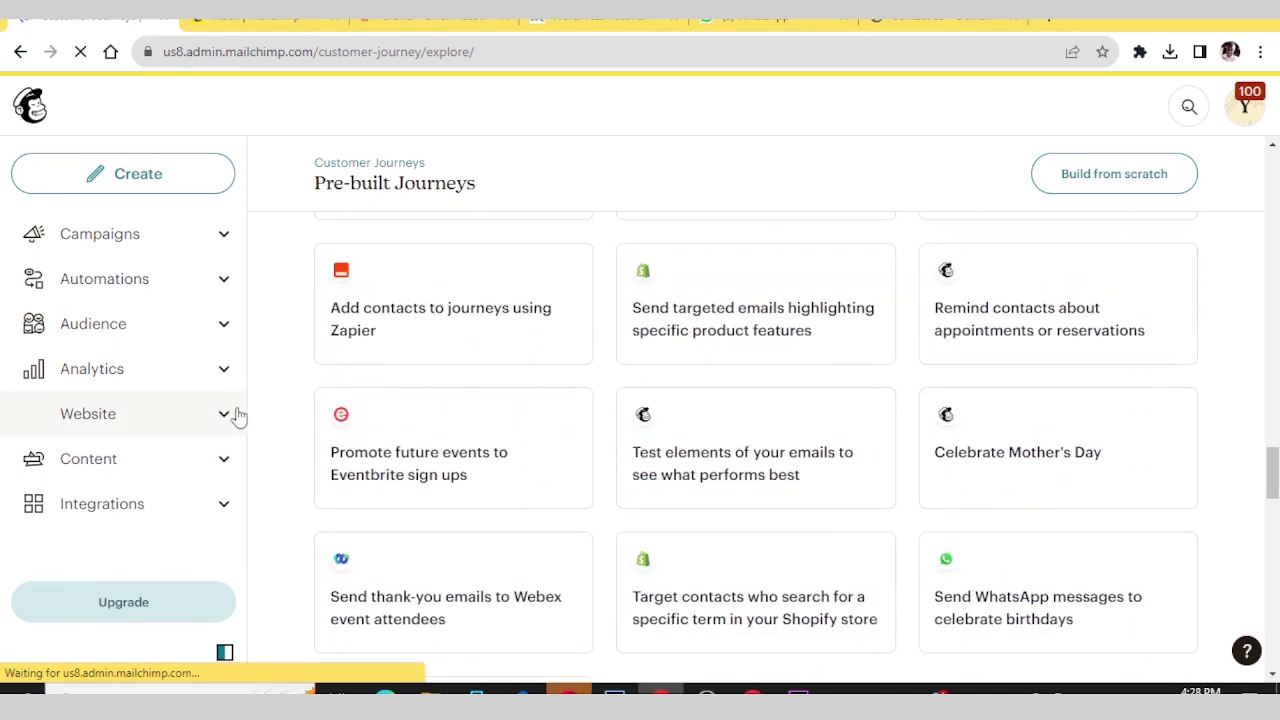
click(165, 188)
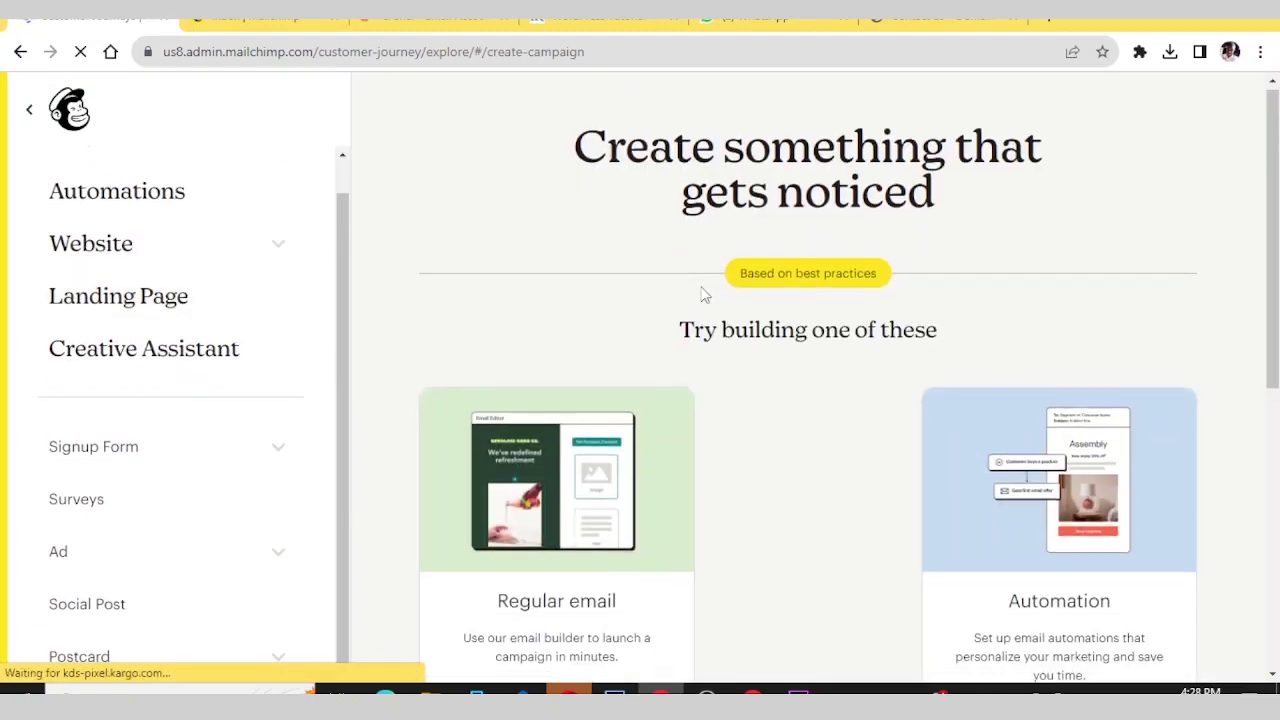
- Expand Signup Form to list Embedded form, Pop-up form and Signup landing page
scroll(703, 291, down, 3)
scroll(703, 291, up, 3)
scroll(749, 400, down, 5)
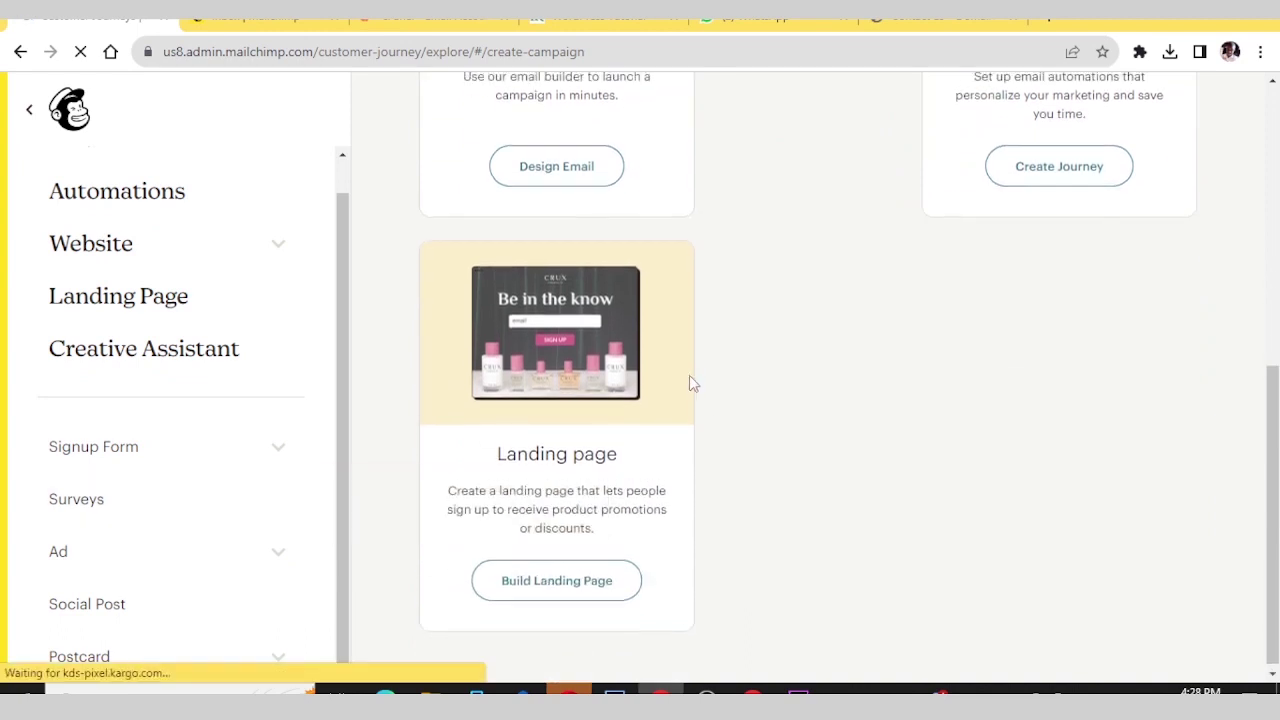
scroll(689, 375, up, 5)
scroll(295, 540, up, 1)
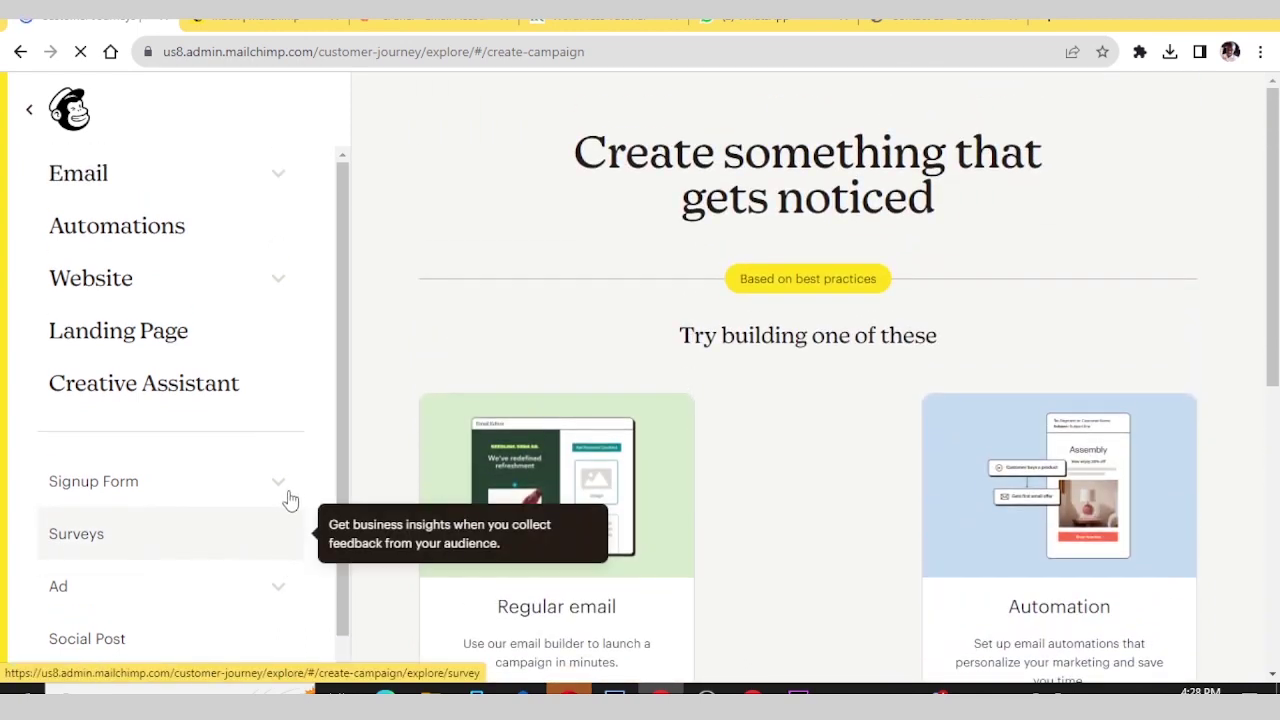
click(274, 483)
scroll(257, 440, down, 2)
scroll(251, 443, down, 1)
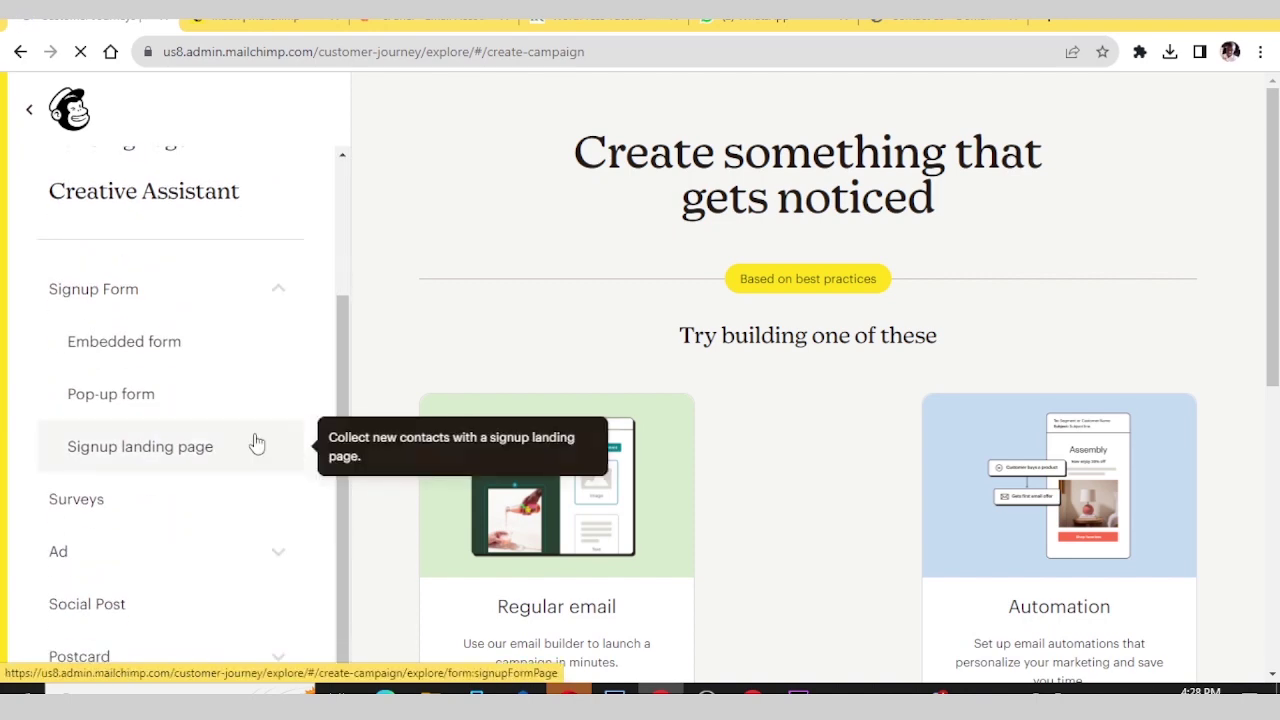
scroll(177, 443, up, 2)
scroll(177, 443, down, 2)
scroll(766, 480, down, 4)
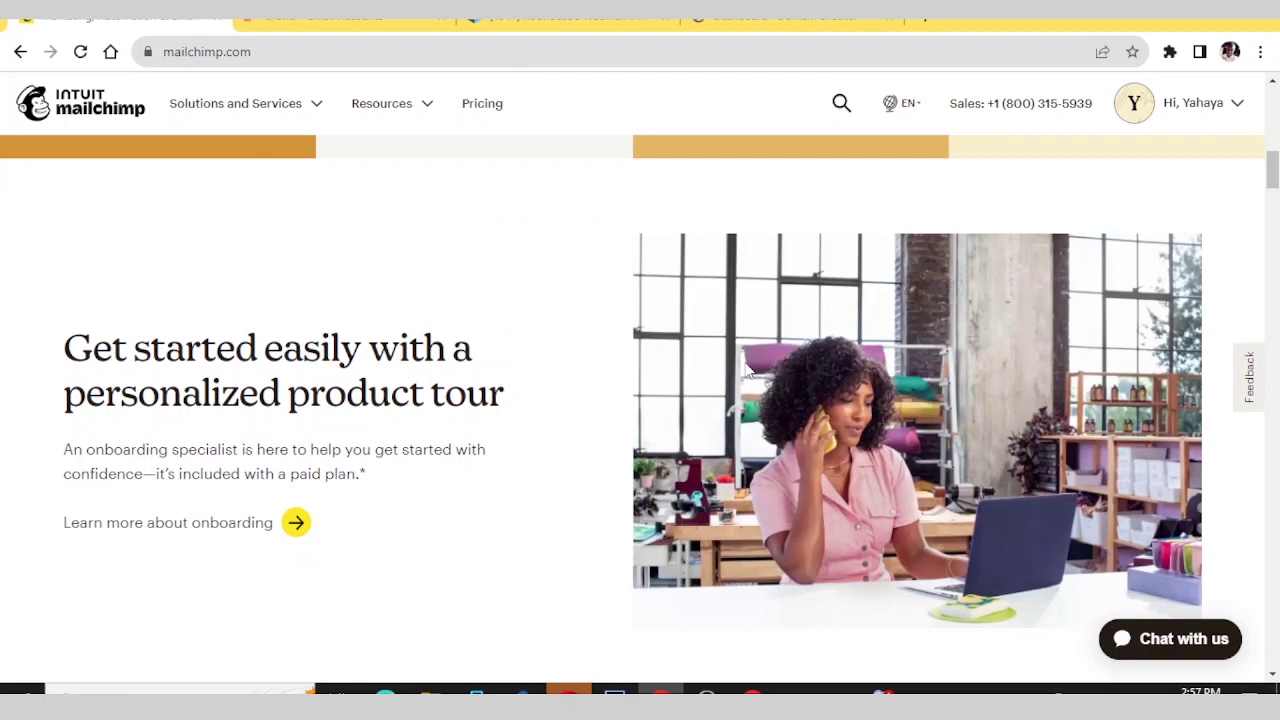
scroll(572, 357, down, 8)
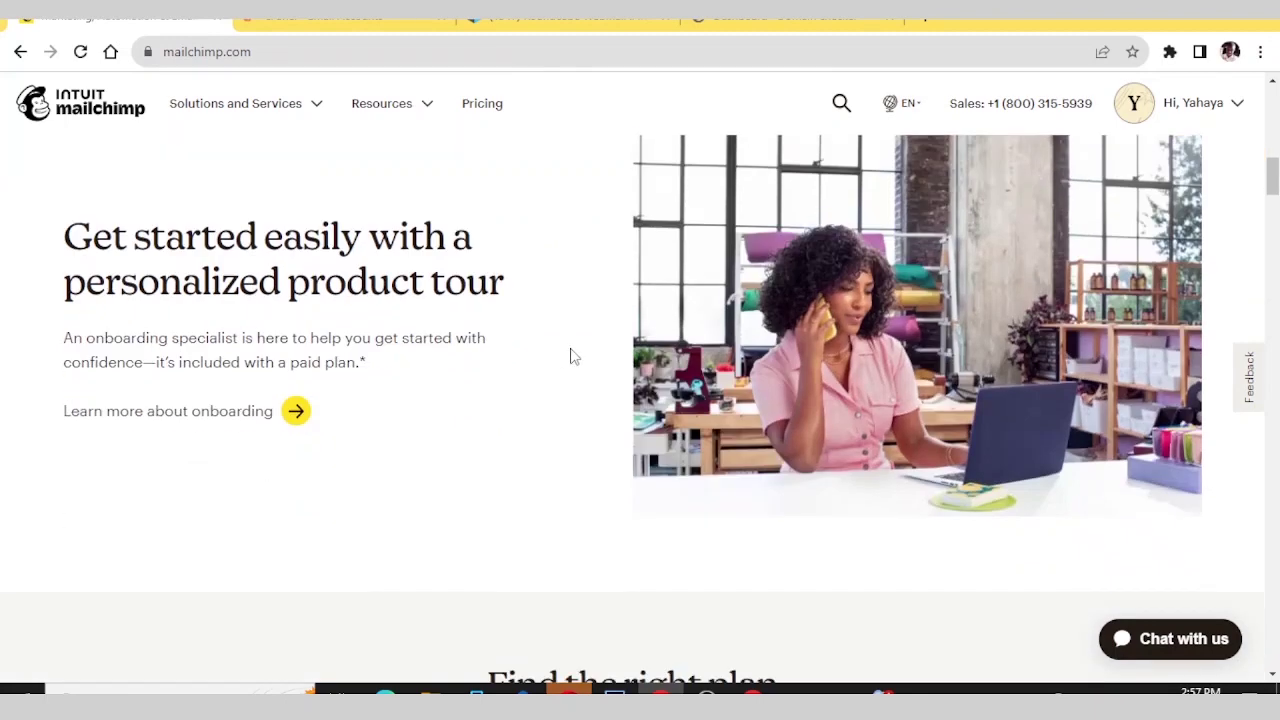
scroll(581, 362, up, 6)
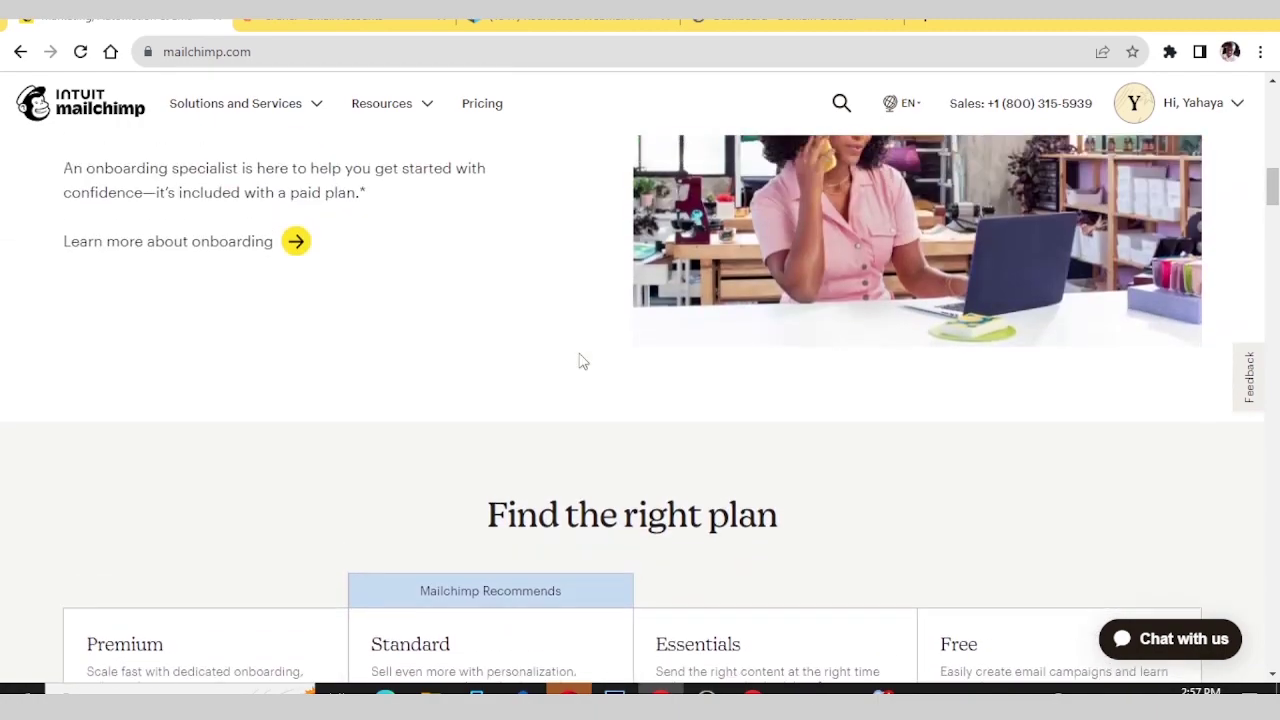
scroll(581, 362, up, 13)
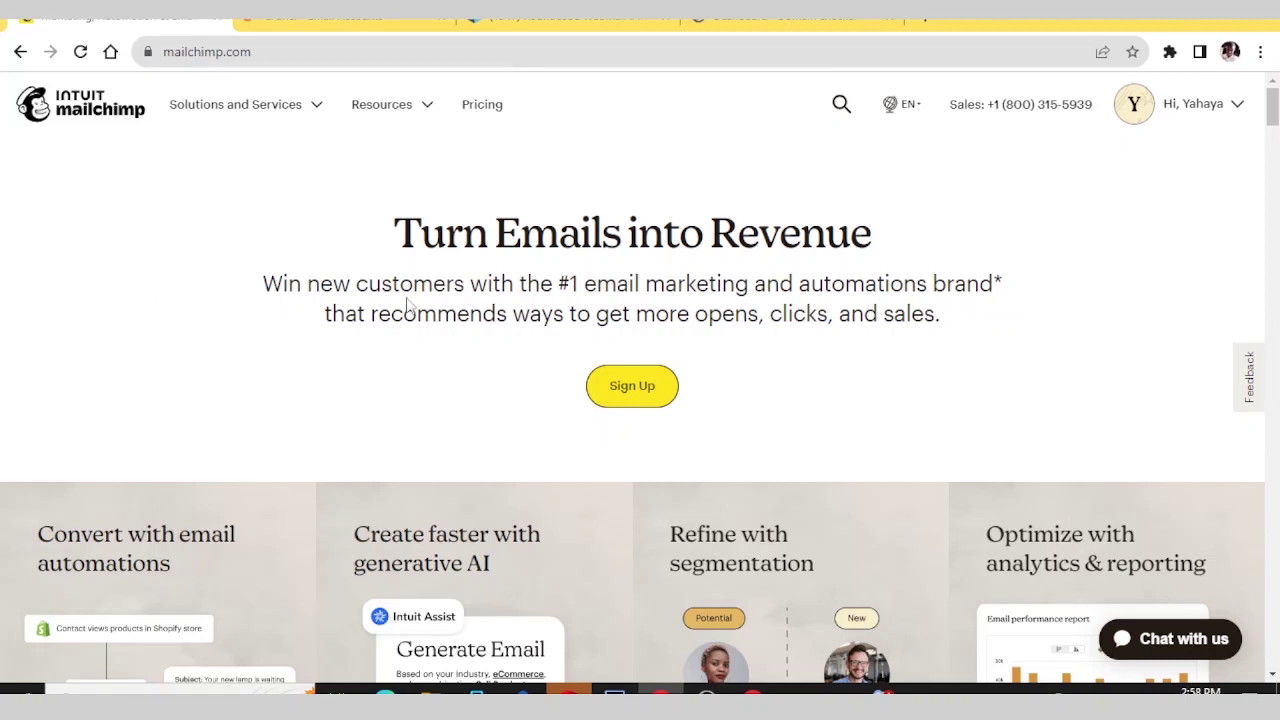
triple_click(716, 165)
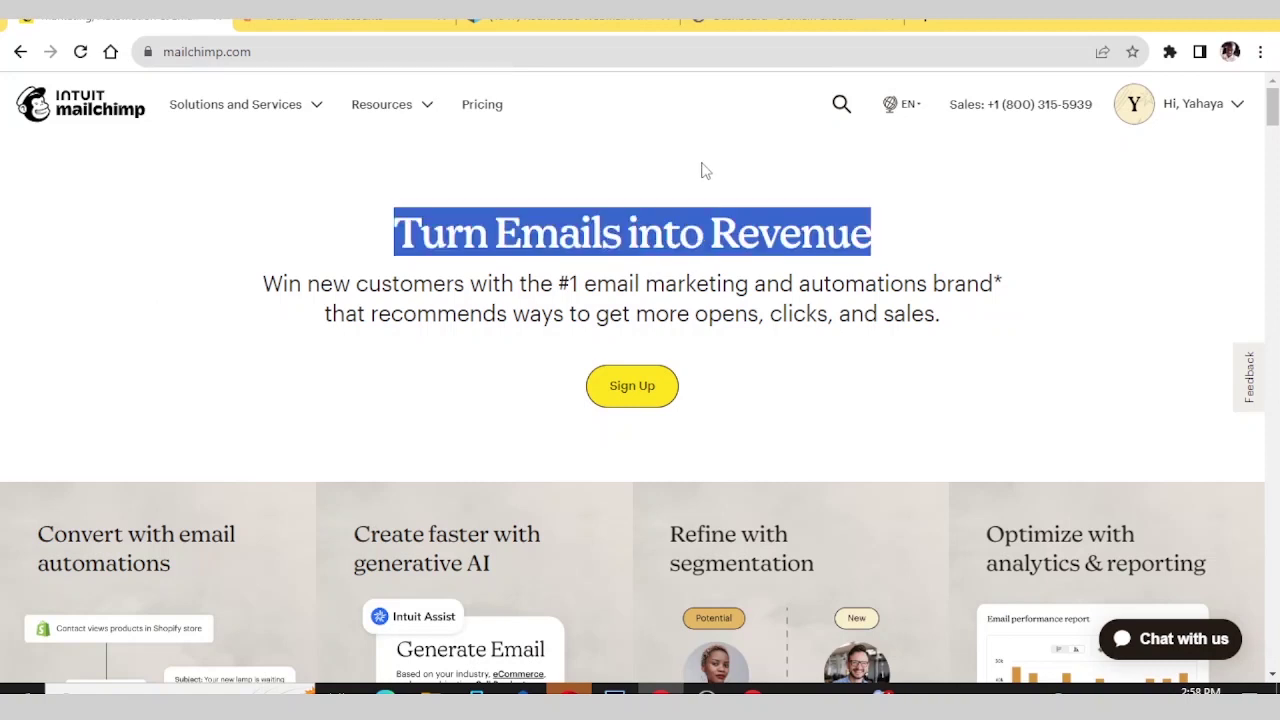
click(705, 170)
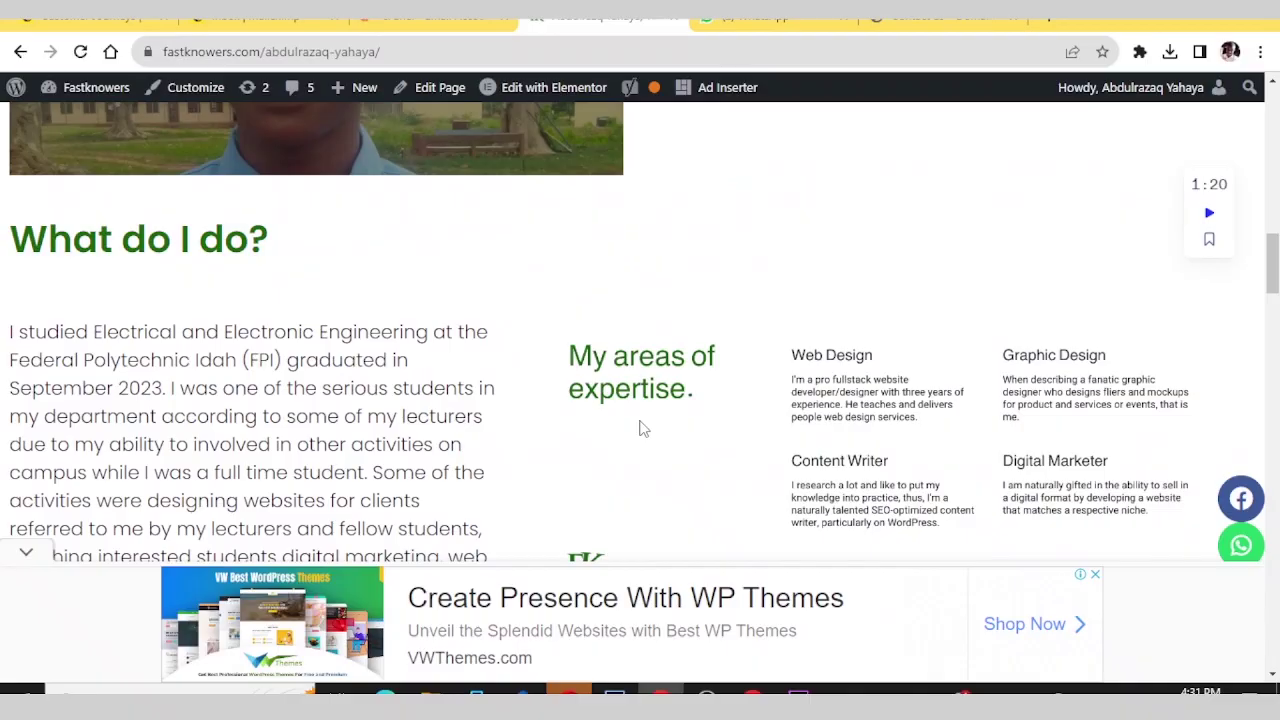
scroll(643, 428, down, 5)
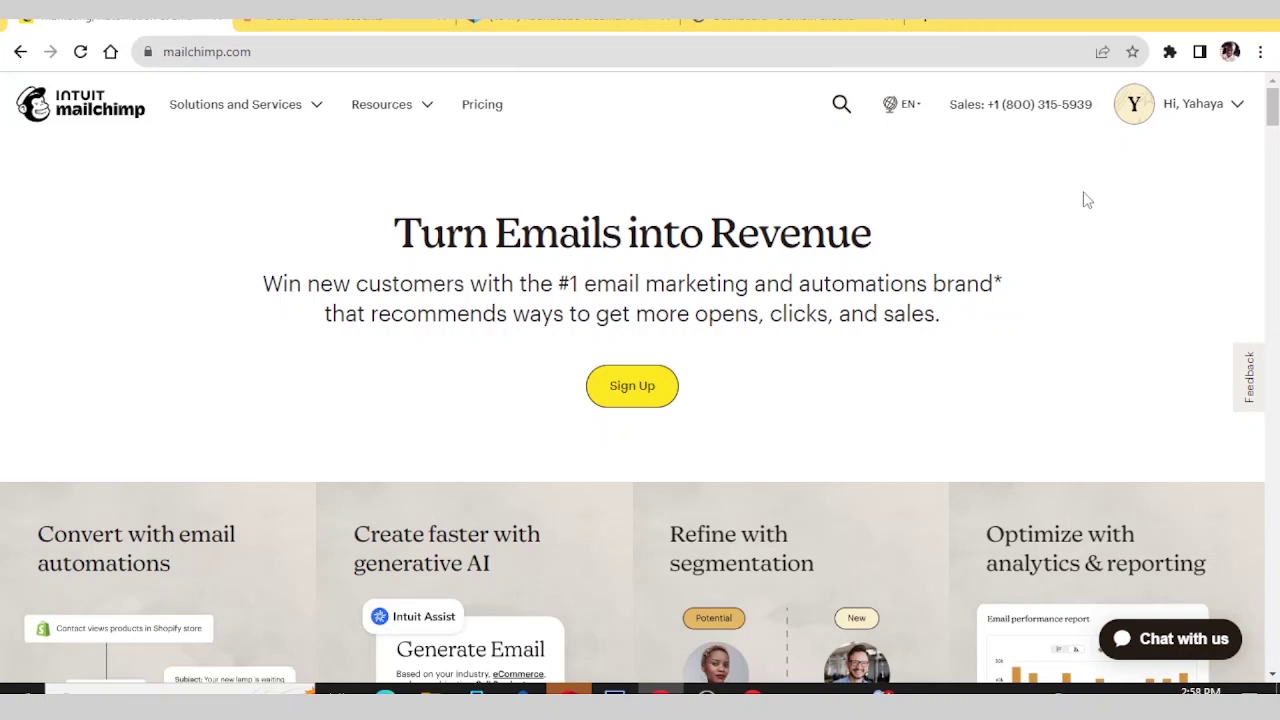
- Go to Mailchimp Home from the account menu and scroll the dashboard
click(1217, 104)
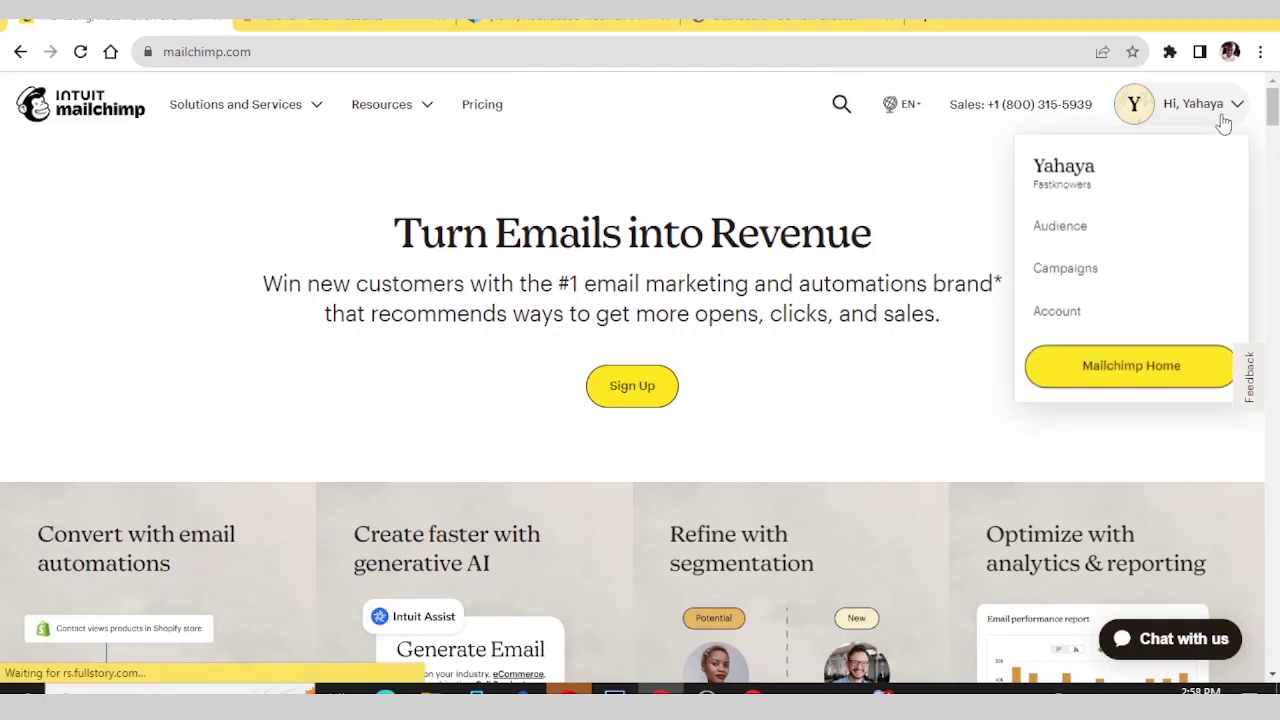
click(1088, 368)
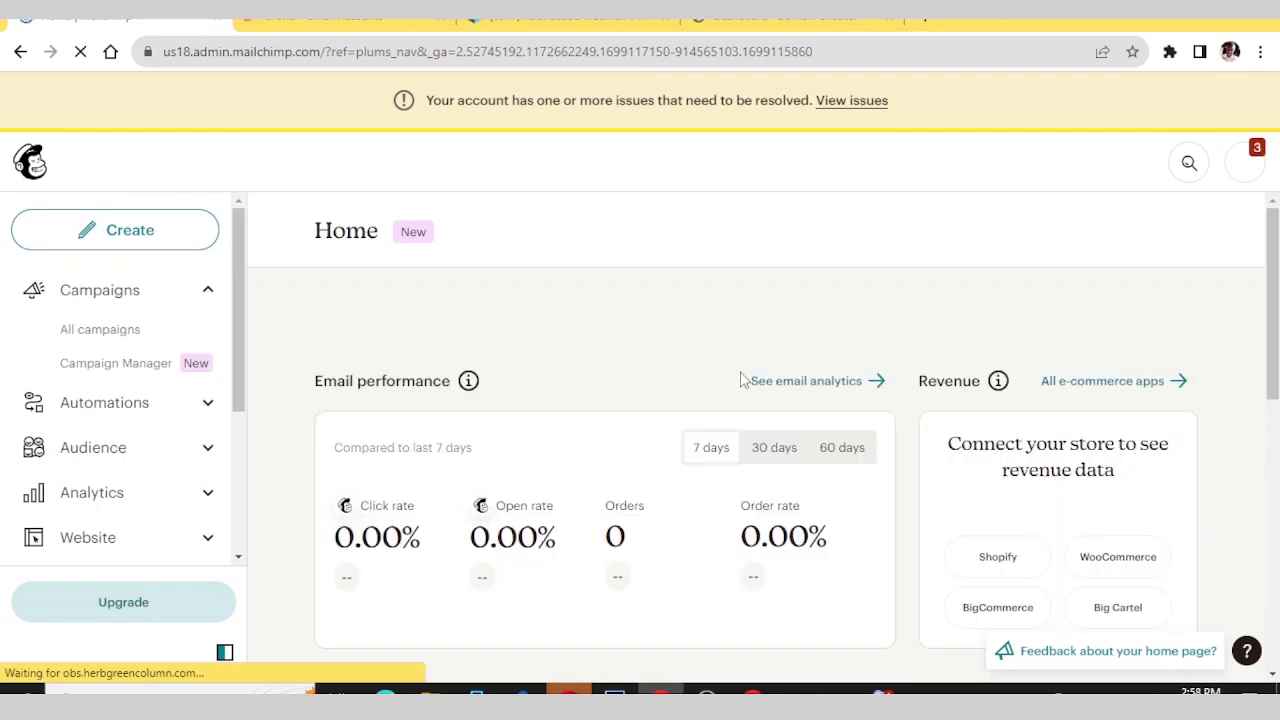
scroll(616, 349, down, 5)
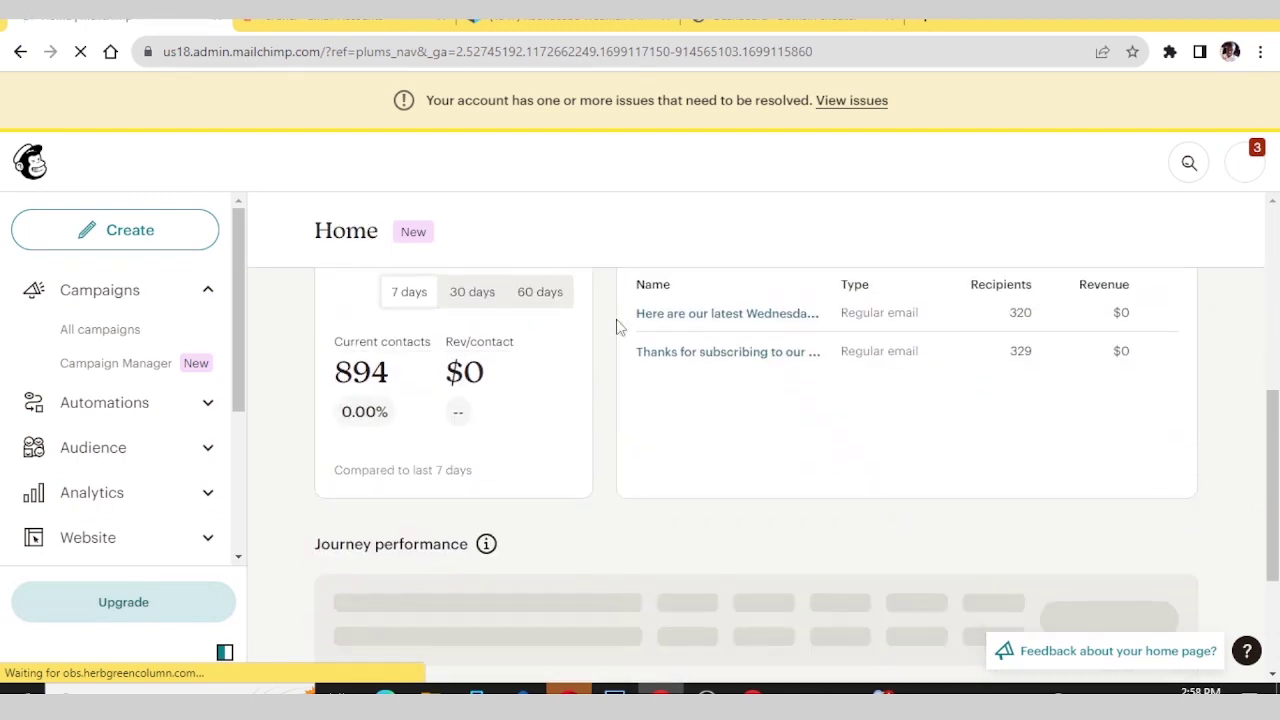
scroll(614, 323, up, 5)
- Load mailchimp.com in the other Chrome window and open its marketing plans pricing page
click(752, 690)
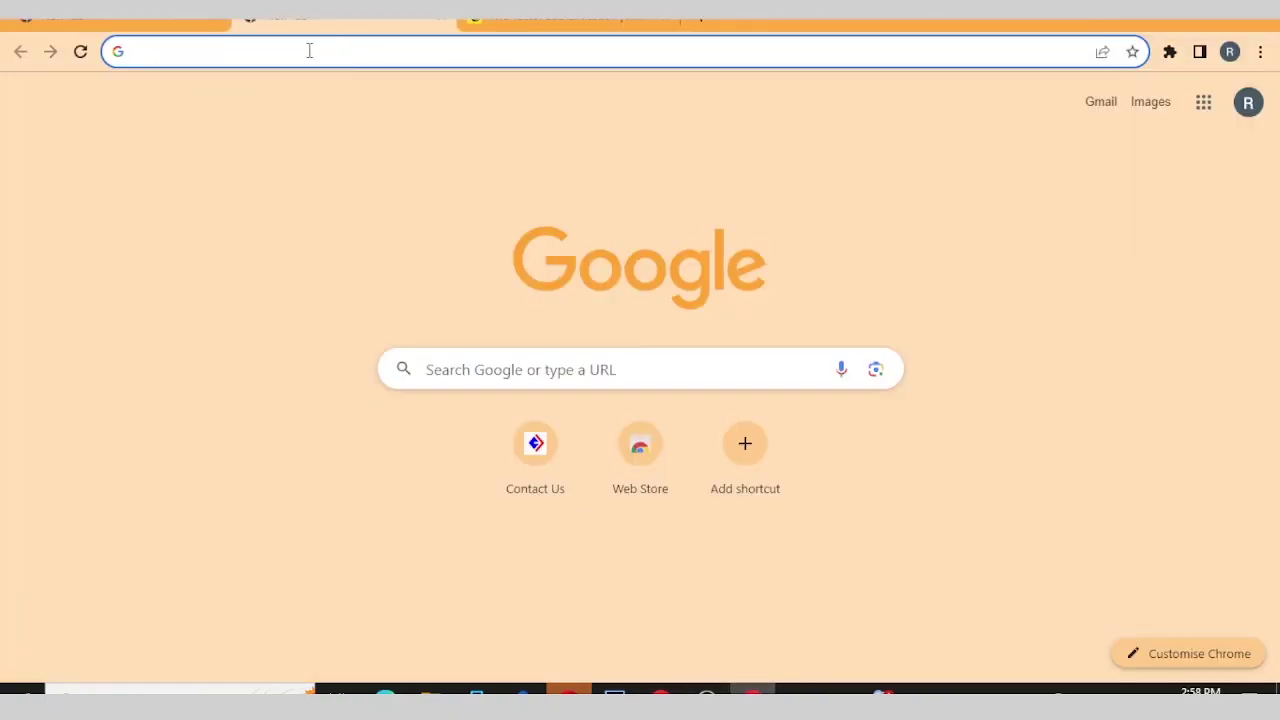
text(m)
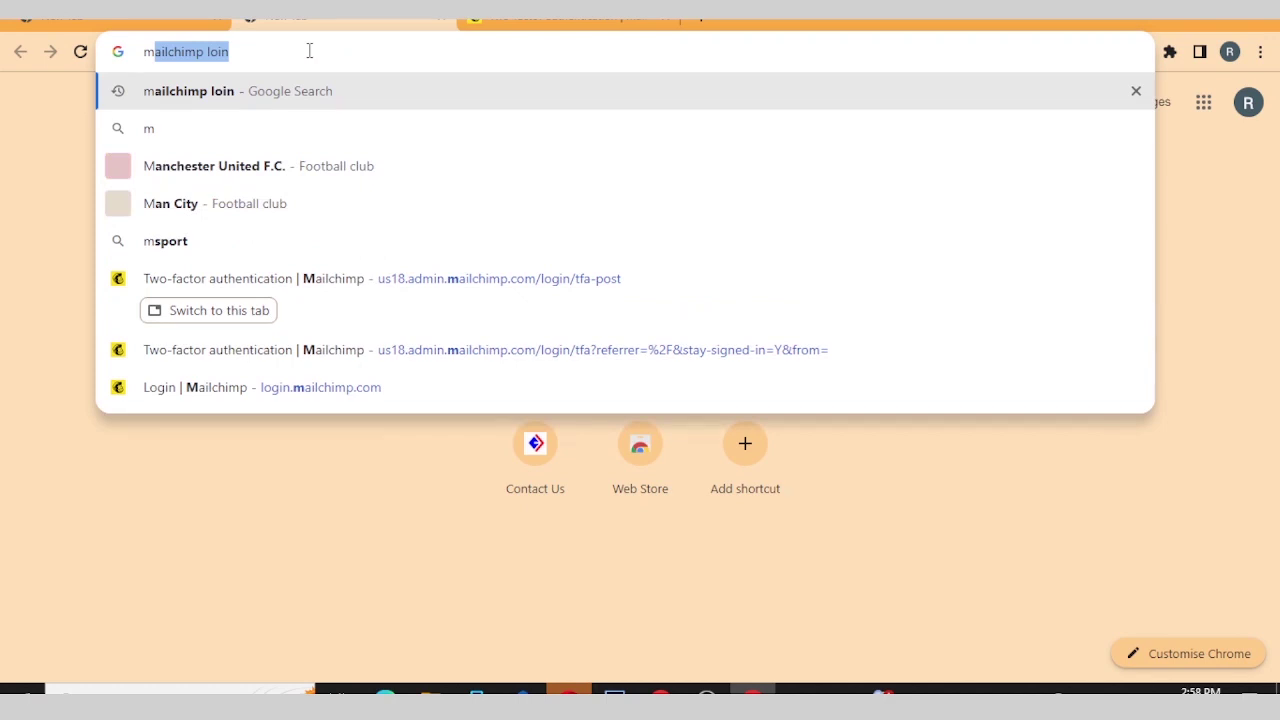
key(Return)
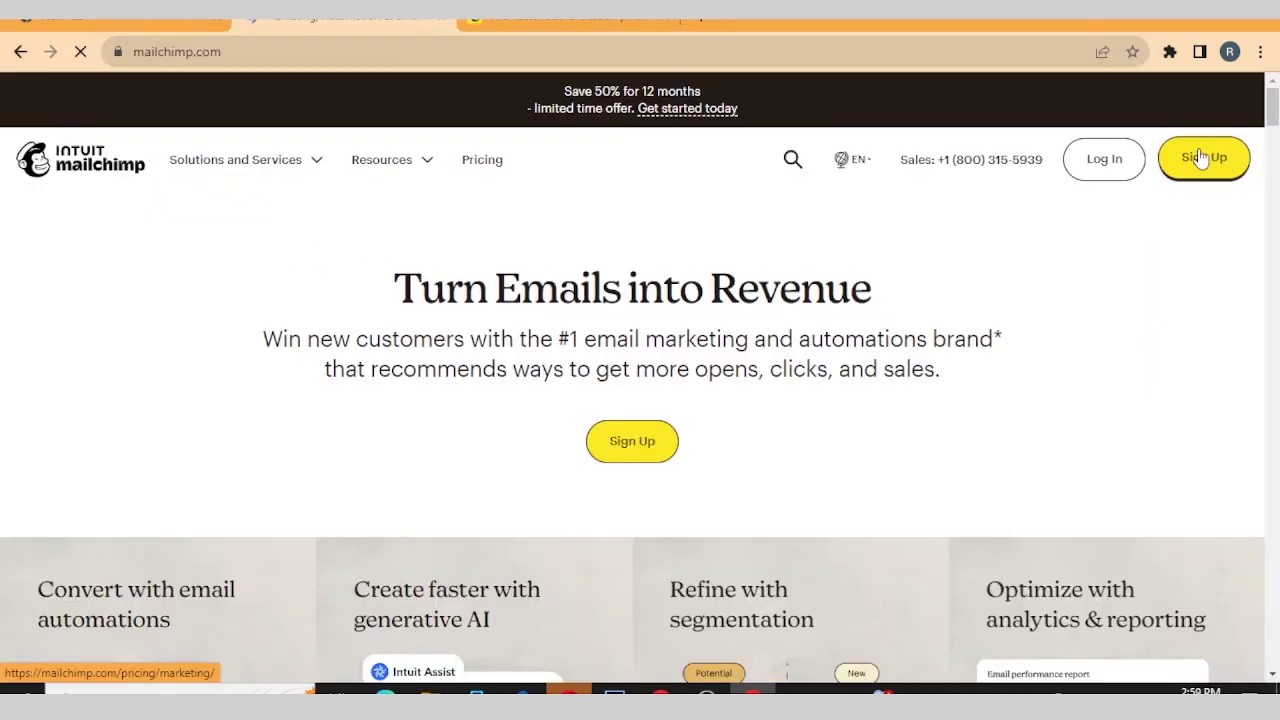
click(1203, 158)
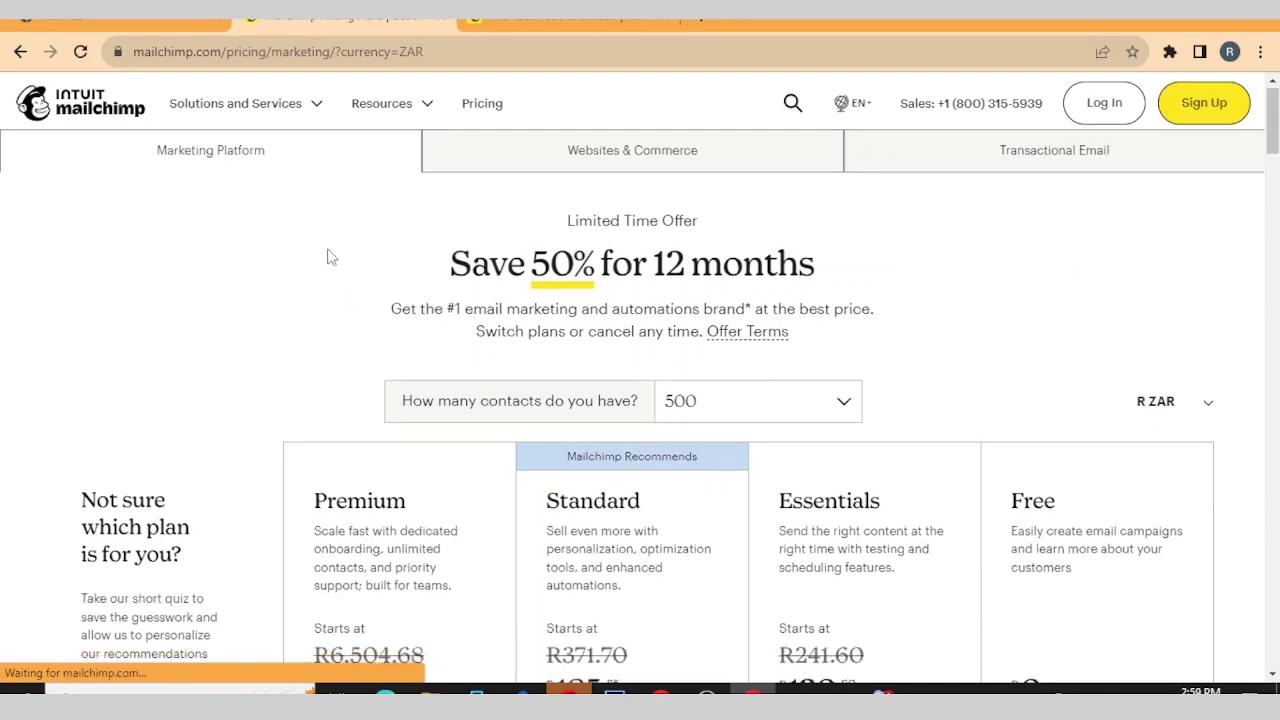
- Reopen the marketing plans pricing page and scroll through the ZAR prices
scroll(330, 257, down, 10)
scroll(346, 327, up, 8)
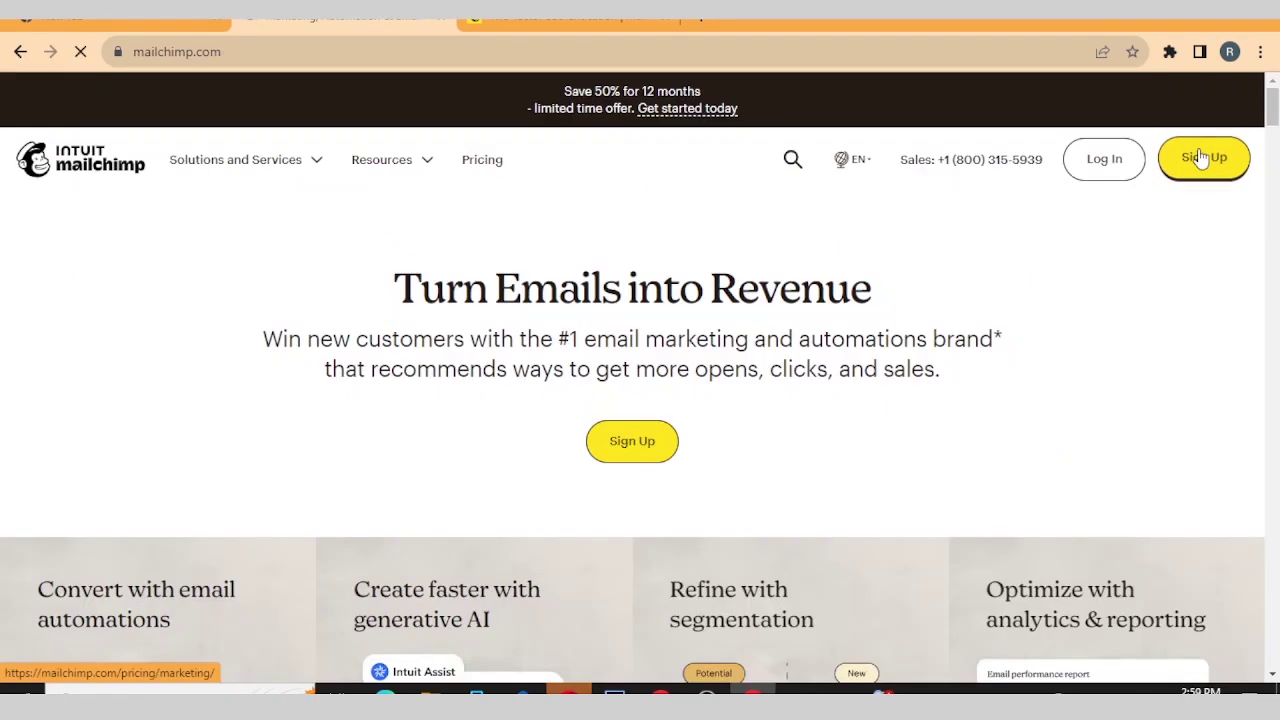
click(1203, 158)
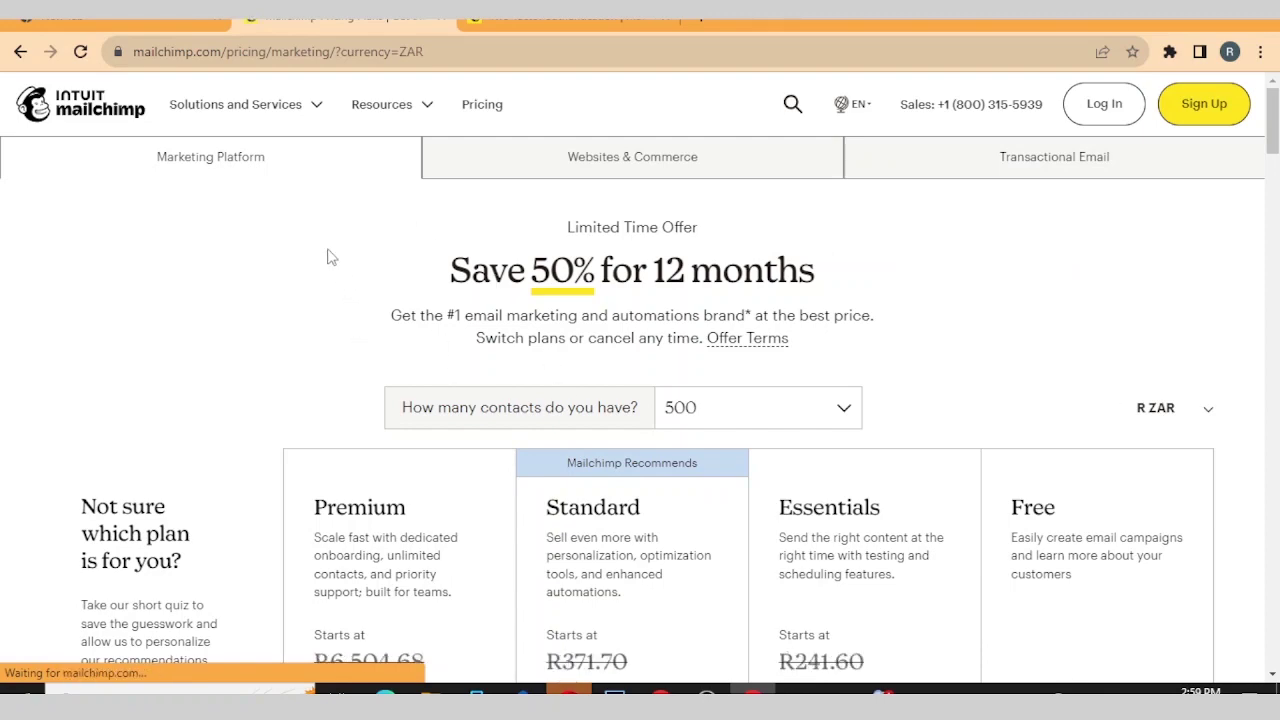
scroll(332, 257, down, 10)
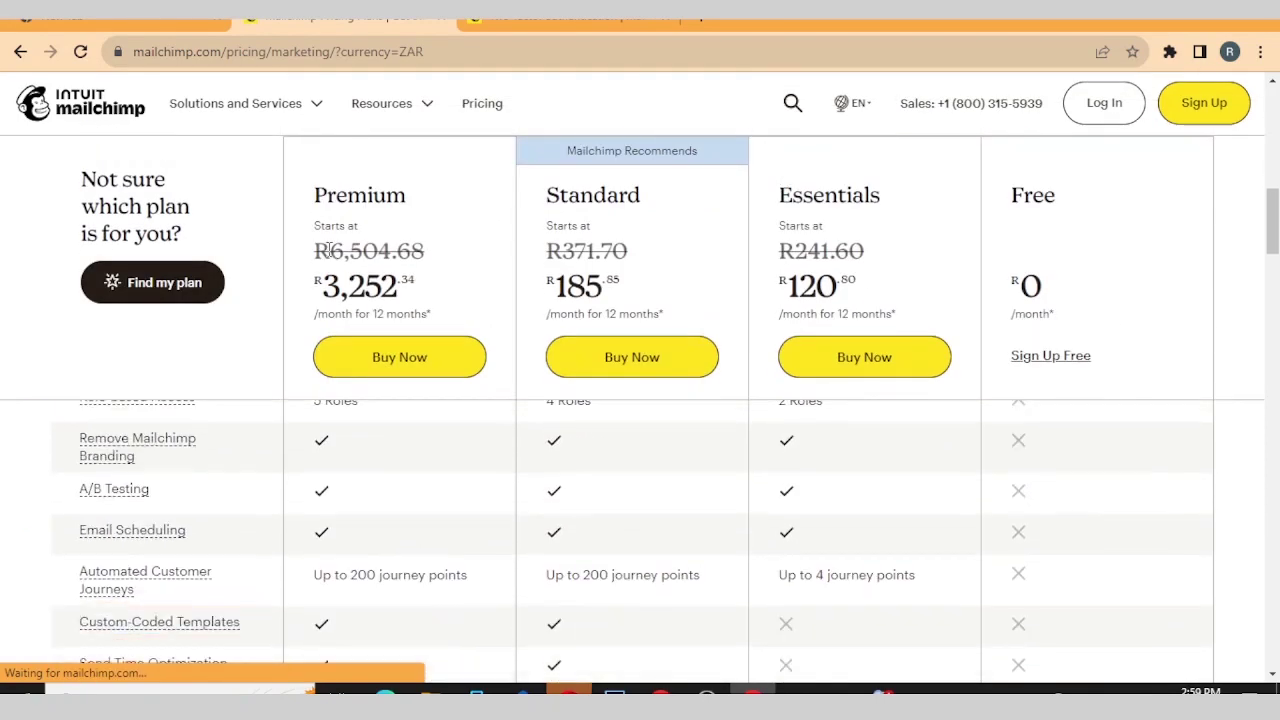
scroll(345, 333, up, 10)
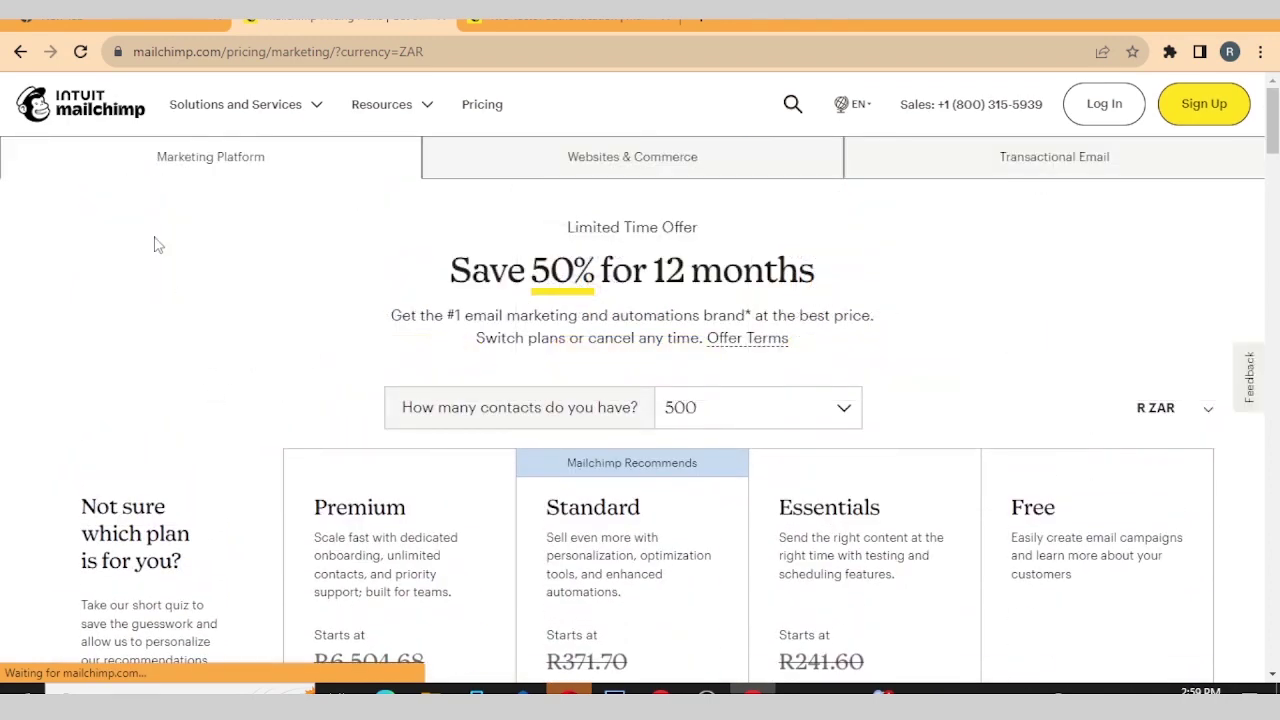
scroll(269, 360, down, 1)
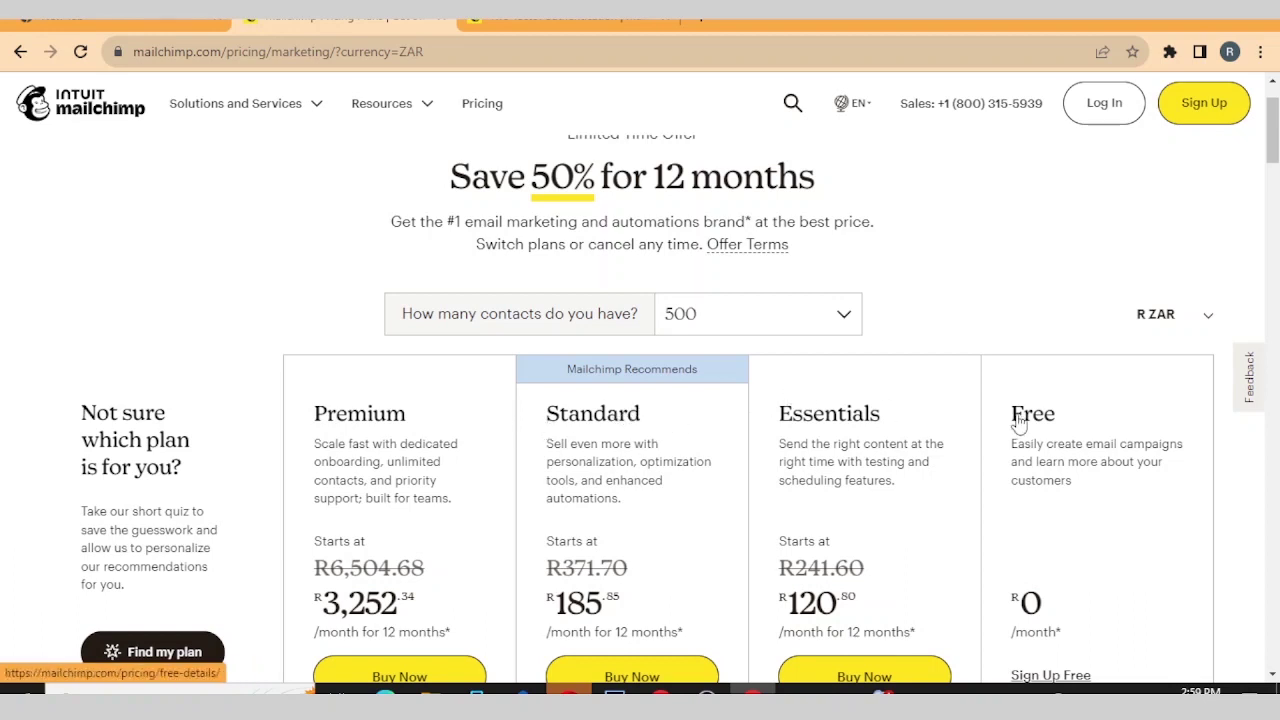
scroll(1037, 425, down, 2)
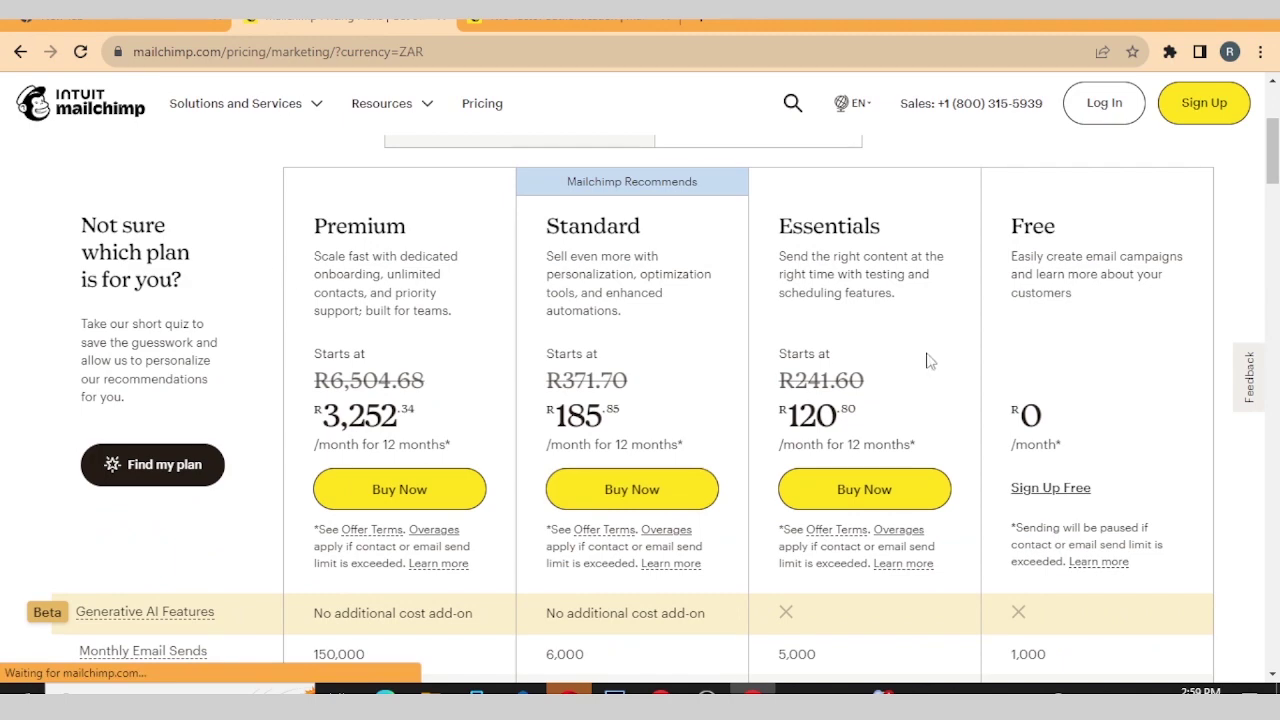
scroll(1057, 368, down, 2)
scroll(1057, 366, up, 2)
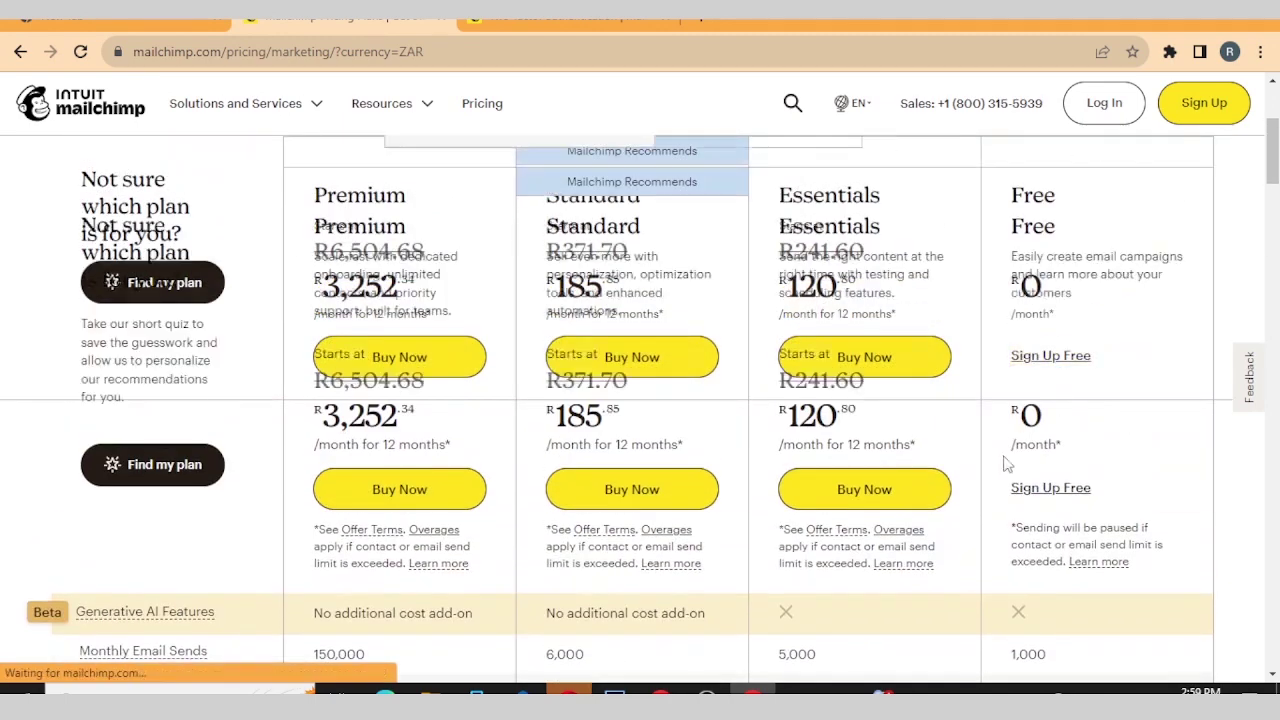
scroll(1105, 498, up, 2)
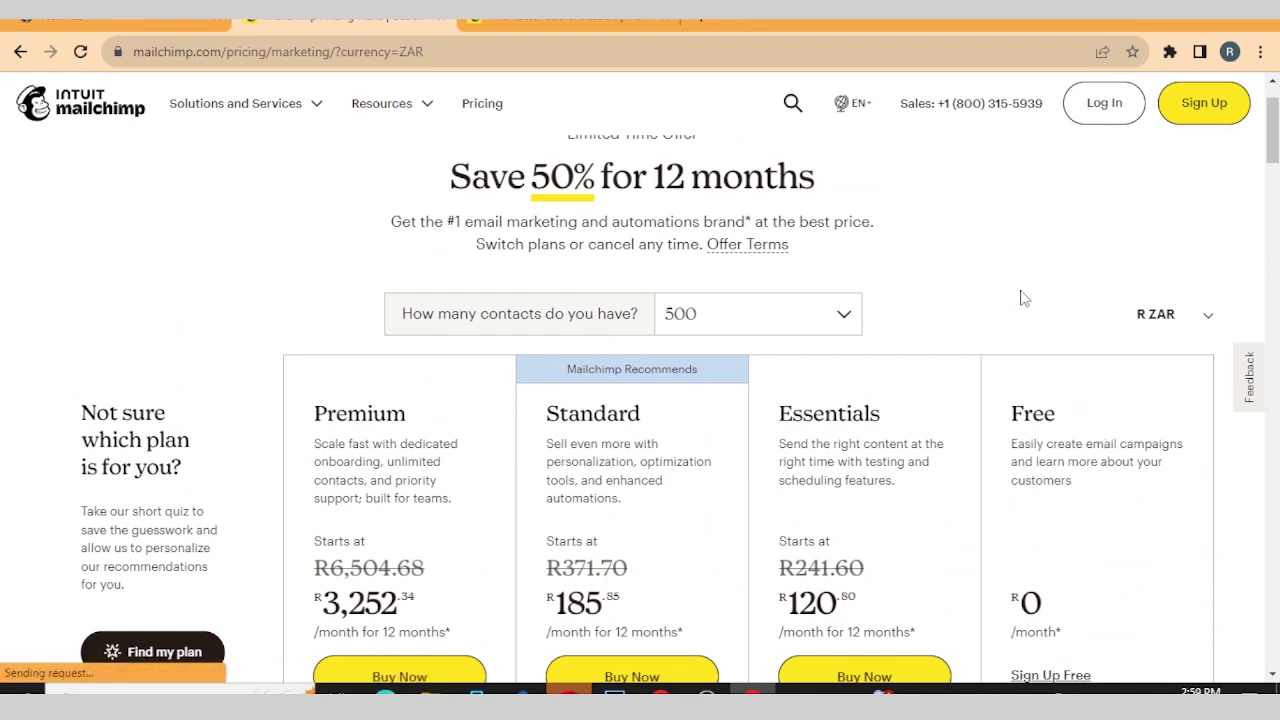
scroll(996, 365, down, 1)
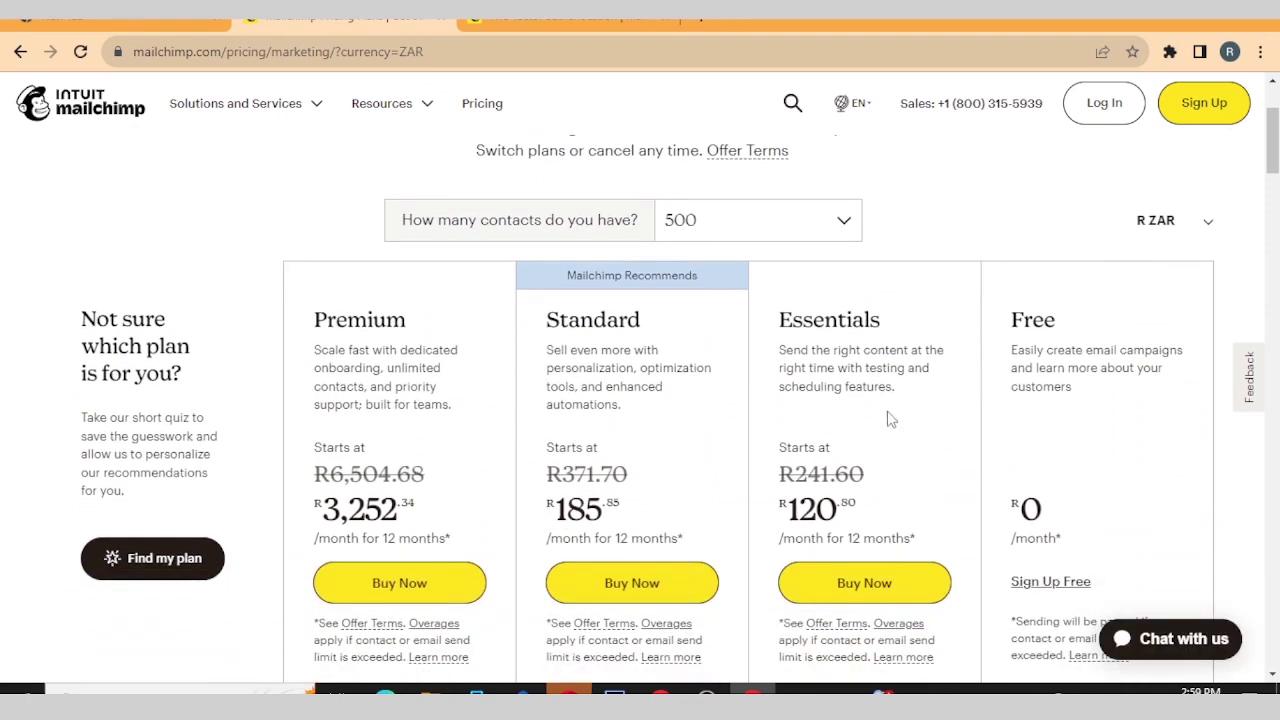
scroll(890, 419, up, 2)
- Show prices in USD and compare Premium $175, Standard $10, Essentials $6.50, Free $0
click(1208, 407)
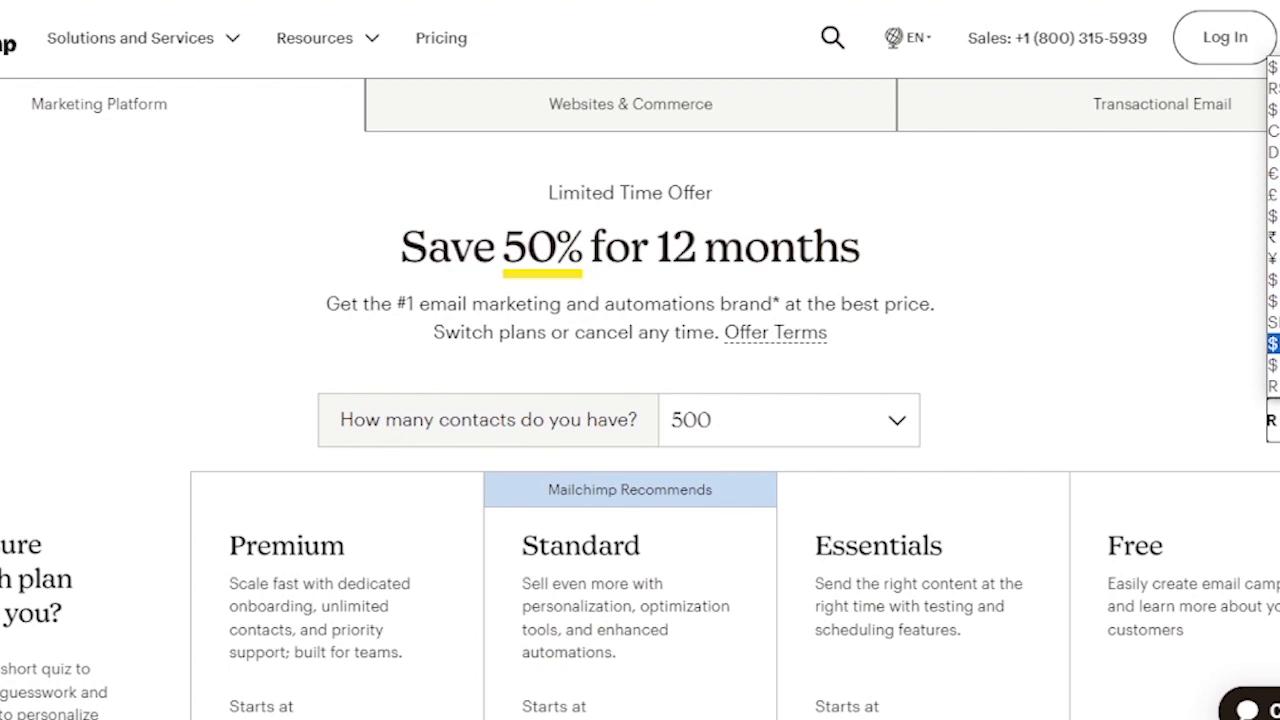
key(Escape)
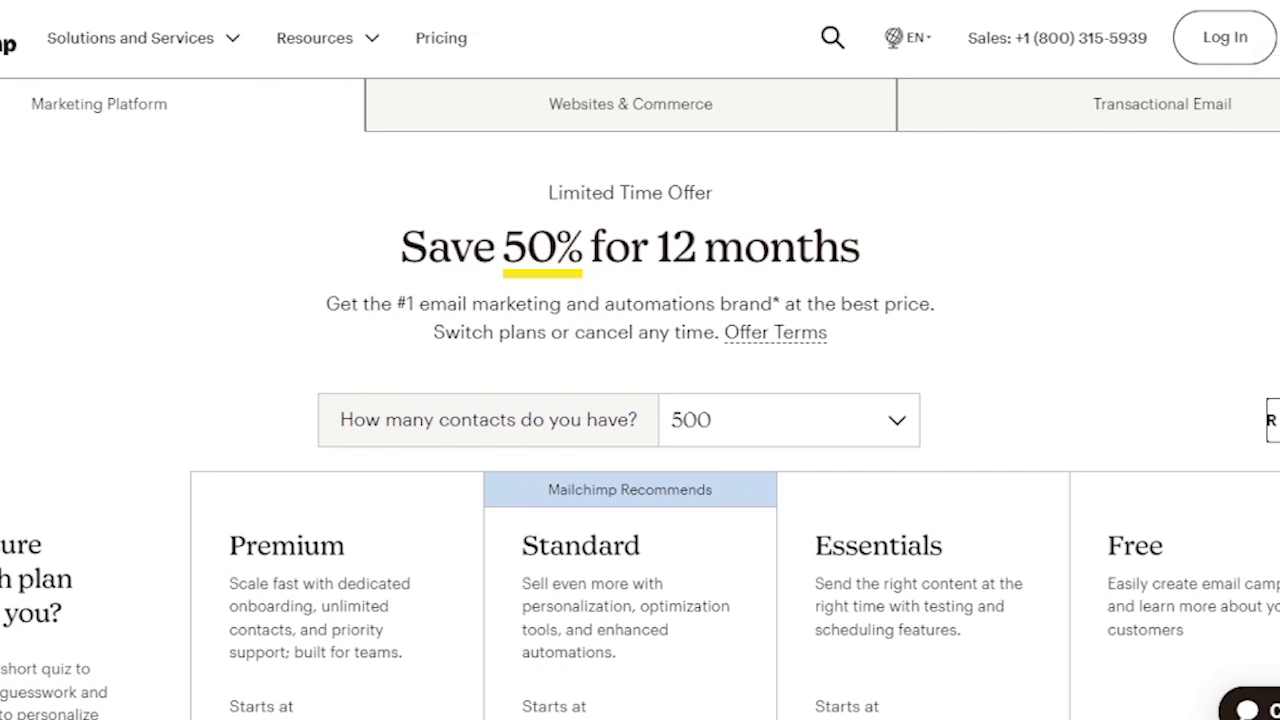
scroll(1240, 410, down, 3)
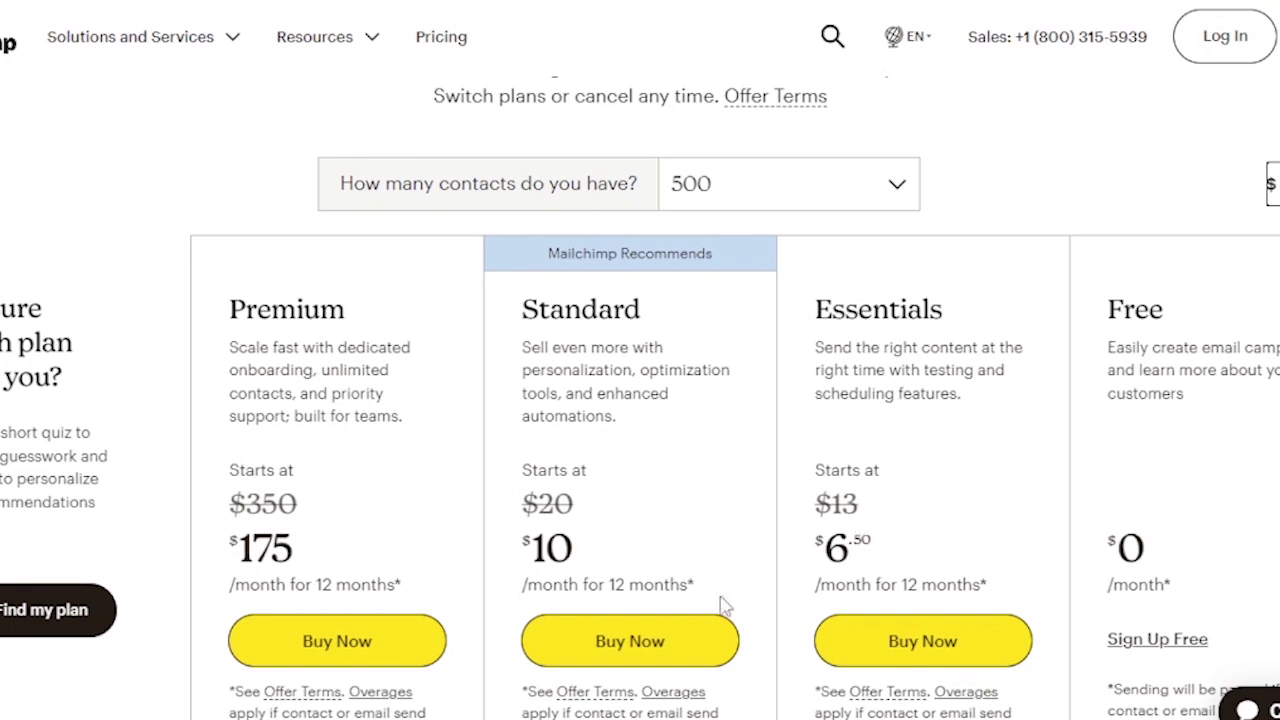
scroll(730, 555, down, 3)
scroll(806, 366, up, 6)
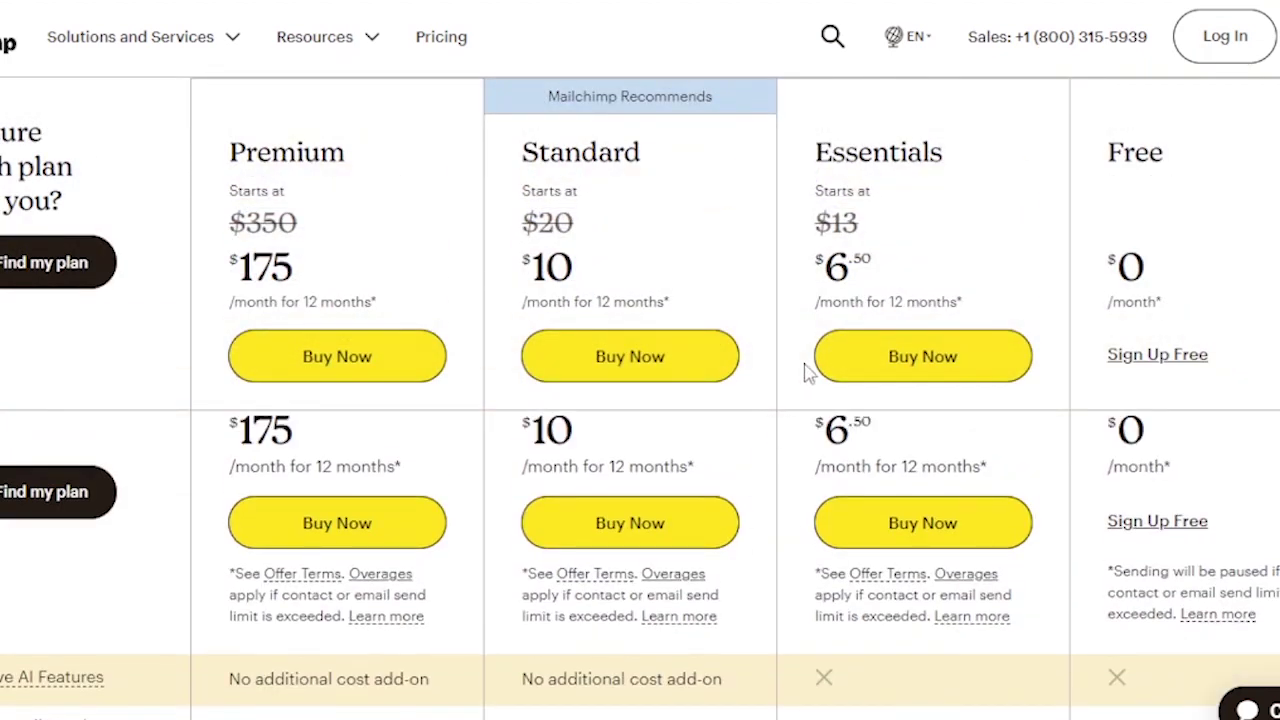
scroll(847, 378, down, 4)
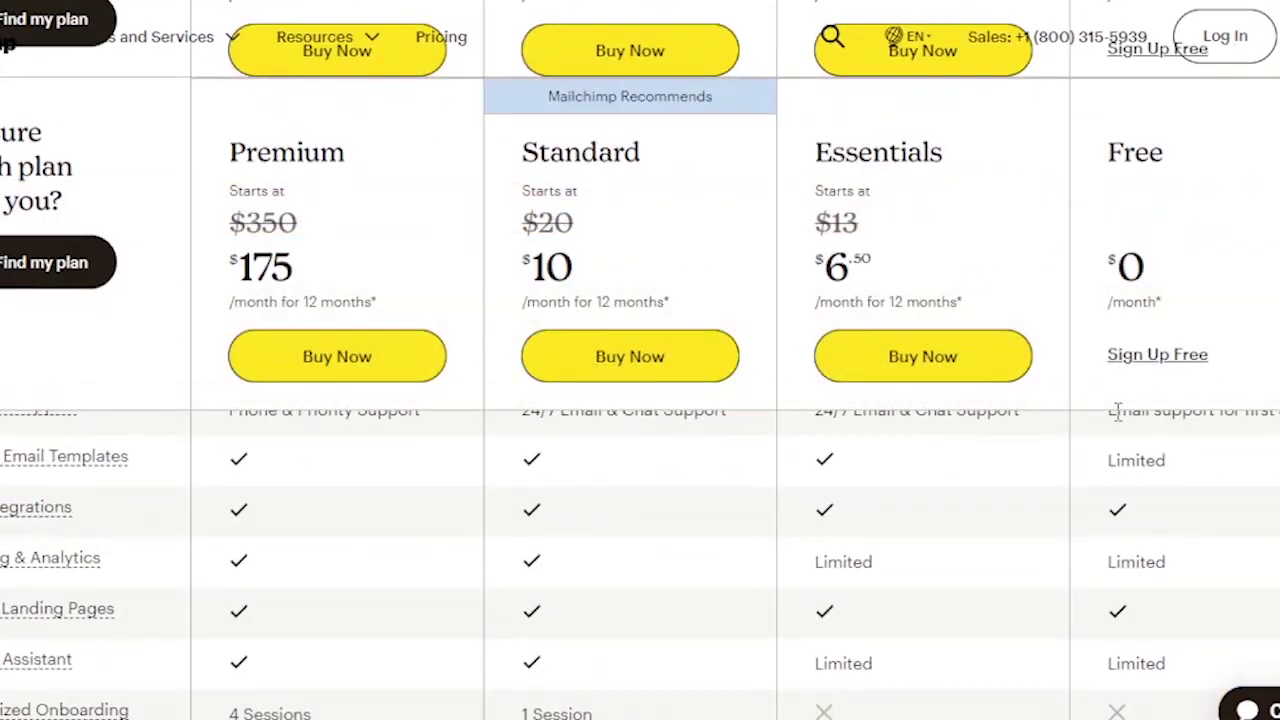
scroll(1186, 331, up, 4)
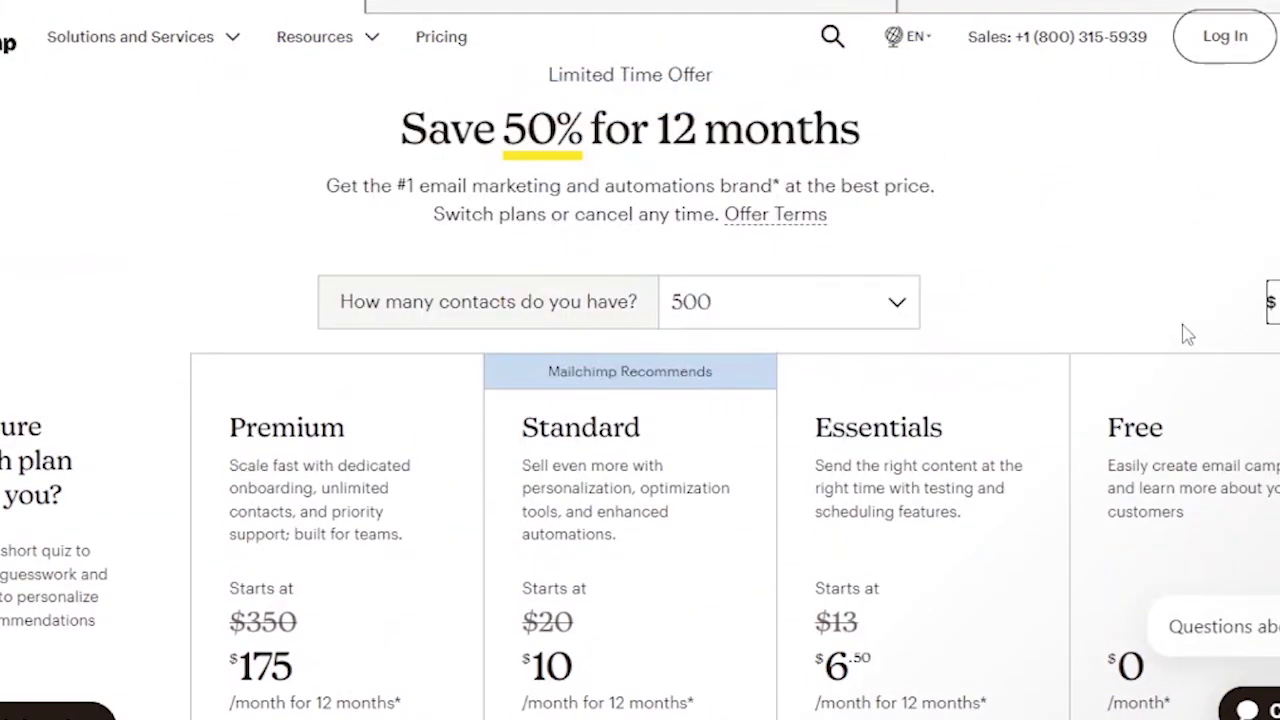
scroll(1170, 567, down, 8)
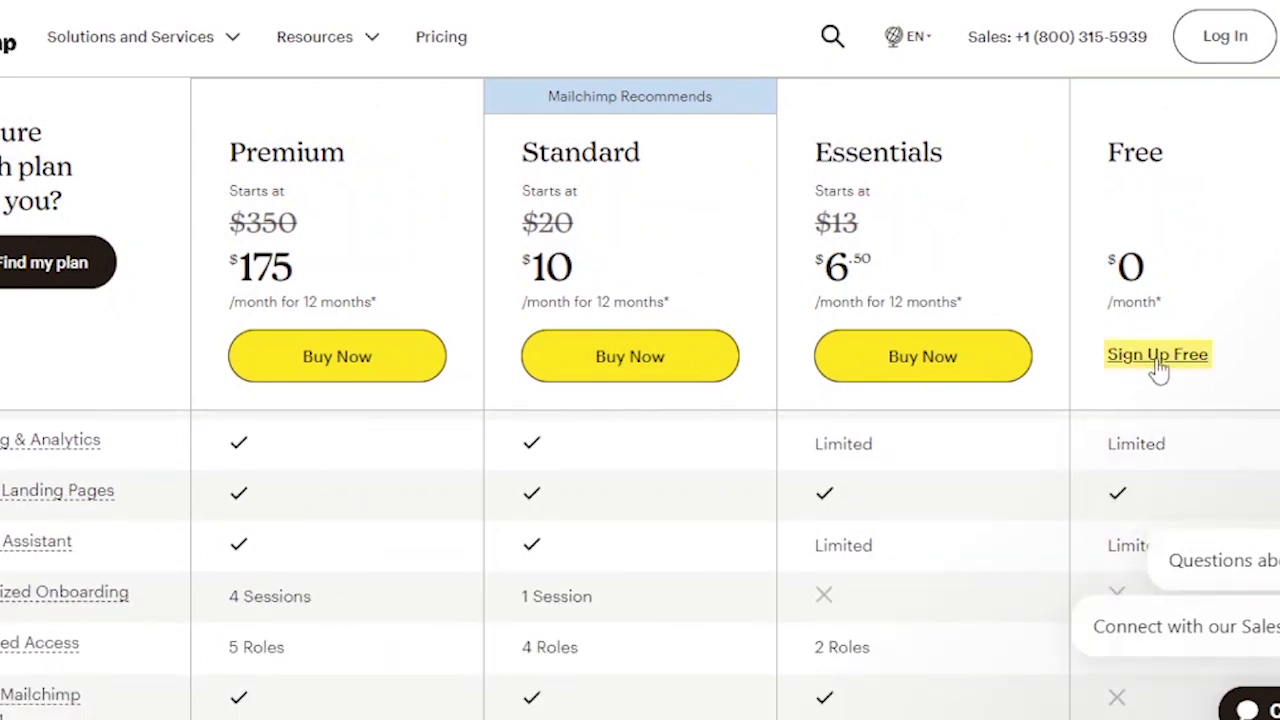
- Start the free plan sign-up, fill username and password, and opt out of promotional emails
click(1157, 356)
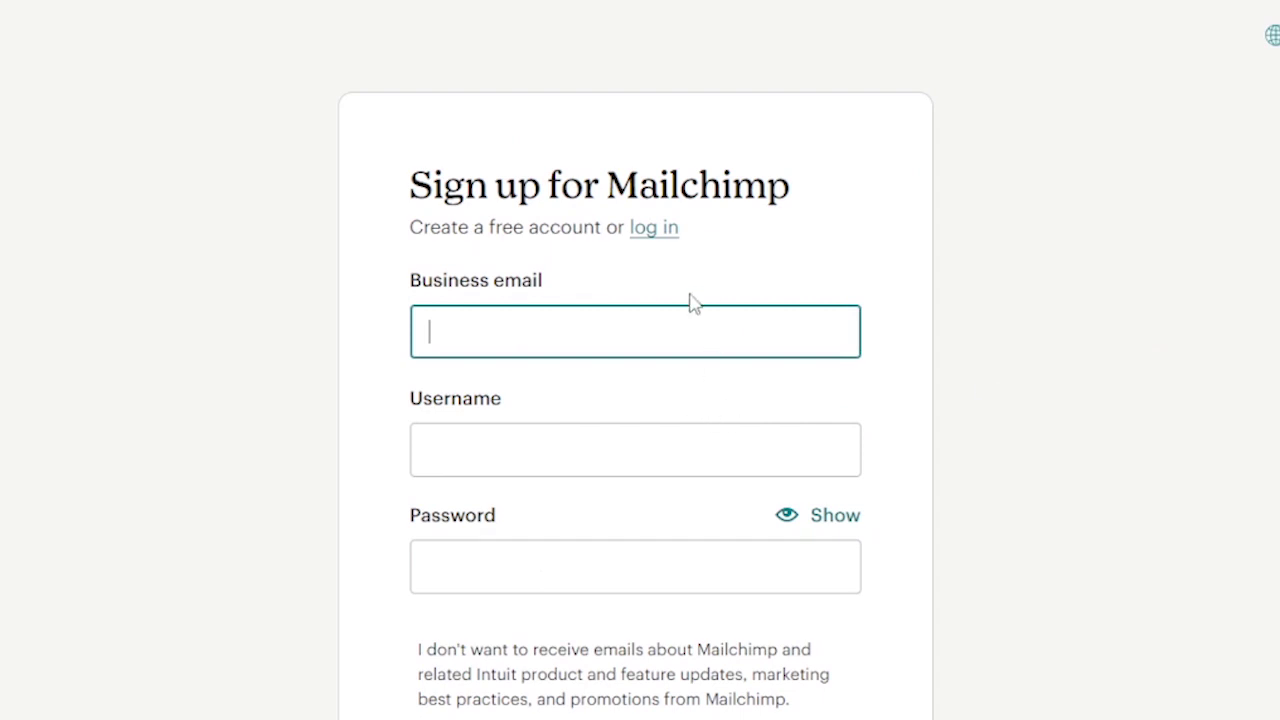
click(494, 464)
click(490, 595)
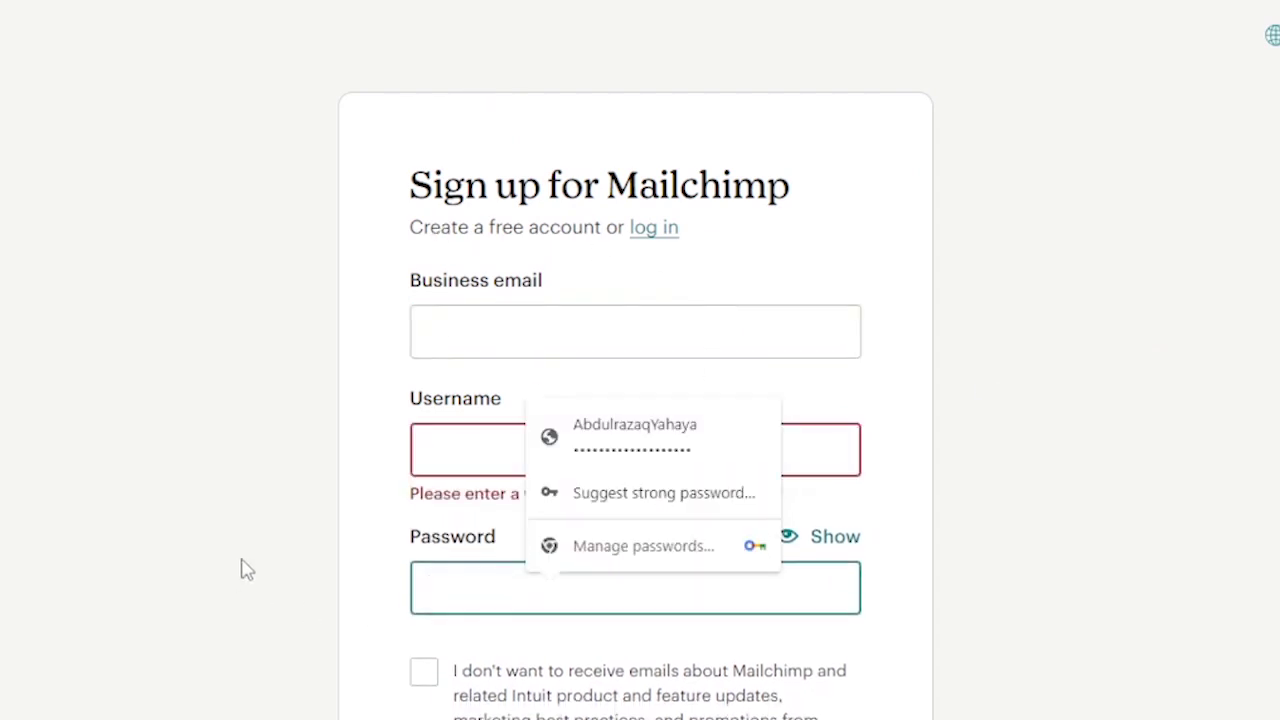
scroll(248, 570, down, 3)
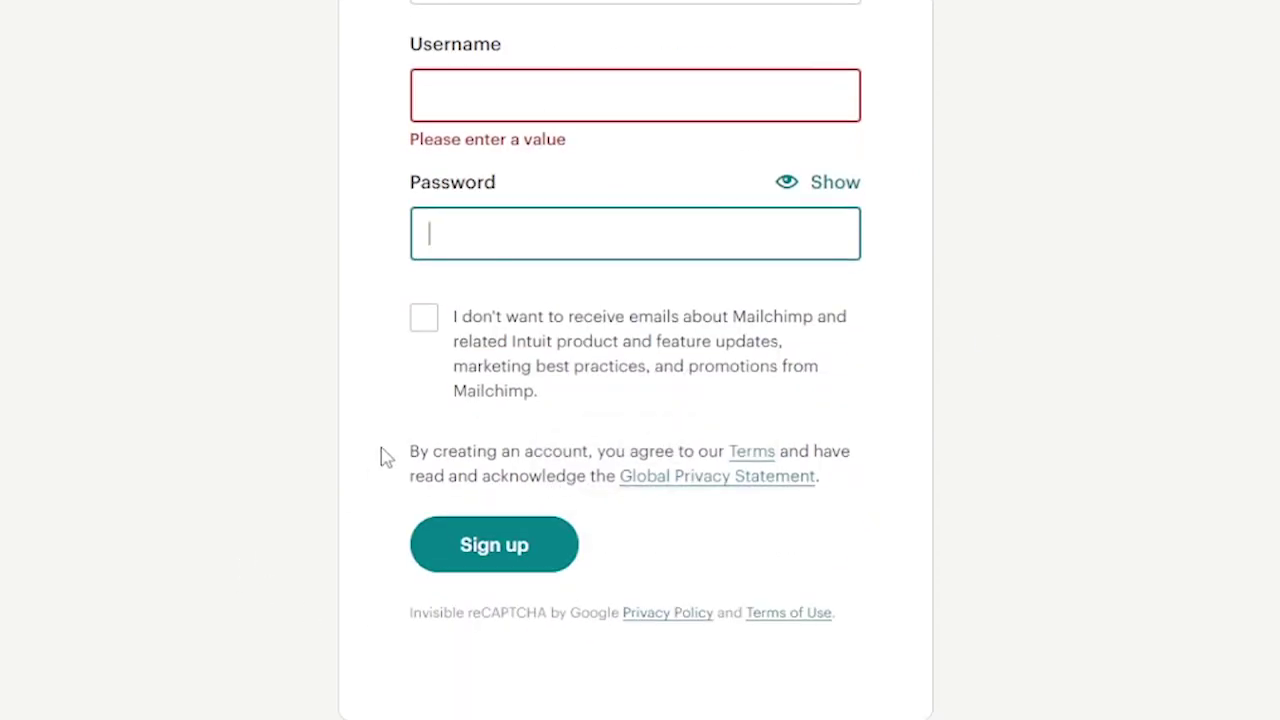
click(424, 318)
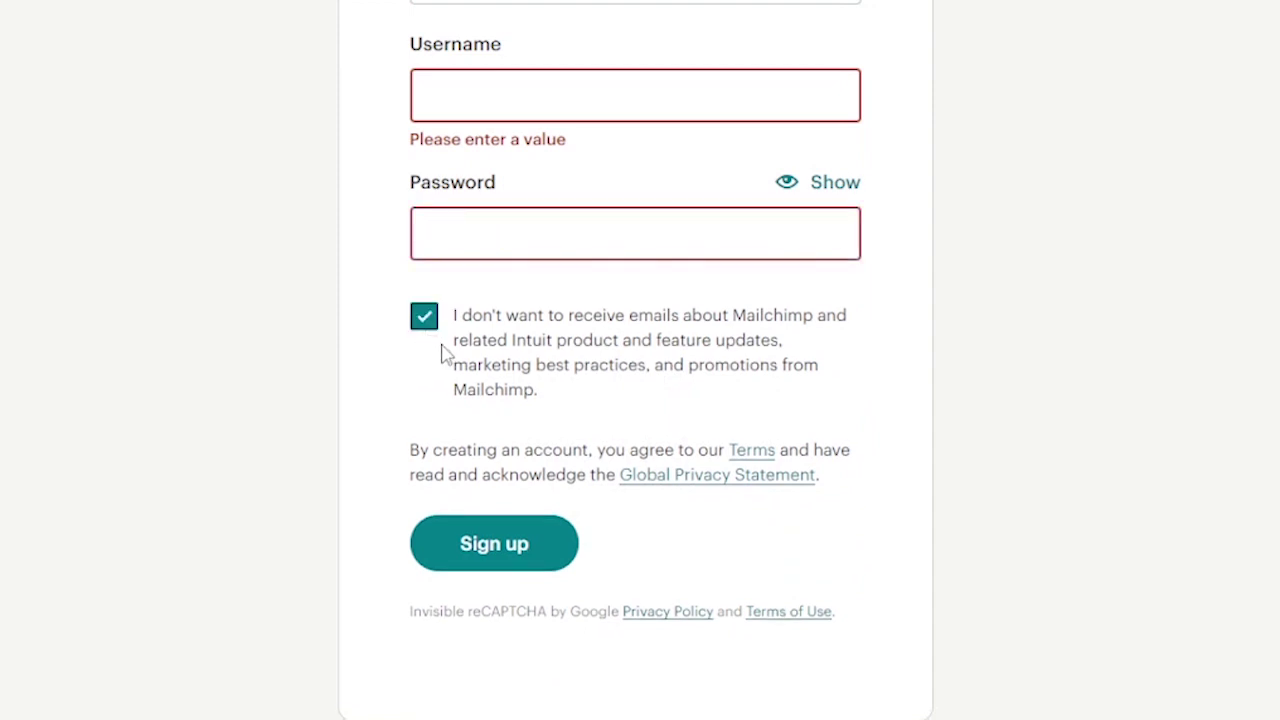
scroll(452, 550, up, 3)
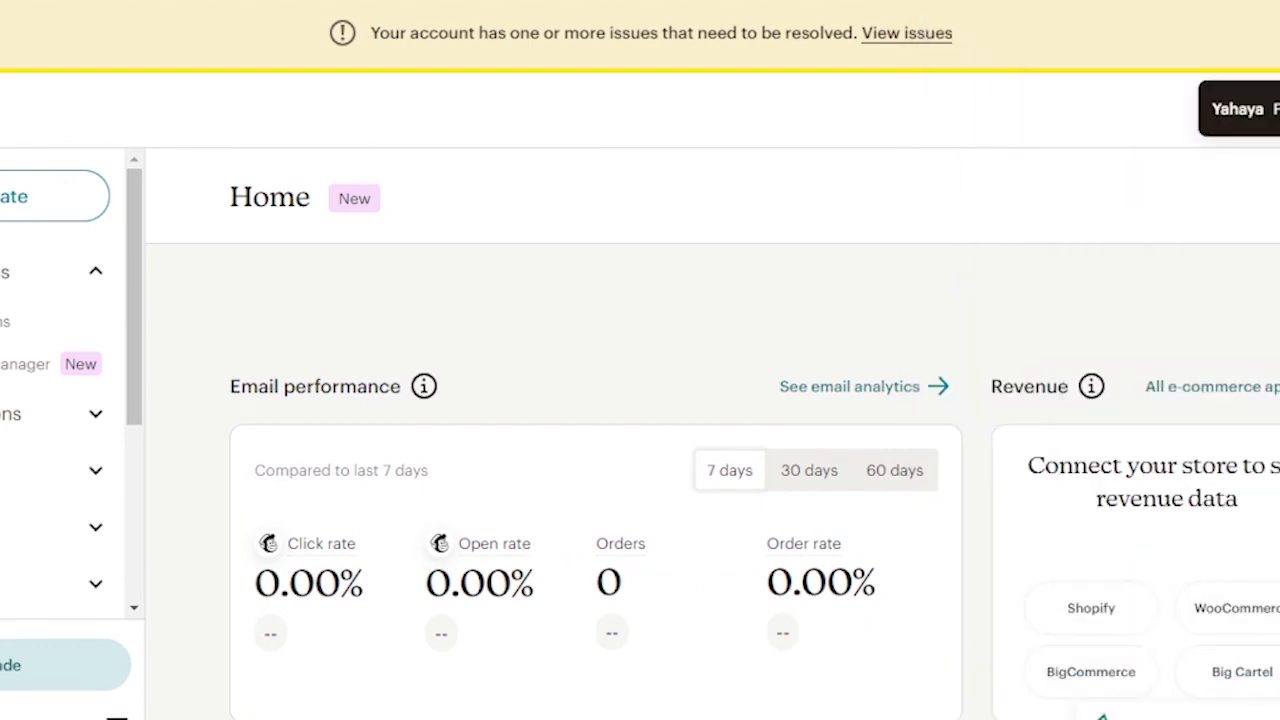
- Log out of the Mailchimp account from the avatar menu
click(1240, 108)
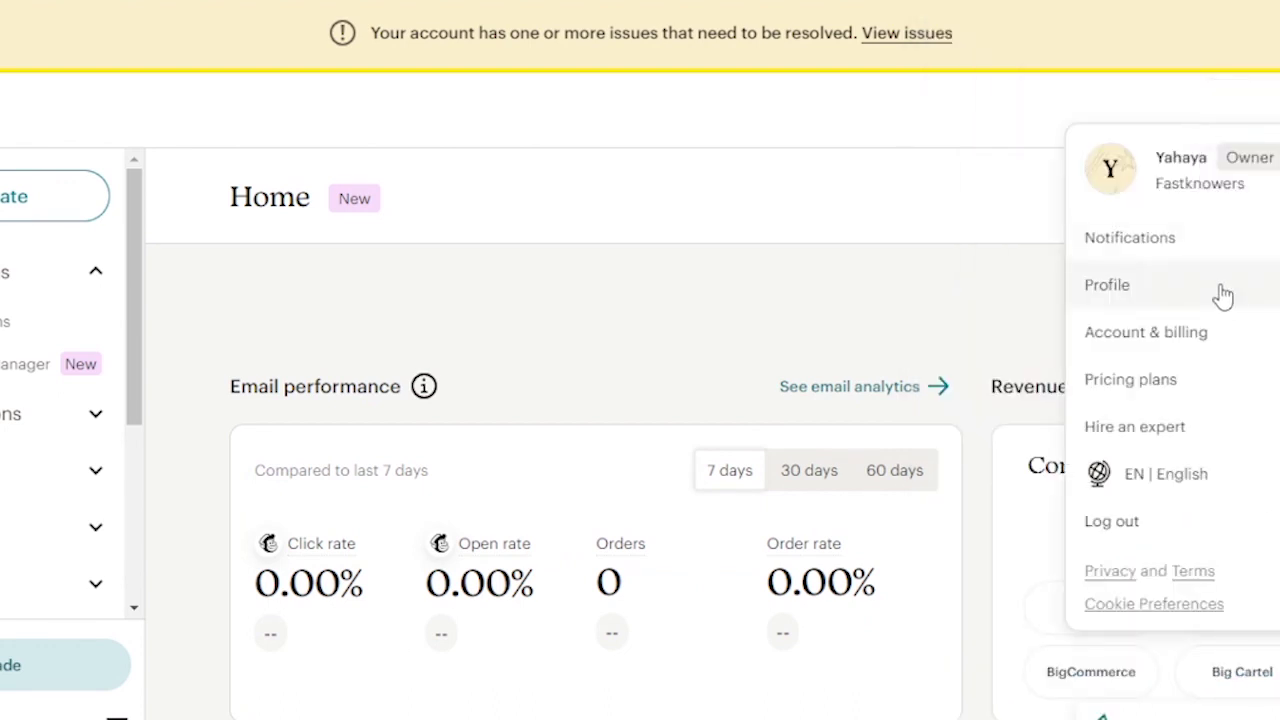
scroll(1060, 228, down, 7)
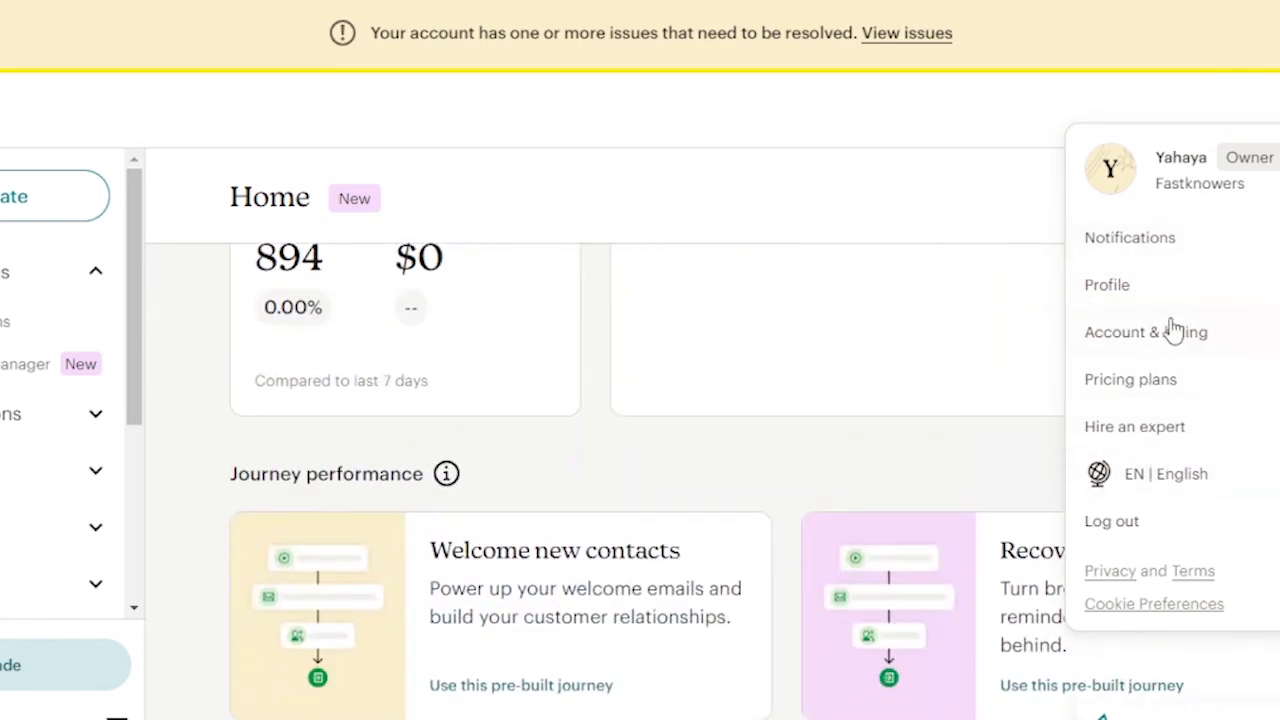
click(1103, 532)
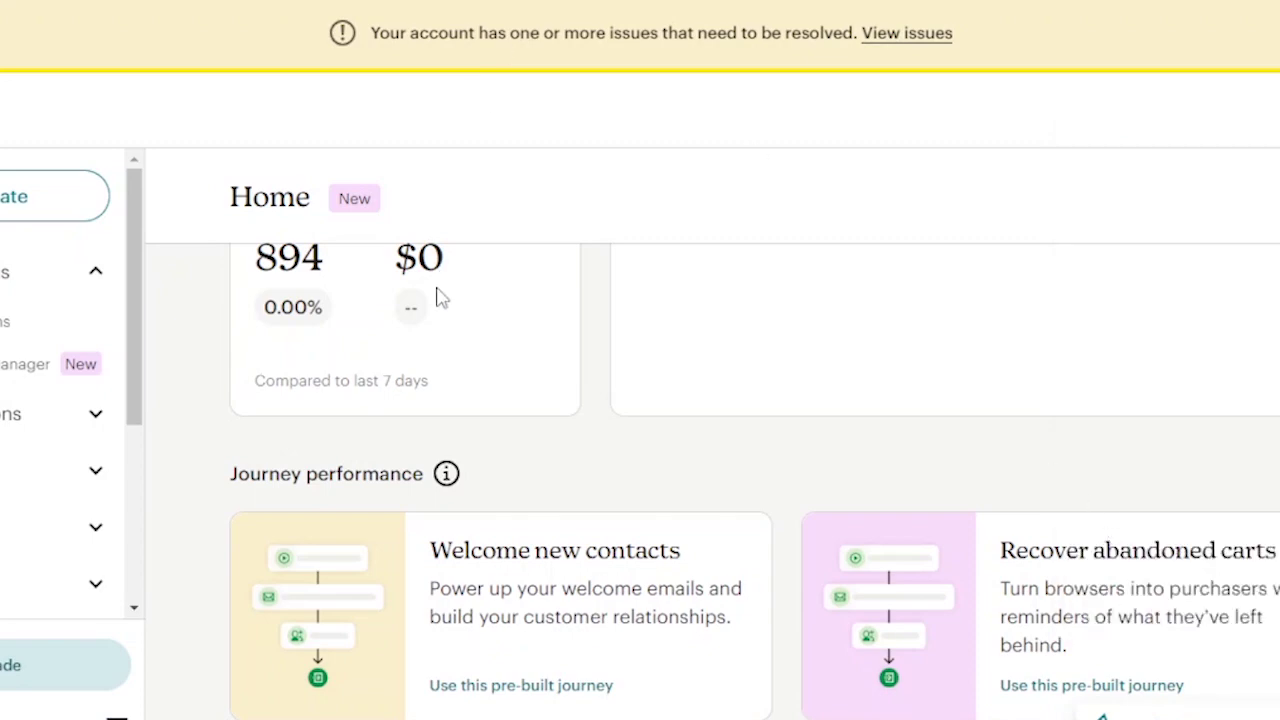
scroll(440, 300, up, 5)
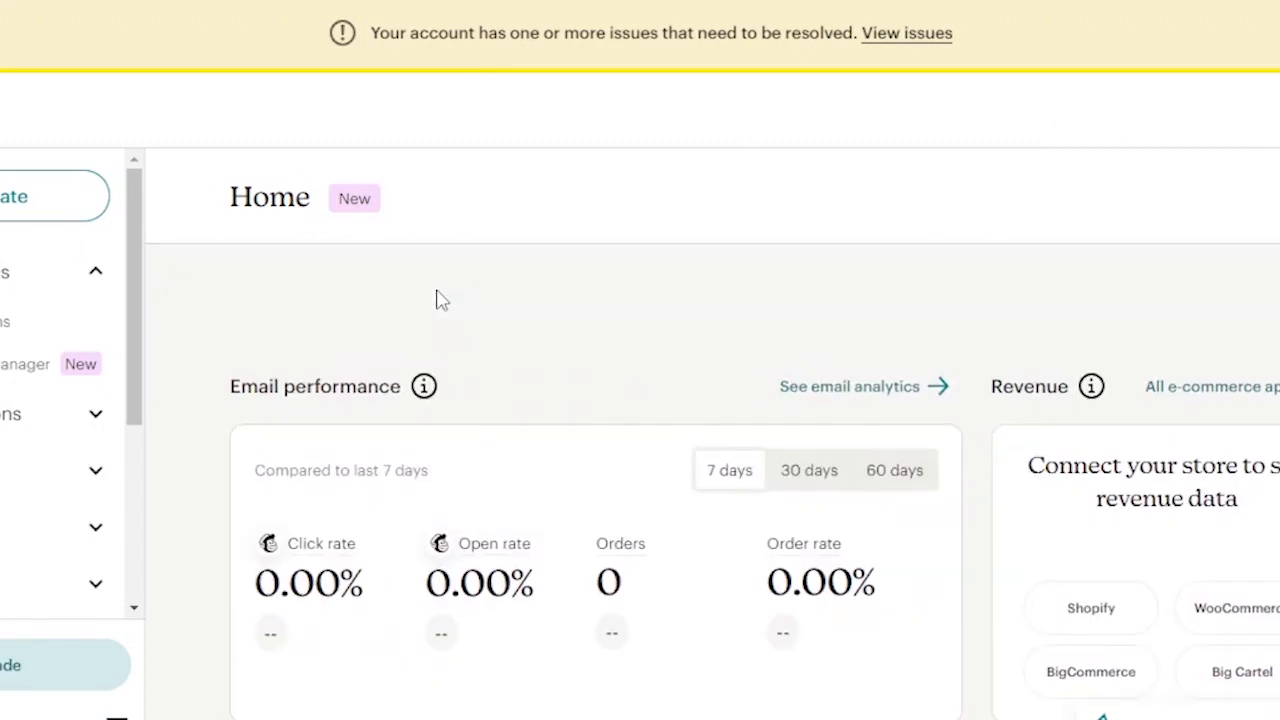
scroll(497, 364, down, 1)
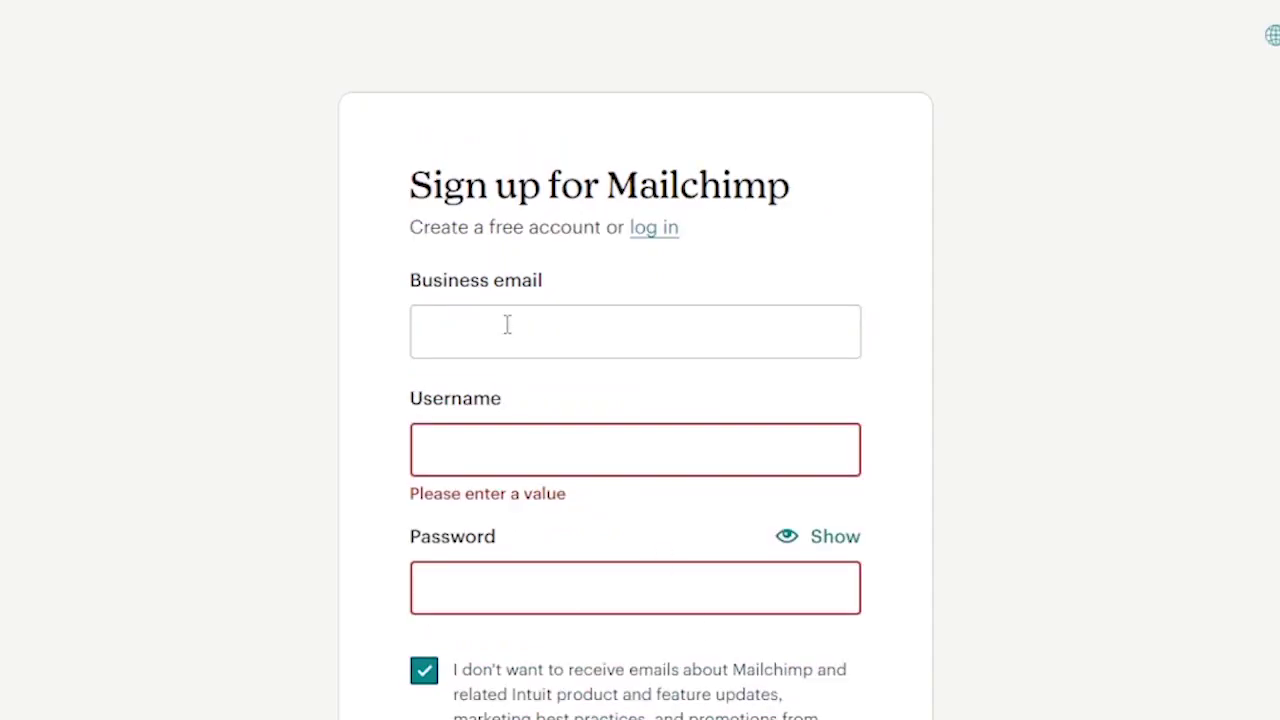
- Log in with the saved email and password, staying logged in, and pass SMS verification
scroll(507, 324, down, 1)
click(450, 222)
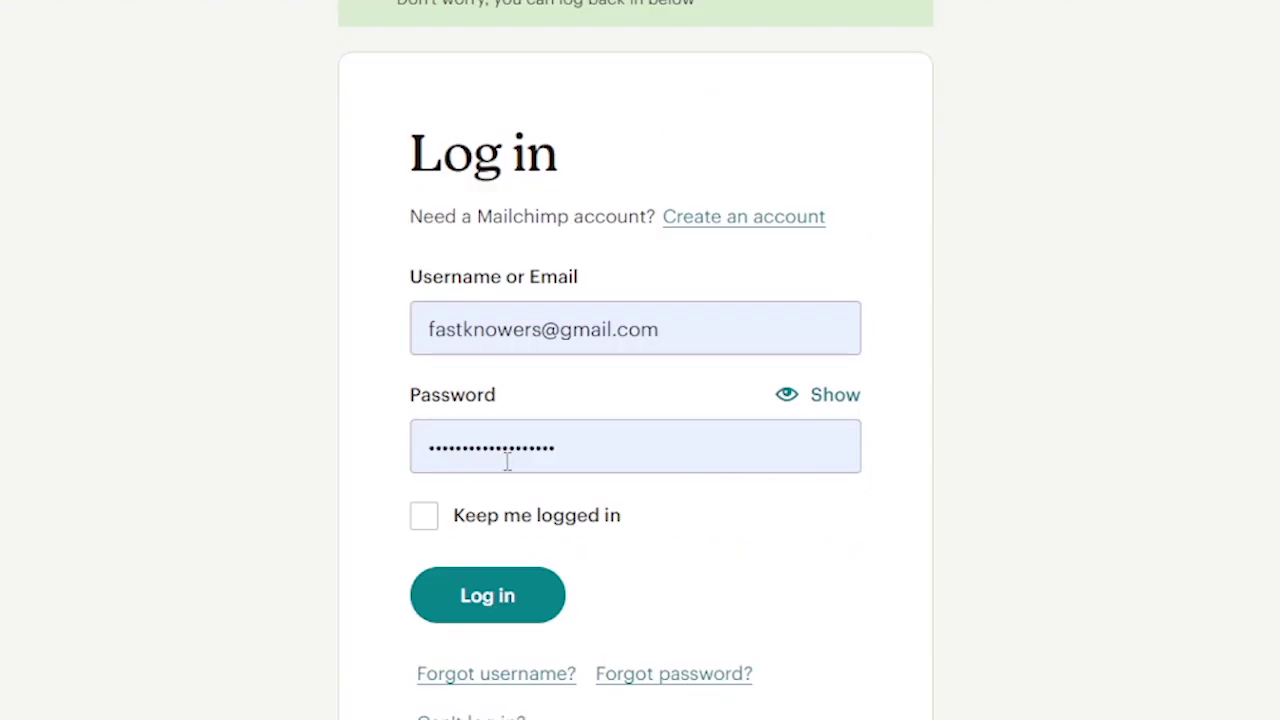
click(588, 460)
click(306, 503)
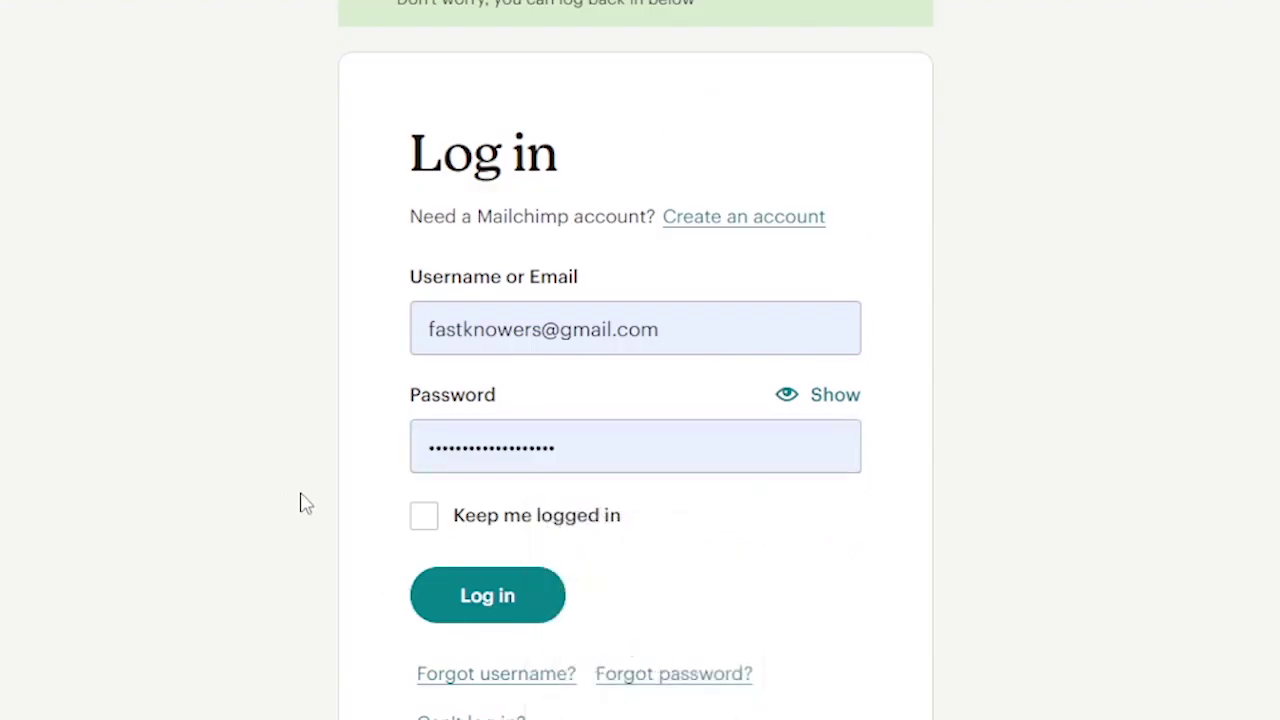
click(424, 524)
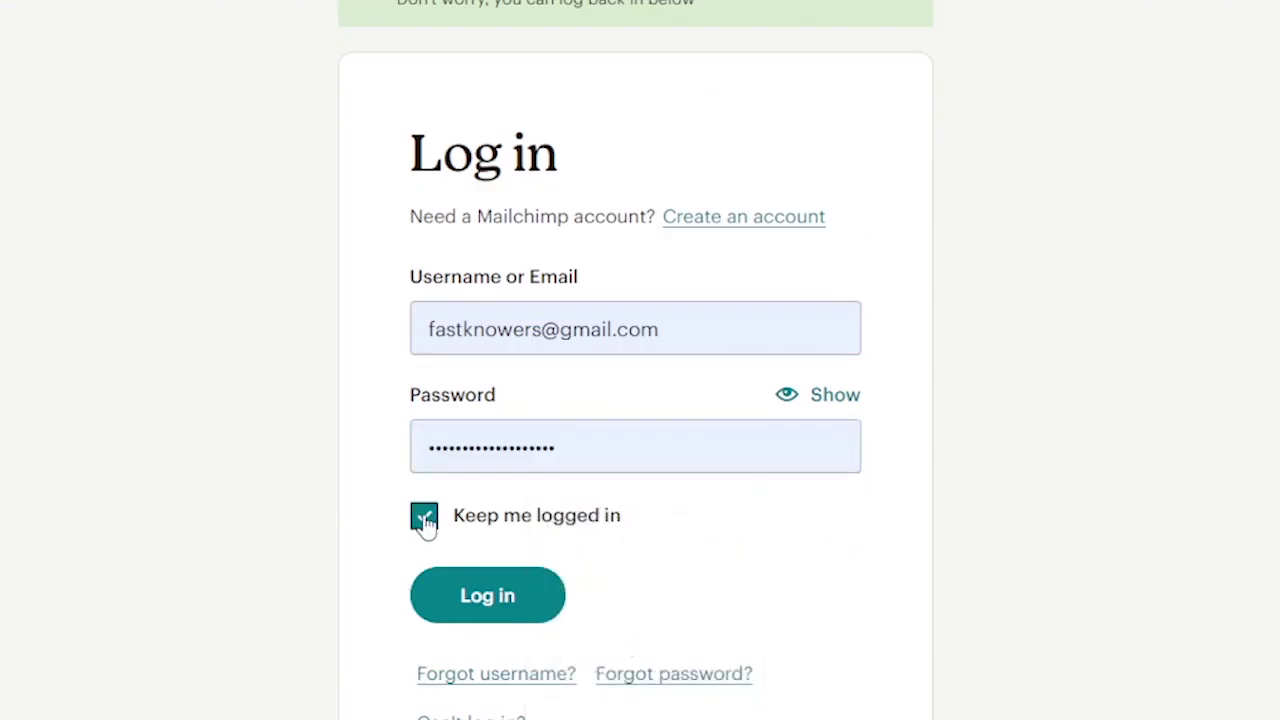
click(505, 598)
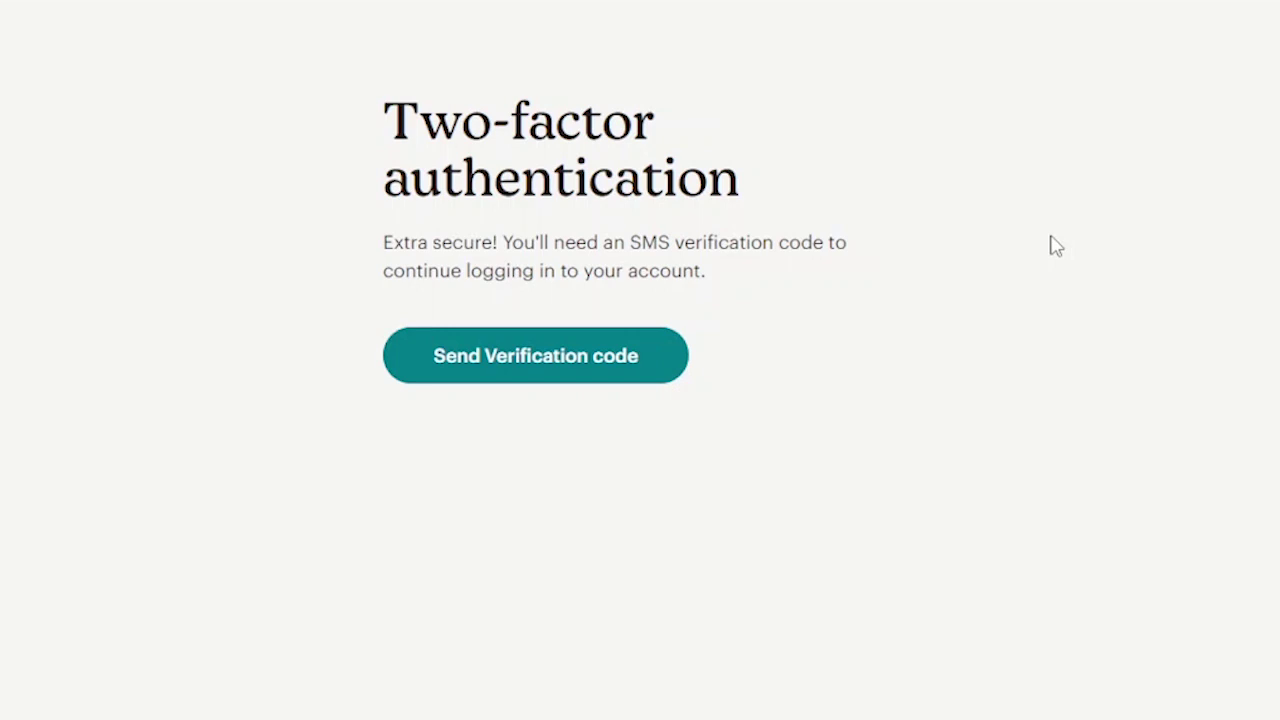
click(557, 357)
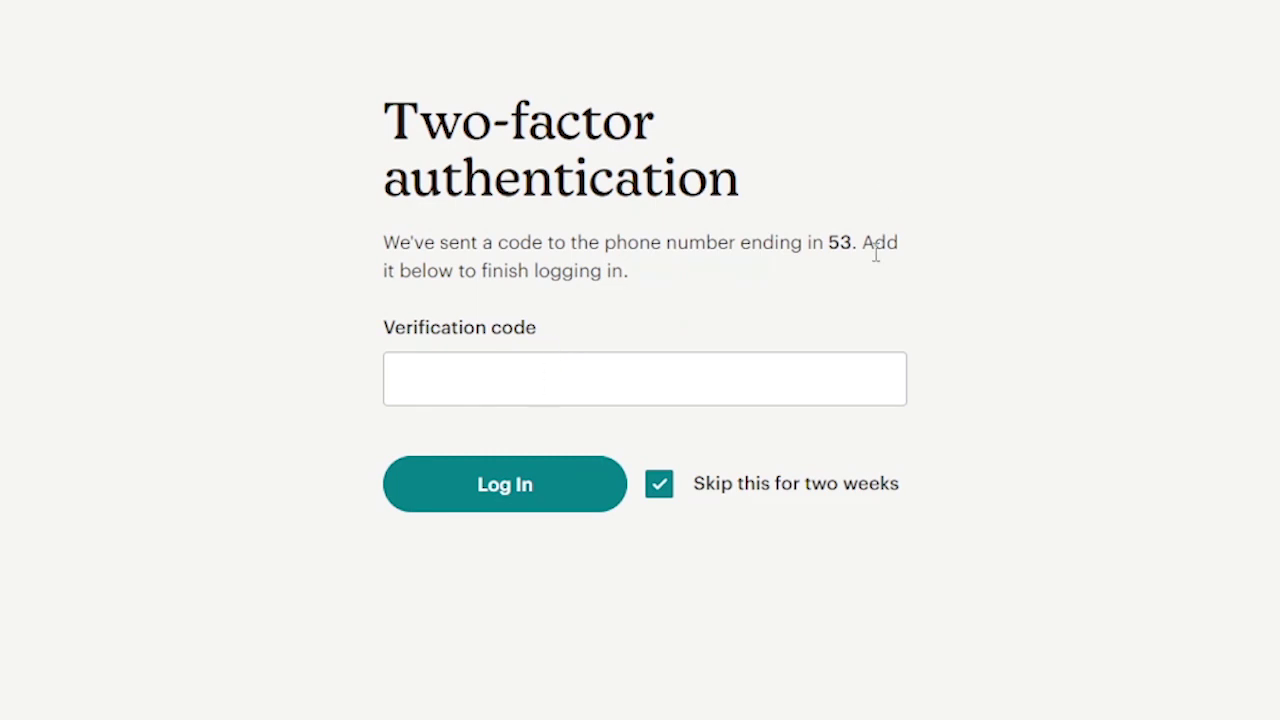
double_click(840, 243)
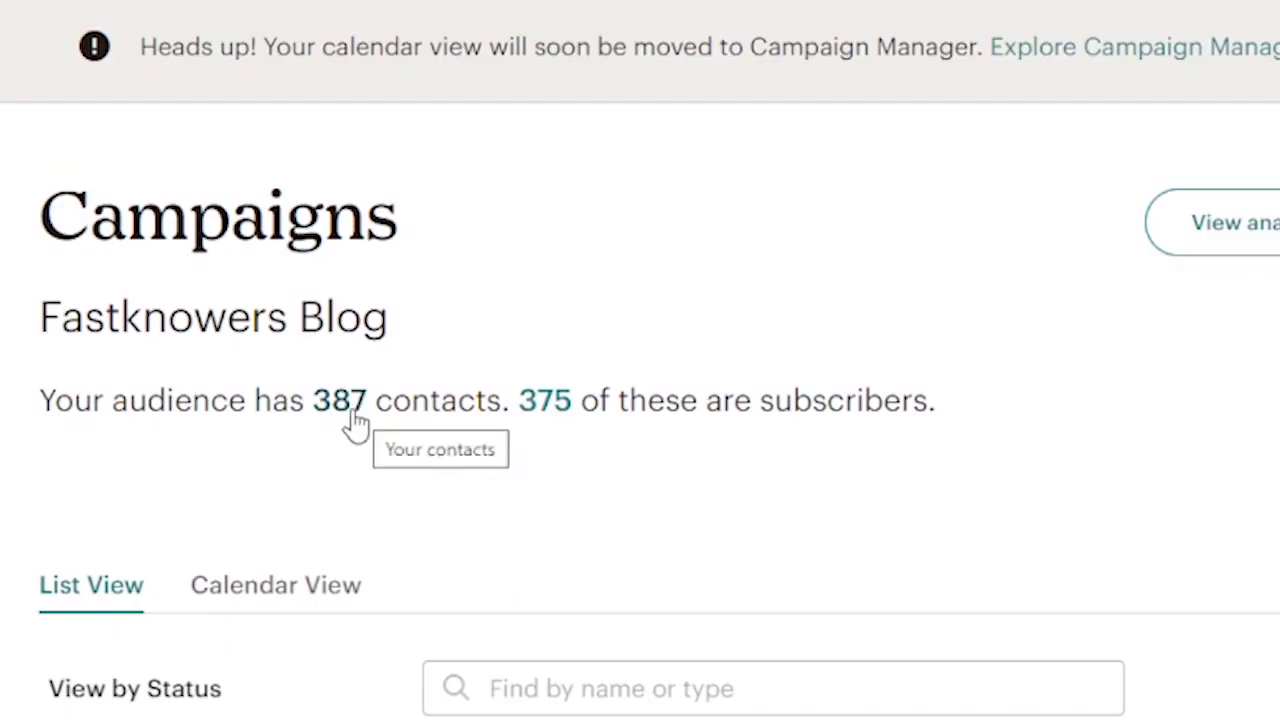
scroll(614, 303, down, 5)
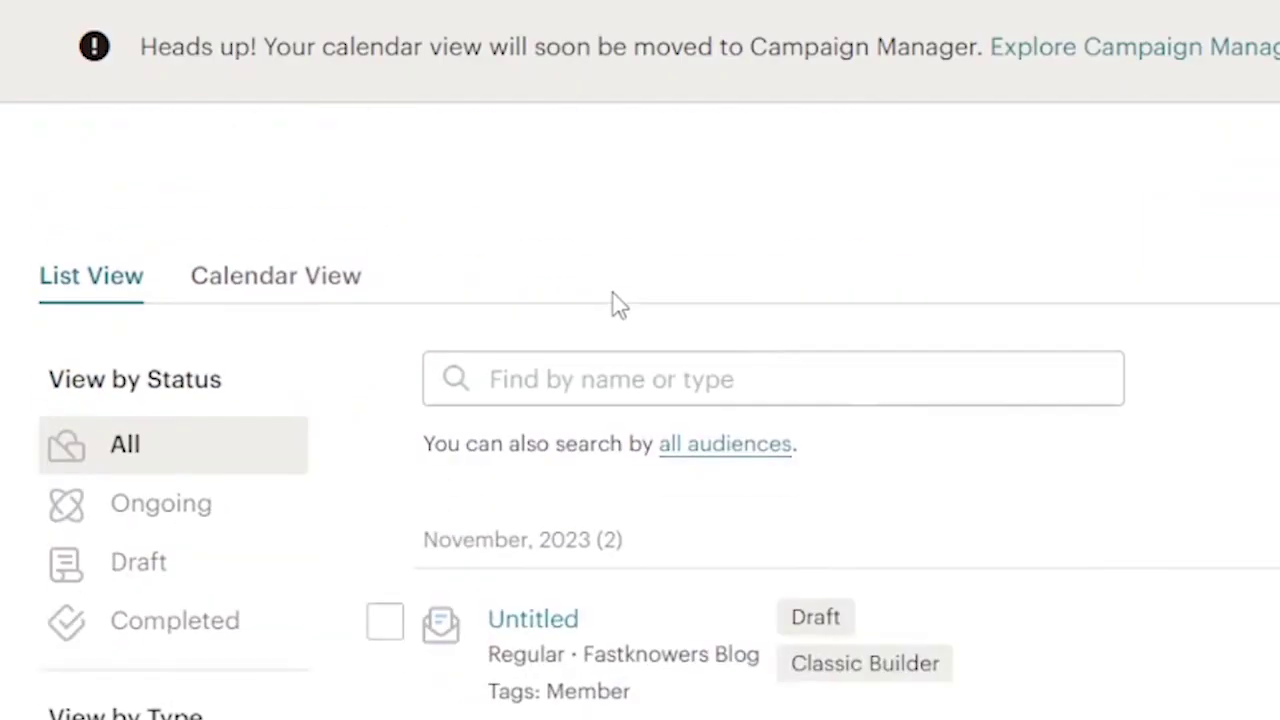
scroll(616, 295, down, 10)
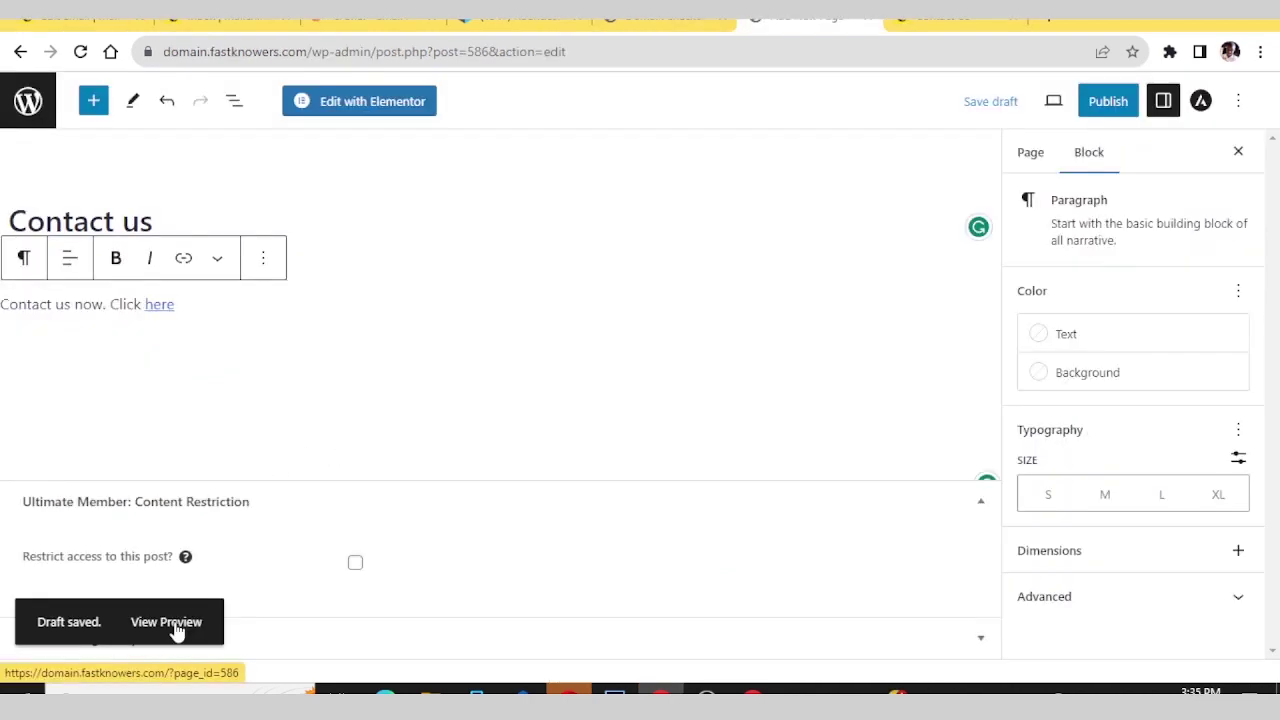
- Preview the Contact us page and follow its link to the contact form
click(177, 629)
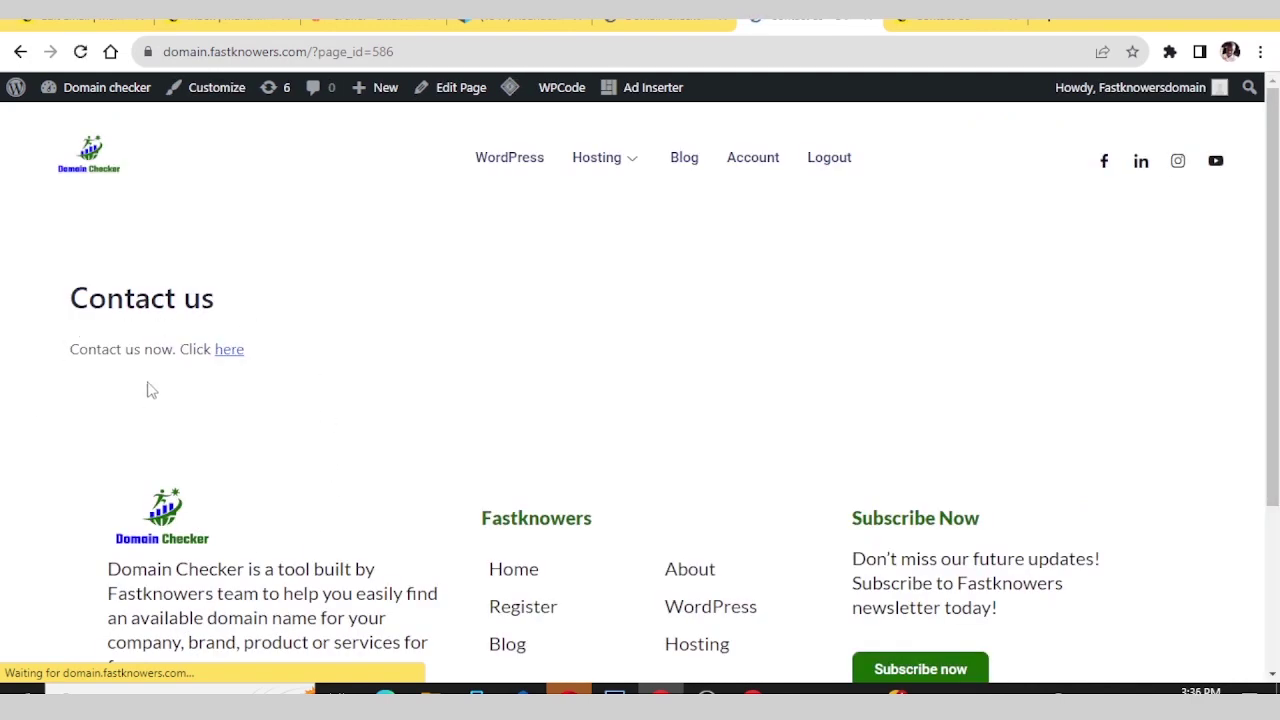
click(228, 352)
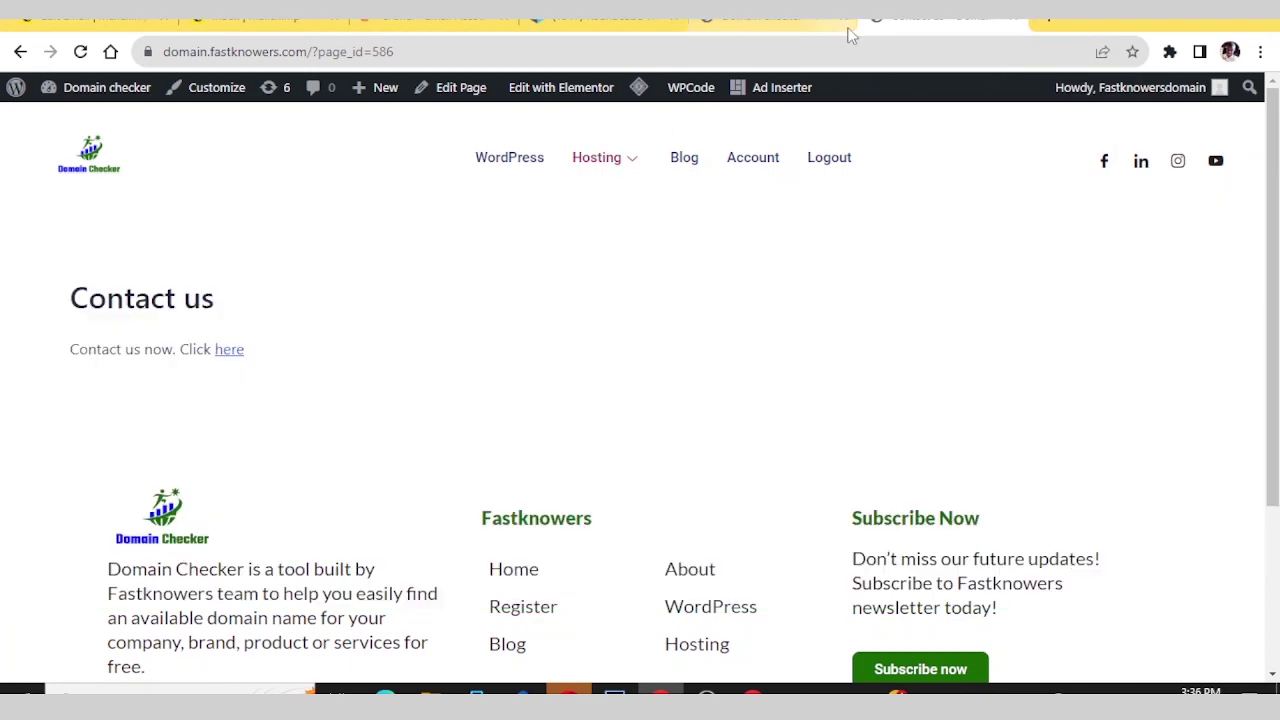
- Open the Contact Us form, enter the e-mail and the subject 'I want to contact'
click(229, 352)
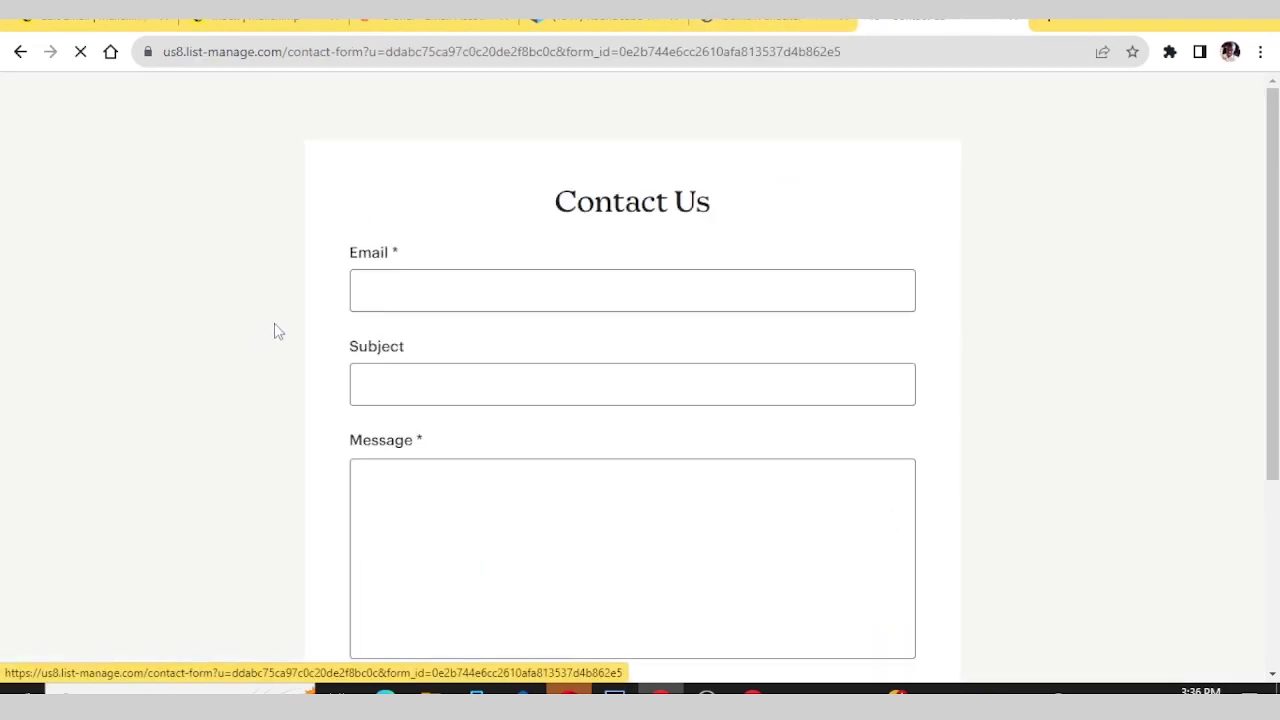
scroll(291, 297, down, 3)
scroll(291, 297, up, 3)
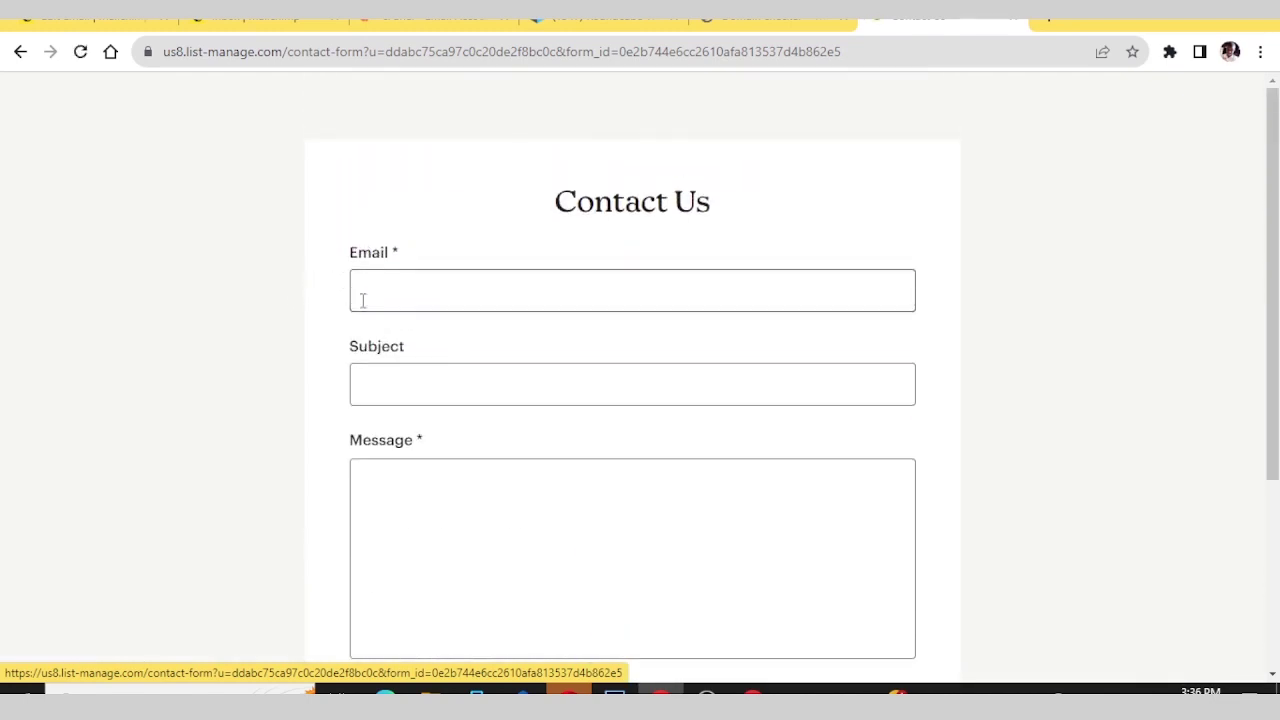
click(376, 290)
click(481, 336)
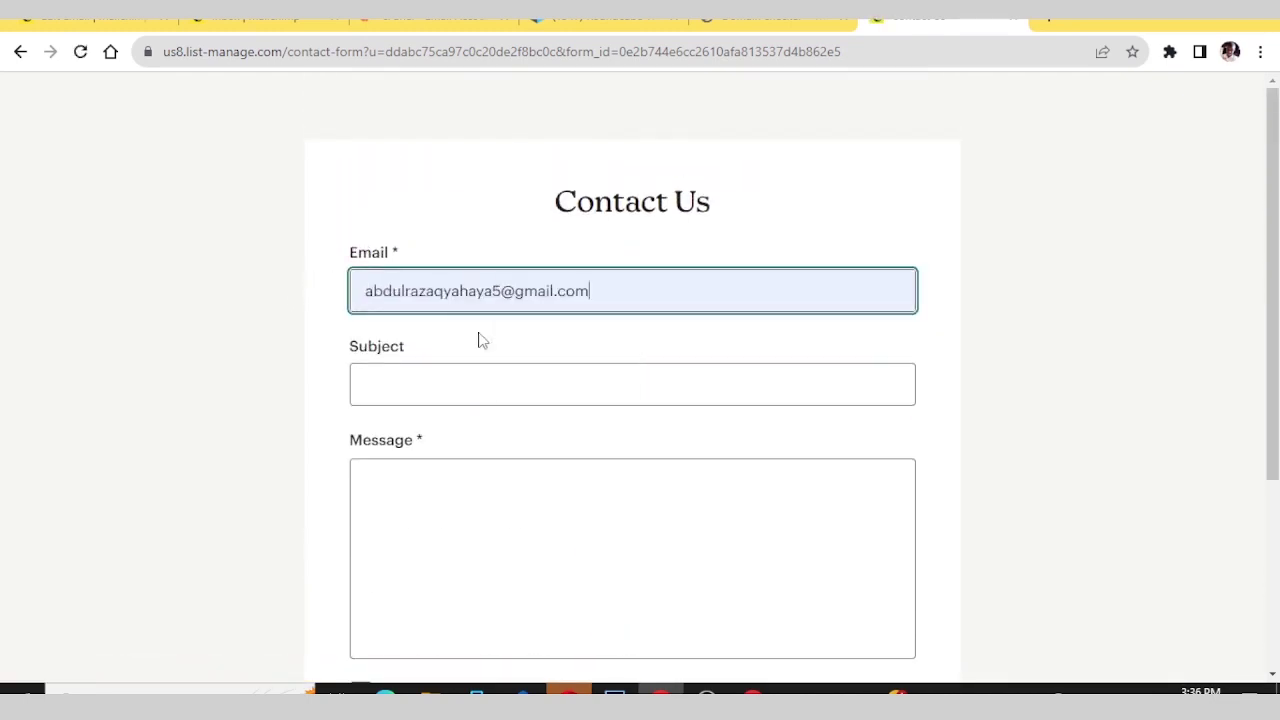
click(399, 378)
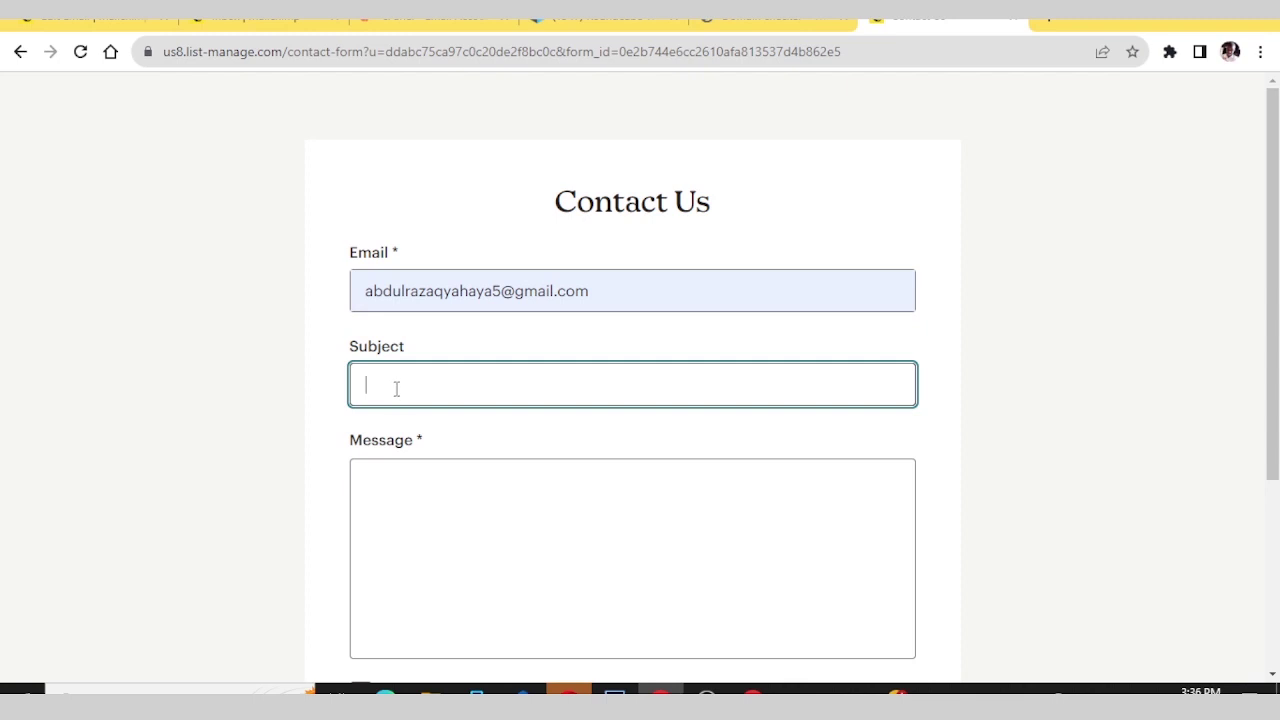
key(Caps_Lock)
text(I)
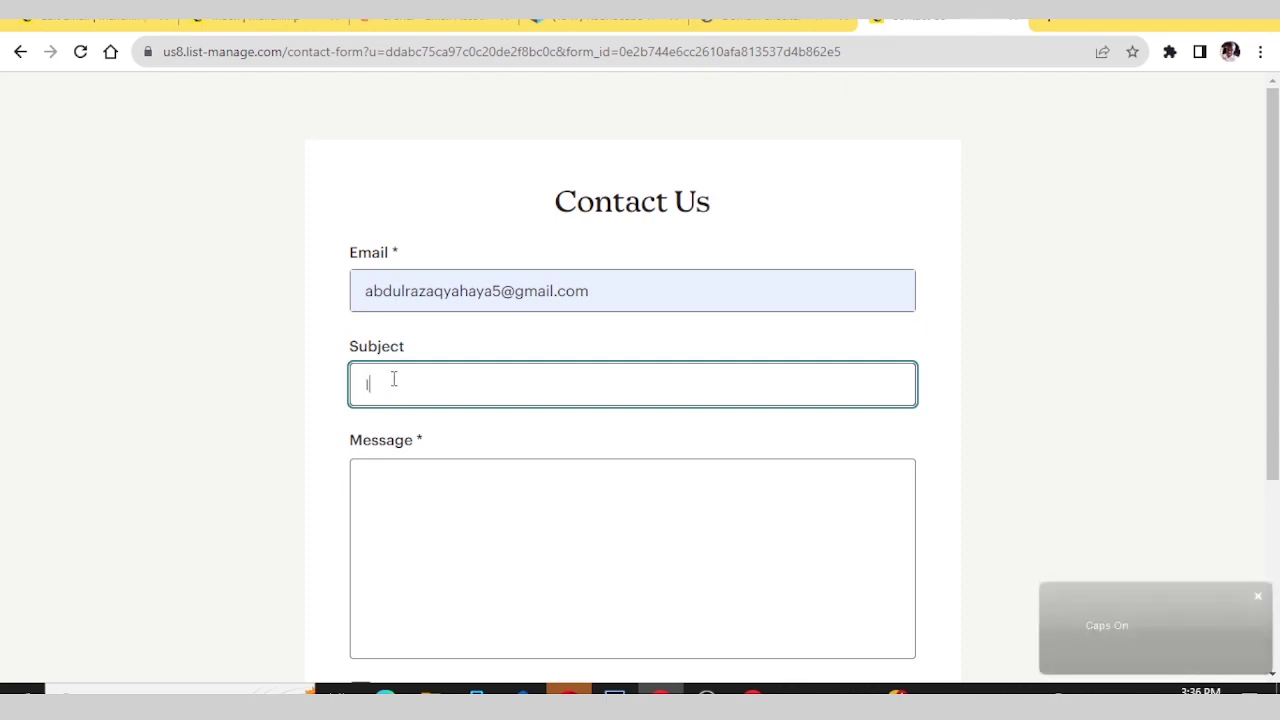
key(Caps_Lock)
text(want to)
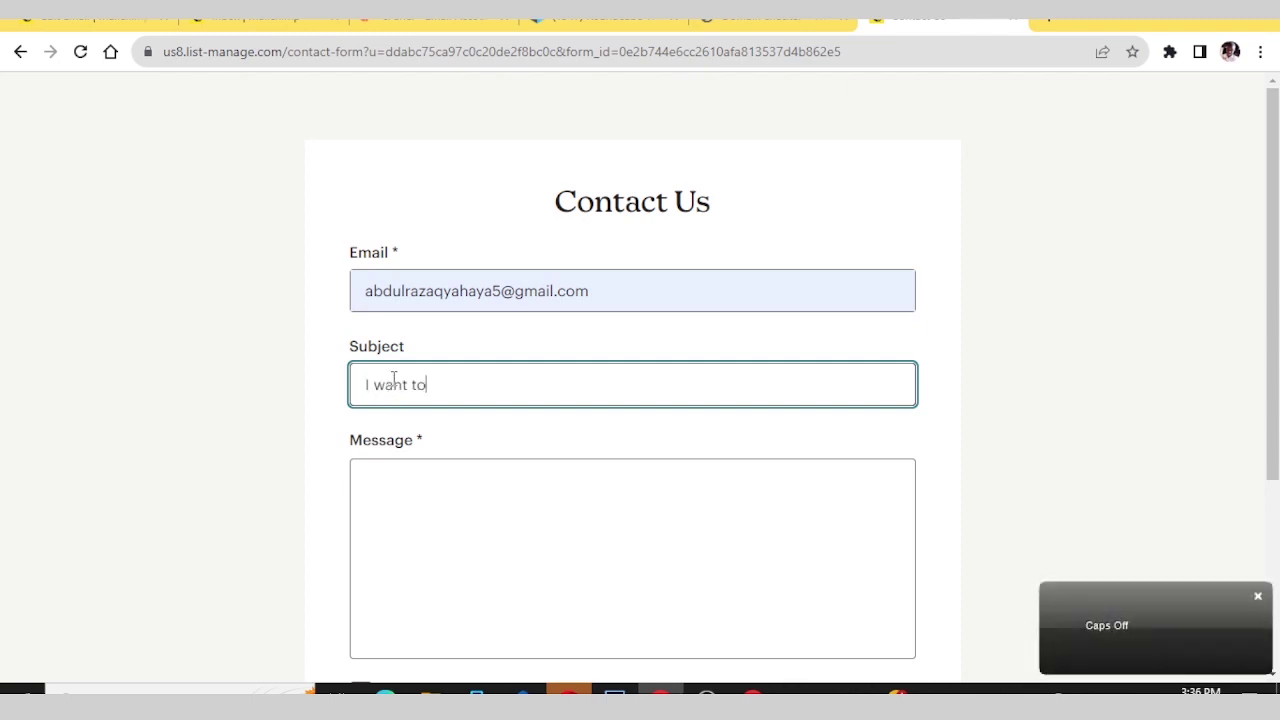
text( contav)
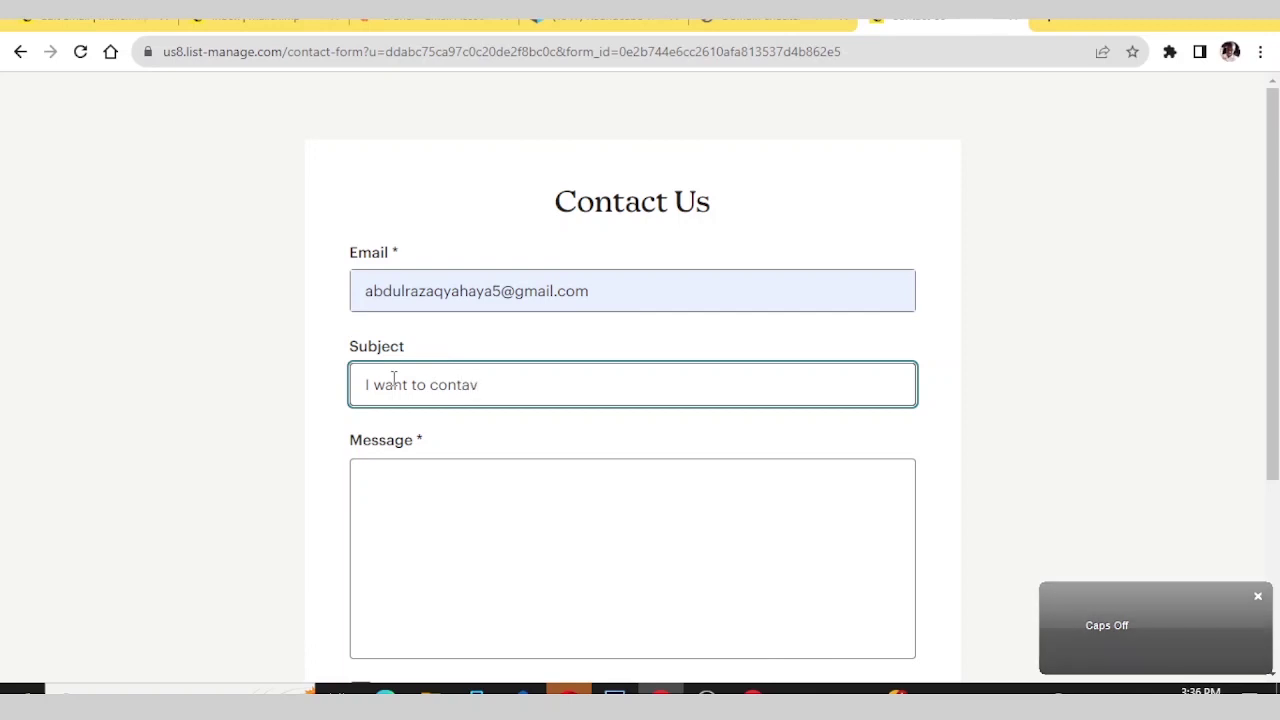
key(BackSpace)
text(ct you)
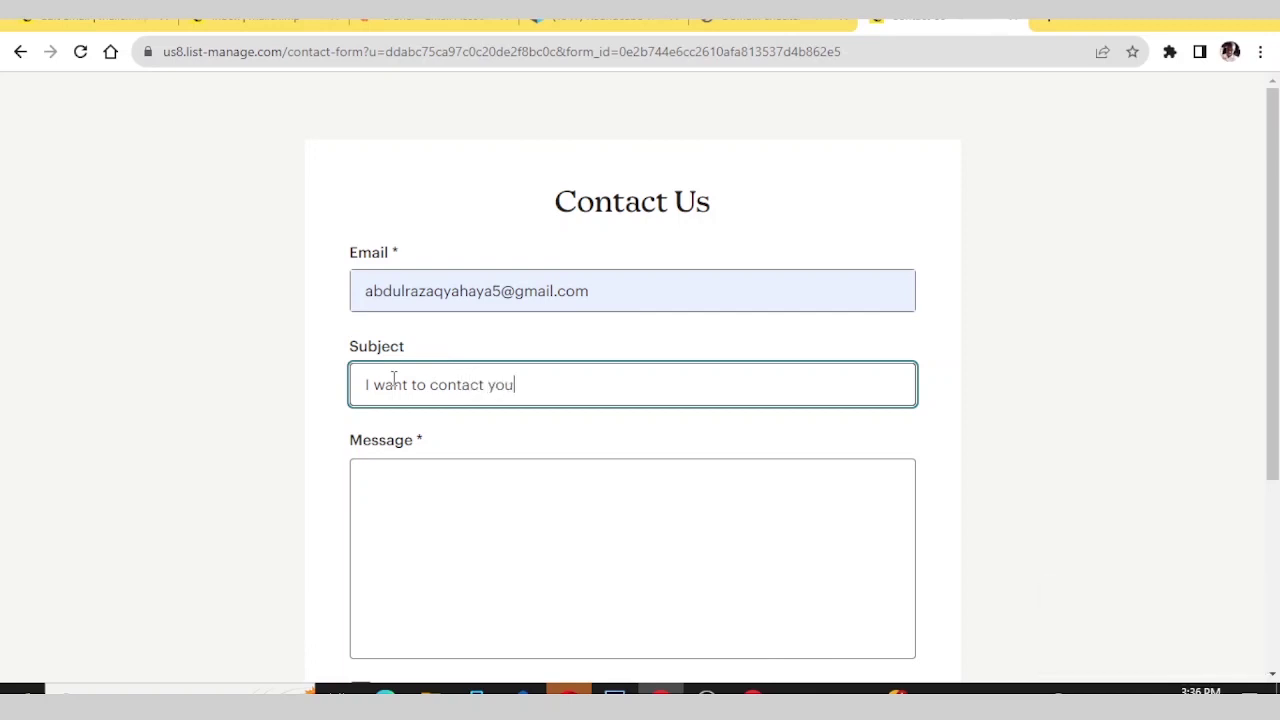
- Write the message 'Hello. can we collaborate', opt into the newsletter, and select Subscriber pop-up
click(412, 484)
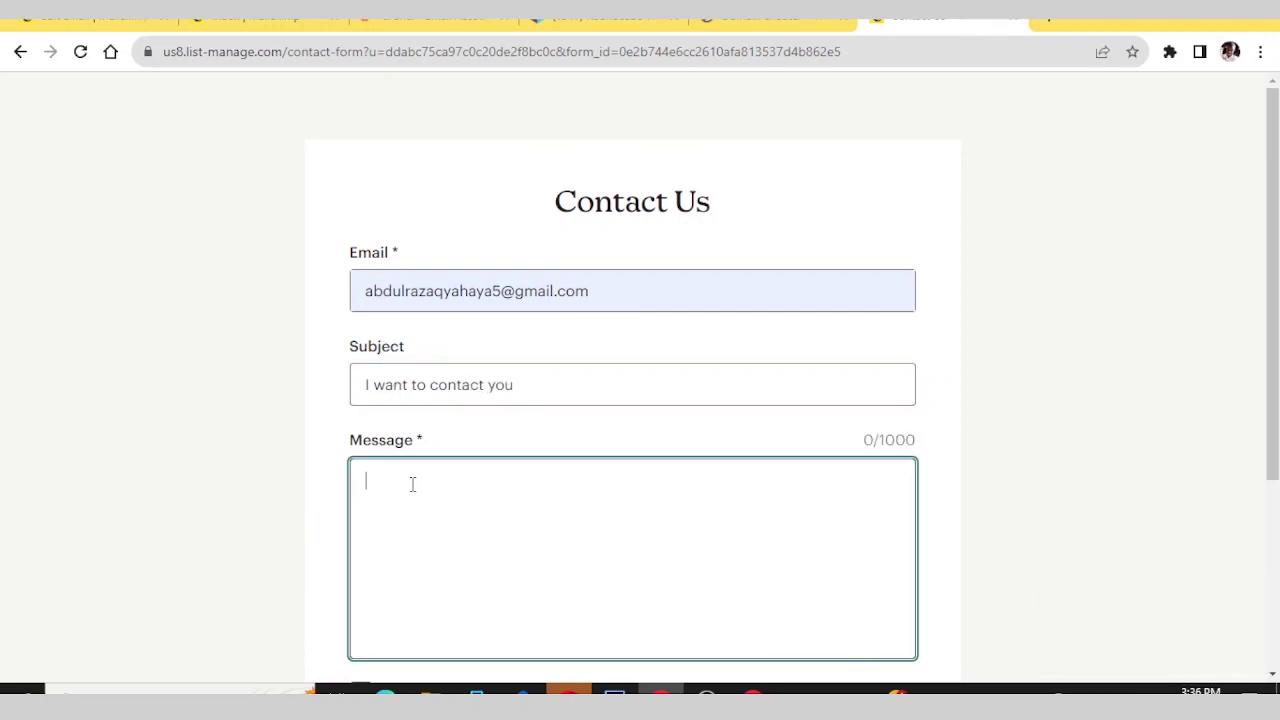
key(Caps_Lock)
text(H)
key(Caps_Lock)
text(ello.)
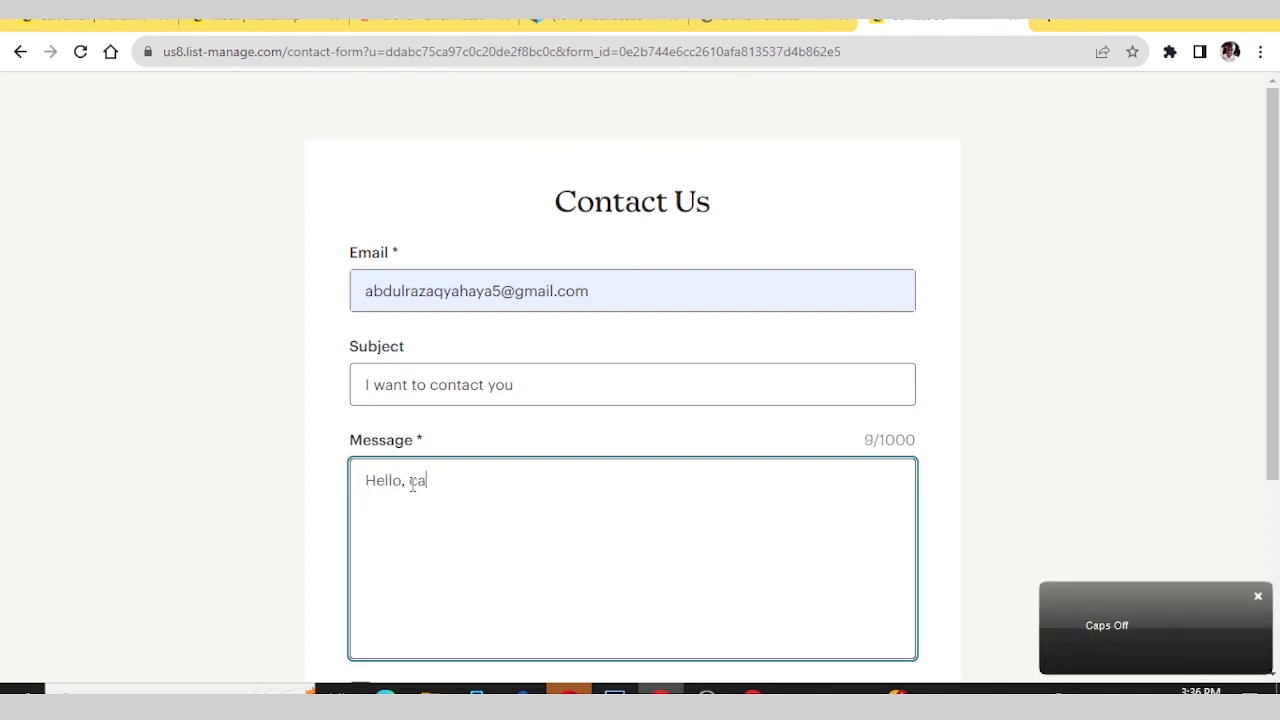
text( can we coll)
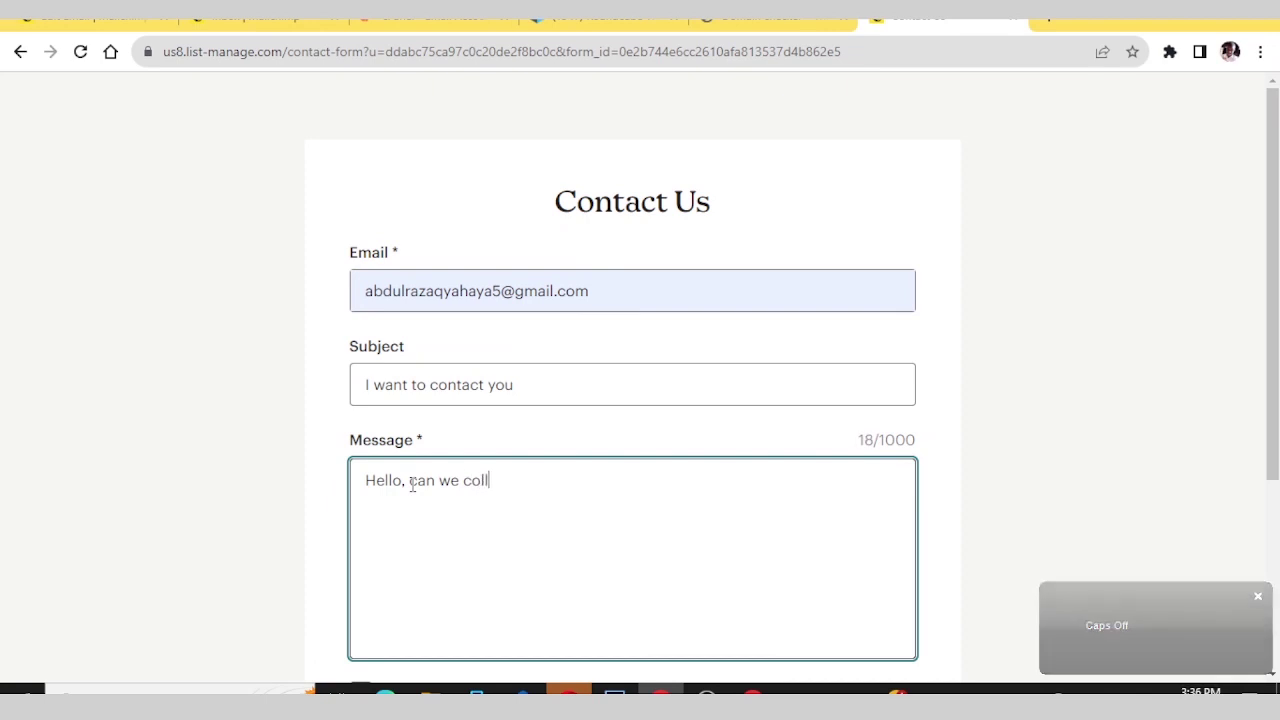
text(aborat)
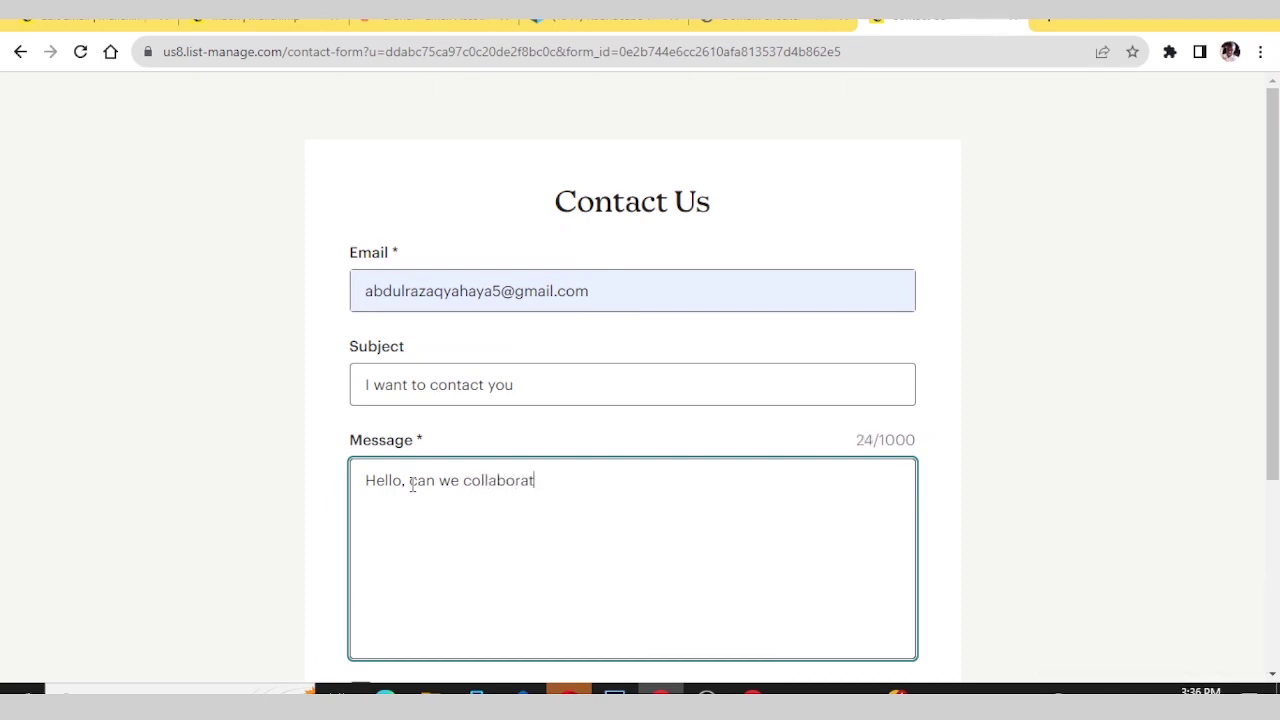
text(e)
scroll(412, 485, down, 3)
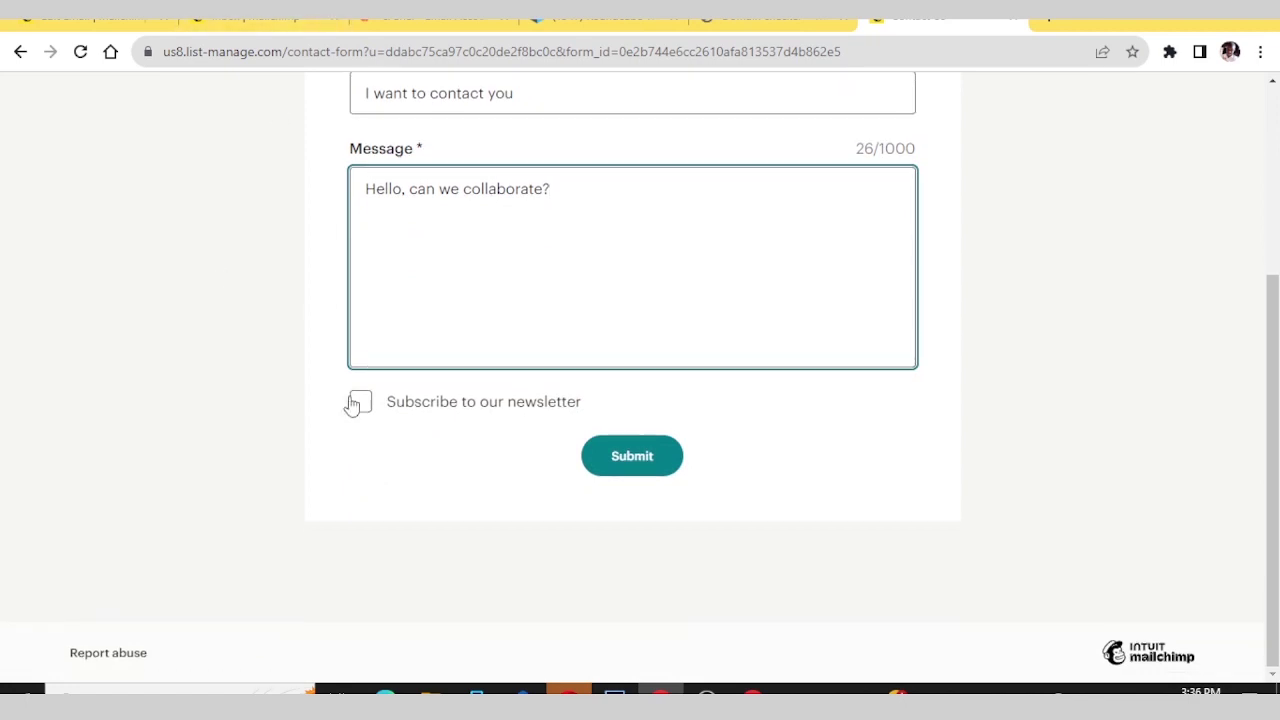
click(361, 404)
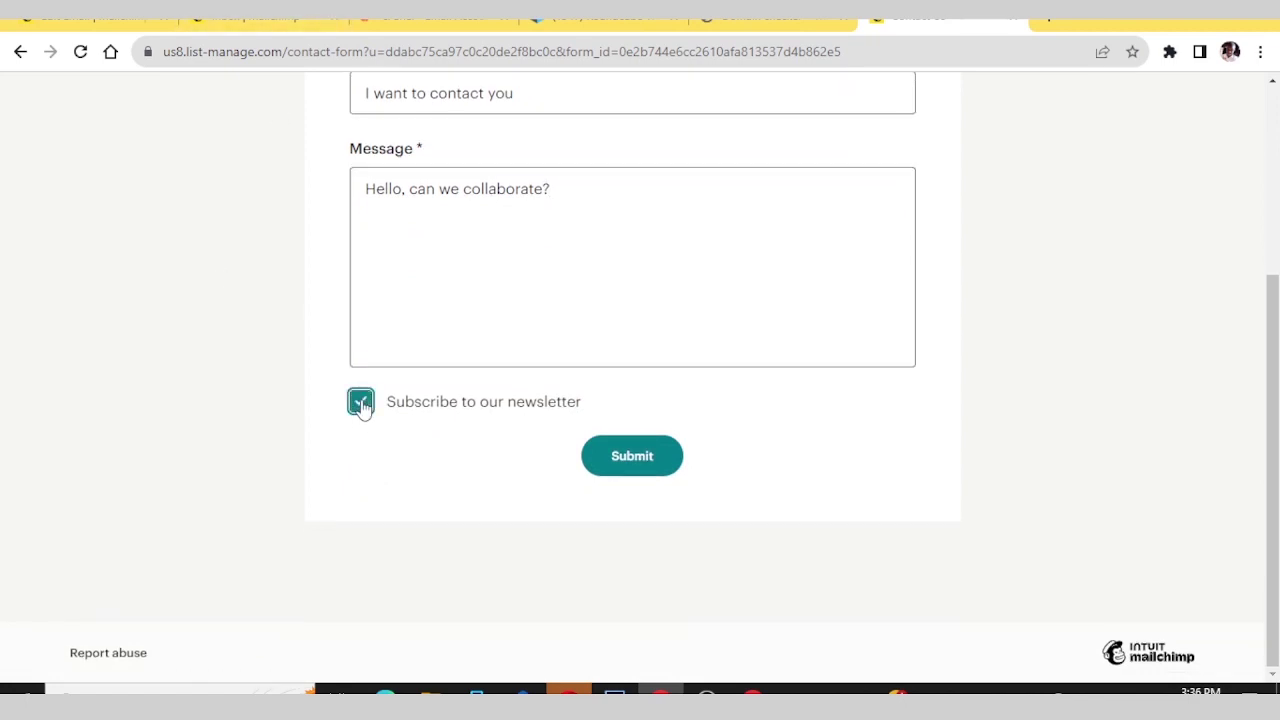
scroll(331, 340, up, 3)
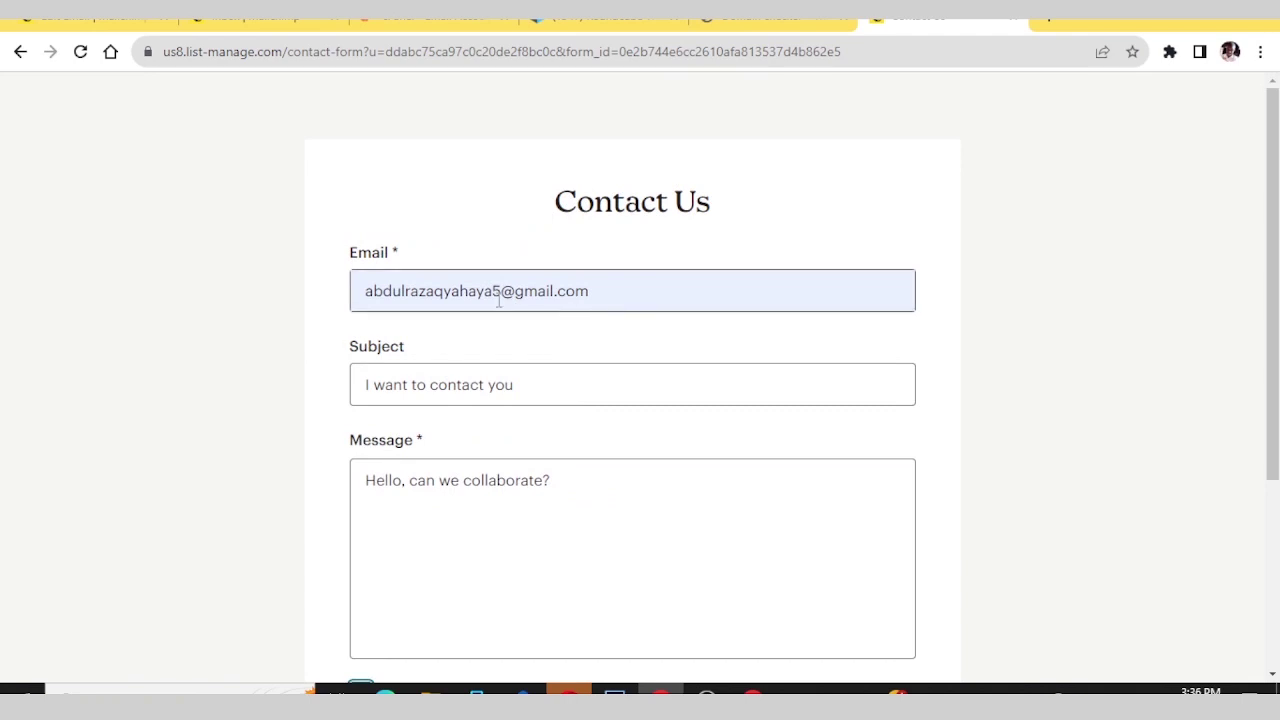
click(1146, 349)
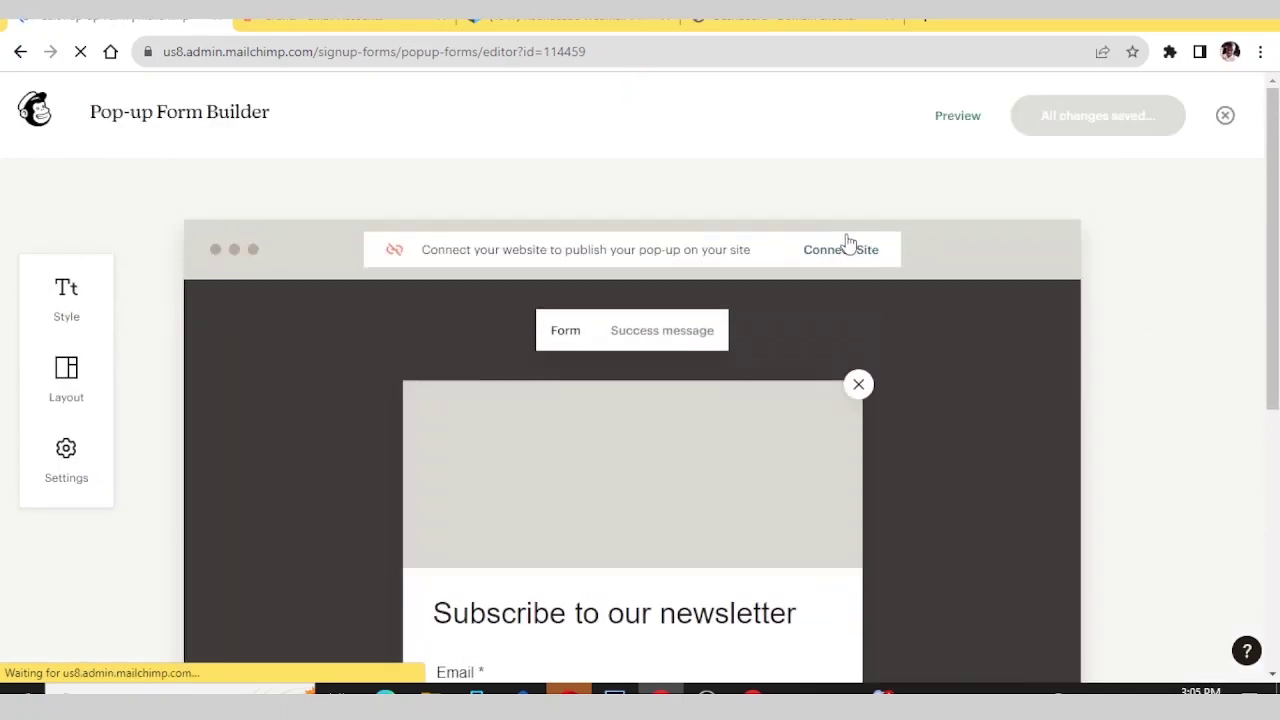
- Connect fastknowers.com as the pop-up's website and generate its script code
click(840, 248)
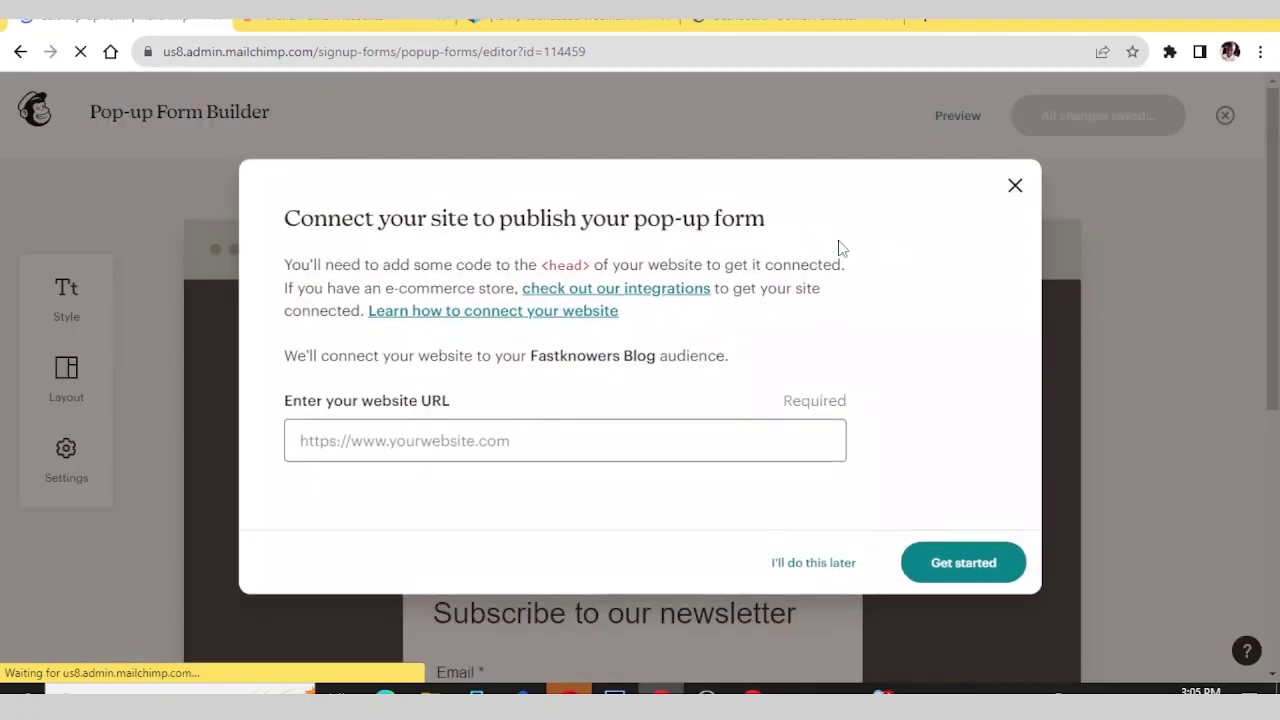
click(388, 451)
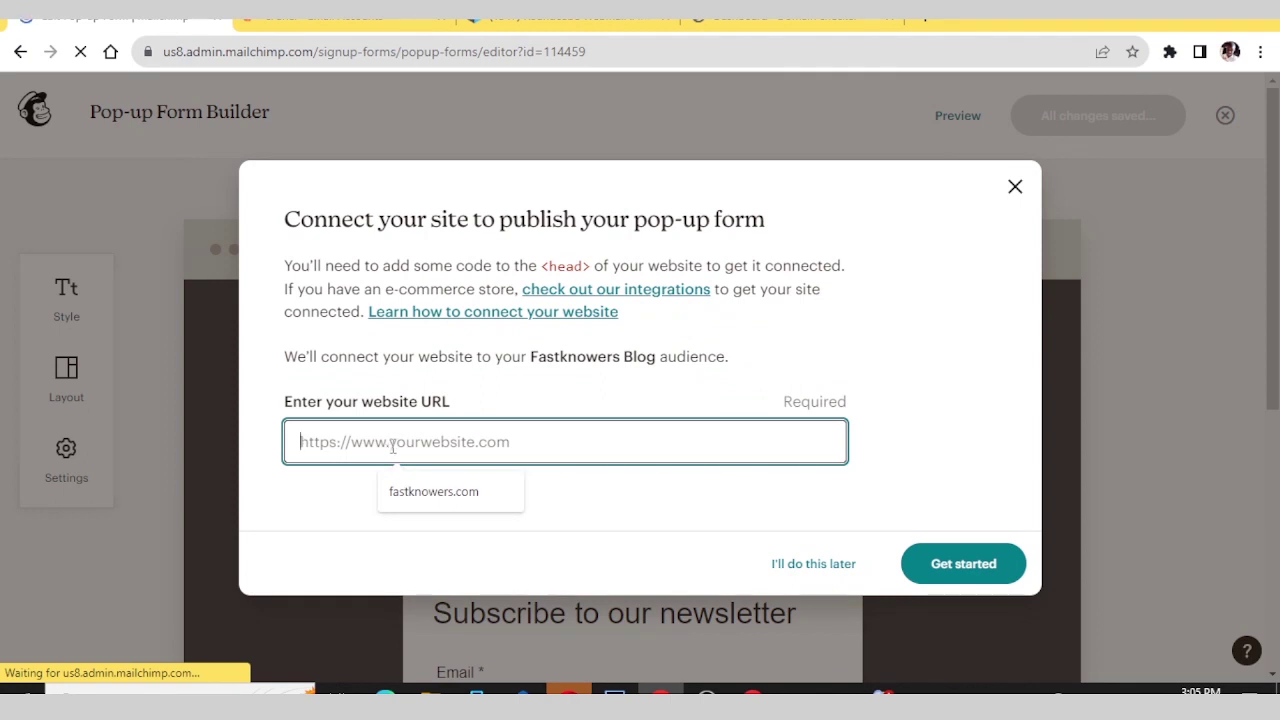
click(410, 492)
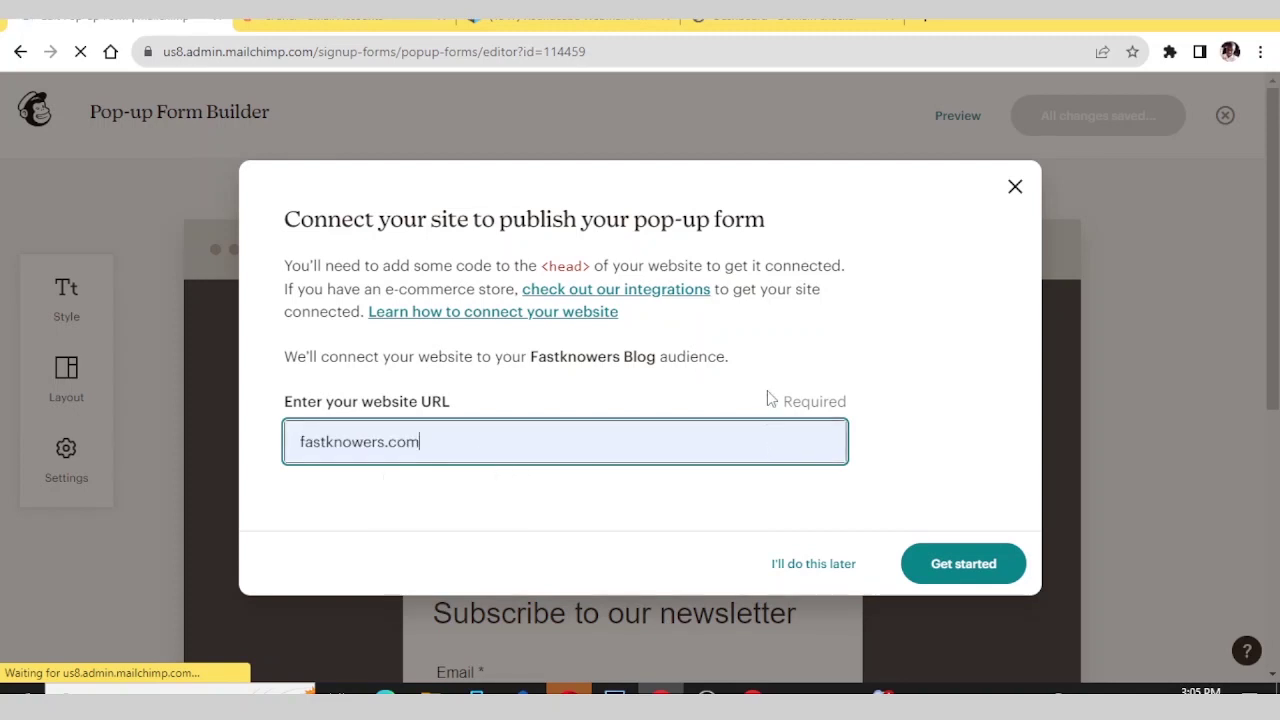
click(926, 562)
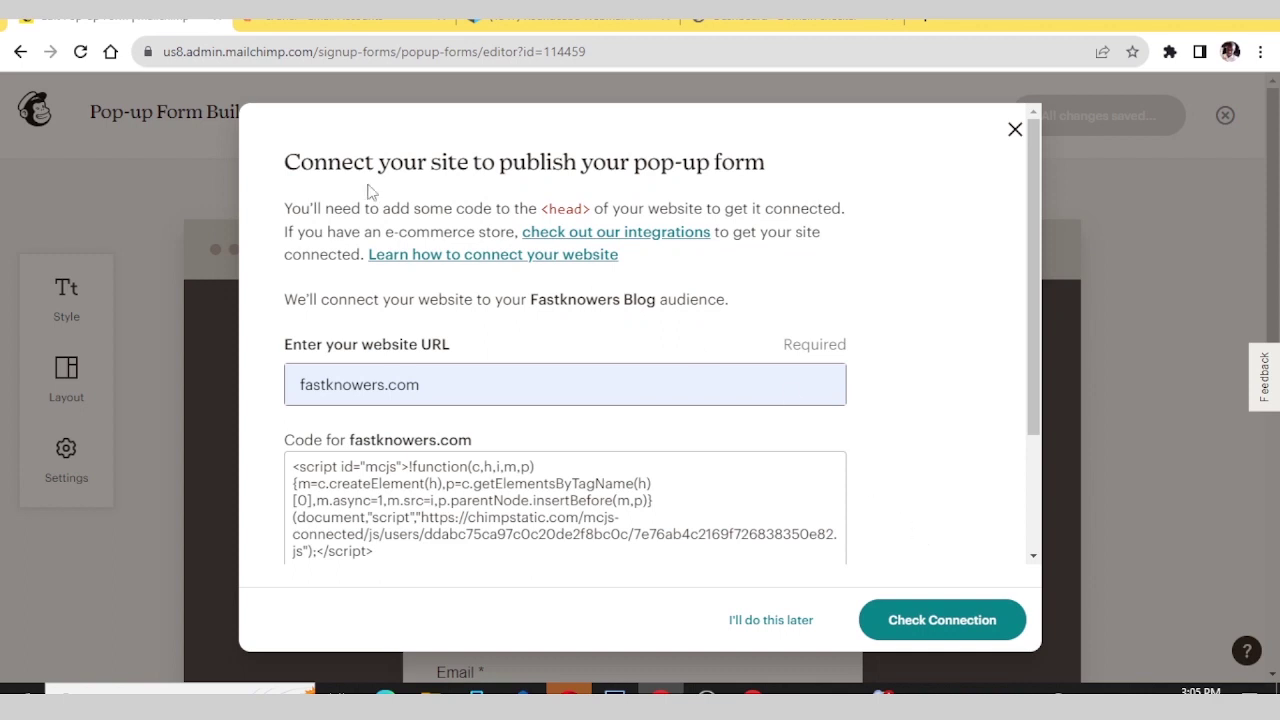
- Copy the fastknowers.com site connection script to the clipboard
scroll(370, 190, down, 2)
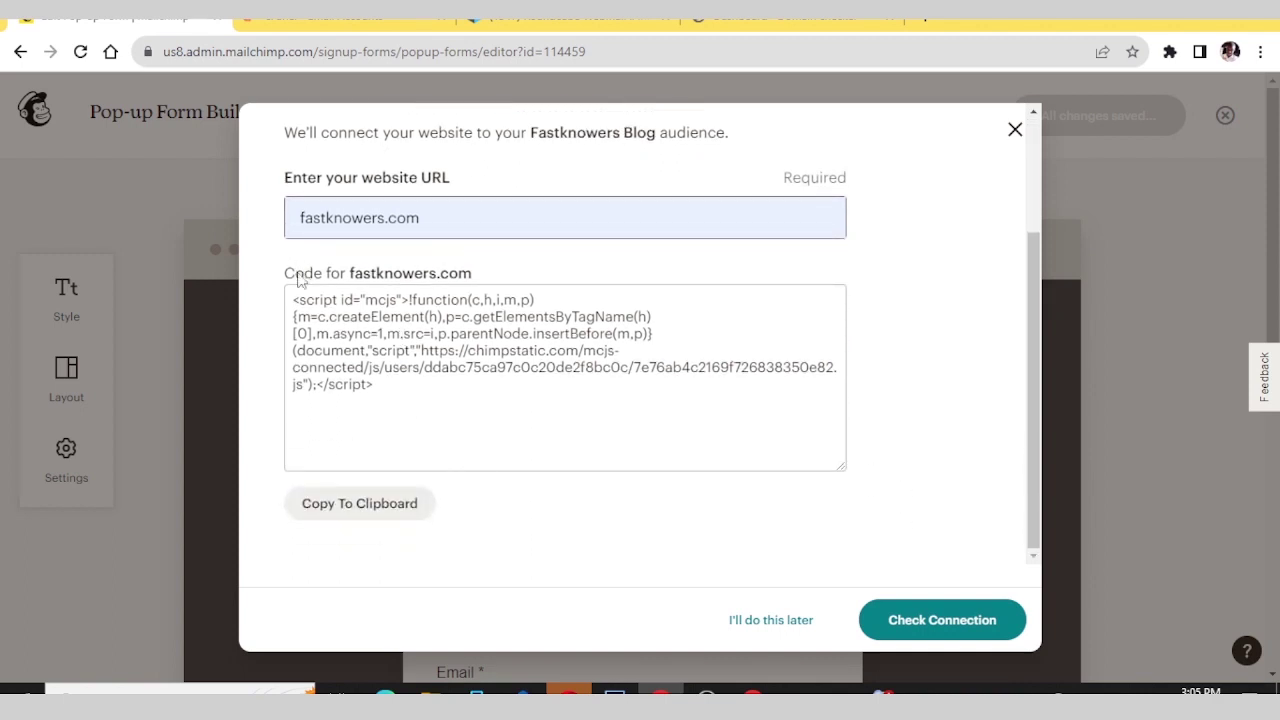
scroll(281, 283, up, 2)
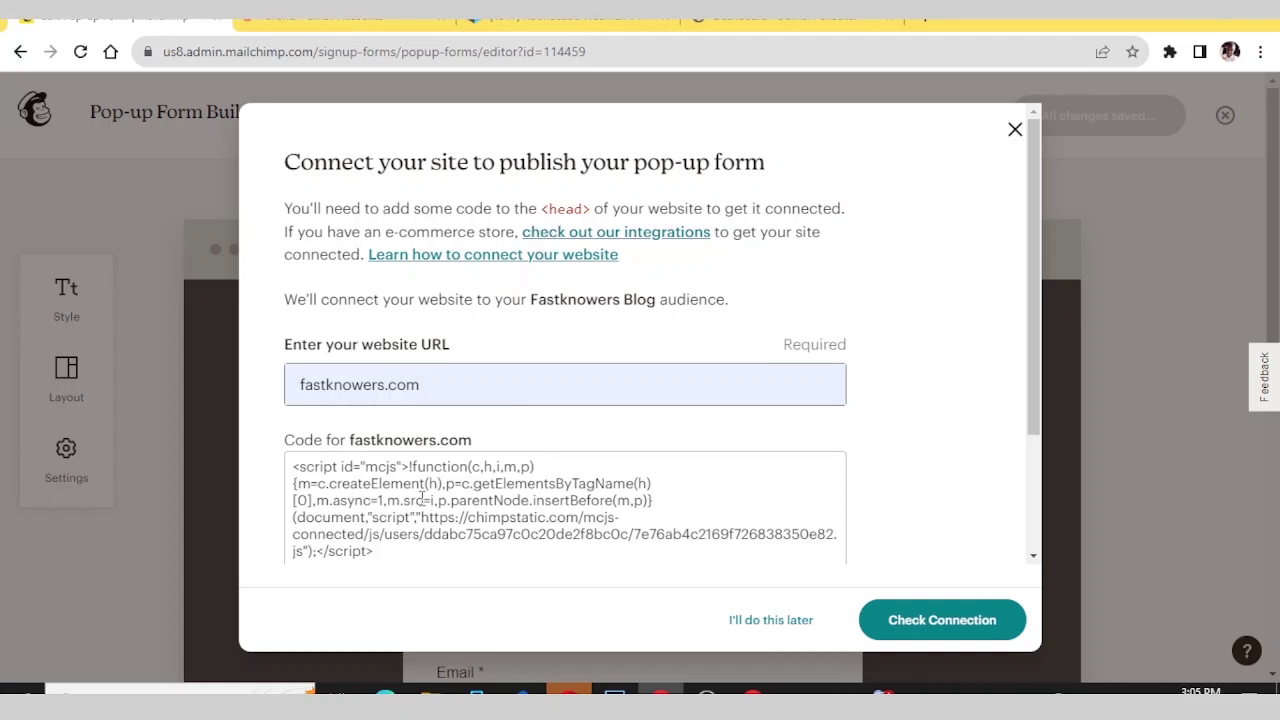
scroll(432, 486, down, 1)
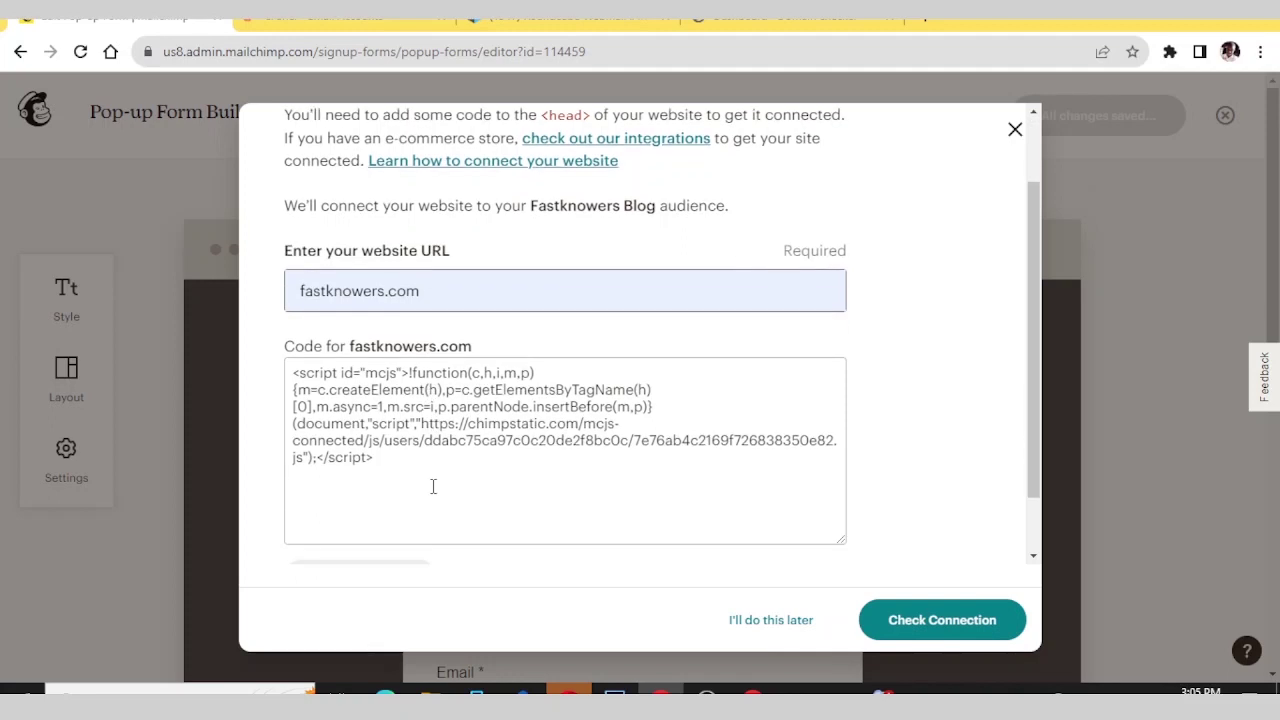
scroll(433, 486, down, 1)
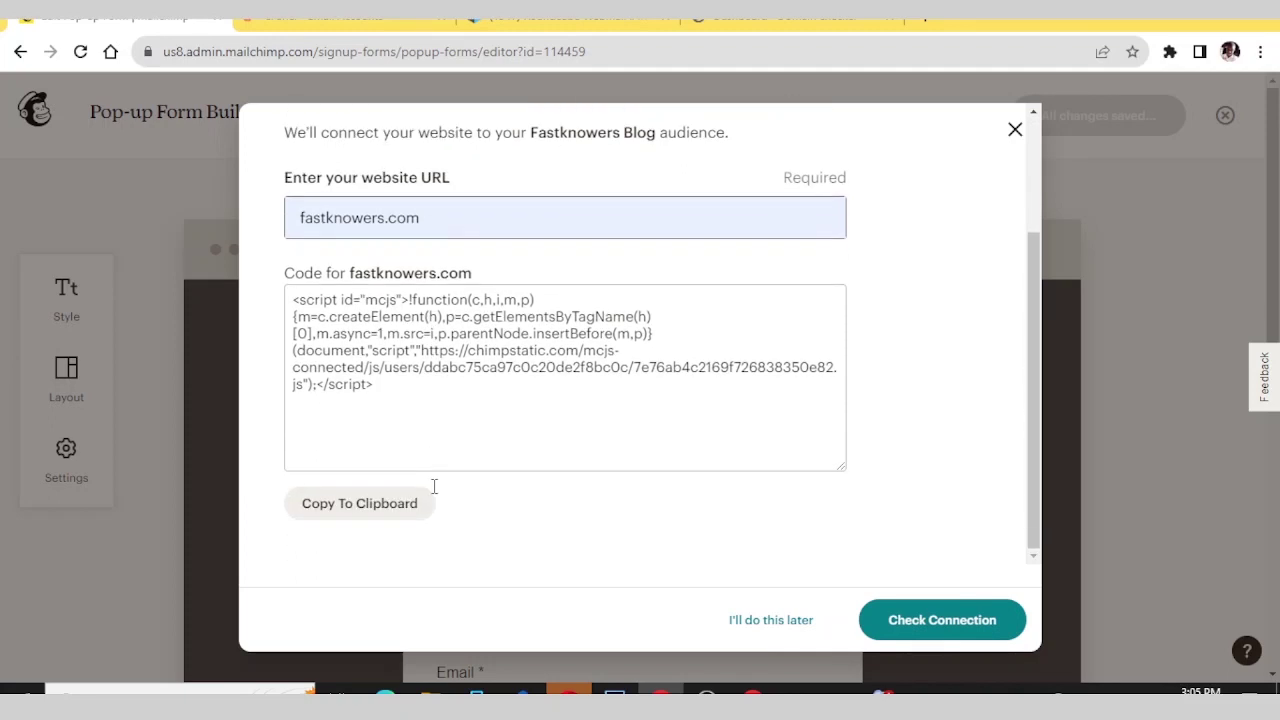
click(375, 512)
scroll(530, 497, up, 2)
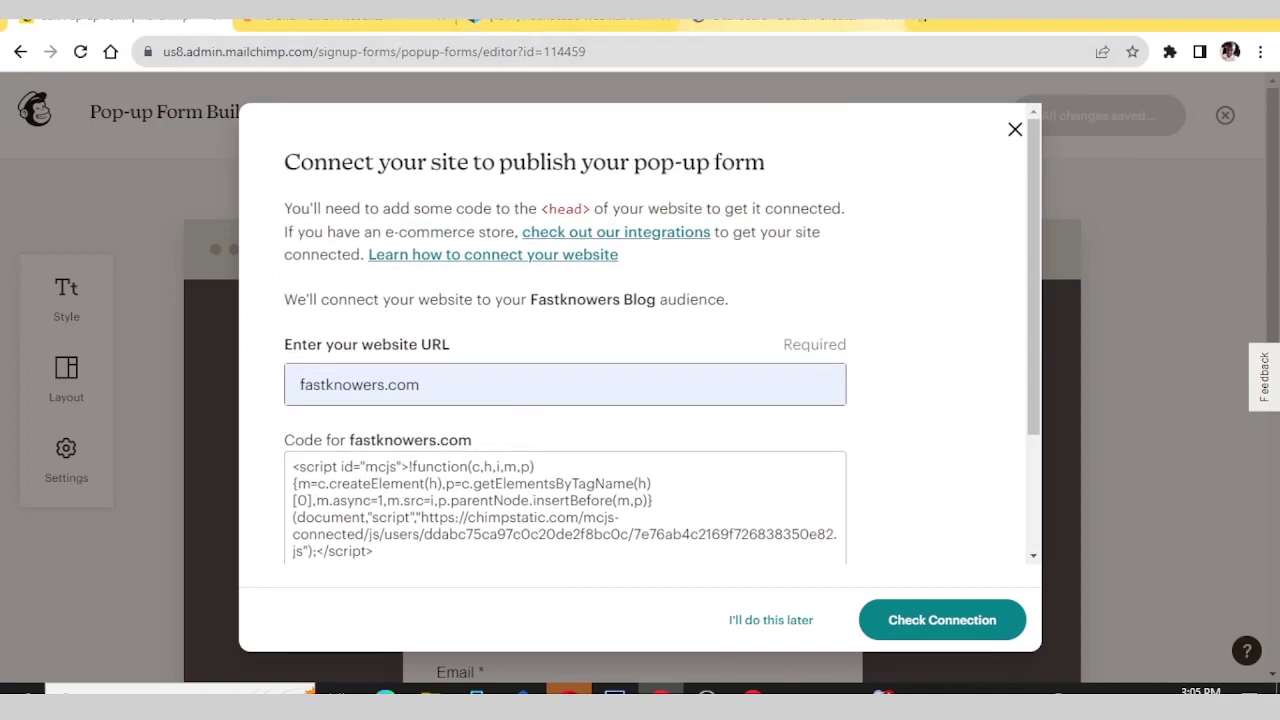
- In a new tab, go to the Dashboard ‹ Domain checker page at domain.fastknowers.com/wp-admin/
click(924, 18)
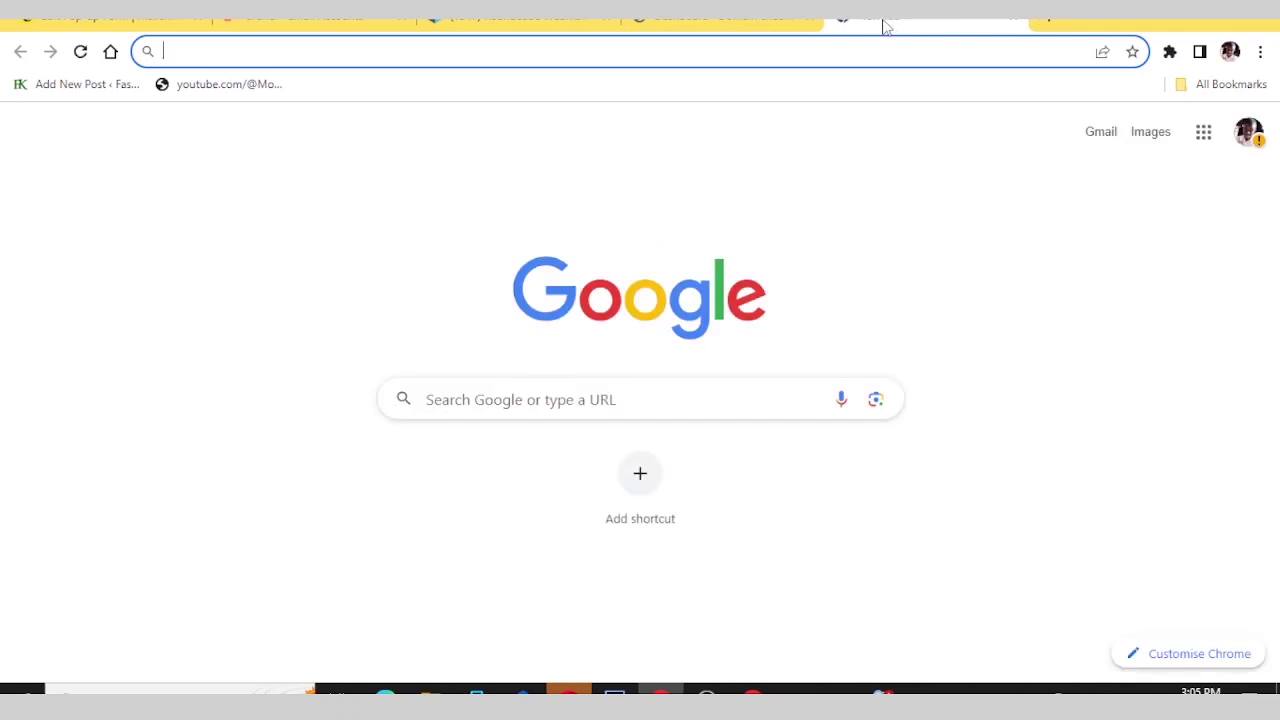
text(fastk)
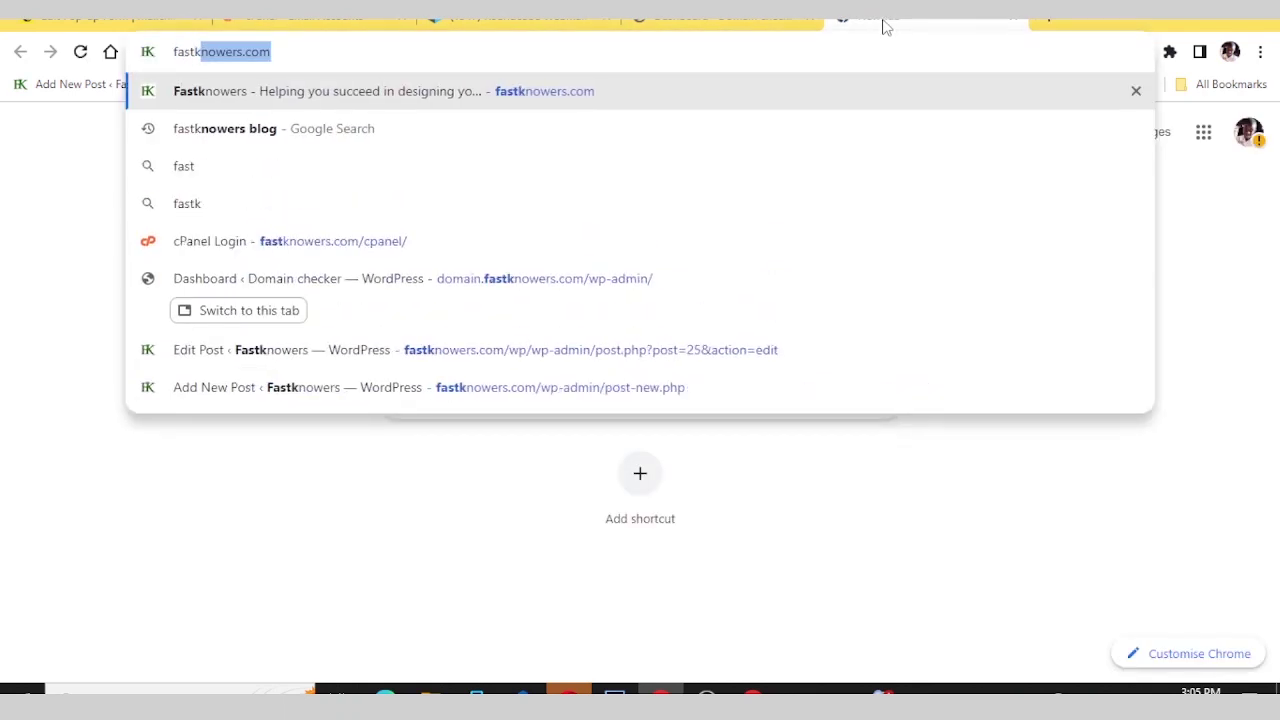
text(nowers.com)
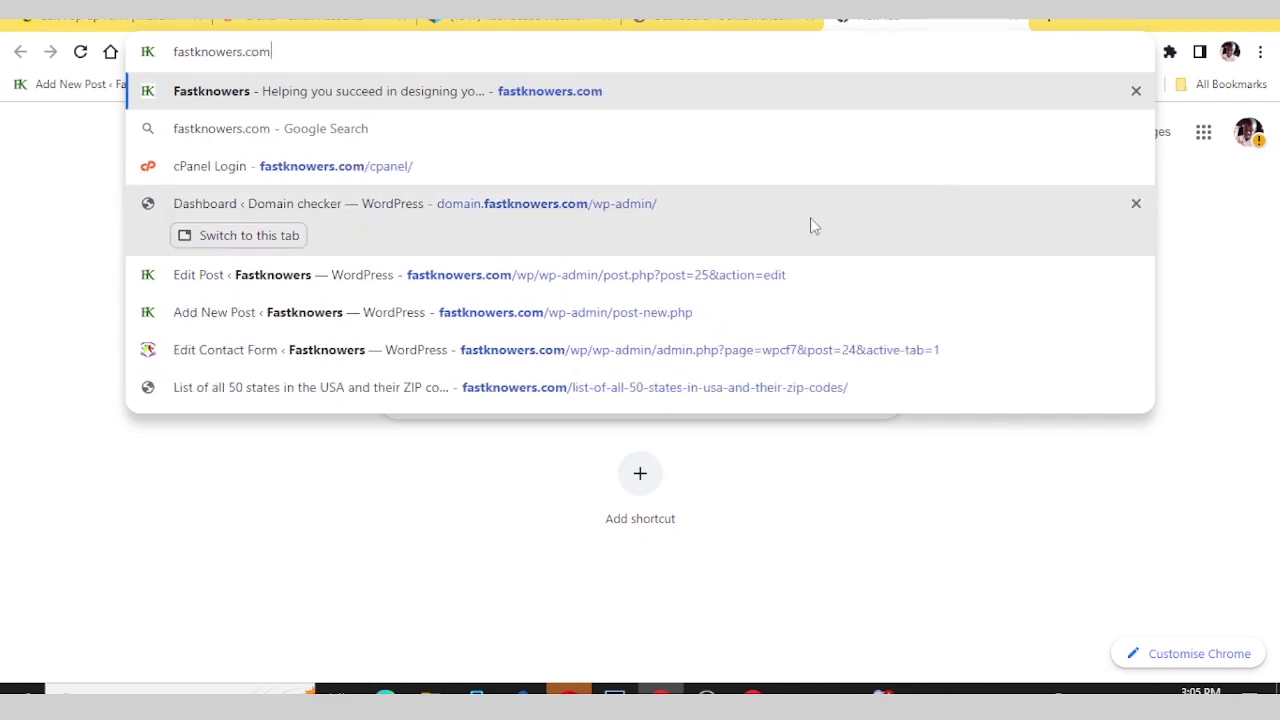
click(394, 224)
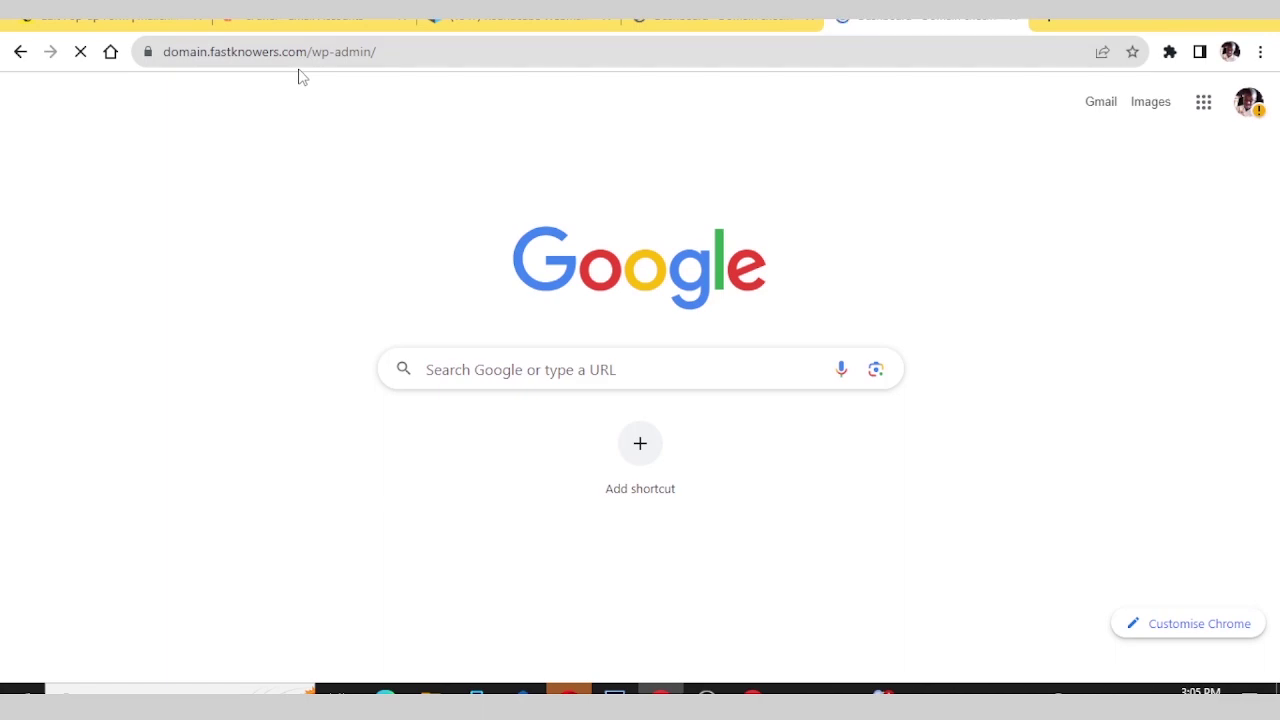
- Go to Appearance > Theme File Editor and accept the direct-editing warning
scroll(97, 325, down, 1)
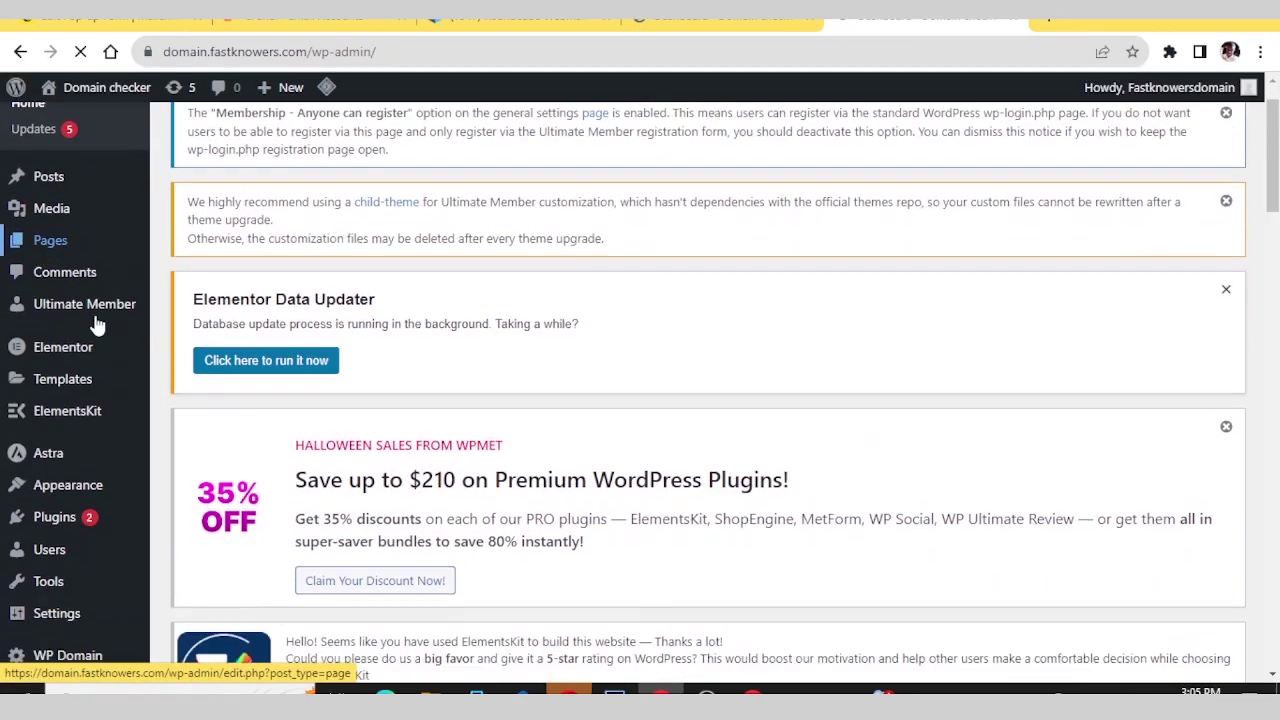
scroll(97, 325, down, 2)
mouse_move(67, 413)
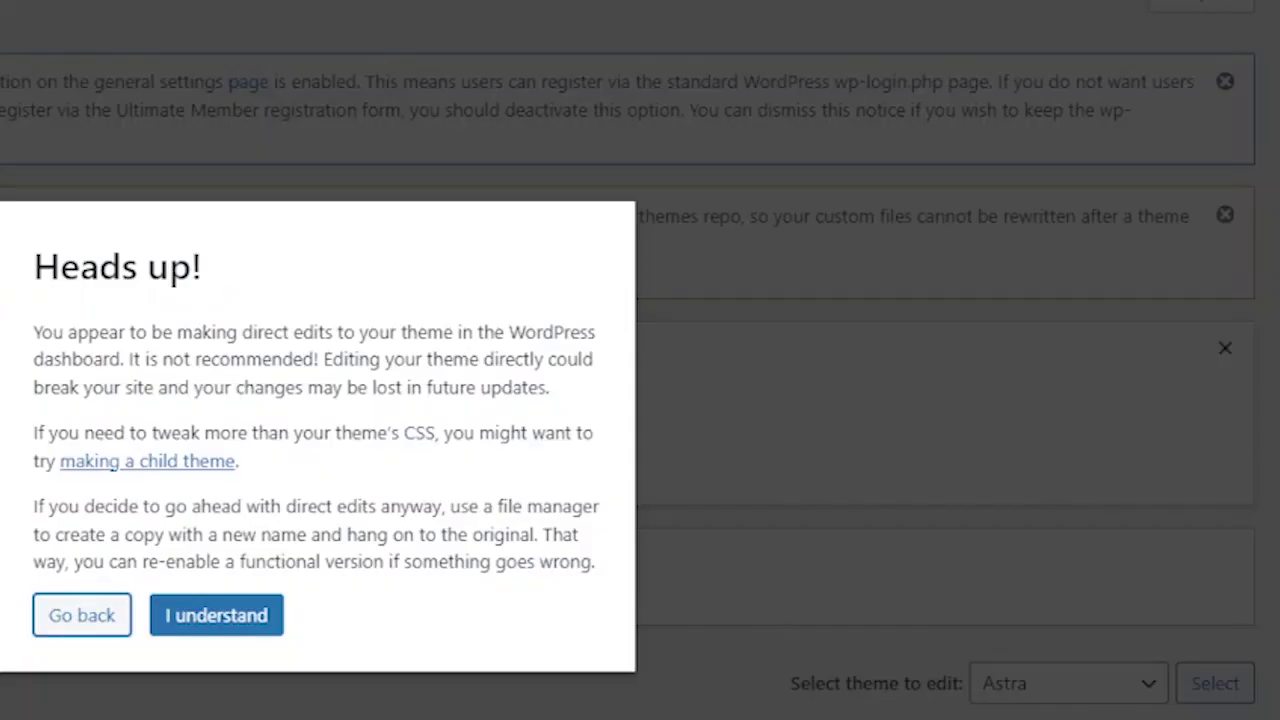
click(180, 612)
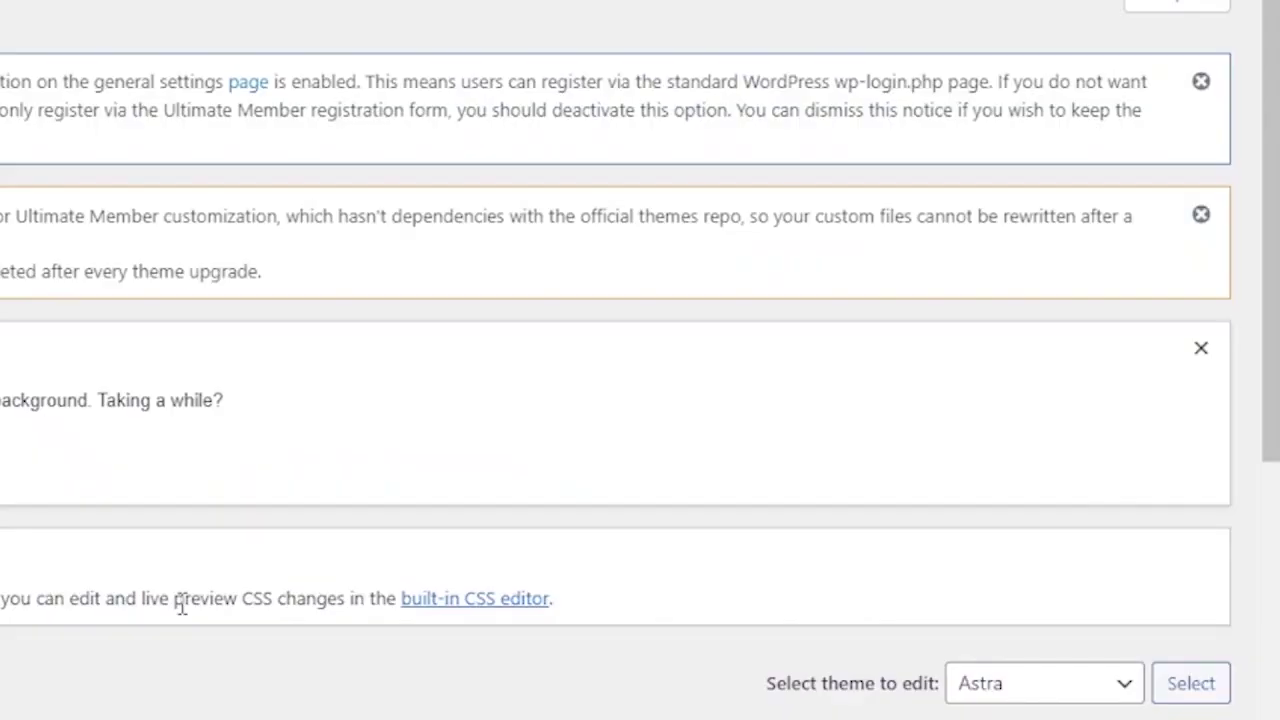
- Choose the Astra Theme Header (header.php) from the Theme Files list
scroll(77, 354, down, 6)
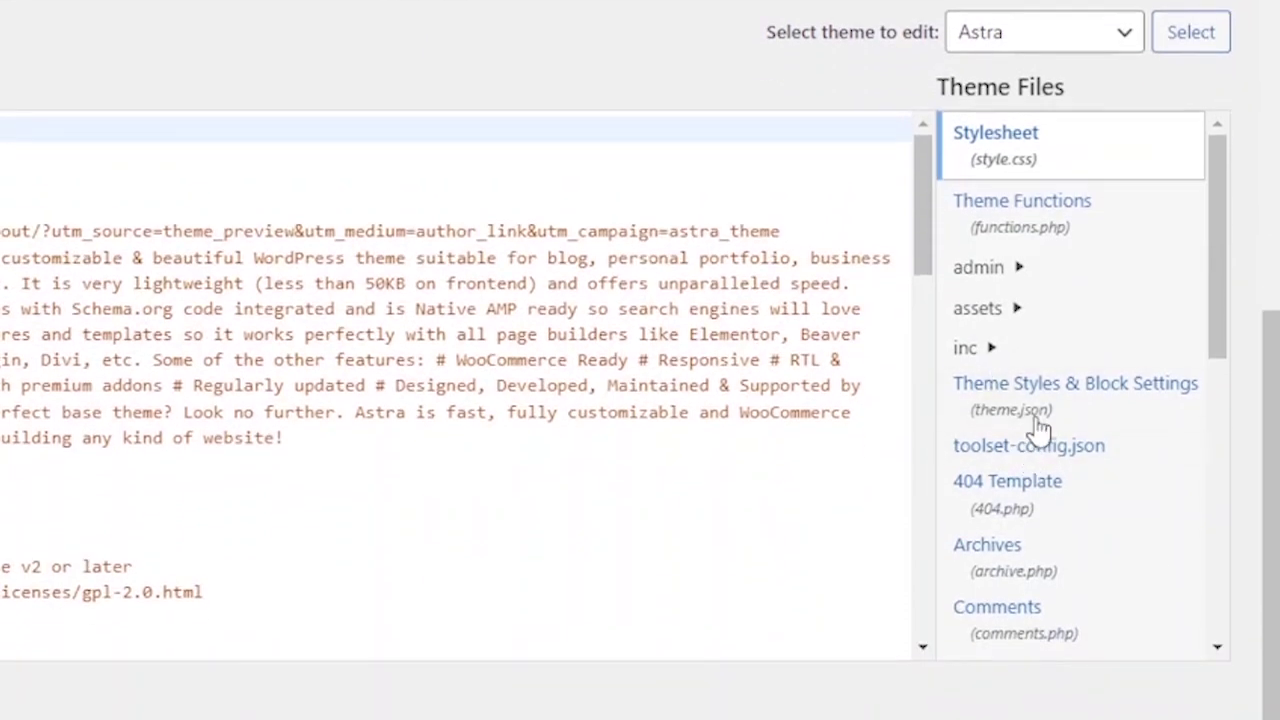
scroll(1030, 430, up, 2)
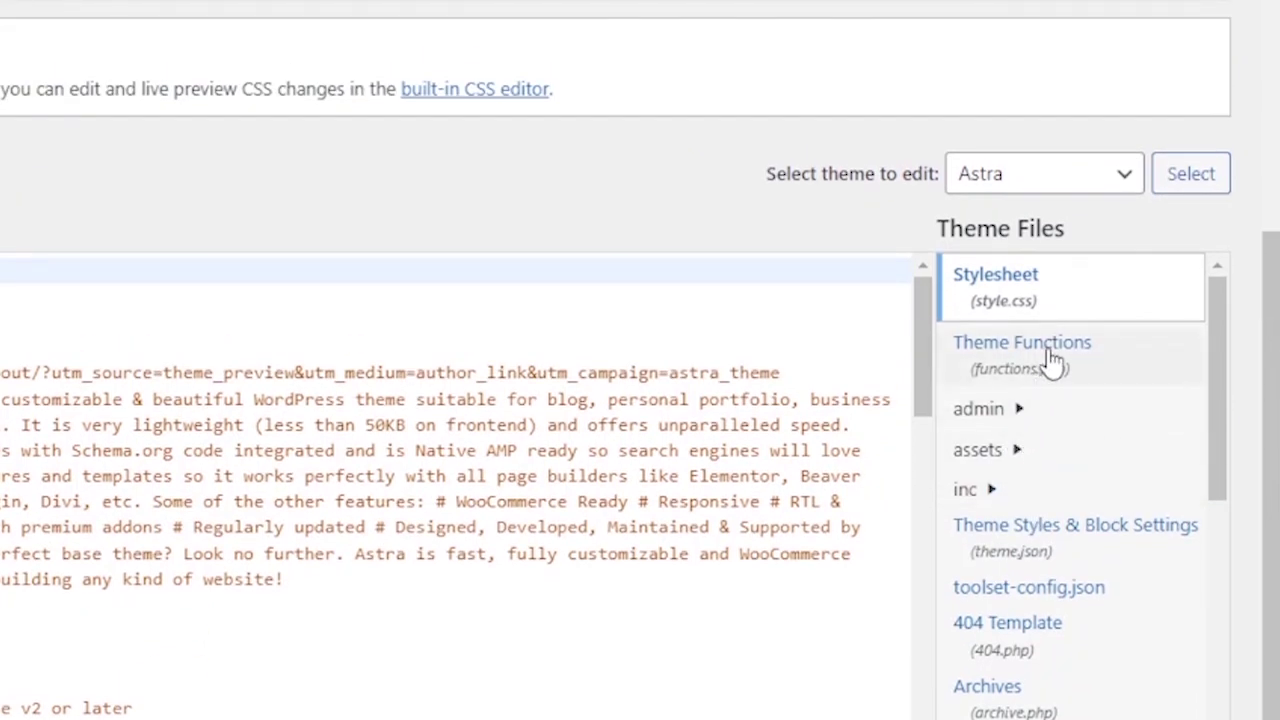
scroll(1051, 363, down, 4)
scroll(1049, 609, down, 3)
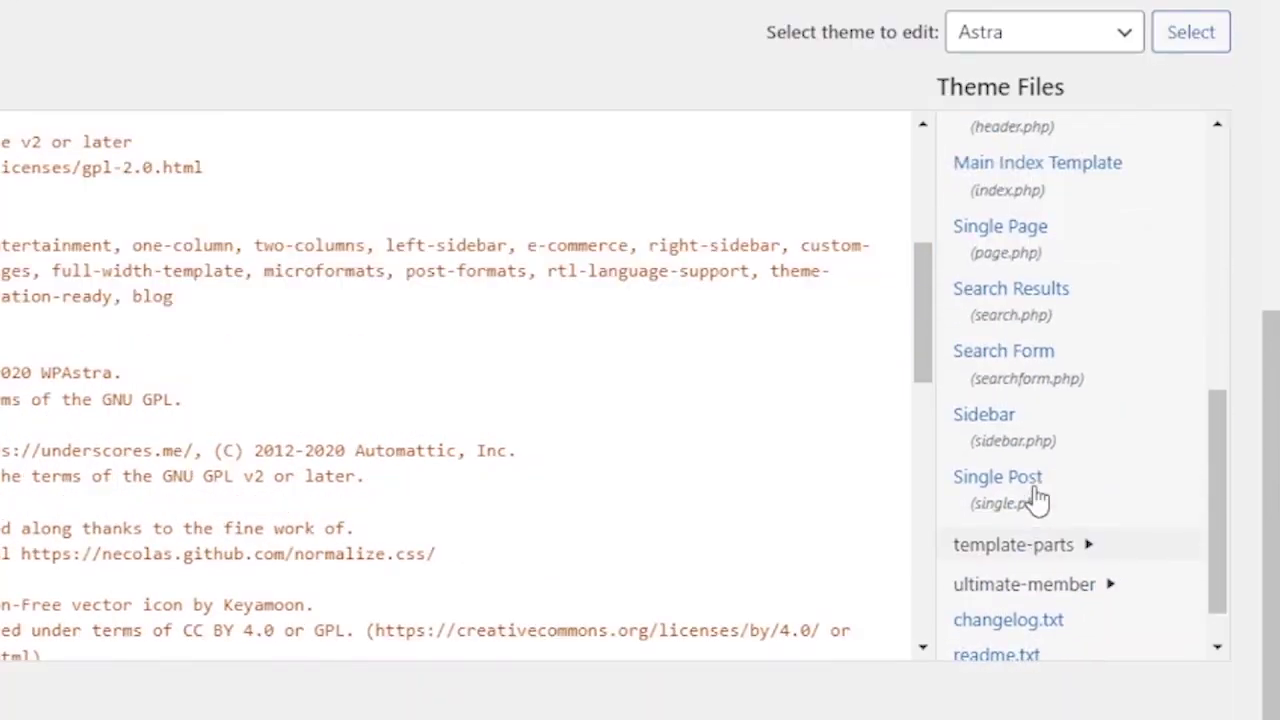
scroll(1037, 497, up, 5)
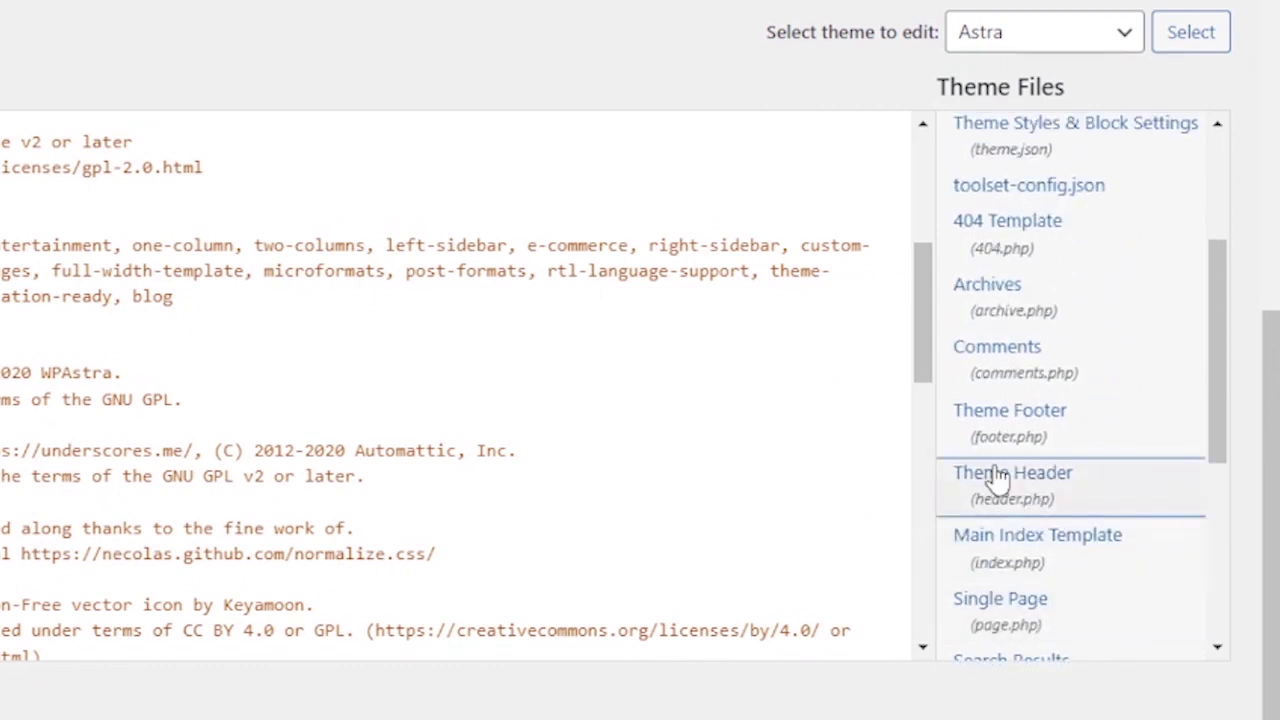
click(1000, 478)
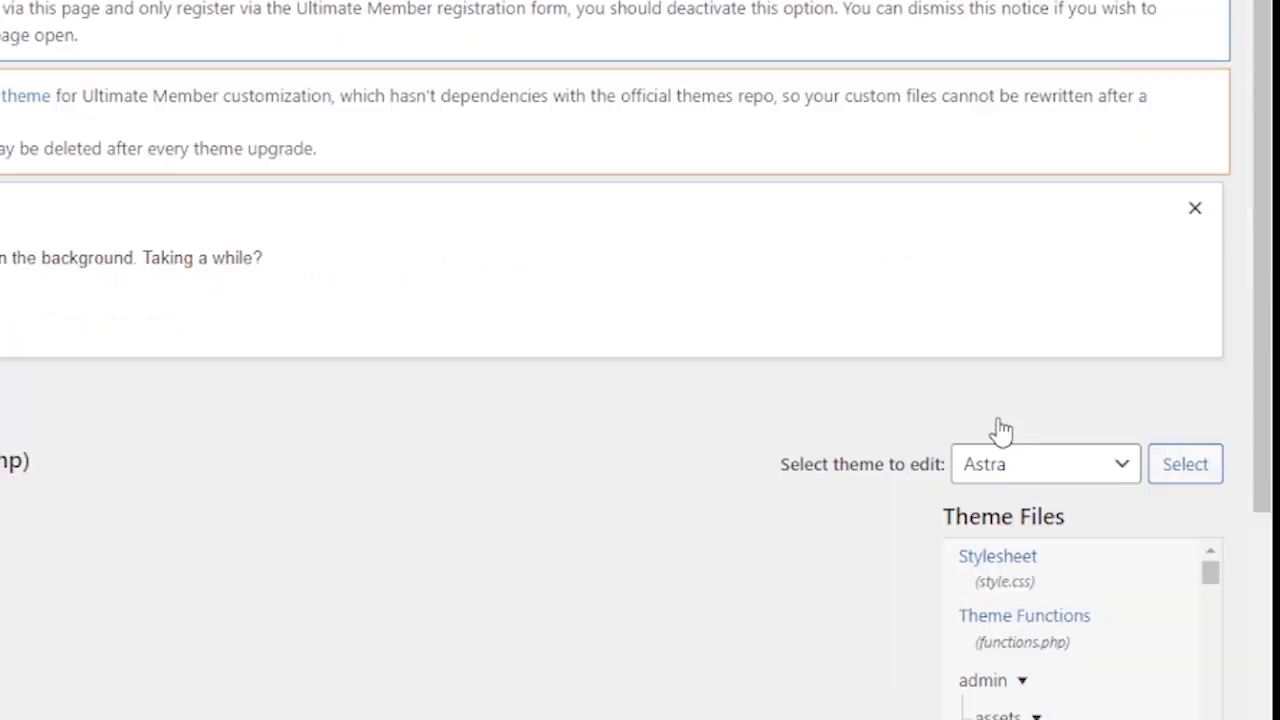
scroll(128, 480, down, 7)
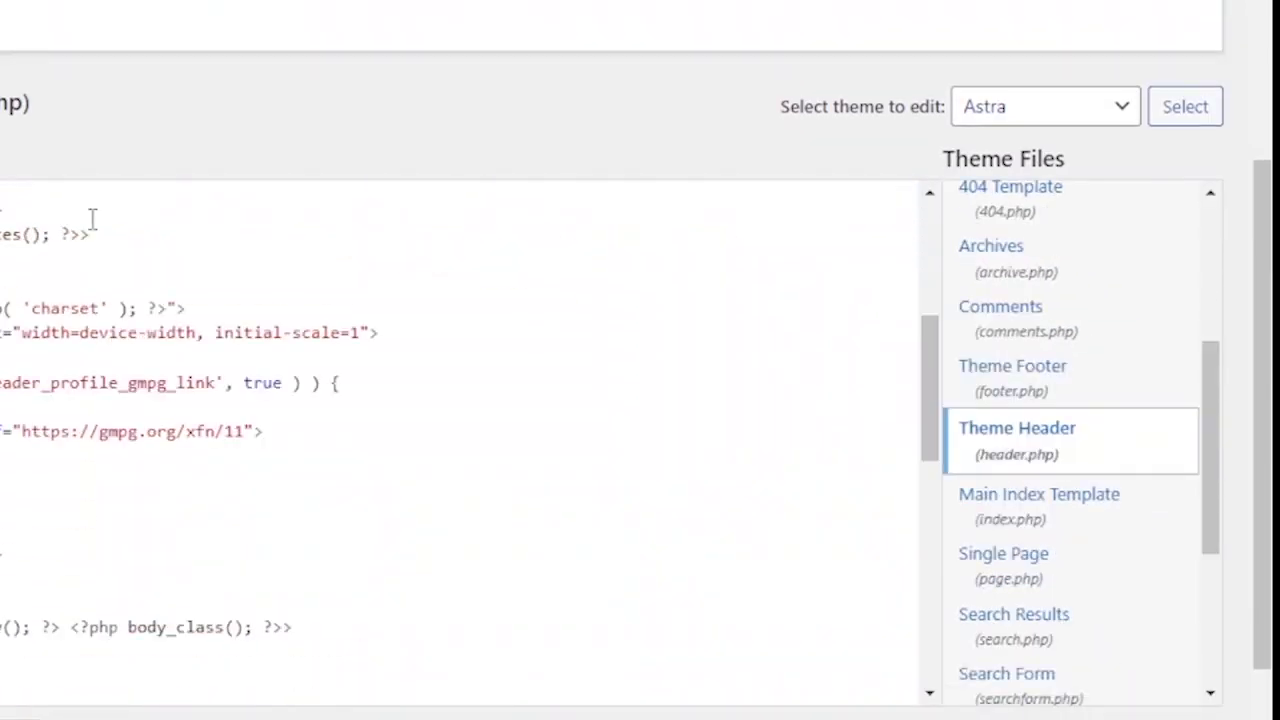
- Paste the Mailchimp script on a new line right after the opening <head> tag
scroll(505, 257, down, 3)
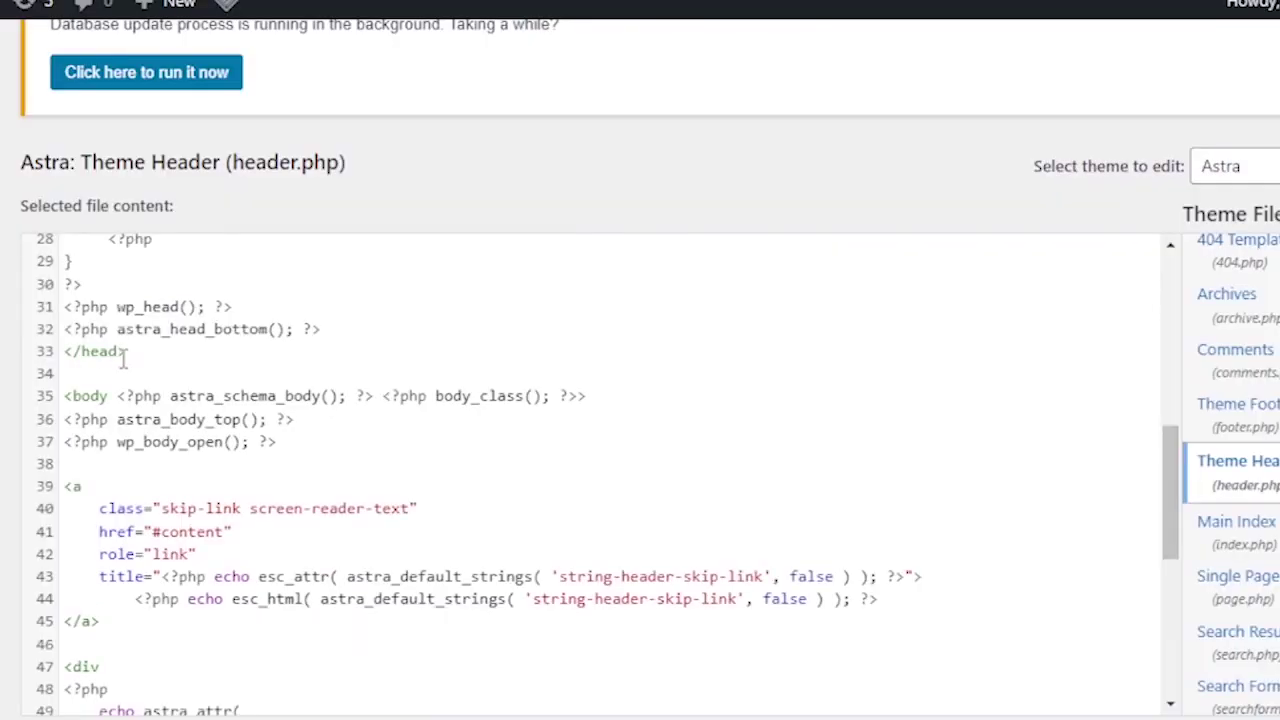
scroll(215, 390, up, 2)
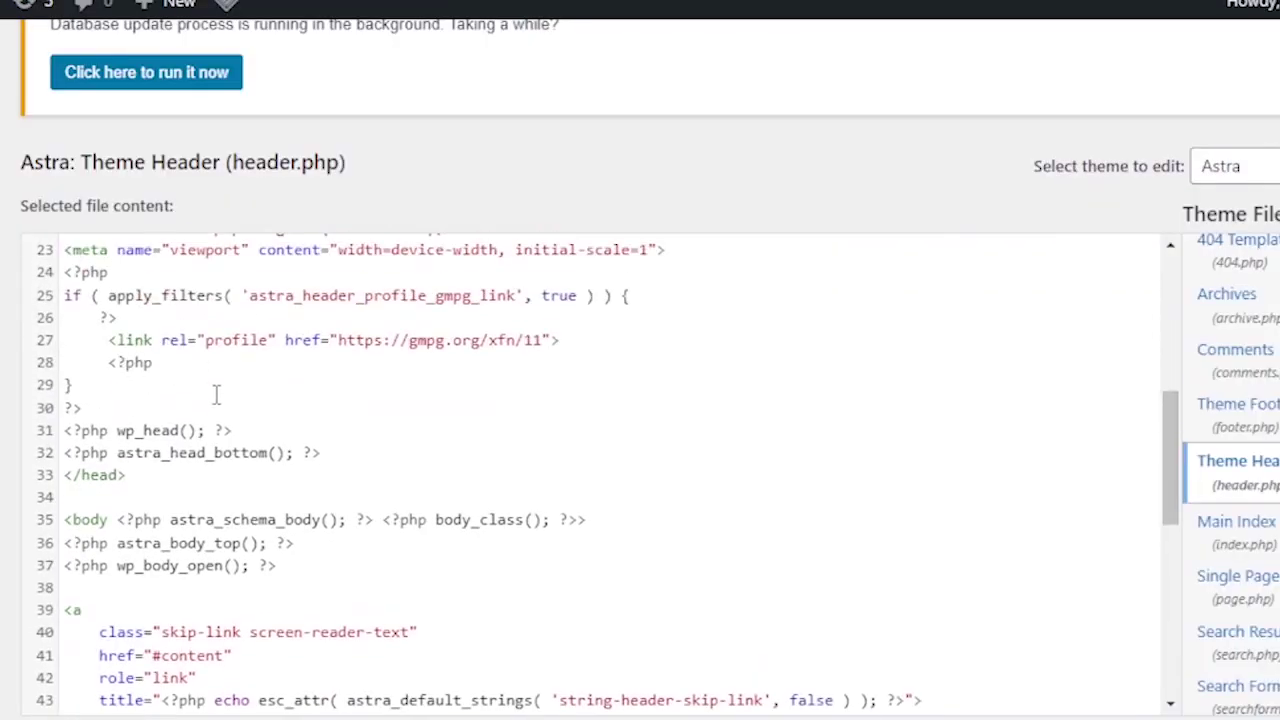
click(66, 476)
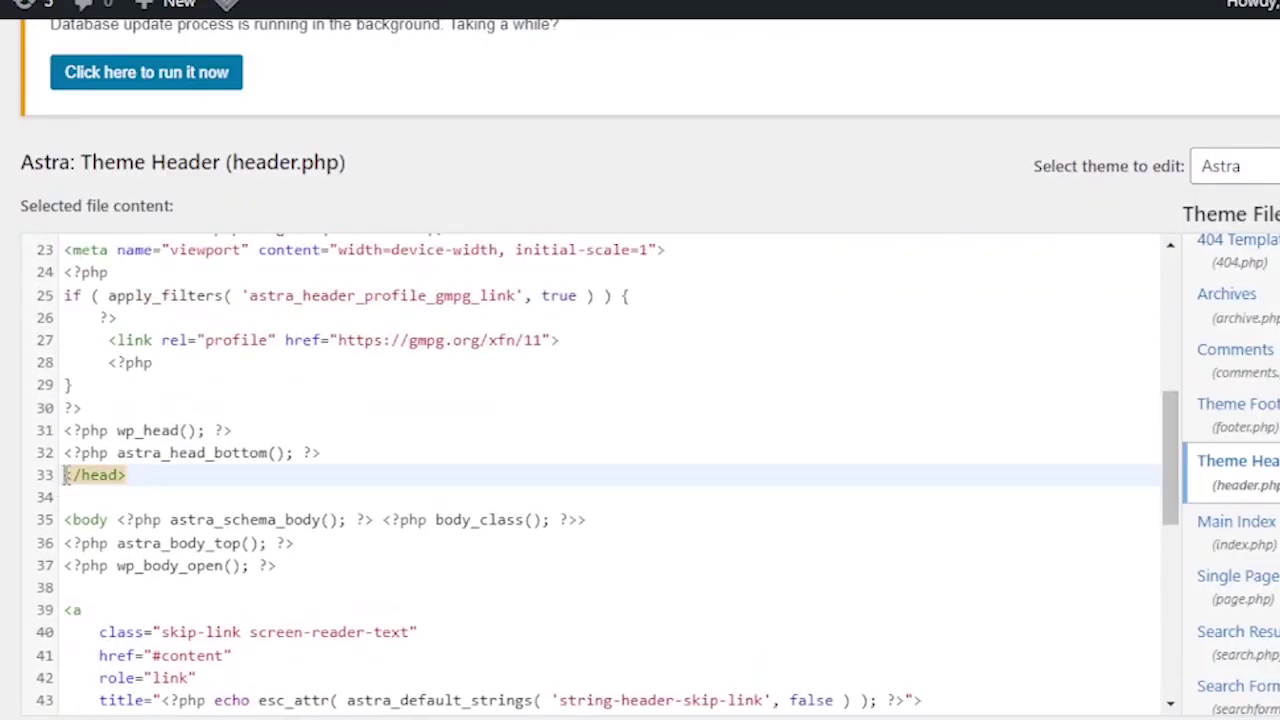
scroll(191, 420, up, 4)
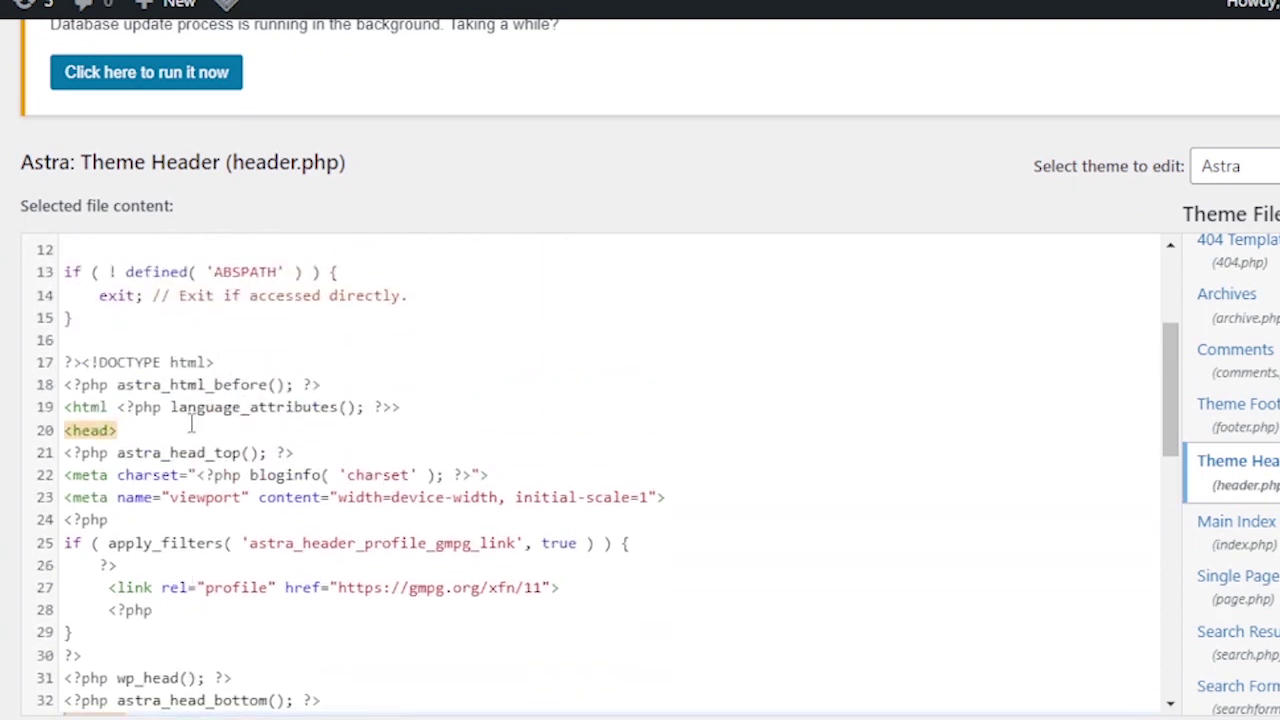
click(141, 437)
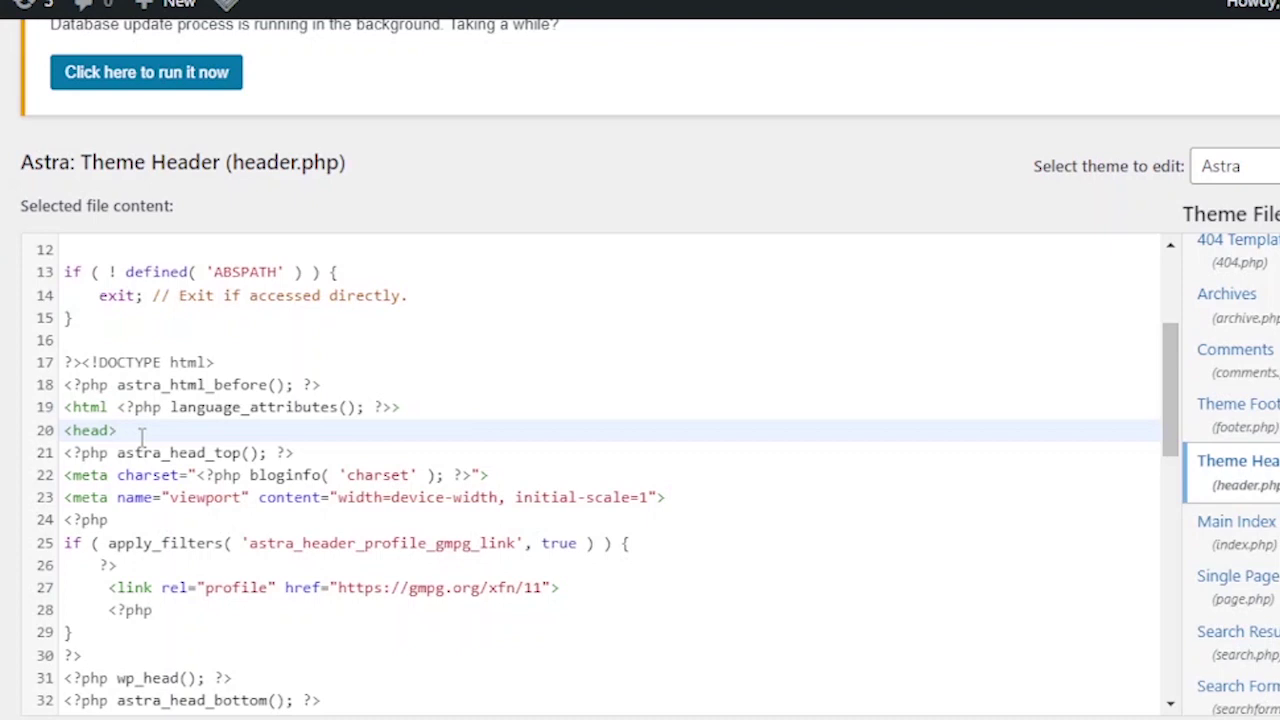
key(Return)
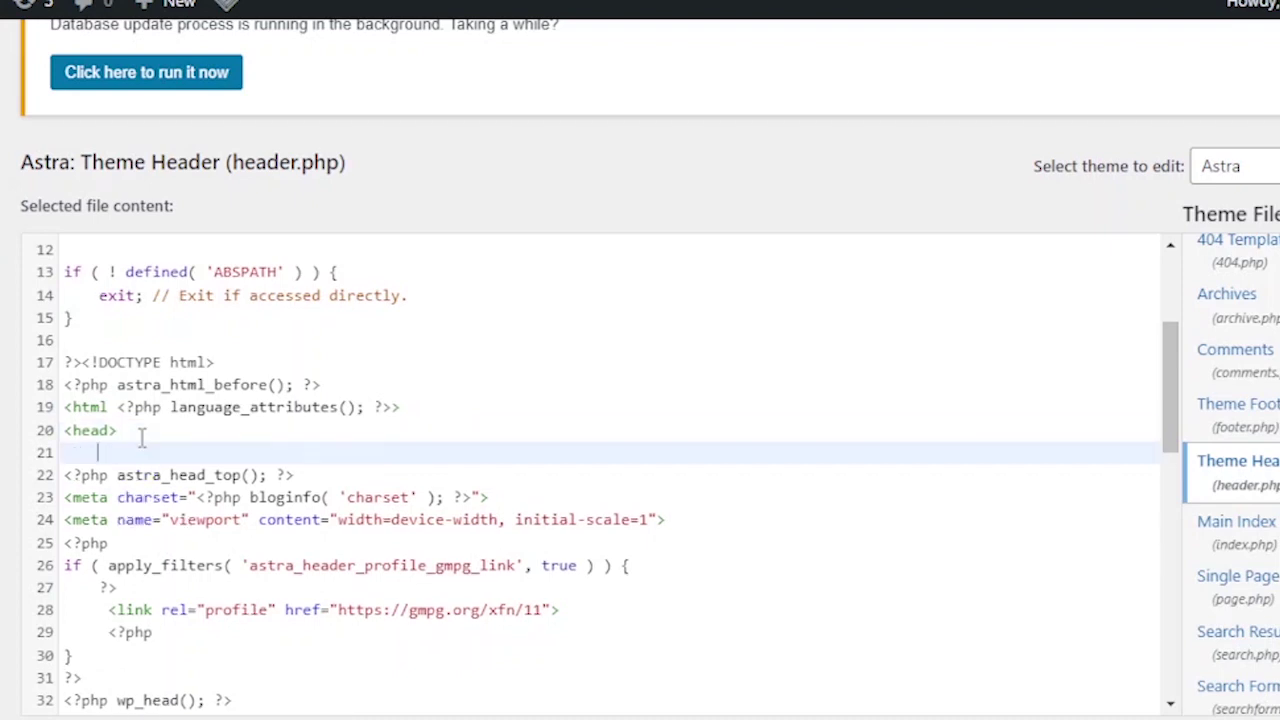
text(<script id="mcjs">!function(c,h,i,m,p){m=c.createElement(h),p=c.getElementsByTagName(h)[0],m.async=1,m.src=i,p.parentNode.insertBefore(m,p)}(document,"script","https://chimpstatic.com/mcjs-connected/js/users/ddabc75ca97c0c20de2f8bc0c/7e76ab4c2169f726838350e82.js");</script>)
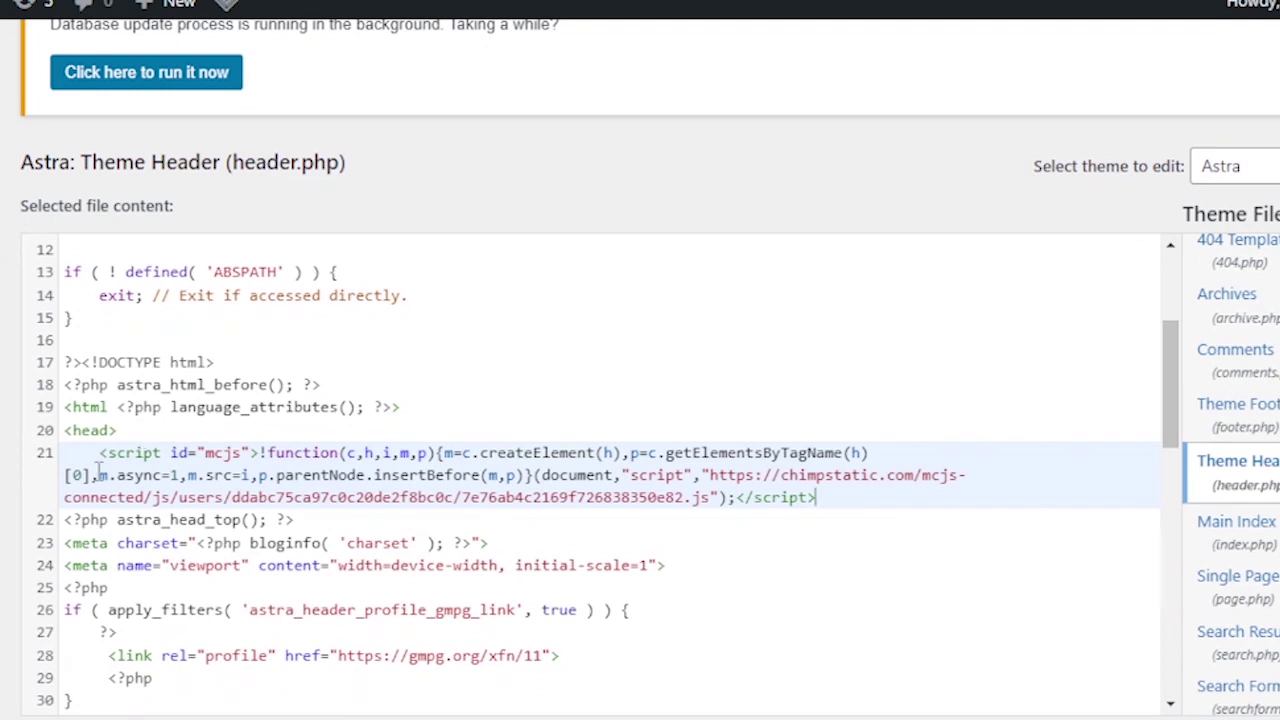
- Check the pasted script on line 21 and save header.php with Update File
drag(99, 453, 830, 492)
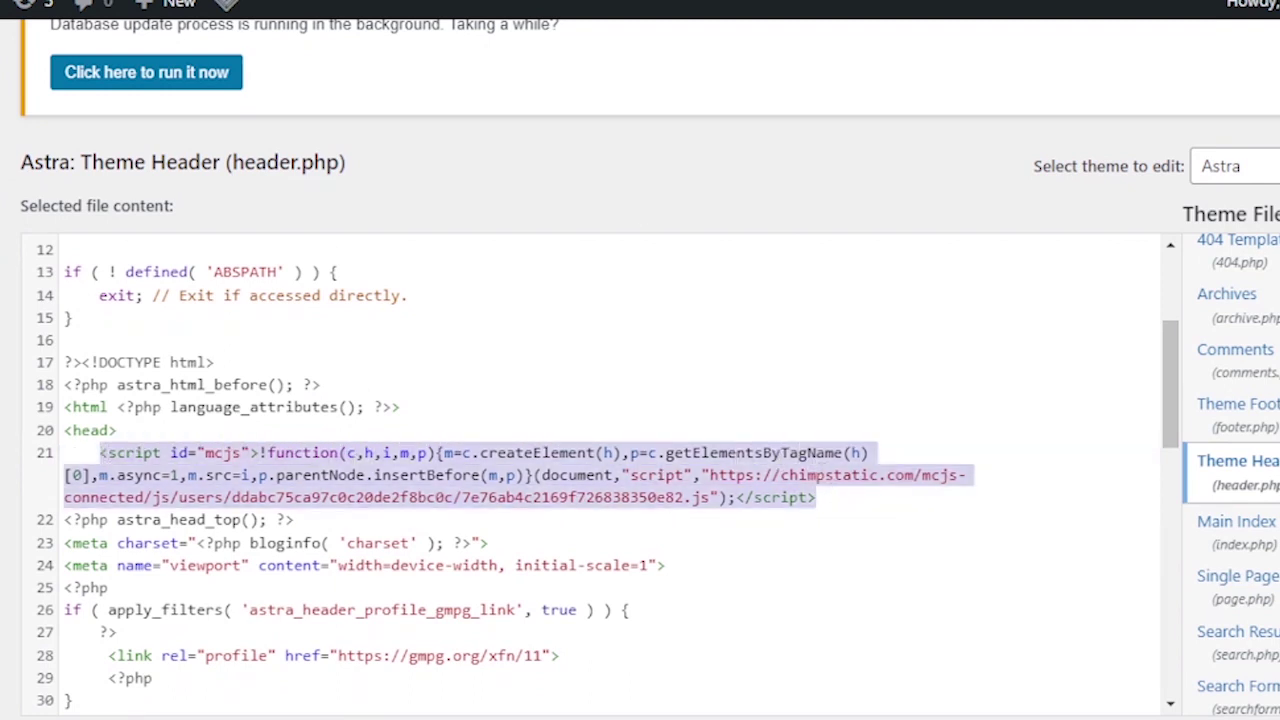
drag(99, 453, 818, 475)
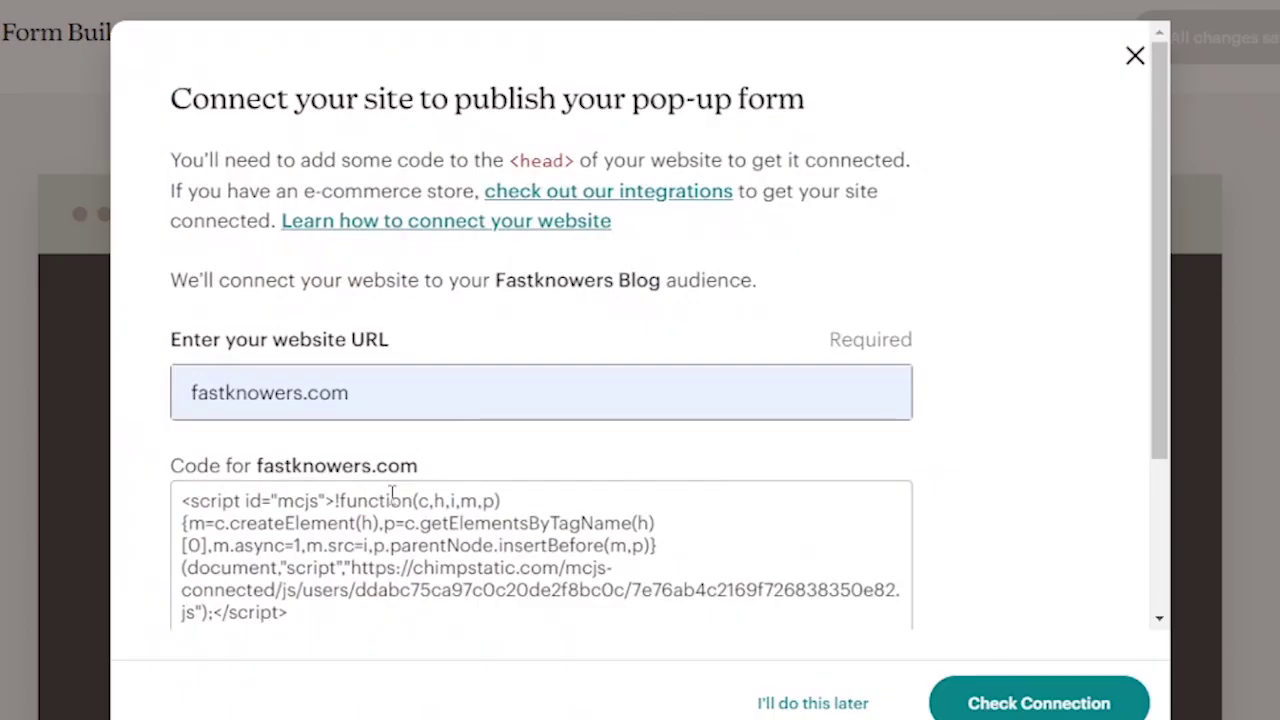
scroll(391, 494, down, 3)
scroll(391, 494, down, 3)
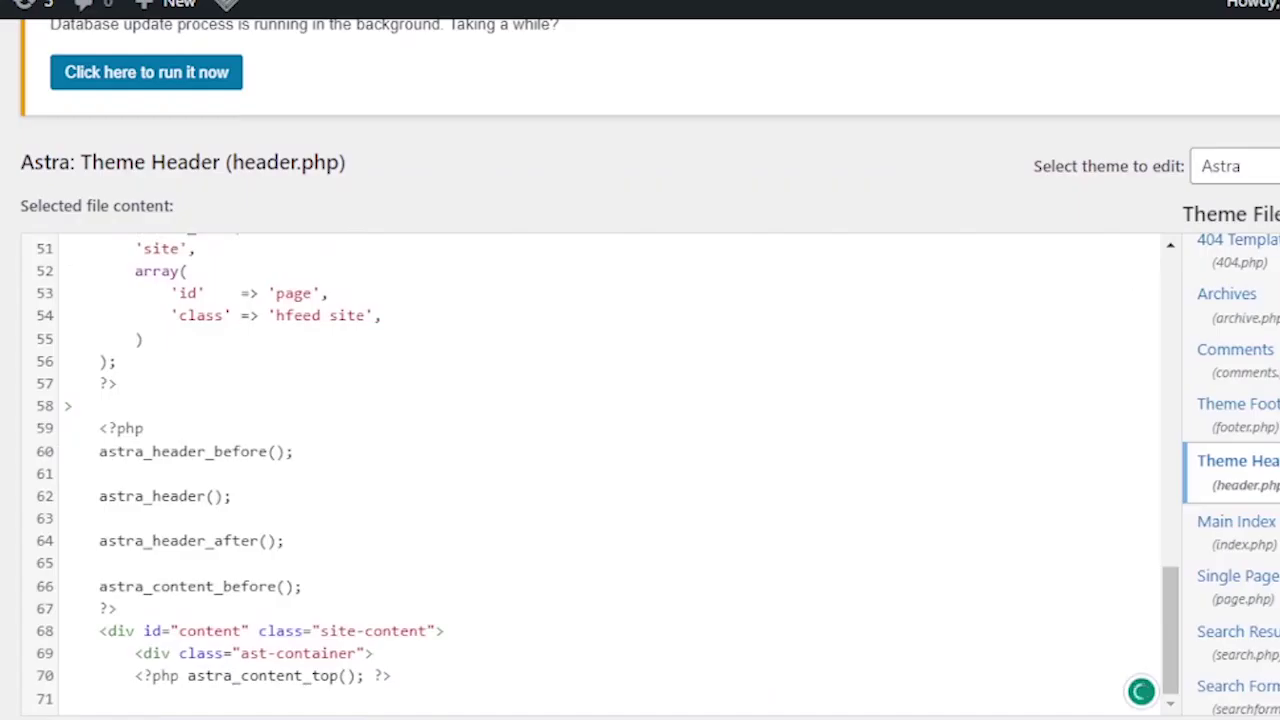
scroll(640, 360, down, 2)
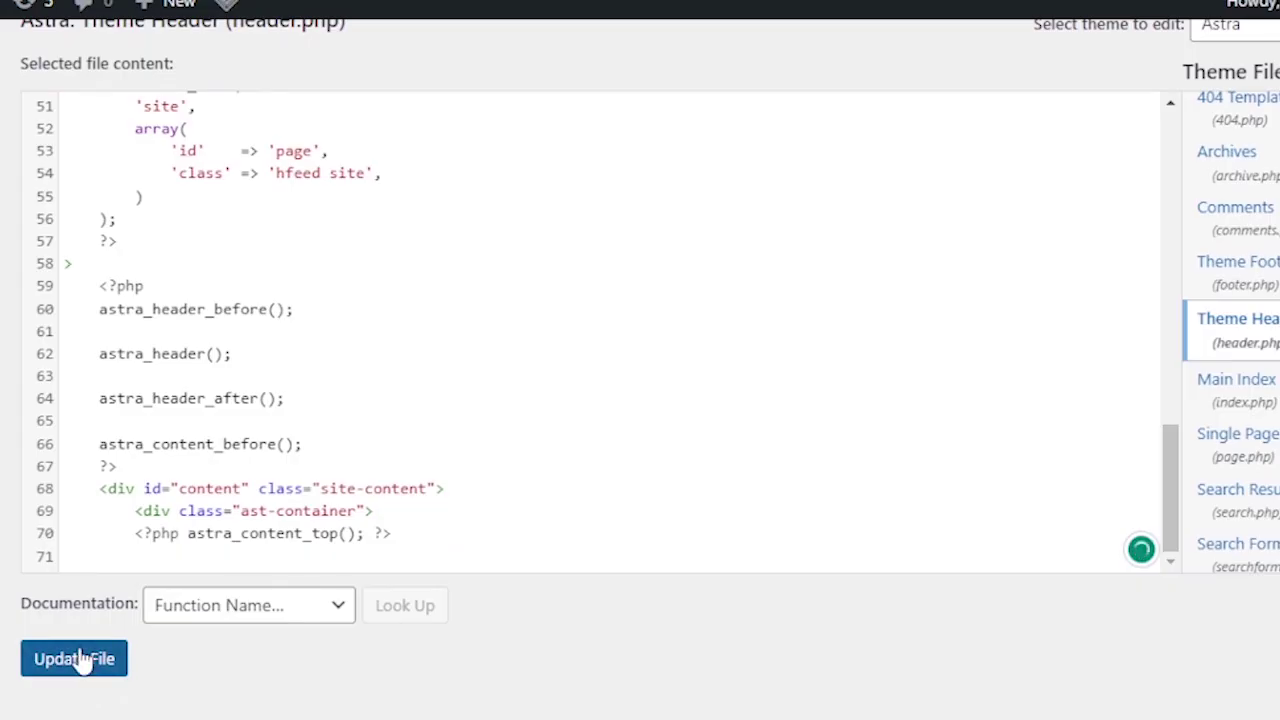
click(77, 660)
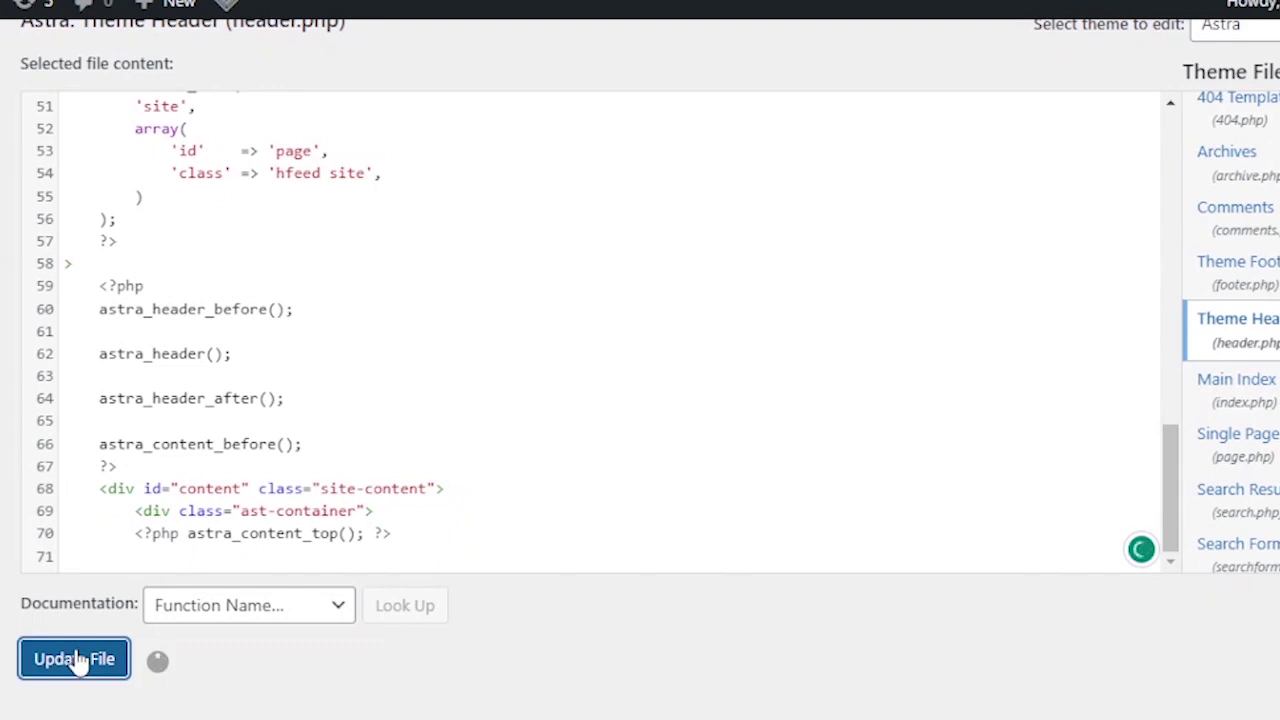
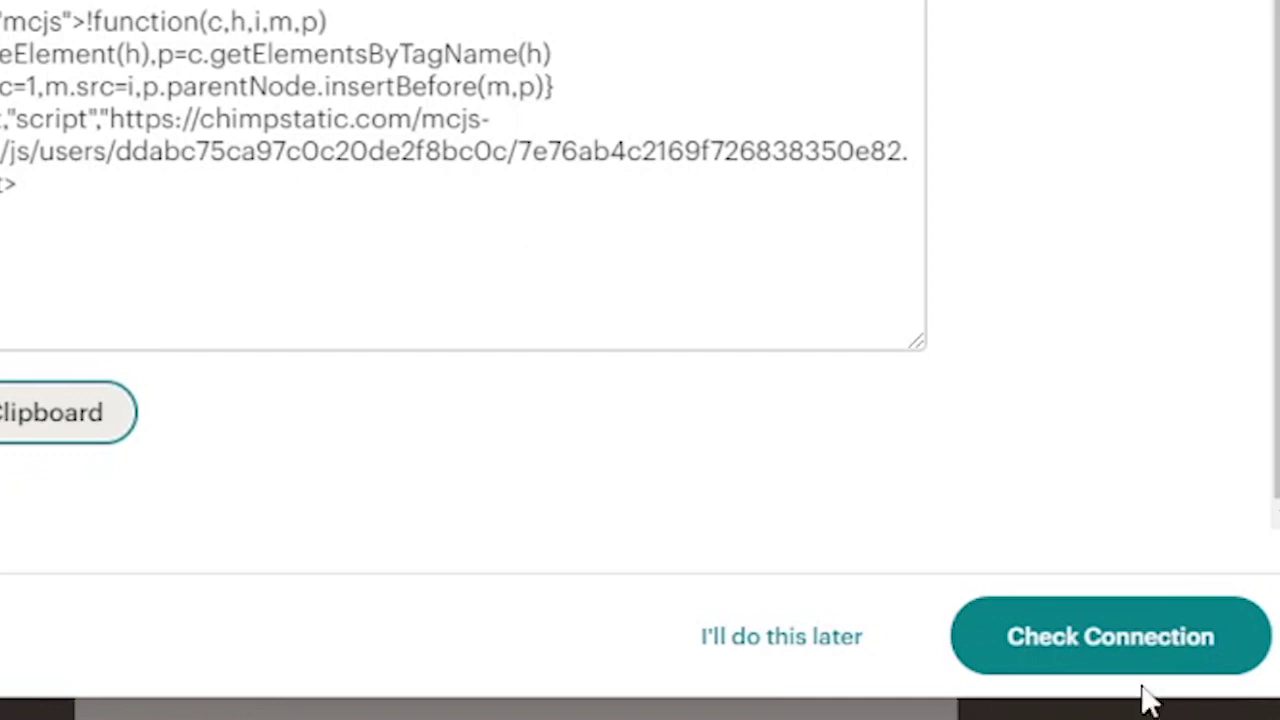
- Set the website URL to domain.fastknowers.com, check the connection, and close the dialog after the error
click(1158, 642)
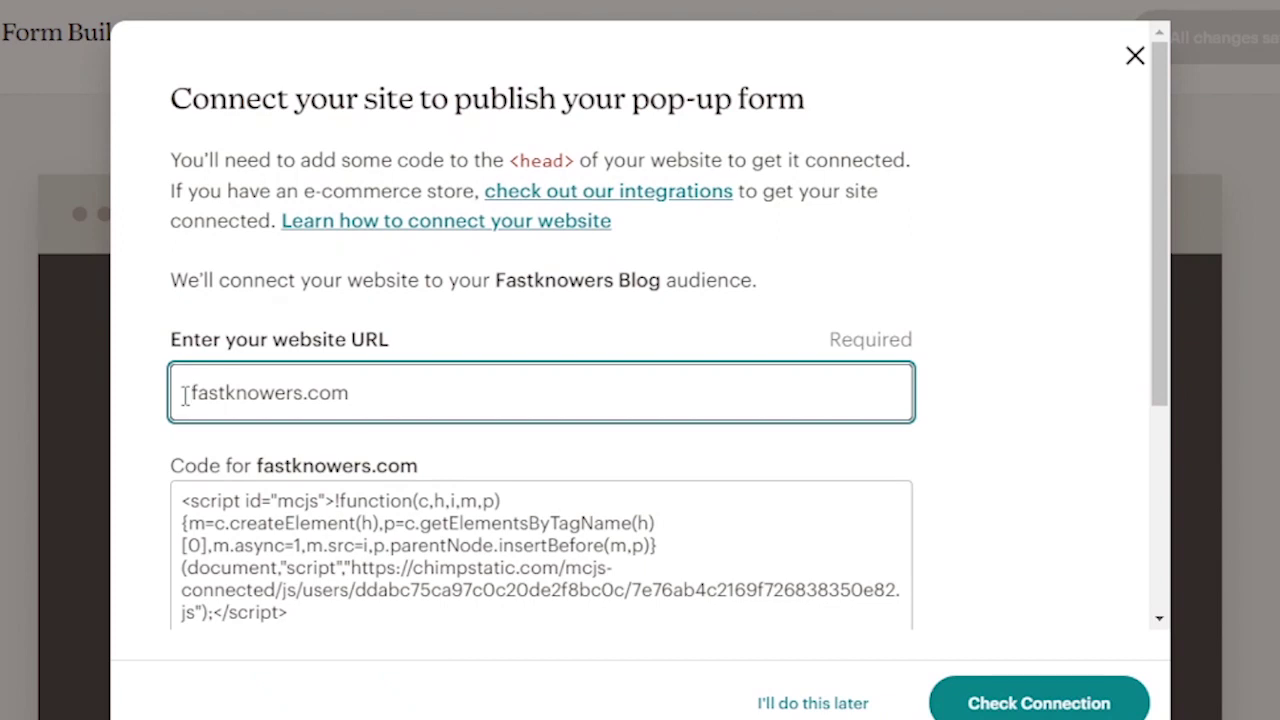
text(do)
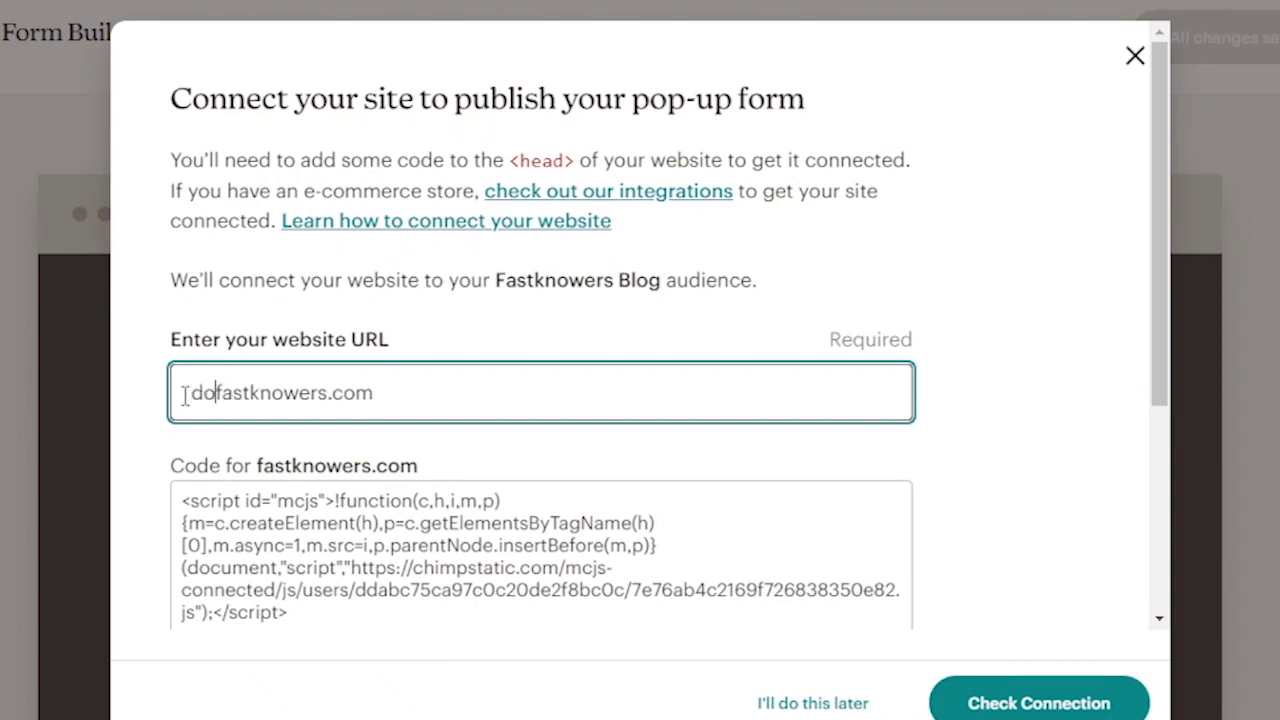
text(main)
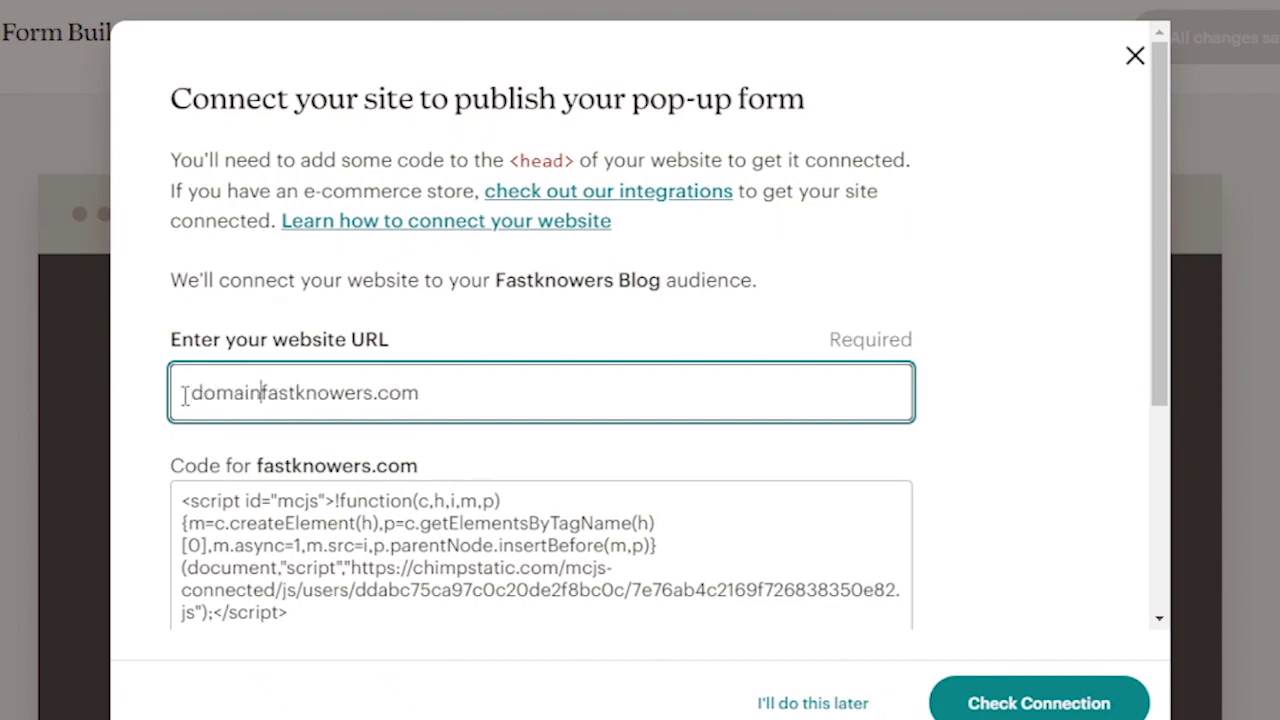
key(ctrl+BackSpace)
text(dom)
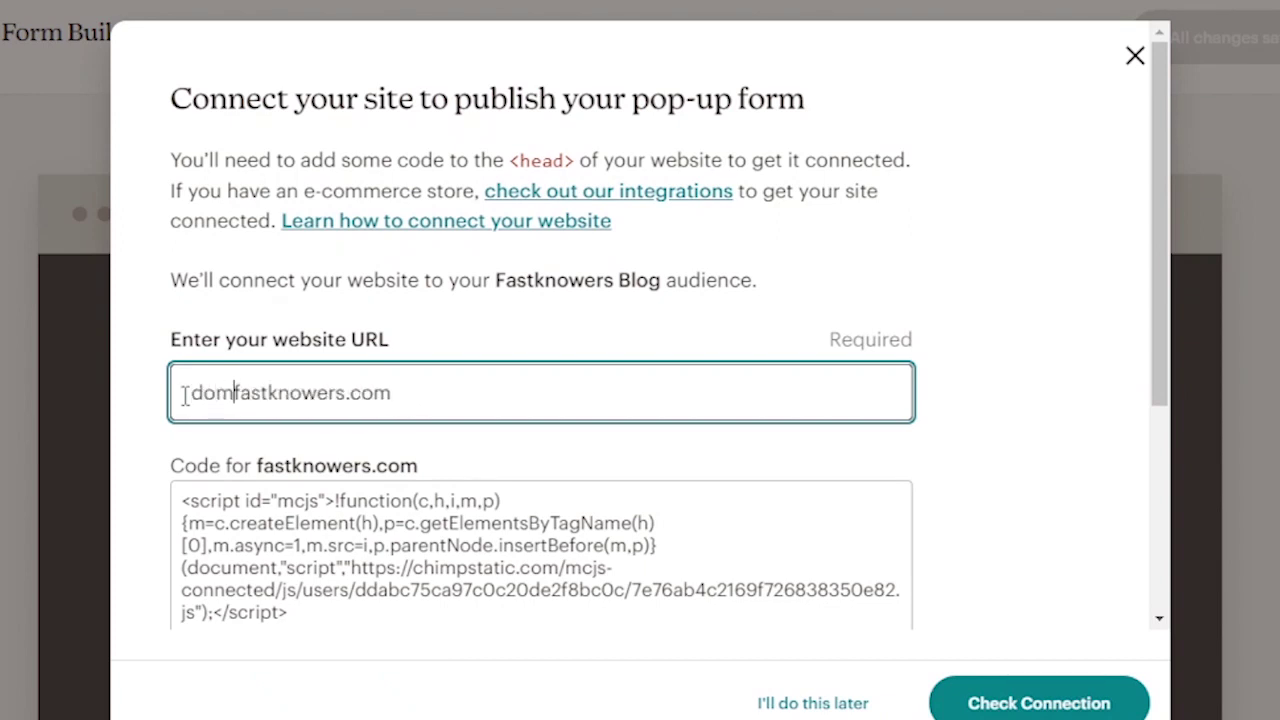
text(ain.)
scroll(993, 702, down, 2)
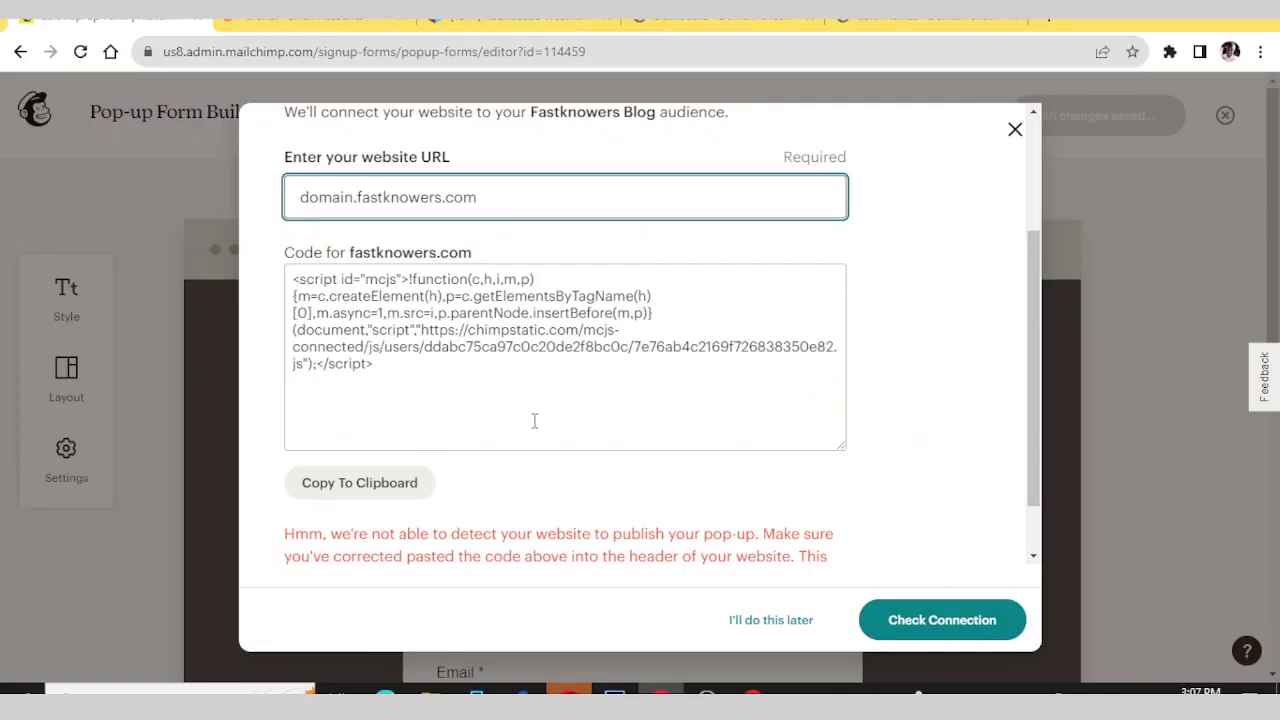
scroll(540, 423, down, 1)
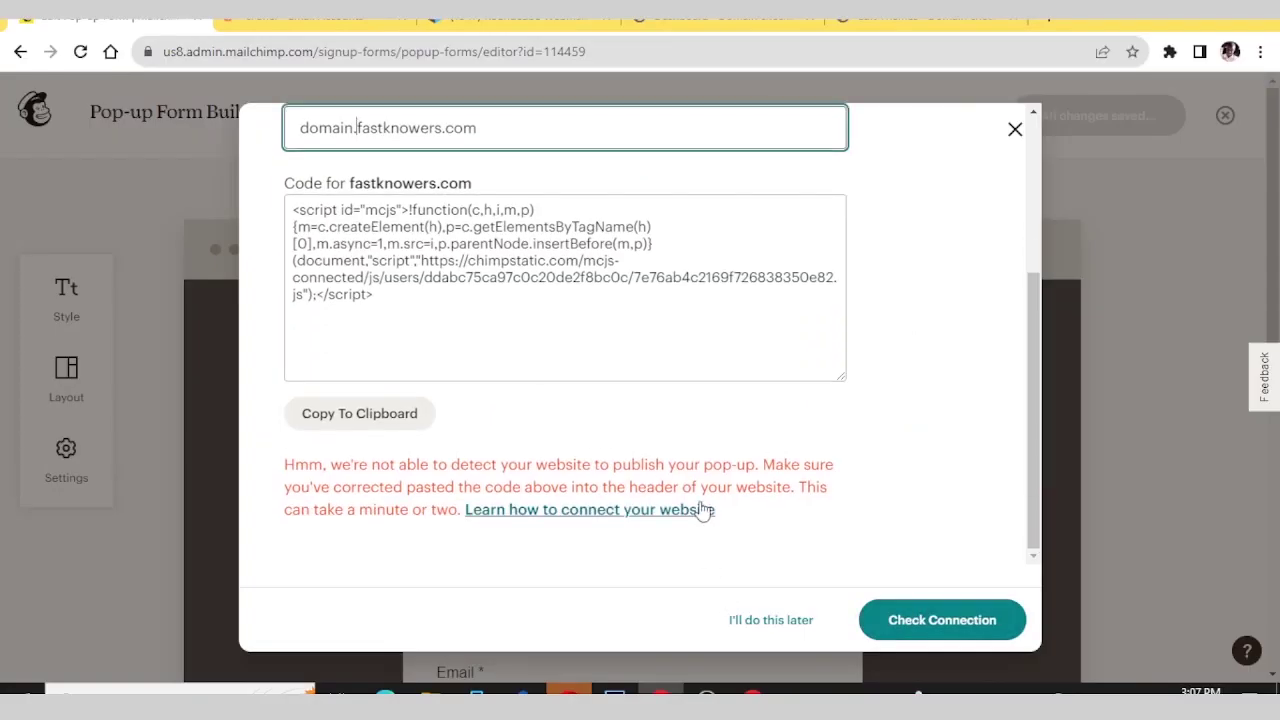
scroll(703, 505, up, 3)
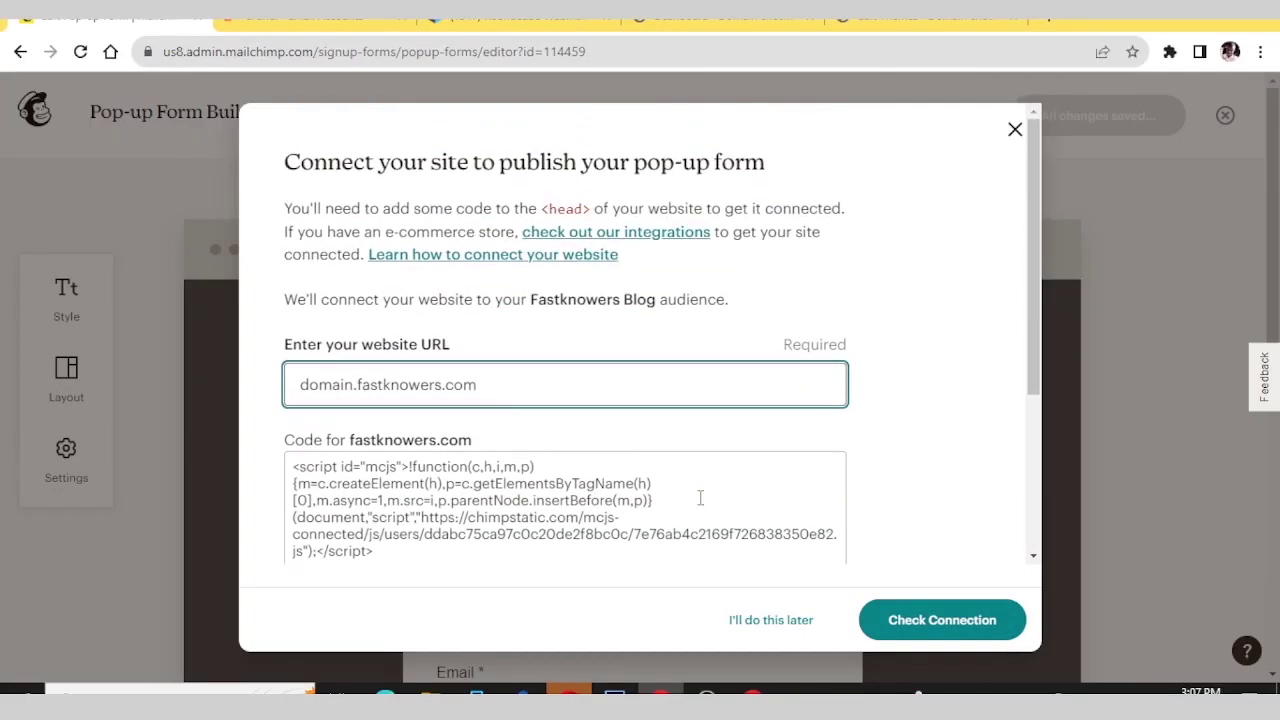
click(928, 624)
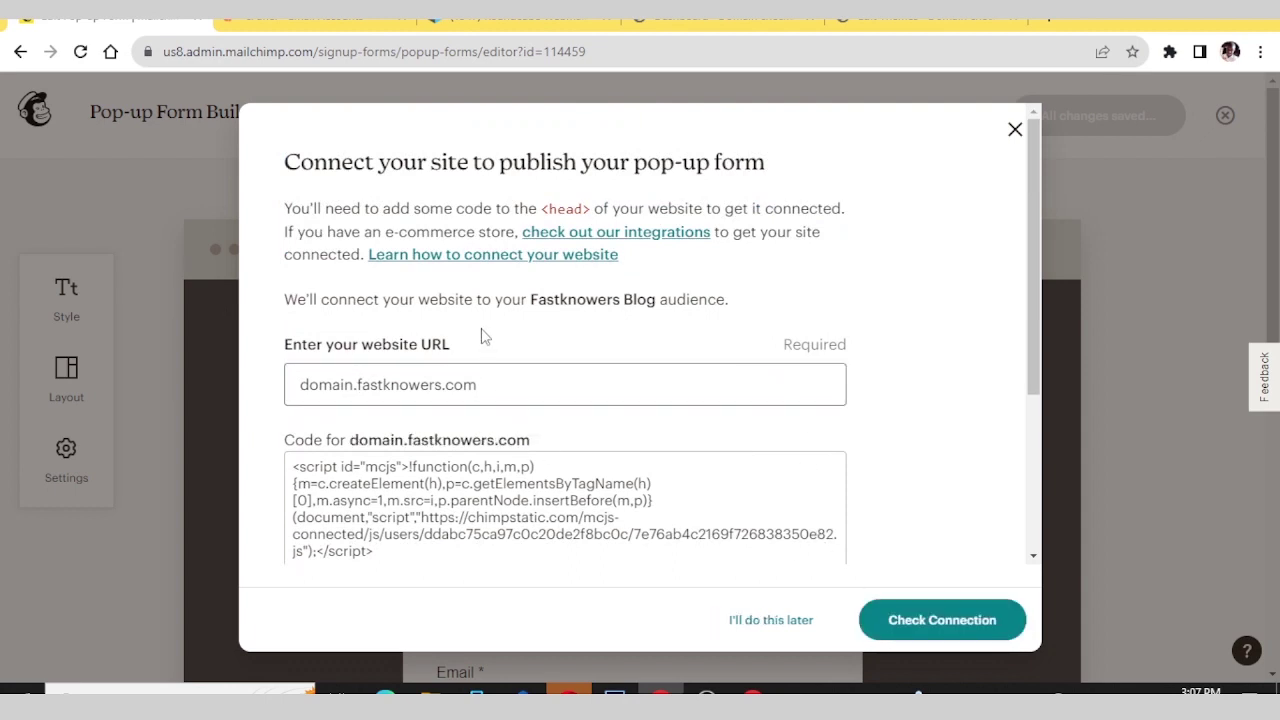
click(1123, 414)
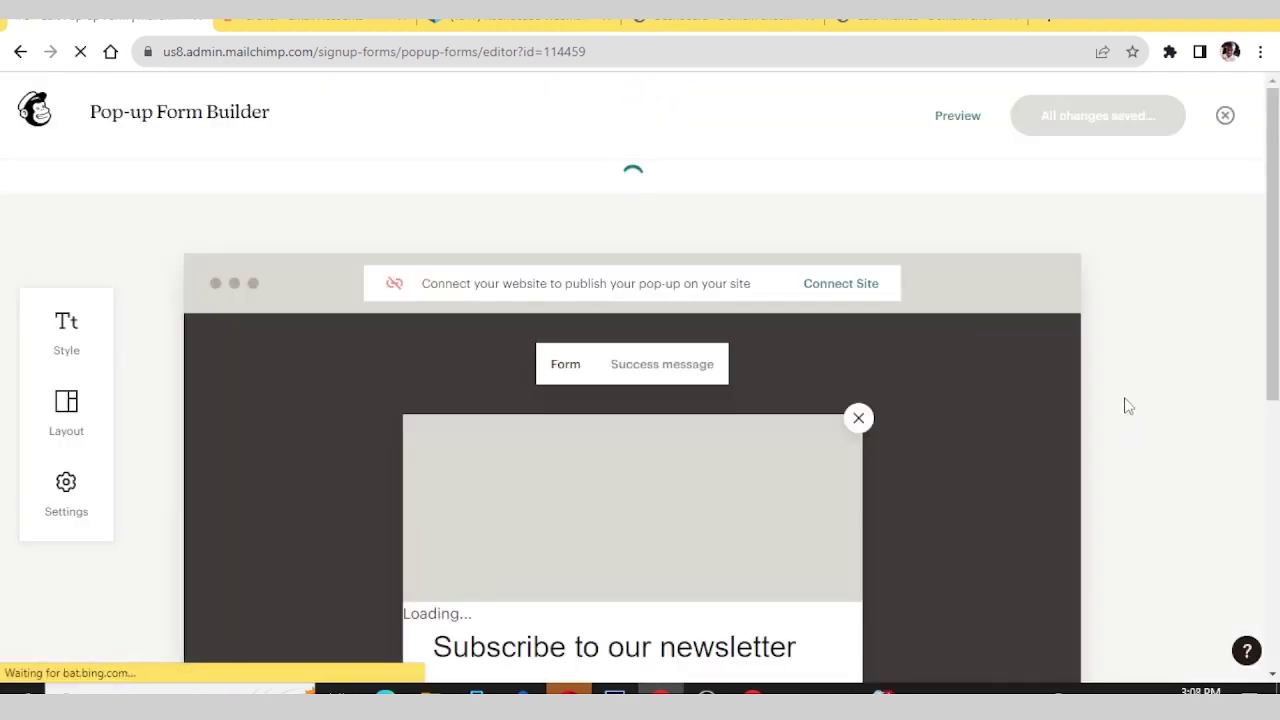
- Start connecting domain.fastknowers.com from the Connect Site dialog
click(841, 251)
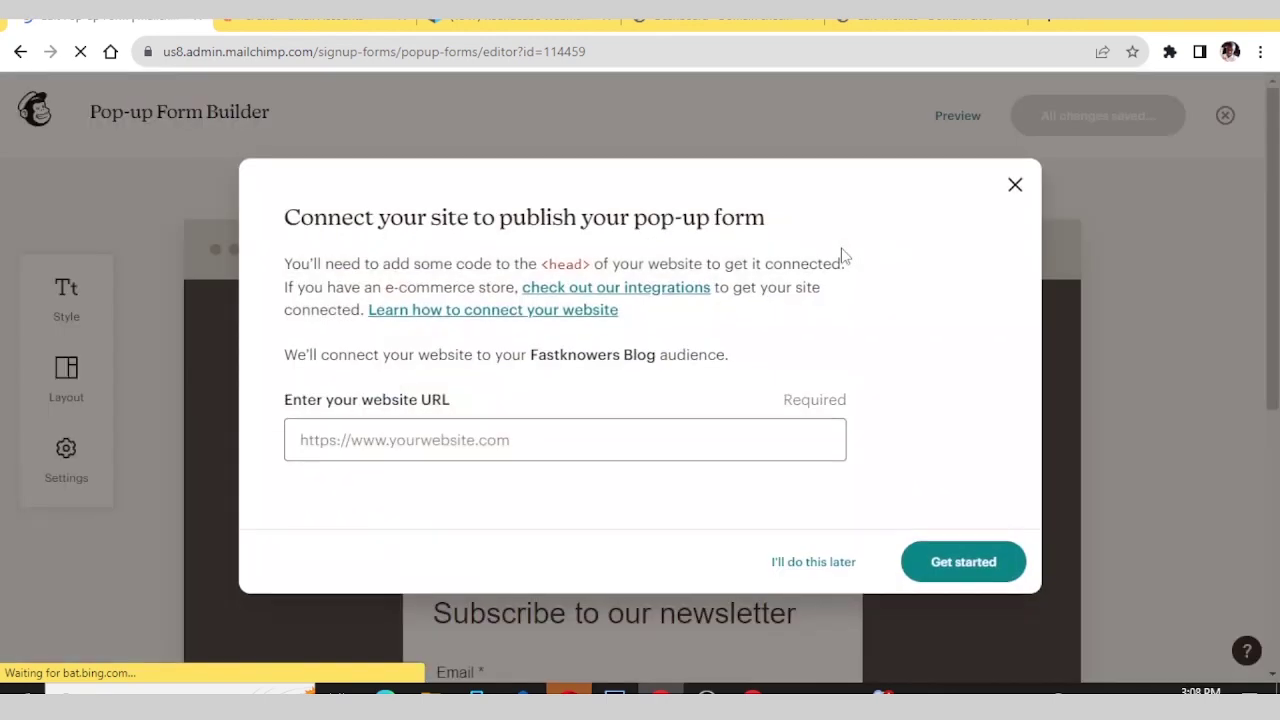
click(402, 445)
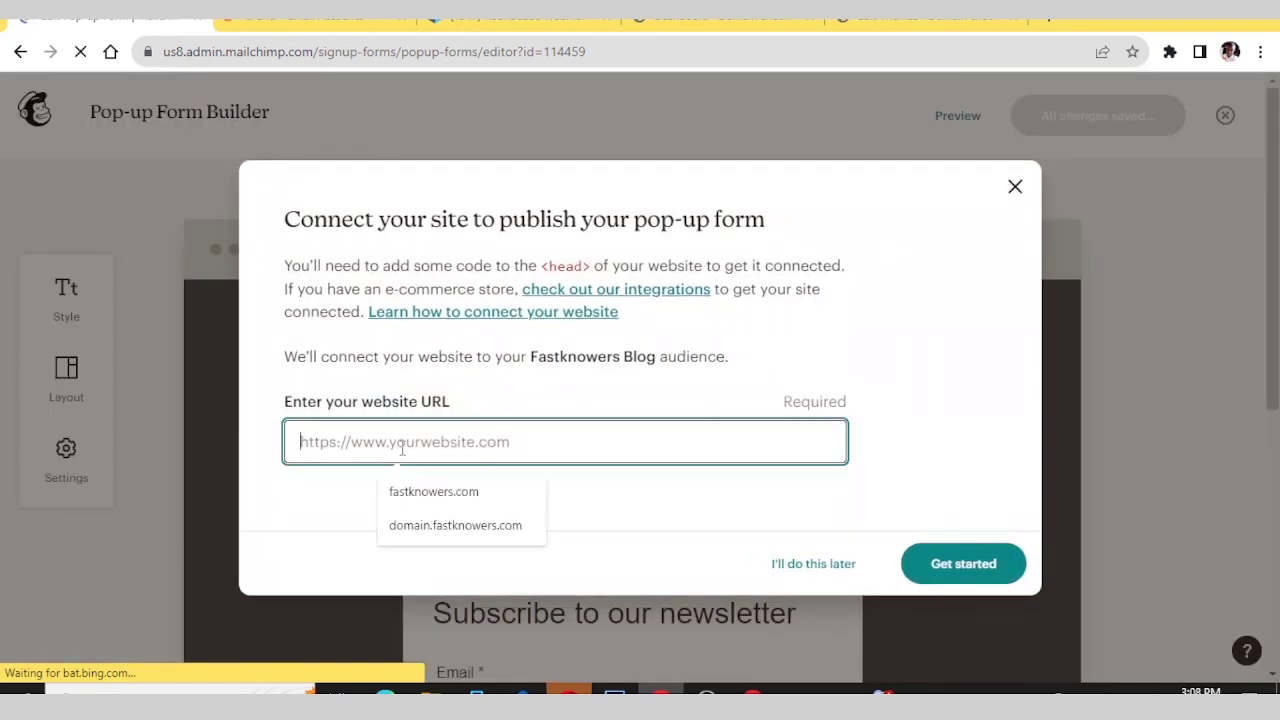
click(457, 530)
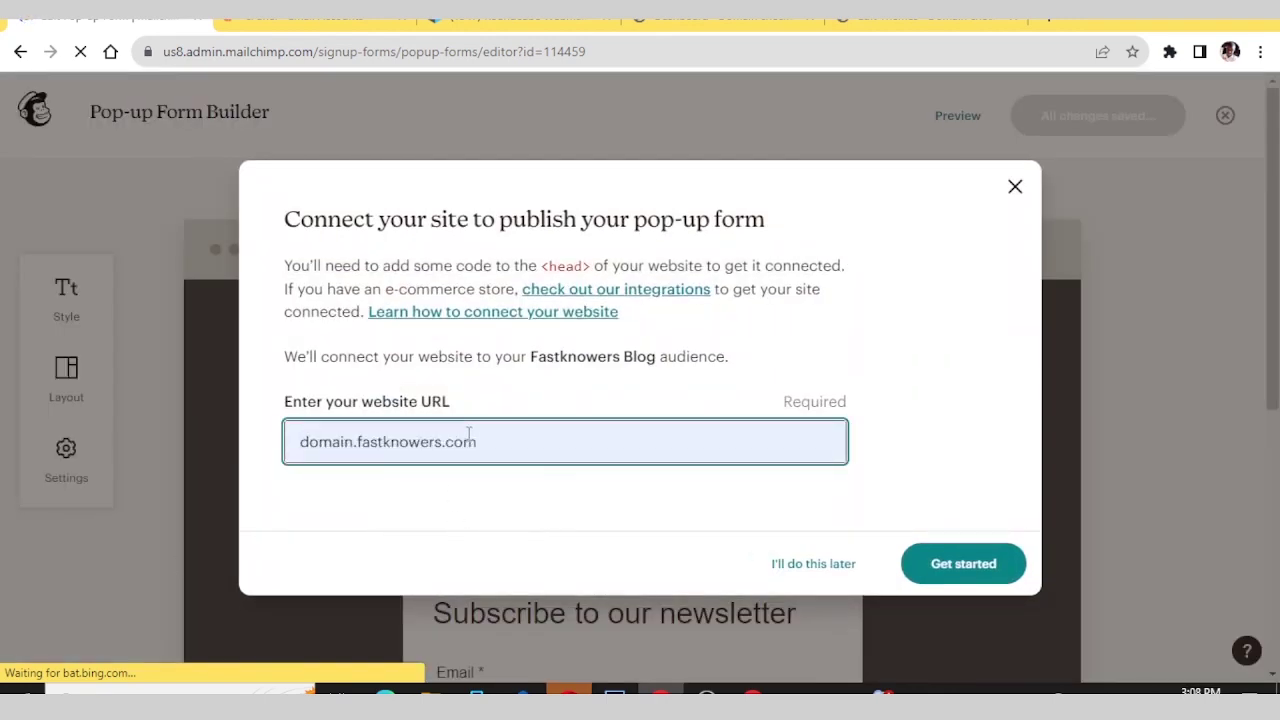
click(948, 566)
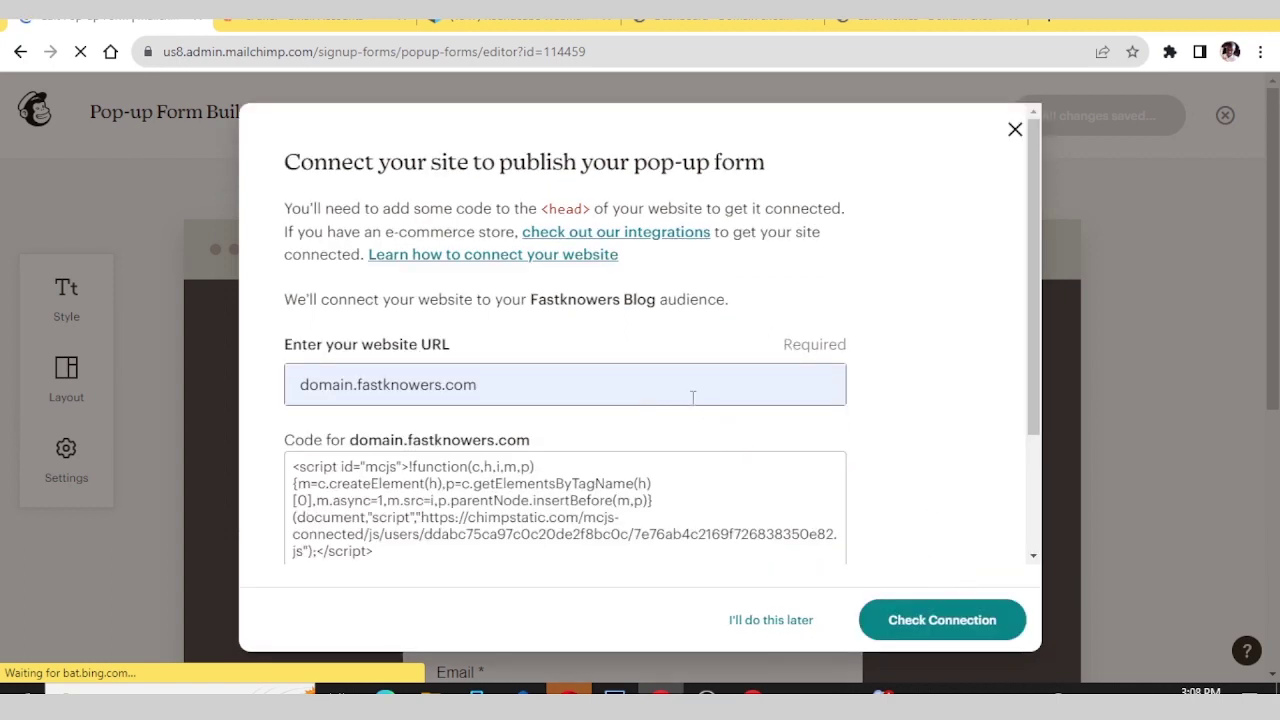
- Copy the Mailchimp connection code and switch to the WordPress dashboard
scroll(650, 370, down, 2)
scroll(650, 362, down, 1)
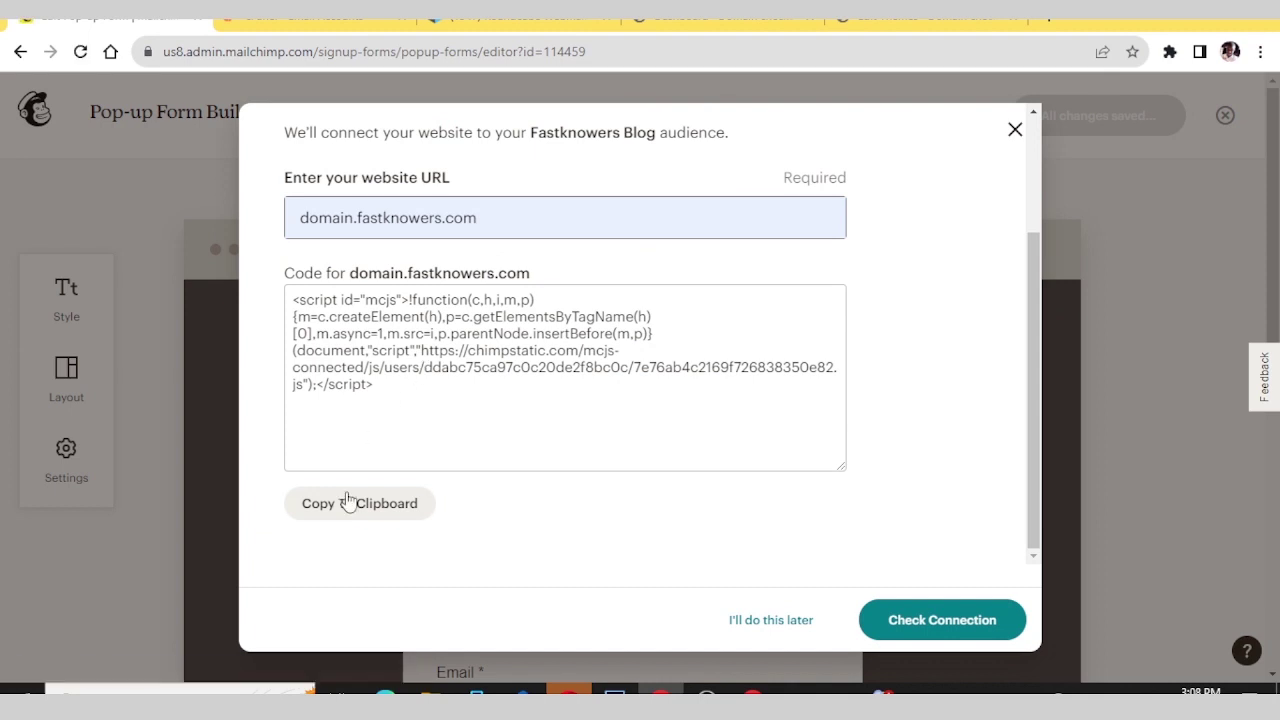
click(389, 510)
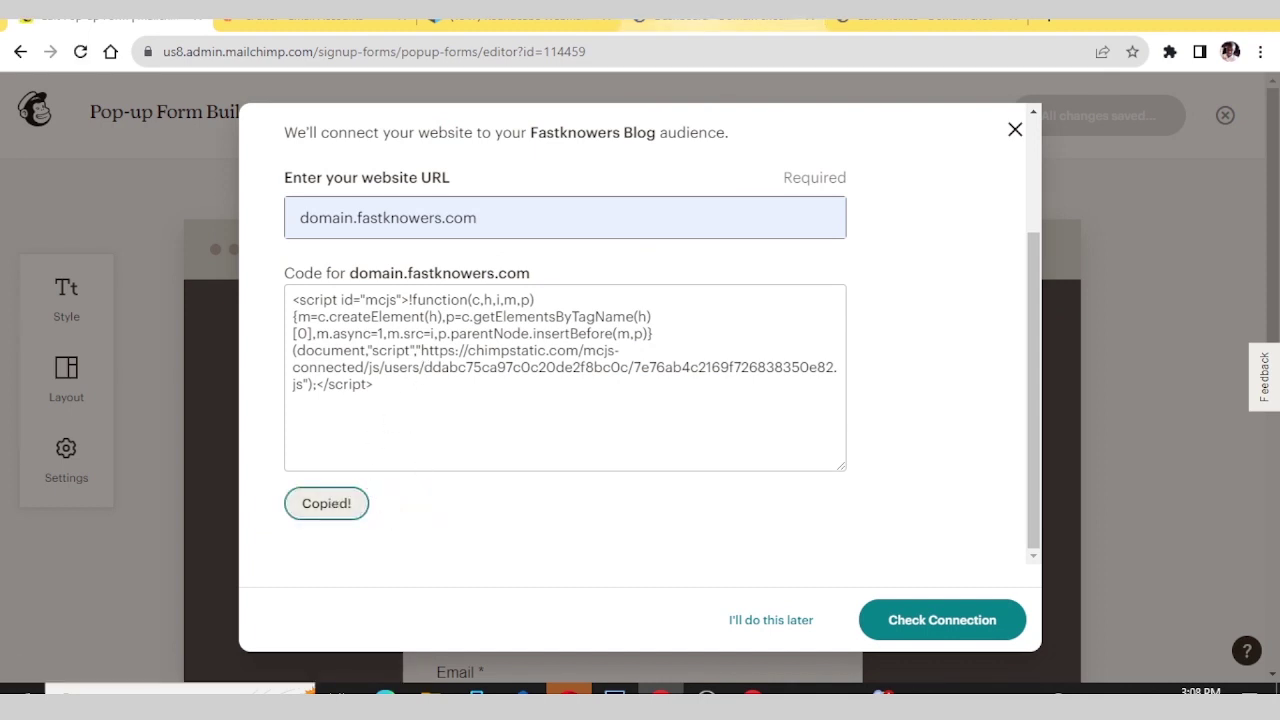
click(665, 16)
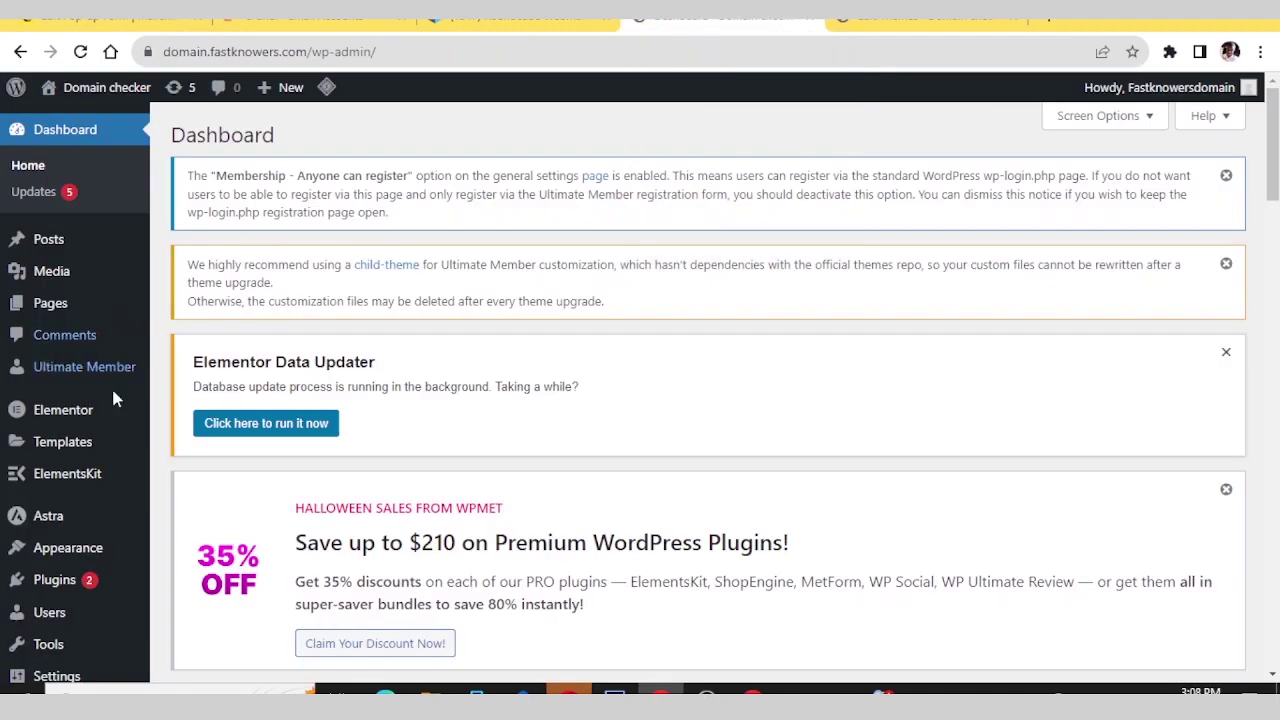
- Open the WordPress Plugins > Add New page
mouse_move(63, 410)
click(110, 16)
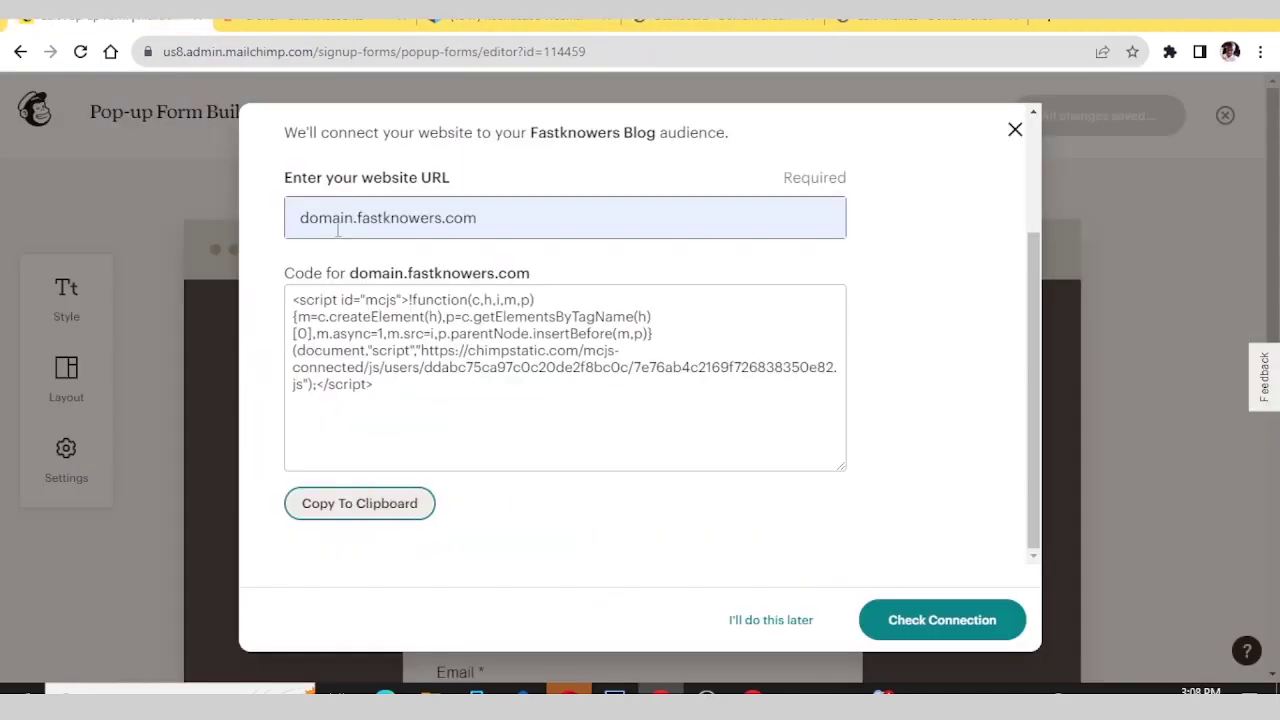
scroll(476, 287, up, 3)
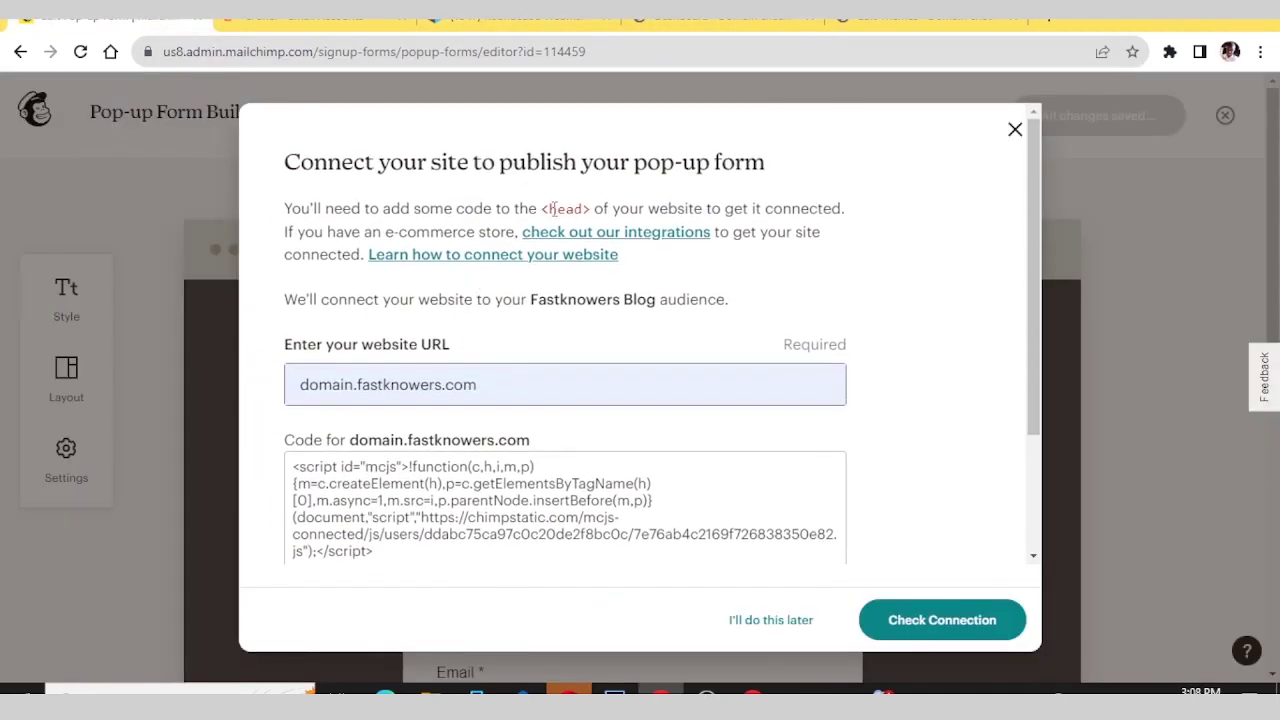
click(665, 16)
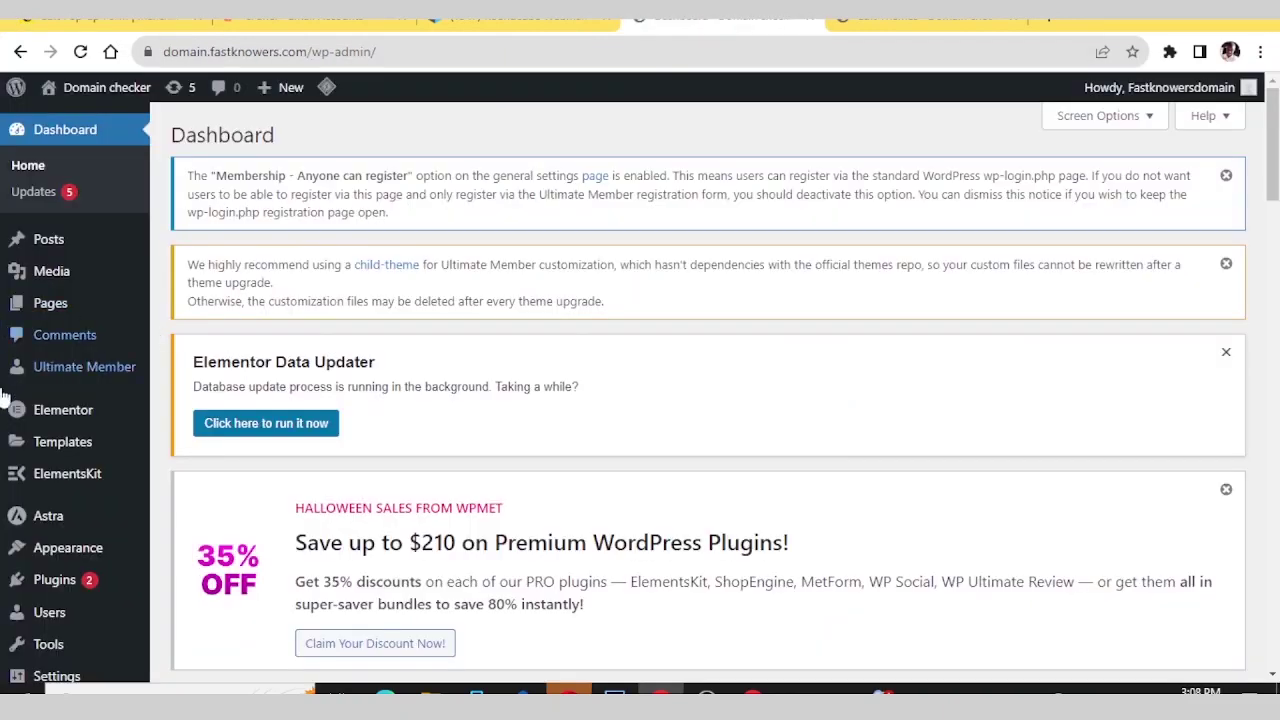
mouse_move(14, 412)
mouse_move(40, 580)
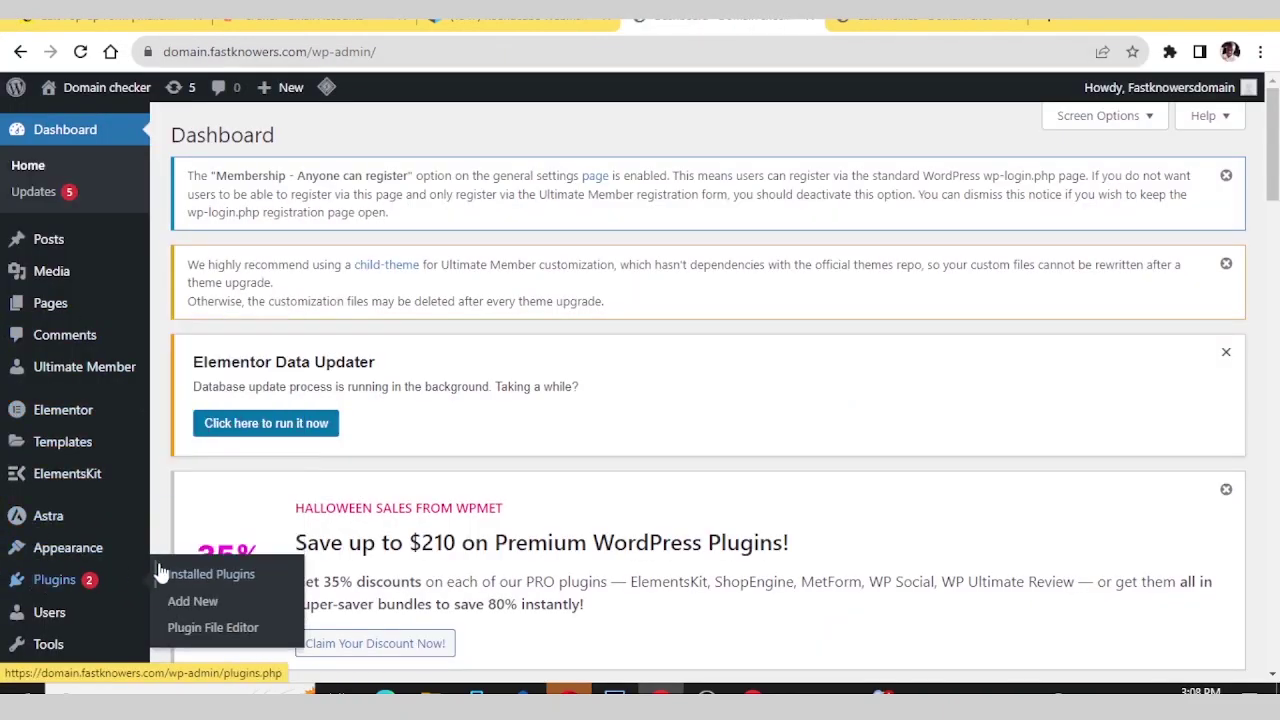
click(176, 598)
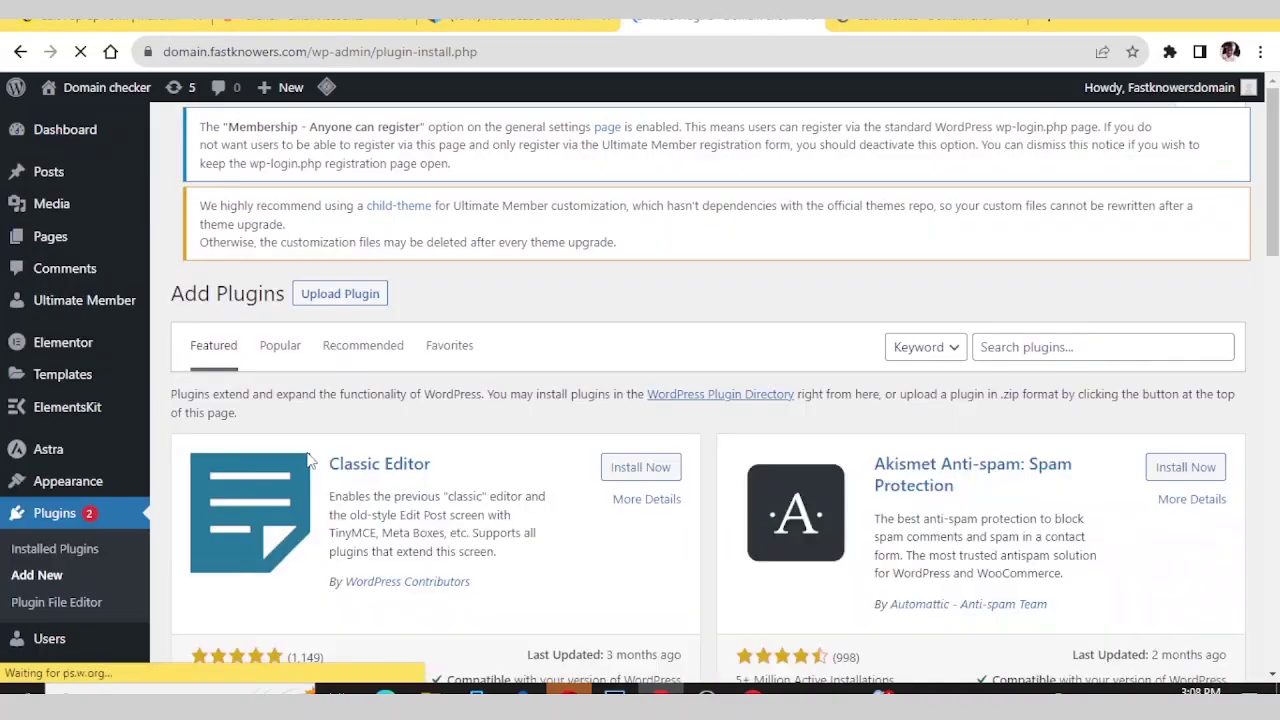
- Search plugins for 'insert header' and install WPCode – Insert Headers and Footers
scroll(309, 456, down, 2)
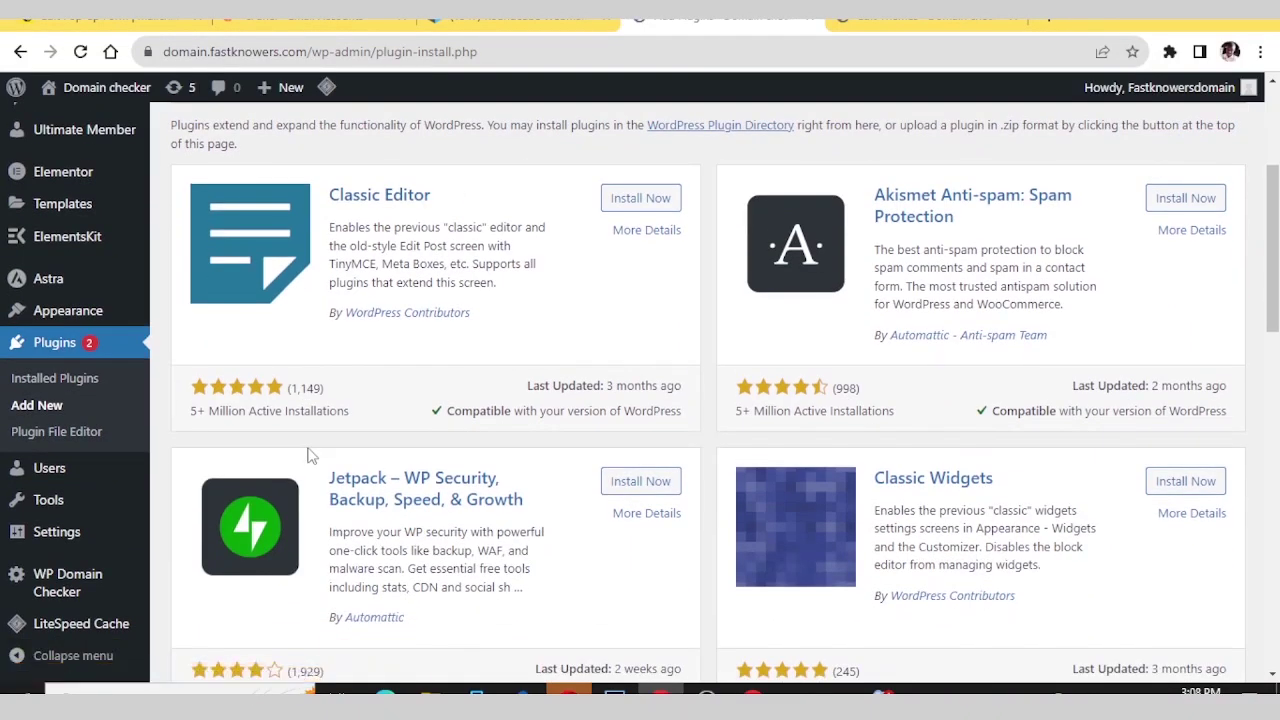
scroll(309, 453, up, 3)
click(1017, 359)
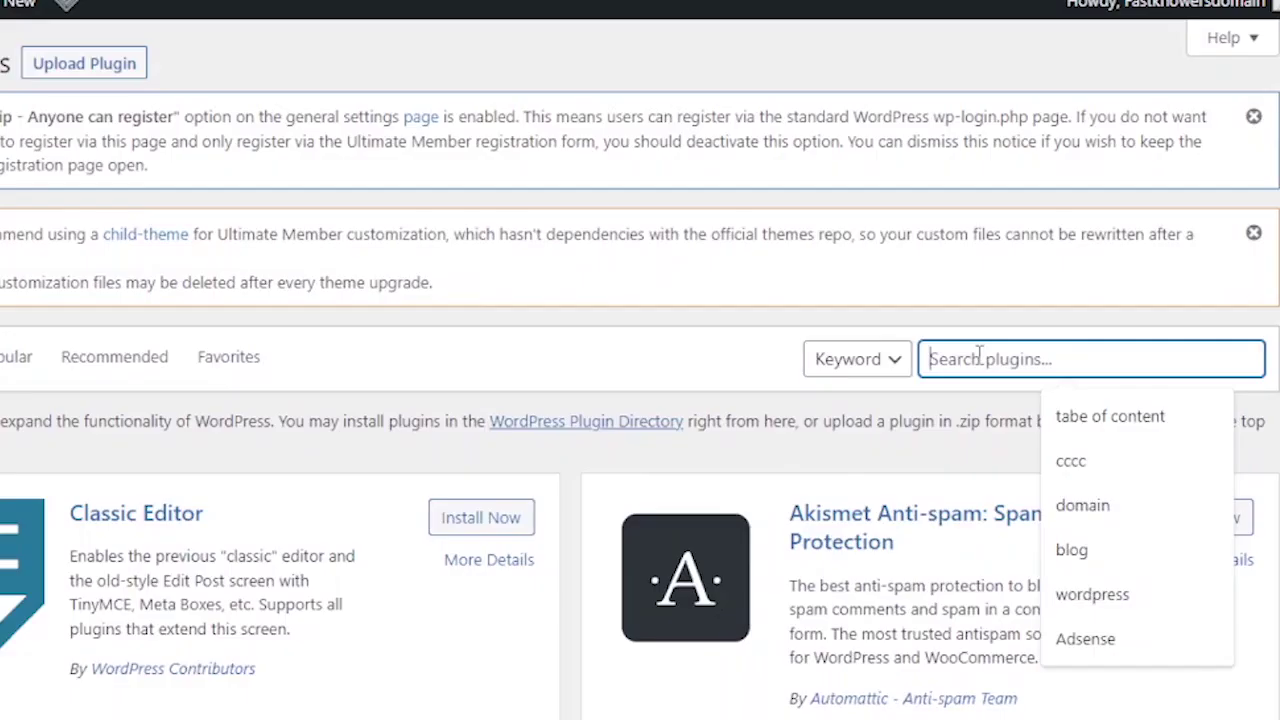
text(inswr)
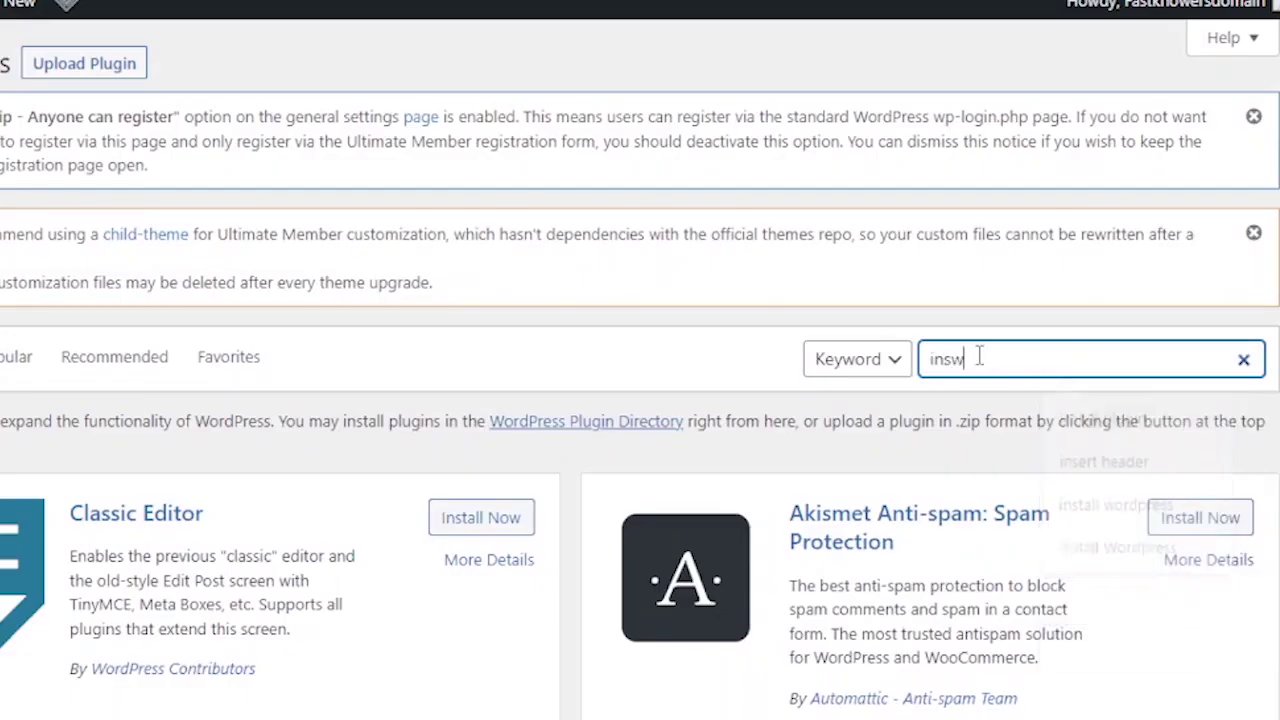
key(BackSpace)
key(BackSpace)
text(ert)
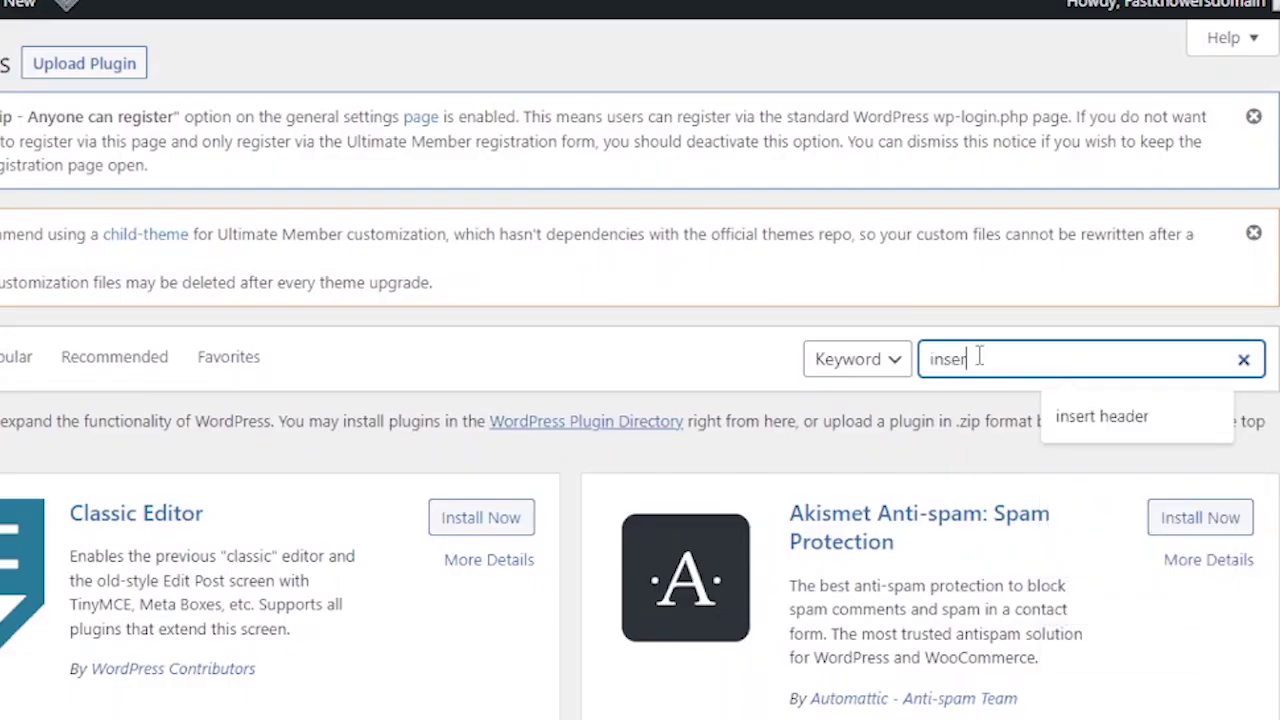
text( header)
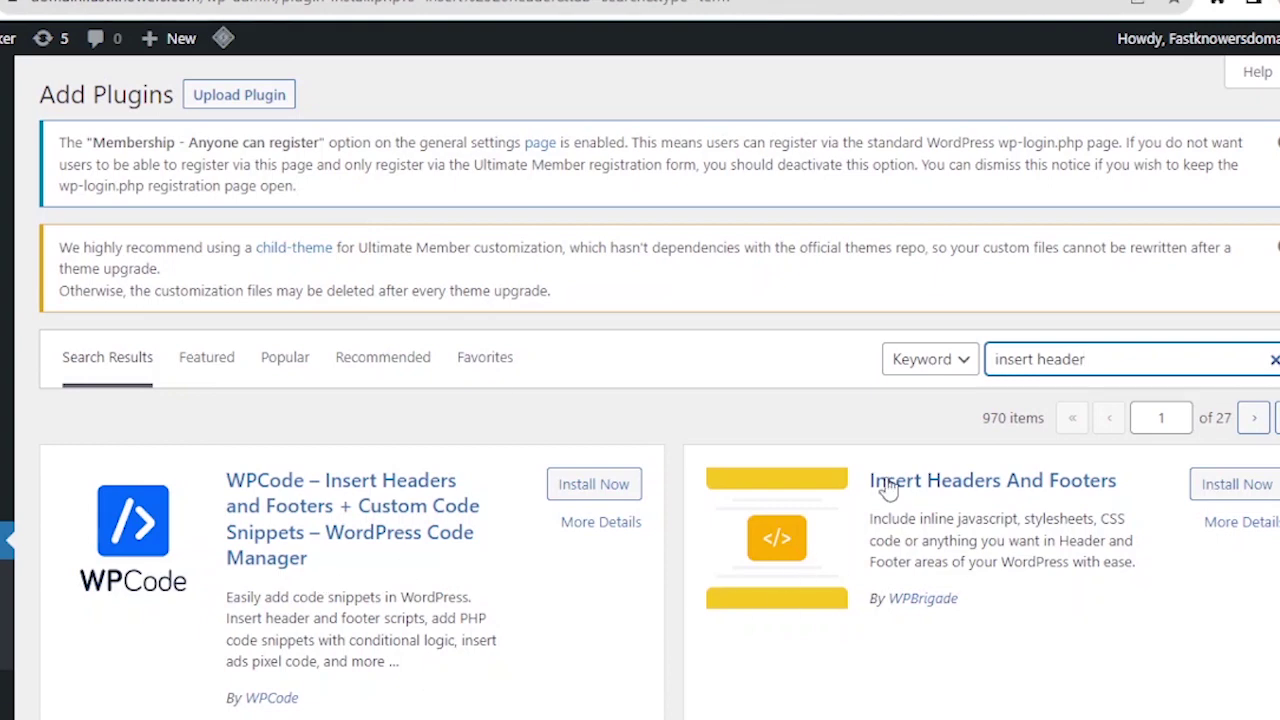
scroll(889, 488, down, 2)
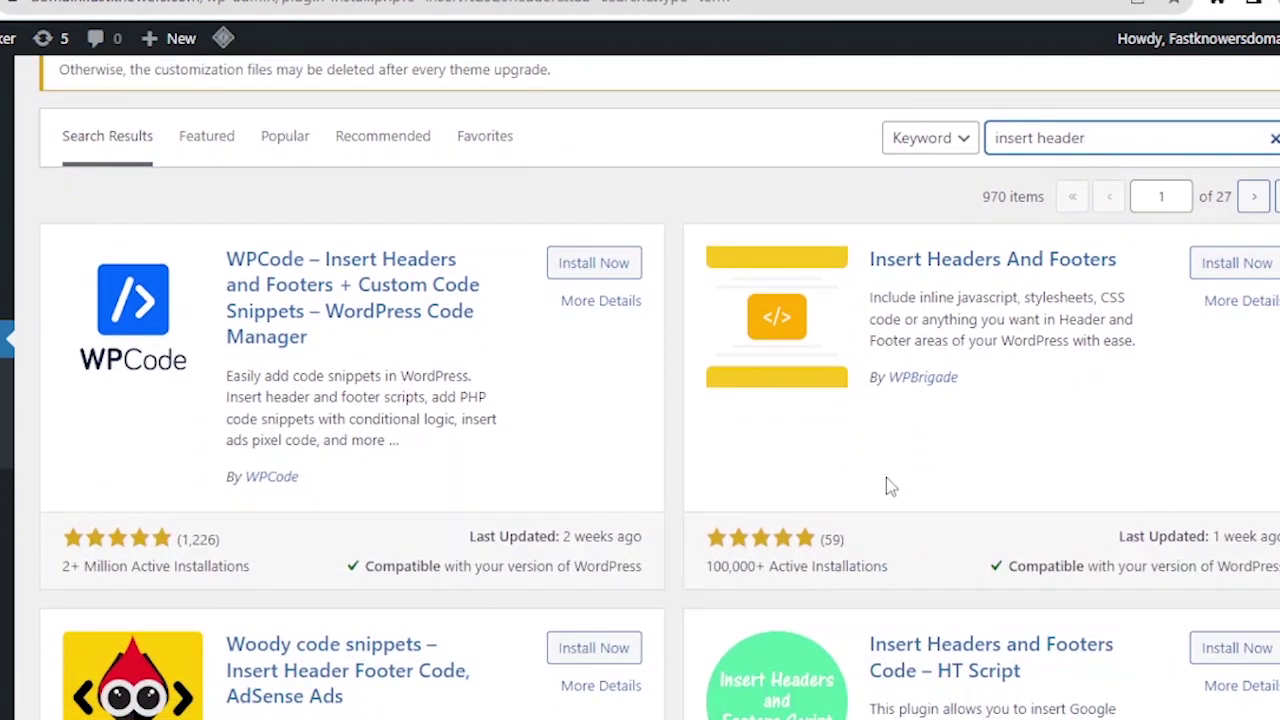
scroll(887, 487, down, 1)
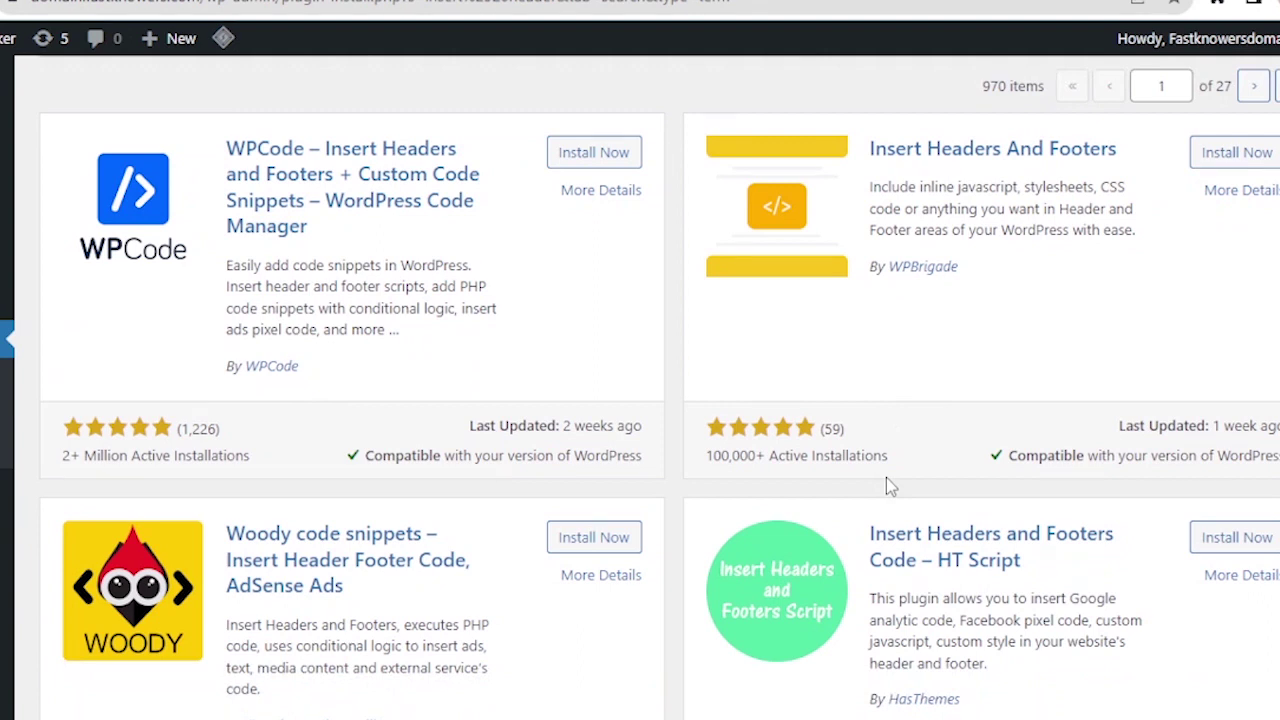
scroll(886, 477, up, 1)
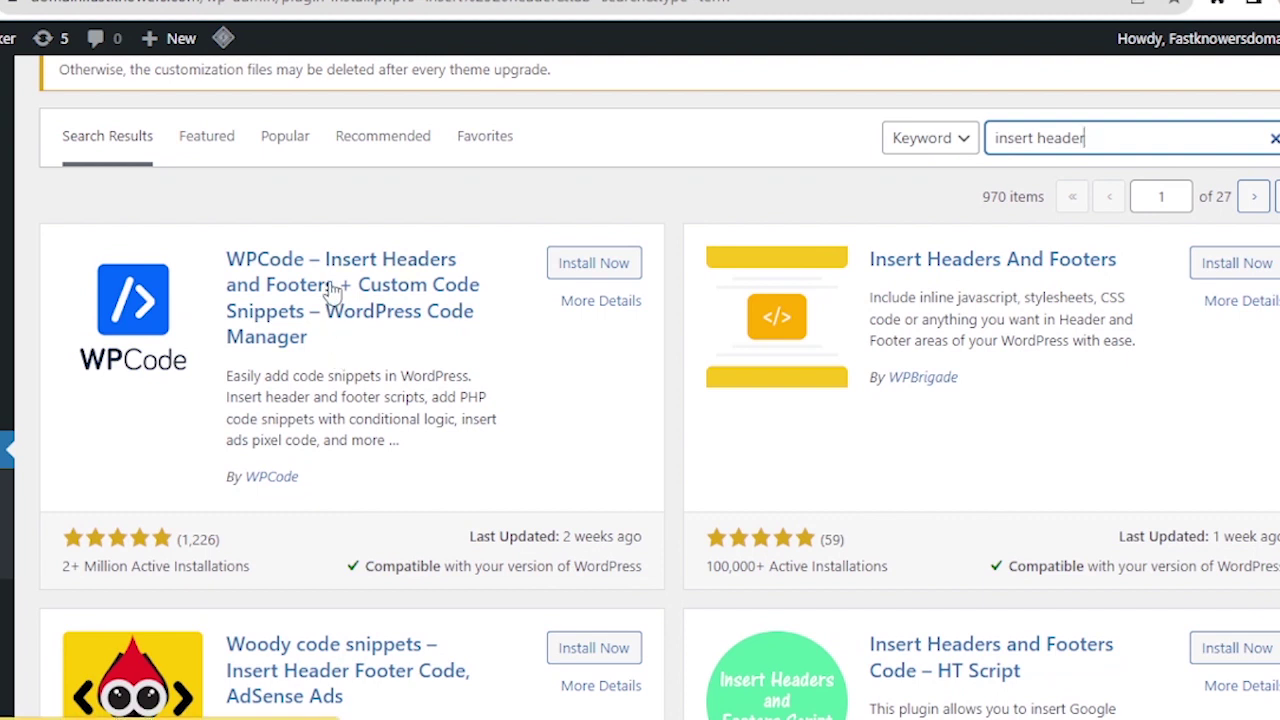
click(568, 264)
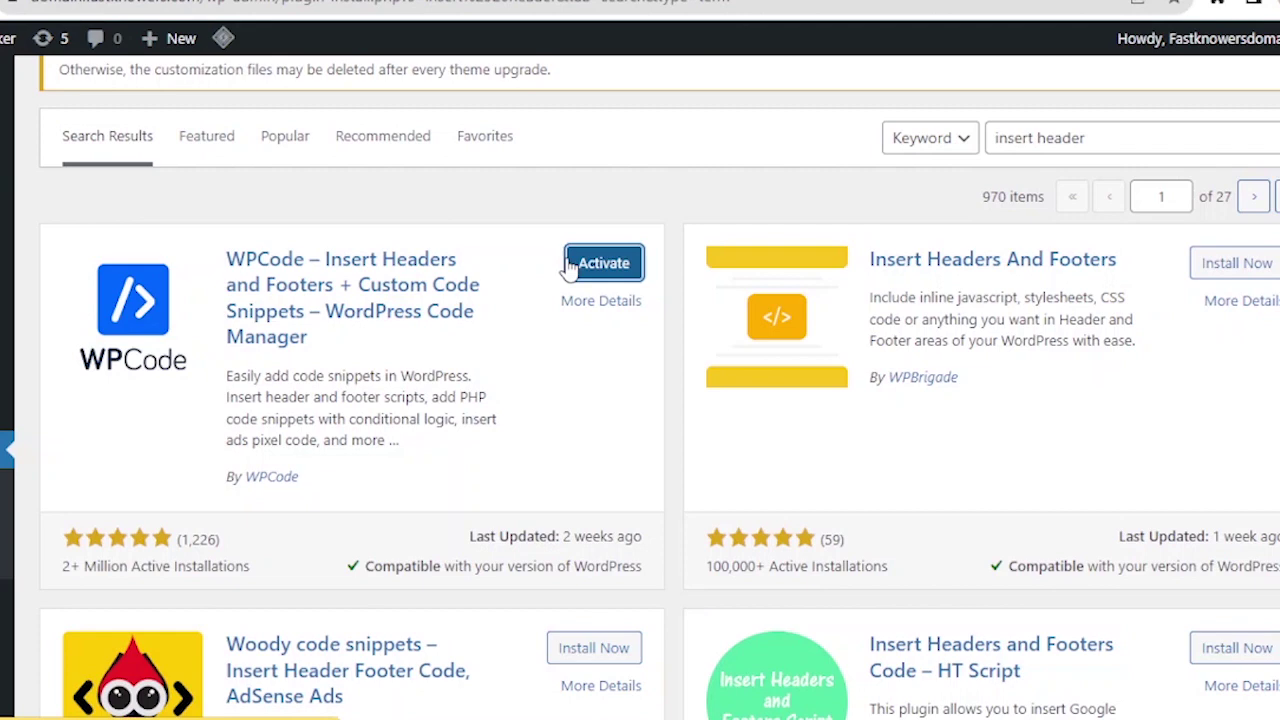
- Activate WPCode and confirm WPCode Lite appears in the plugins list
click(570, 264)
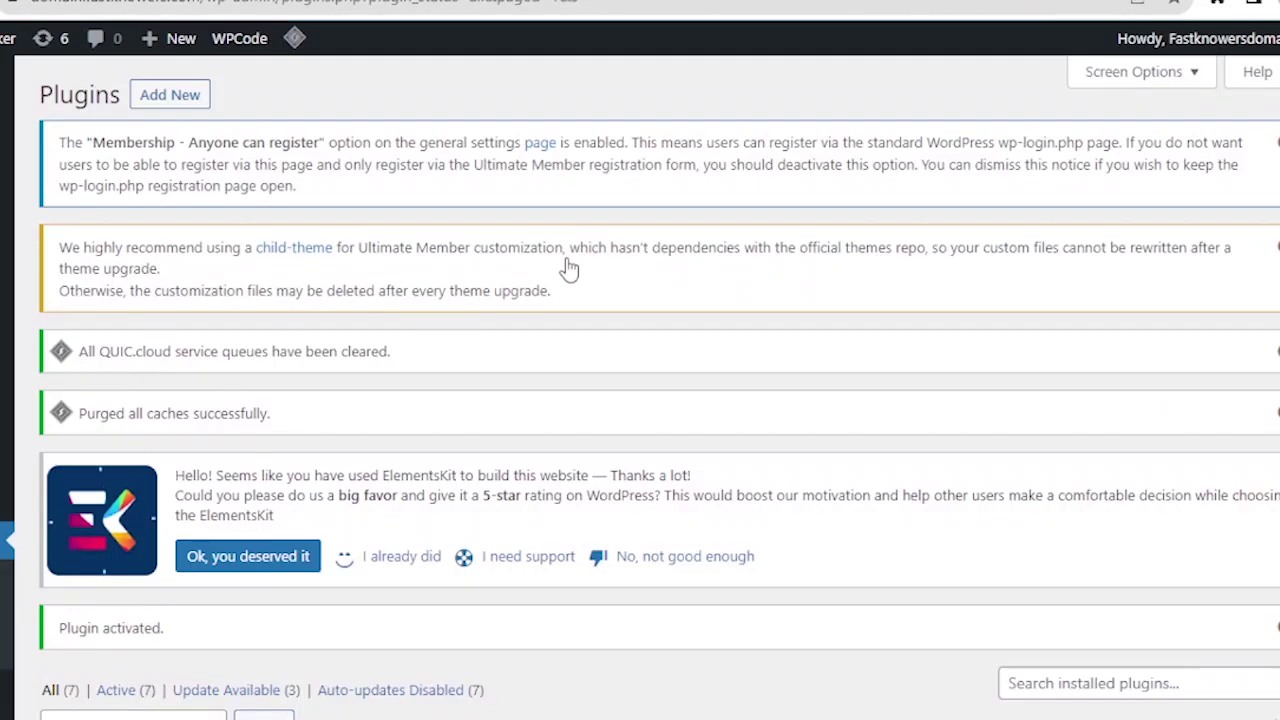
scroll(222, 440, down, 3)
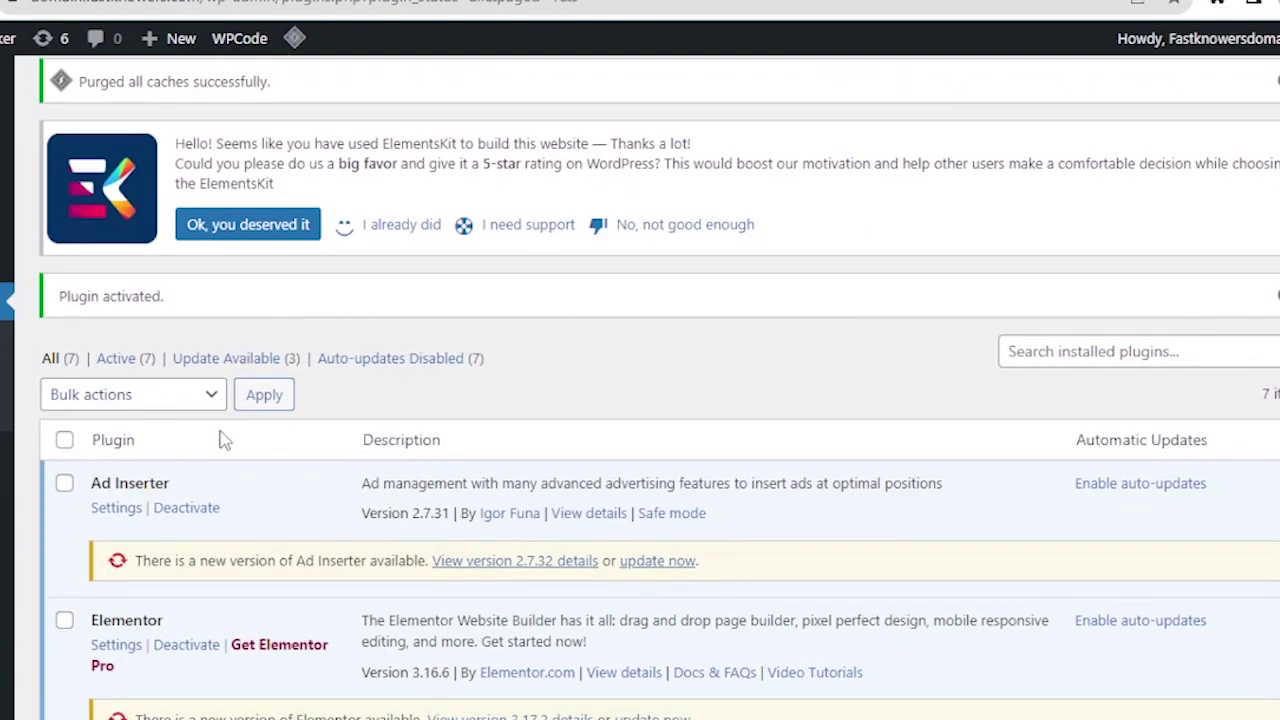
scroll(222, 440, down, 1)
scroll(222, 440, down, 4)
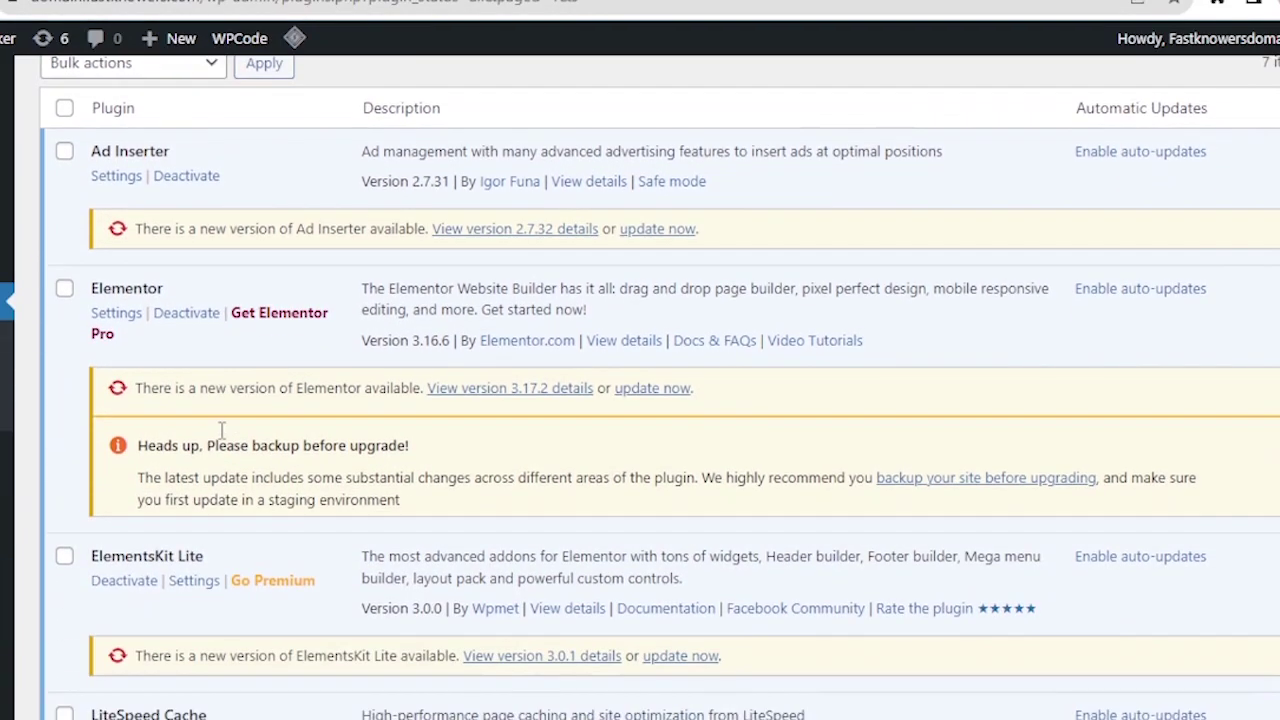
scroll(222, 430, down, 2)
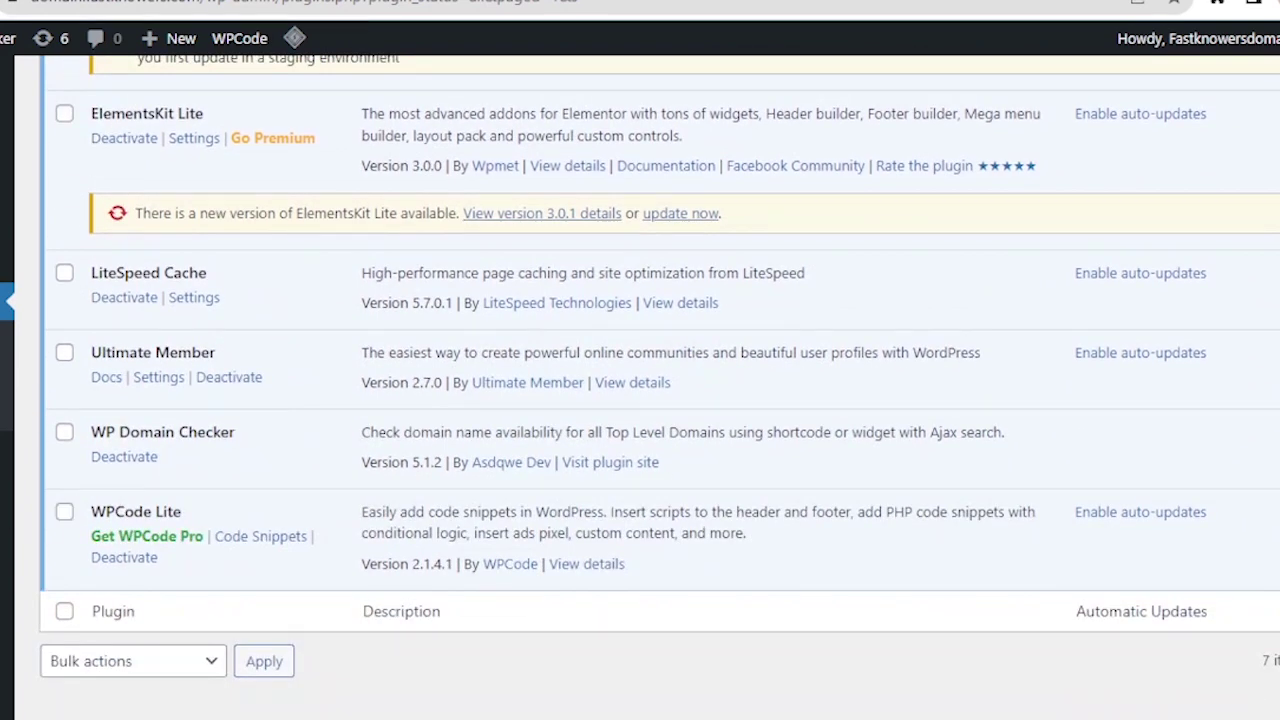
scroll(8, 480, down, 1)
mouse_move(8, 348)
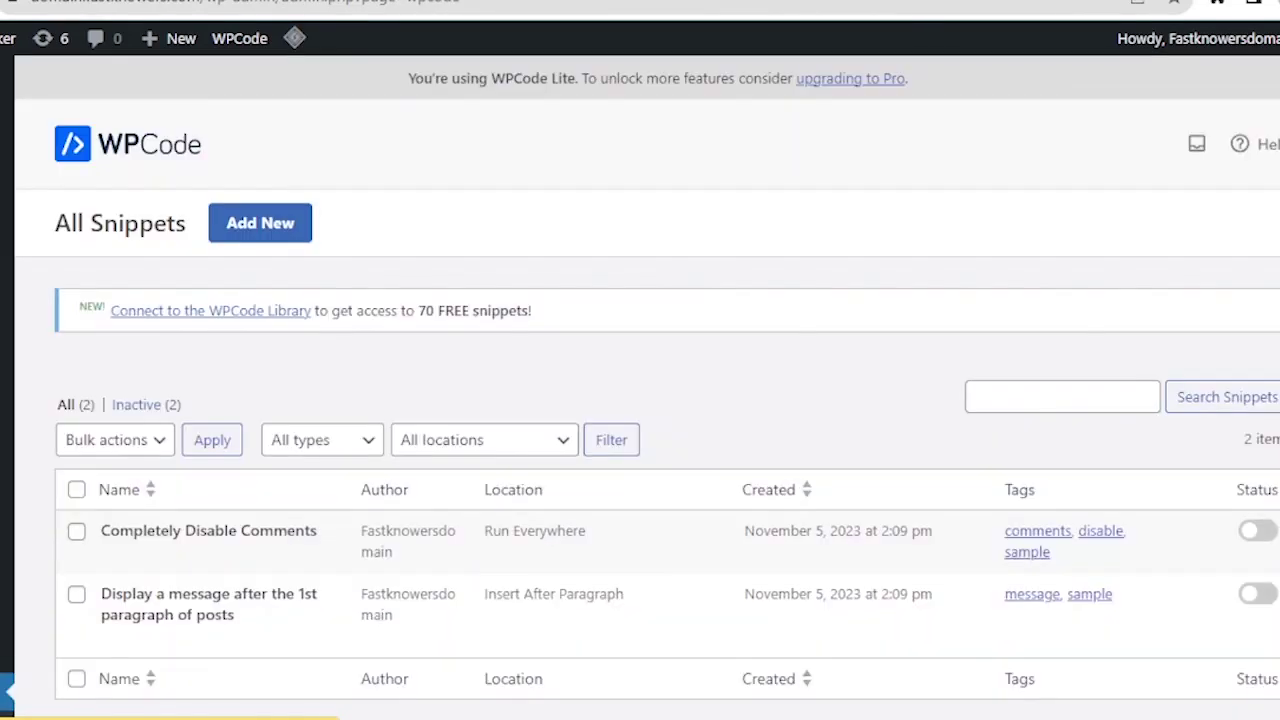
- Copy the Mailchimp connection script
scroll(427, 450, down, 3)
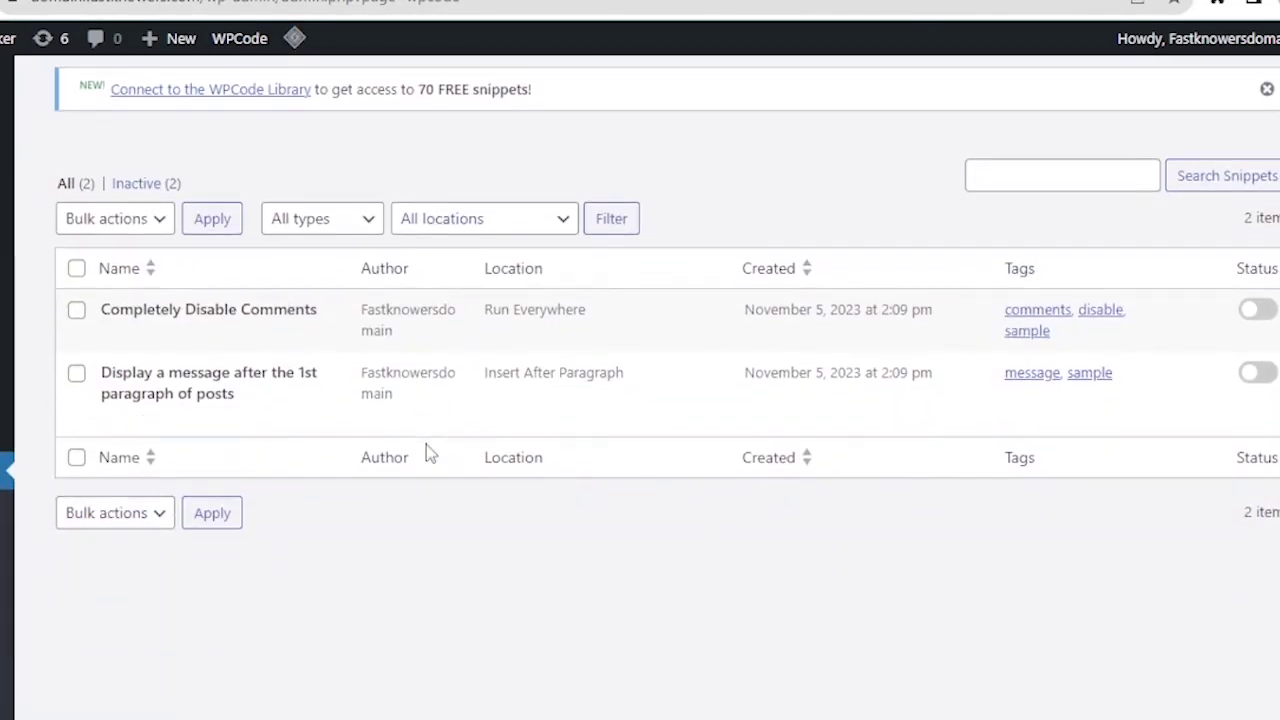
scroll(426, 444, up, 3)
scroll(426, 444, down, 1)
scroll(426, 444, up, 1)
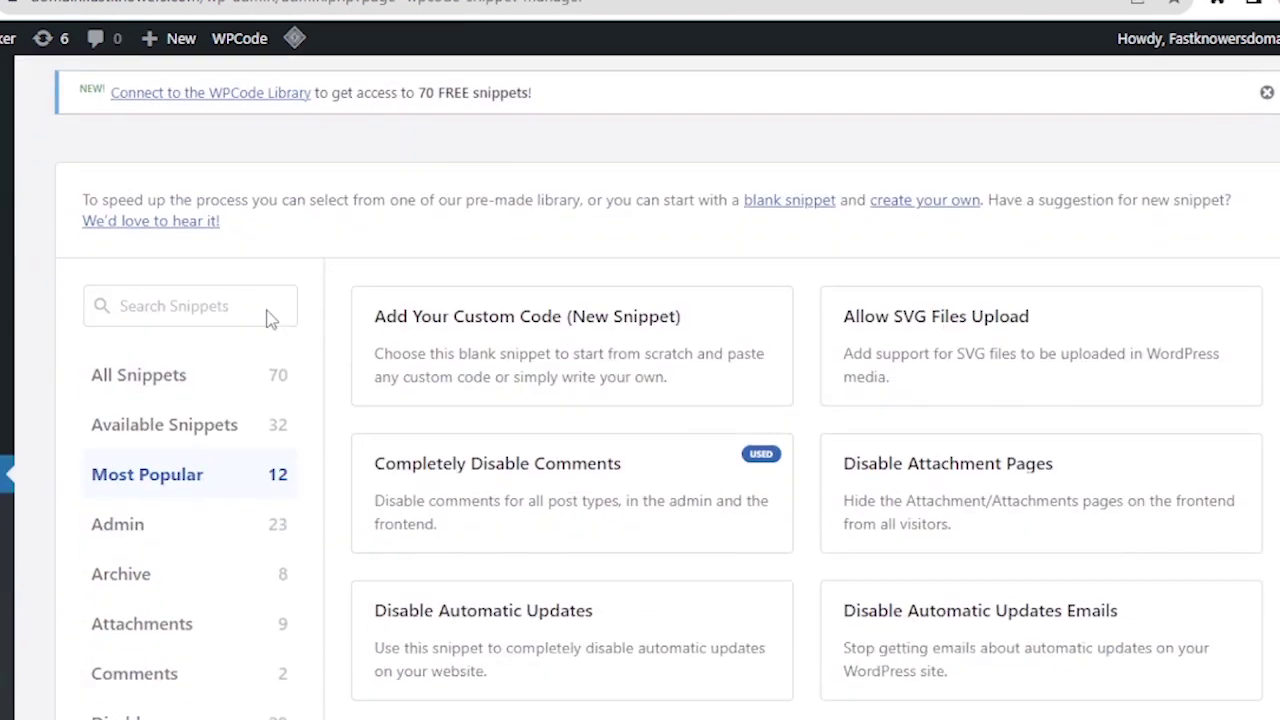
scroll(269, 320, down, 4)
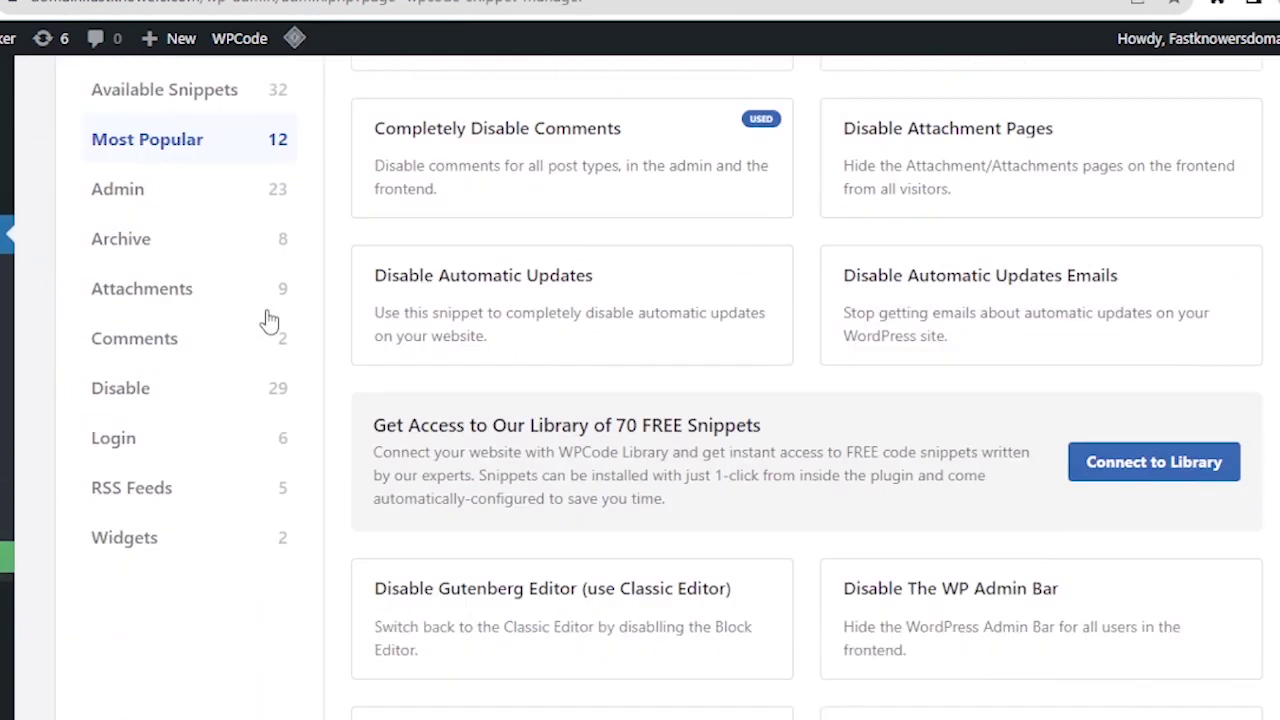
scroll(272, 320, up, 3)
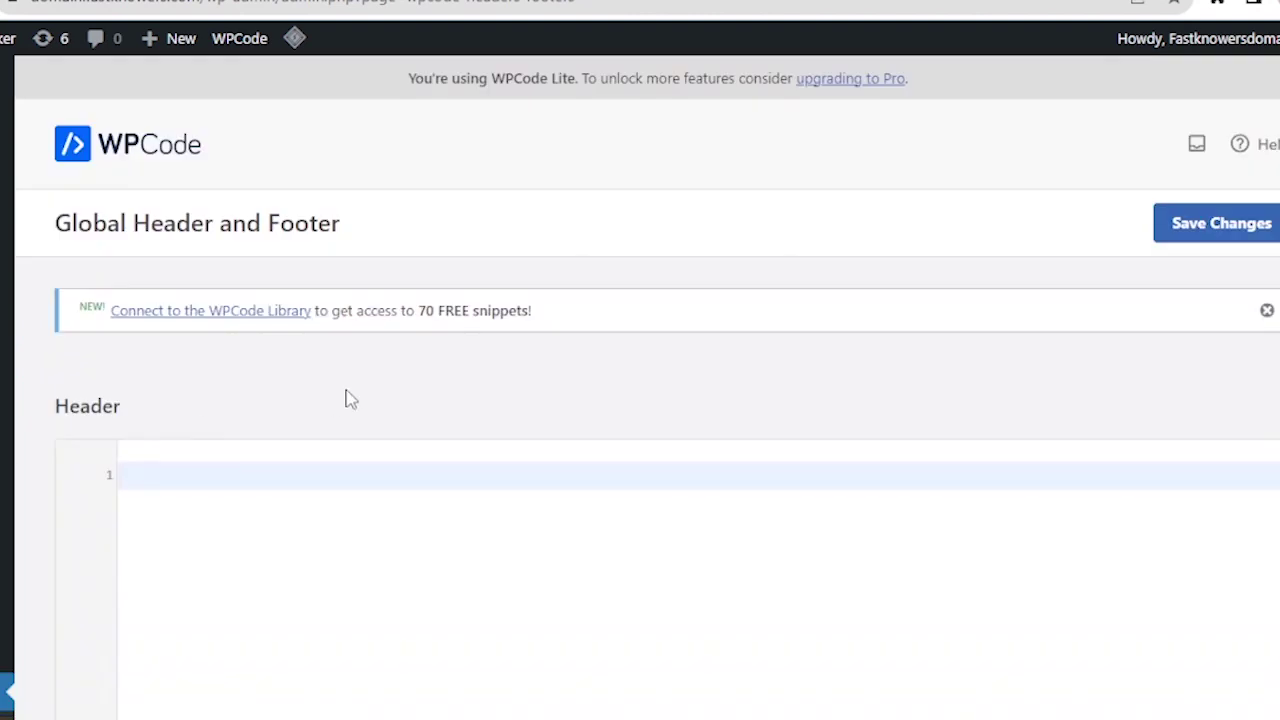
scroll(252, 403, down, 3)
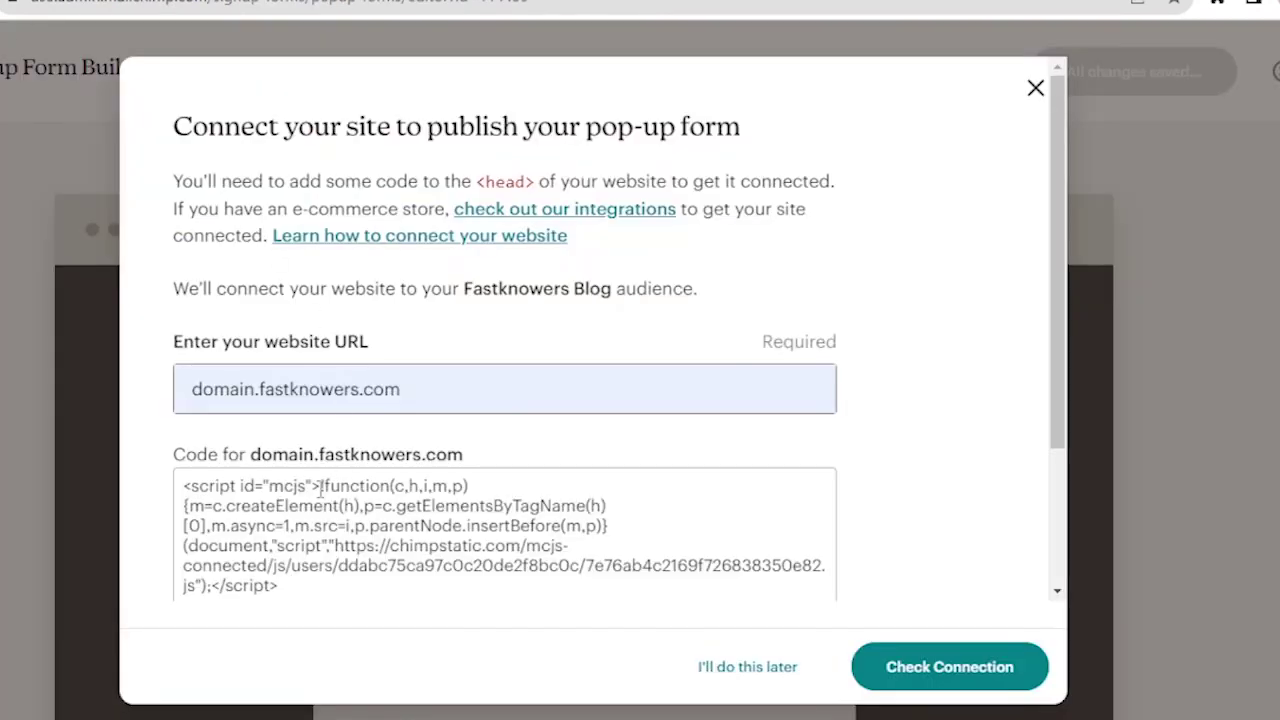
scroll(319, 485, down, 2)
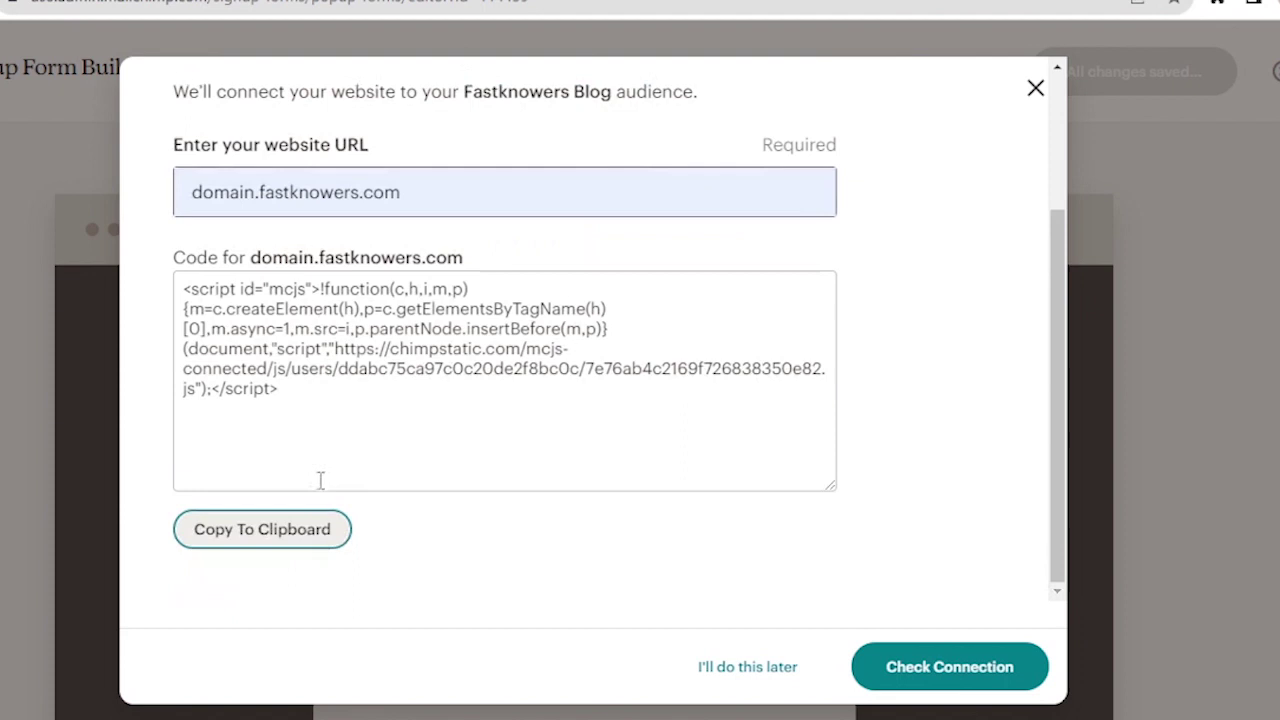
click(284, 536)
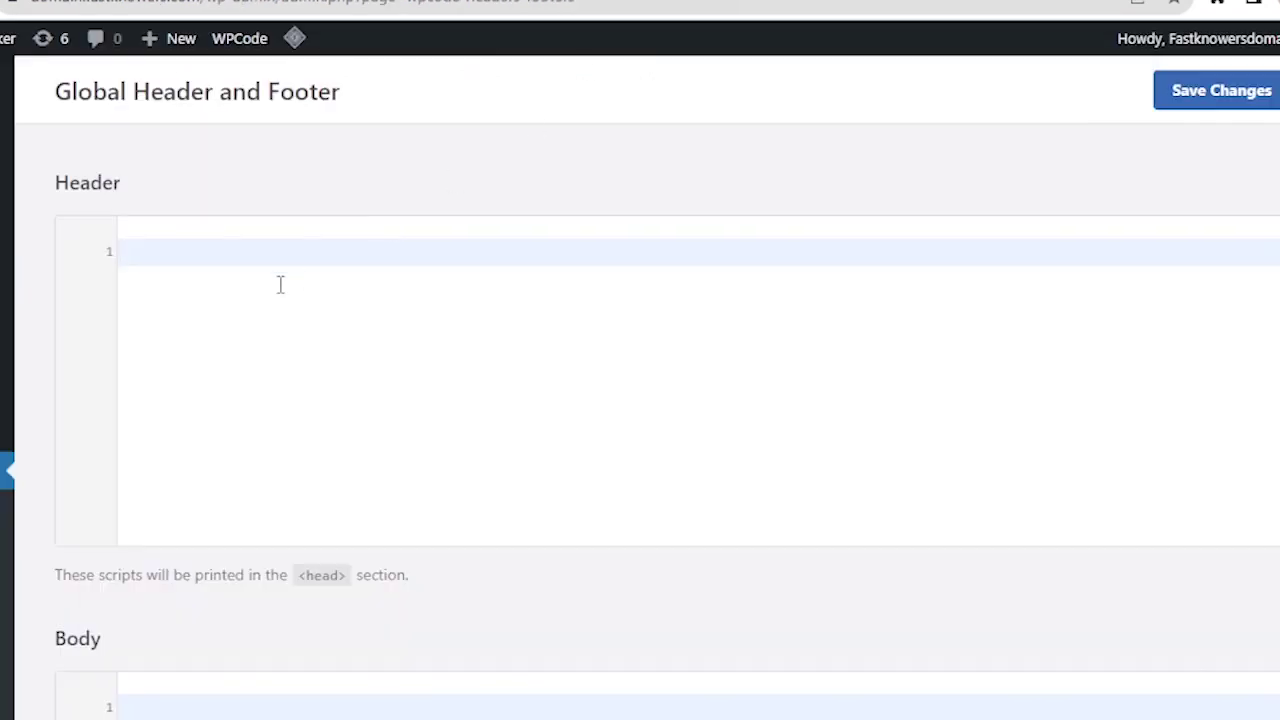
- Paste the Mailchimp script into WPCode's Header editor and save the changes
right_click(280, 284)
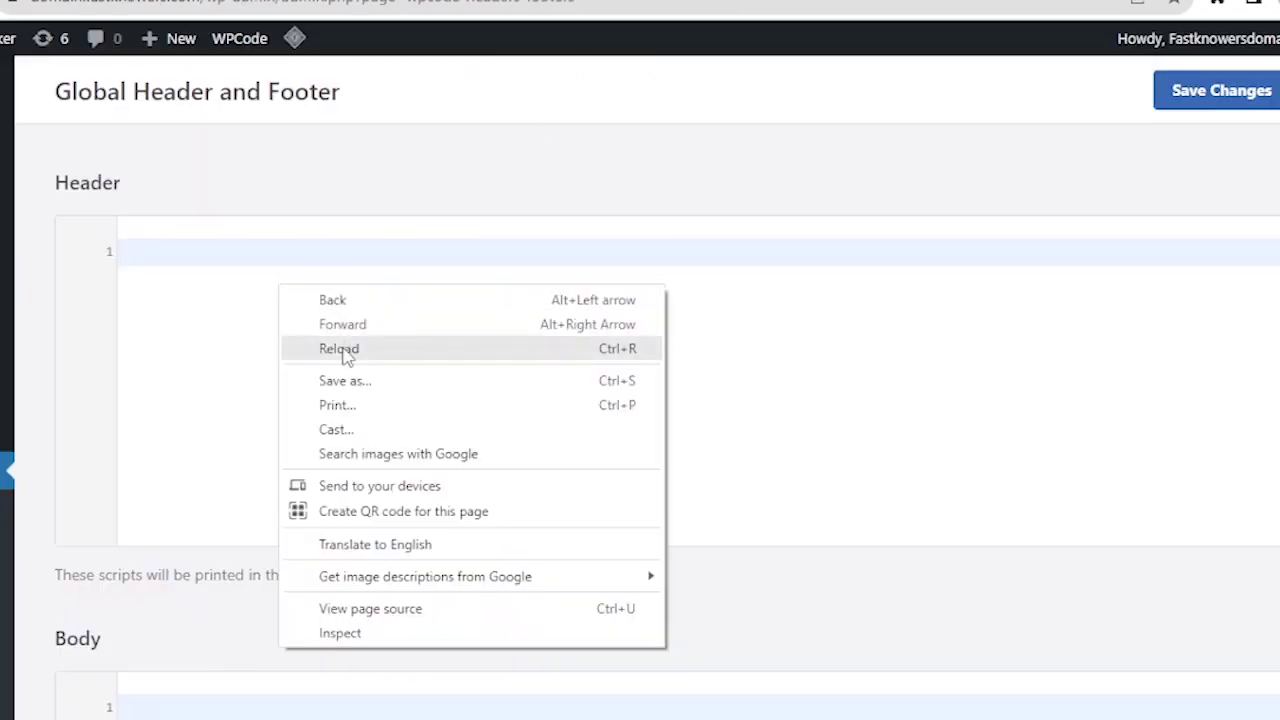
click(206, 389)
right_click(229, 262)
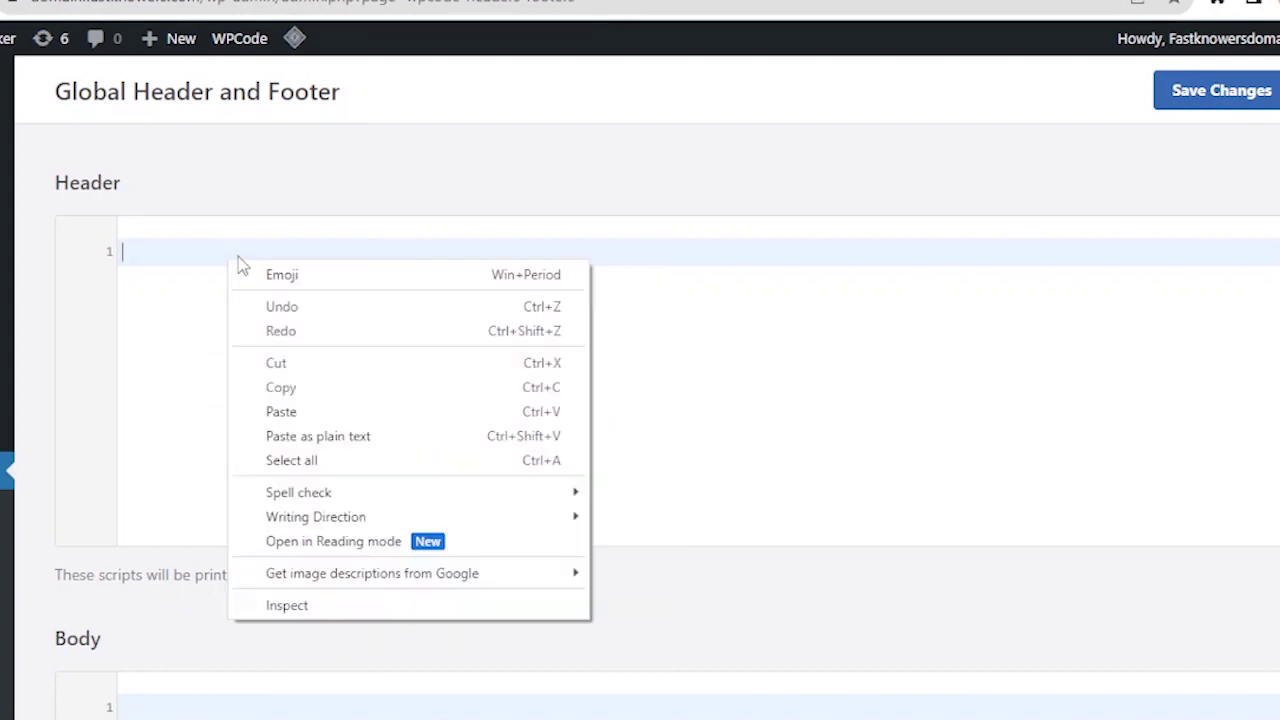
click(279, 410)
scroll(258, 380, down, 1)
scroll(258, 360, down, 3)
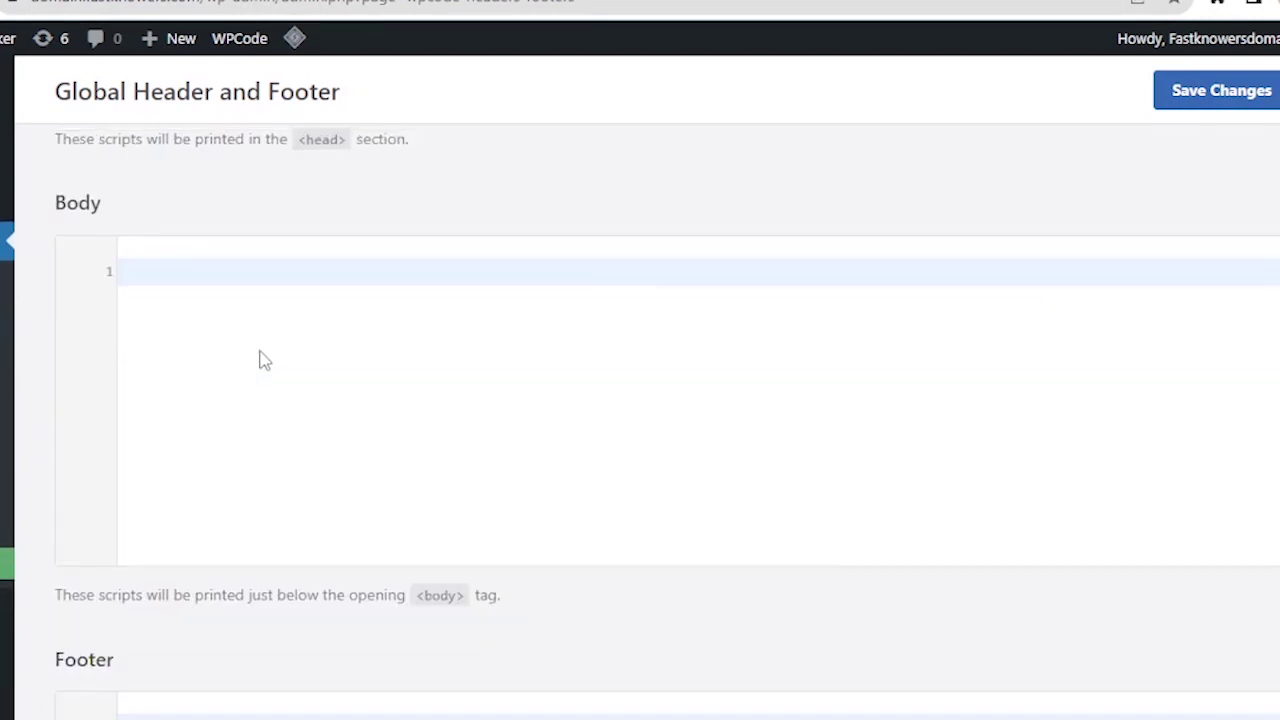
scroll(258, 360, up, 6)
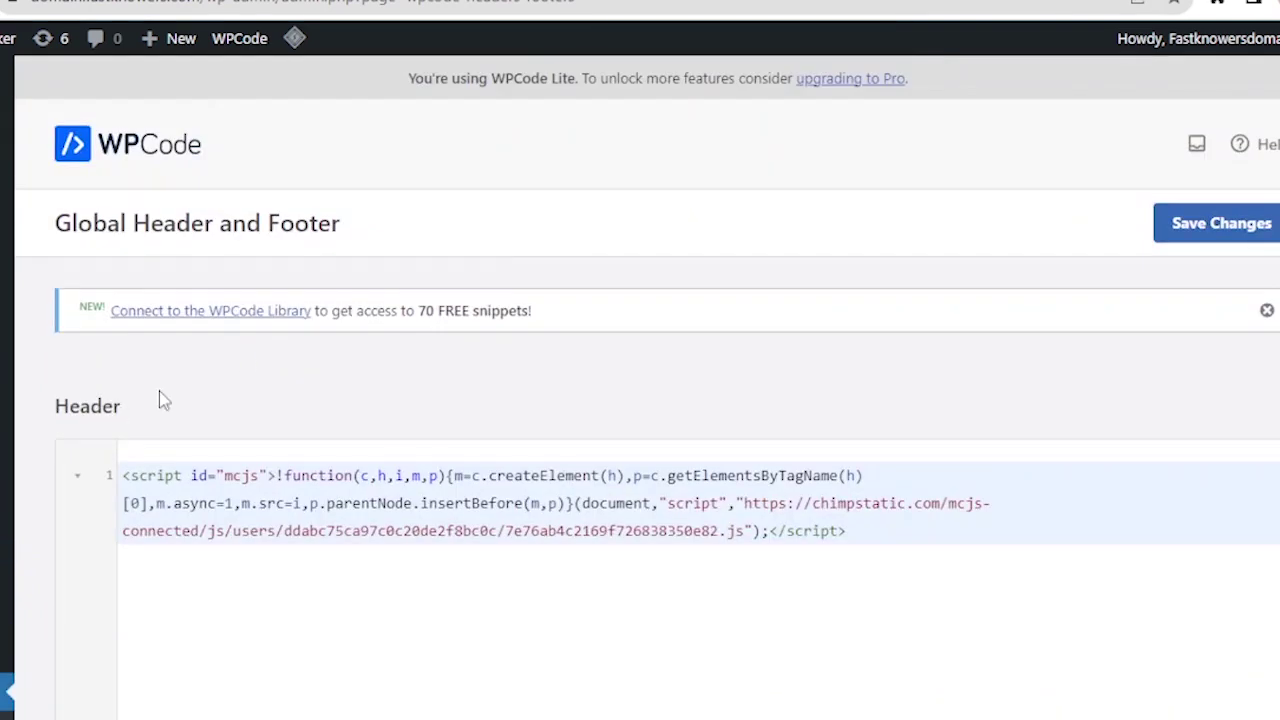
scroll(394, 357, down, 4)
scroll(795, 280, up, 5)
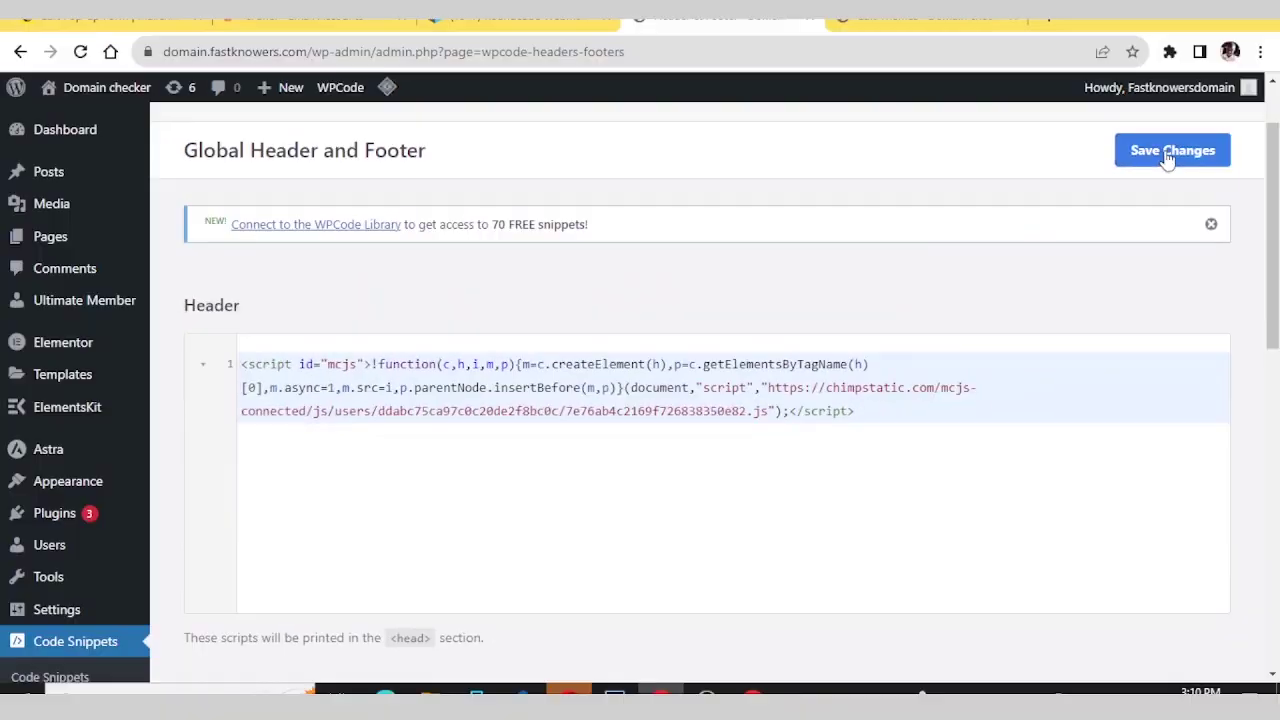
click(1215, 95)
- Re-save the header settings and confirm Mailchimp detects domain.fastknowers.com as connected
click(400, 414)
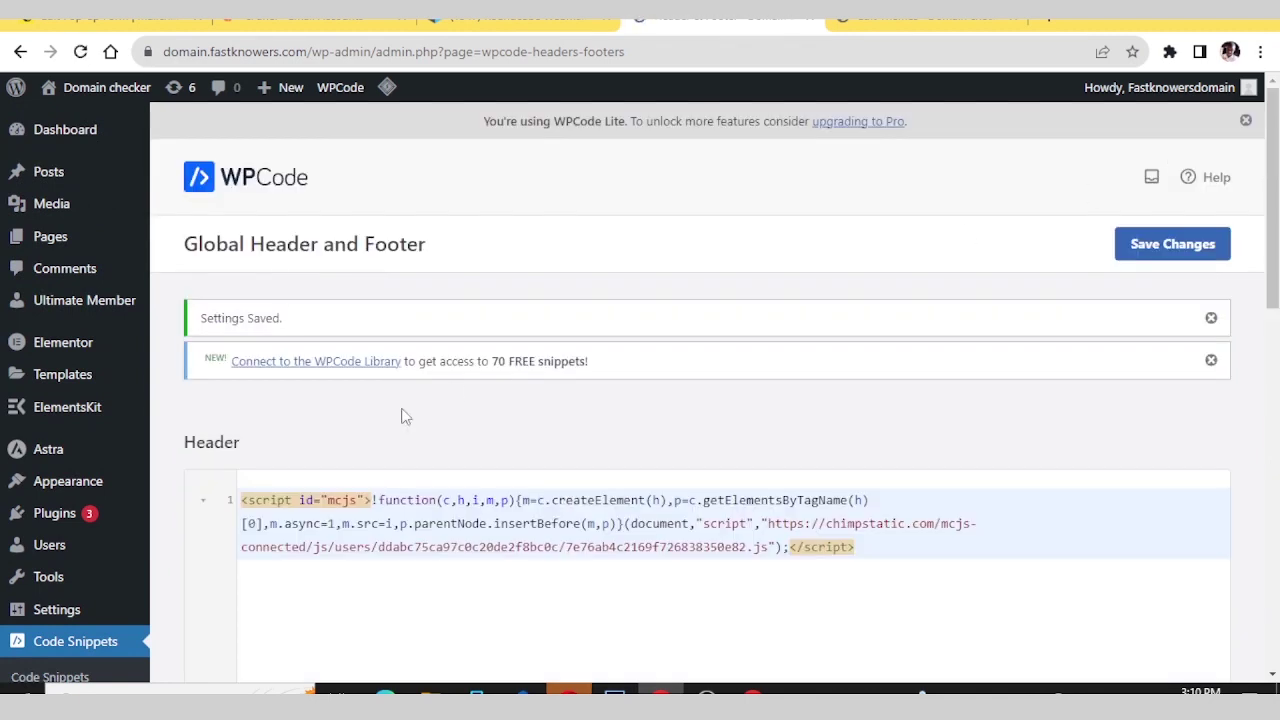
scroll(359, 387, down, 2)
scroll(361, 388, down, 8)
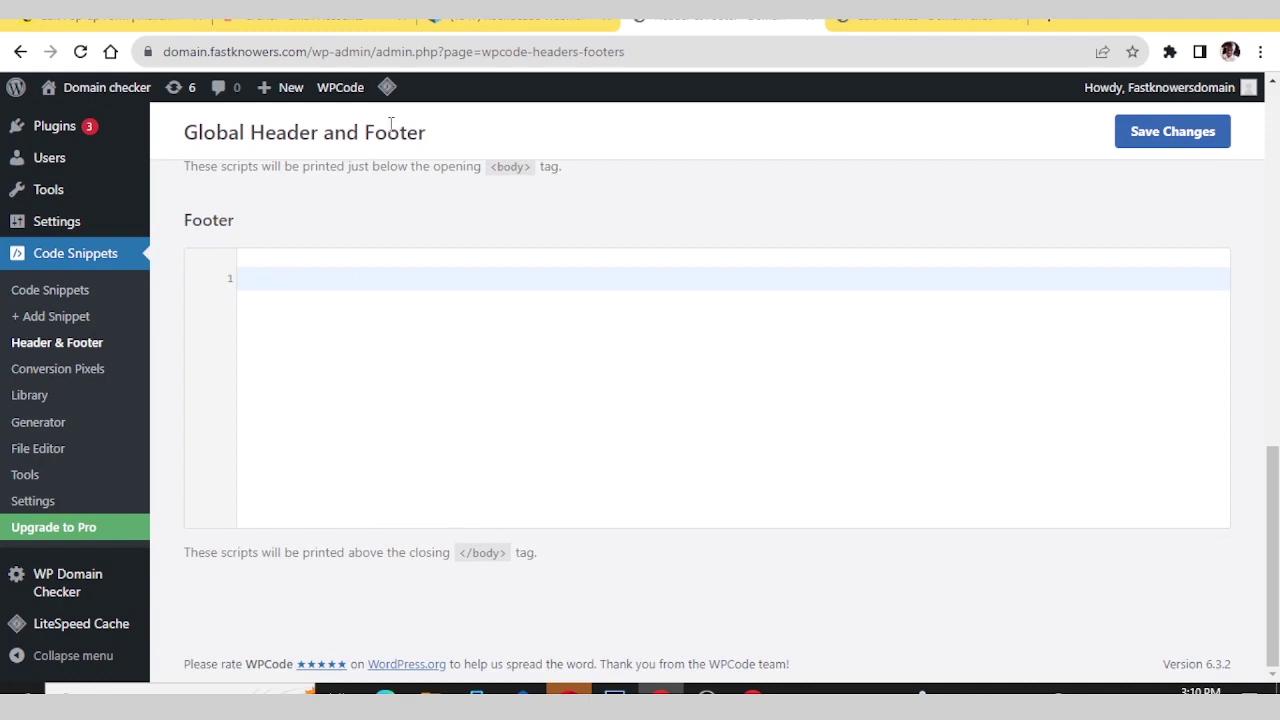
scroll(1166, 157, up, 10)
click(1168, 152)
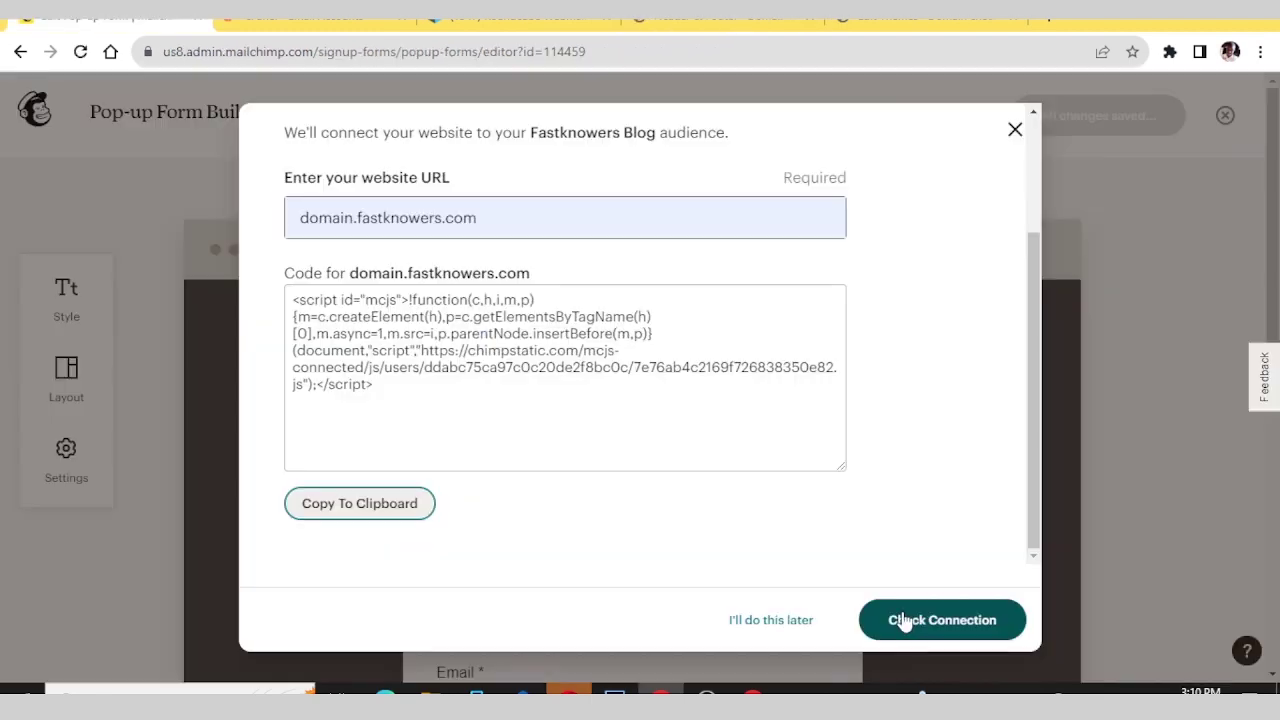
click(905, 620)
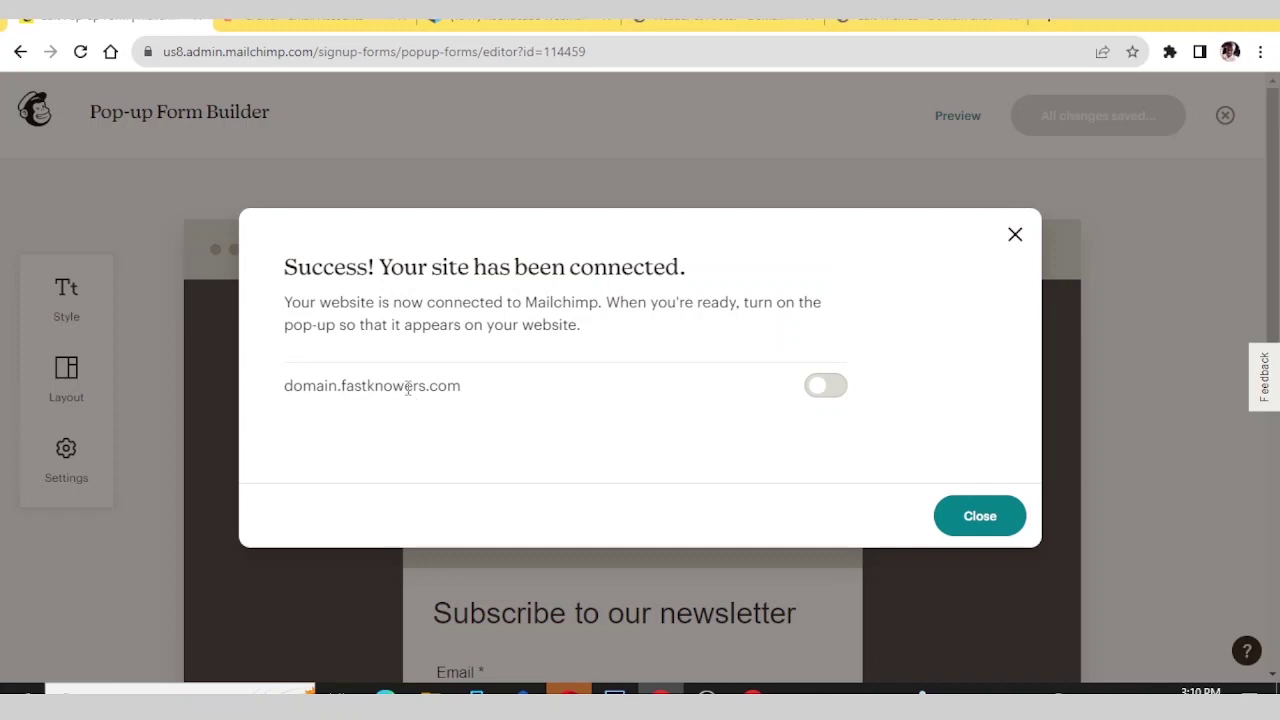
- Load the domain.fastknowers.com homepage by removing /wp-admin from the address
click(716, 20)
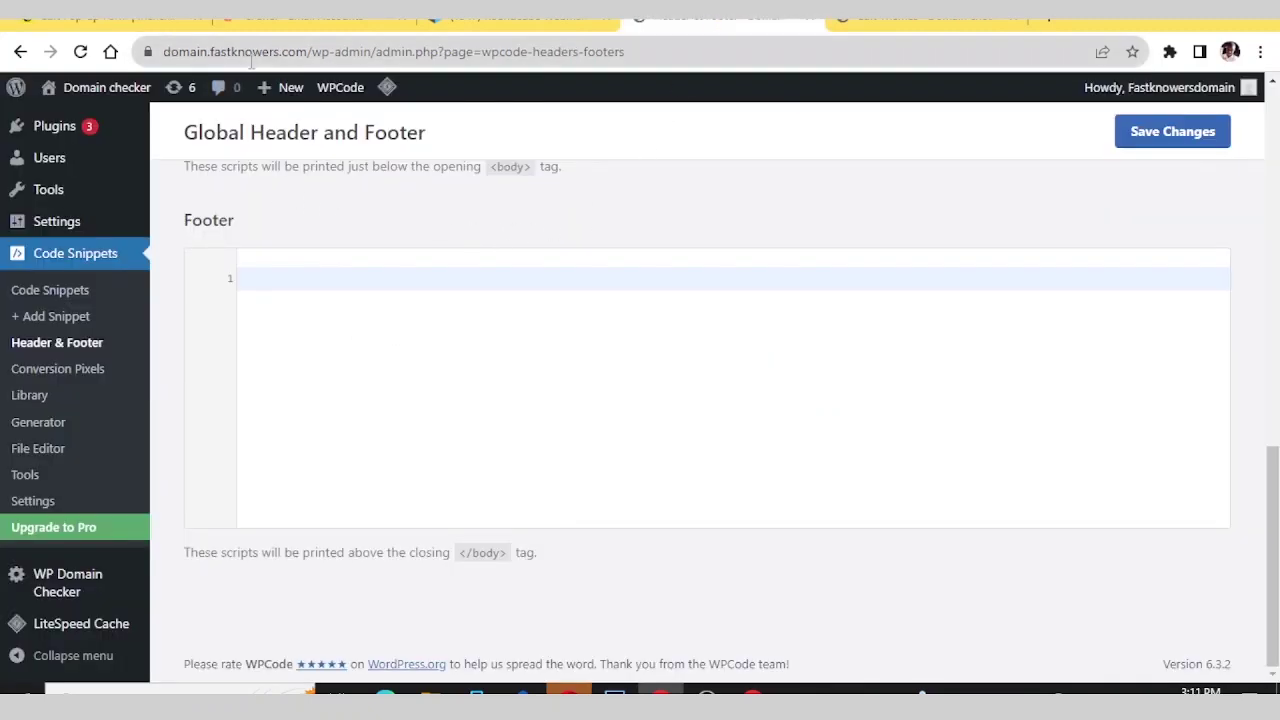
drag(304, 51, 658, 50)
key(BackSpace)
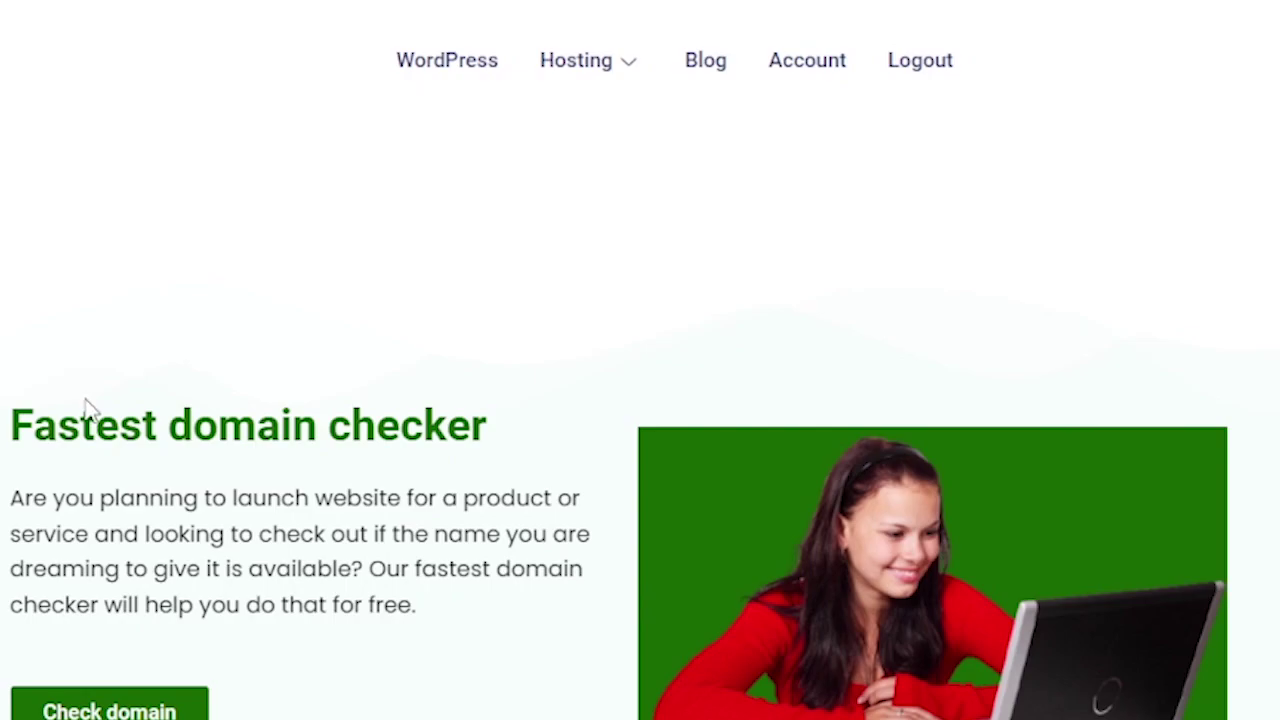
scroll(88, 405, down, 15)
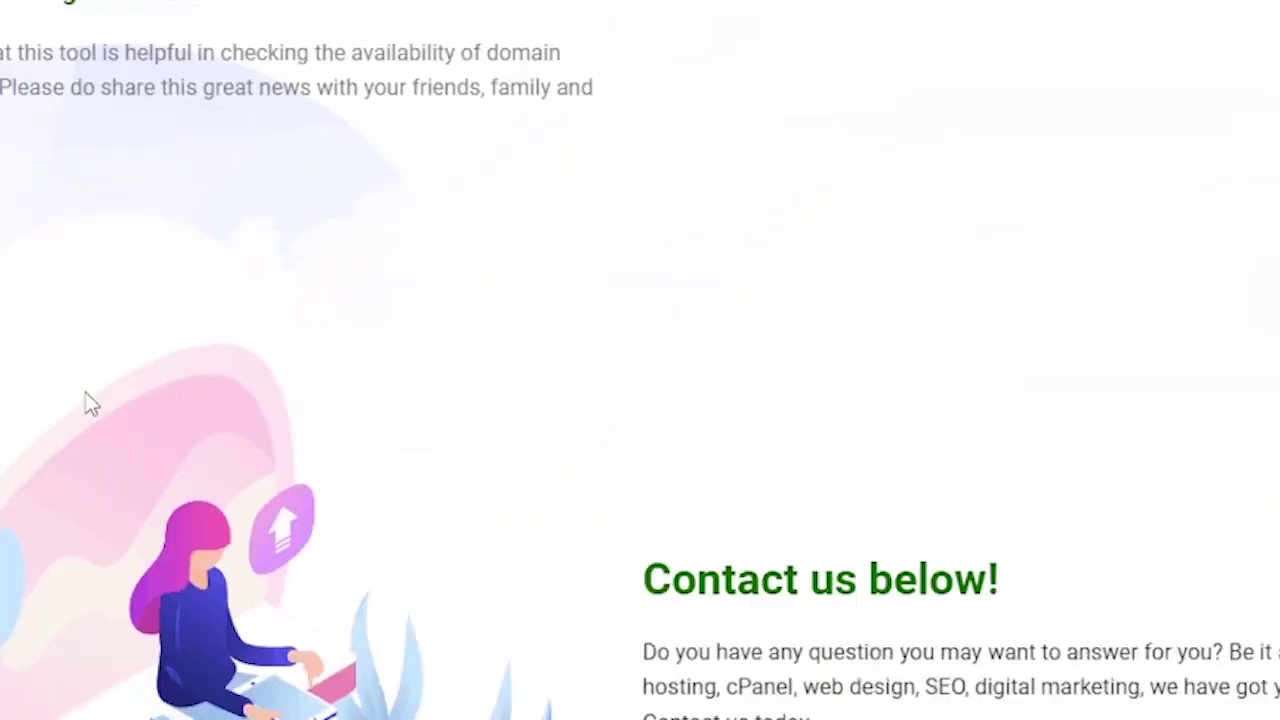
scroll(88, 405, down, 20)
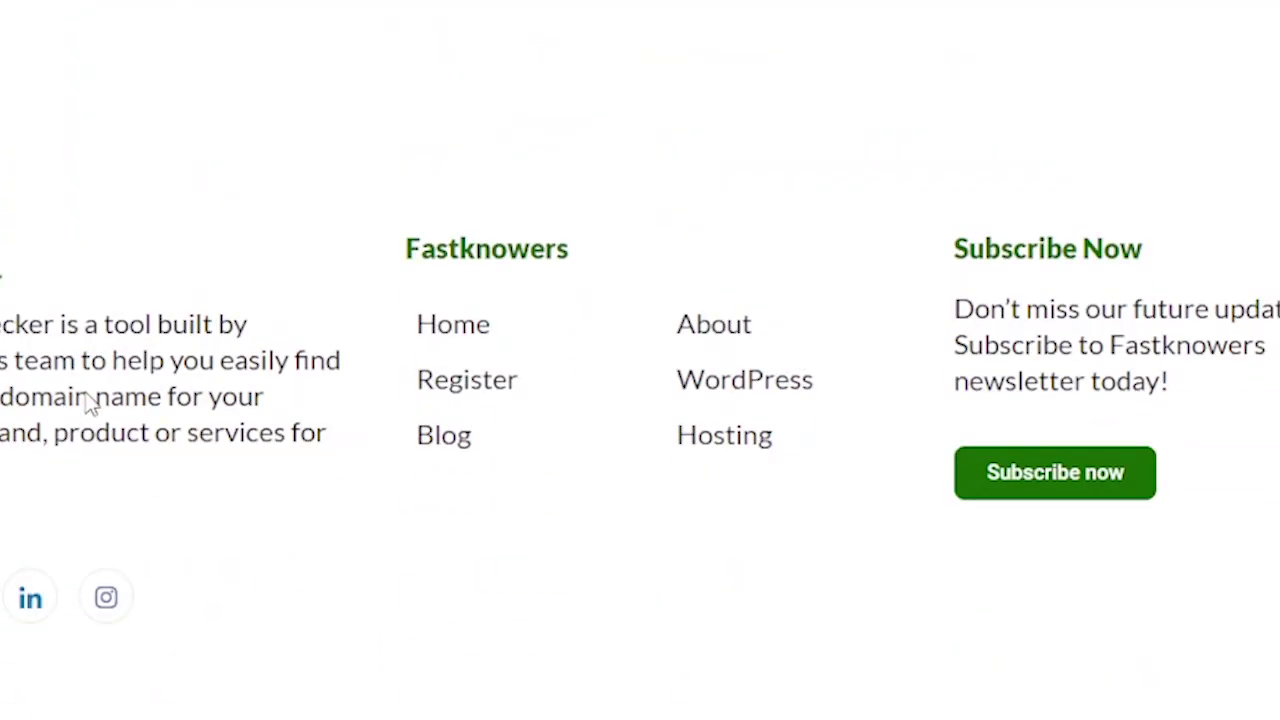
scroll(88, 405, up, 4)
scroll(86, 403, down, 6)
scroll(86, 392, up, 10)
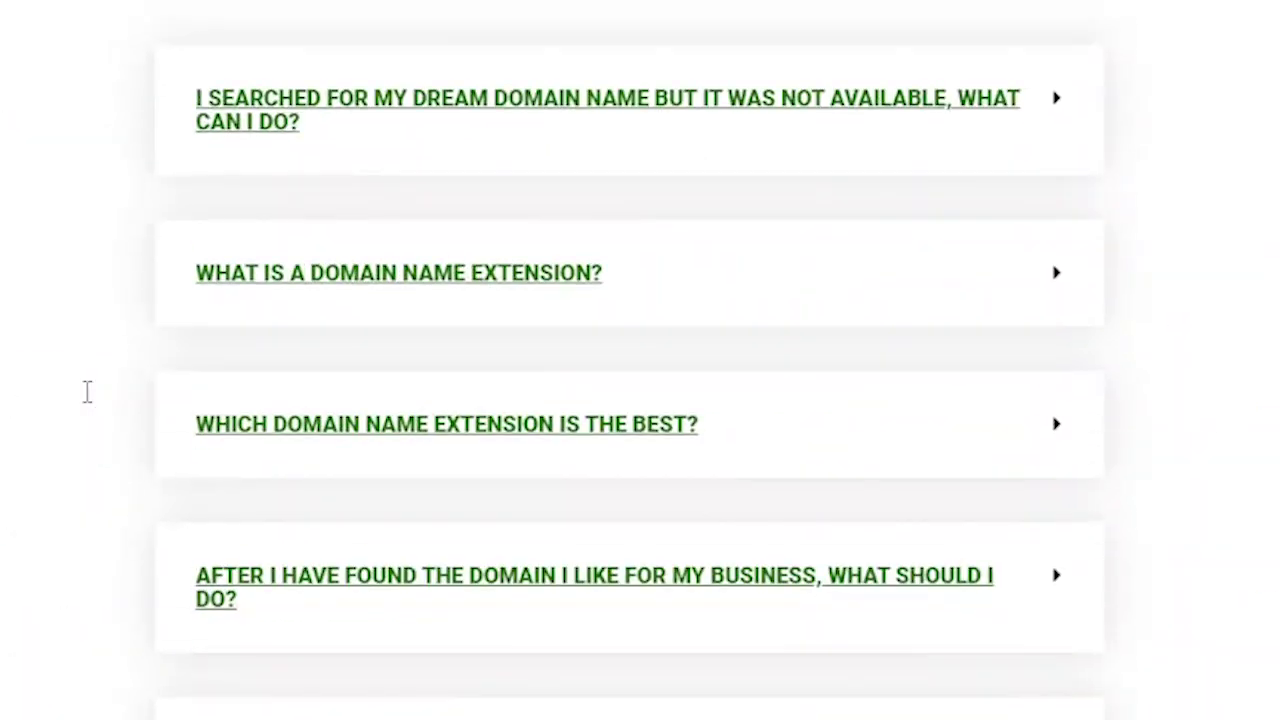
scroll(87, 392, down, 10)
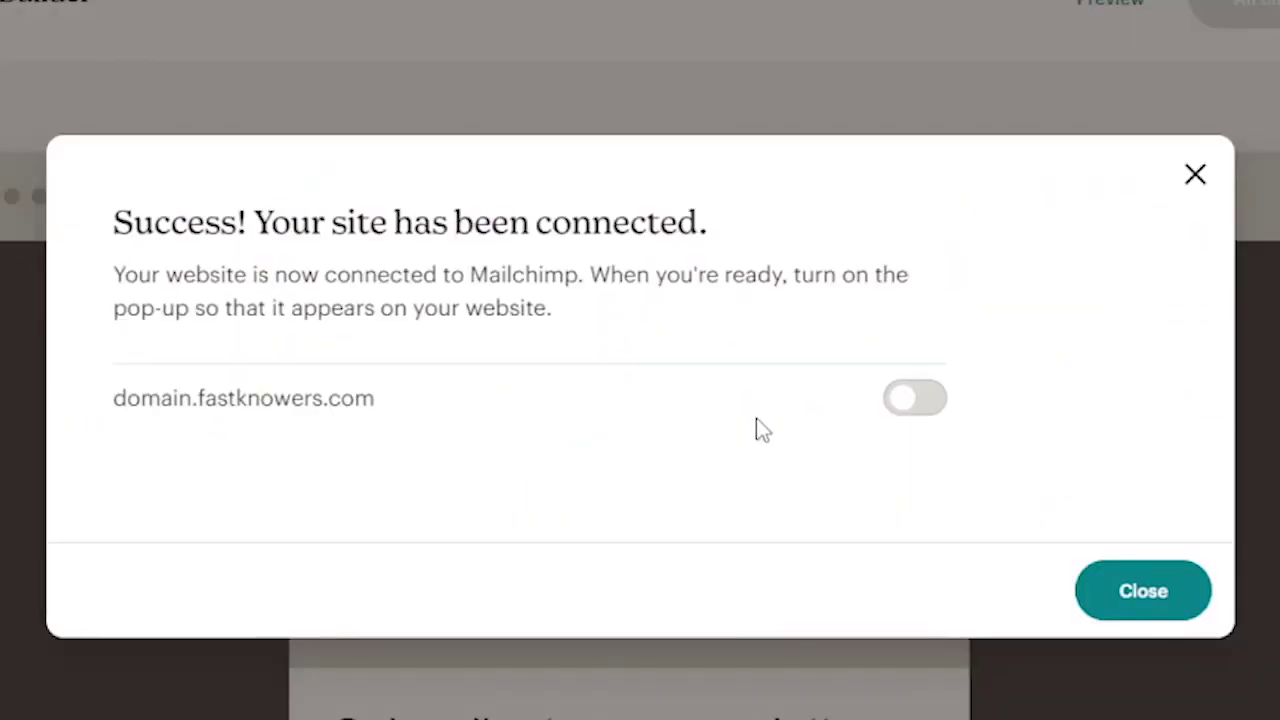
- Enable the pop-up for domain.fastknowers.com and leave the header image unset
click(911, 400)
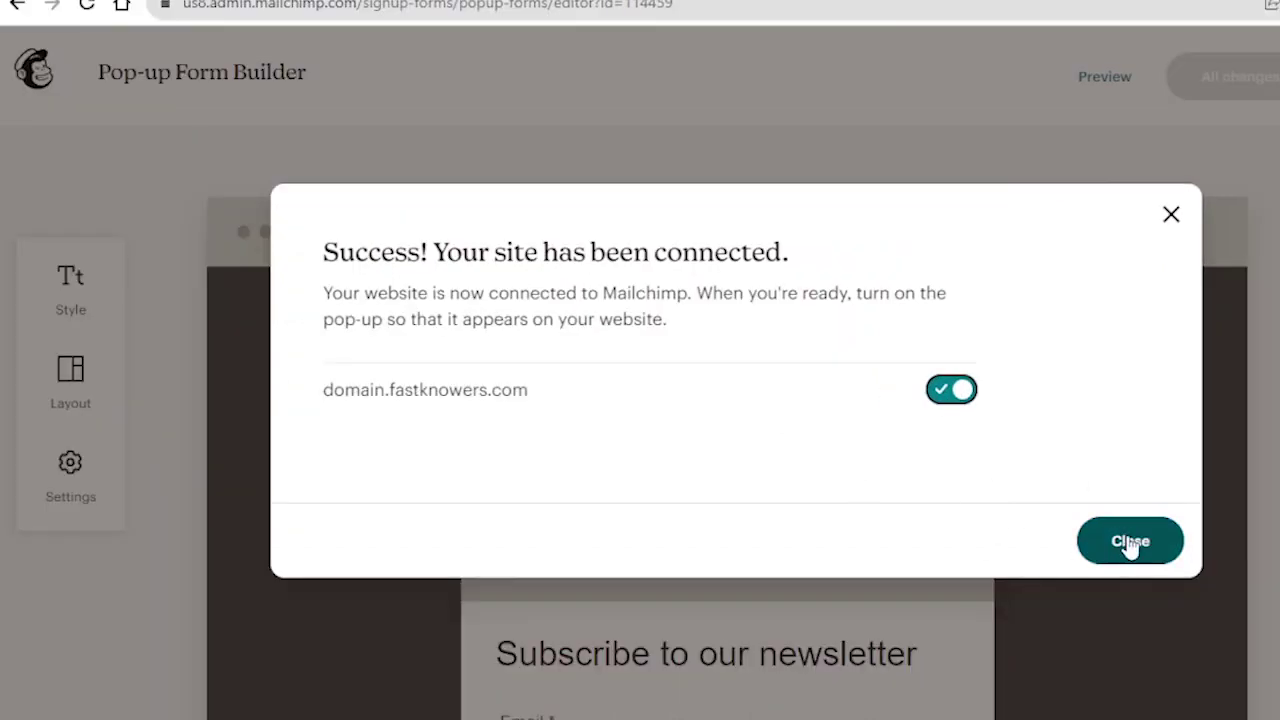
click(1130, 541)
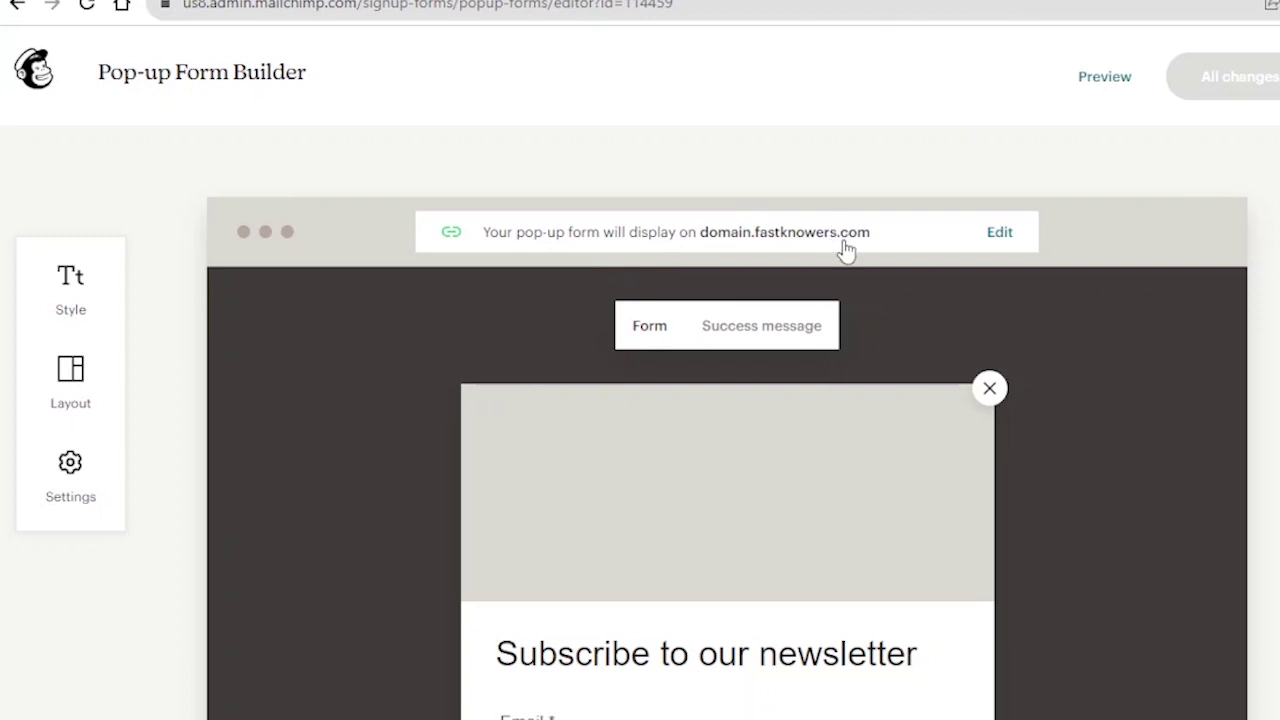
scroll(845, 250, down, 1)
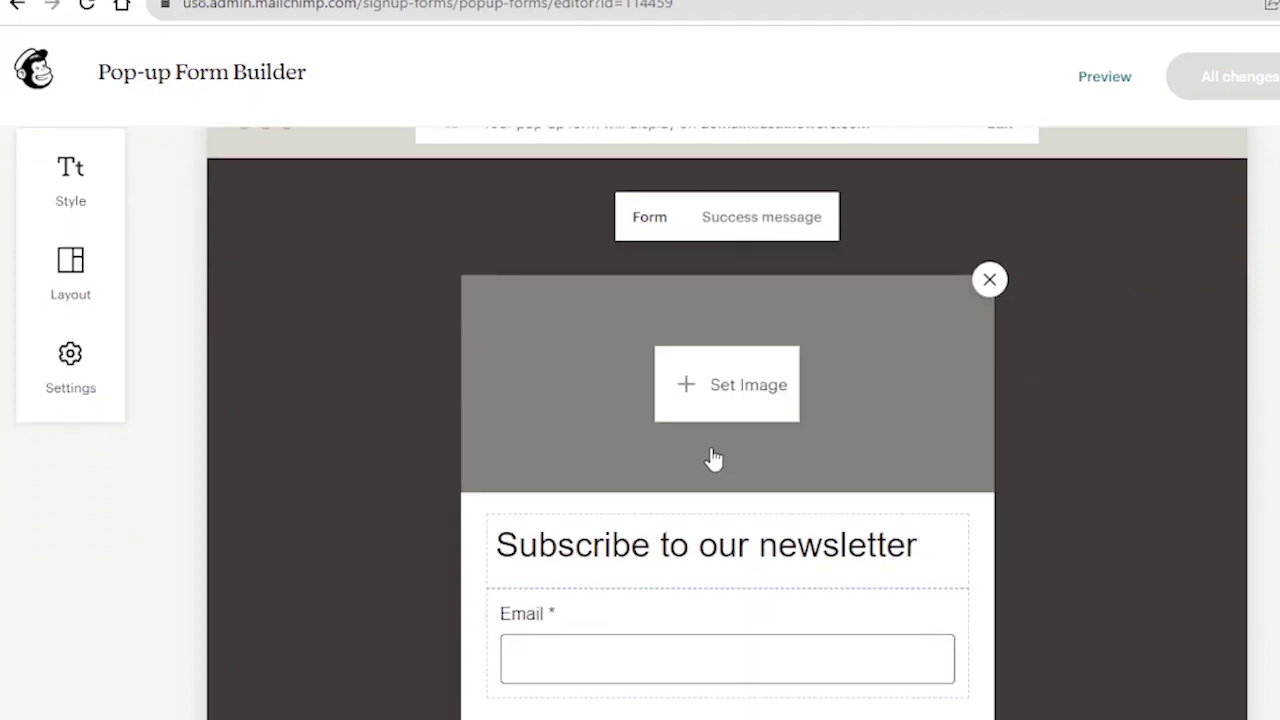
scroll(677, 414, down, 2)
scroll(680, 414, up, 2)
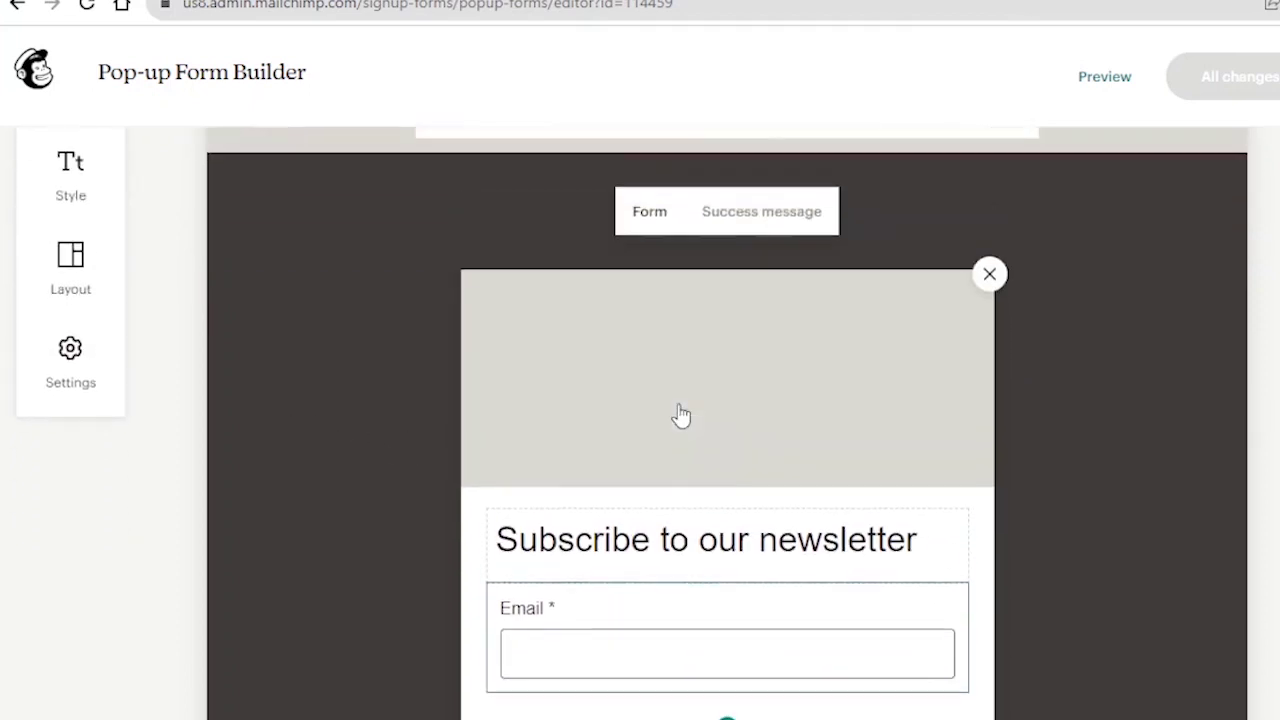
scroll(400, 505, up, 1)
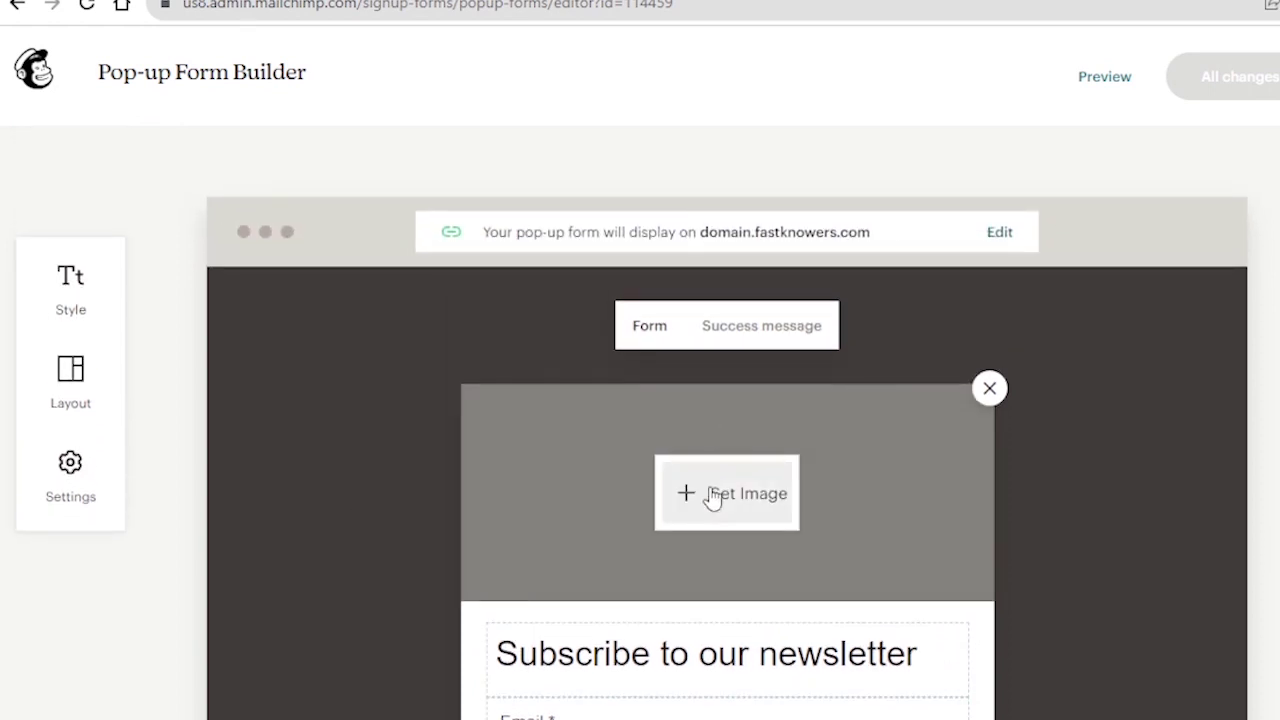
click(712, 496)
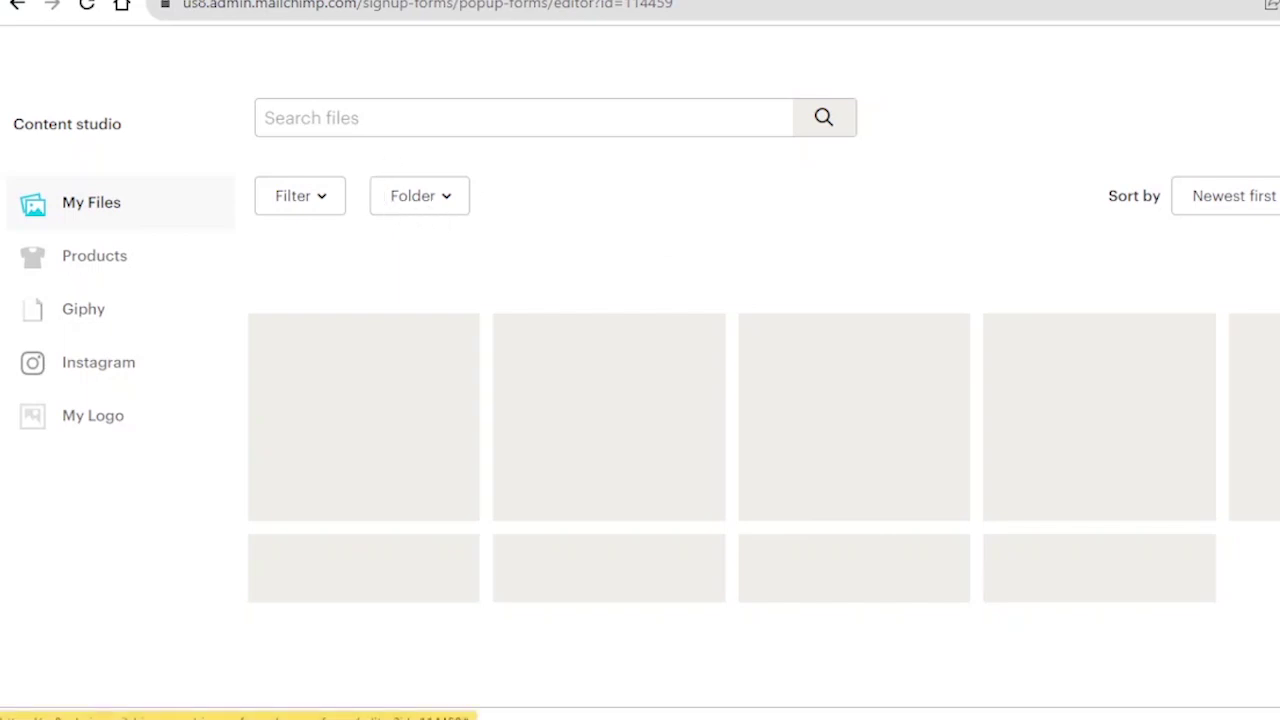
key(Escape)
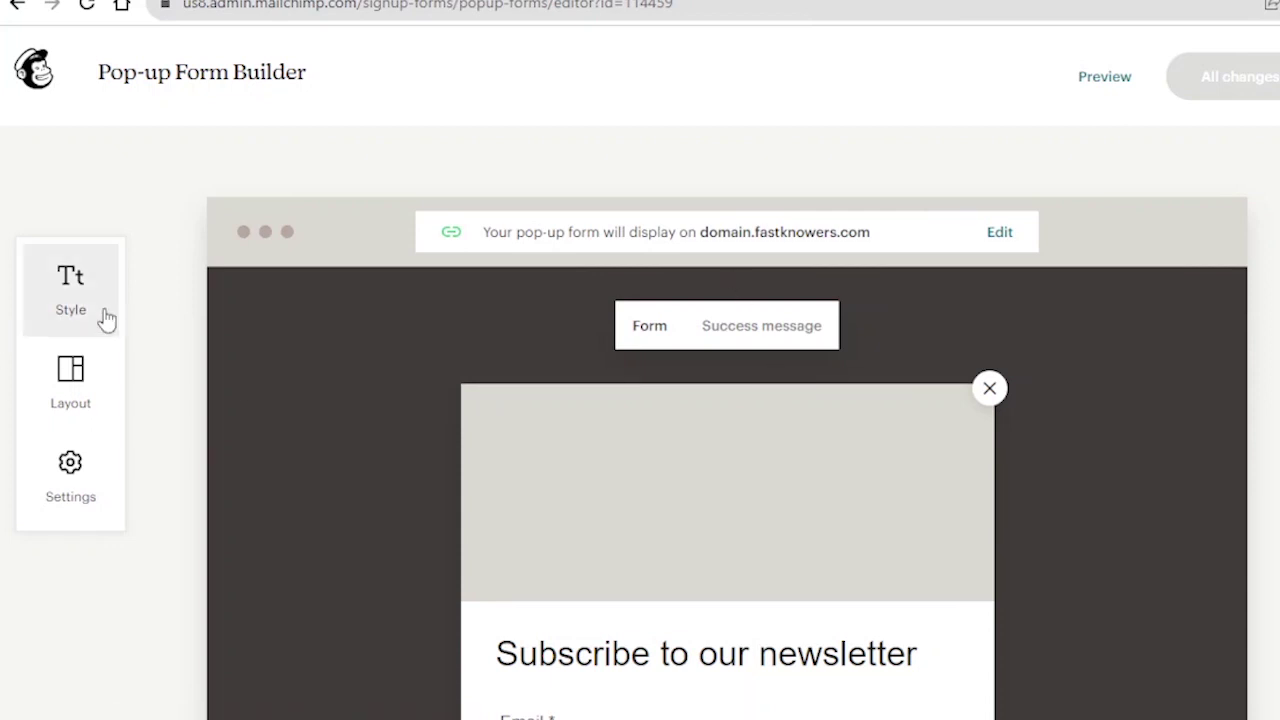
- Set the pop-up's Headings colour to the dark green swatch in Style settings
click(92, 287)
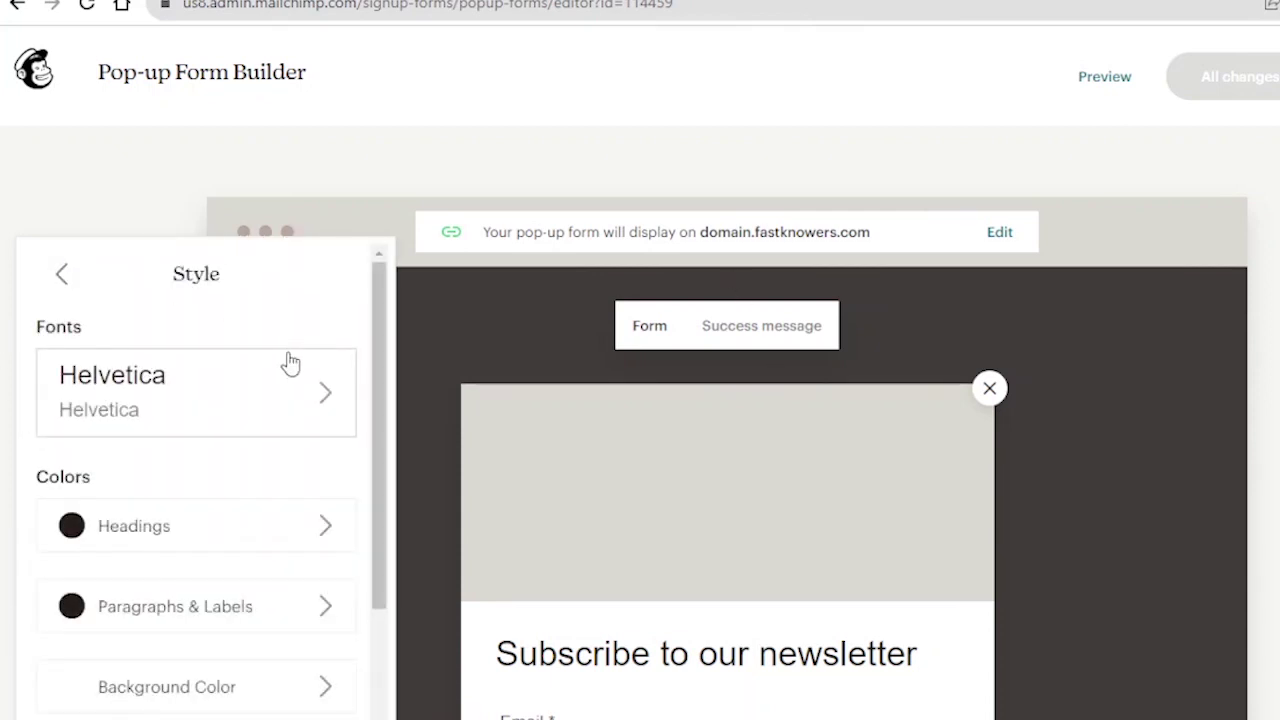
scroll(157, 420, down, 2)
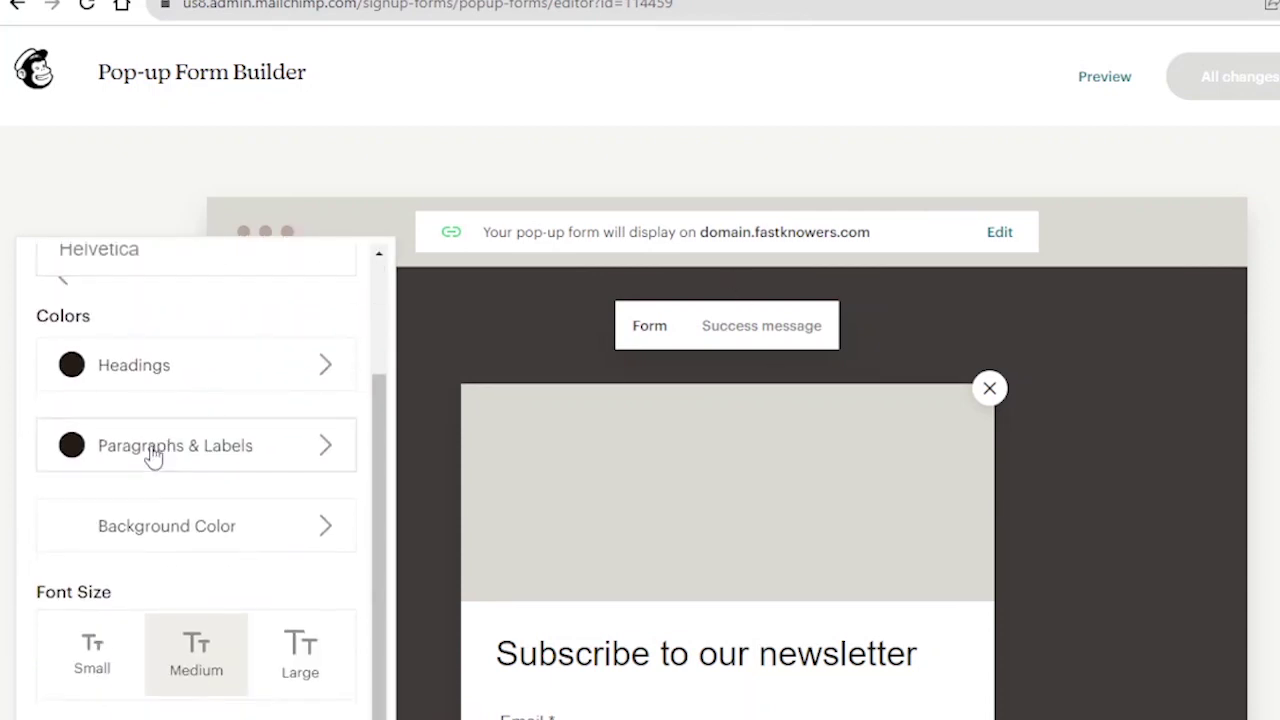
click(318, 364)
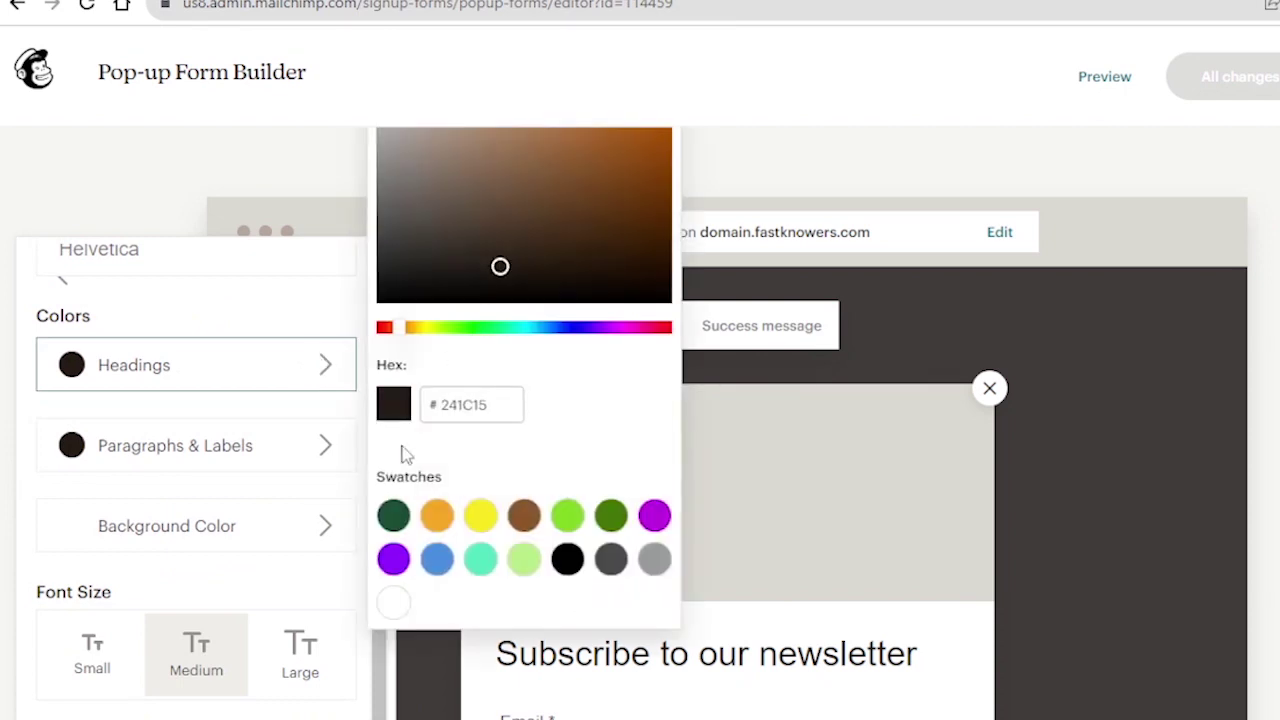
click(393, 515)
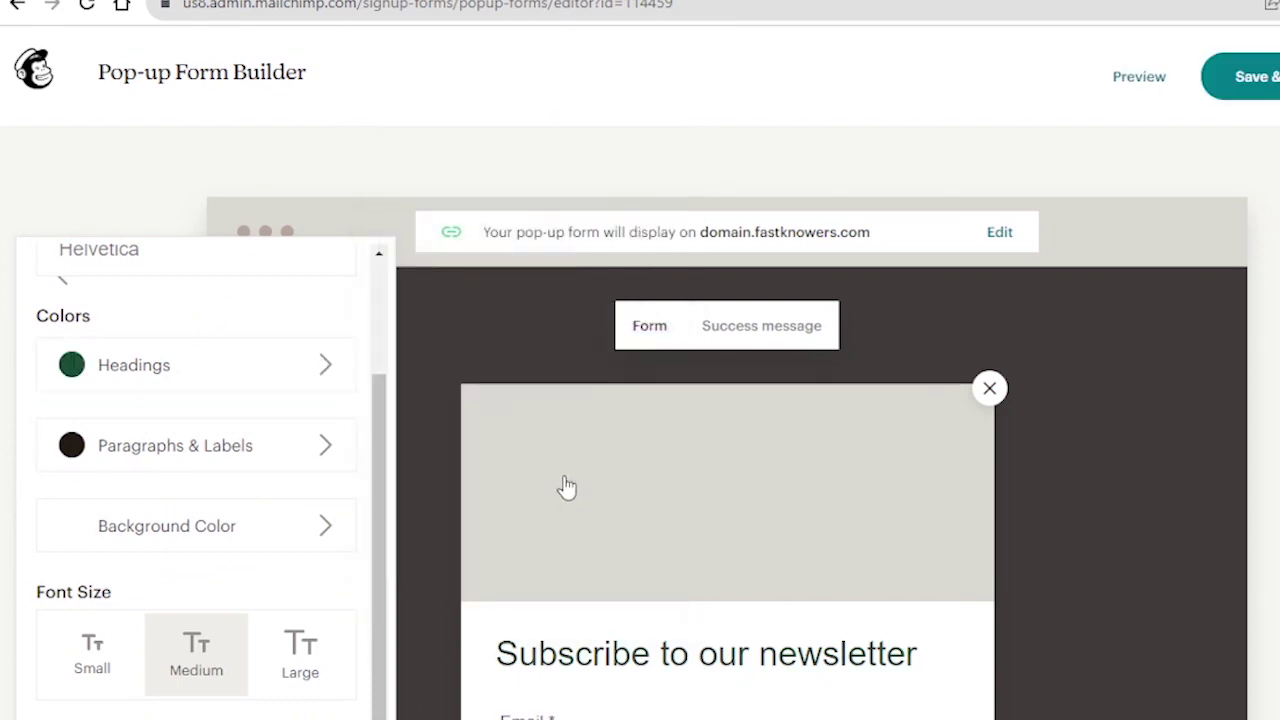
scroll(549, 418, down, 3)
scroll(632, 391, up, 2)
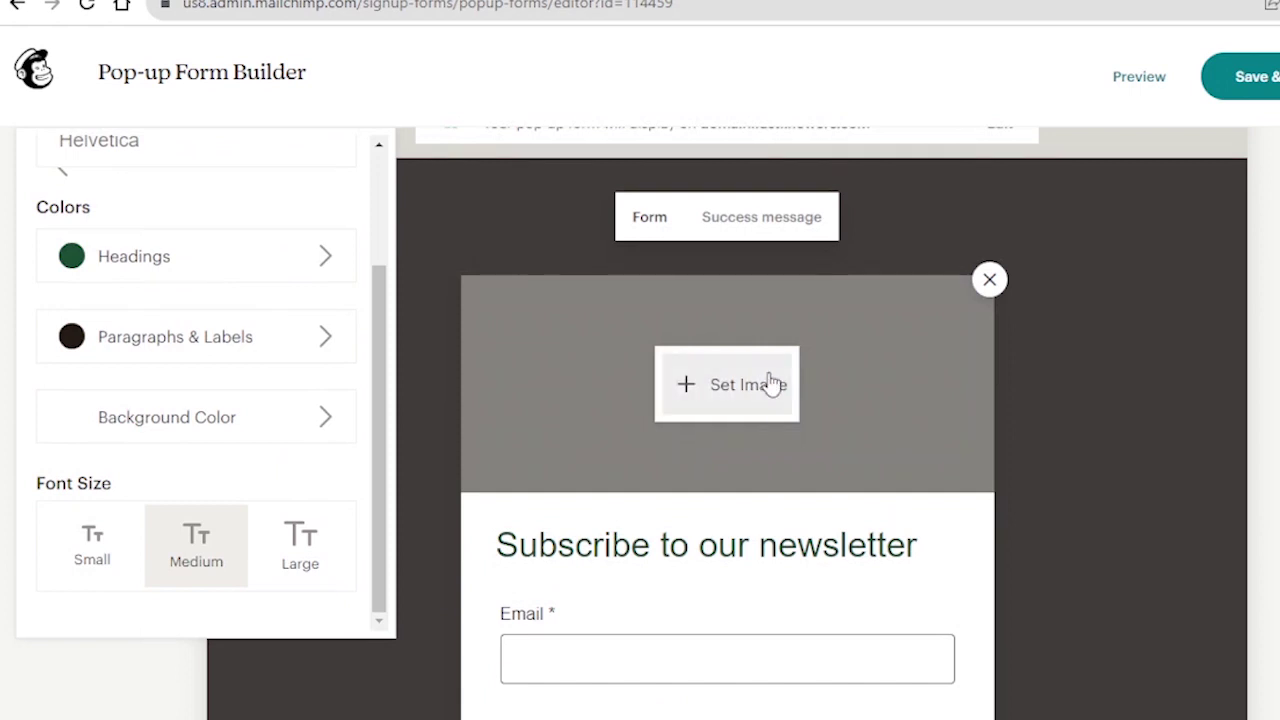
scroll(703, 450, down, 2)
click(714, 344)
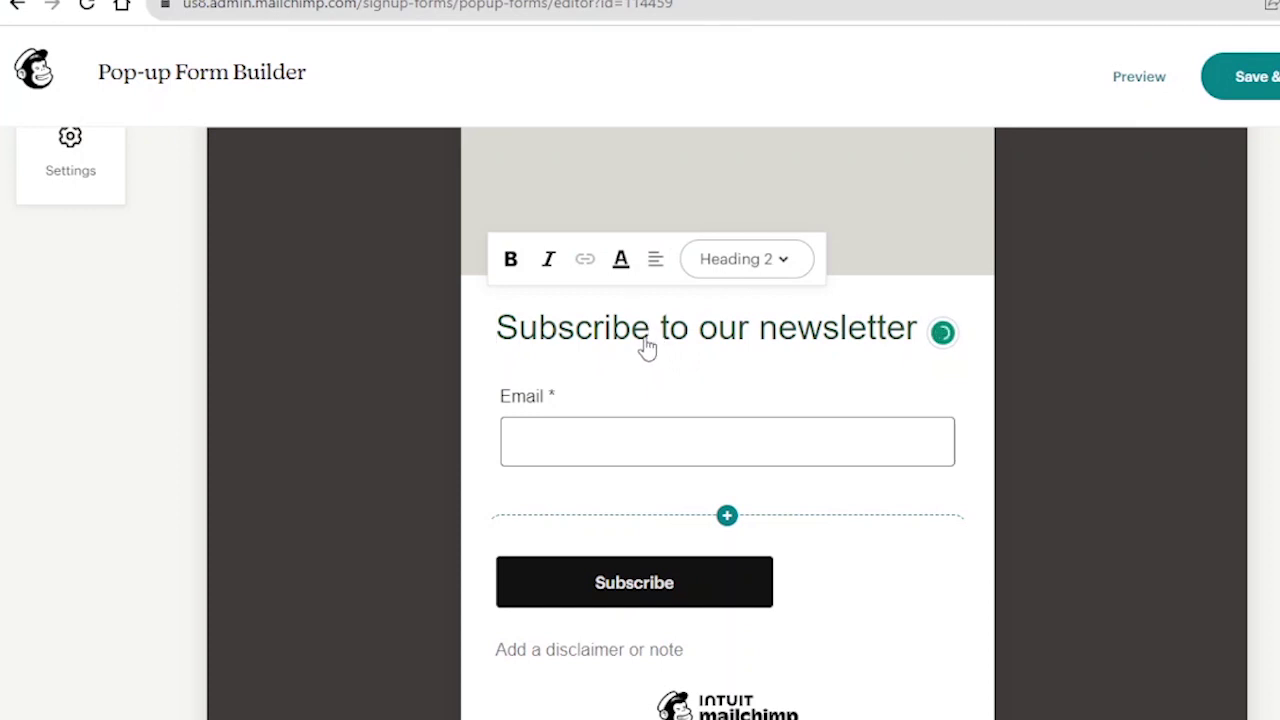
- Change the pop-up heading to 'Join our newsletter'
key(BackSpace)
key(BackSpace)
key(BackSpace)
key(BackSpace)
key(BackSpace)
key(BackSpace)
key(BackSpace)
key(BackSpace)
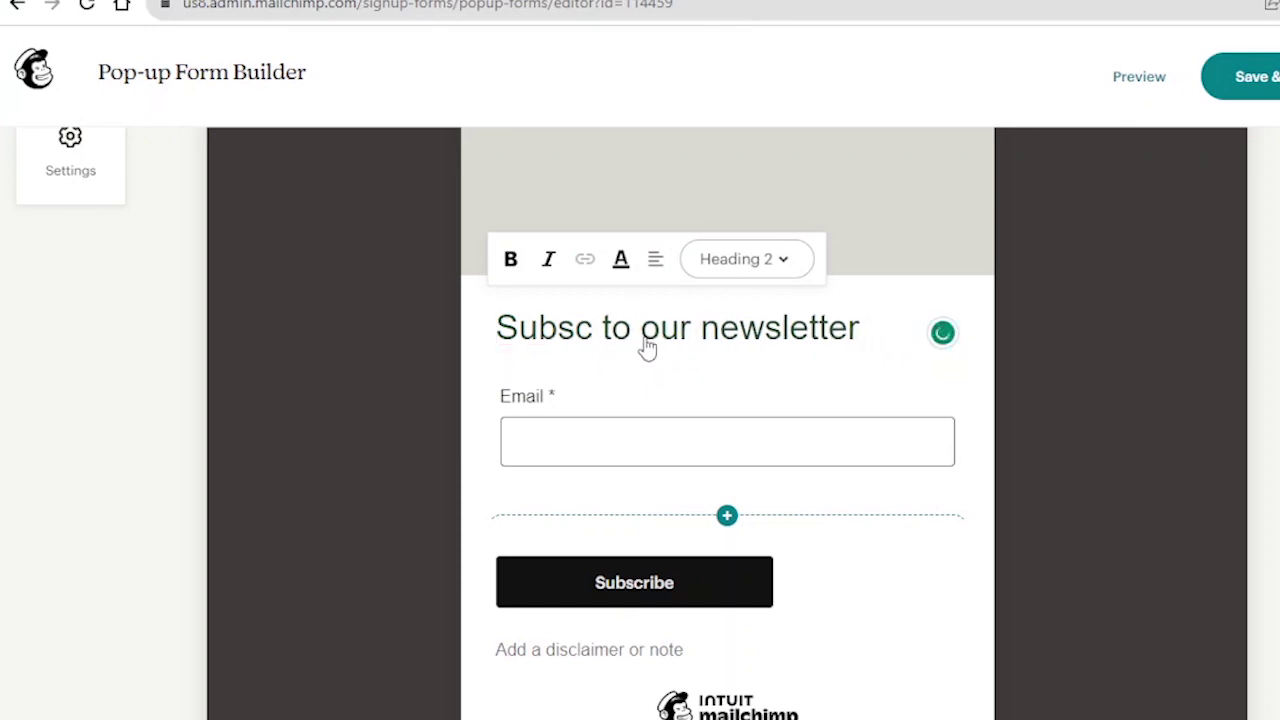
key(BackSpace)
text(Join)
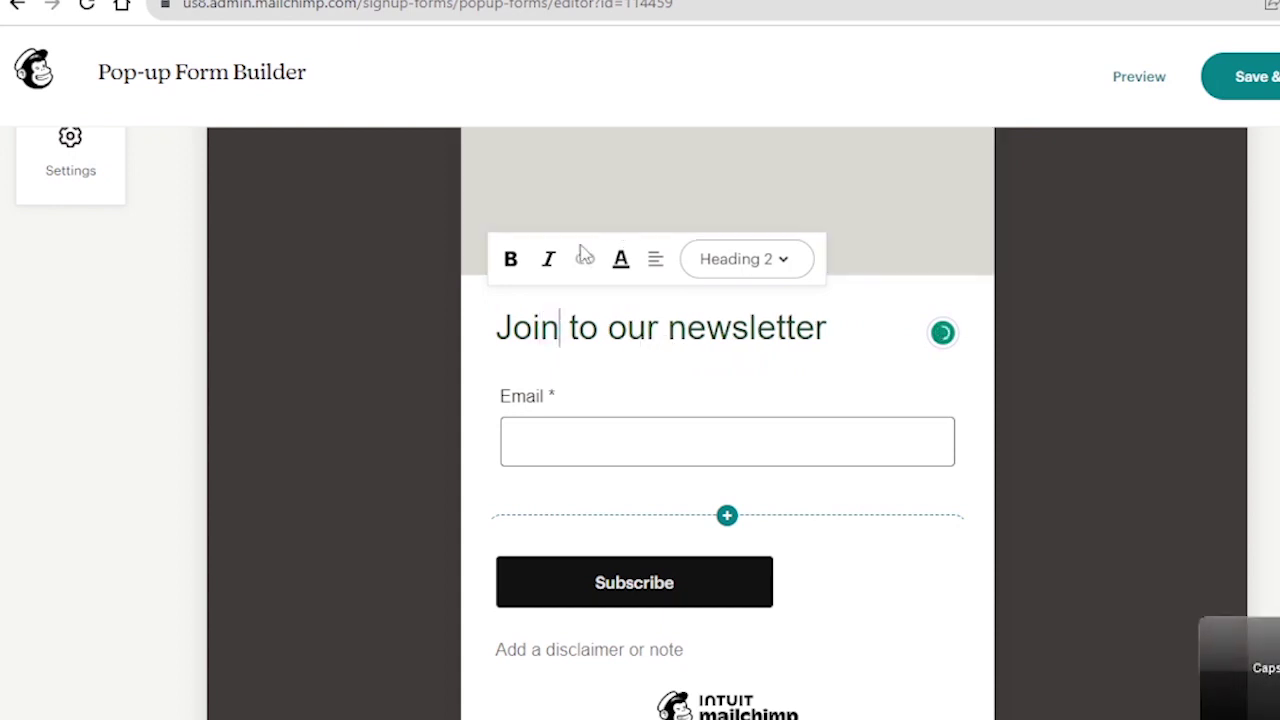
triple_click(590, 333)
click(590, 333)
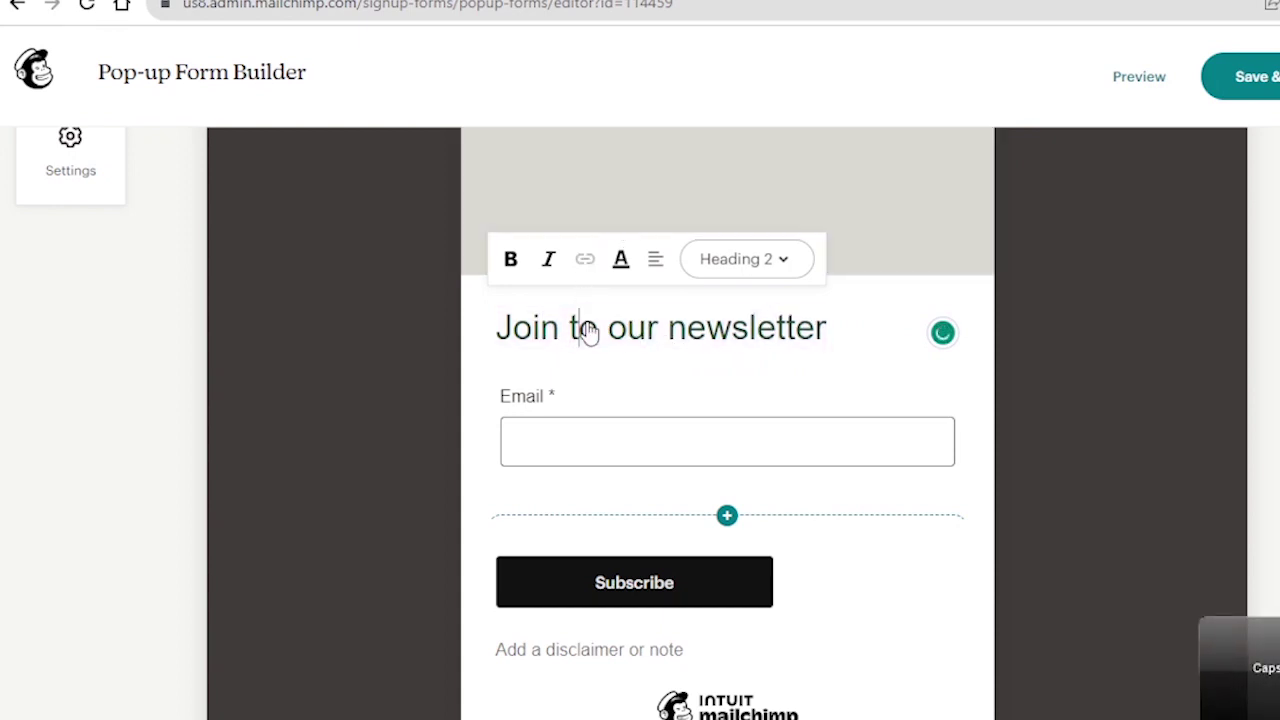
double_click(590, 333)
key(BackSpace)
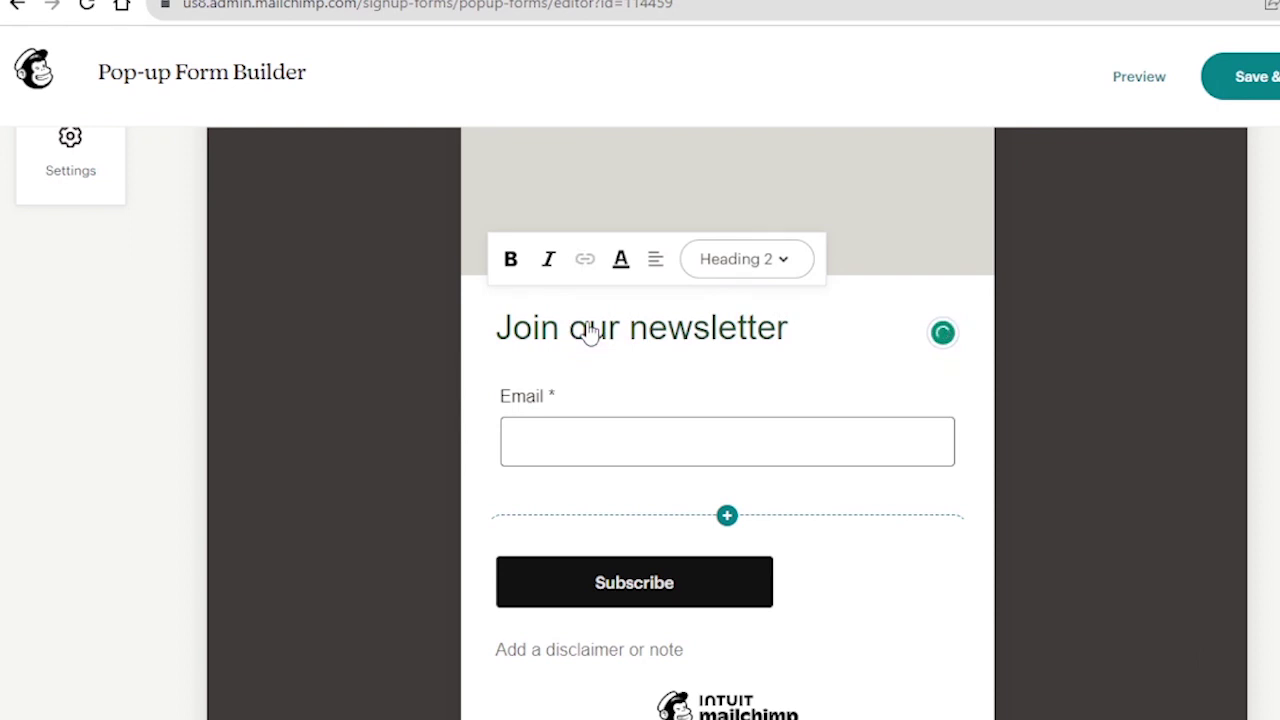
- Add a First Name field below the Email field
scroll(590, 333, down, 3)
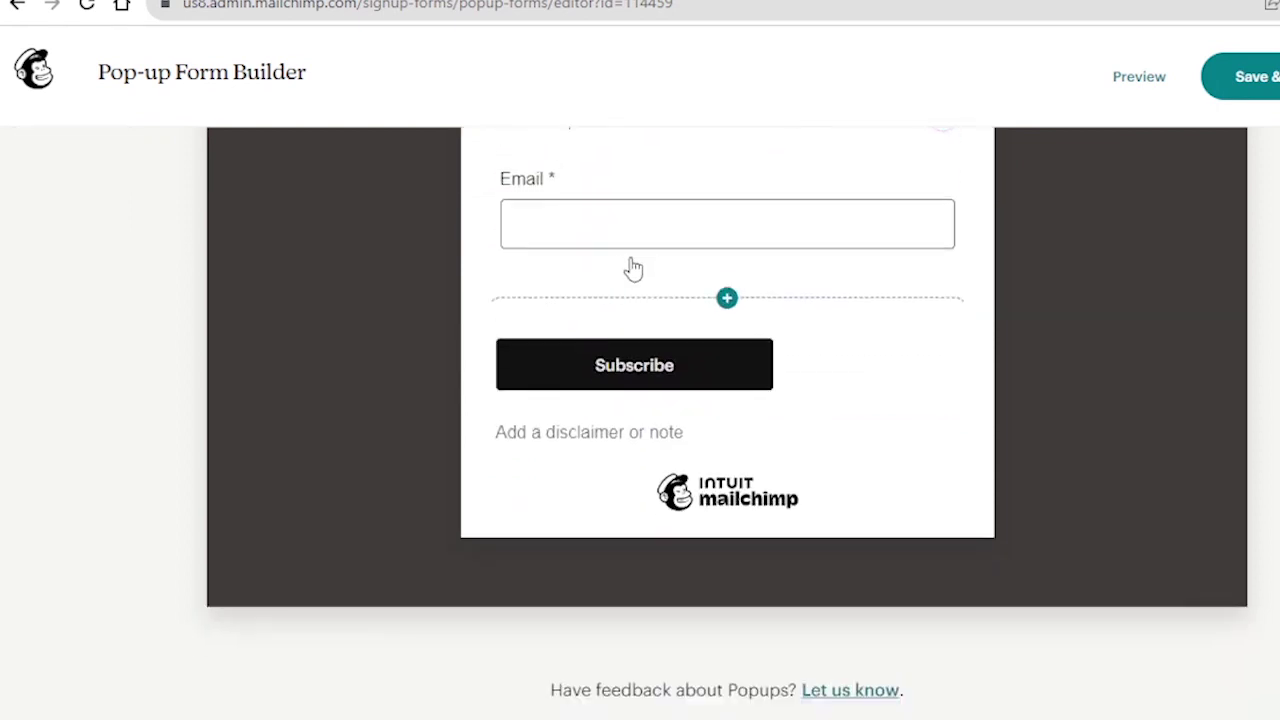
click(727, 298)
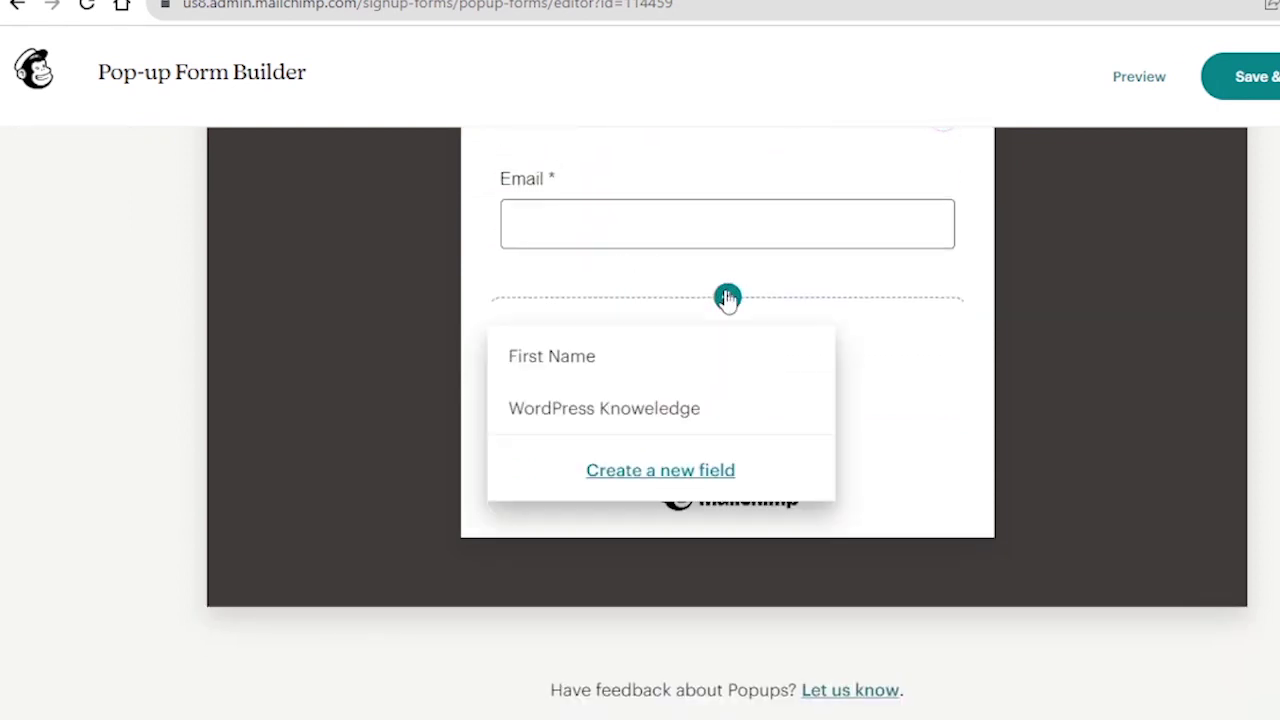
click(614, 354)
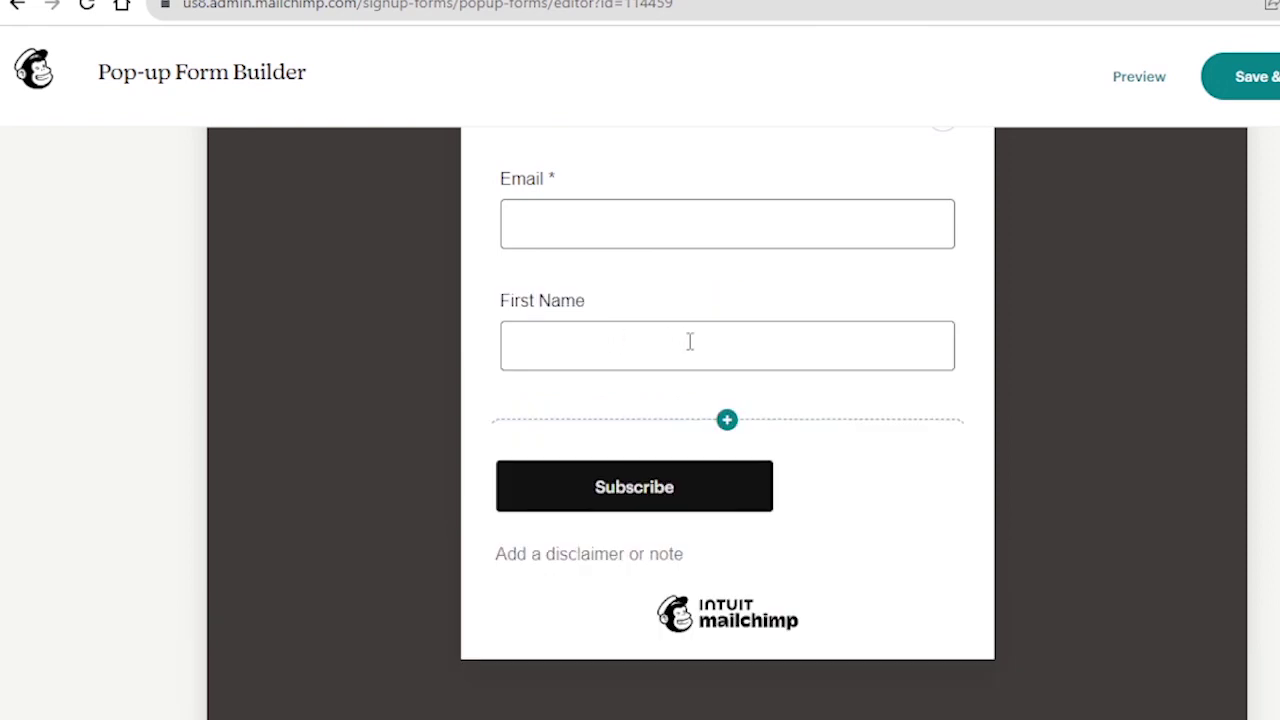
scroll(690, 342, down, 1)
click(727, 313)
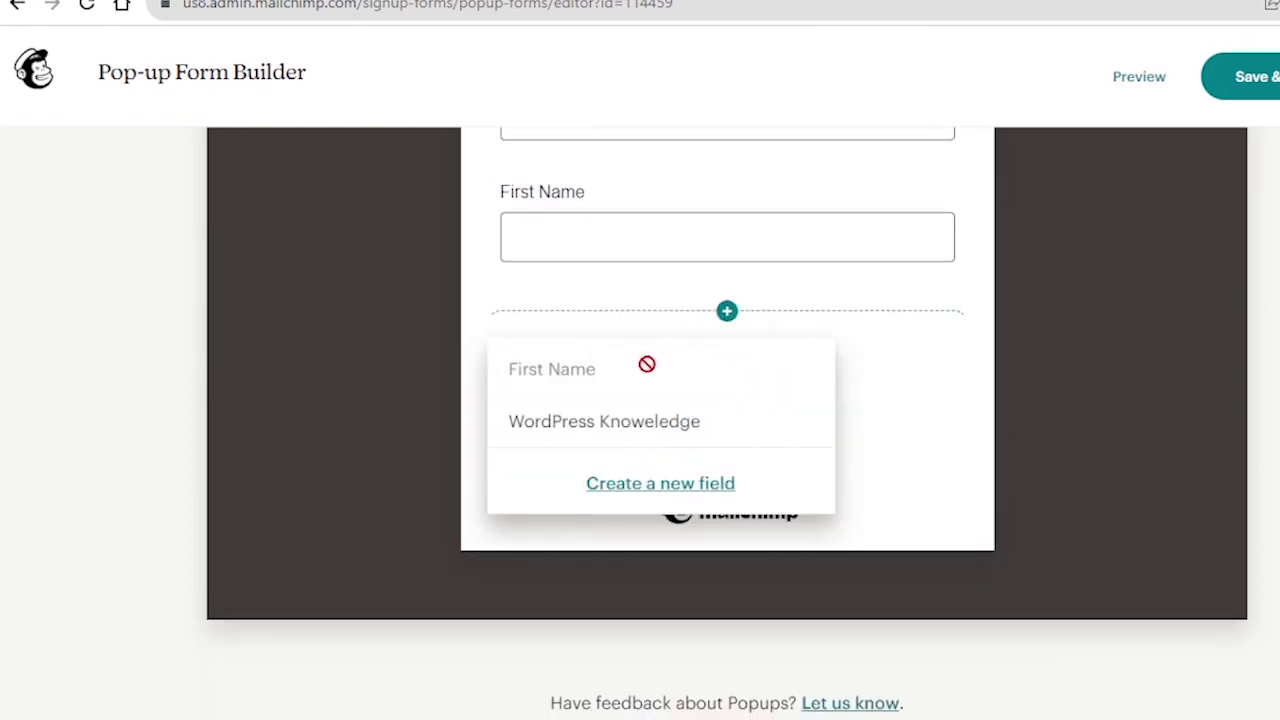
click(690, 484)
scroll(575, 242, down, 1)
scroll(296, 415, up, 3)
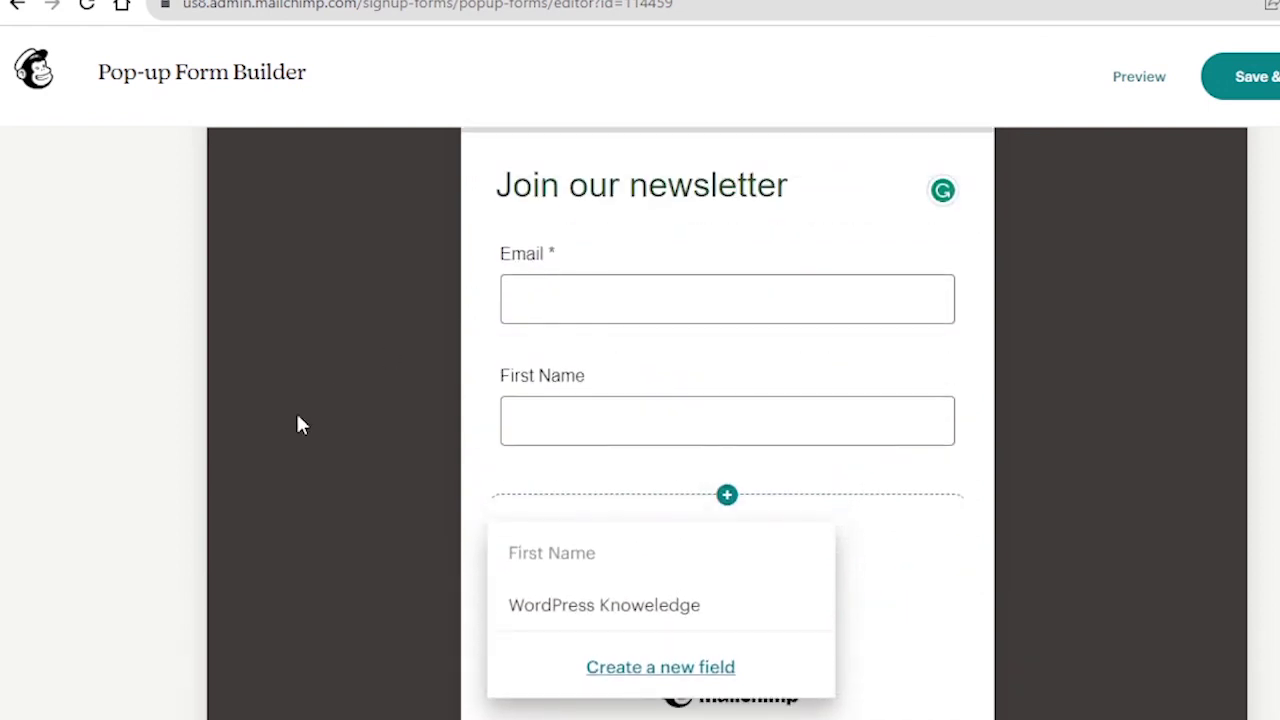
click(322, 395)
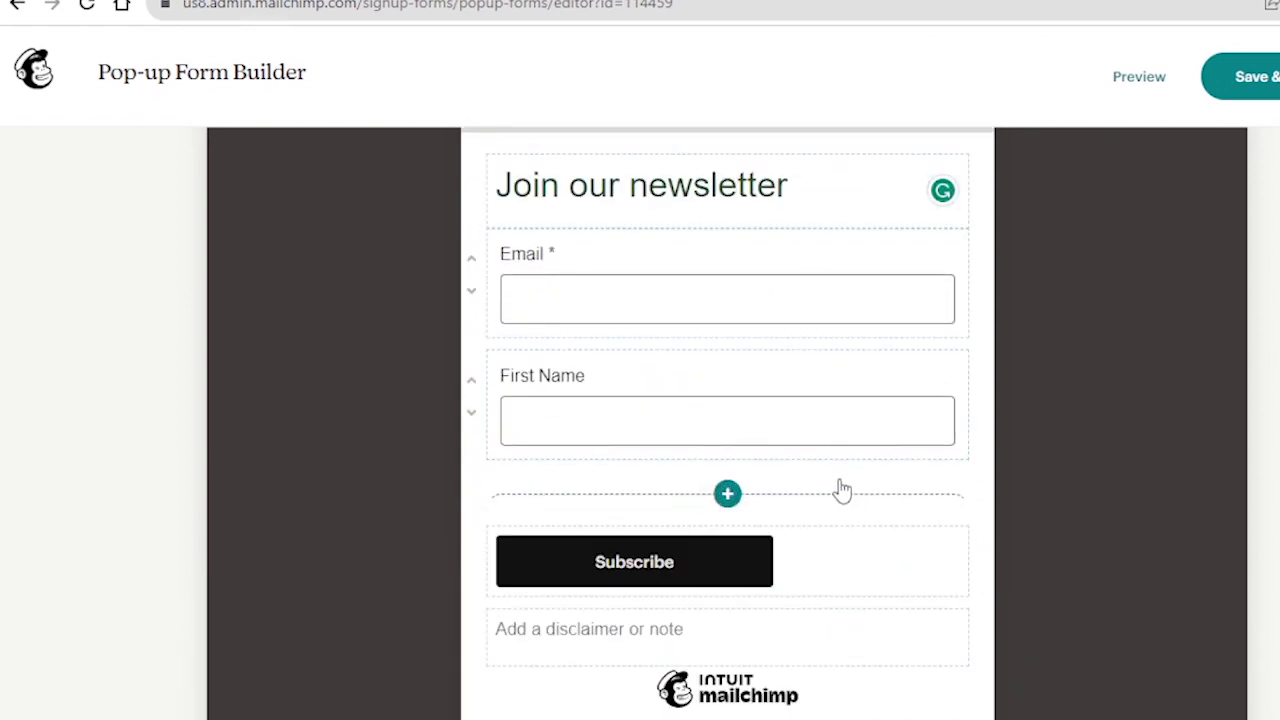
- Set the Subscribe button alignment to Center
scroll(846, 486, down, 2)
scroll(660, 534, up, 3)
scroll(670, 532, down, 3)
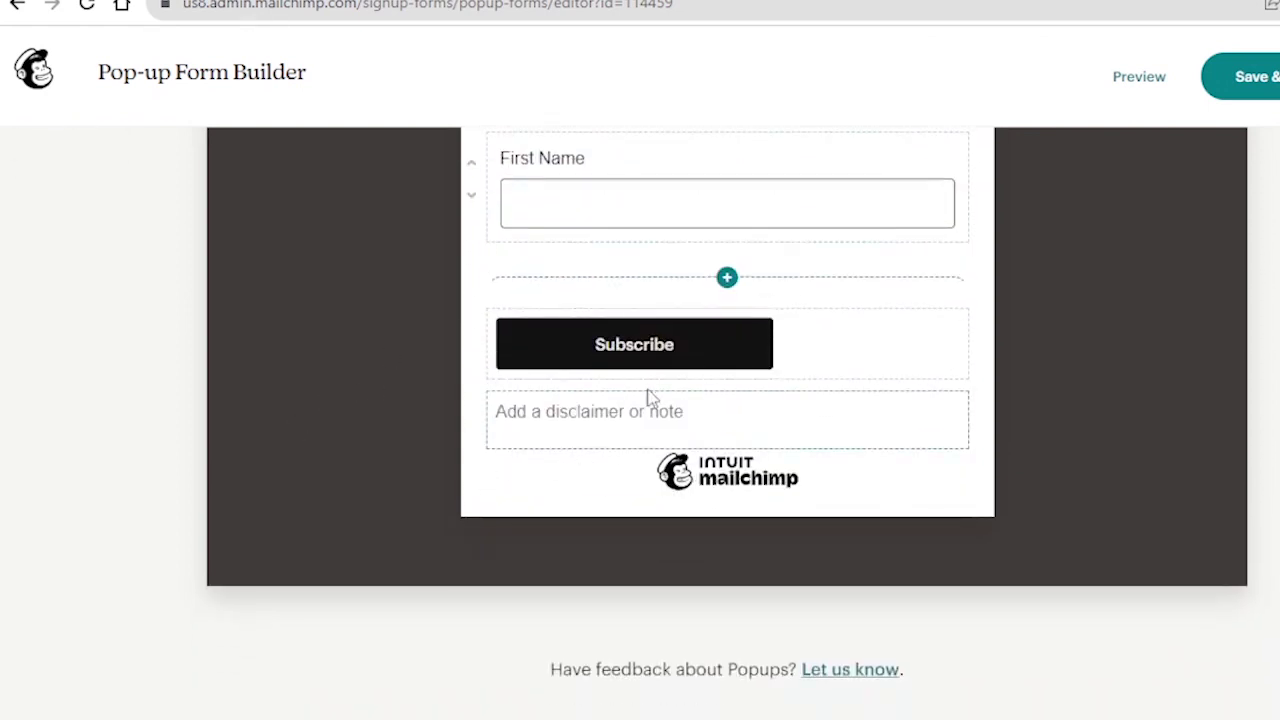
click(672, 346)
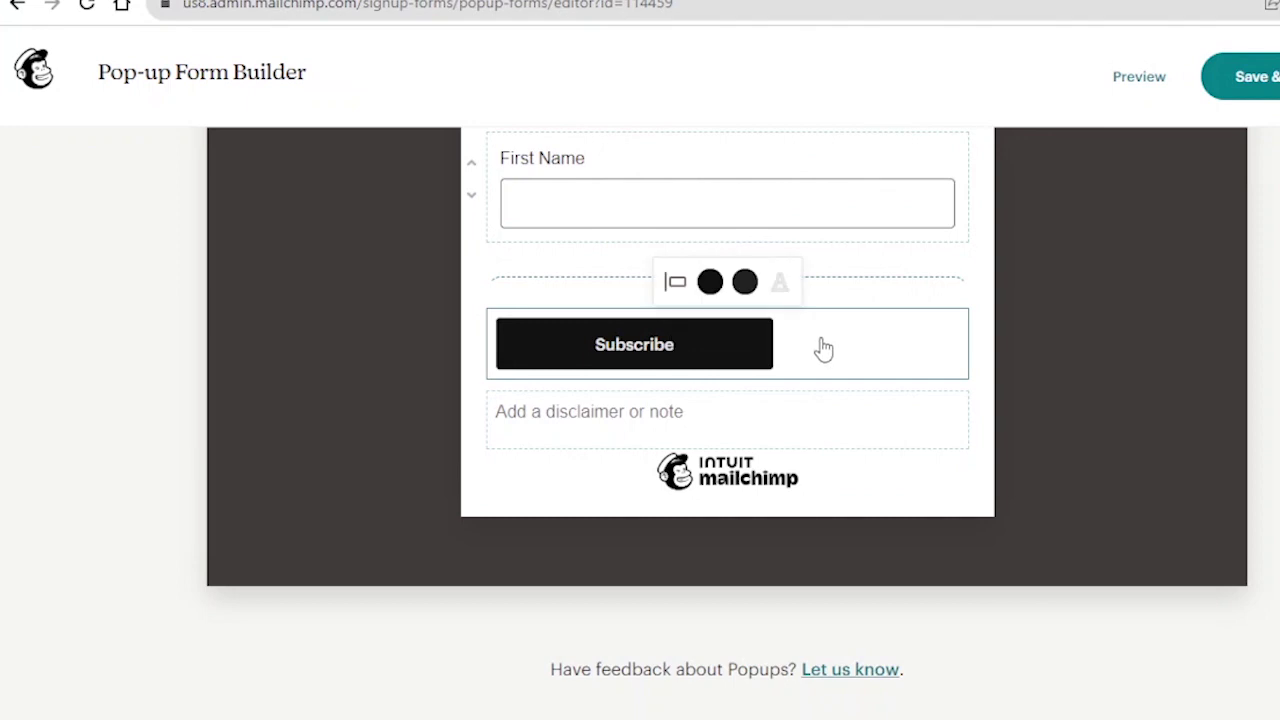
click(677, 283)
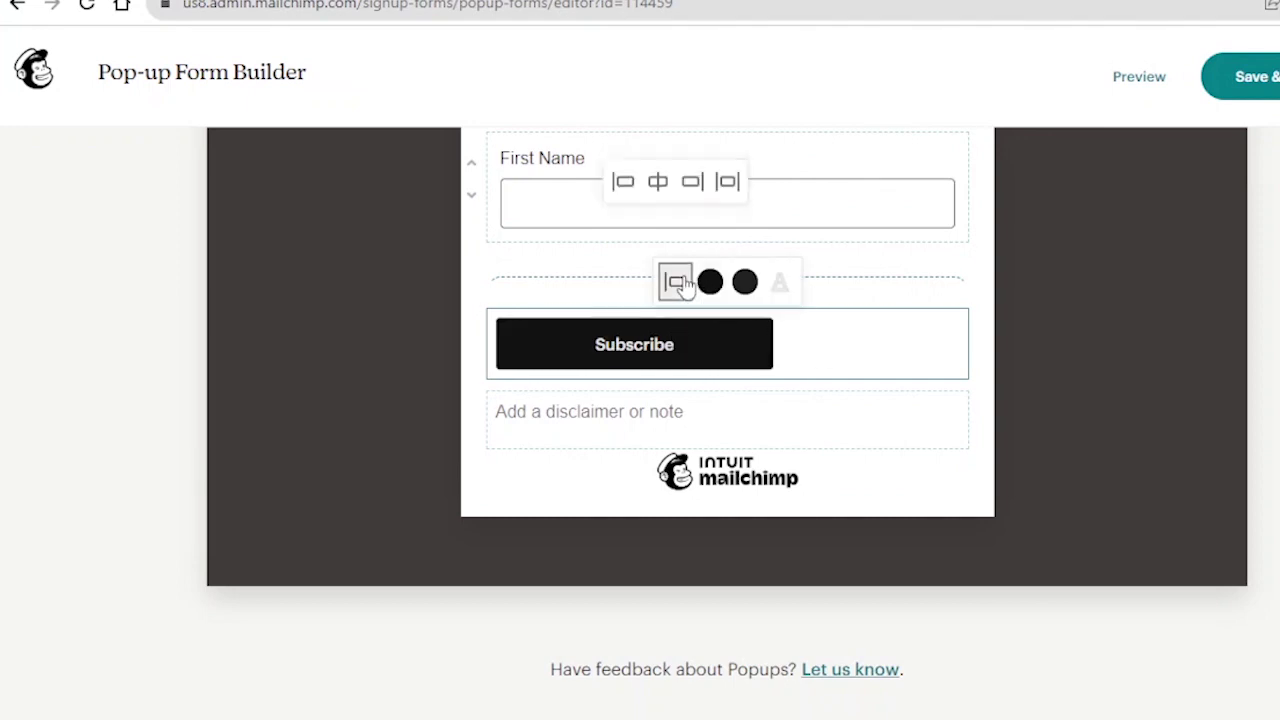
click(660, 184)
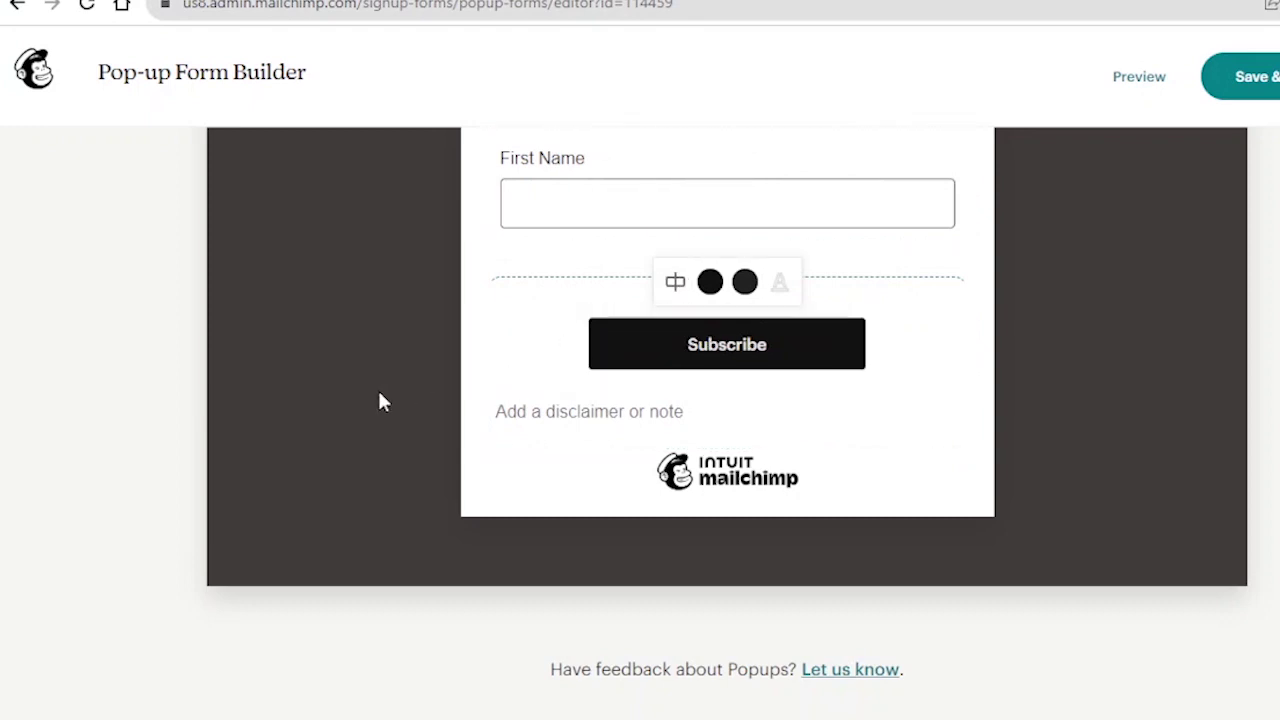
scroll(649, 432, up, 2)
scroll(649, 425, down, 2)
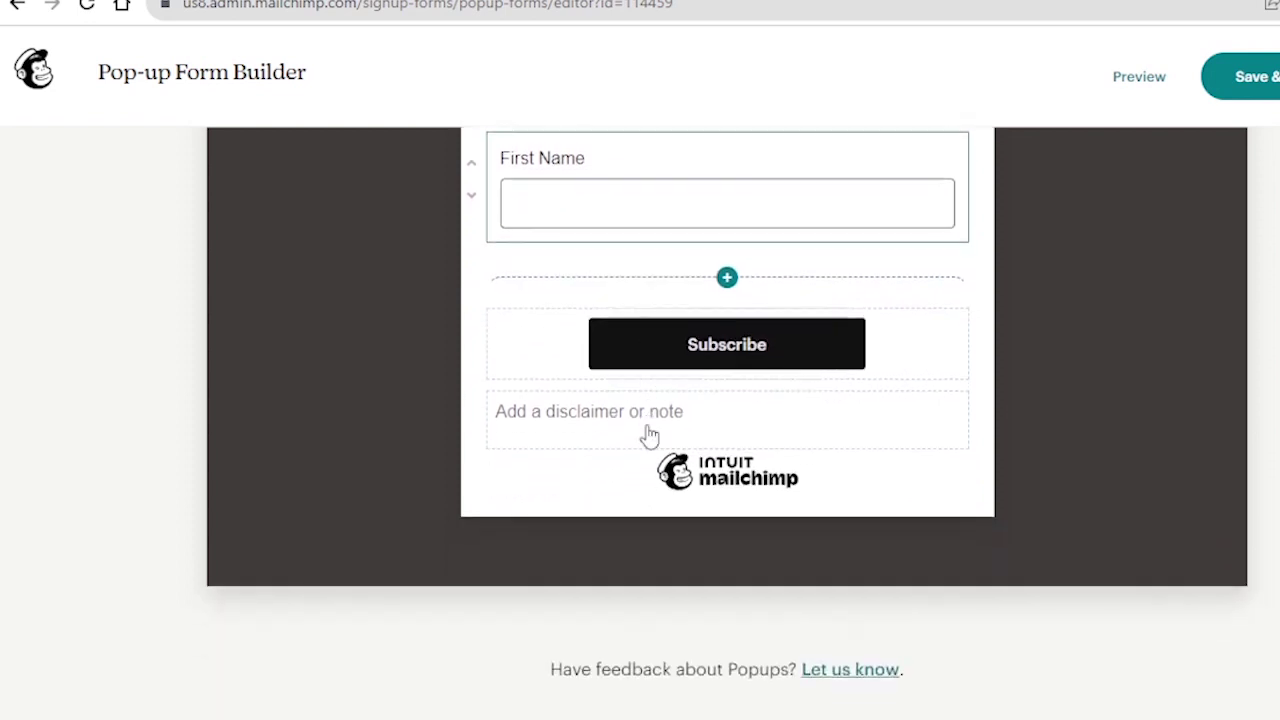
- Write 'We won't publish your email address to third parties' below the Subscribe button
click(631, 427)
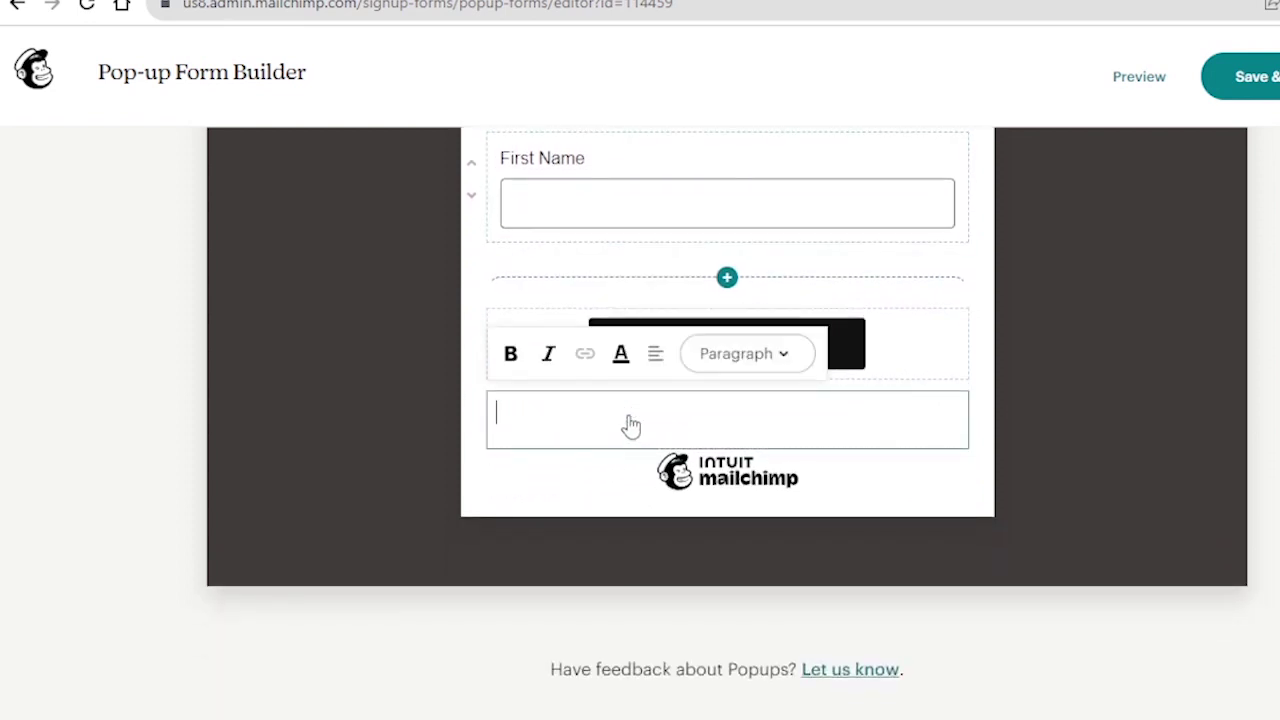
text(We wo)
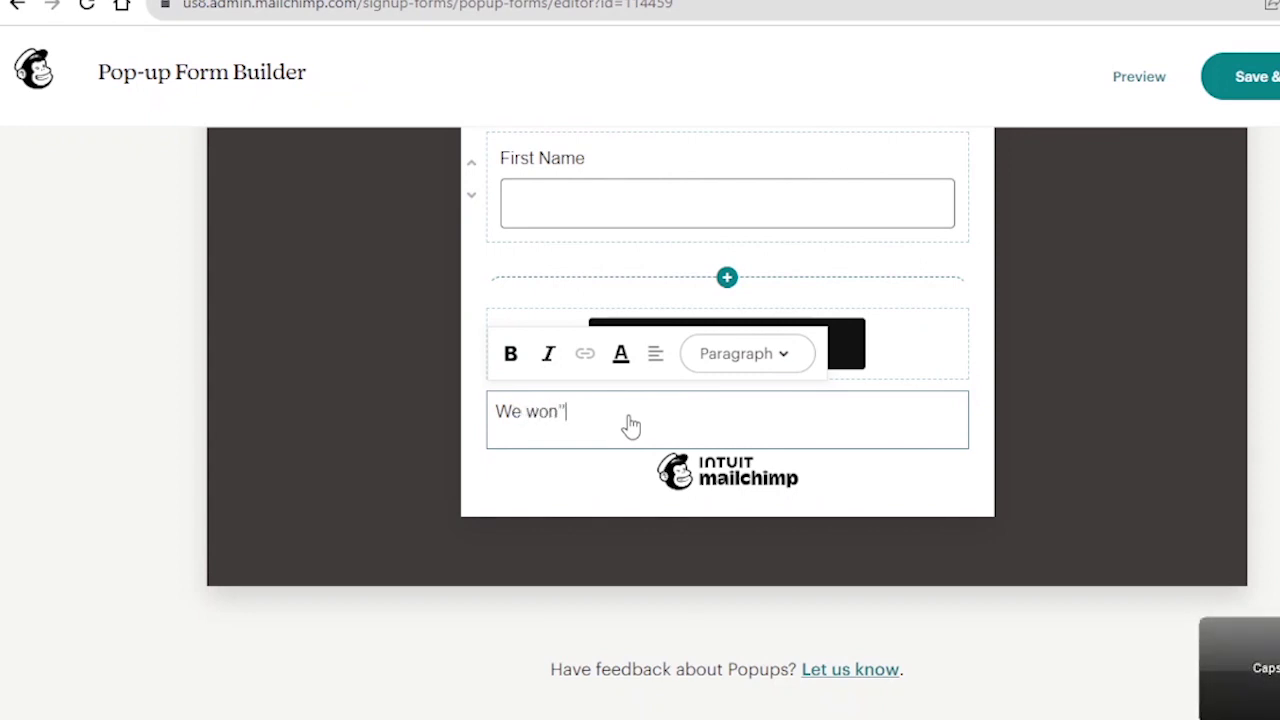
text(n''t publish your email address to third parties.)
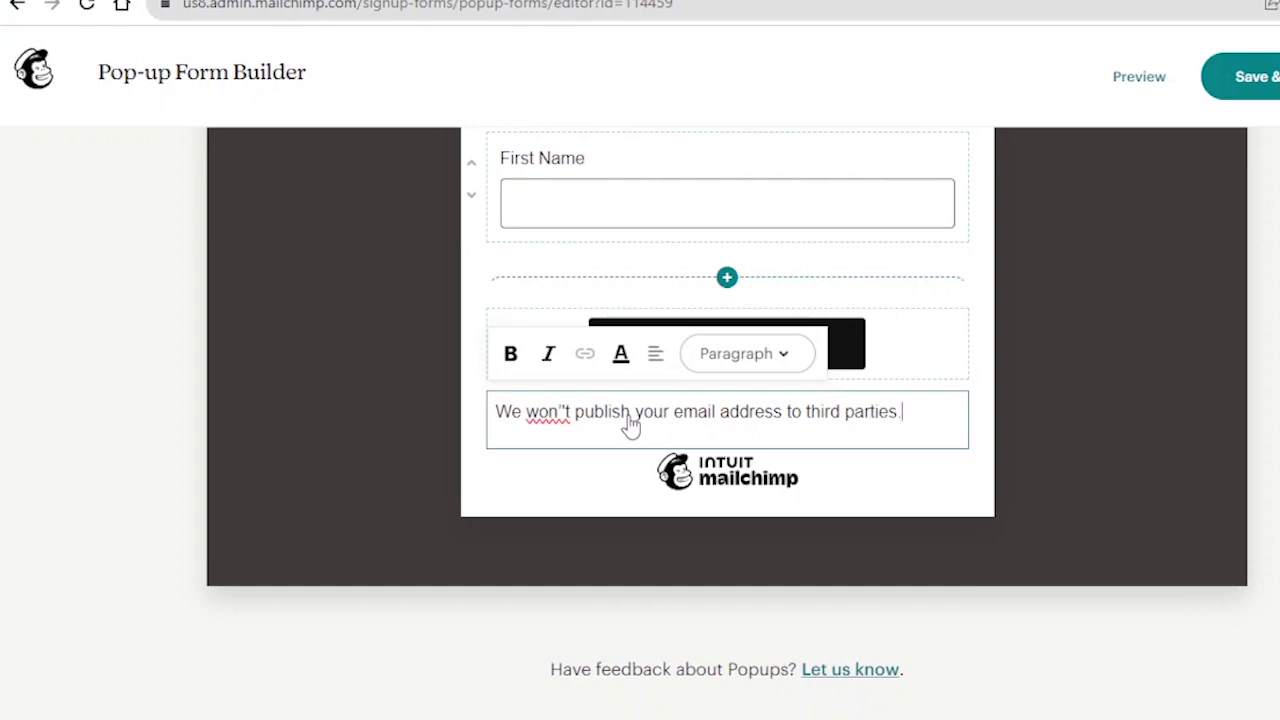
scroll(630, 425, up, 3)
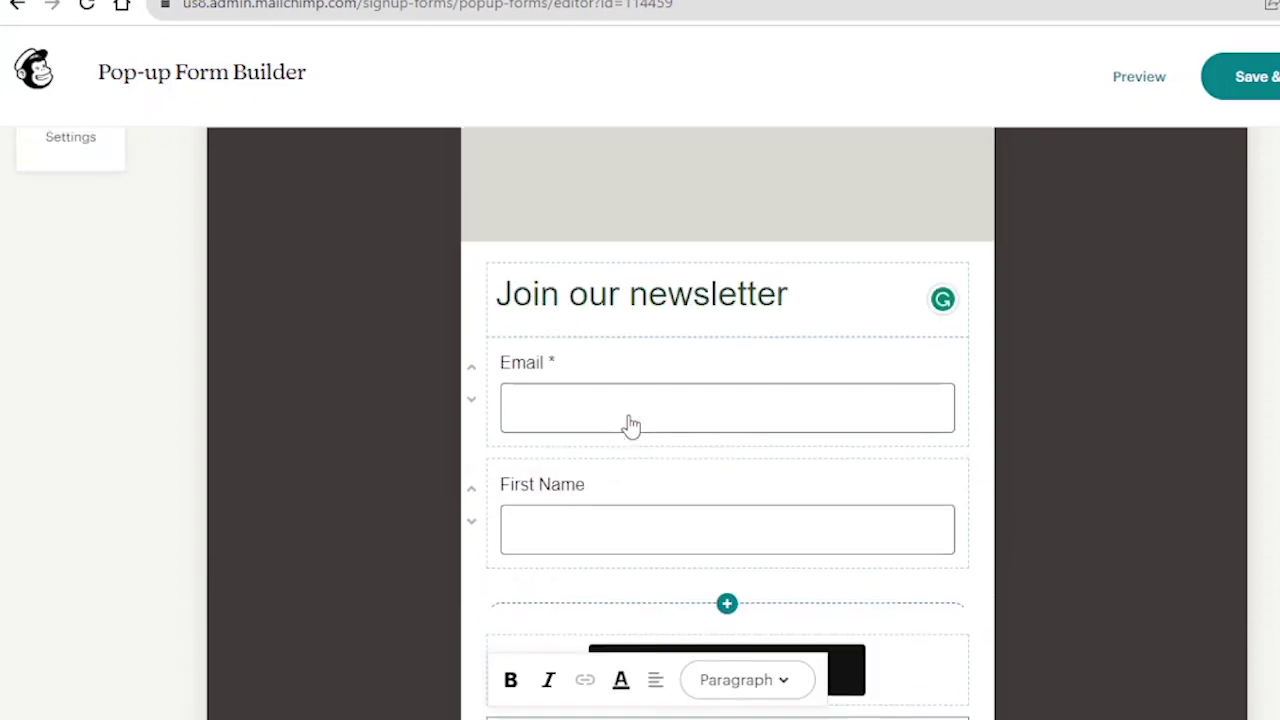
scroll(628, 423, down, 3)
scroll(600, 350, up, 2)
scroll(590, 300, up, 2)
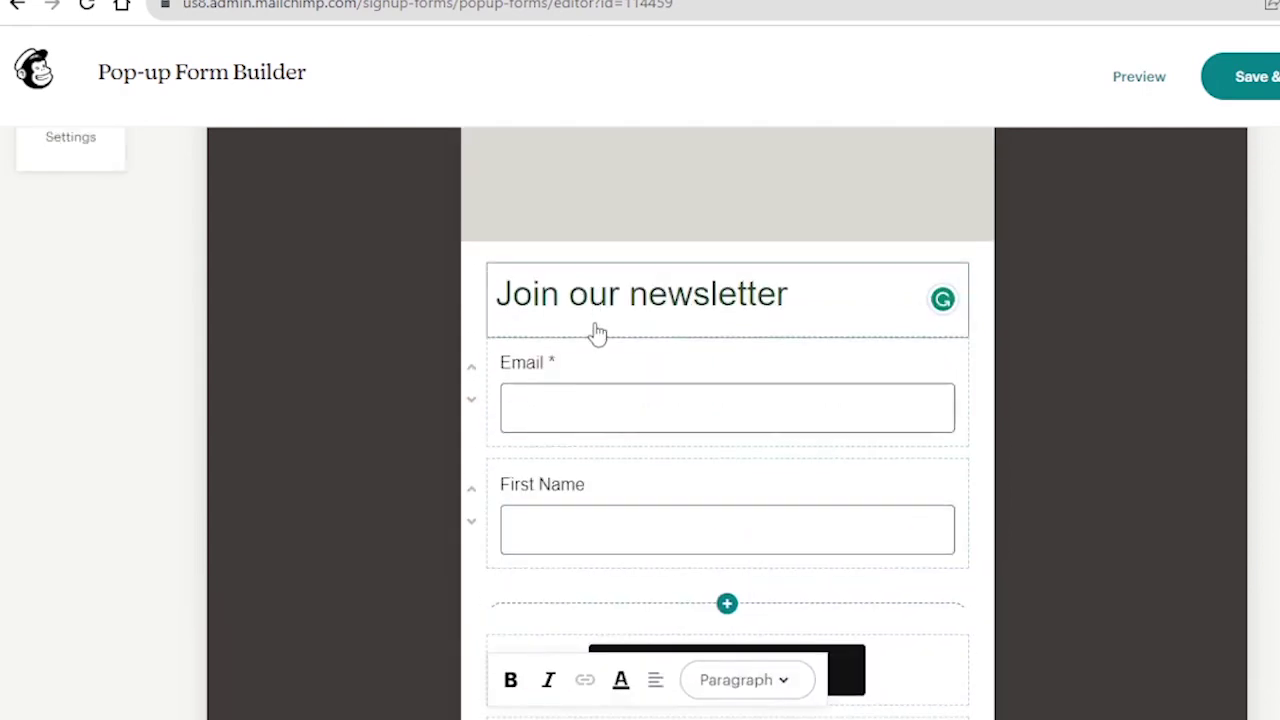
scroll(600, 332, down, 1)
scroll(603, 340, up, 2)
scroll(560, 488, up, 1)
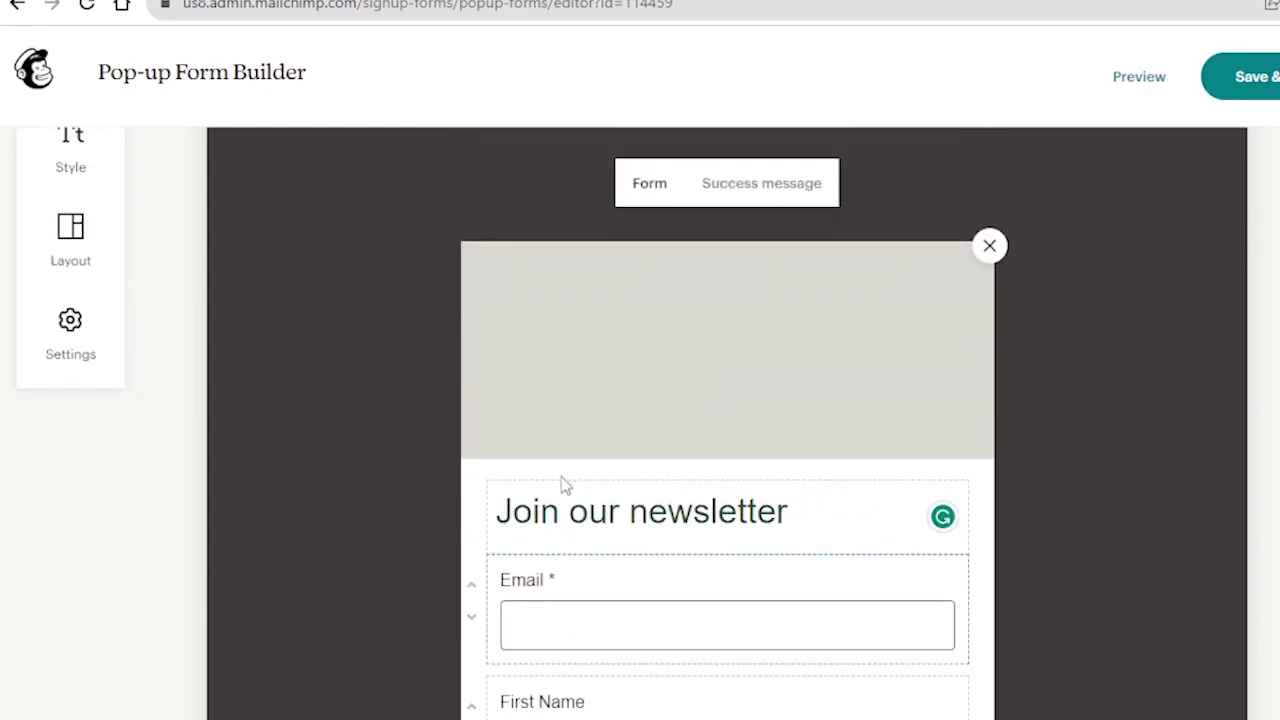
scroll(563, 483, down, 2)
scroll(563, 483, down, 3)
scroll(623, 409, up, 3)
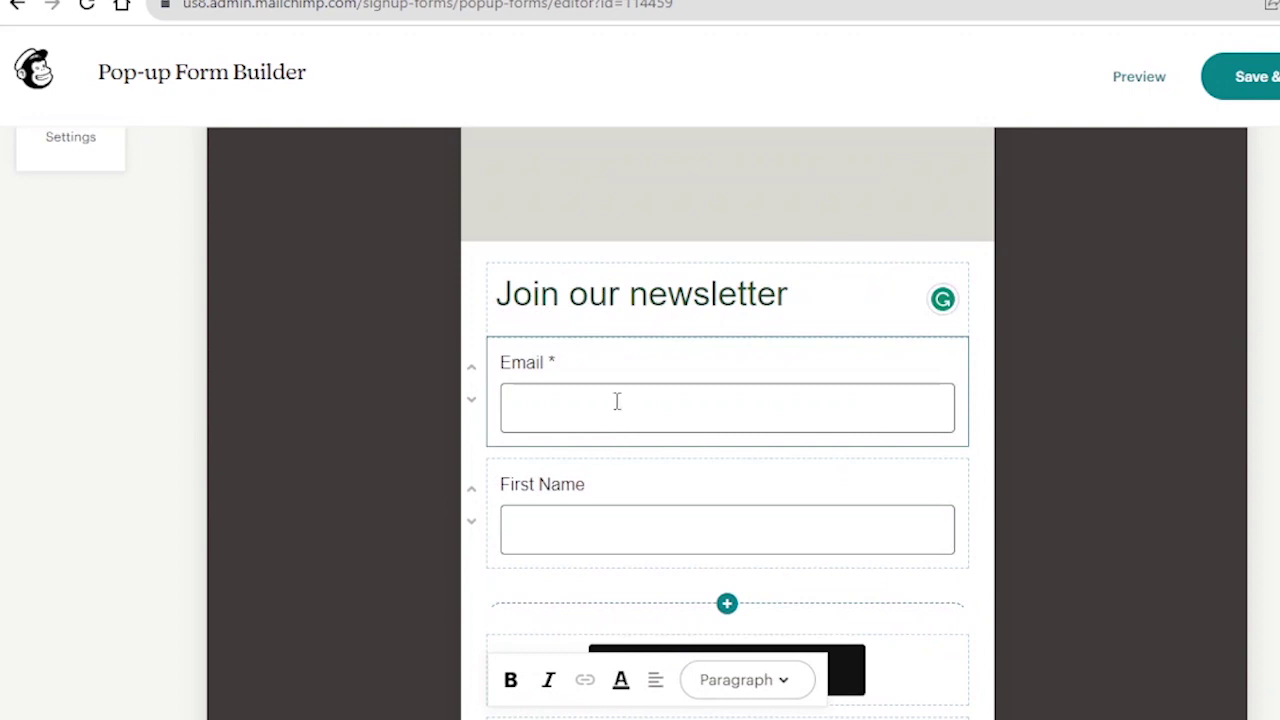
click(617, 401)
click(546, 514)
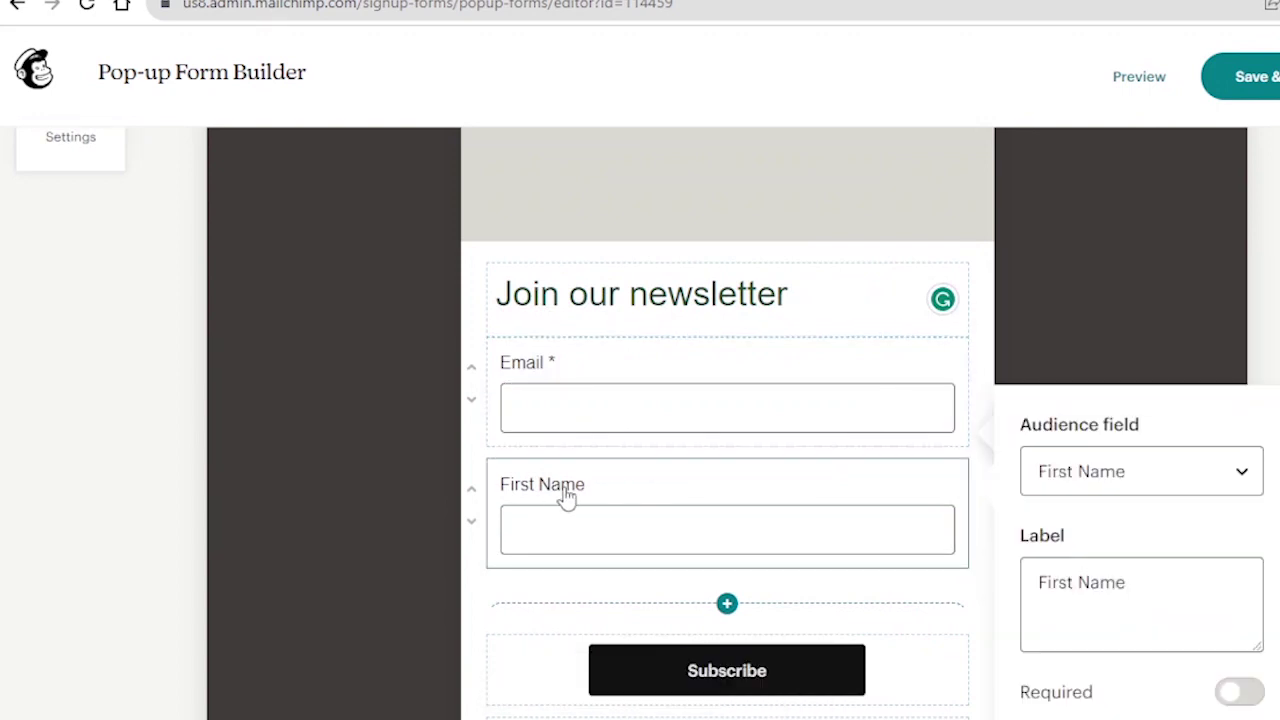
scroll(566, 497, up, 2)
scroll(591, 483, down, 2)
scroll(593, 486, down, 2)
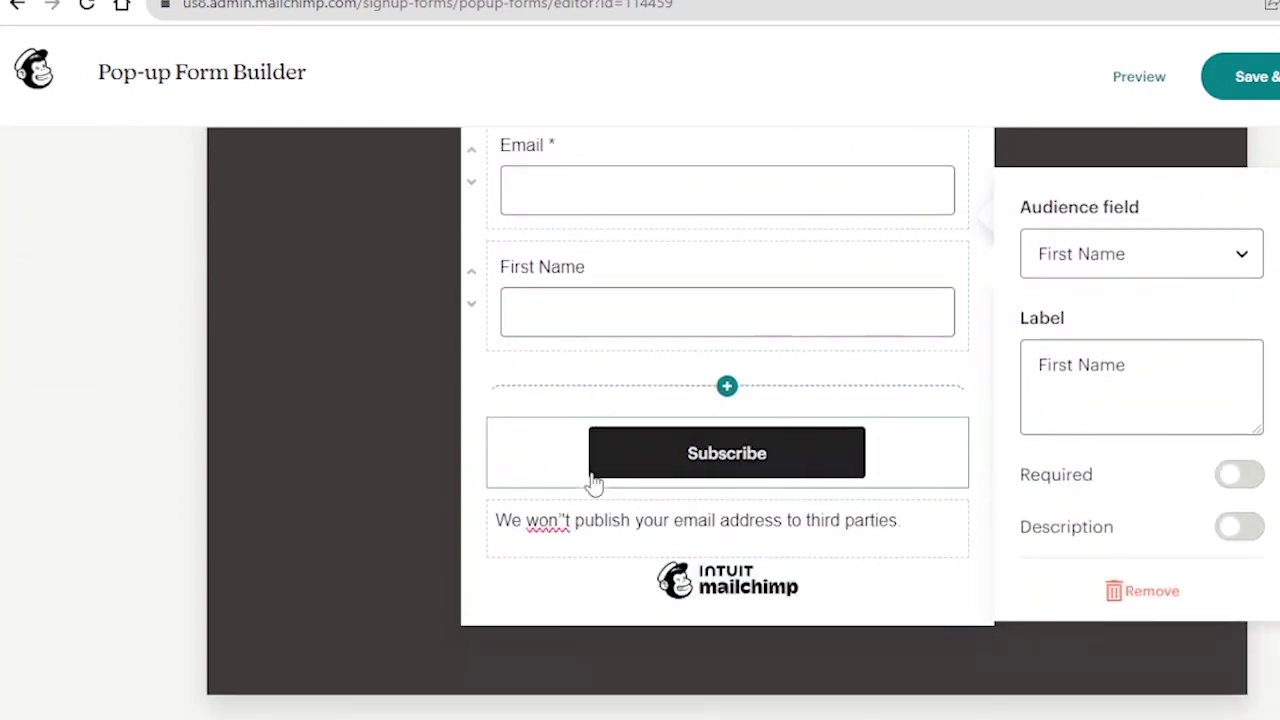
click(1070, 375)
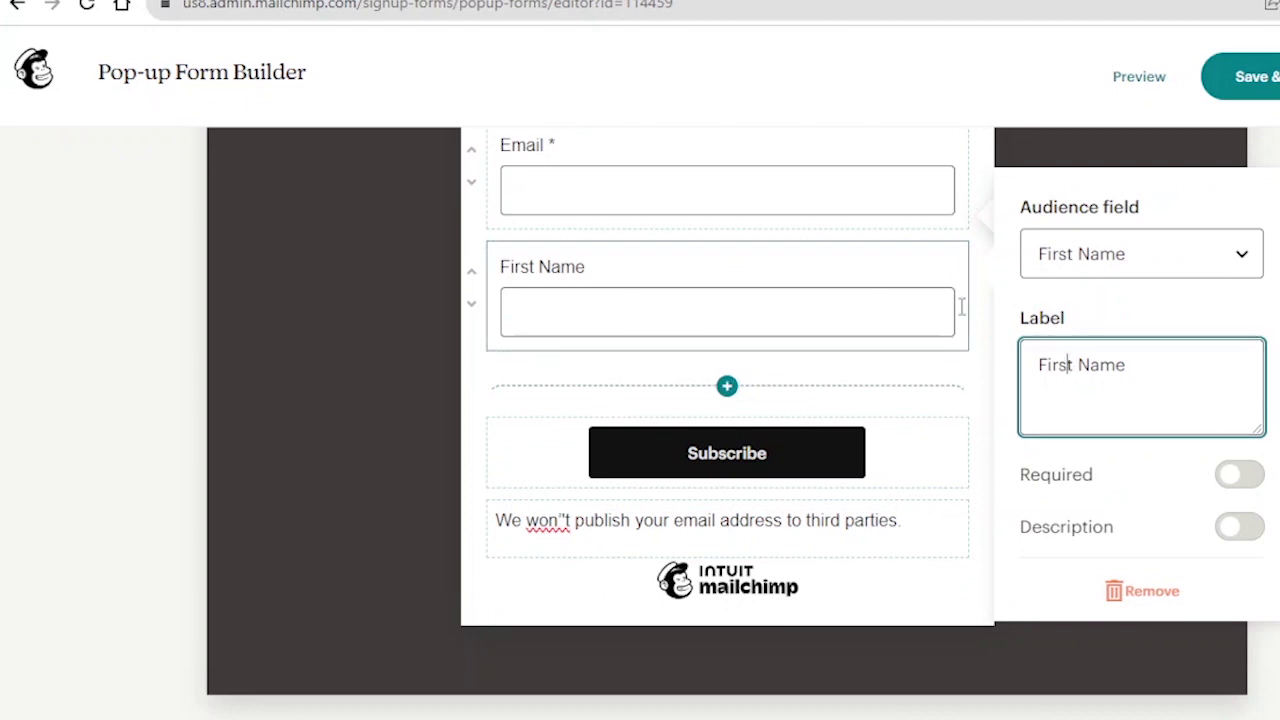
click(1076, 257)
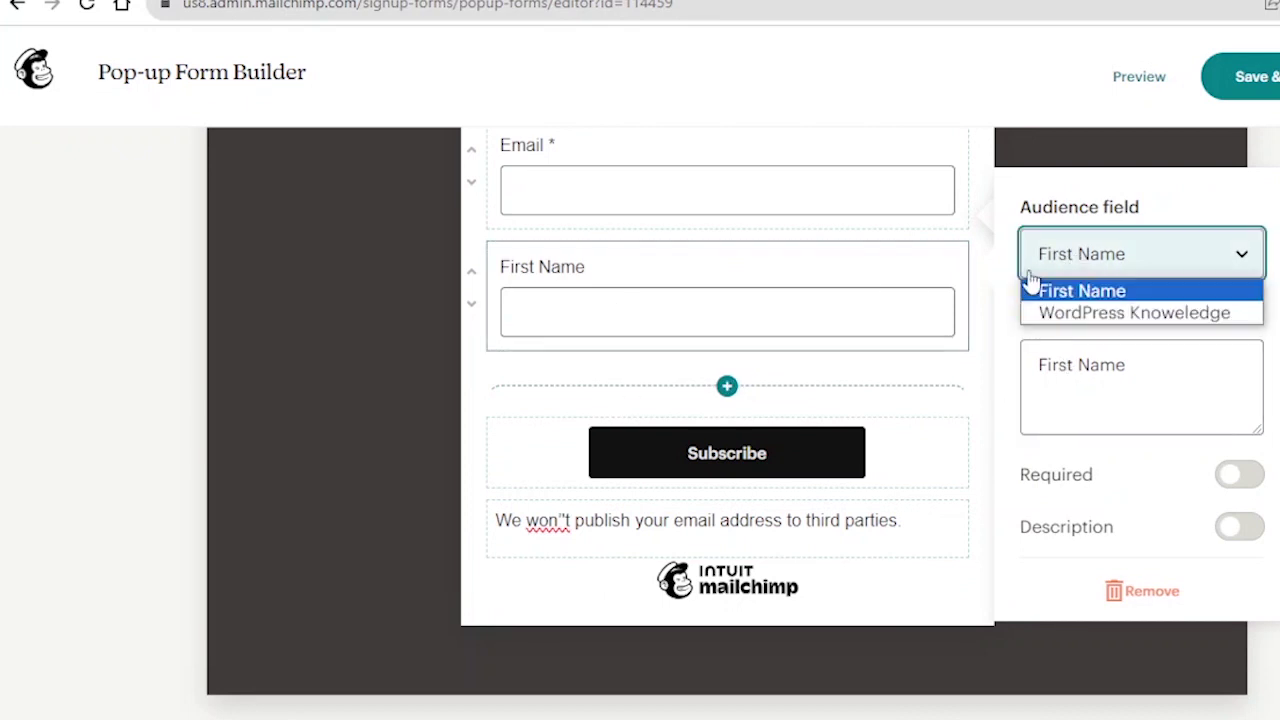
click(1008, 303)
scroll(1000, 300, up, 5)
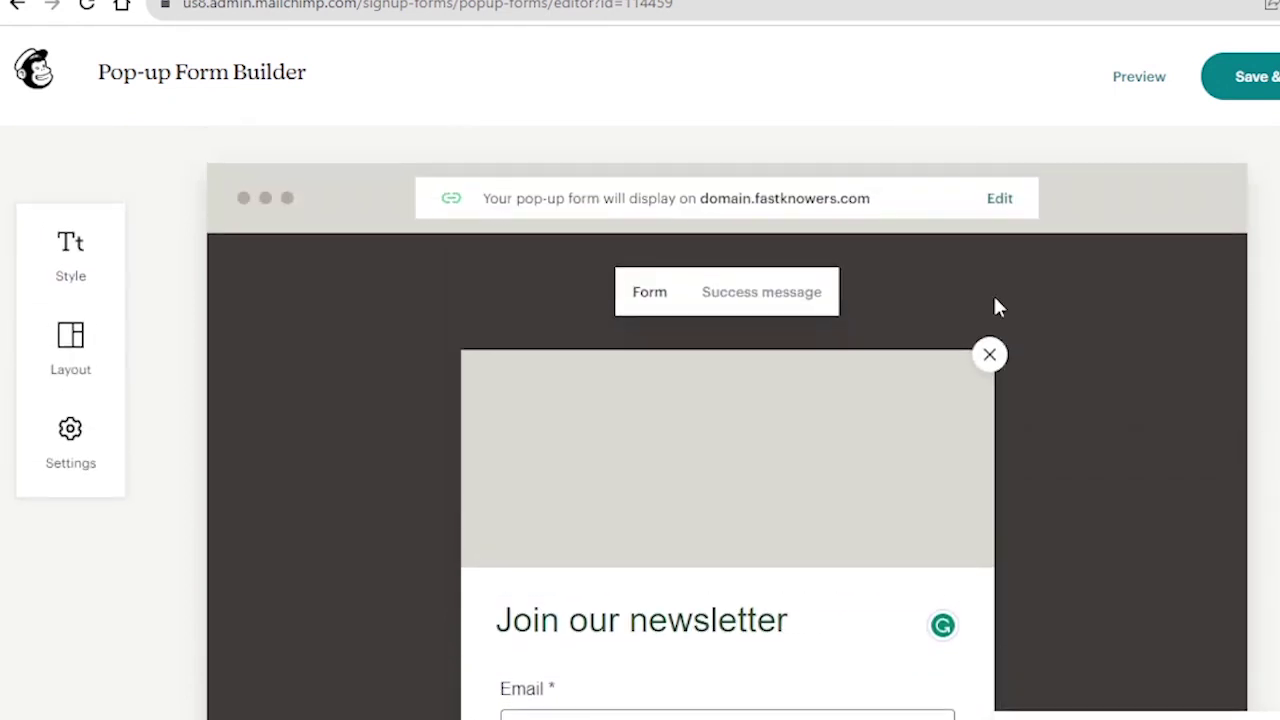
- Choose the plain 'Subscribe to our newsletter' pop-up layout with no top image
click(88, 352)
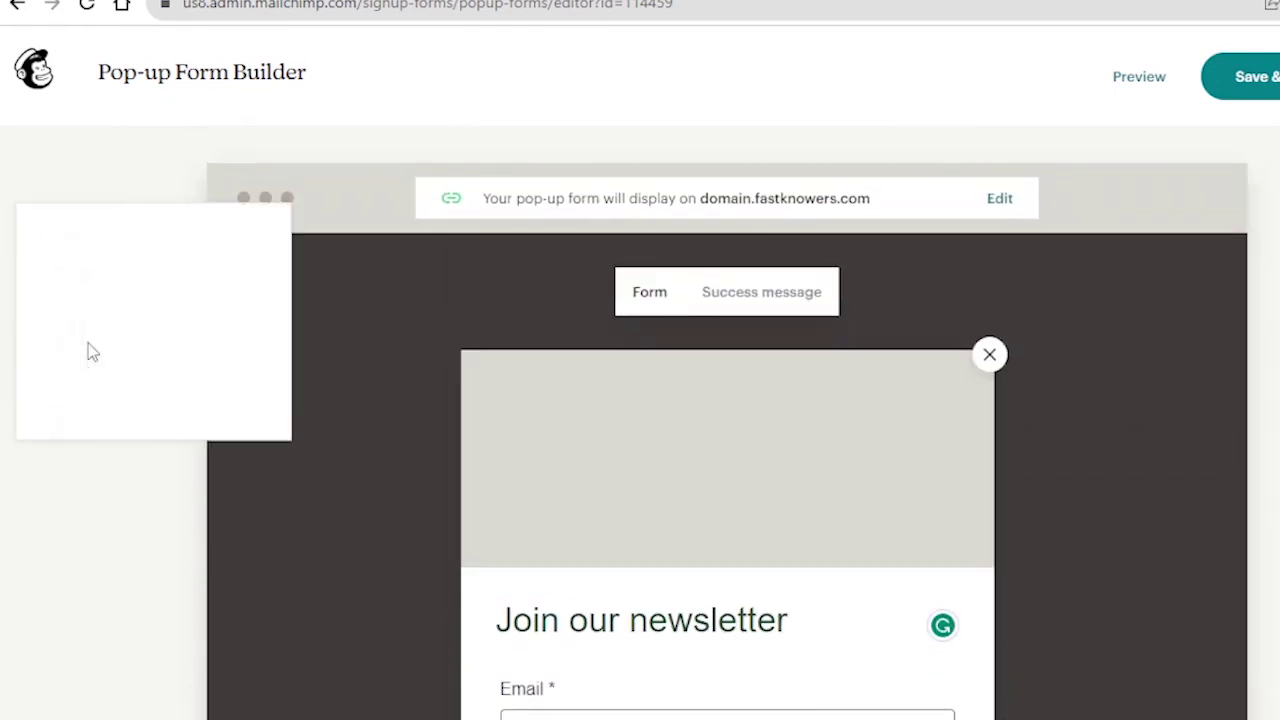
scroll(288, 357, down, 2)
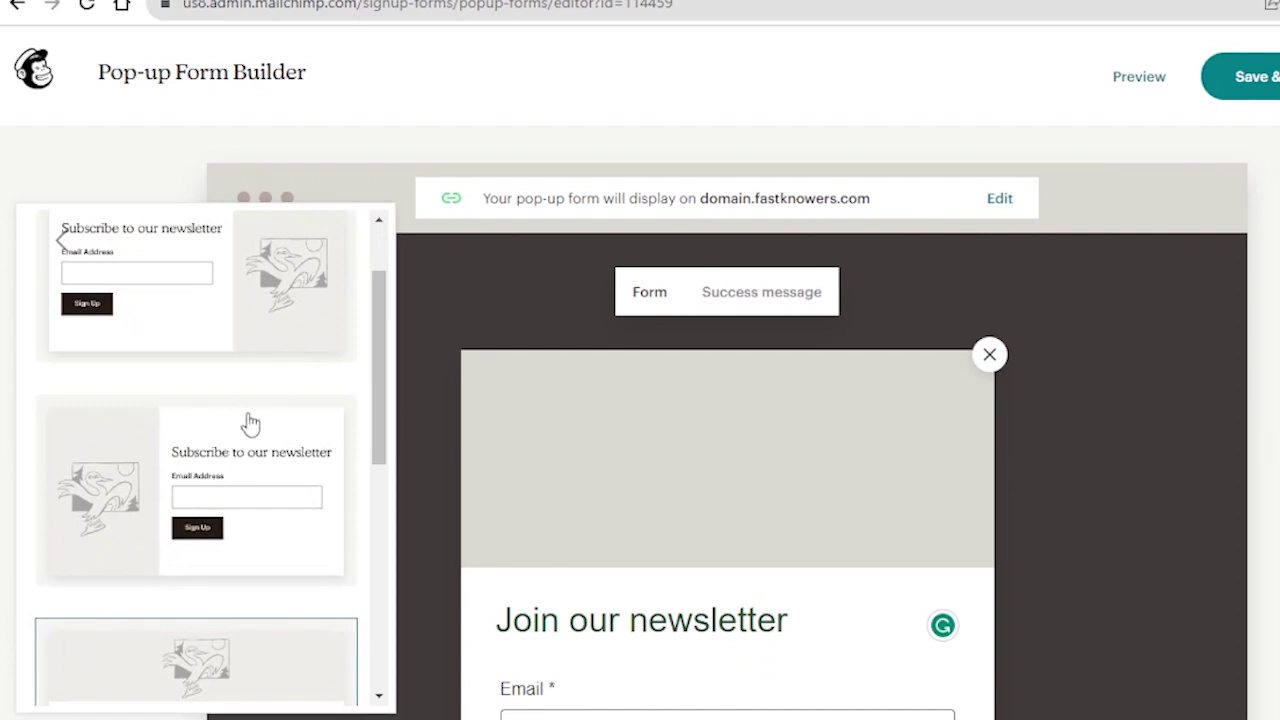
scroll(211, 446, down, 5)
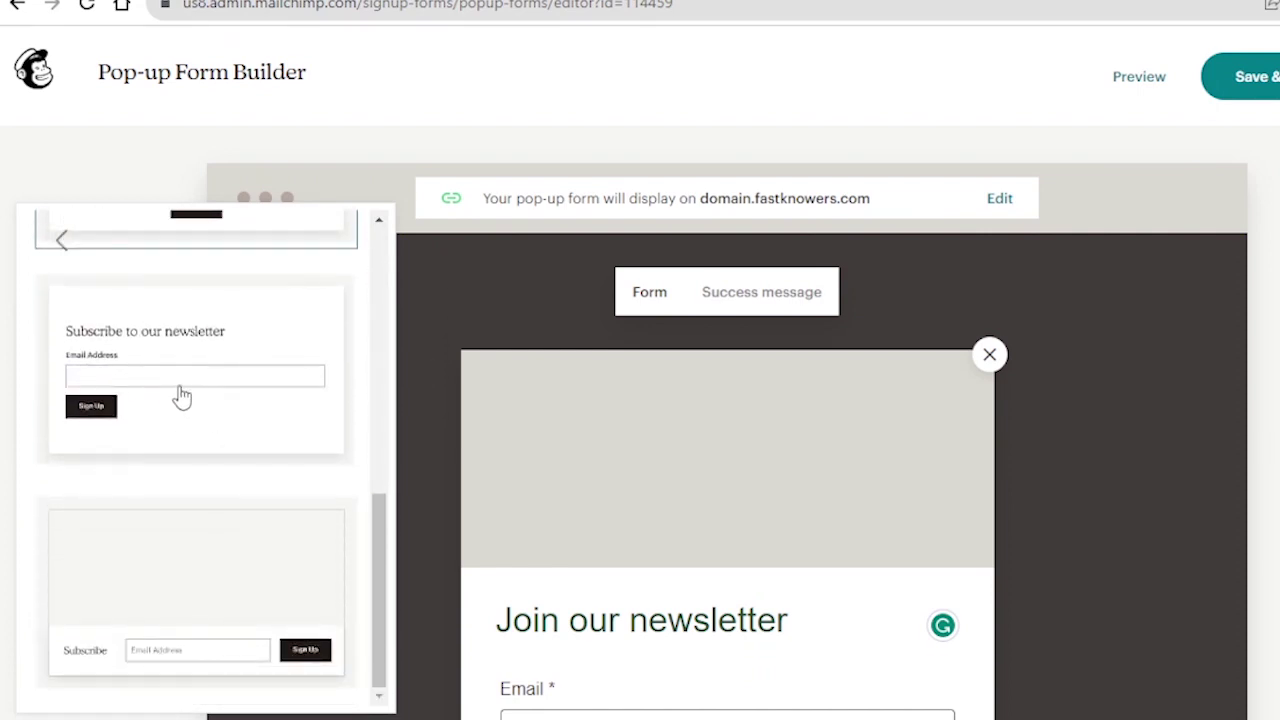
click(165, 355)
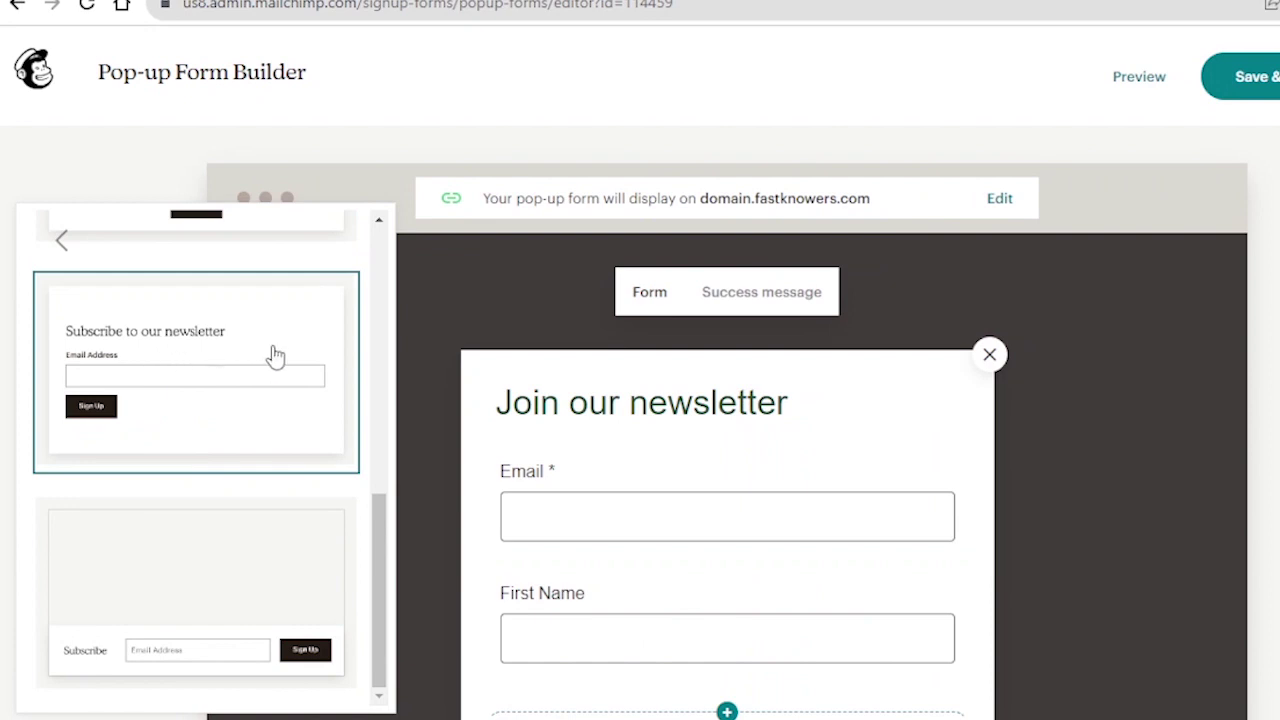
scroll(660, 435, down, 2)
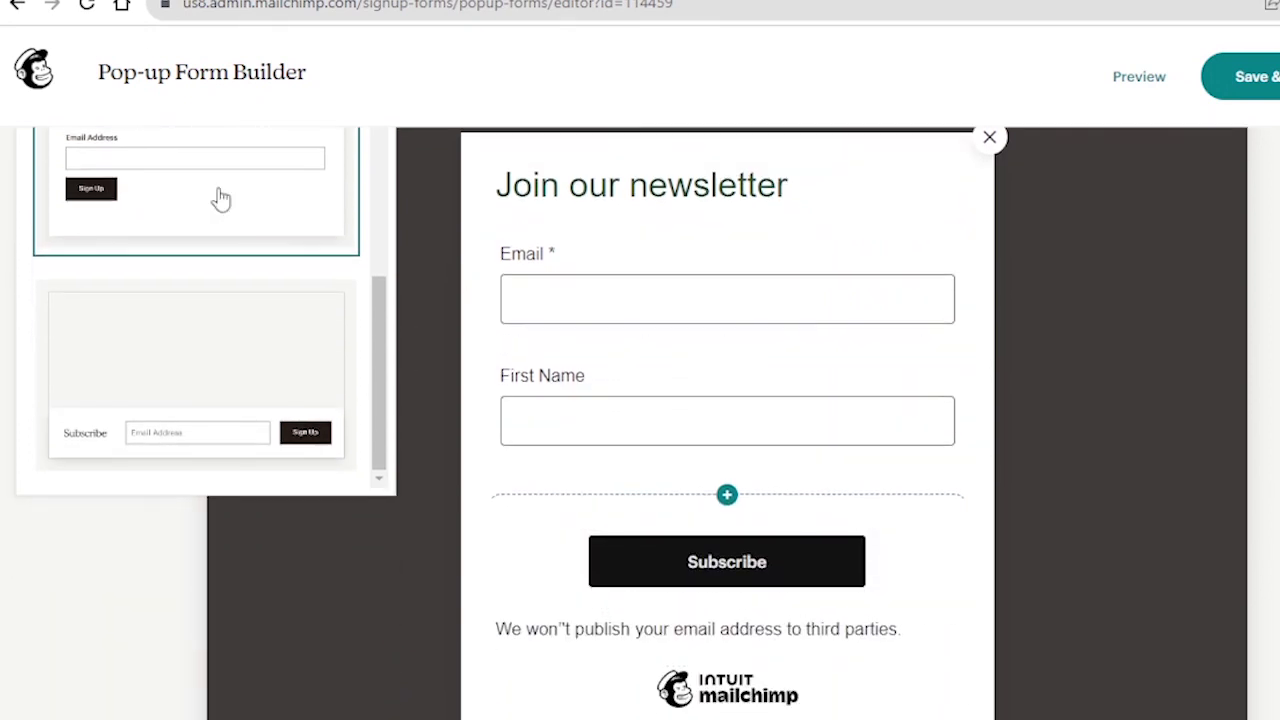
scroll(186, 289, up, 3)
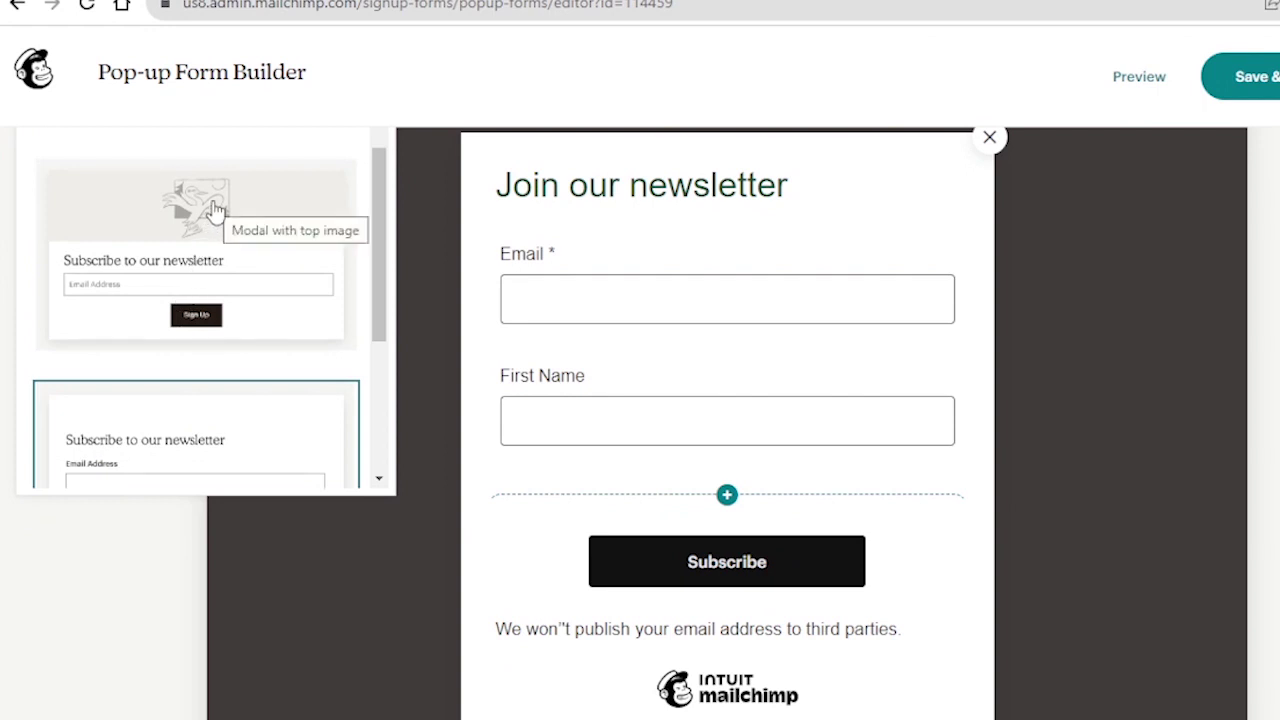
scroll(214, 210, up, 1)
scroll(184, 303, up, 1)
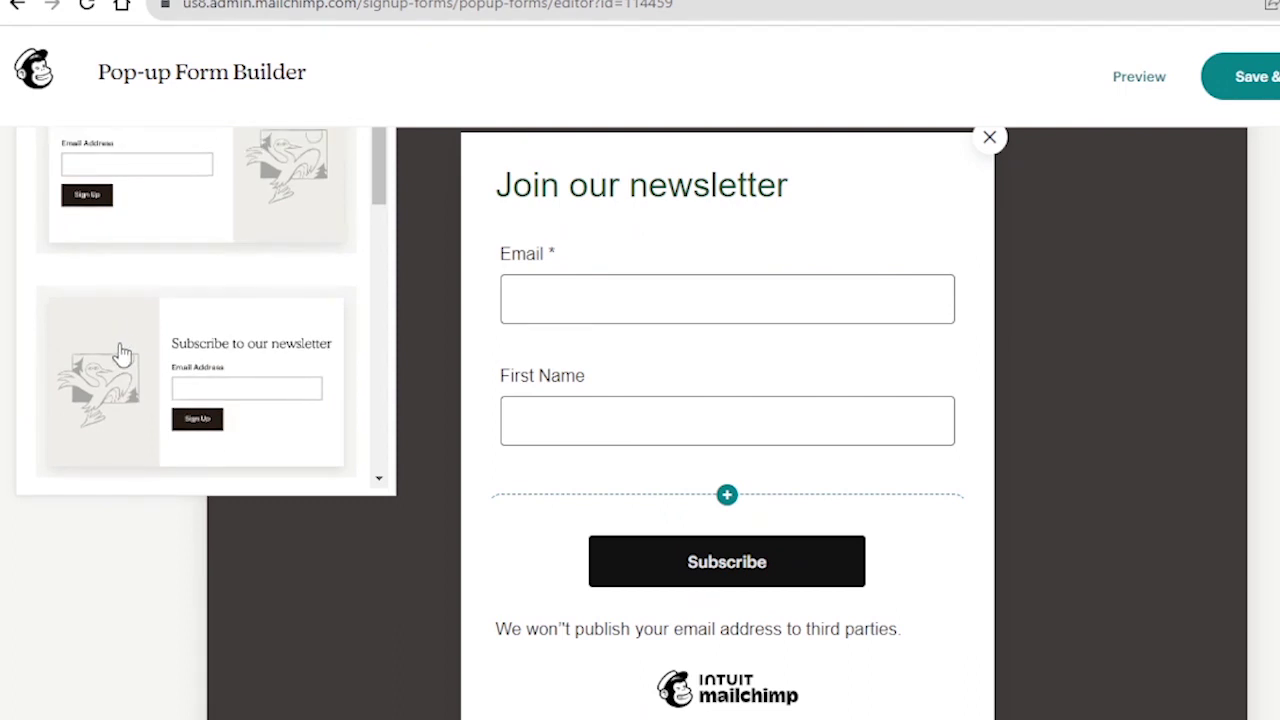
scroll(189, 323, up, 2)
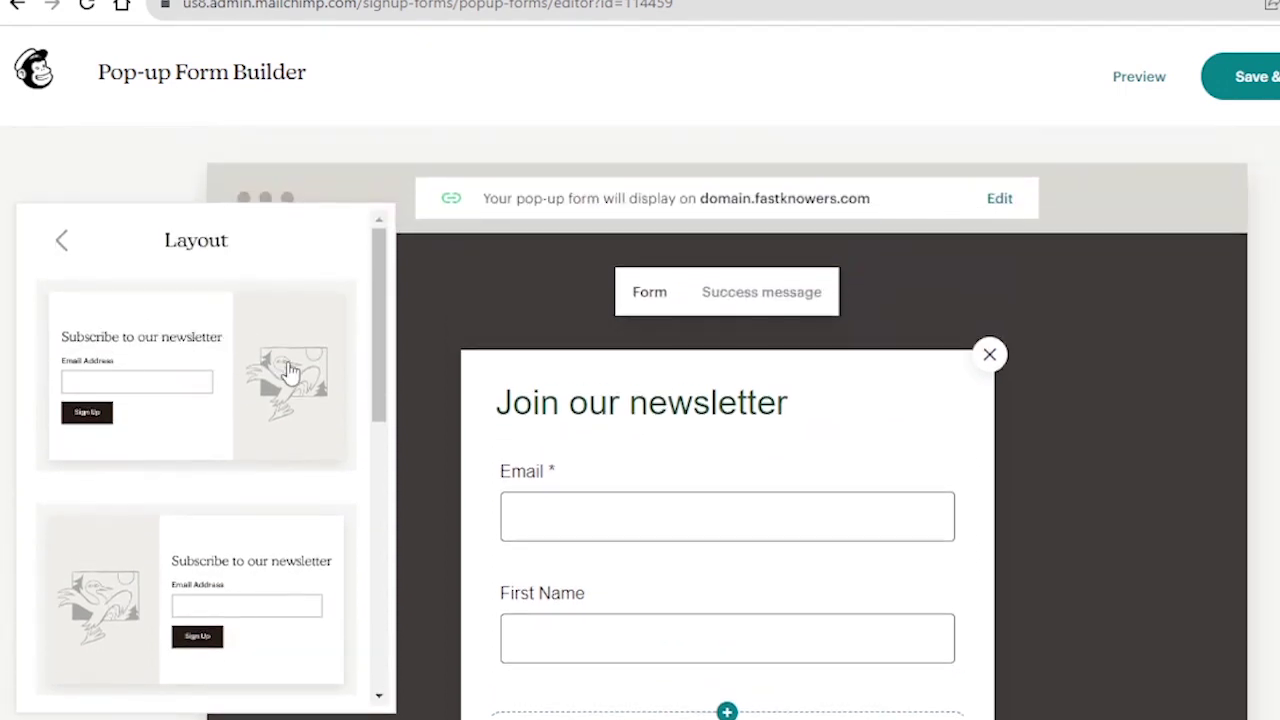
scroll(617, 406, down, 2)
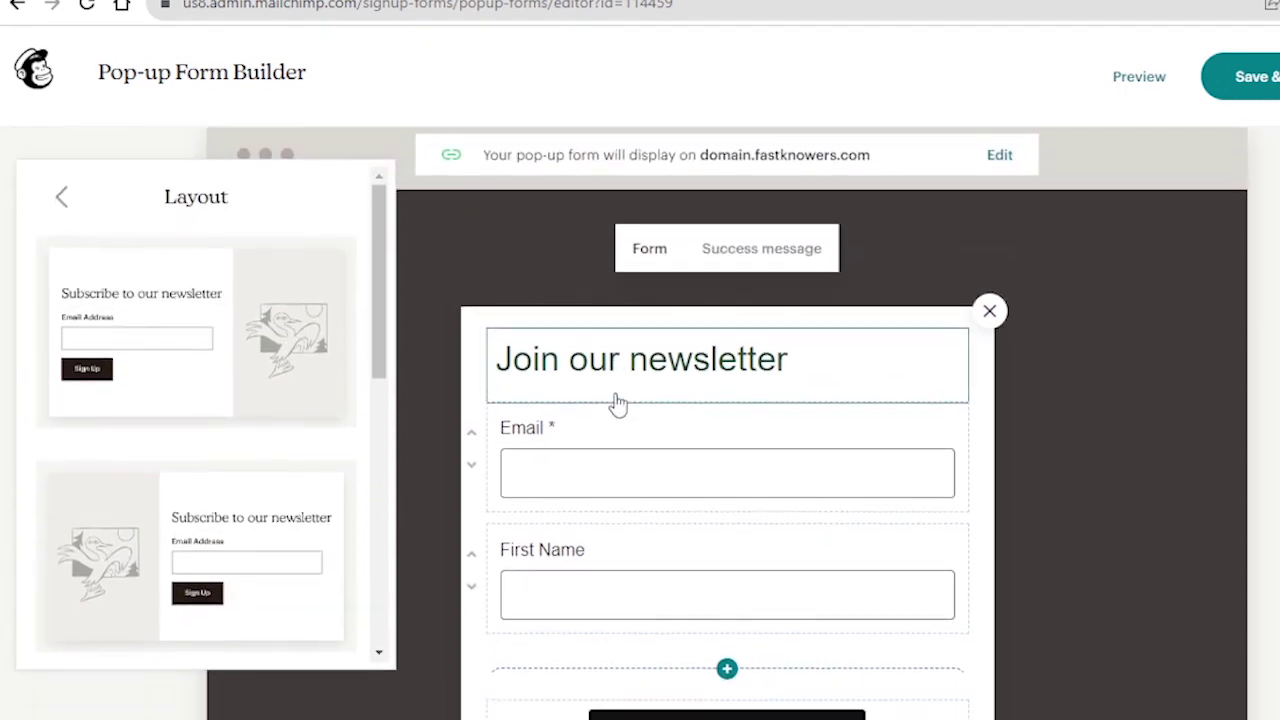
scroll(617, 404, down, 2)
scroll(623, 394, up, 4)
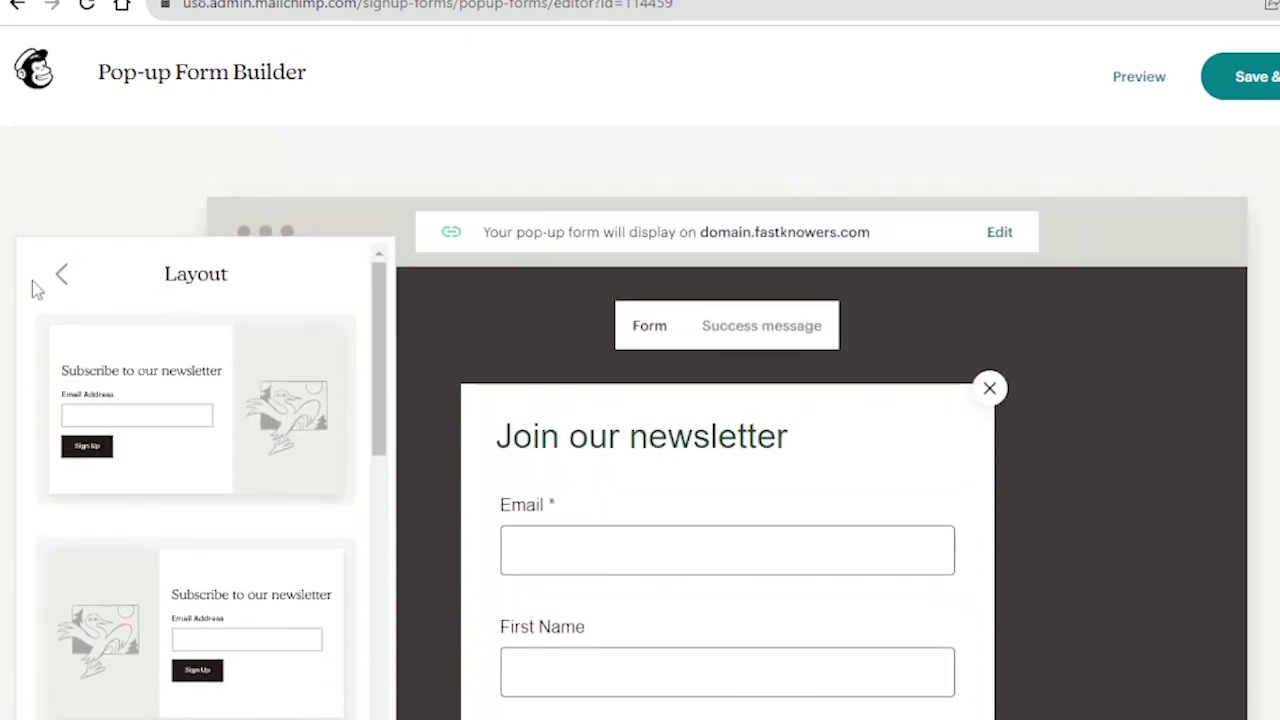
- Set the pop-up to appear after 5 seconds
click(60, 276)
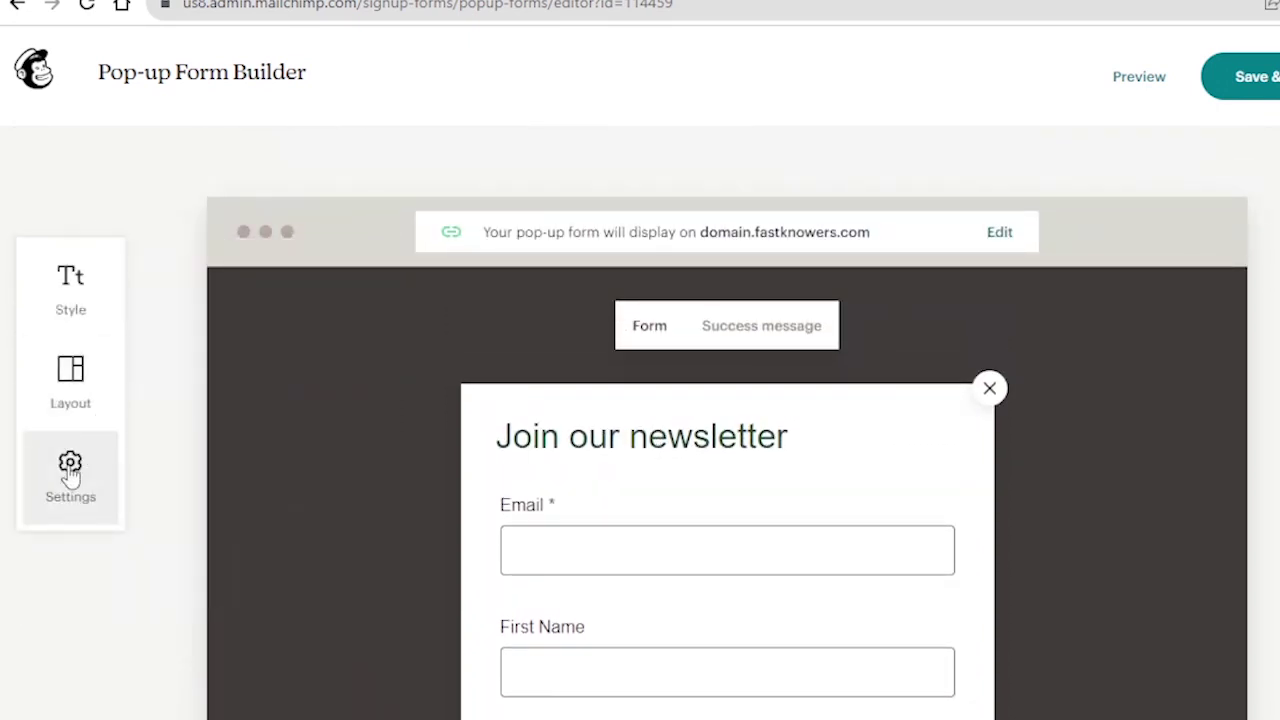
click(70, 475)
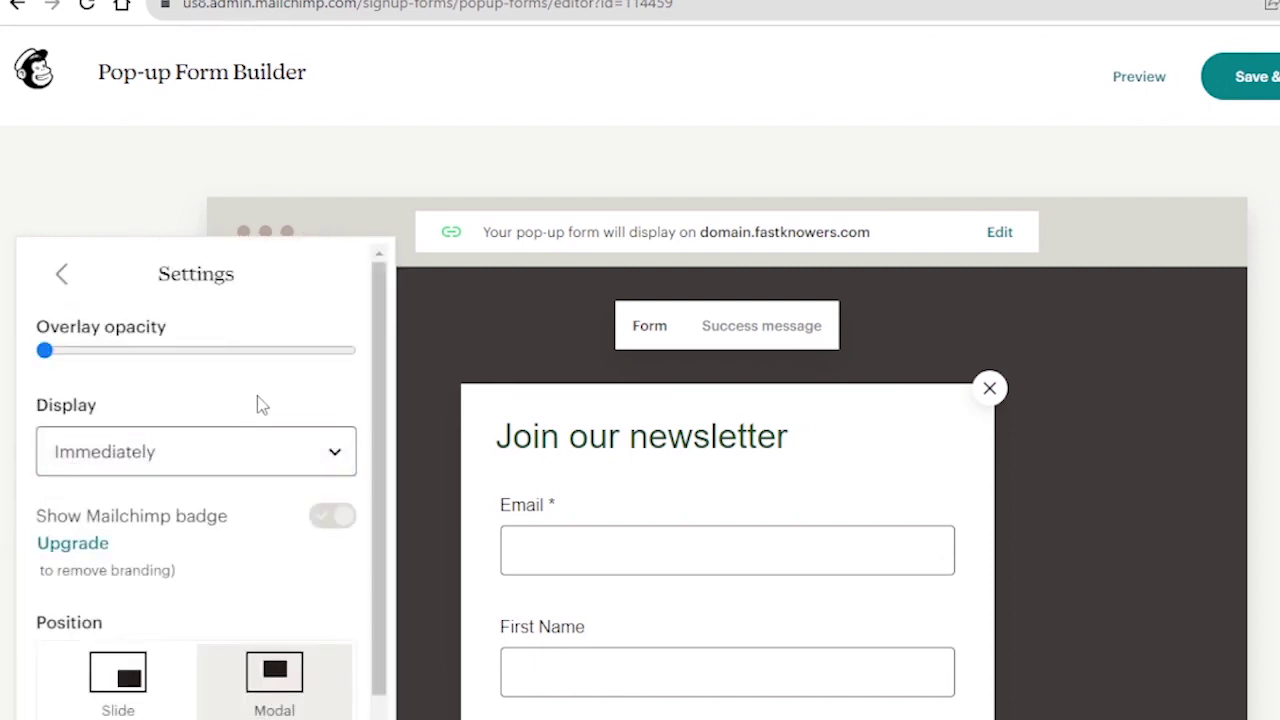
click(337, 456)
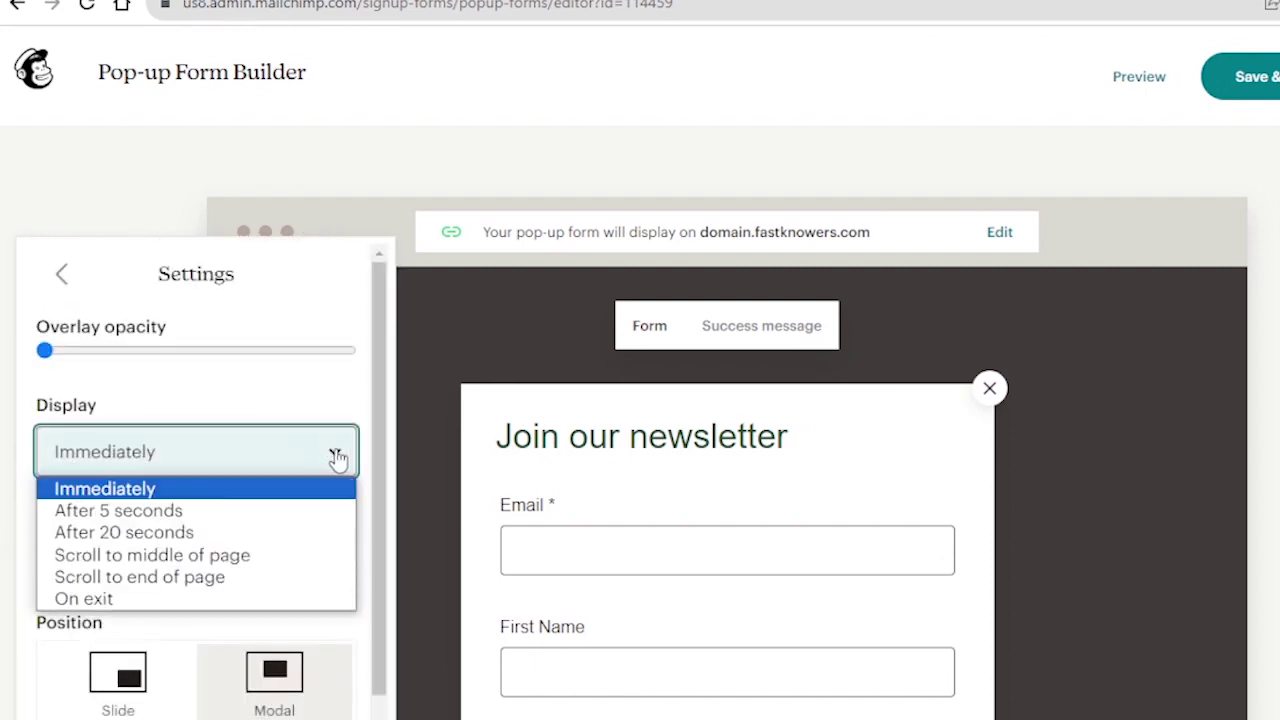
click(162, 511)
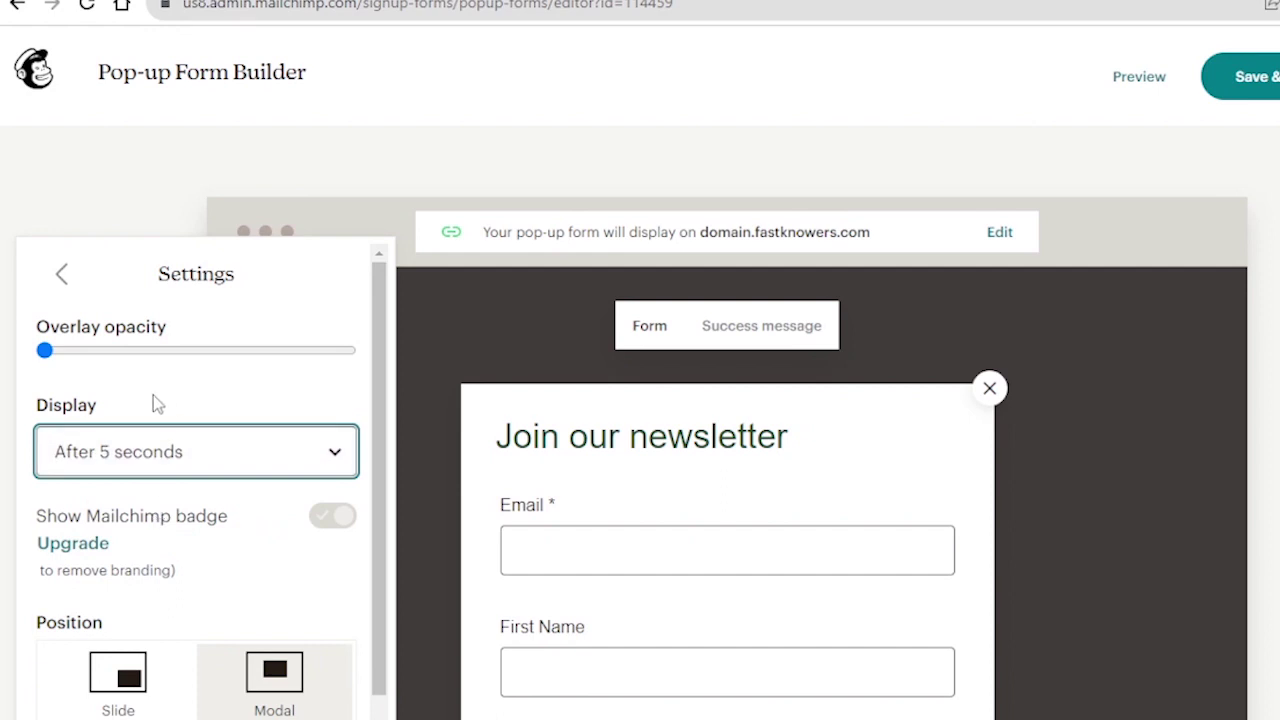
- Try the Slide position, then switch the pop-up back to the centred Modal position
click(181, 376)
scroll(181, 376, down, 1)
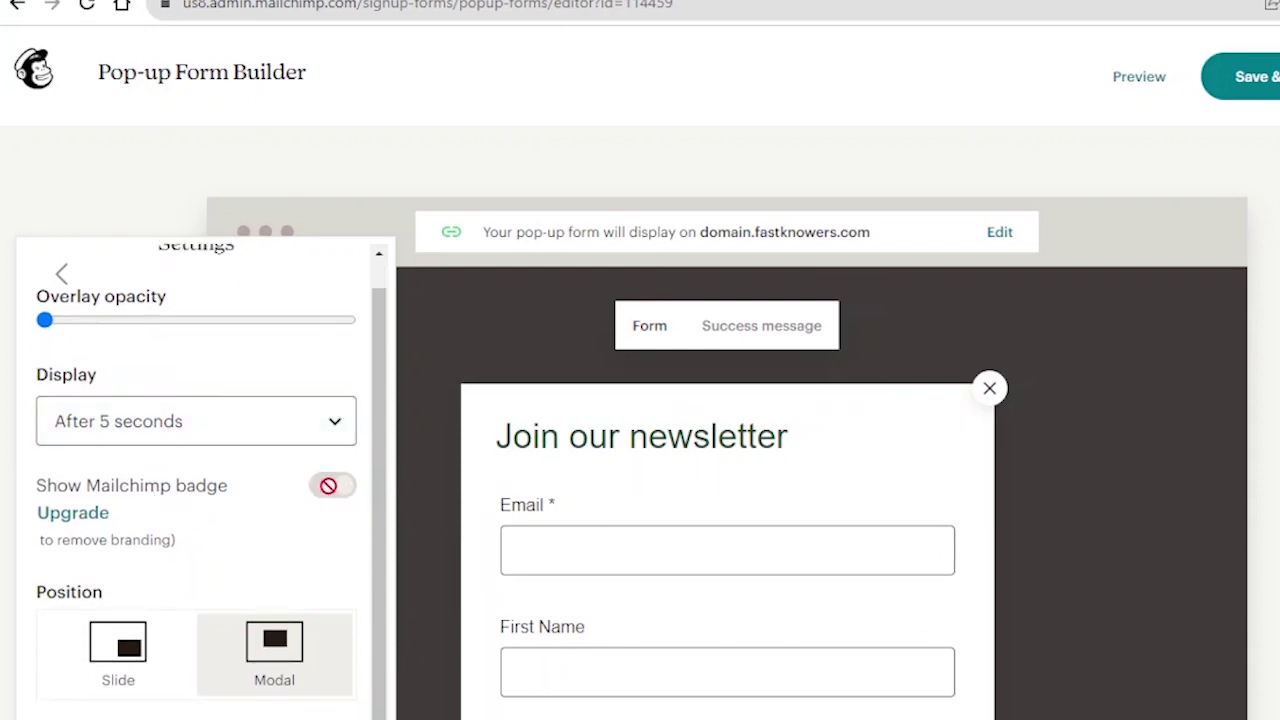
scroll(651, 477, down, 3)
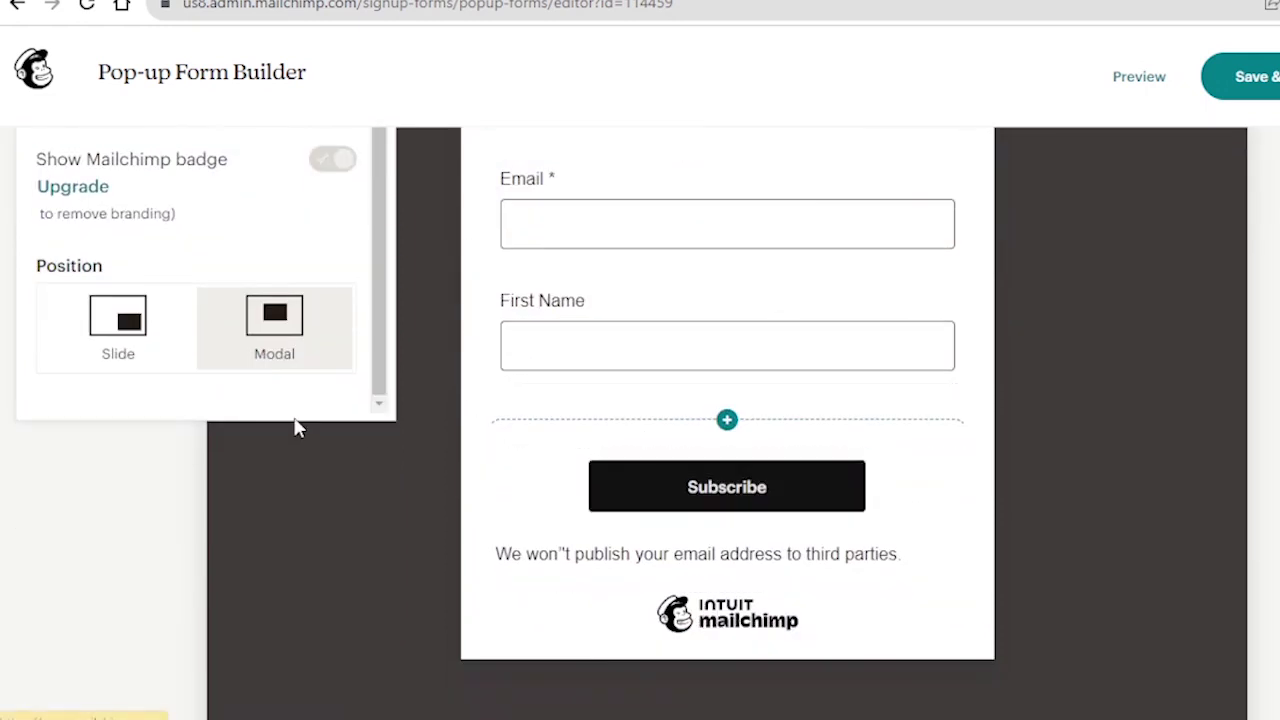
scroll(296, 427, up, 1)
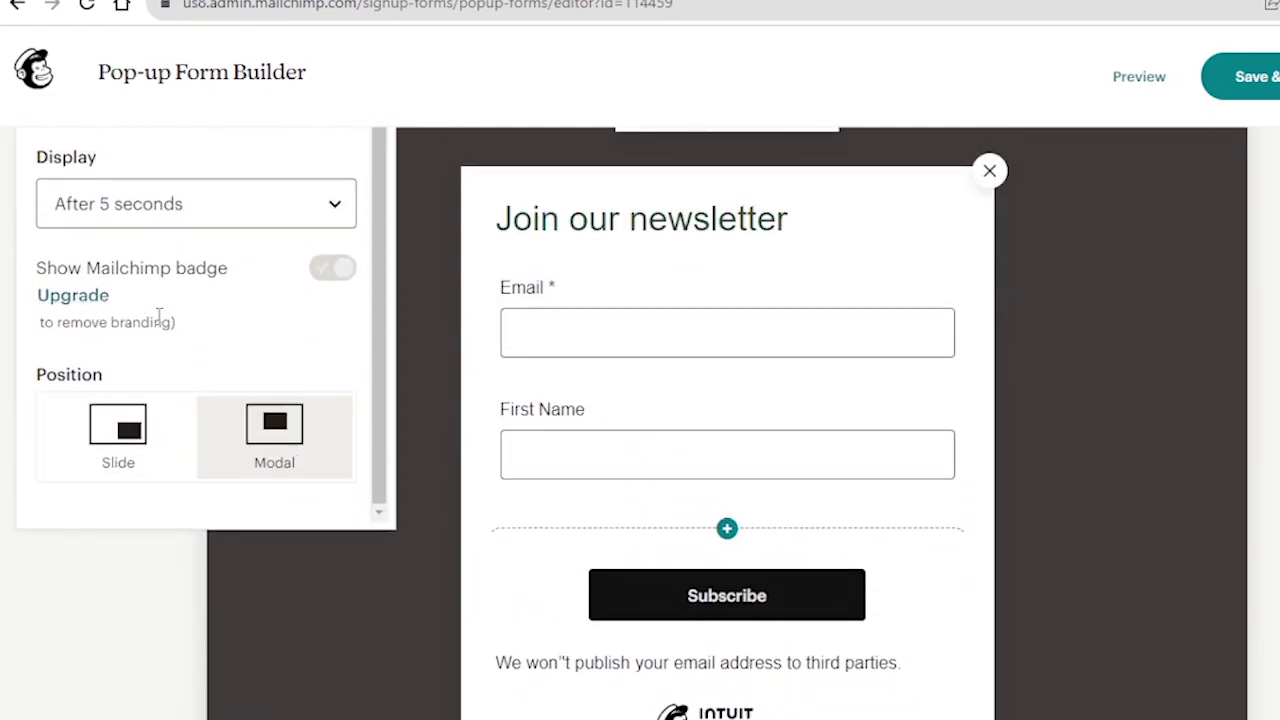
scroll(760, 560, down, 2)
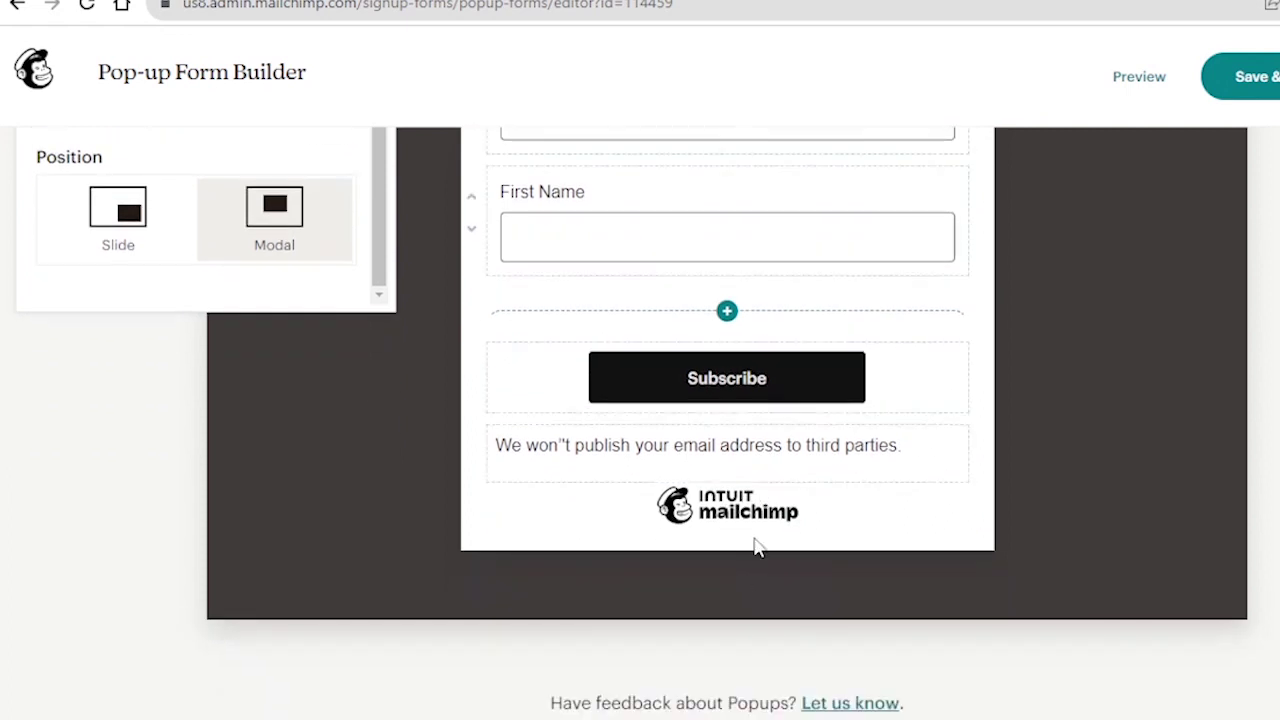
scroll(69, 630, up, 2)
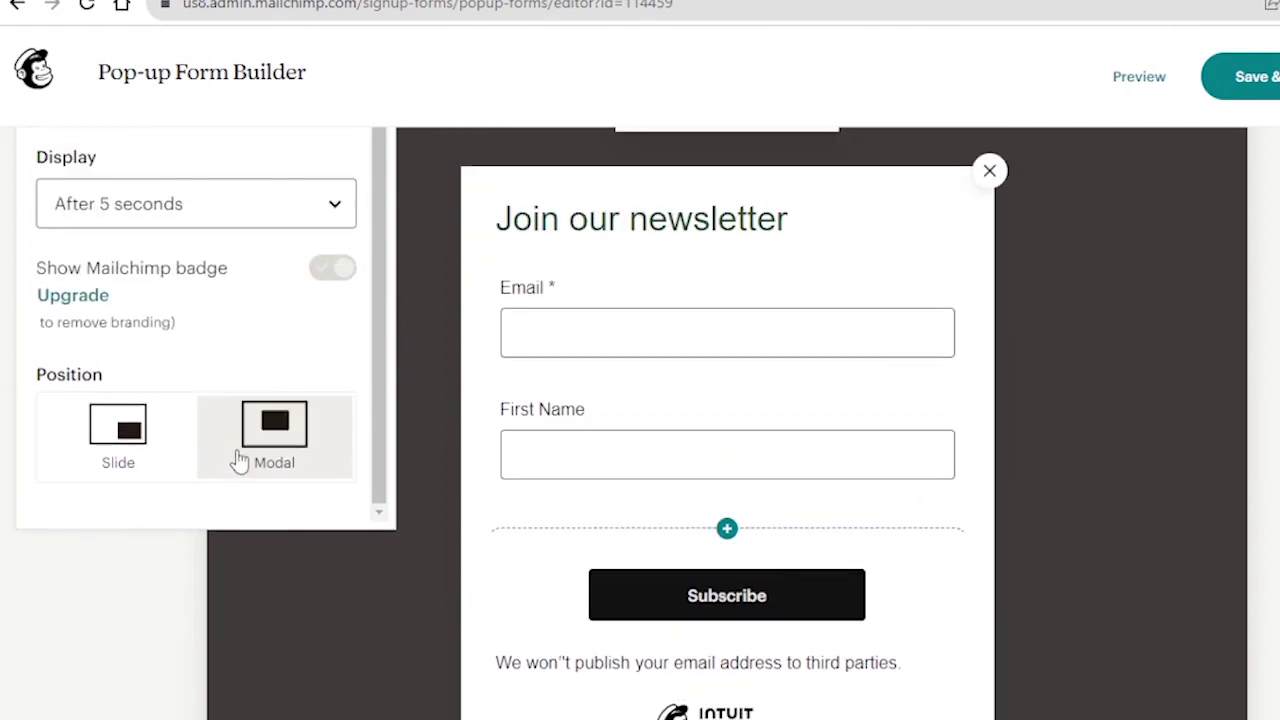
click(100, 428)
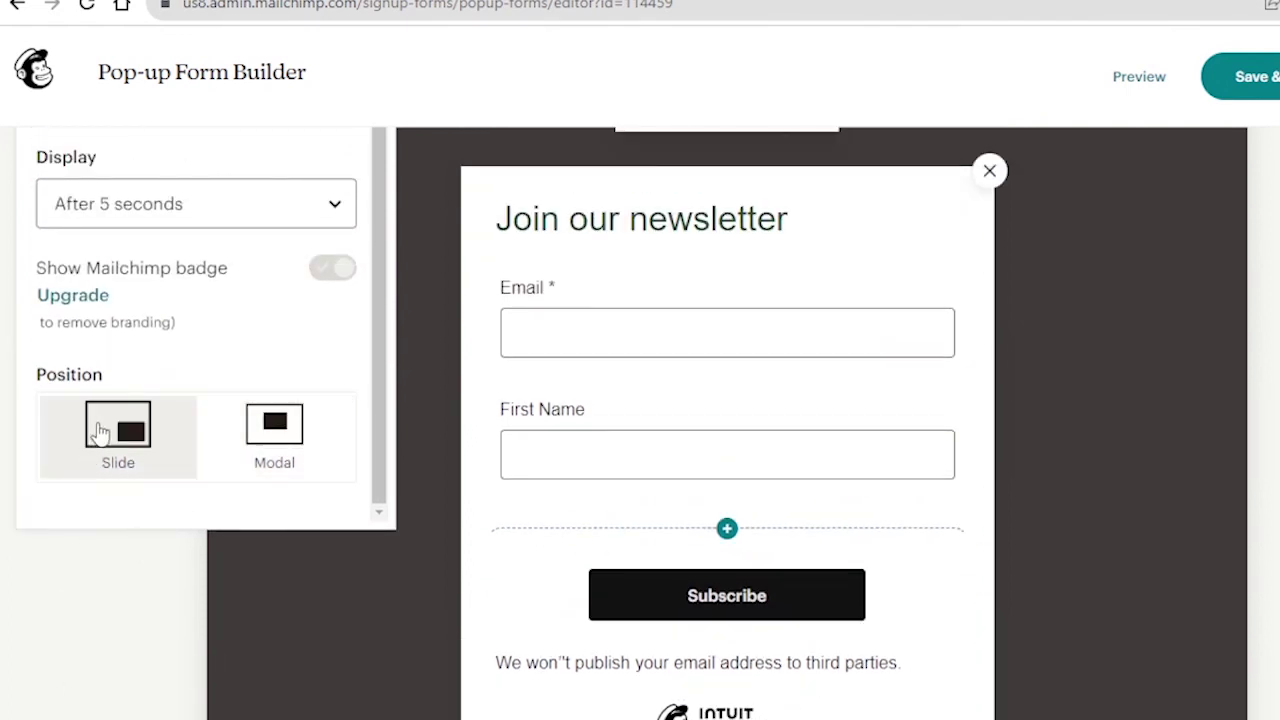
click(276, 428)
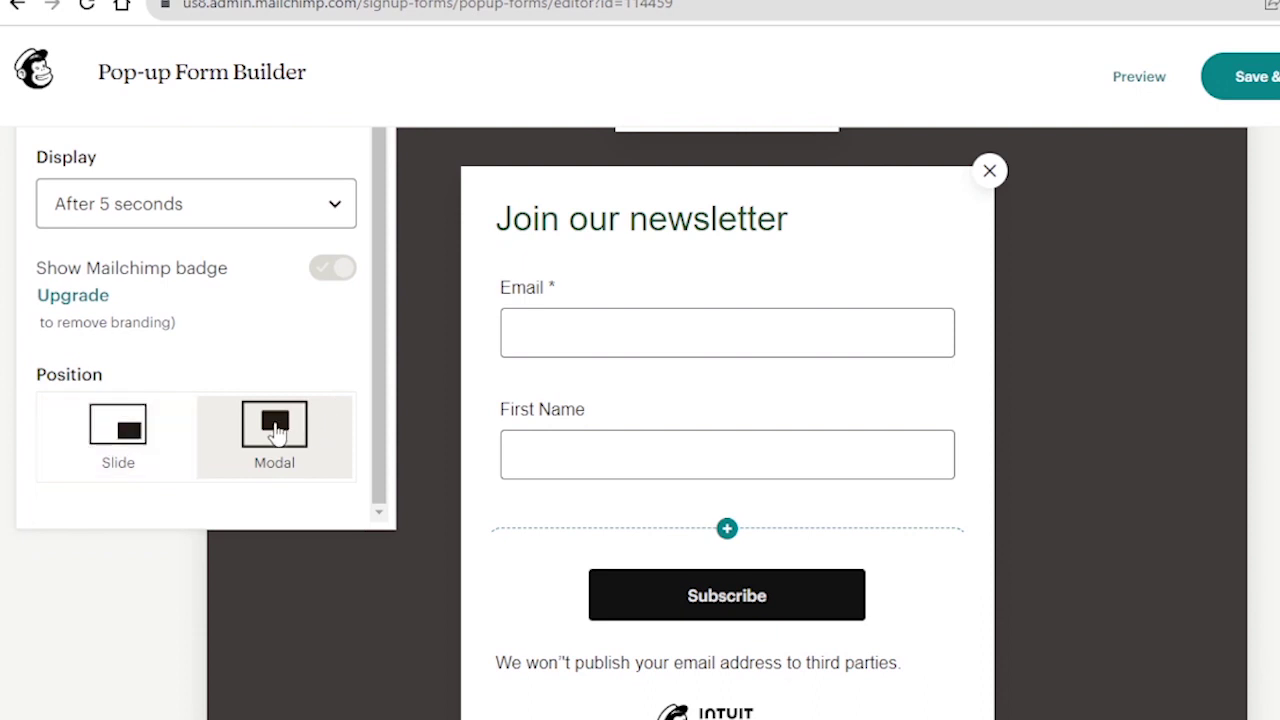
scroll(631, 314, down, 3)
scroll(694, 380, up, 4)
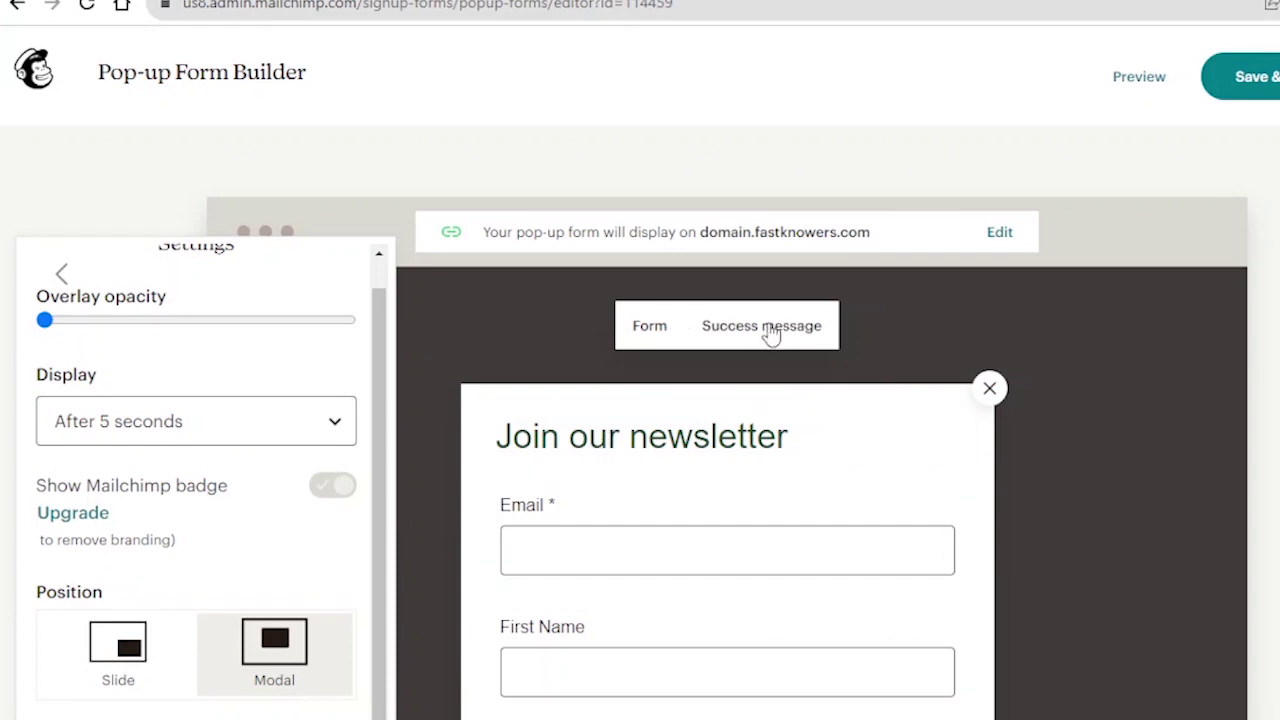
- Edit the success heading from 'Thanks for subscribing!' to 'Thanks for joining us!'
click(770, 335)
scroll(640, 400, down, 2)
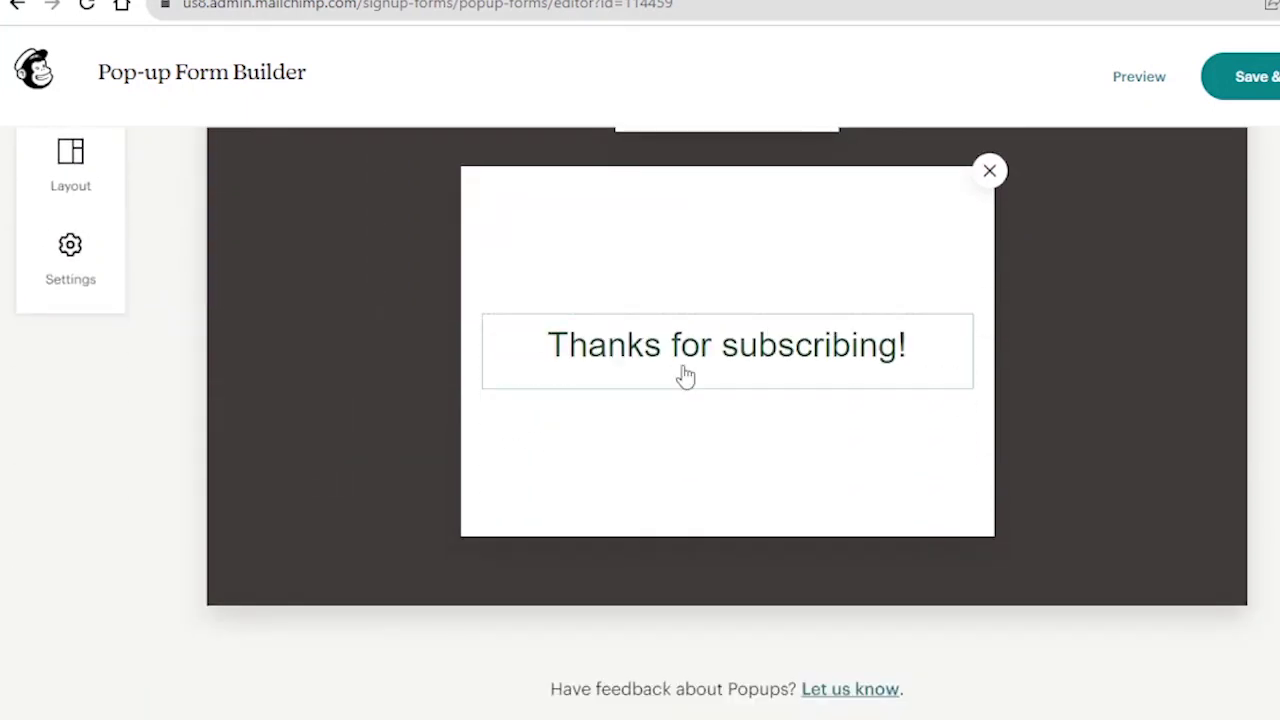
click(712, 345)
click(888, 345)
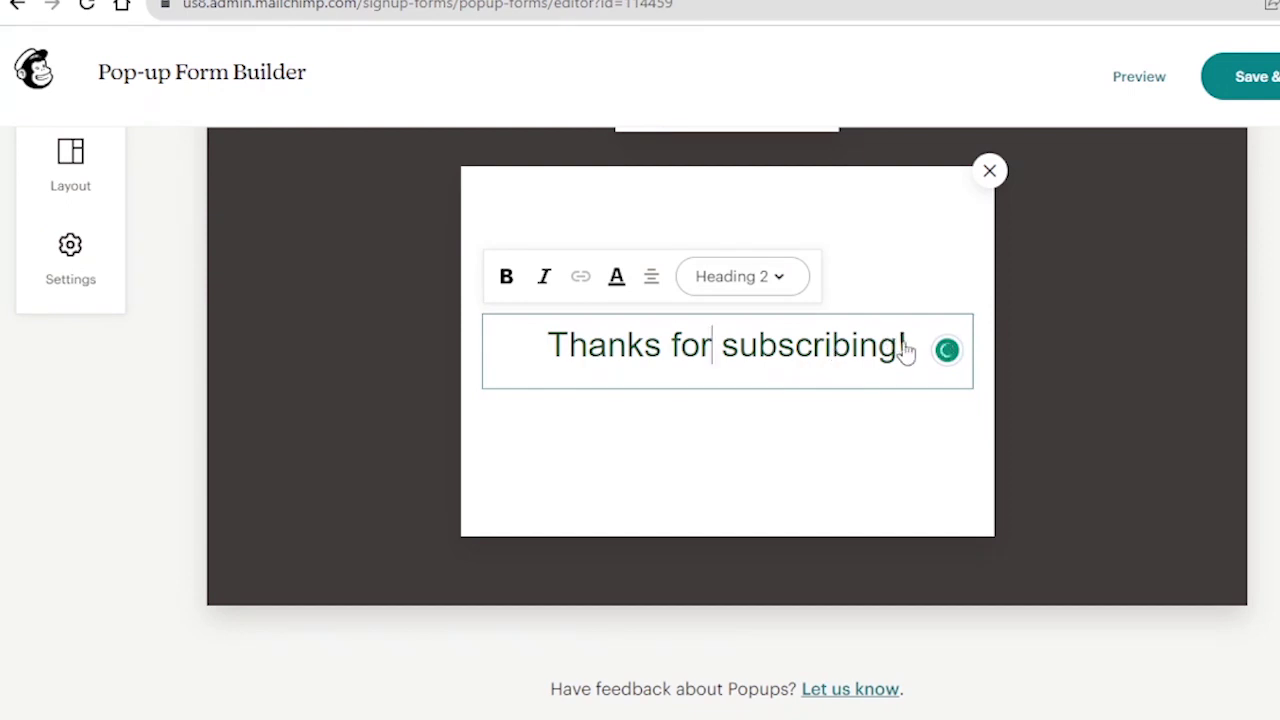
click(822, 363)
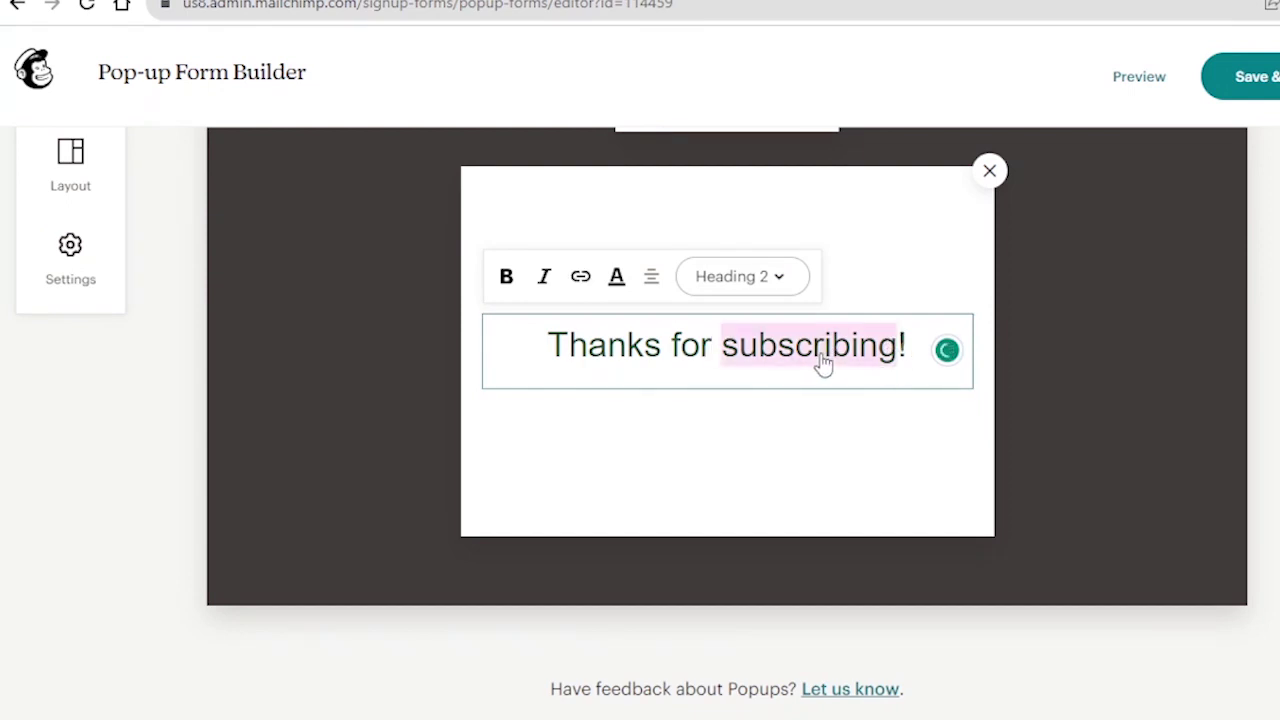
scroll(820, 360, up, 2)
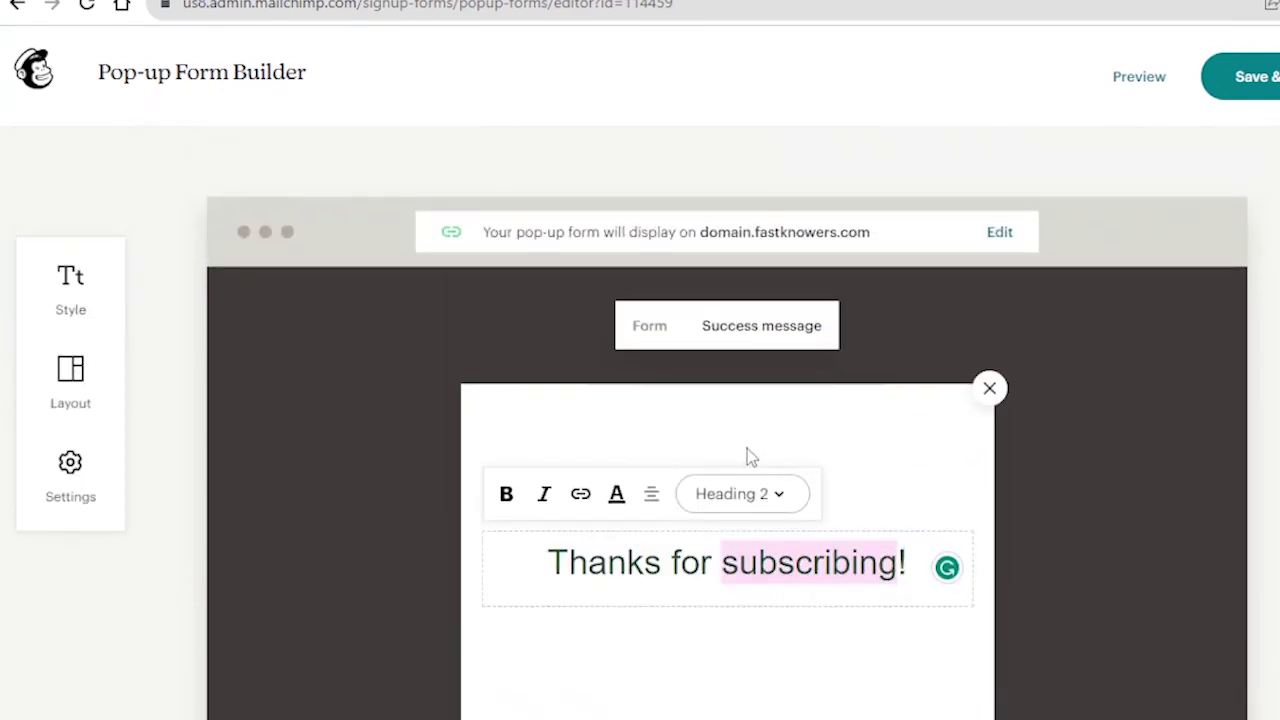
key(ctrl+BackSpace)
key(ctrl+Delete)
text(joining)
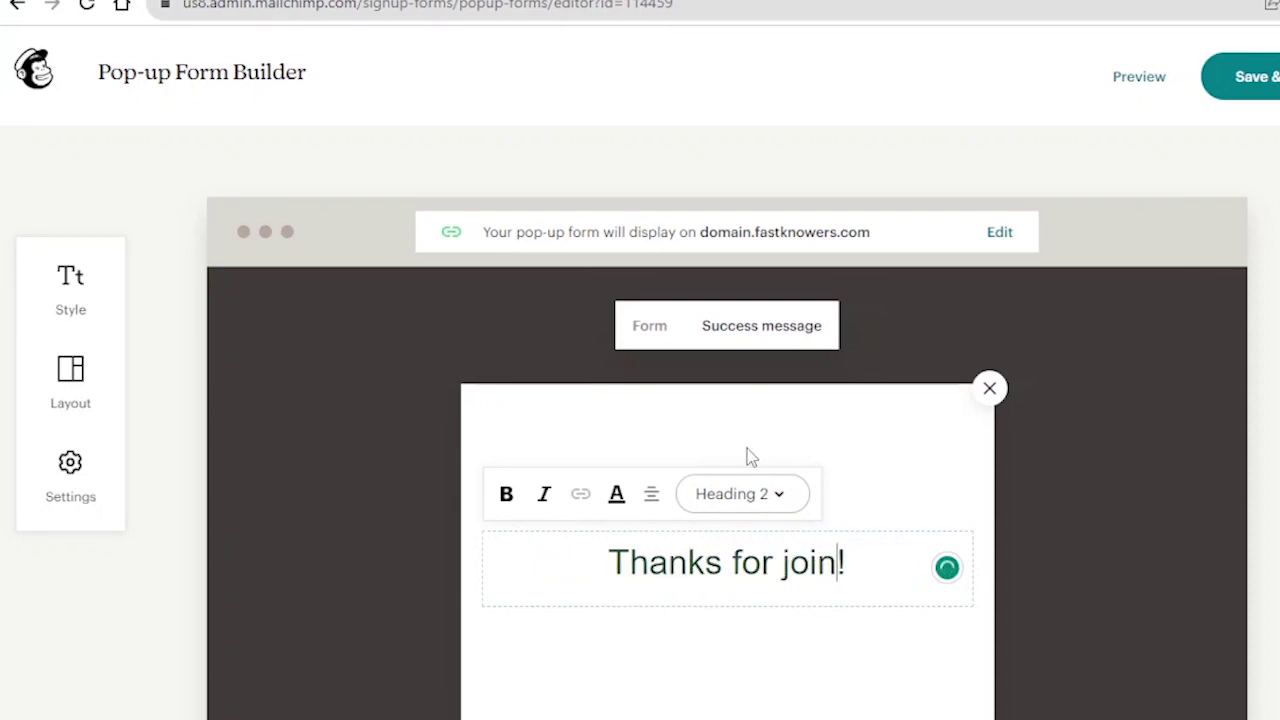
text( us)
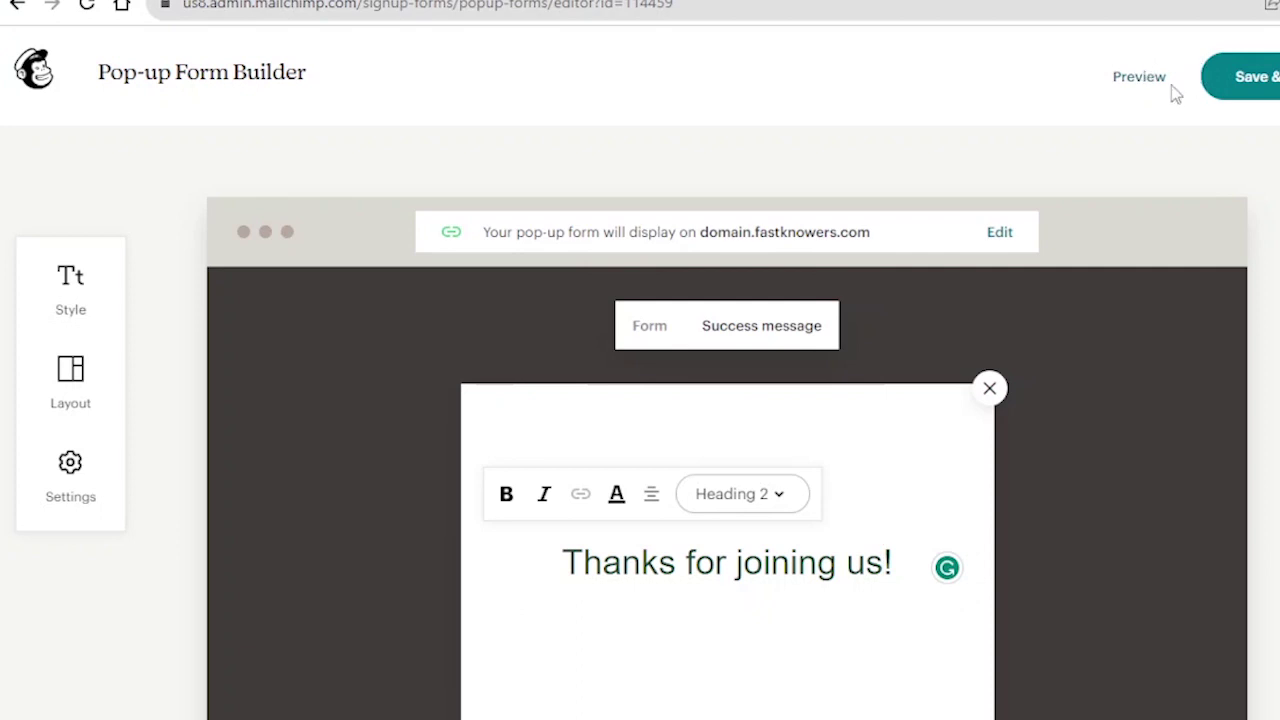
click(1110, 82)
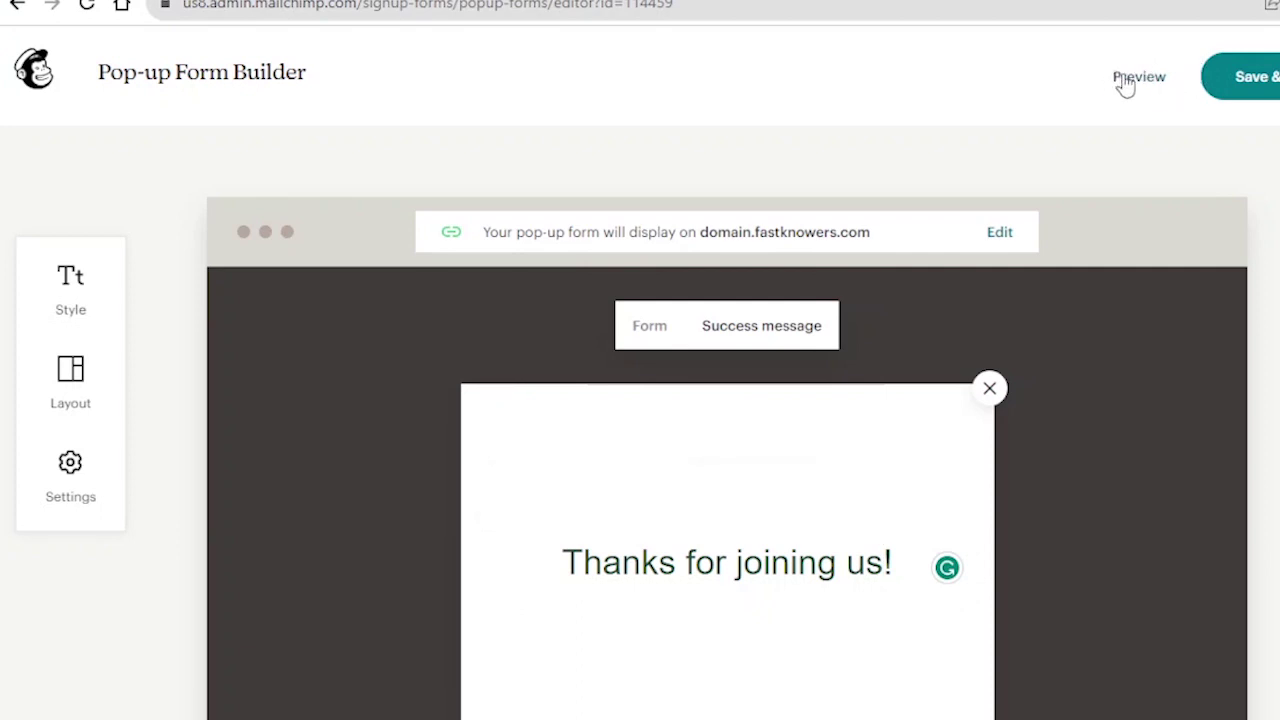
- Preview the pop-up on desktop, trying its Email and First Name fields
click(1138, 82)
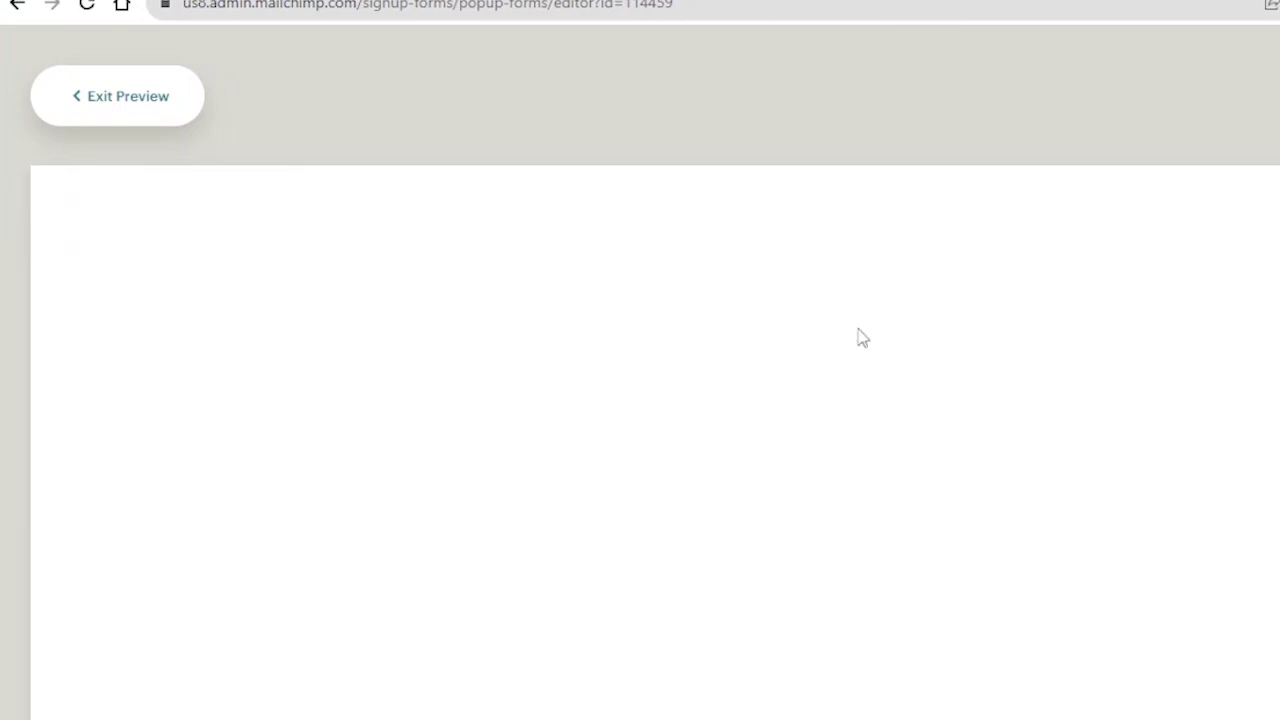
scroll(837, 397, down, 1)
scroll(839, 399, up, 1)
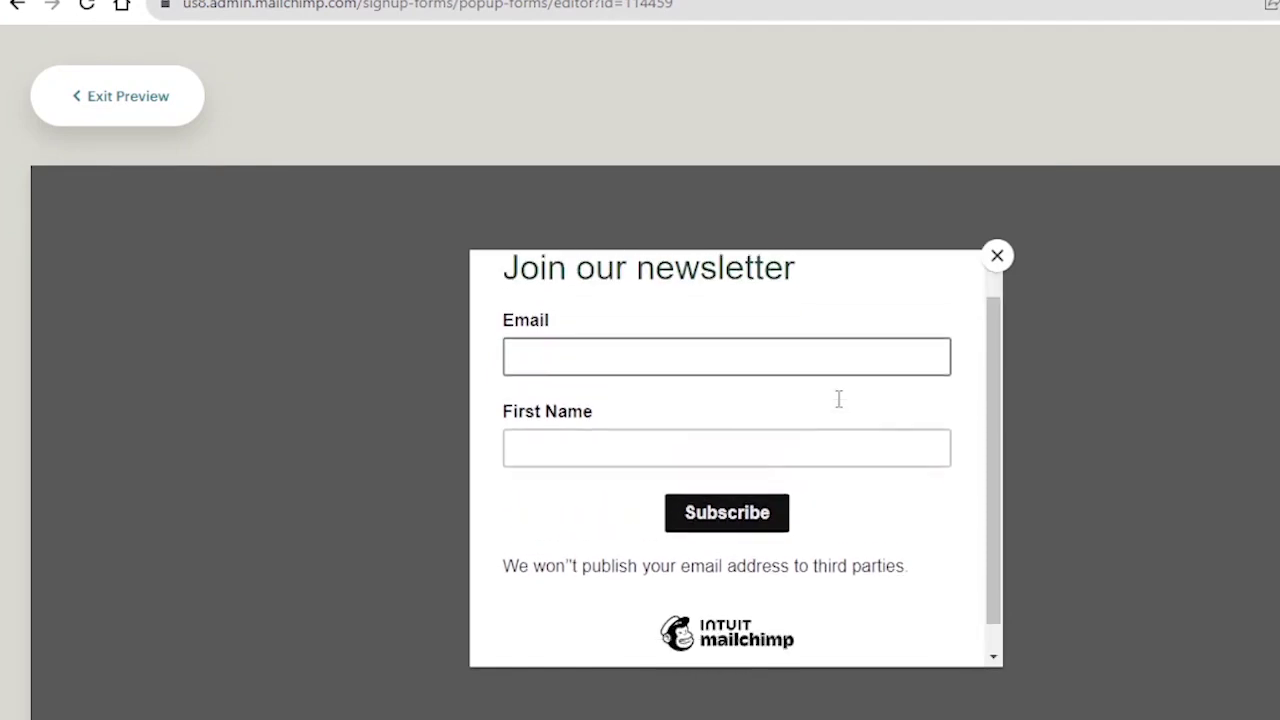
scroll(839, 399, down, 1)
scroll(837, 397, up, 2)
click(715, 395)
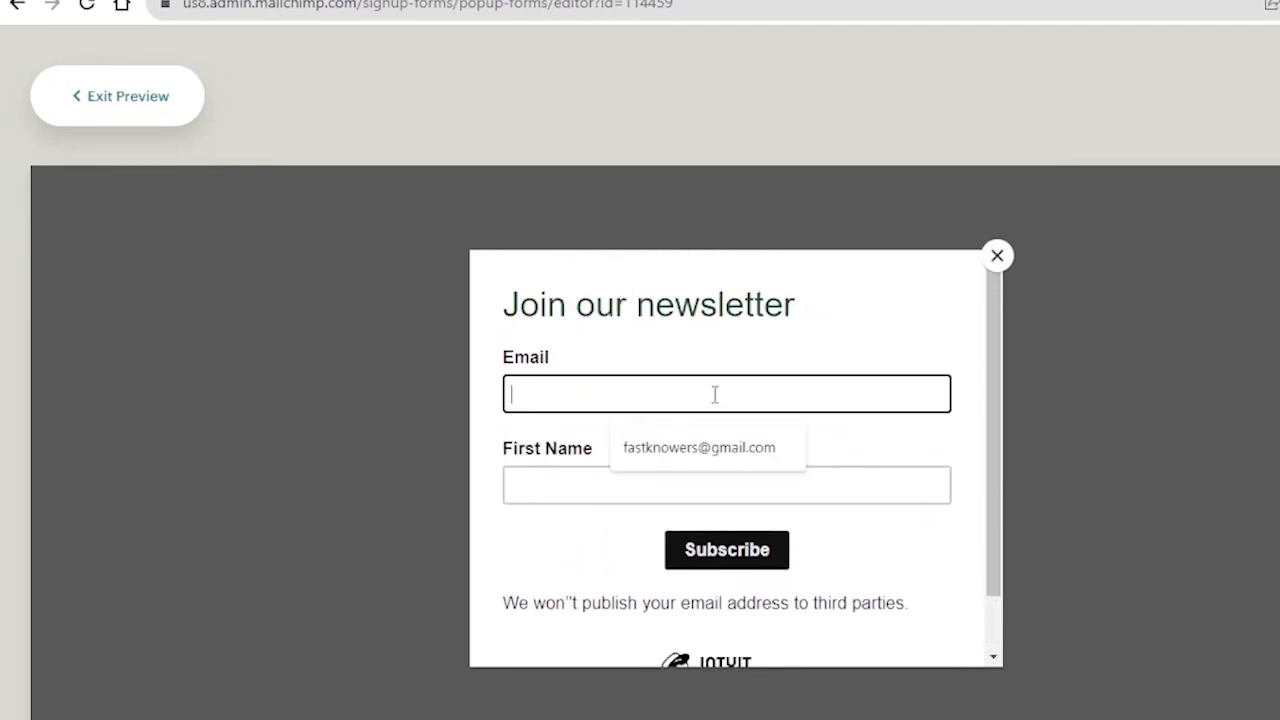
scroll(760, 366, down, 1)
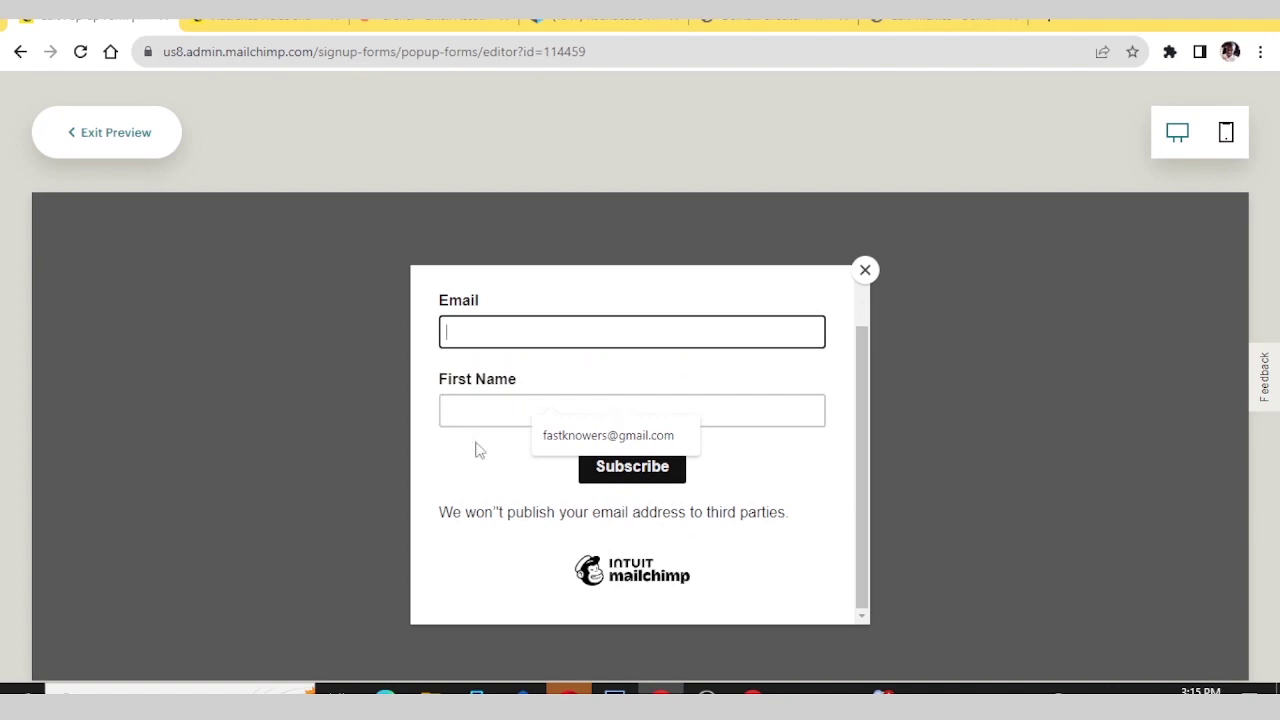
click(484, 418)
scroll(809, 423, up, 2)
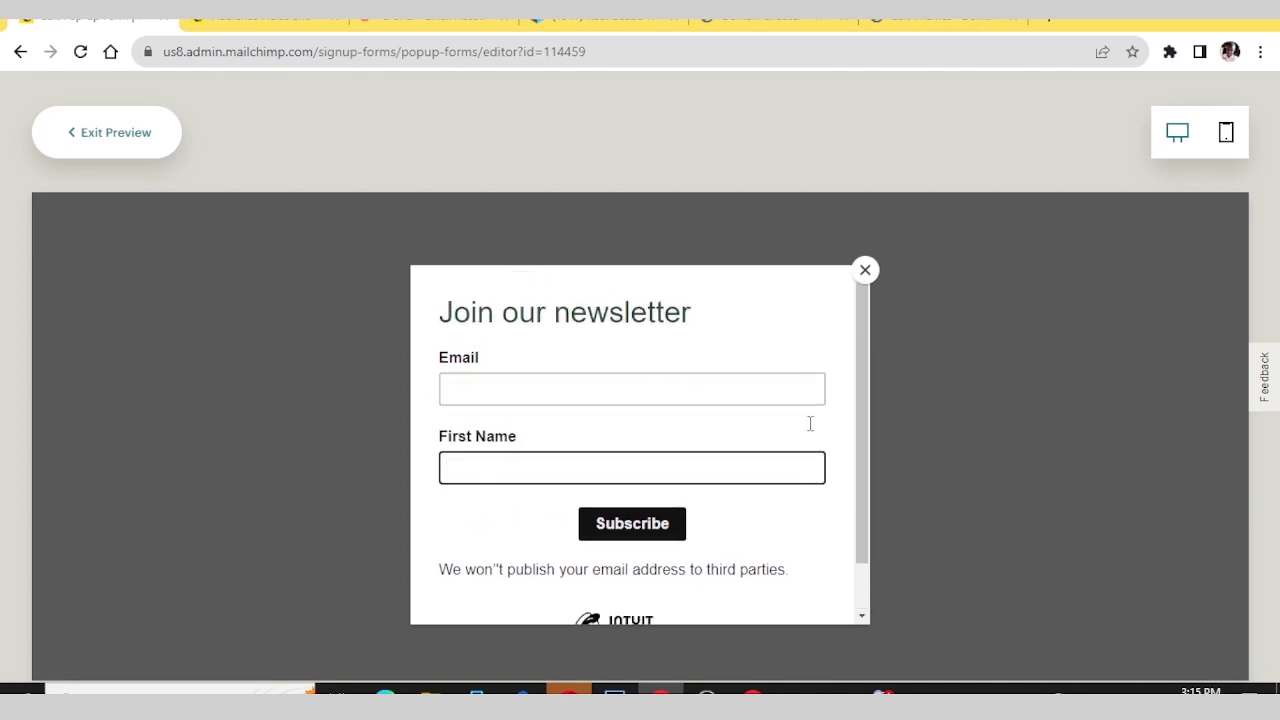
- Check the pop-up in mobile preview, then save and publish it to domain.fastknowers.com
click(1229, 133)
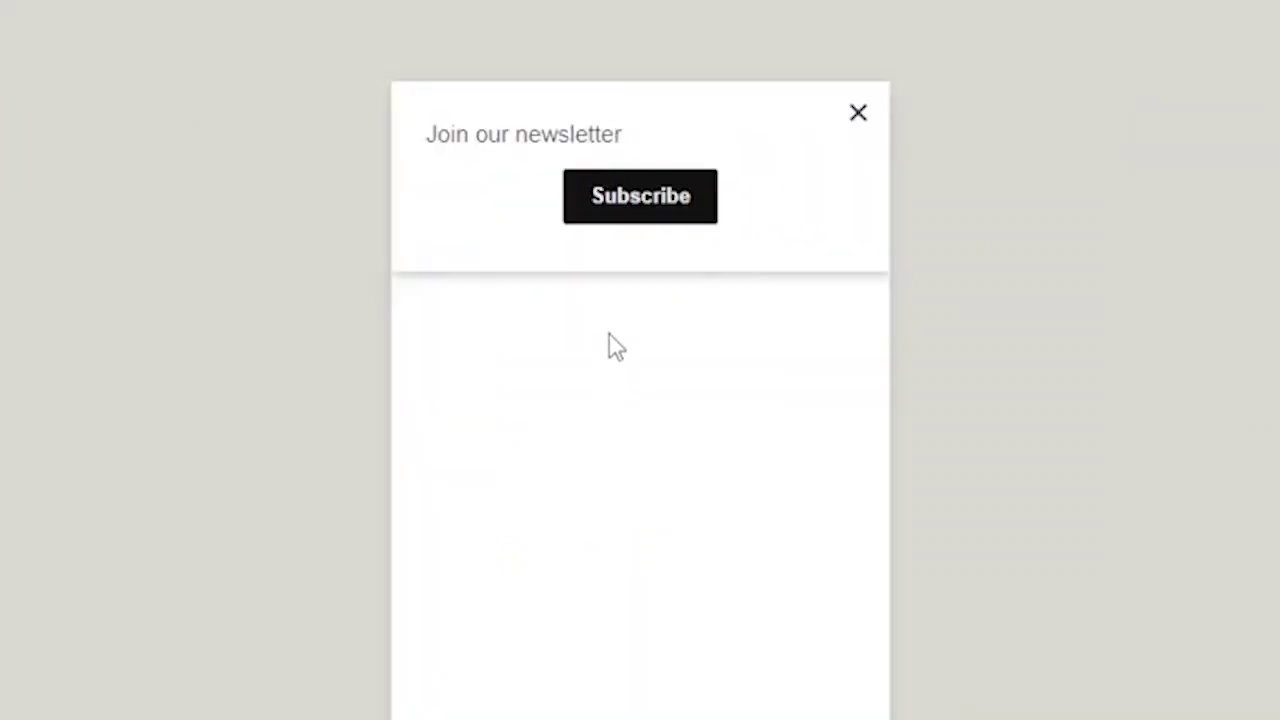
click(641, 261)
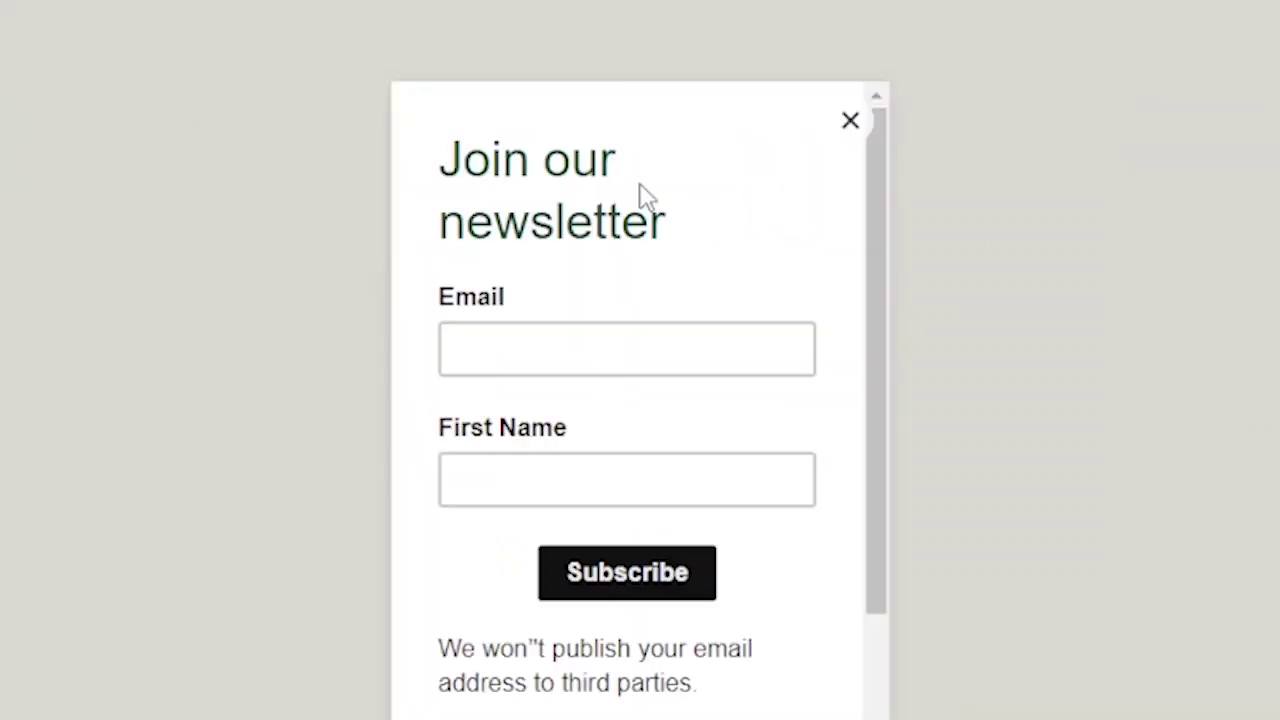
click(531, 366)
click(518, 475)
scroll(515, 465, down, 2)
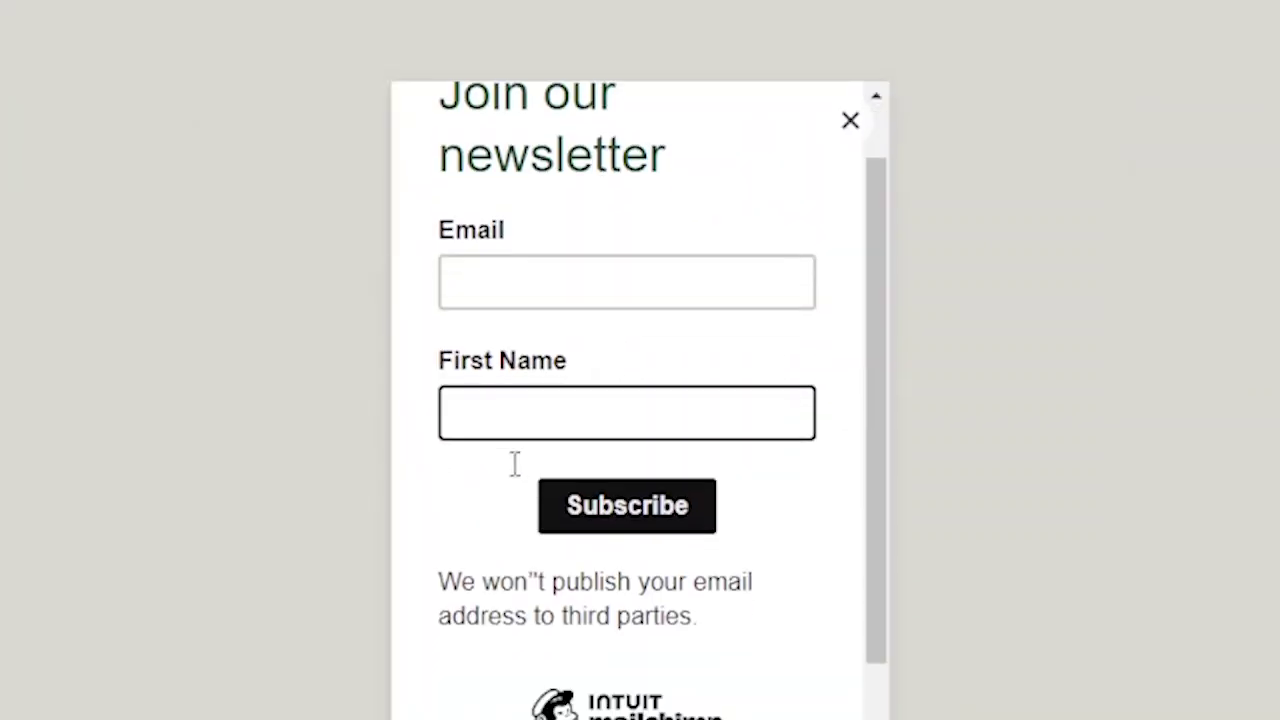
scroll(872, 300, up, 2)
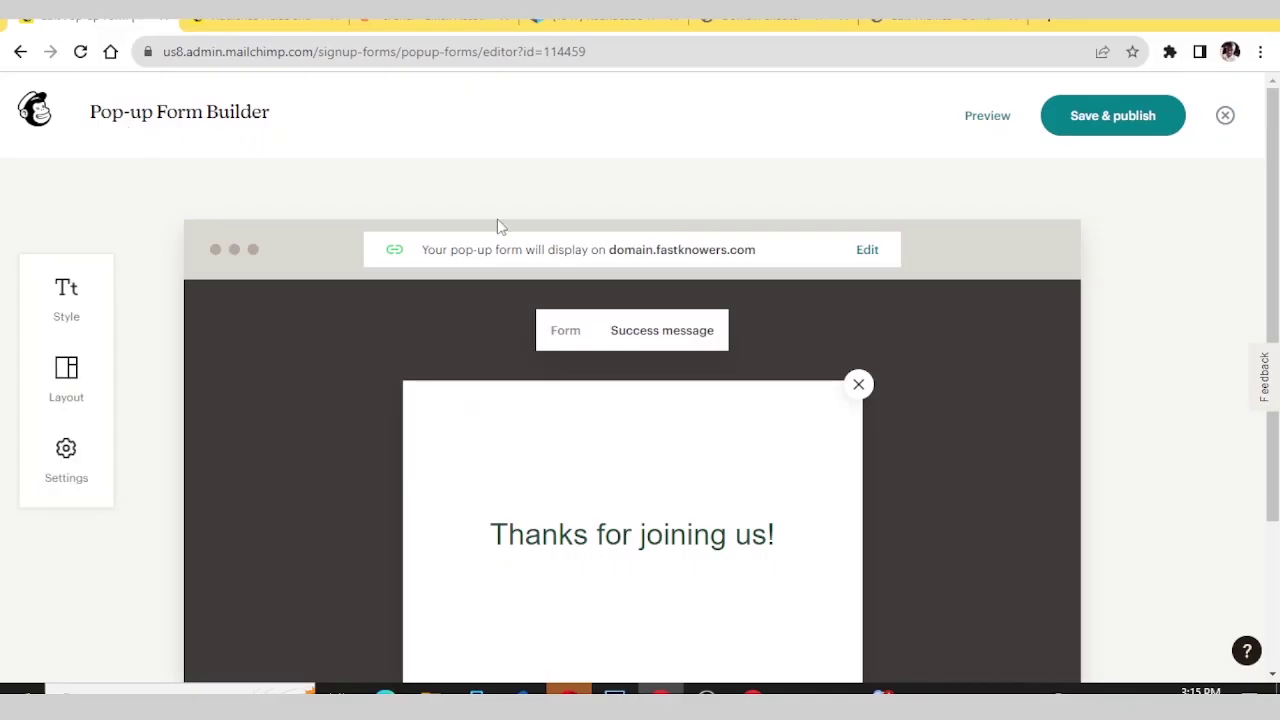
click(1104, 118)
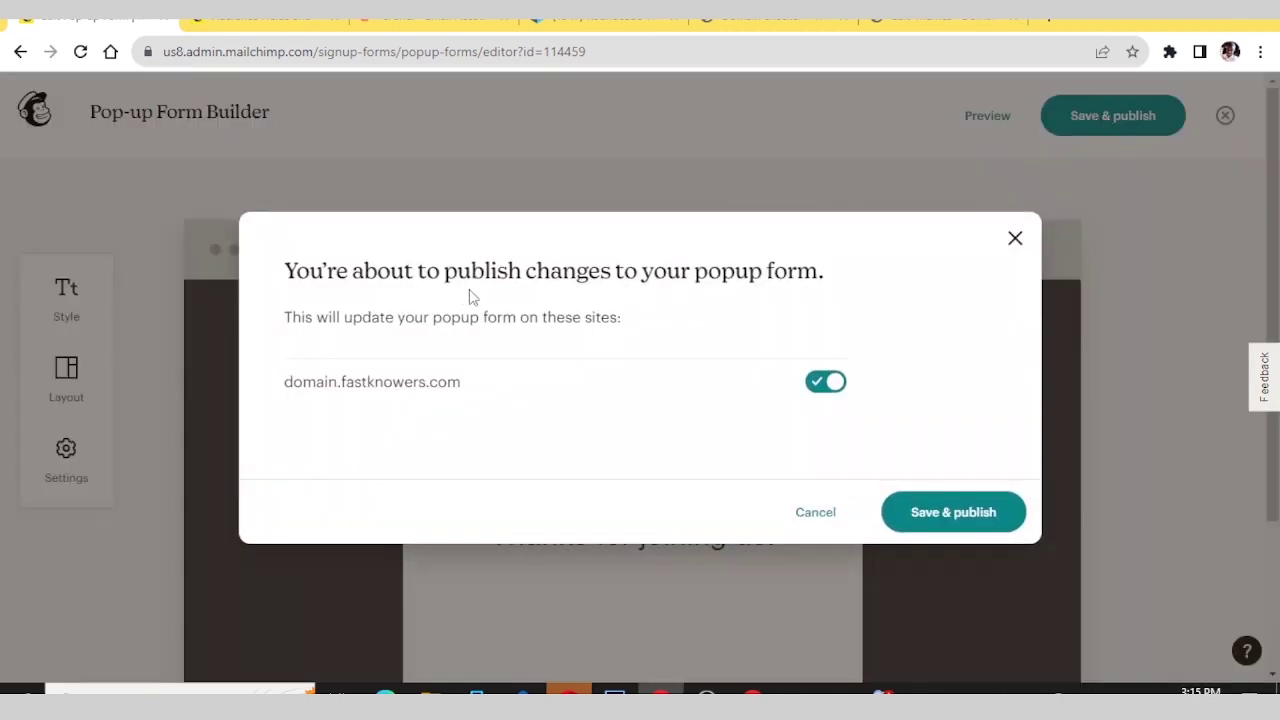
click(915, 512)
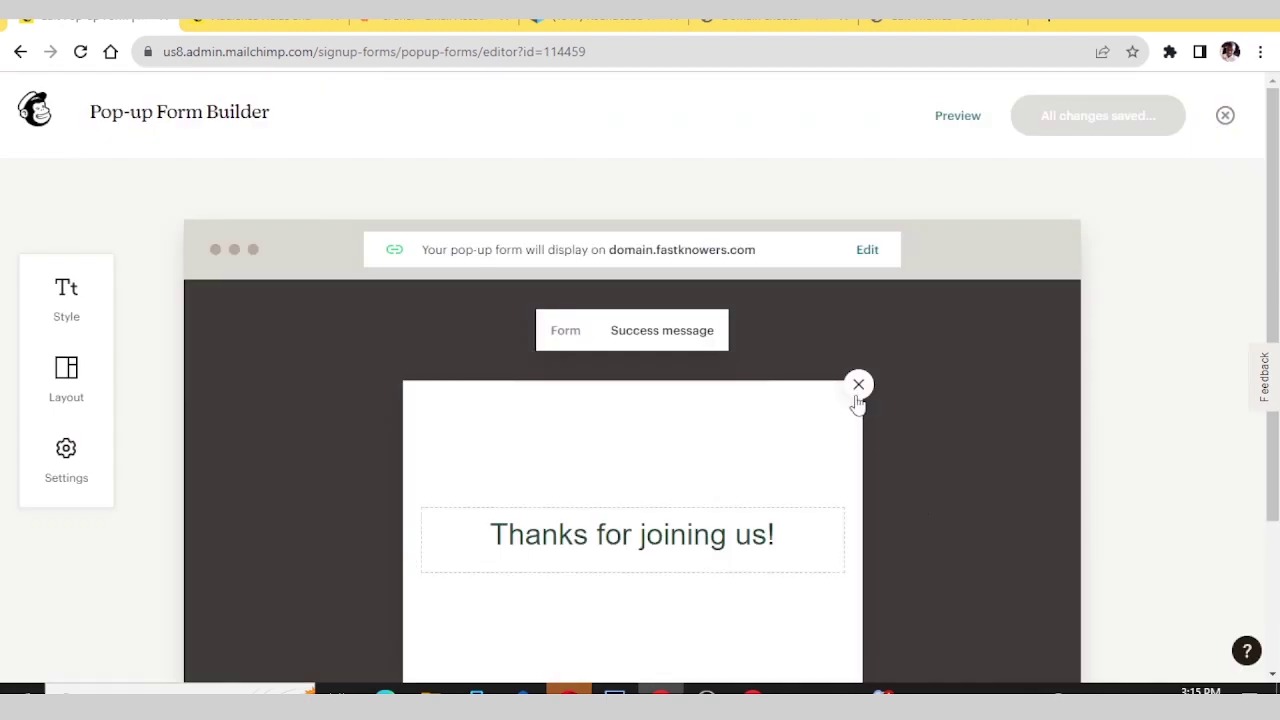
- Close the ad on domain.fastknowers.com and reload the homepage to show the new pop-up
click(760, 17)
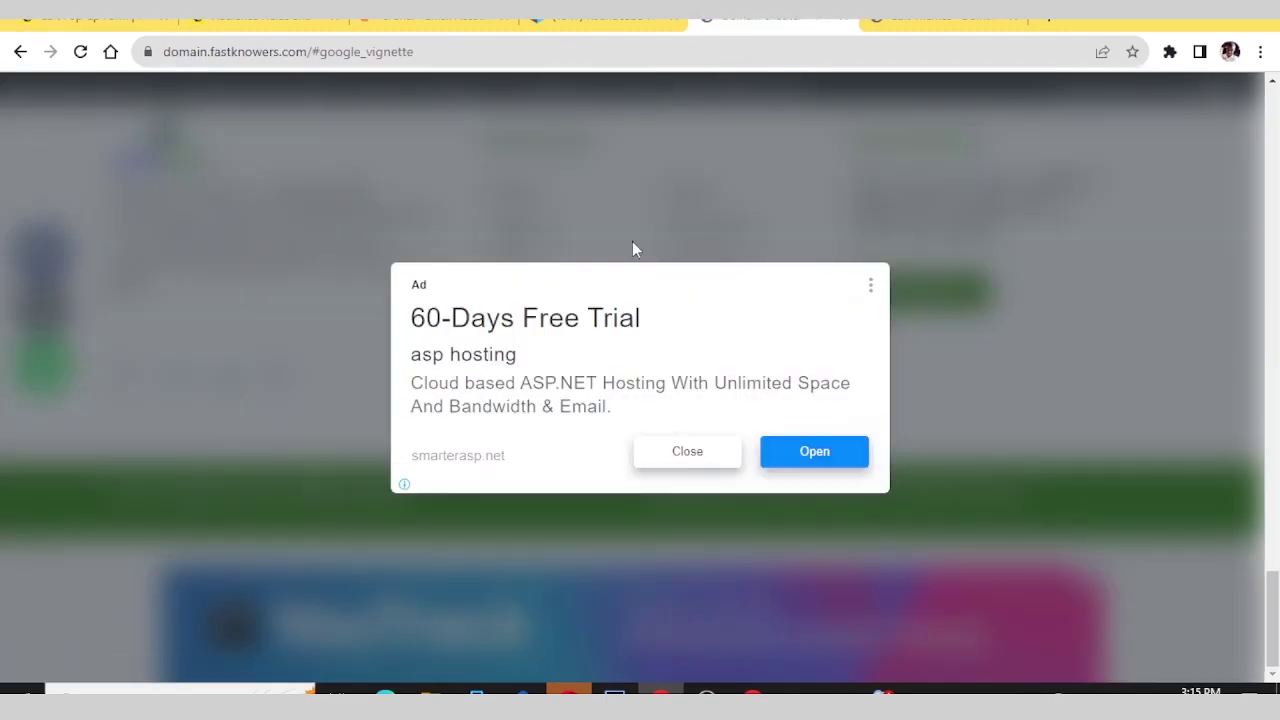
click(678, 451)
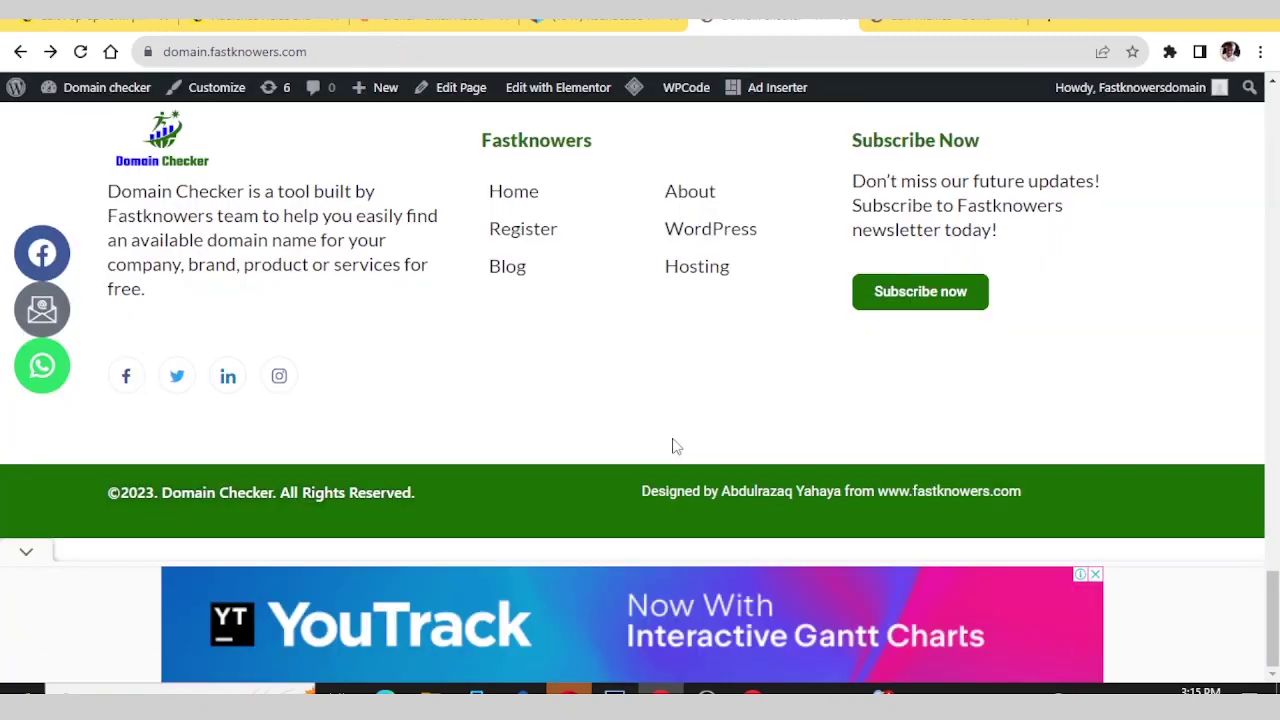
scroll(672, 353, up, 10)
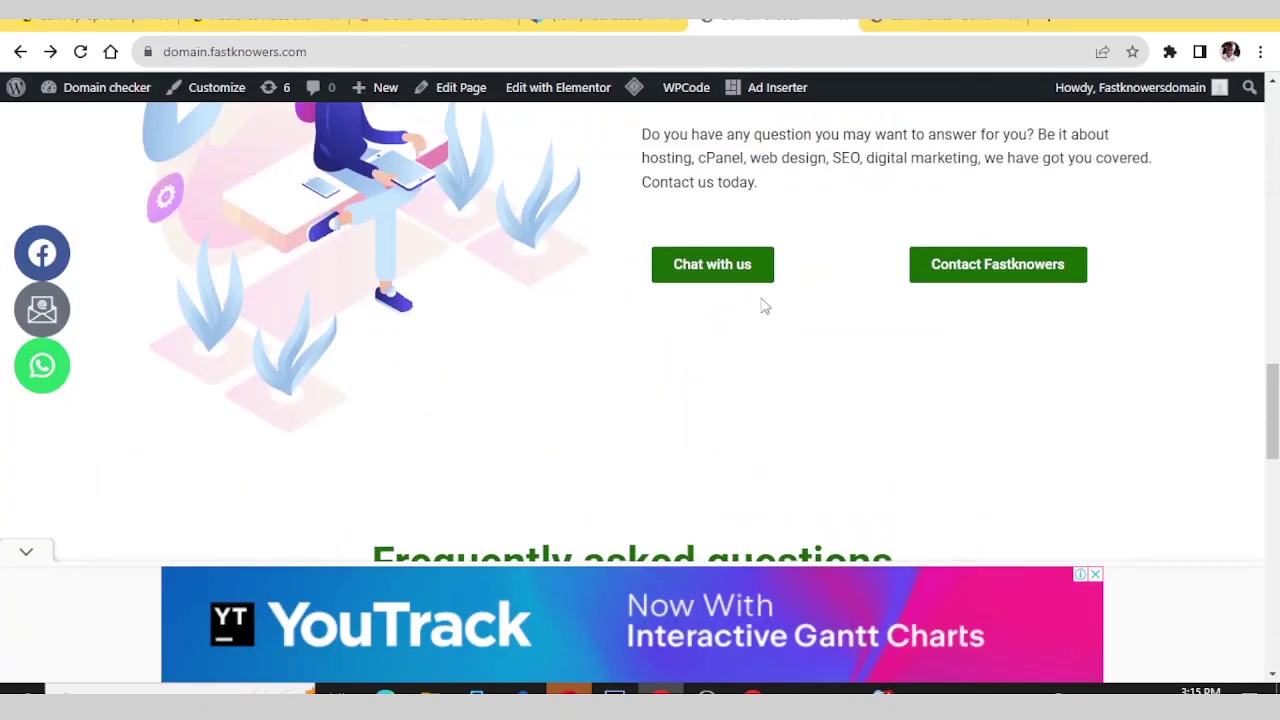
right_click(753, 318)
click(800, 367)
scroll(796, 360, up, 5)
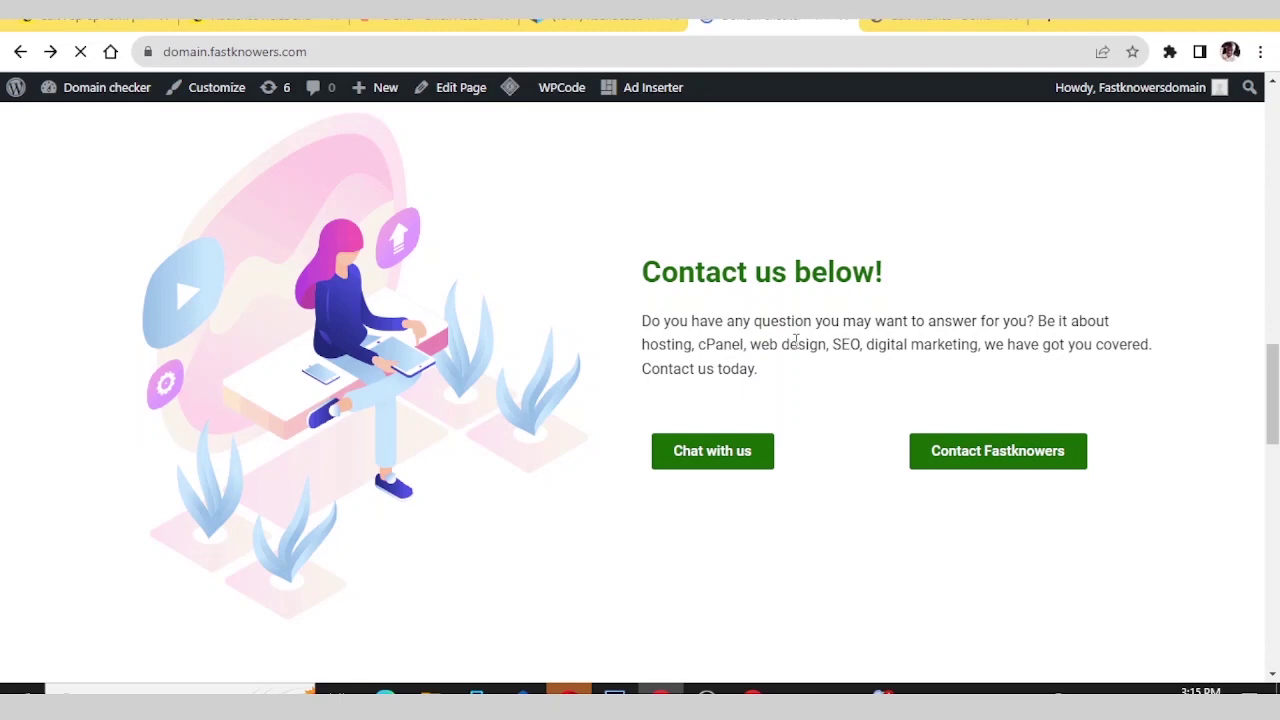
scroll(831, 426, down, 8)
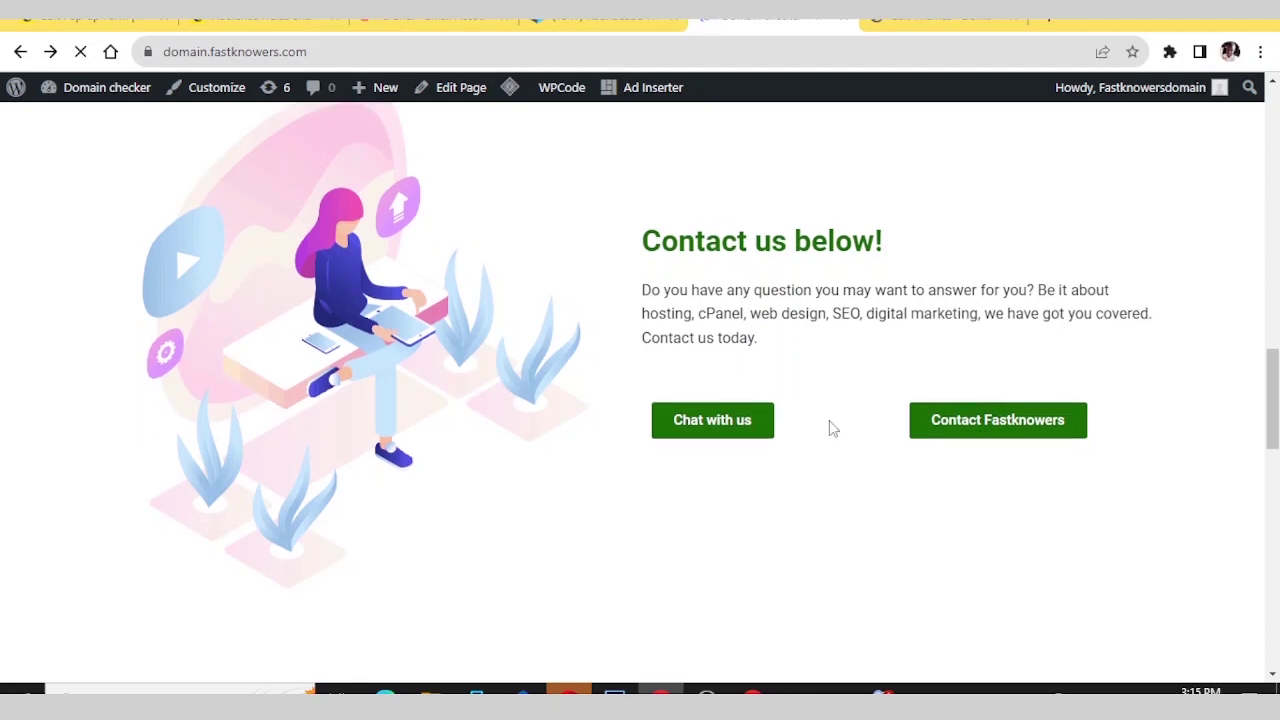
scroll(829, 428, down, 3)
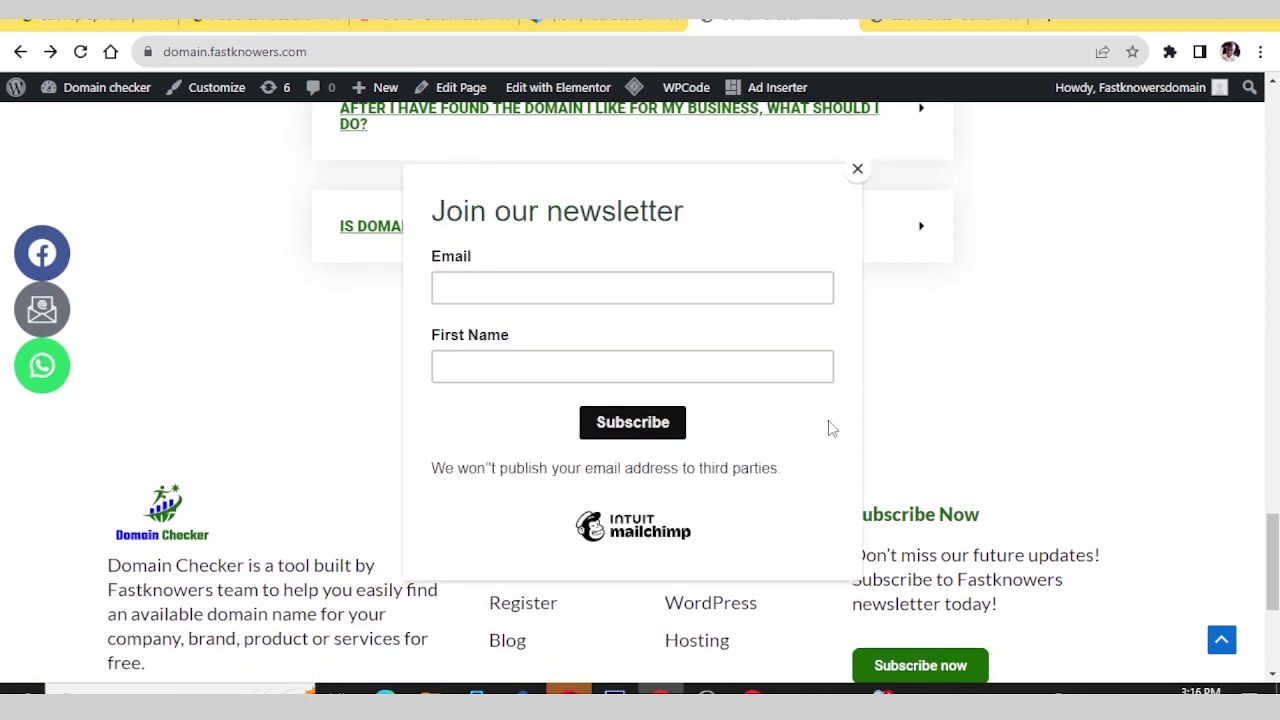
- Hide the top ad banner and enter the test e-mail address in the pop-up's Email field
scroll(829, 428, down, 1)
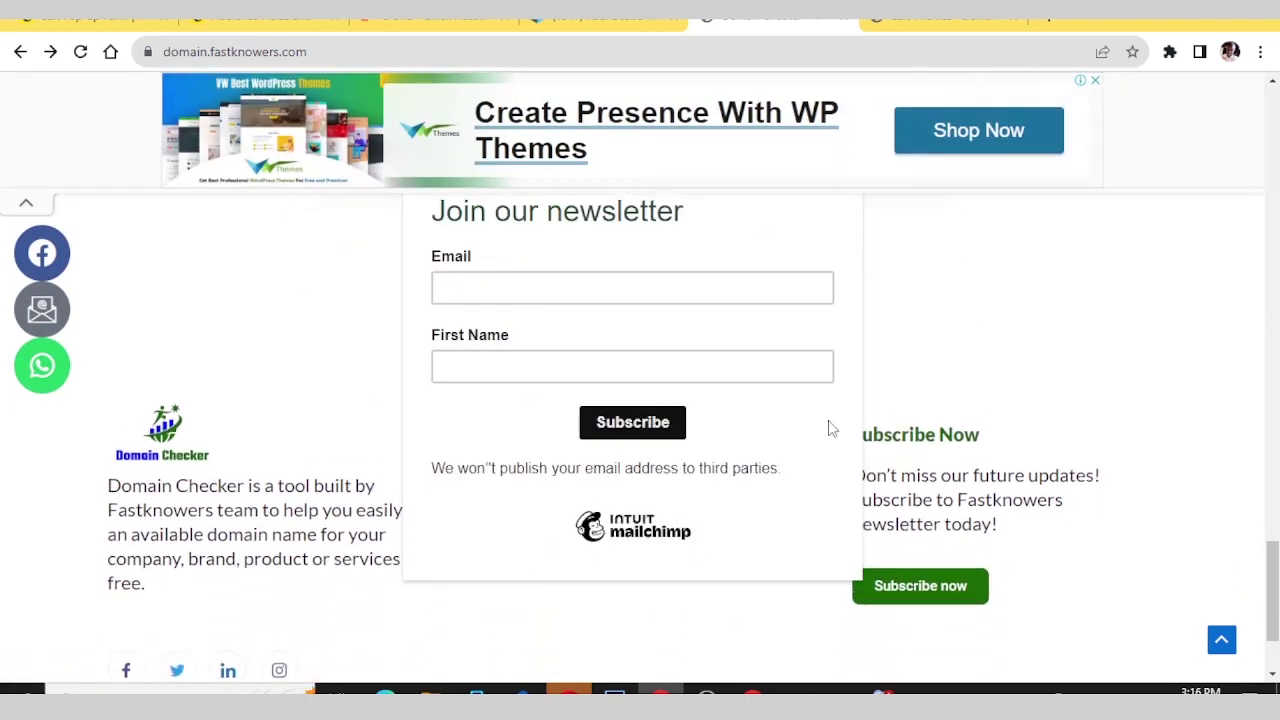
scroll(829, 428, up, 4)
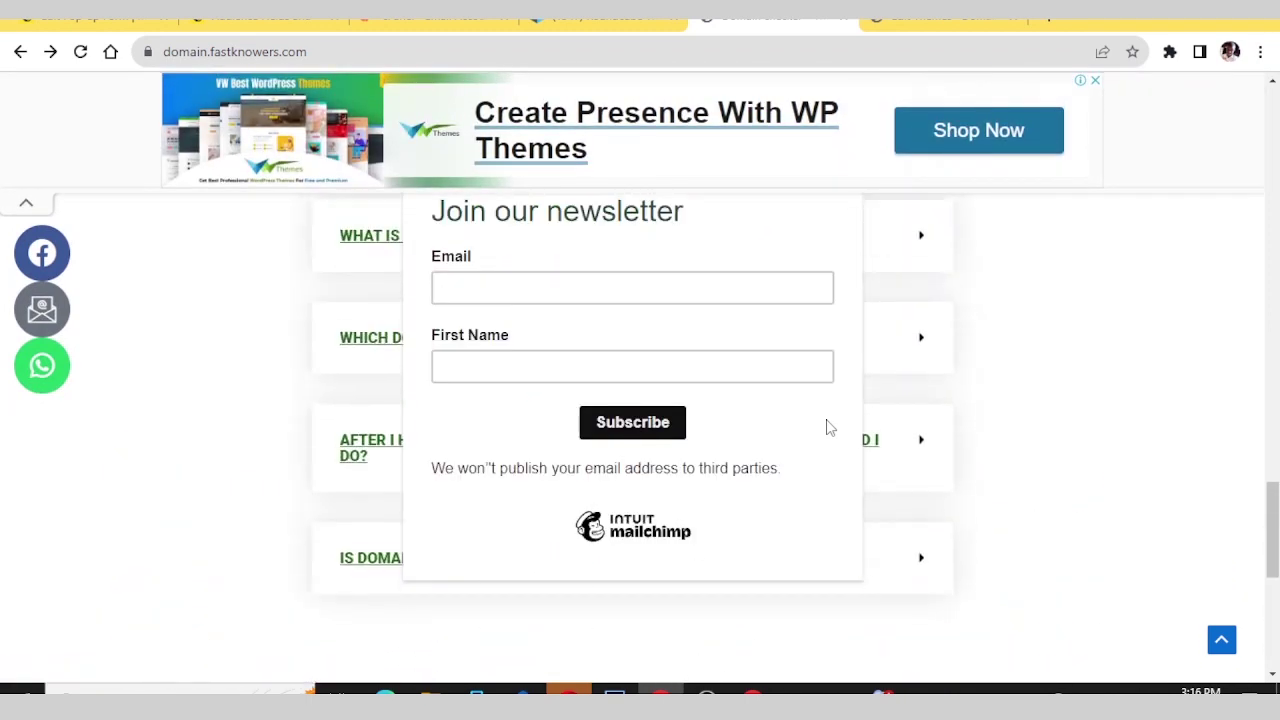
click(27, 206)
scroll(572, 277, up, 2)
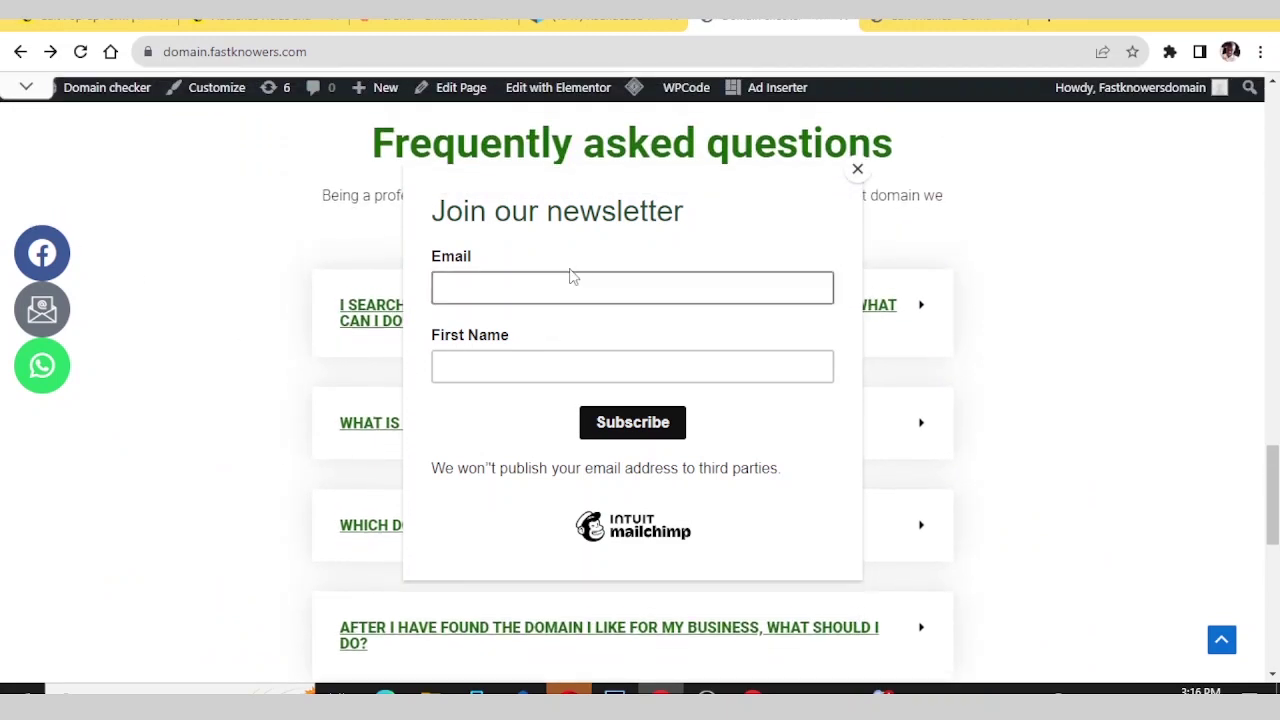
scroll(597, 297, up, 3)
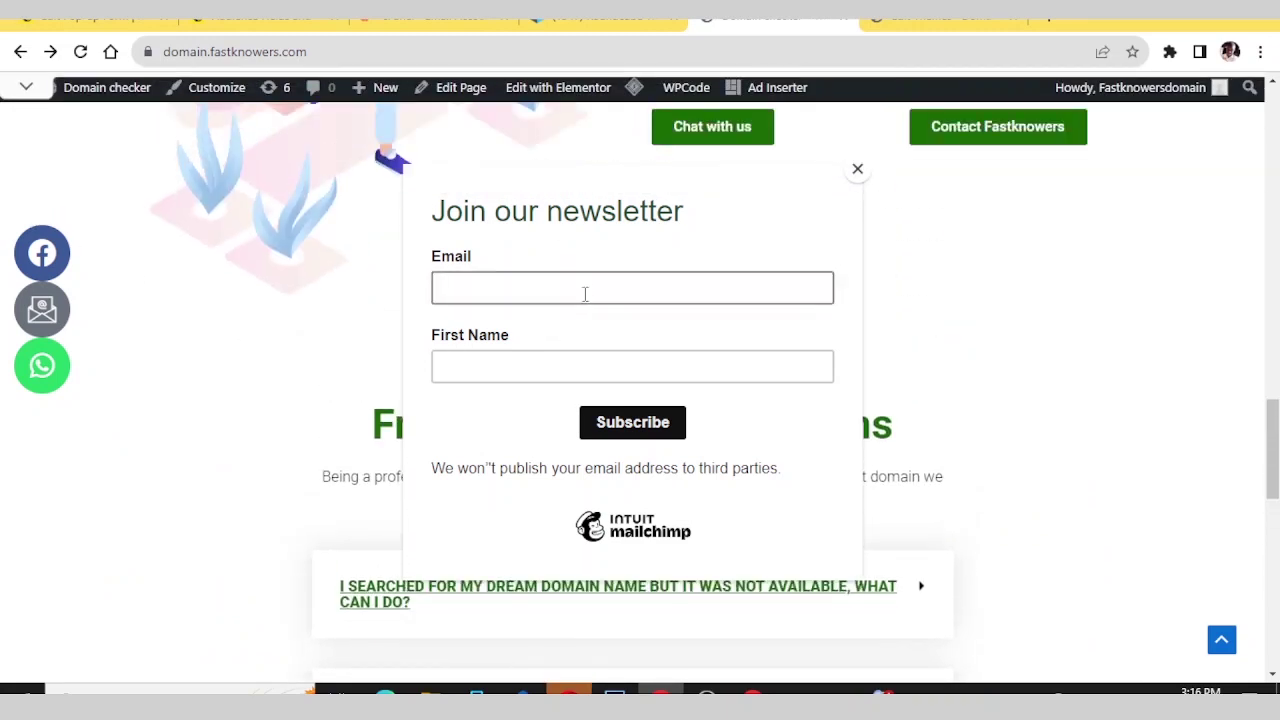
click(585, 293)
click(491, 371)
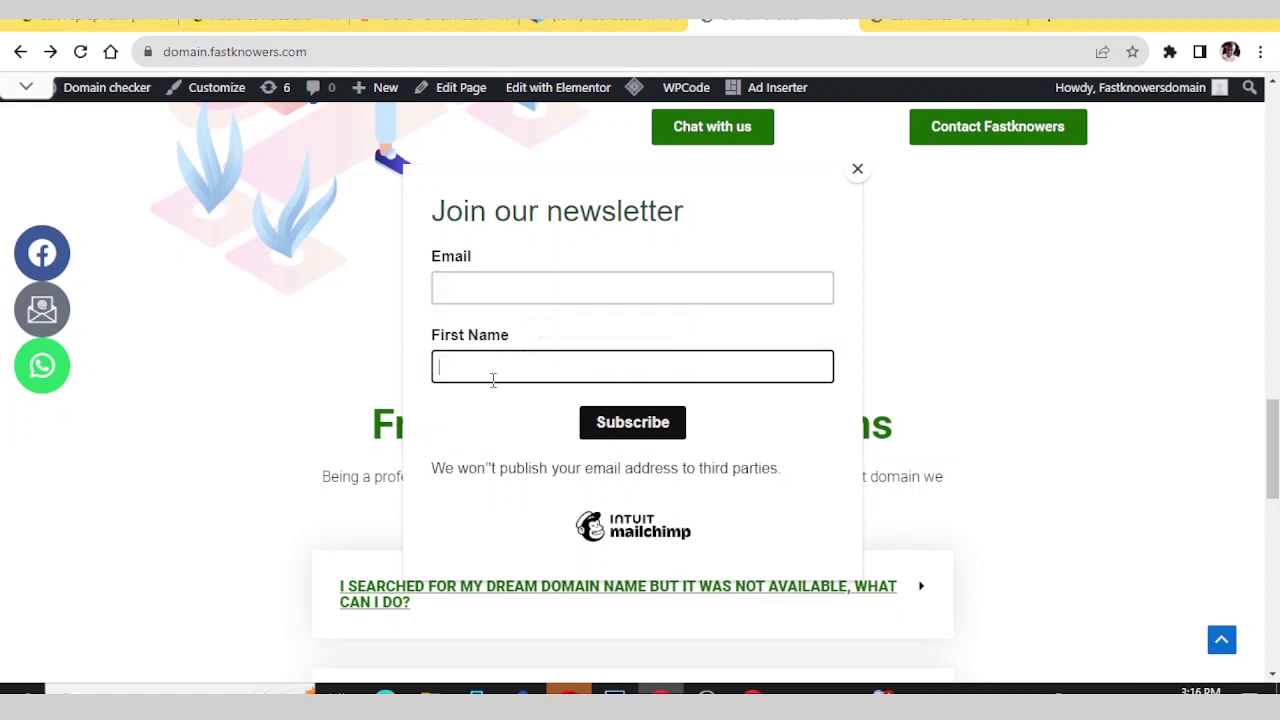
click(576, 276)
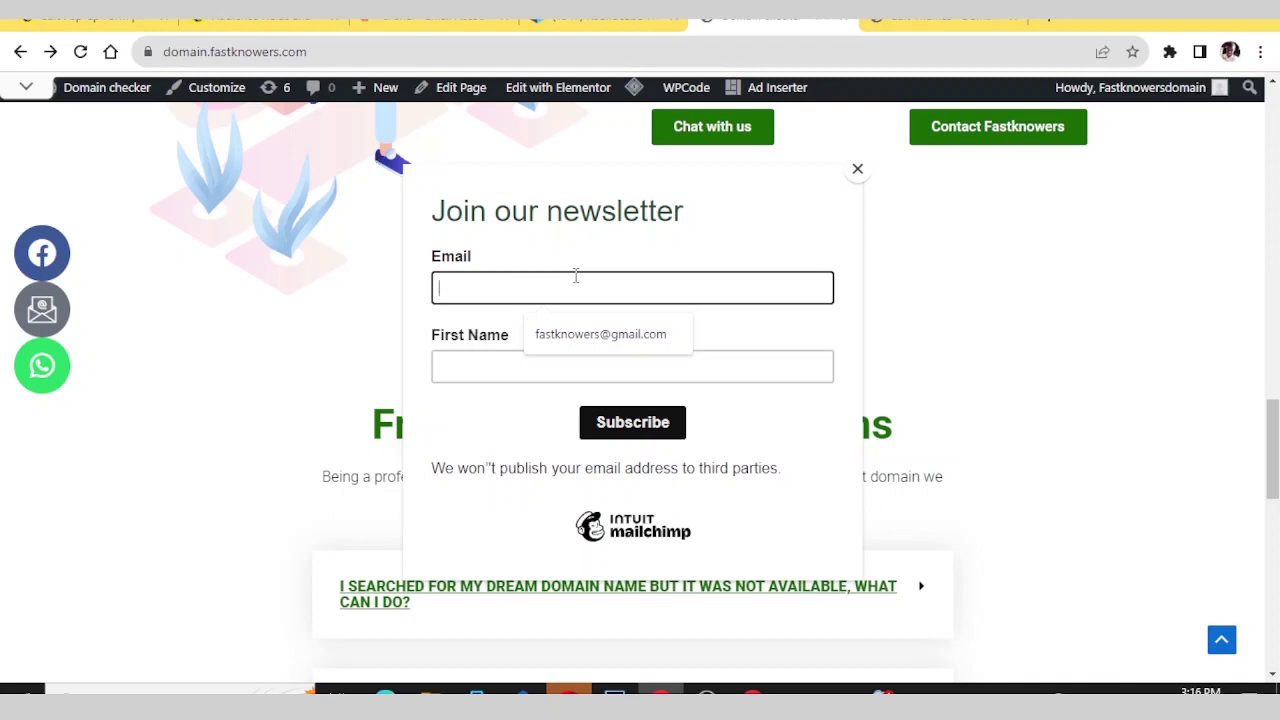
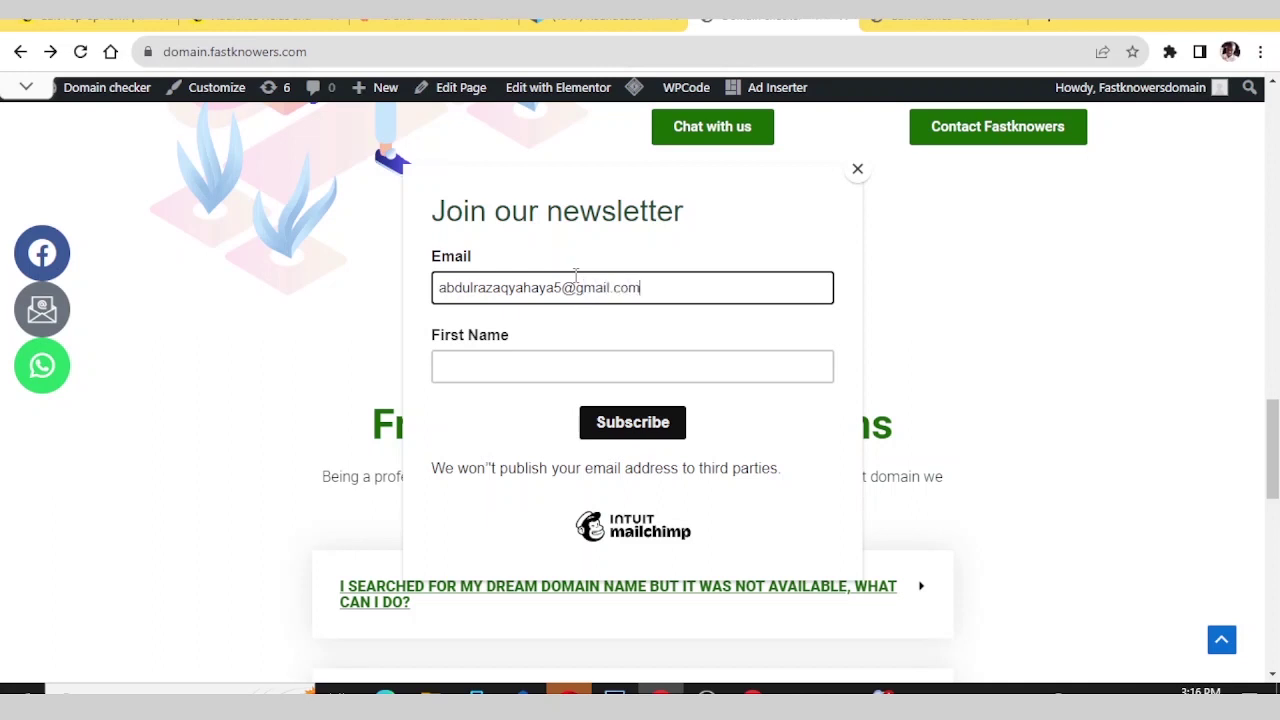
- Enter 'Tester' as the first name
click(536, 364)
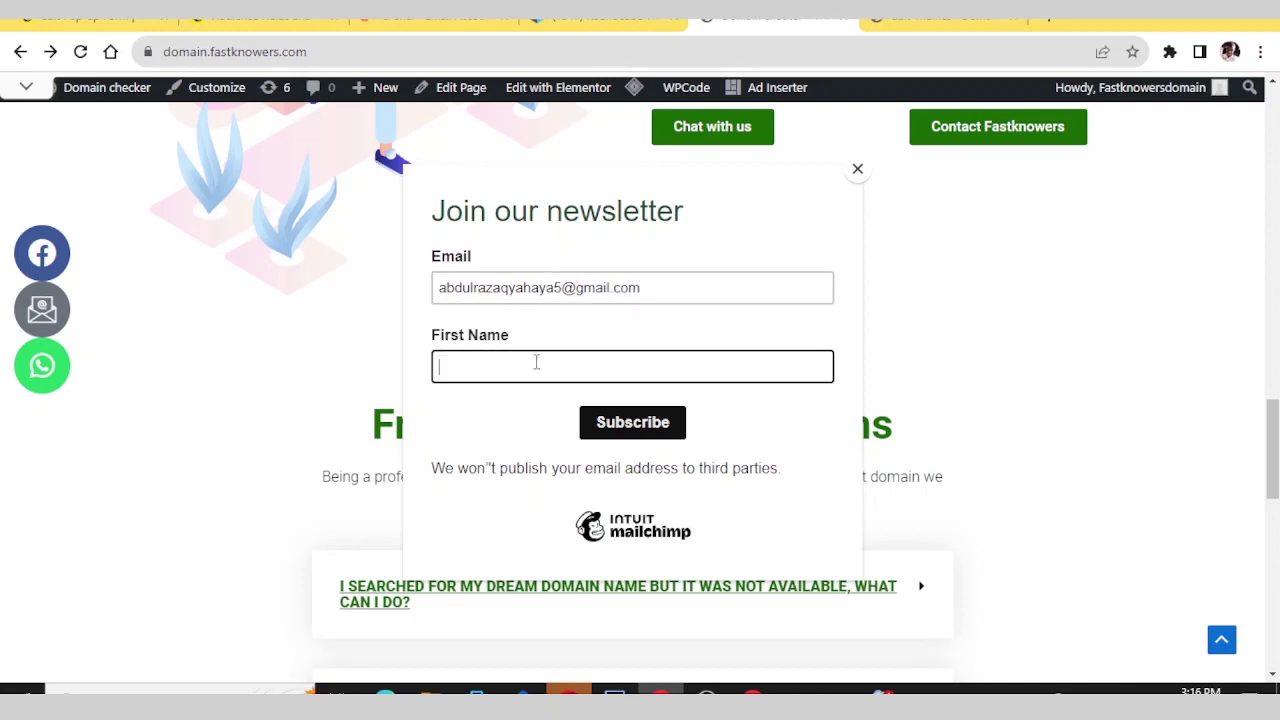
key(Caps_Lock)
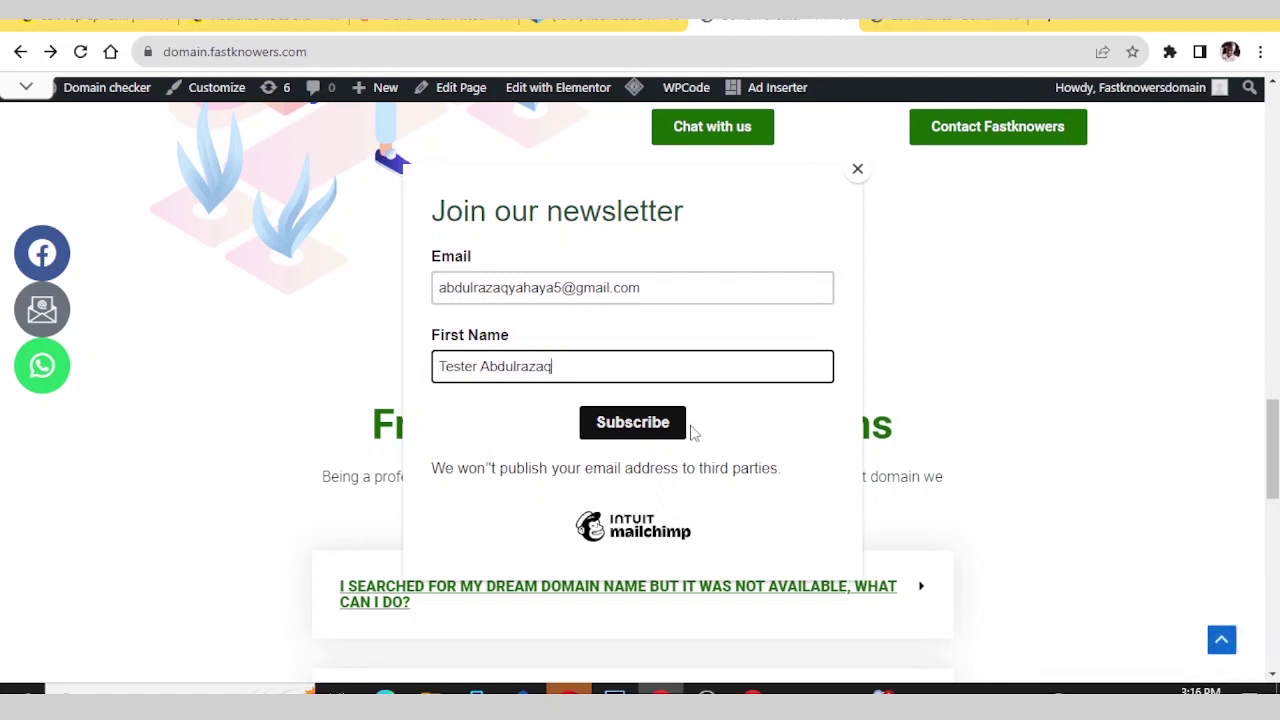
- Submit the signup, remove the extra digit before the @ after the already-subscribed error, and resubmit
click(660, 425)
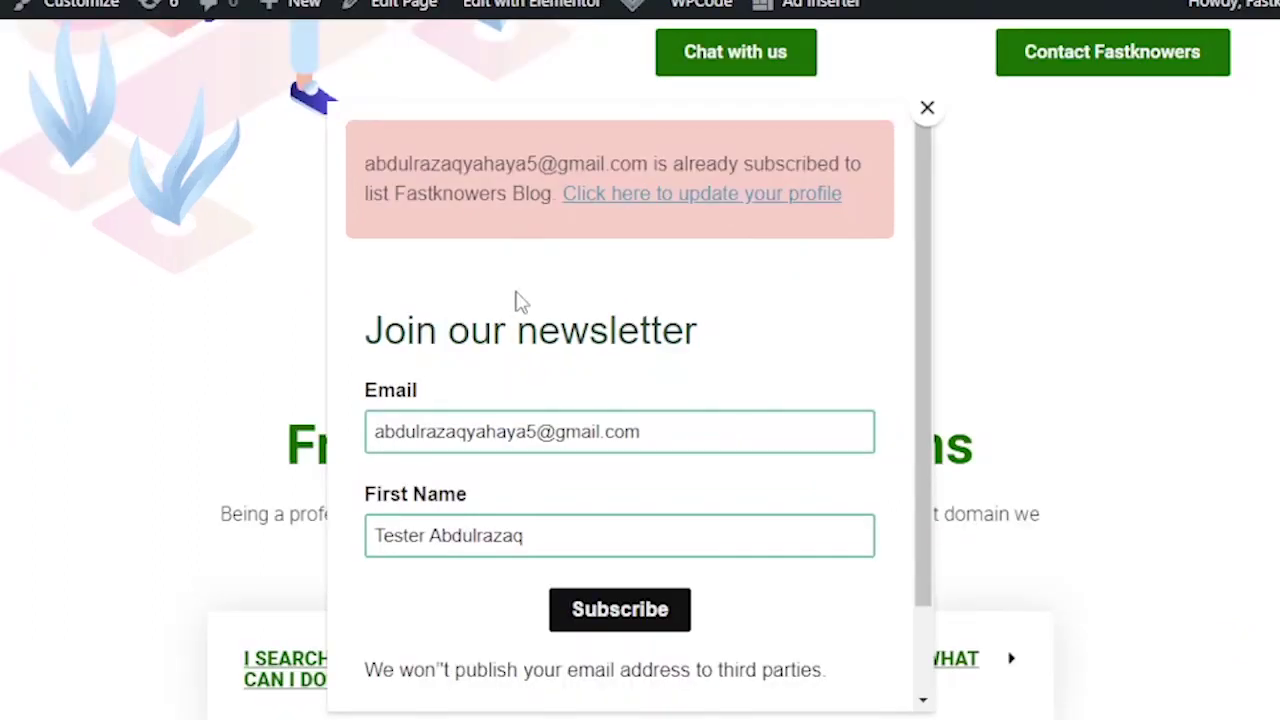
scroll(520, 300, down, 1)
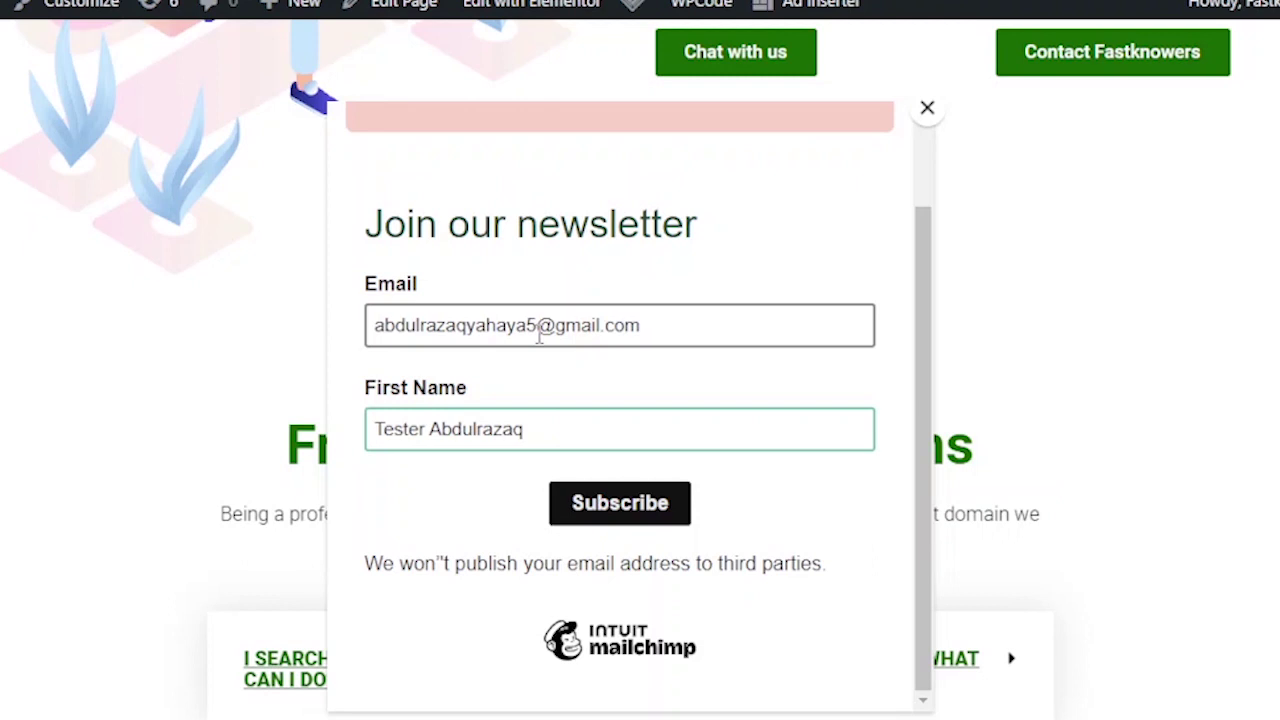
click(539, 336)
key(BackSpace)
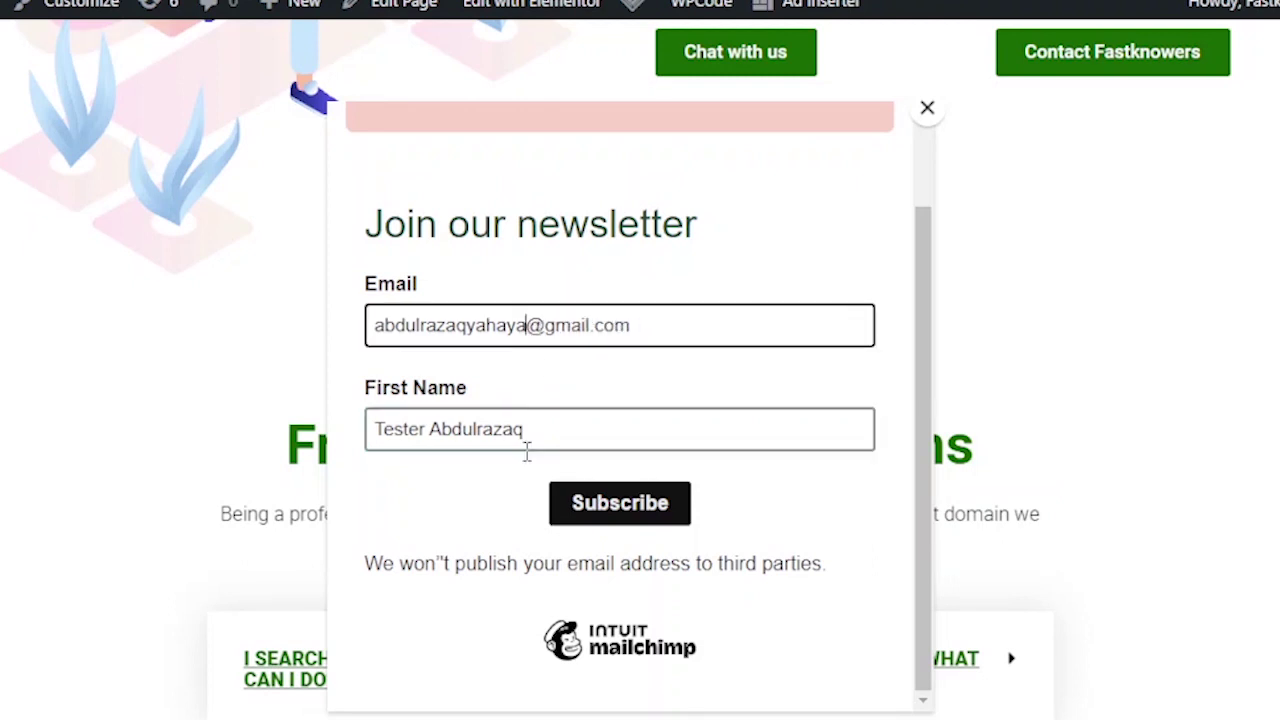
click(604, 508)
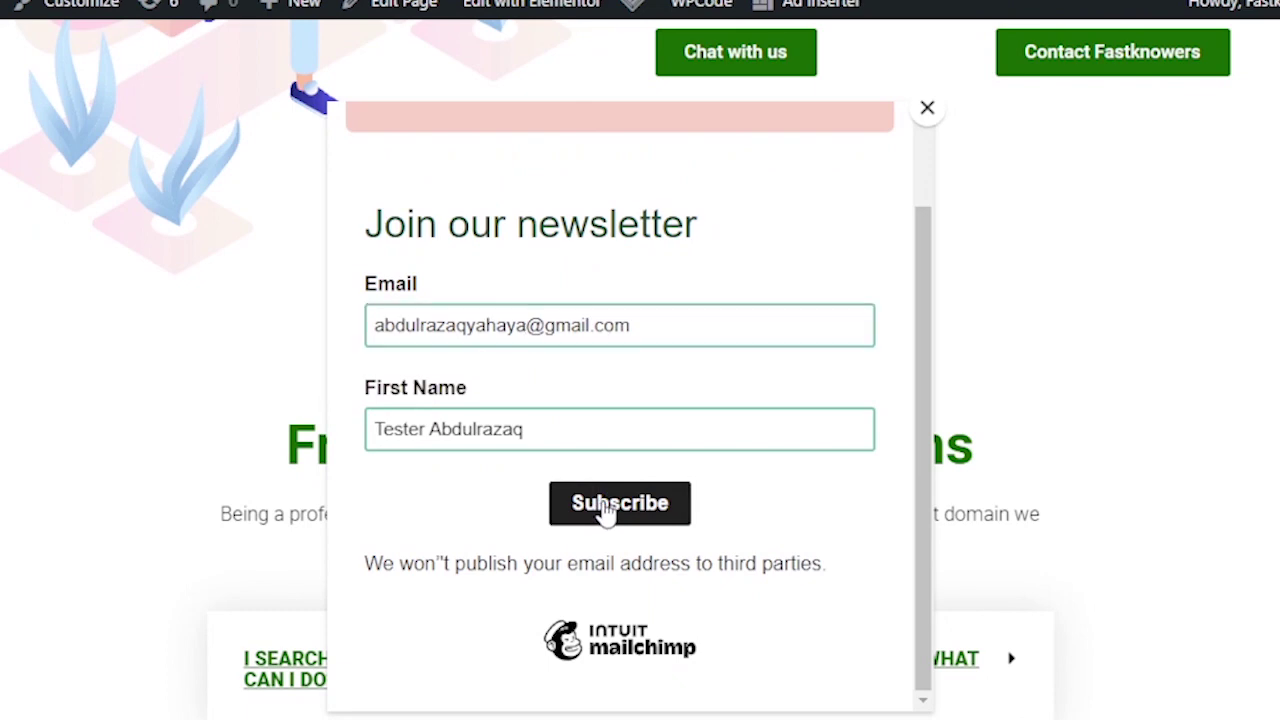
scroll(604, 510, up, 3)
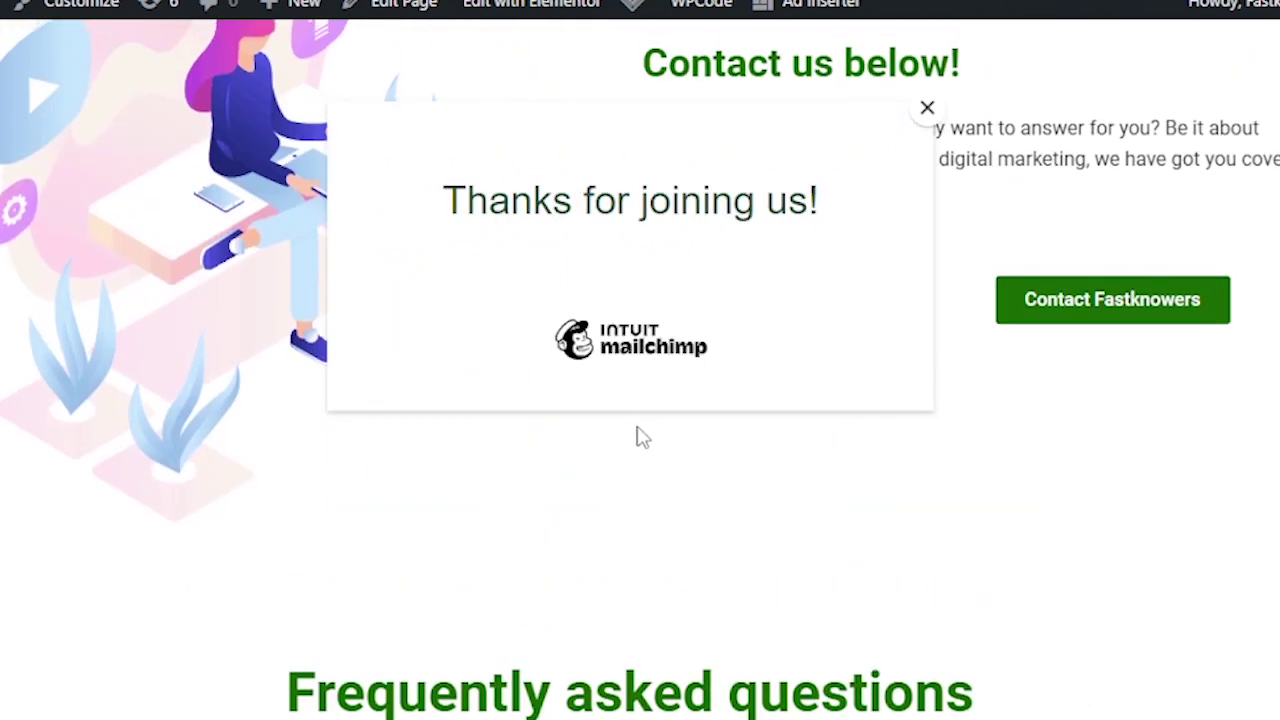
scroll(740, 337, up, 3)
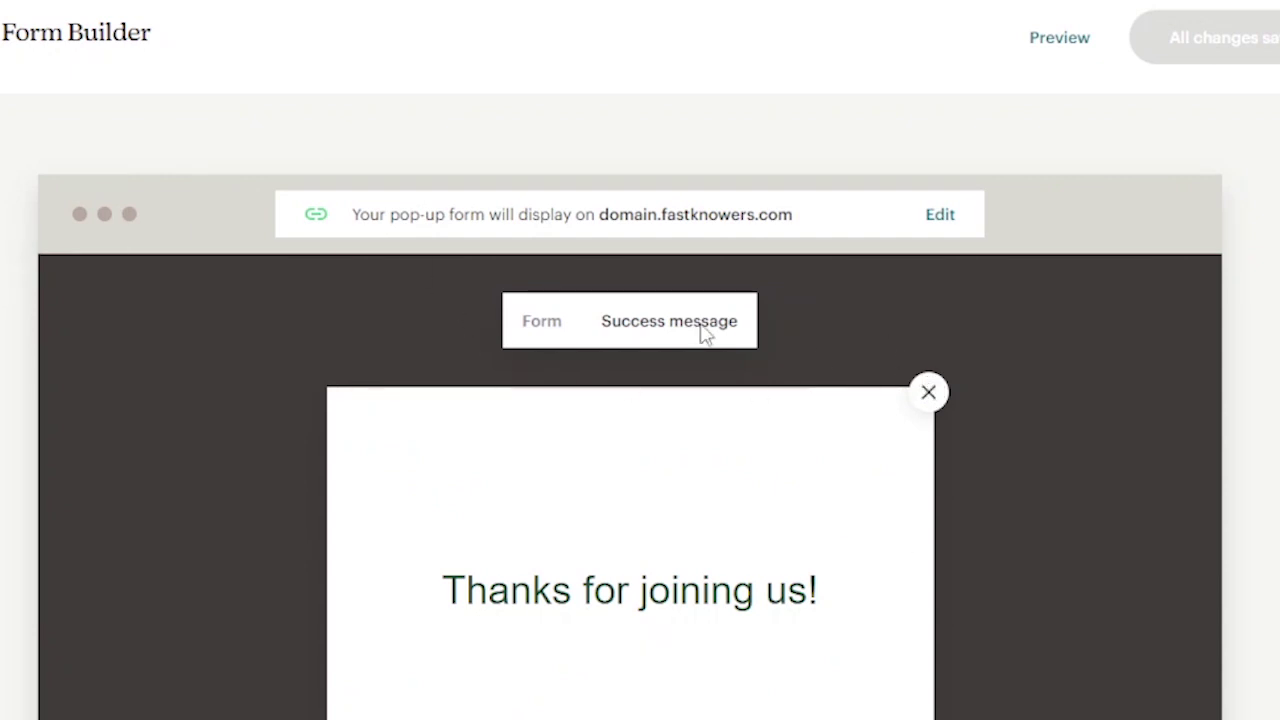
- Exit the Form Builder back to the Fastknowers Blog Signup forms page
scroll(14, 143, down, 3)
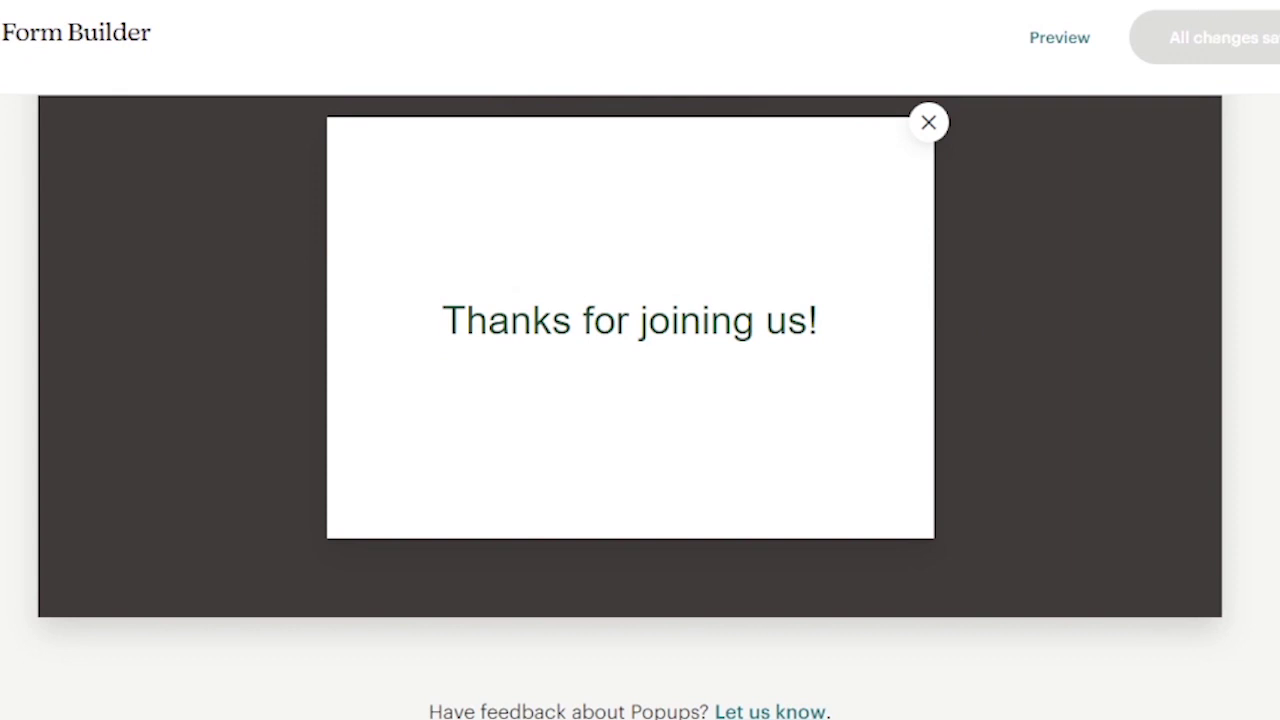
click(1278, 37)
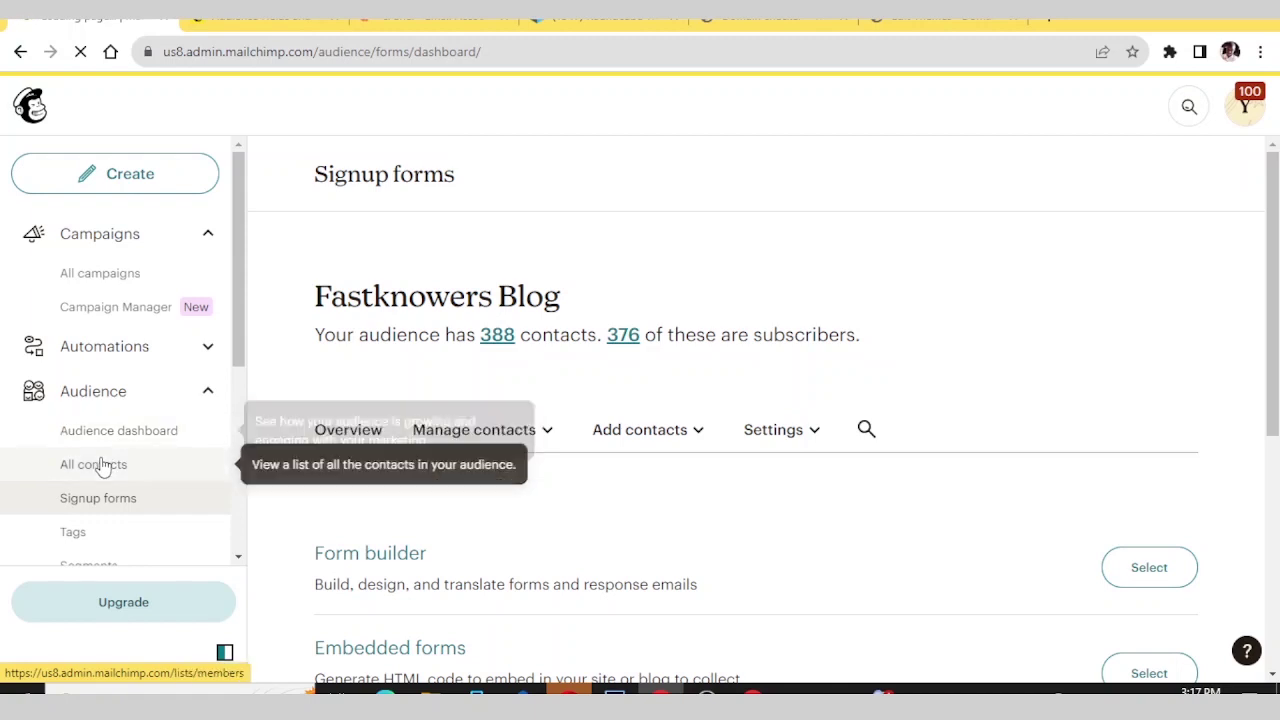
- Open All contacts and check the test signup shows Subscribed with source Popup Form
click(129, 434)
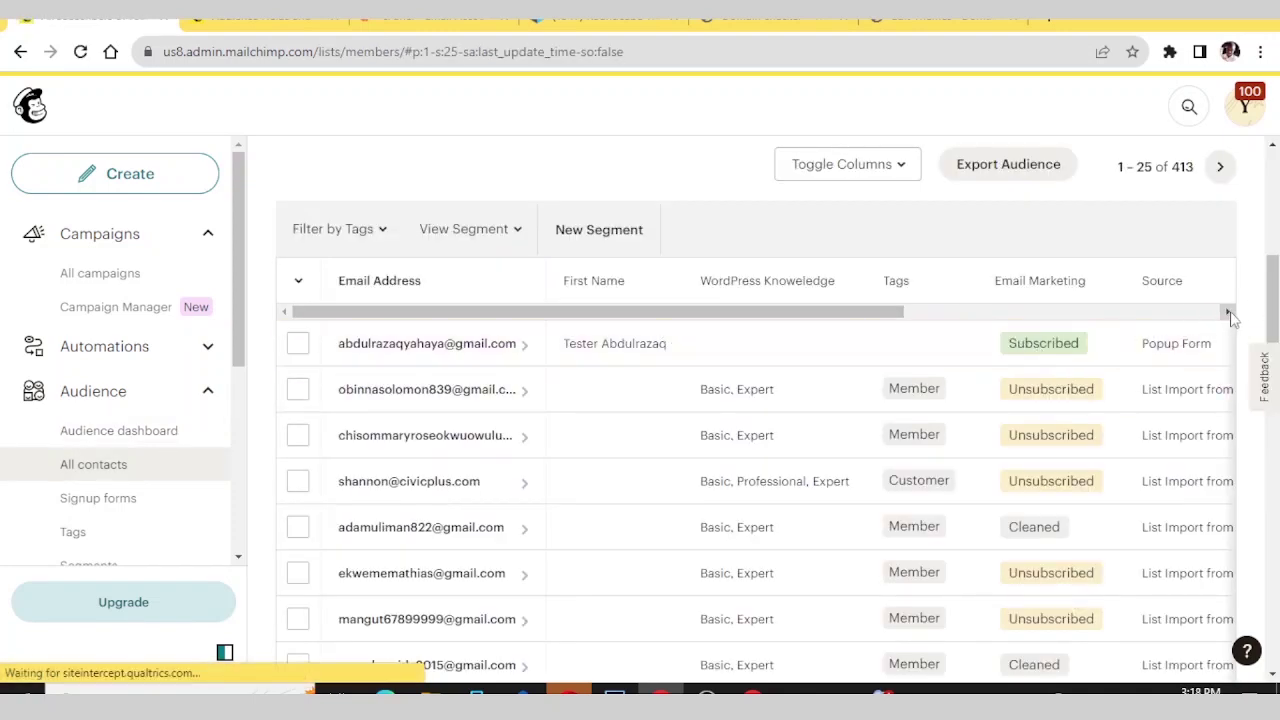
drag(1229, 313, 1226, 318)
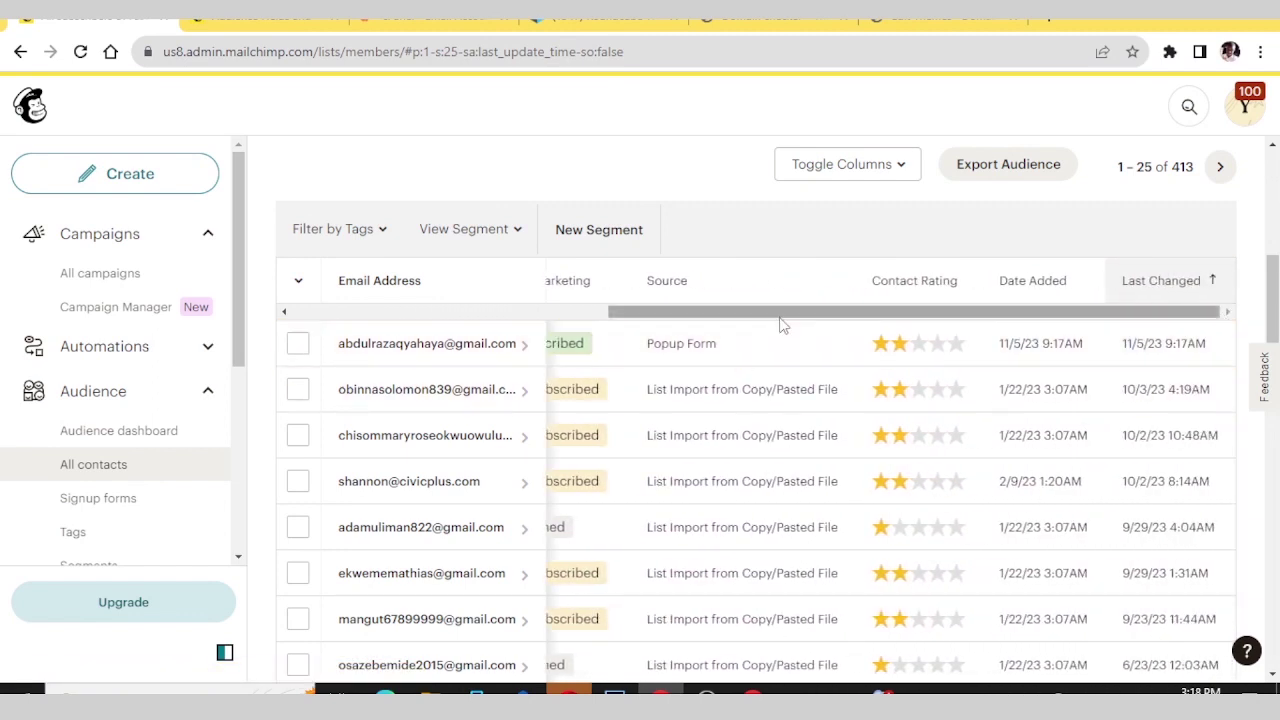
drag(780, 315, 283, 406)
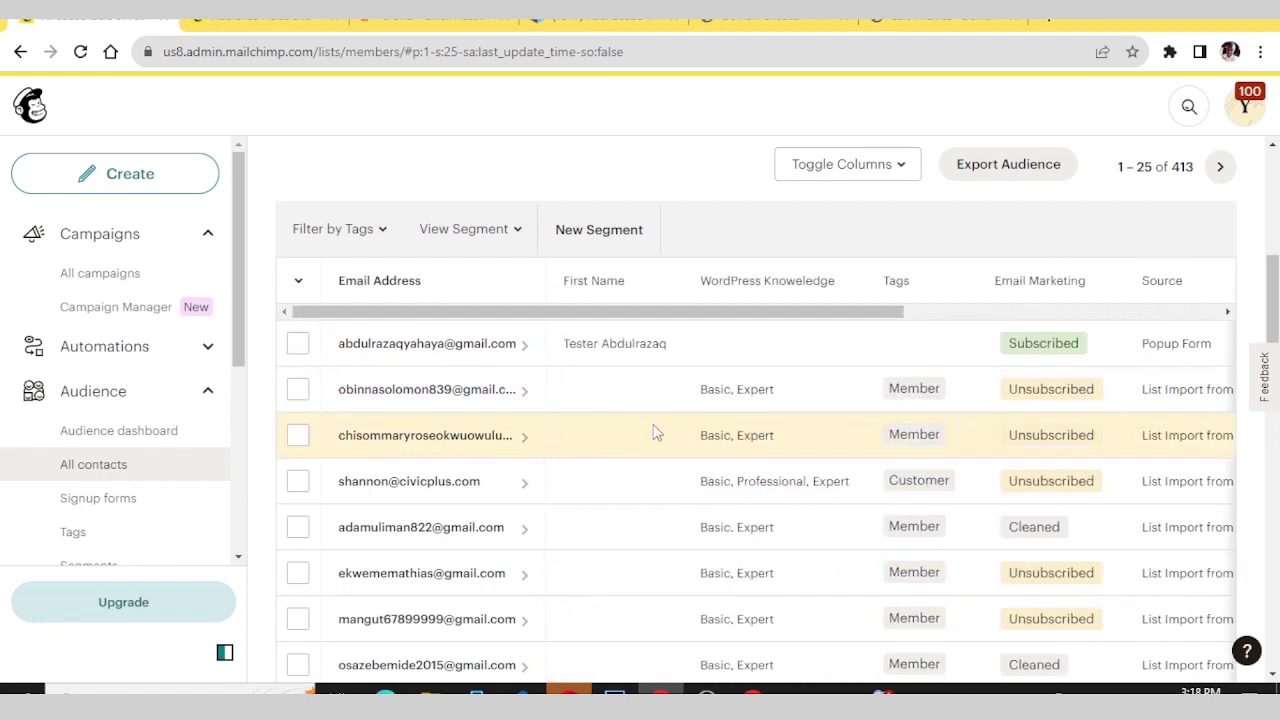
scroll(653, 430, down, 2)
scroll(653, 428, up, 5)
scroll(653, 428, up, 1)
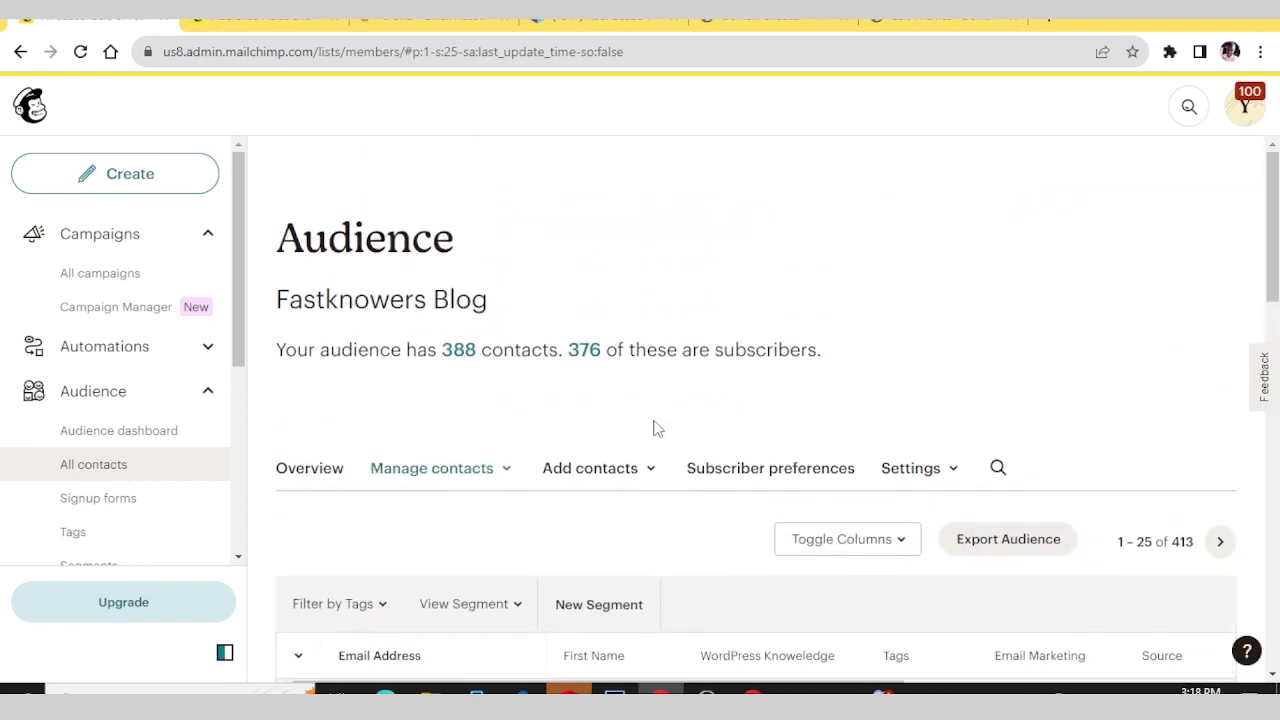
click(642, 474)
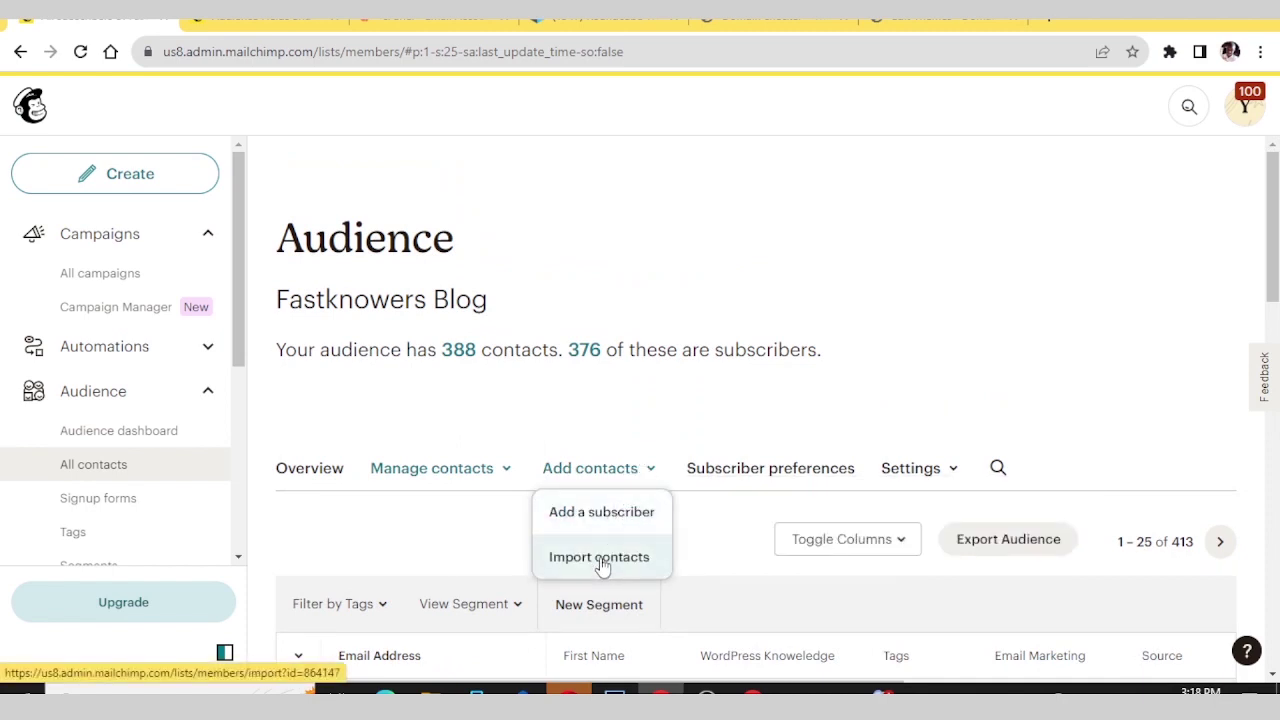
click(600, 557)
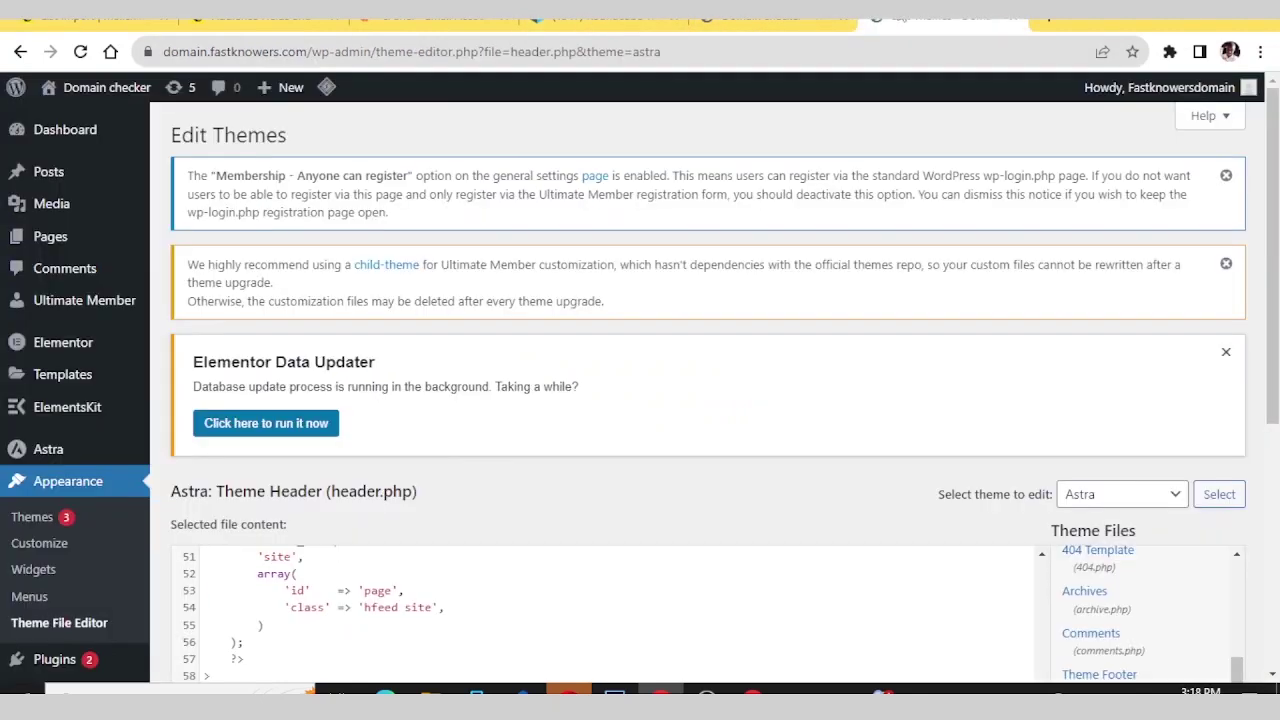
mouse_move(84, 342)
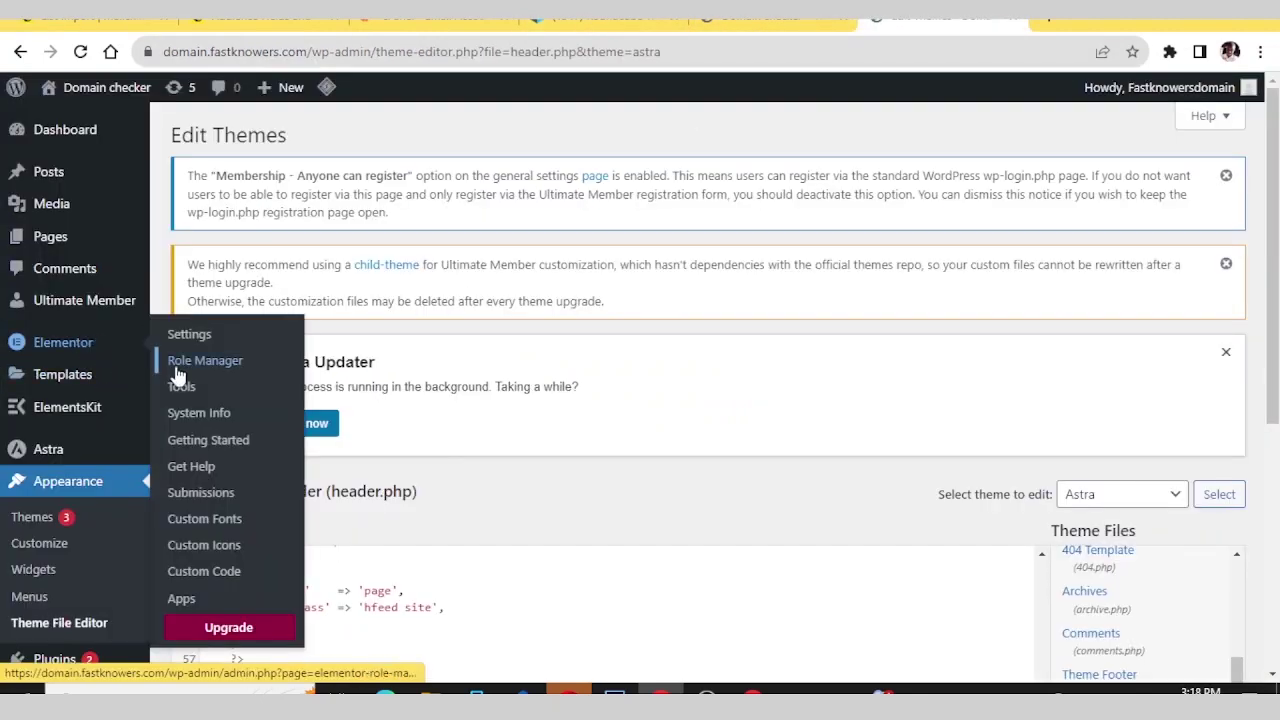
click(182, 491)
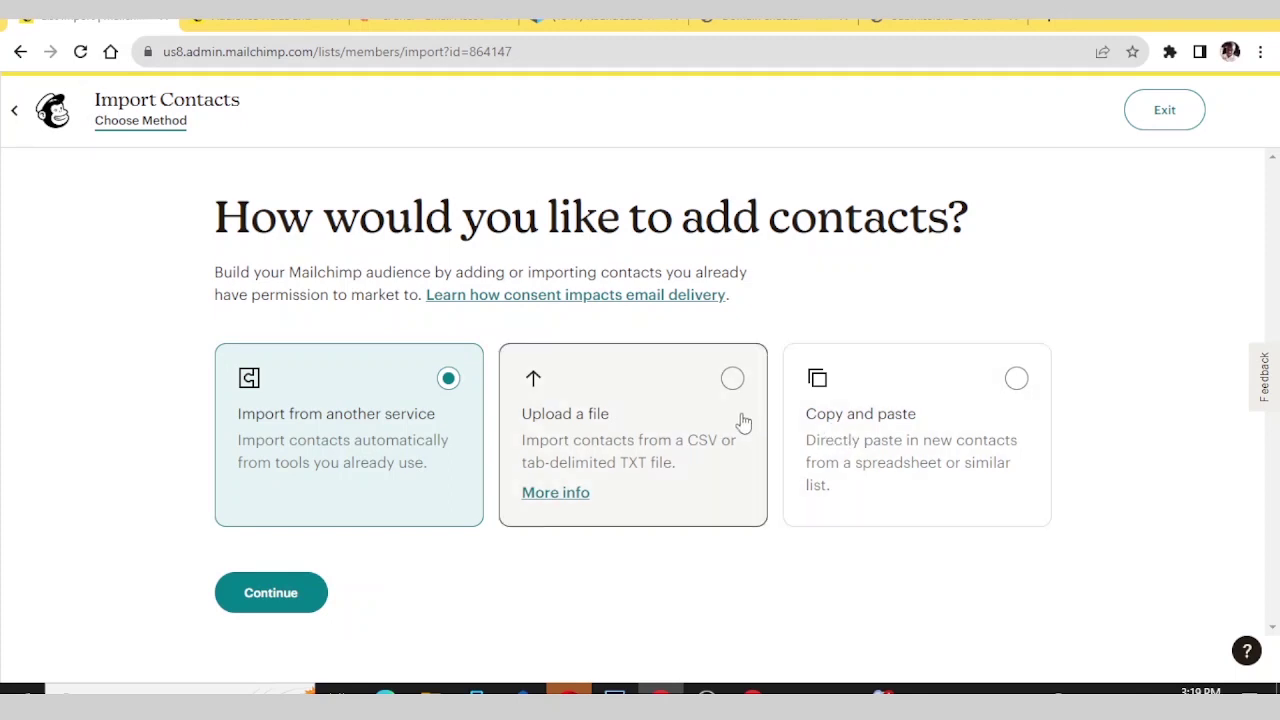
click(1165, 110)
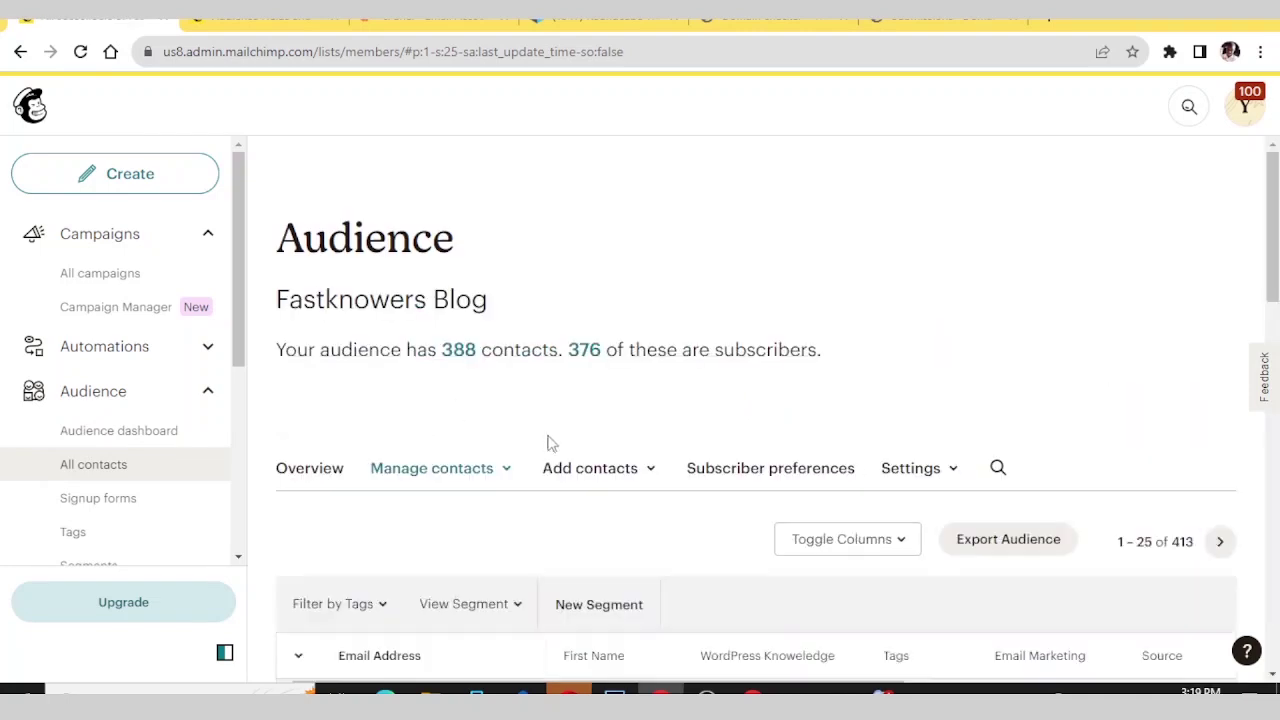
- Choose Add a subscriber from the Add contacts menu for Fastknowers Blog
scroll(645, 470, down, 3)
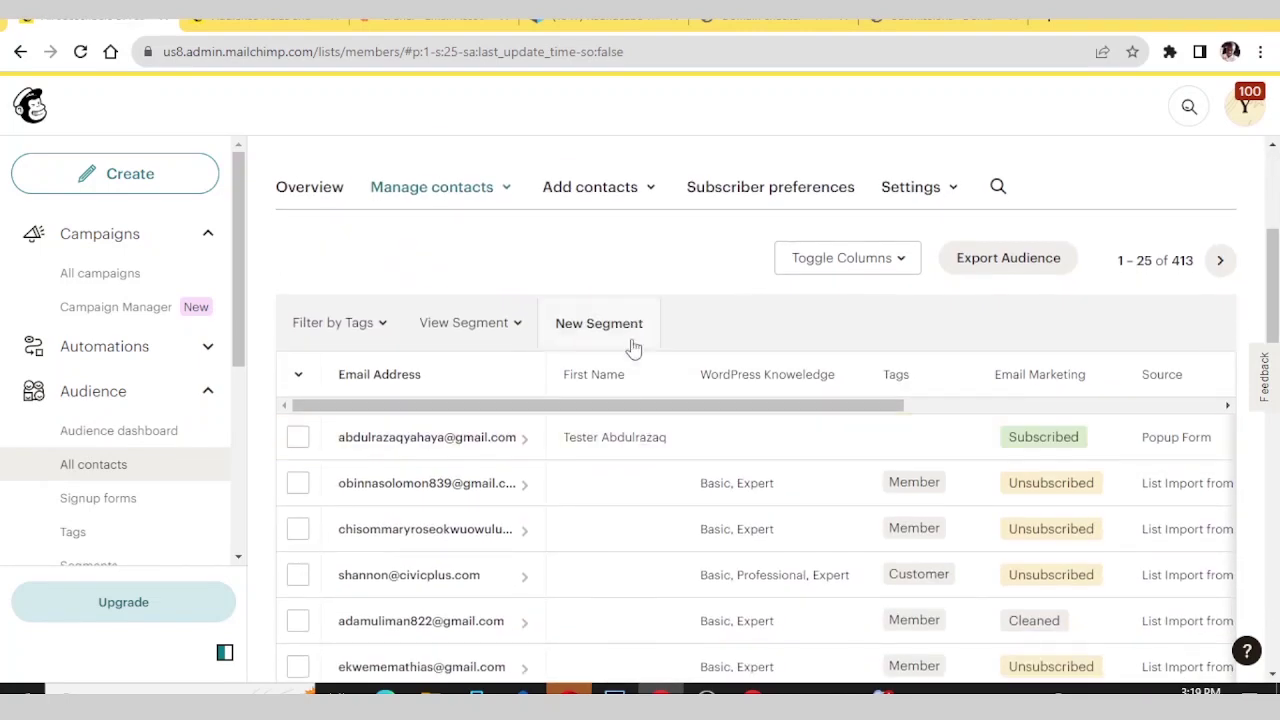
scroll(630, 414, up, 2)
click(646, 374)
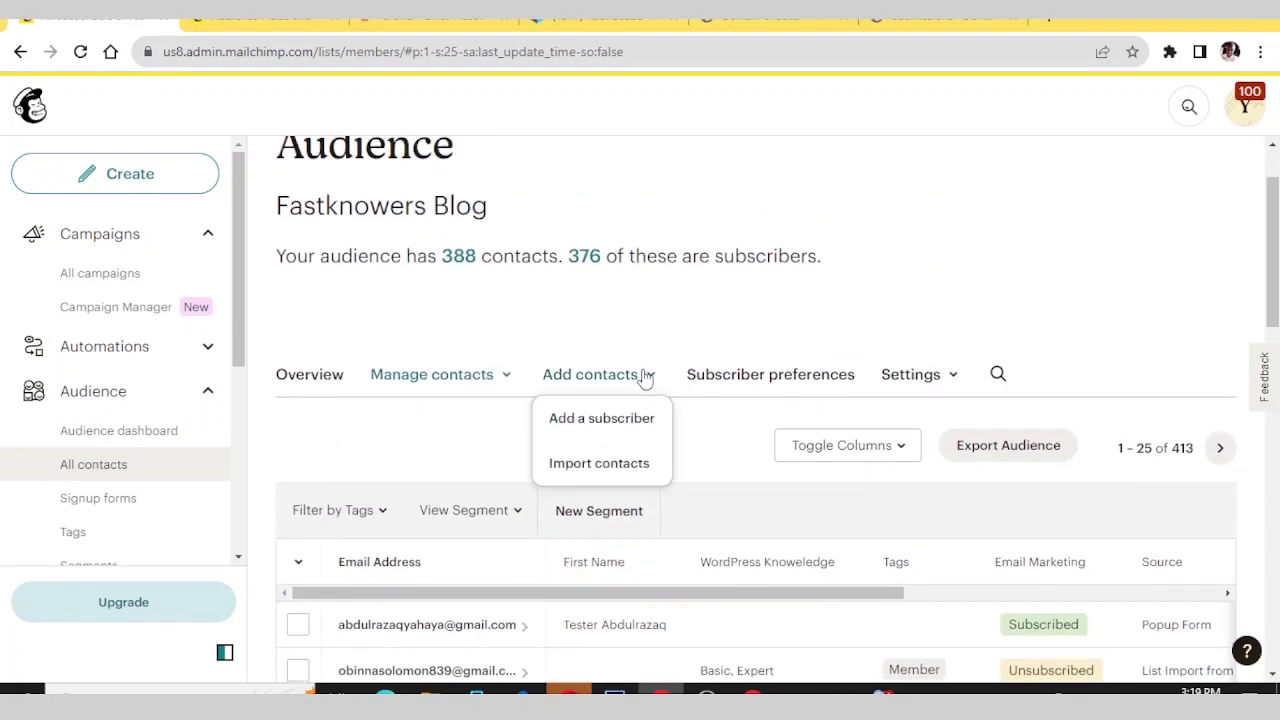
click(607, 424)
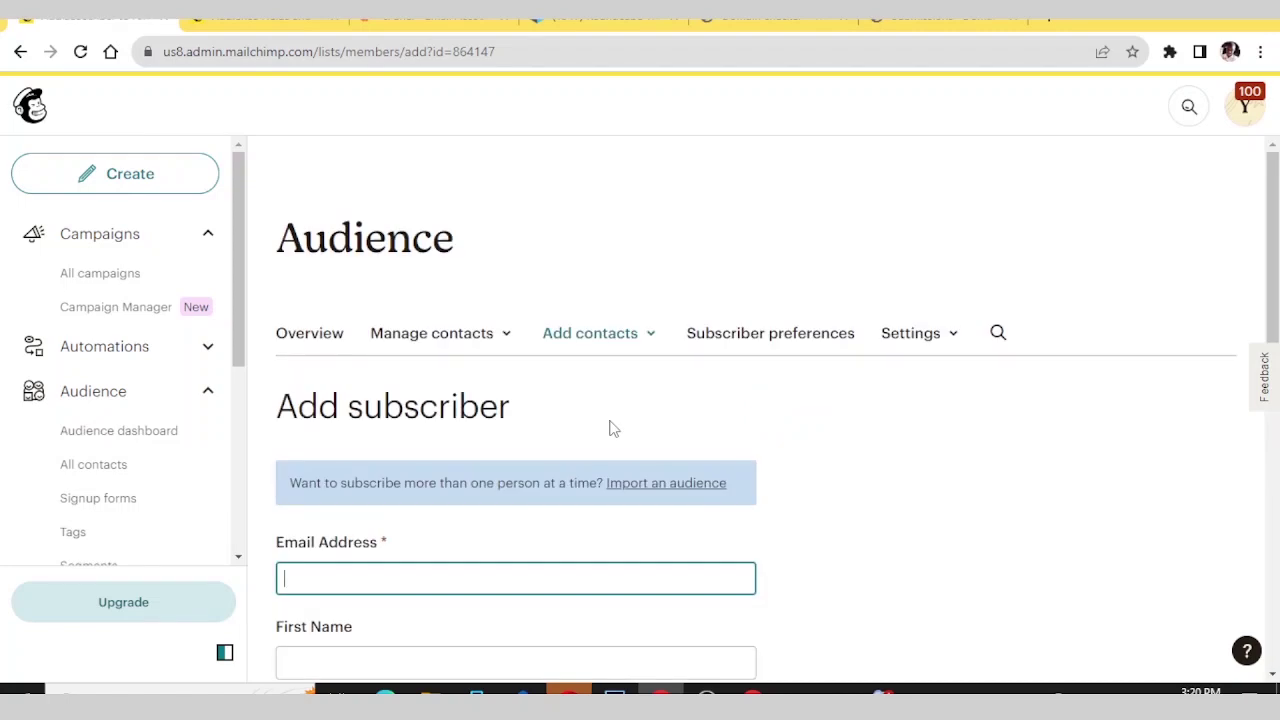
- Enter the test contact's e-mail address in the Add subscriber Email Address field
scroll(430, 470, down, 2)
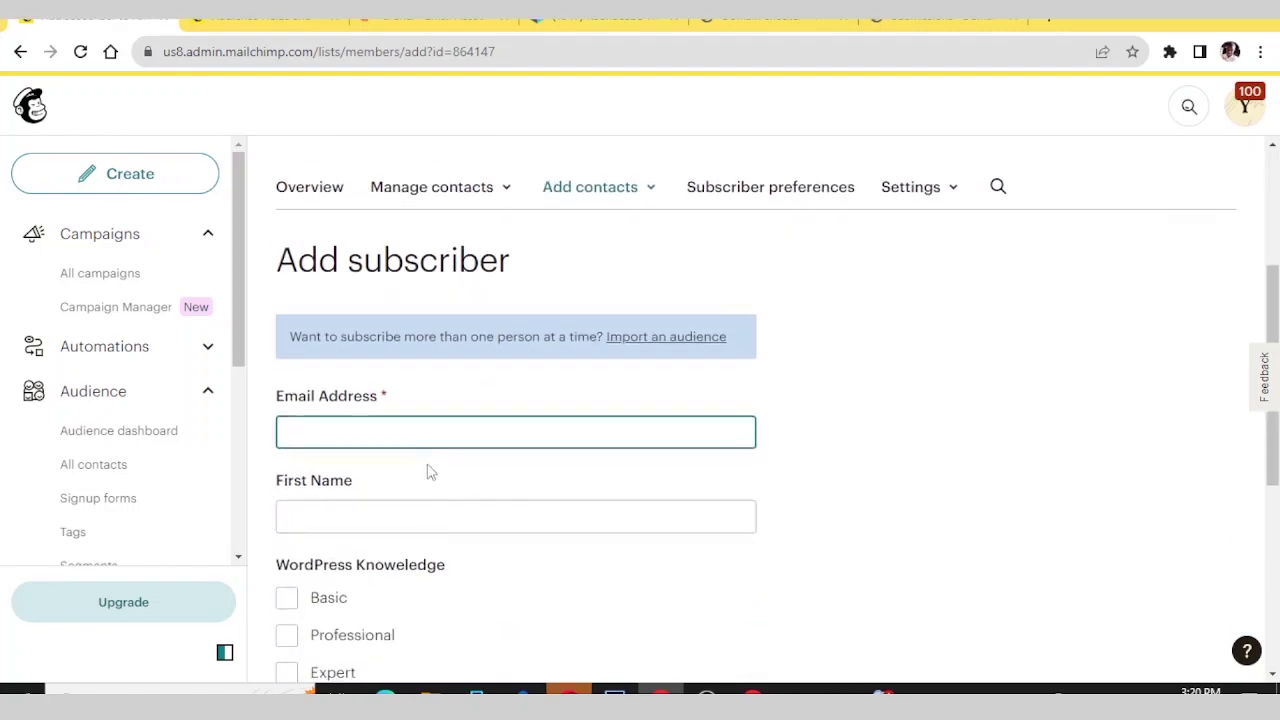
click(444, 427)
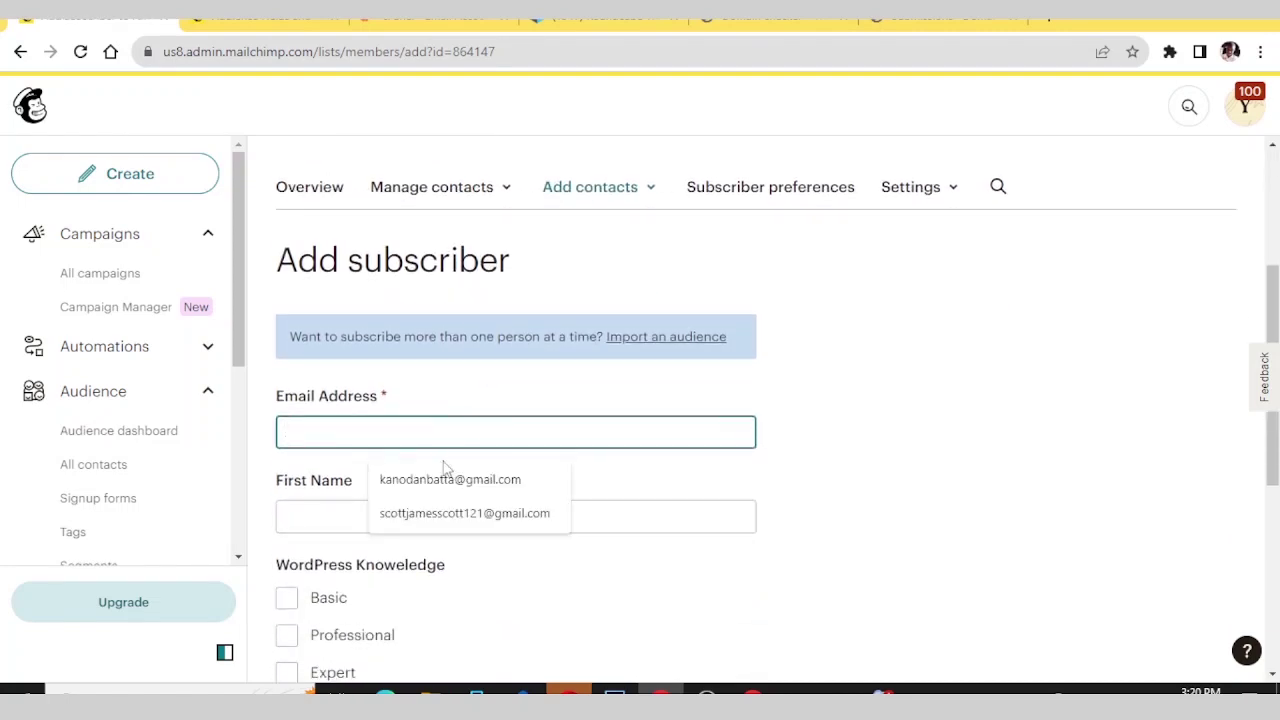
click(323, 514)
click(372, 434)
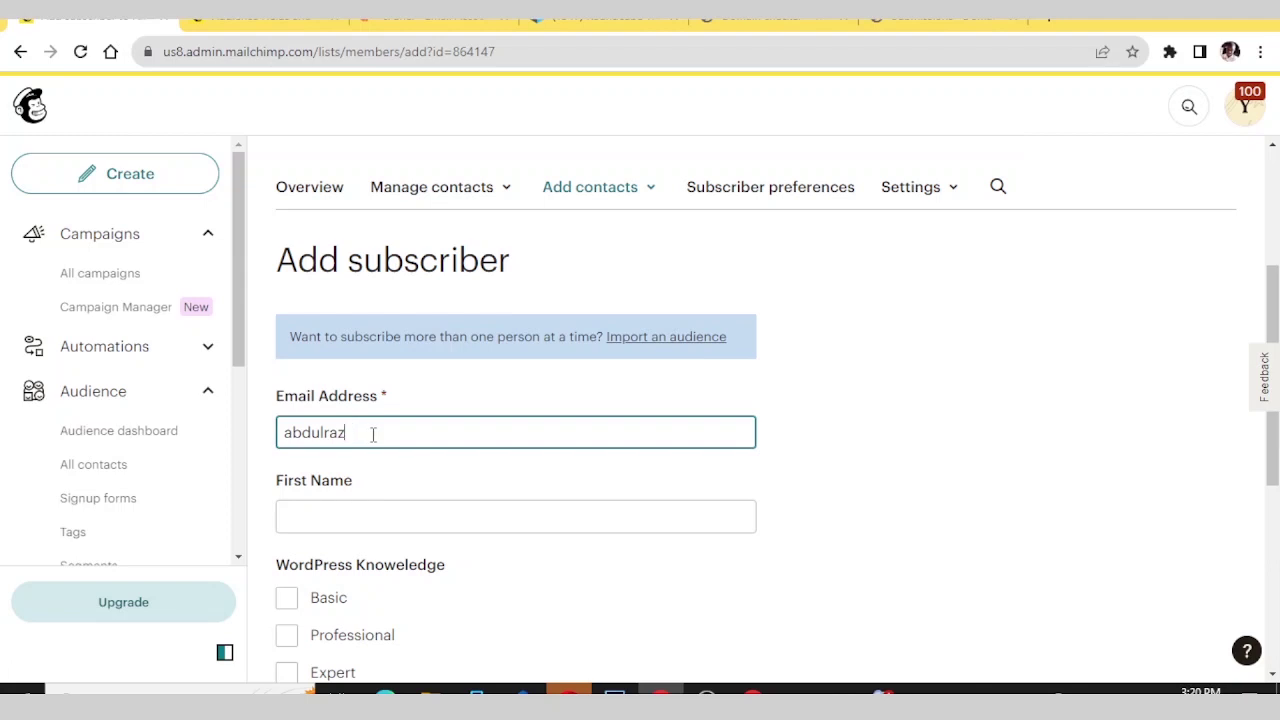
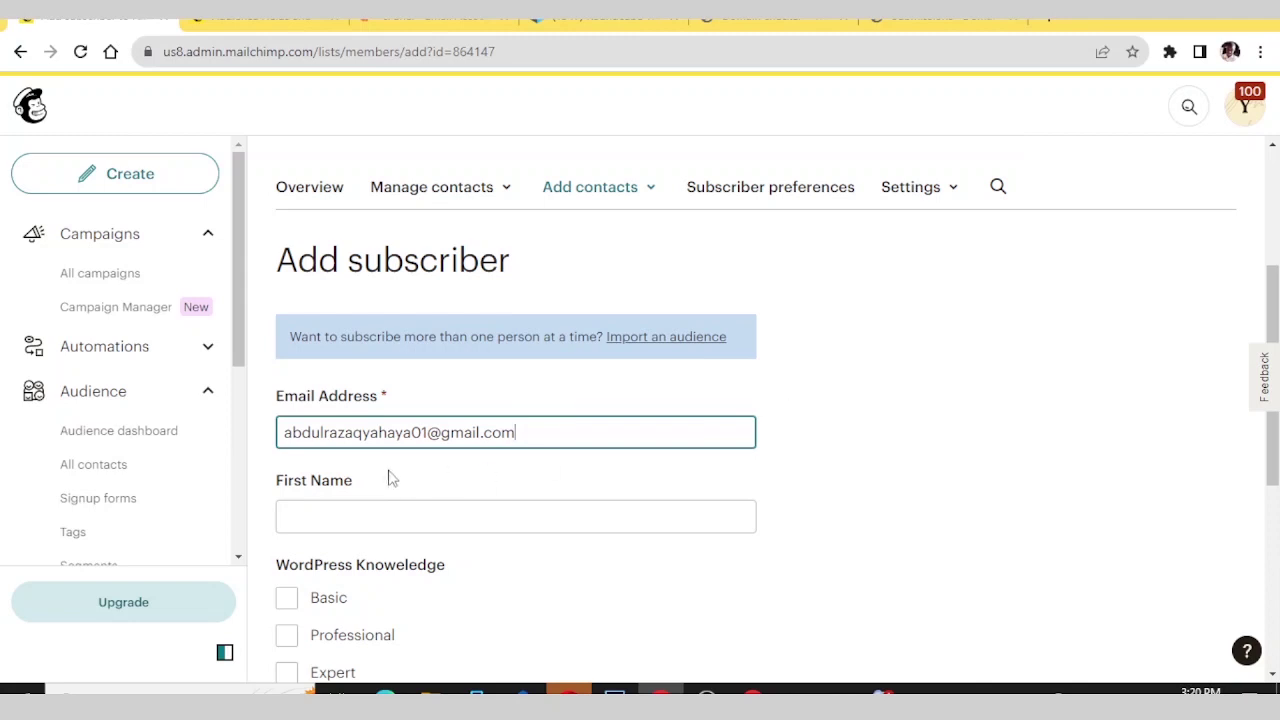
- Fill First Name with 'Given email address' and attempt to submit the subscriber
scroll(389, 476, down, 2)
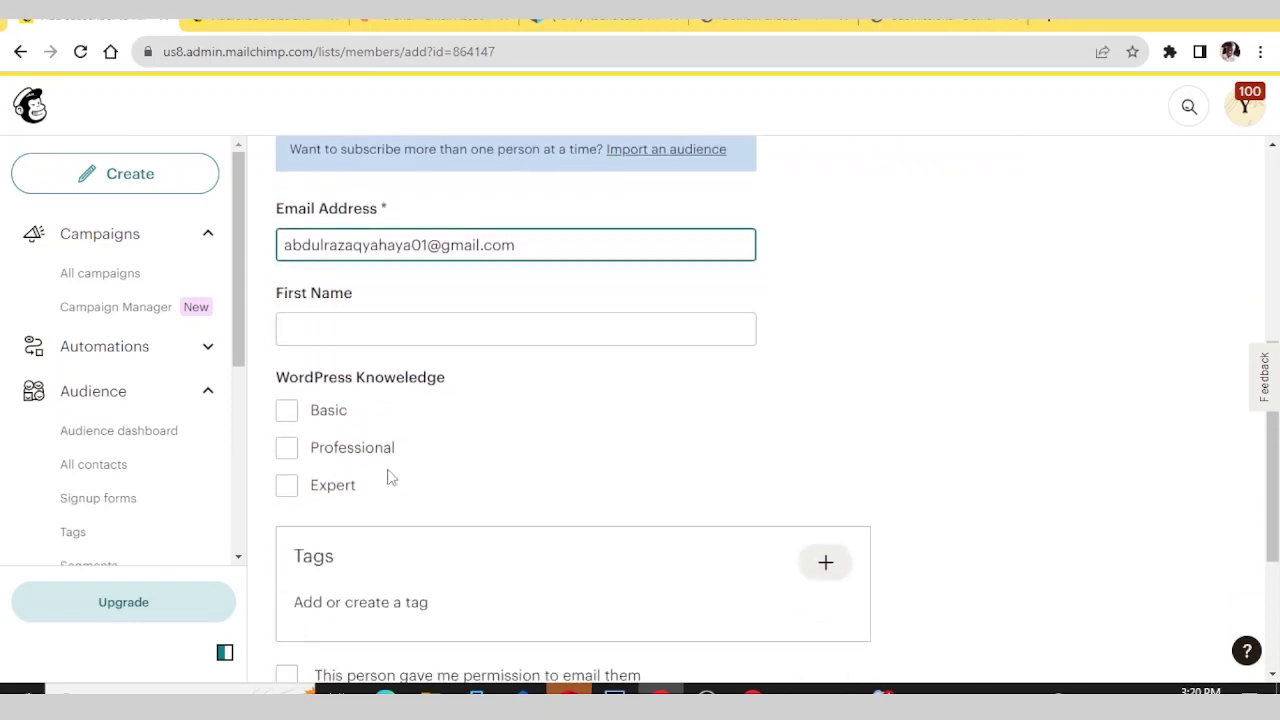
click(380, 333)
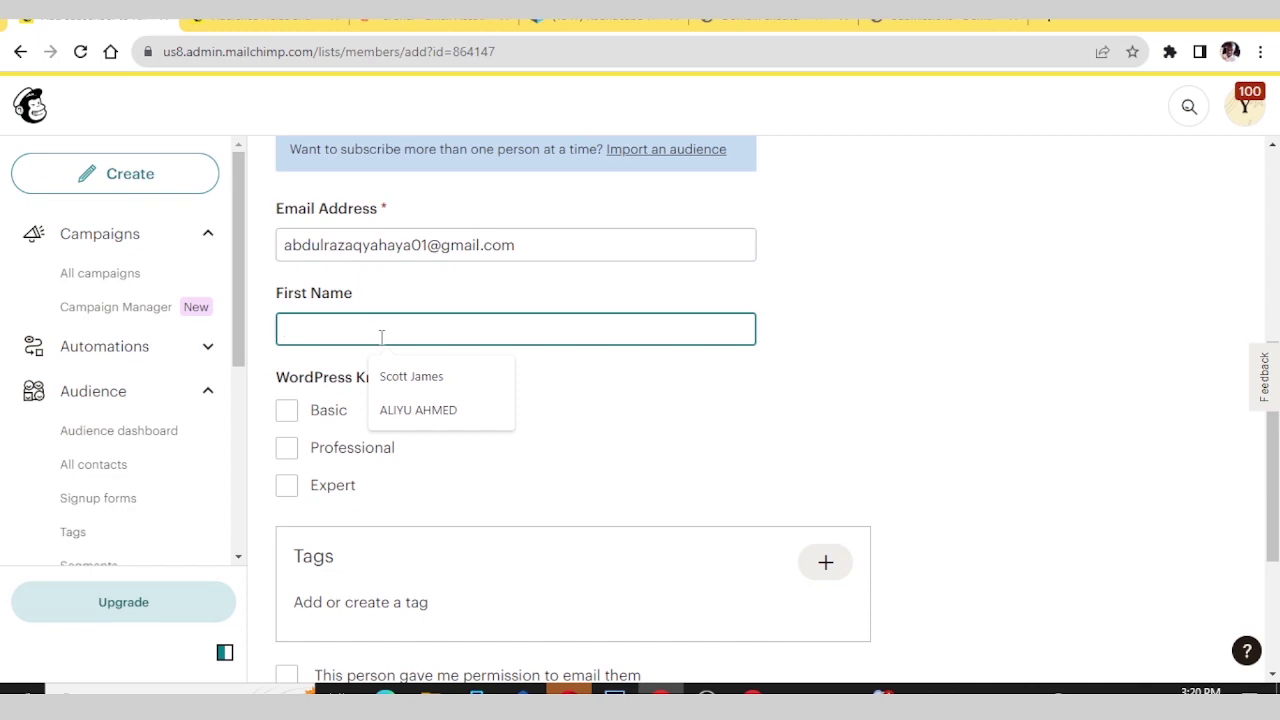
key(Caps_Lock)
text(Gi)
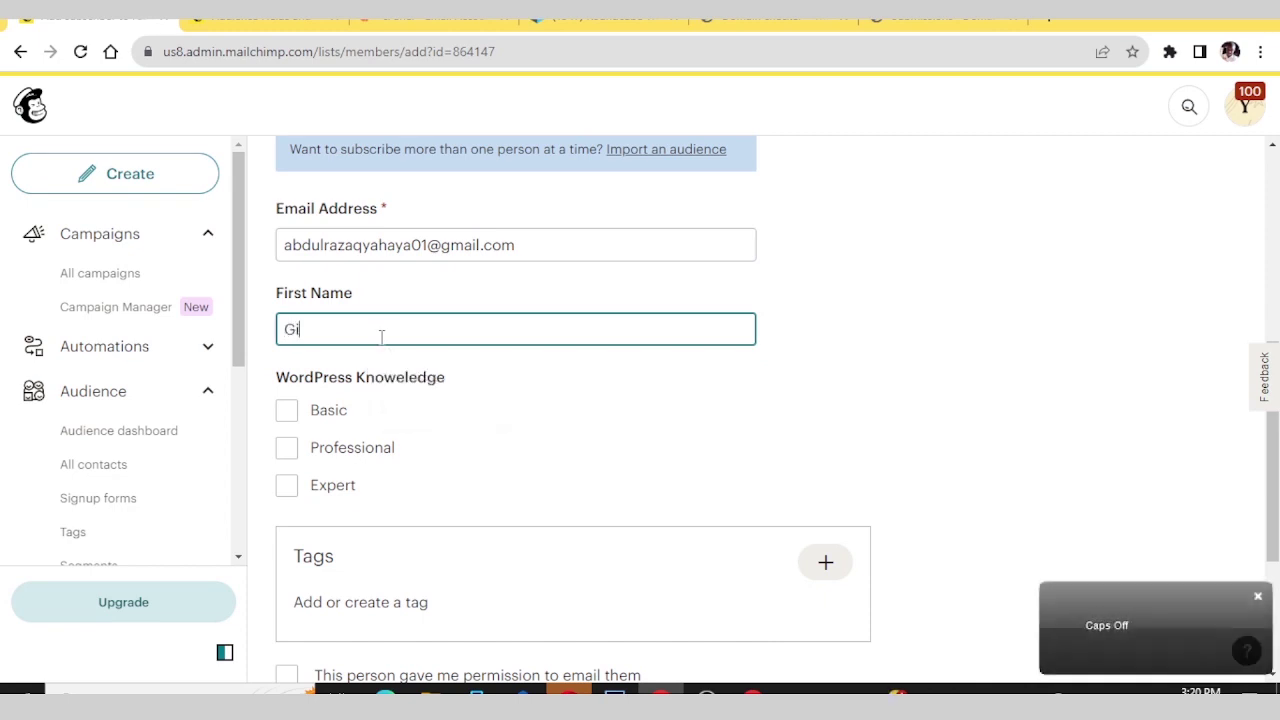
text(ven e)
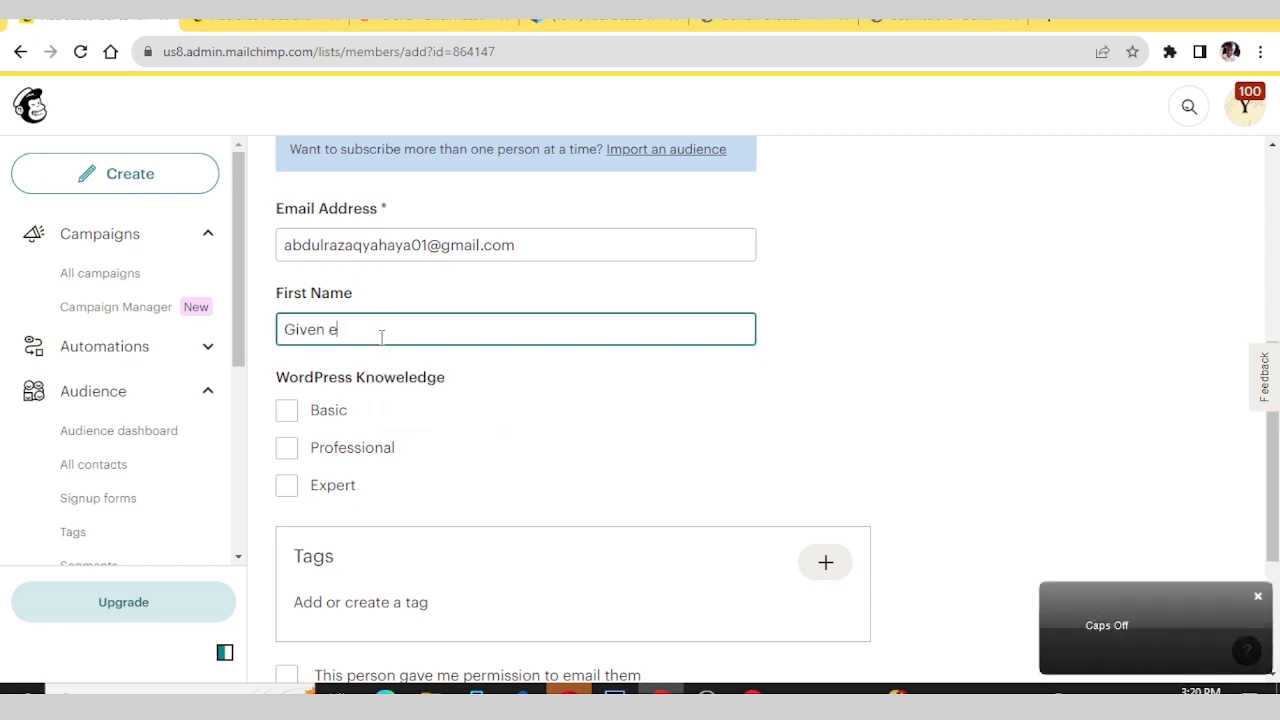
text(mail address)
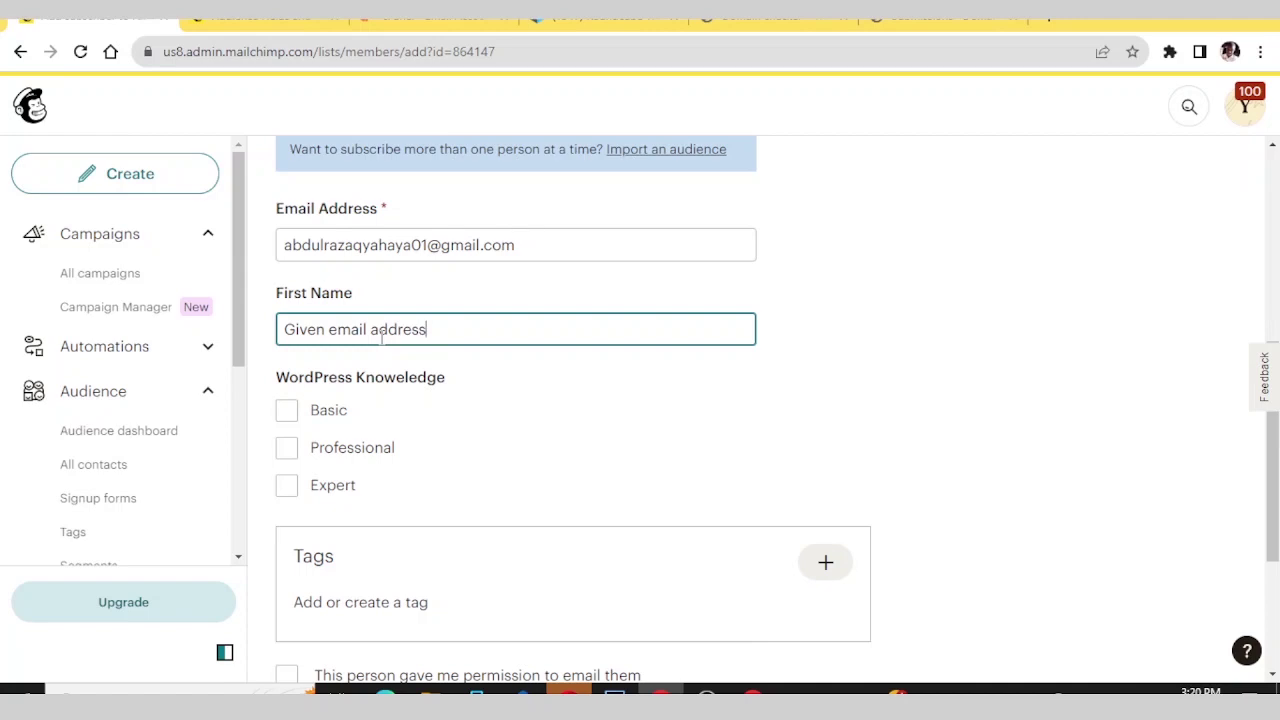
scroll(383, 337, down, 1)
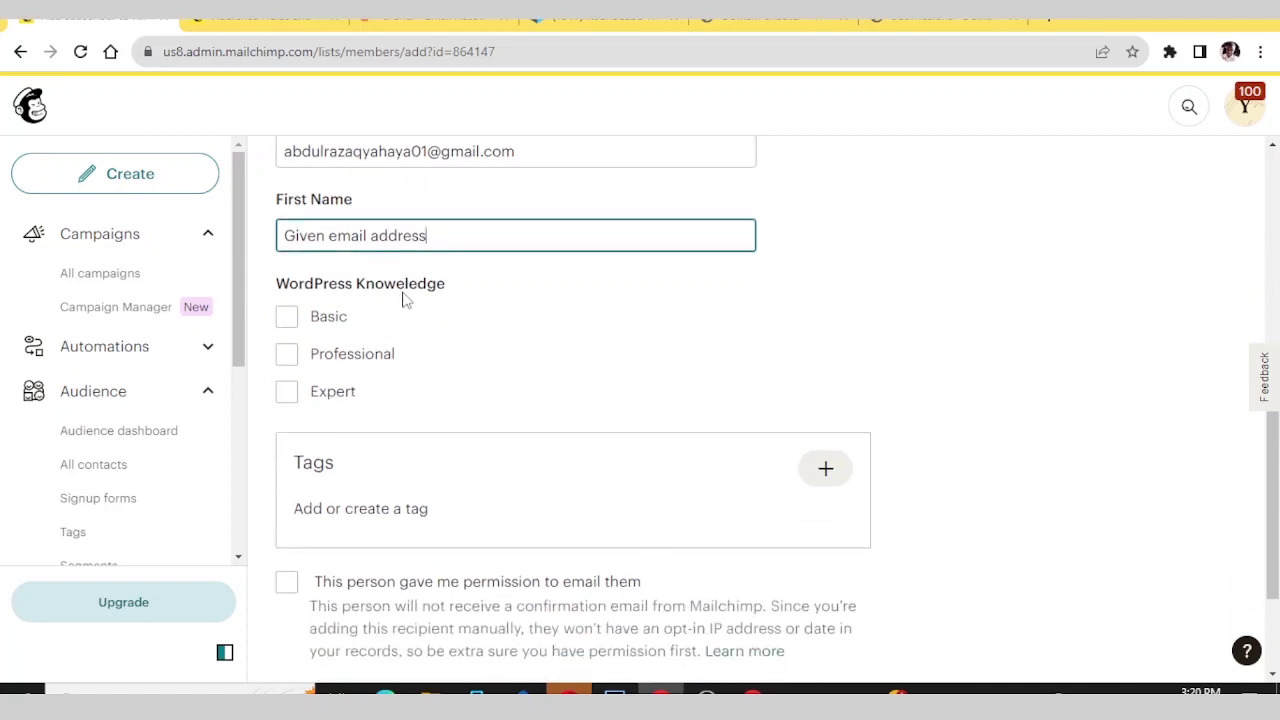
click(405, 300)
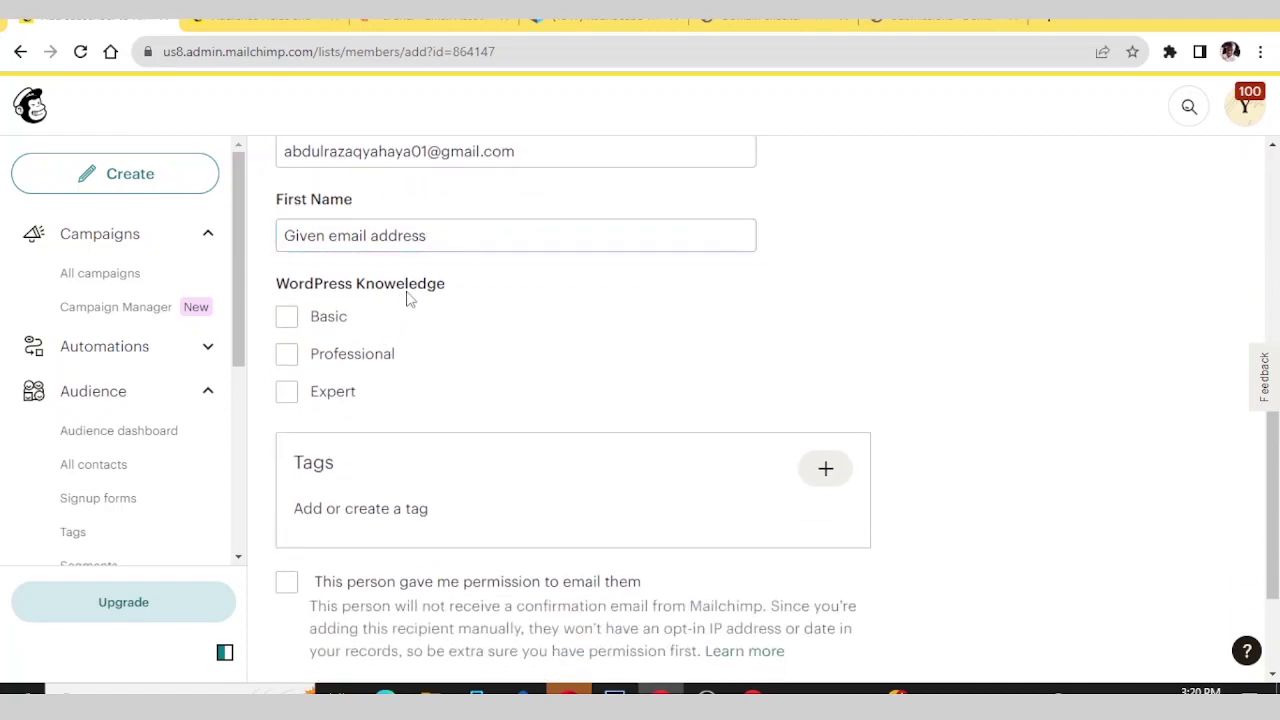
scroll(448, 314, down, 1)
scroll(448, 314, down, 2)
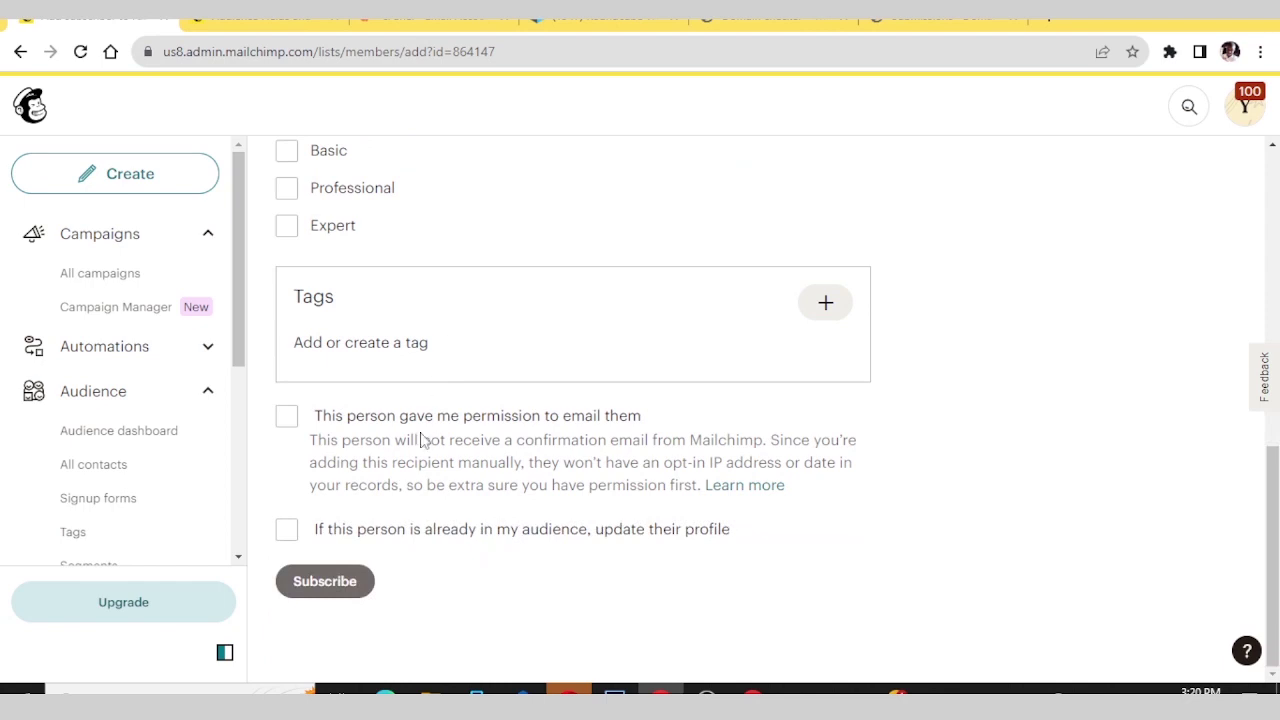
click(307, 590)
click(309, 588)
- Subscribe the new contact and scroll through the All contacts table
click(328, 585)
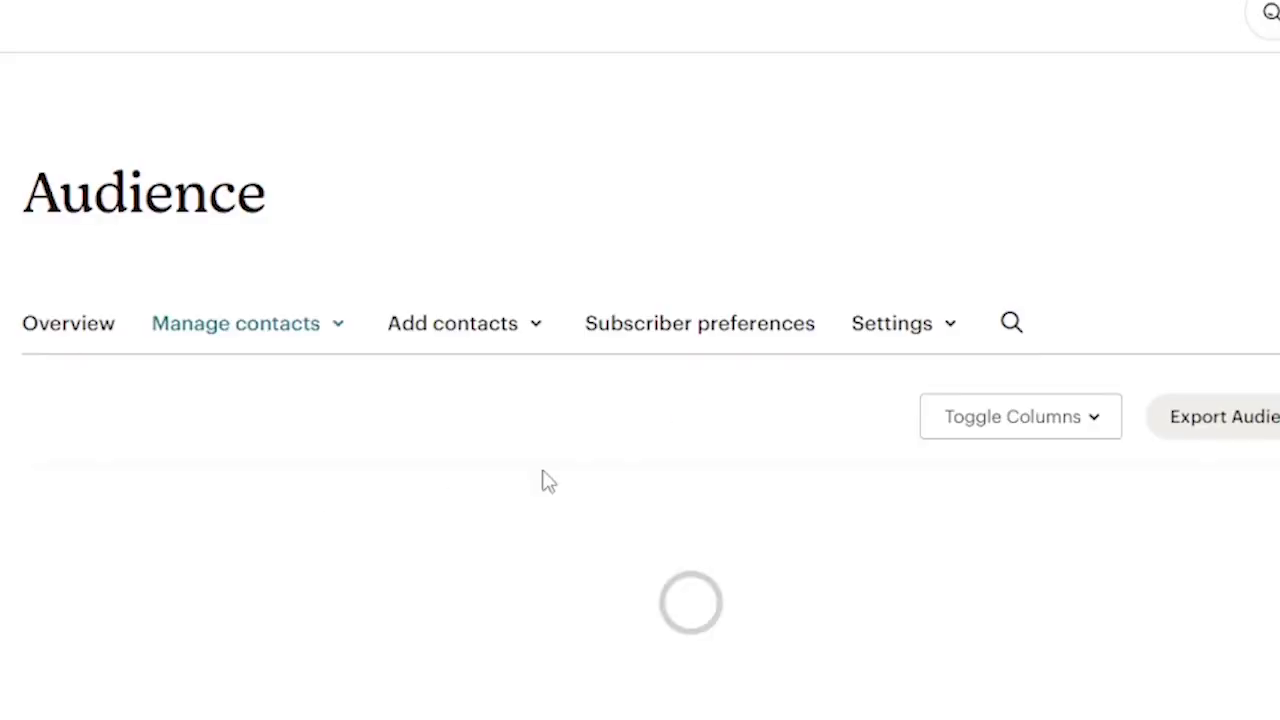
scroll(545, 475, down, 3)
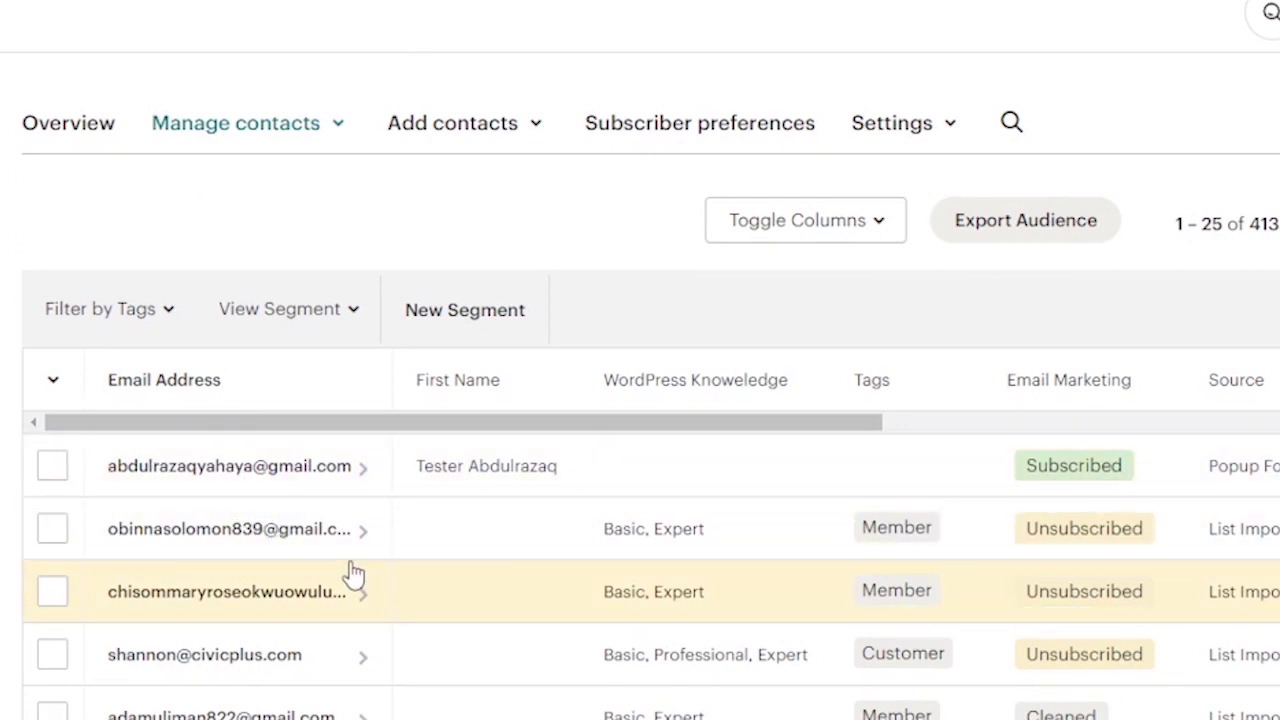
scroll(531, 491, down, 1)
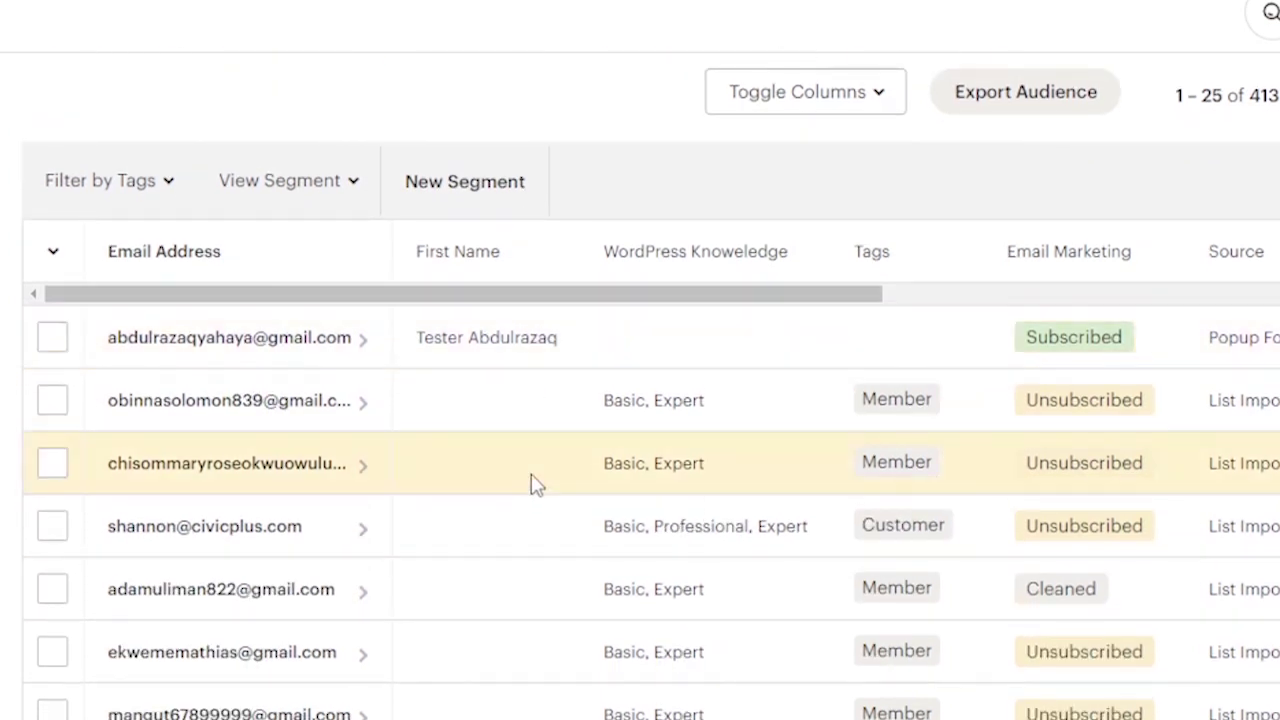
scroll(531, 488, up, 1)
scroll(534, 486, down, 2)
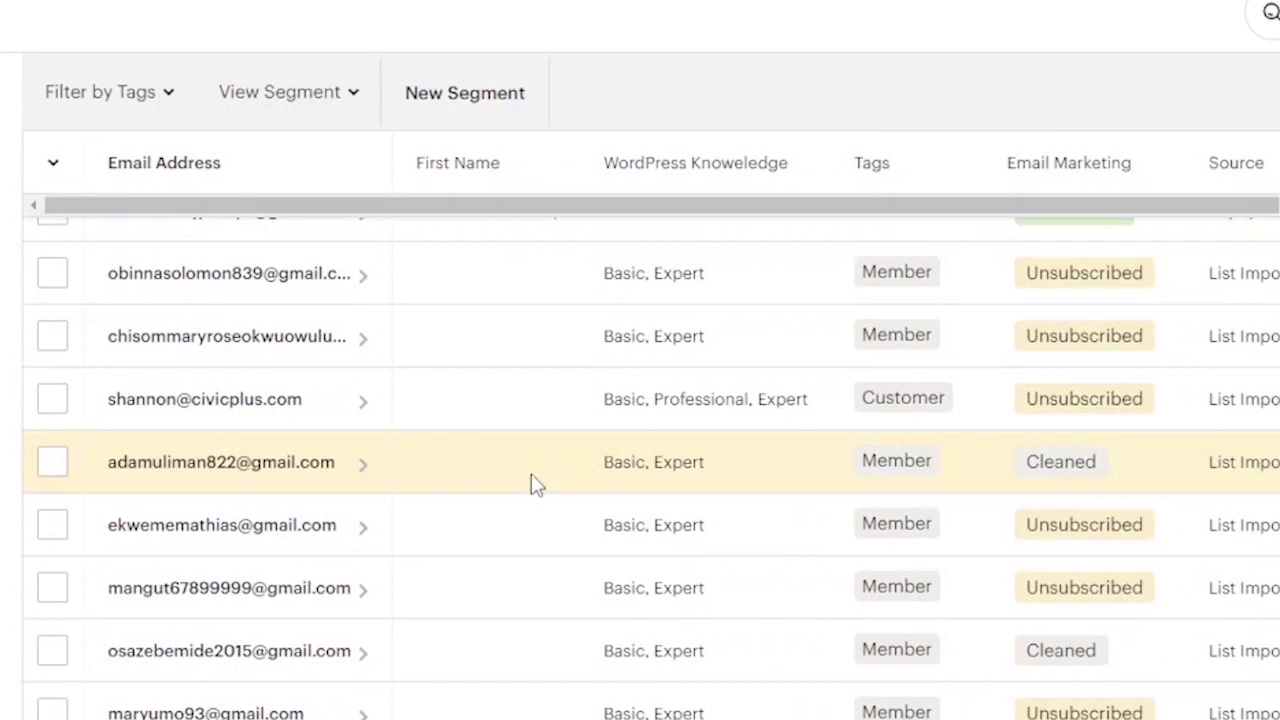
scroll(531, 486, down, 1)
scroll(531, 486, up, 4)
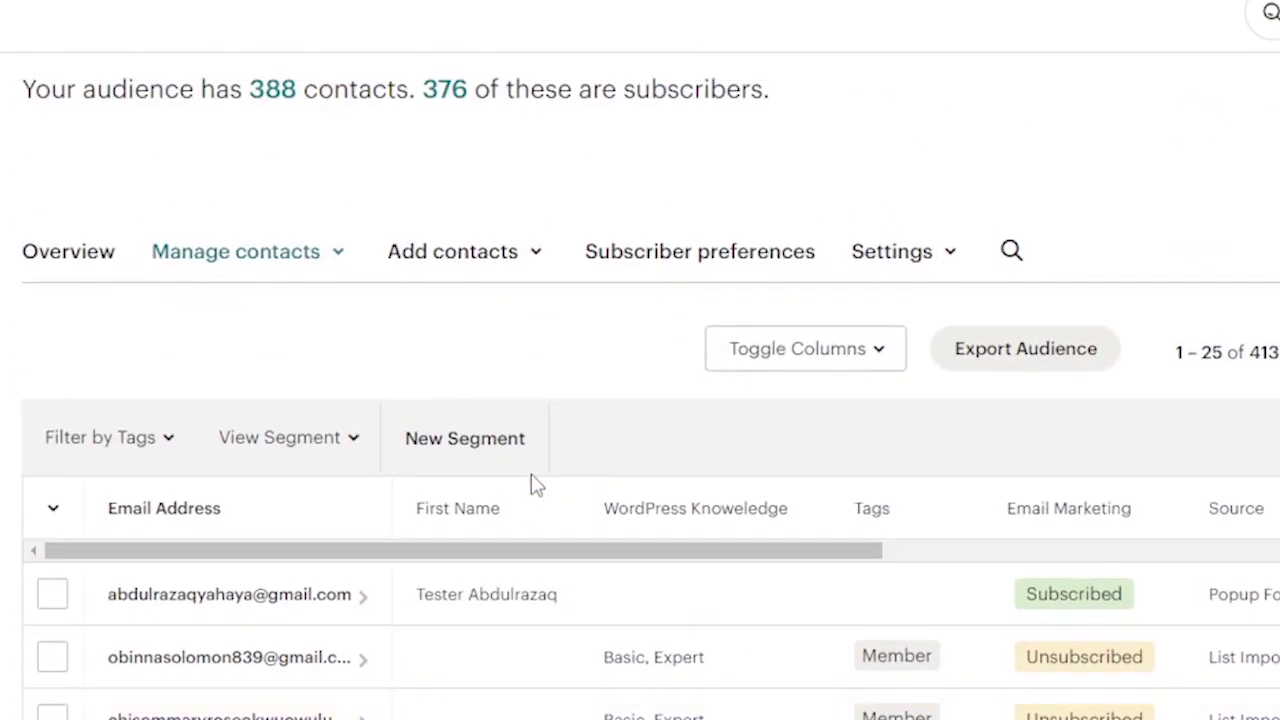
scroll(535, 485, down, 1)
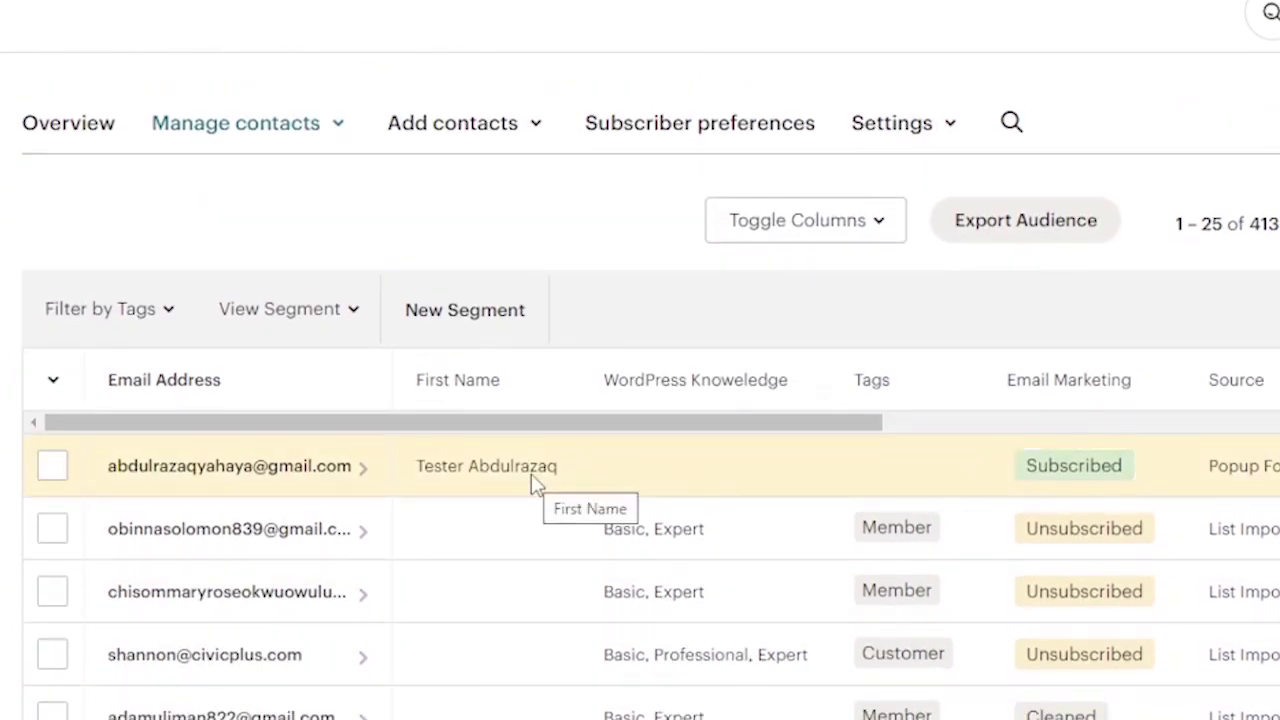
scroll(532, 476, down, 10)
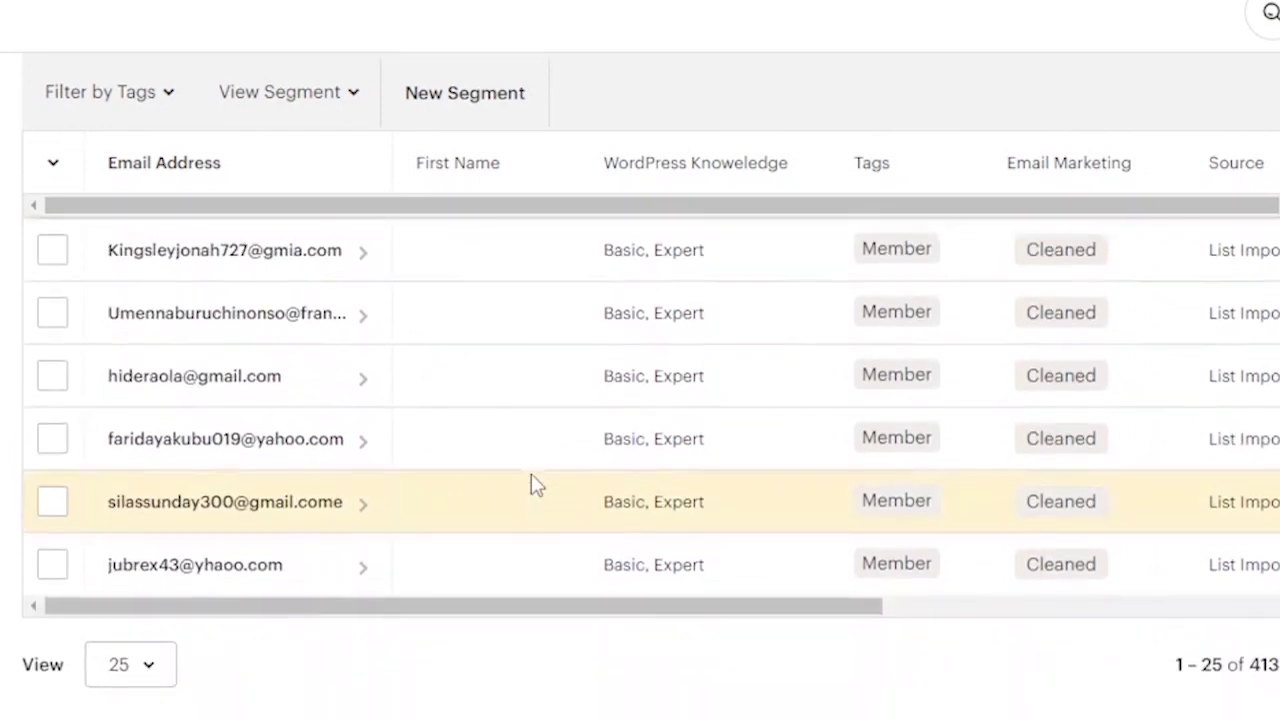
scroll(531, 480, up, 5)
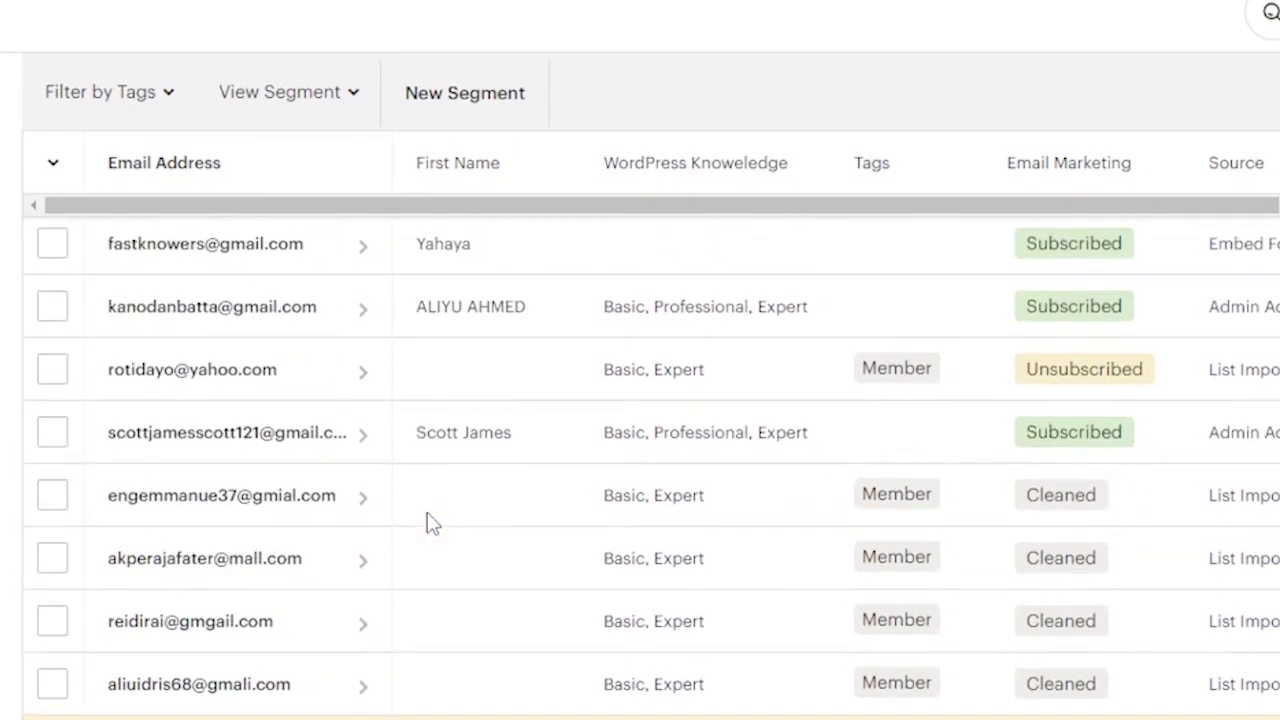
scroll(430, 522, up, 5)
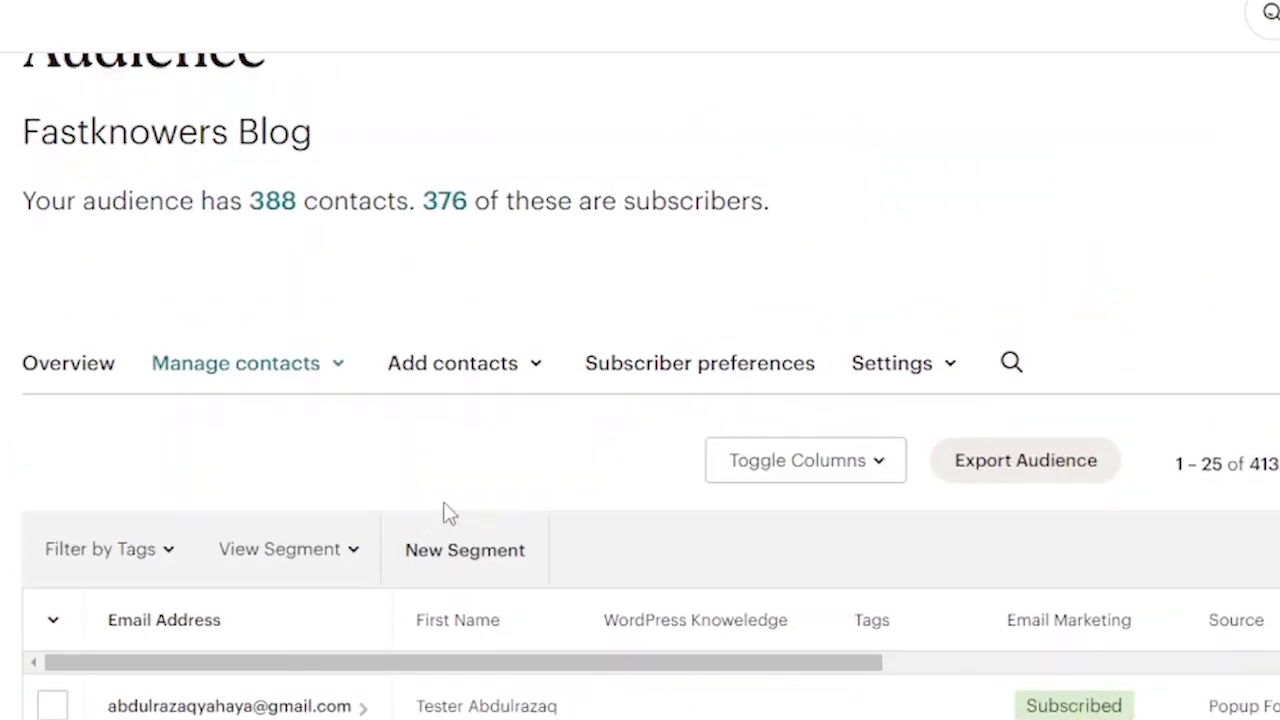
- Open and close the contact search, then browse the 388-contact list again
click(1012, 362)
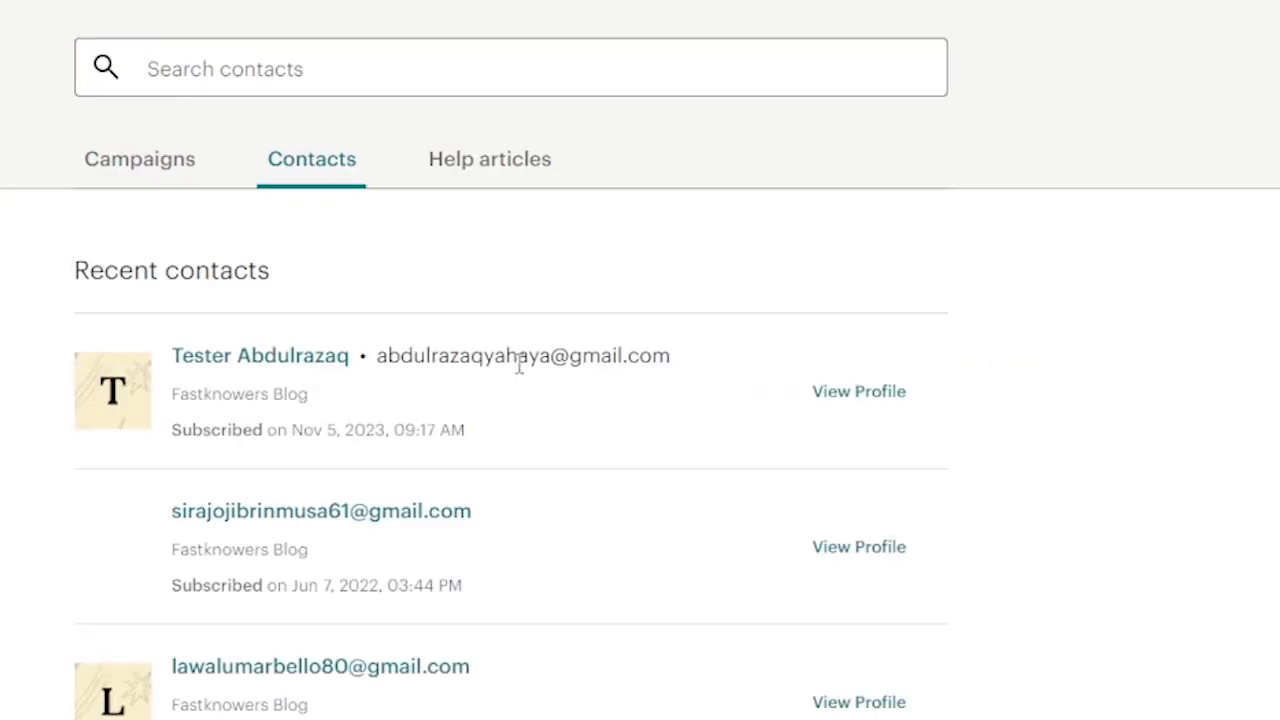
key(Escape)
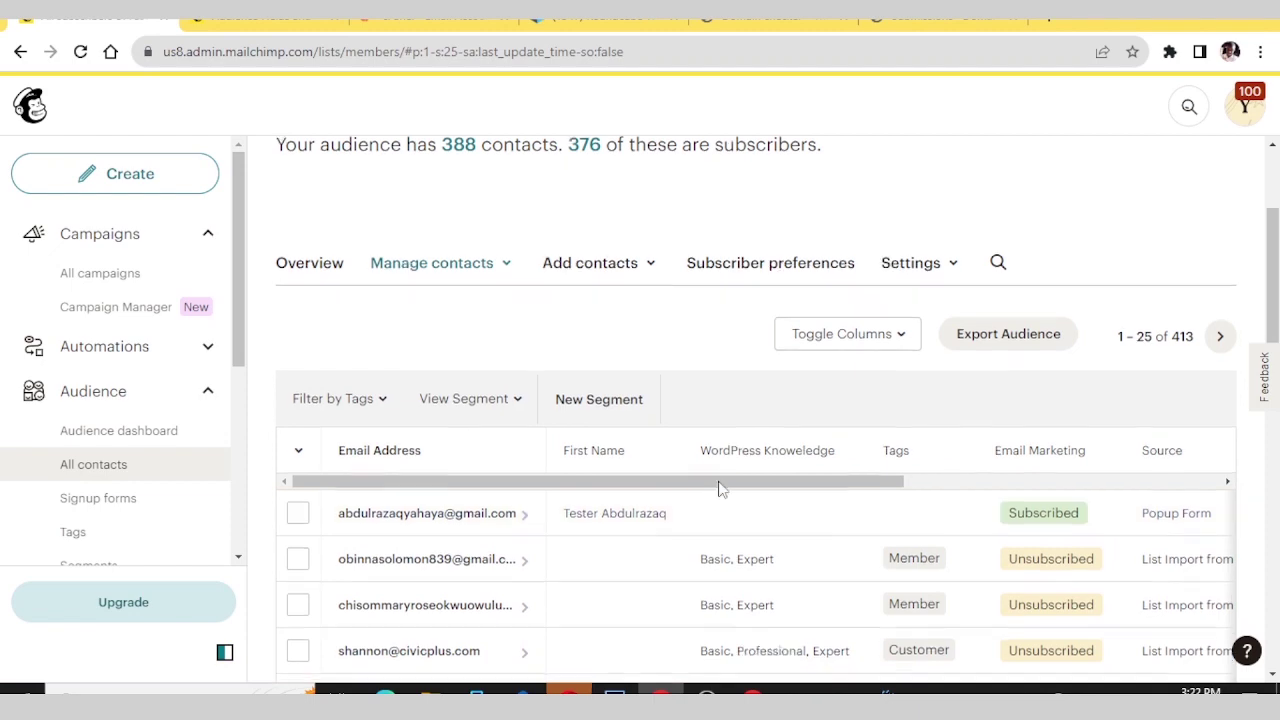
scroll(720, 488, down, 2)
scroll(718, 486, up, 4)
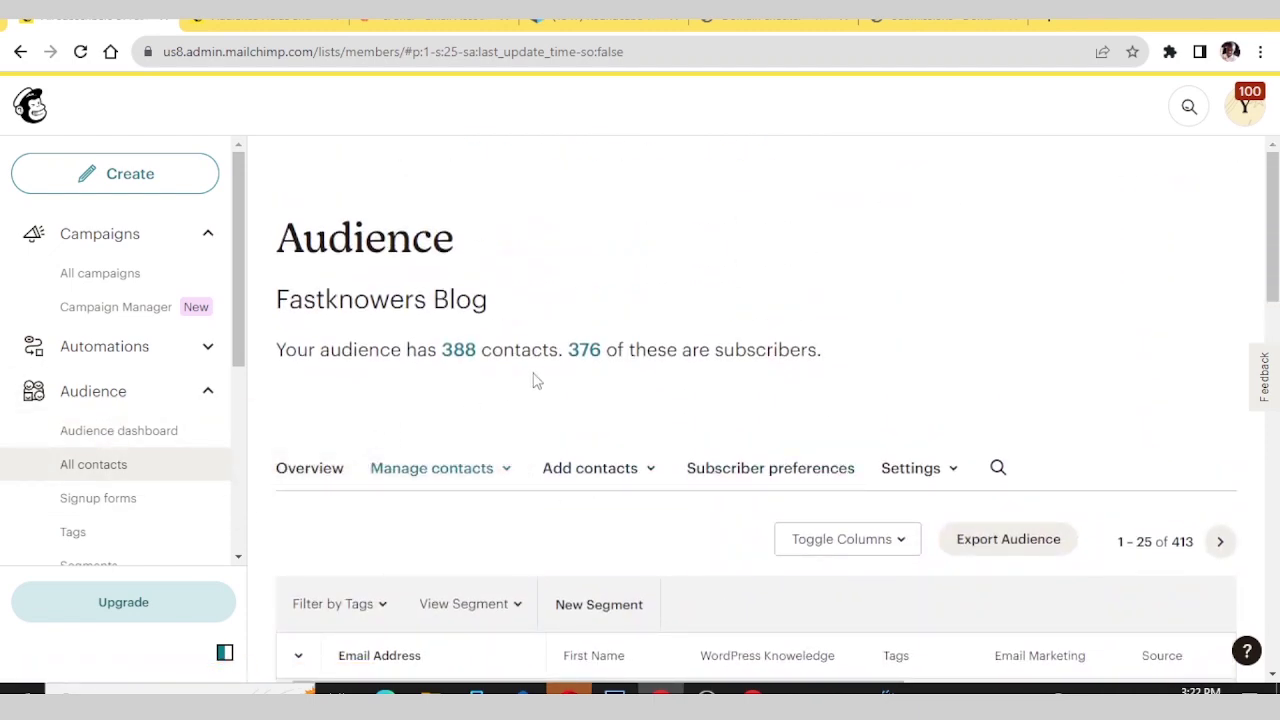
scroll(537, 380, down, 1)
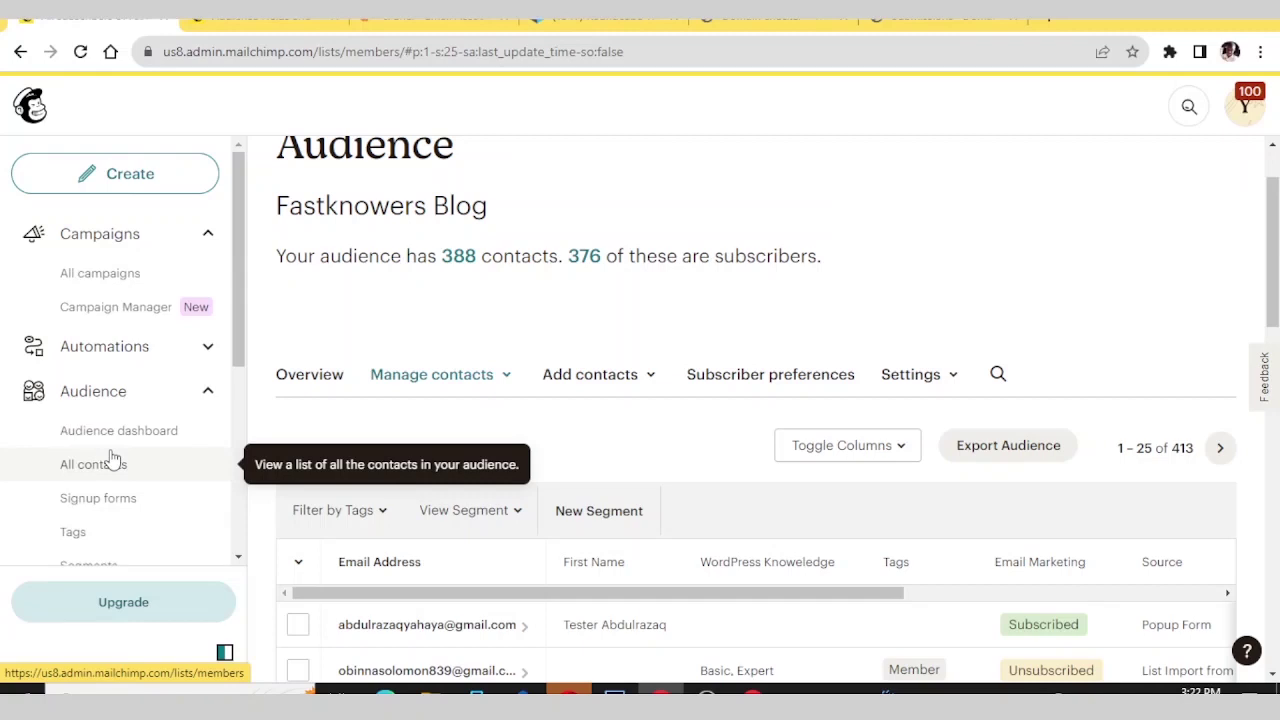
- Create a Regular email named 'First Newsletter' for the 376 Fastknowers Blog recipients
click(123, 180)
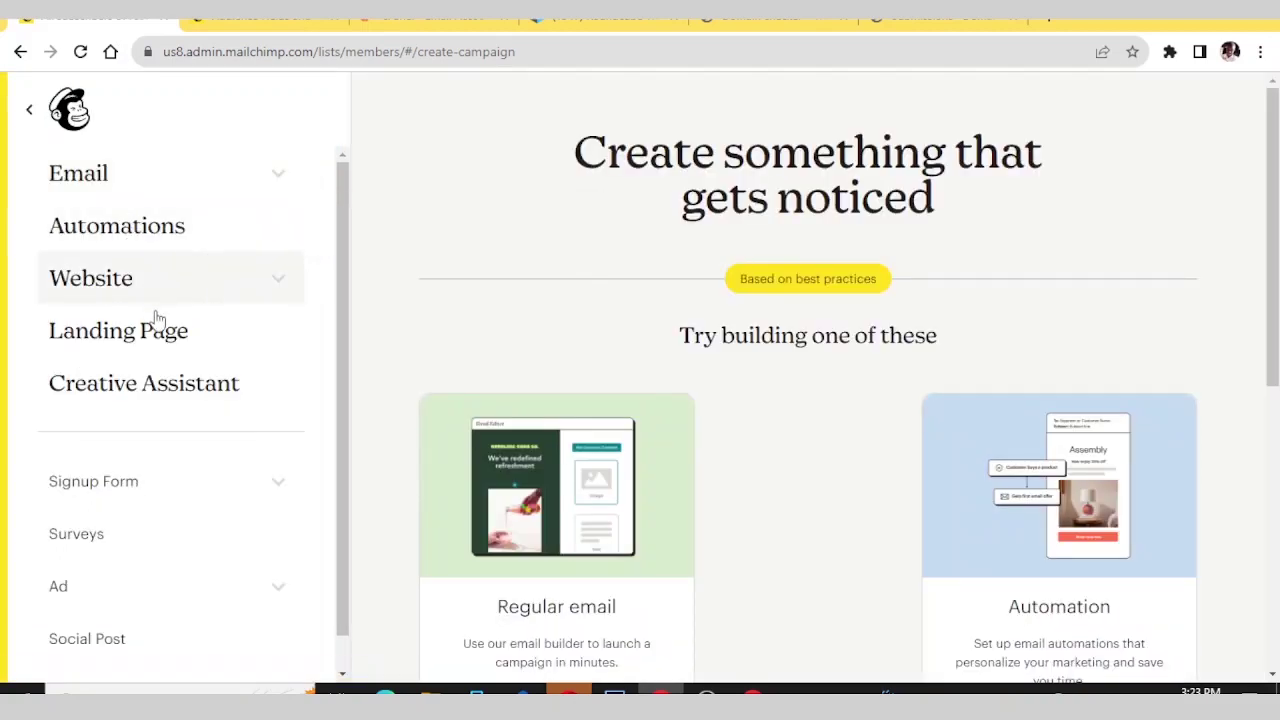
key(Escape)
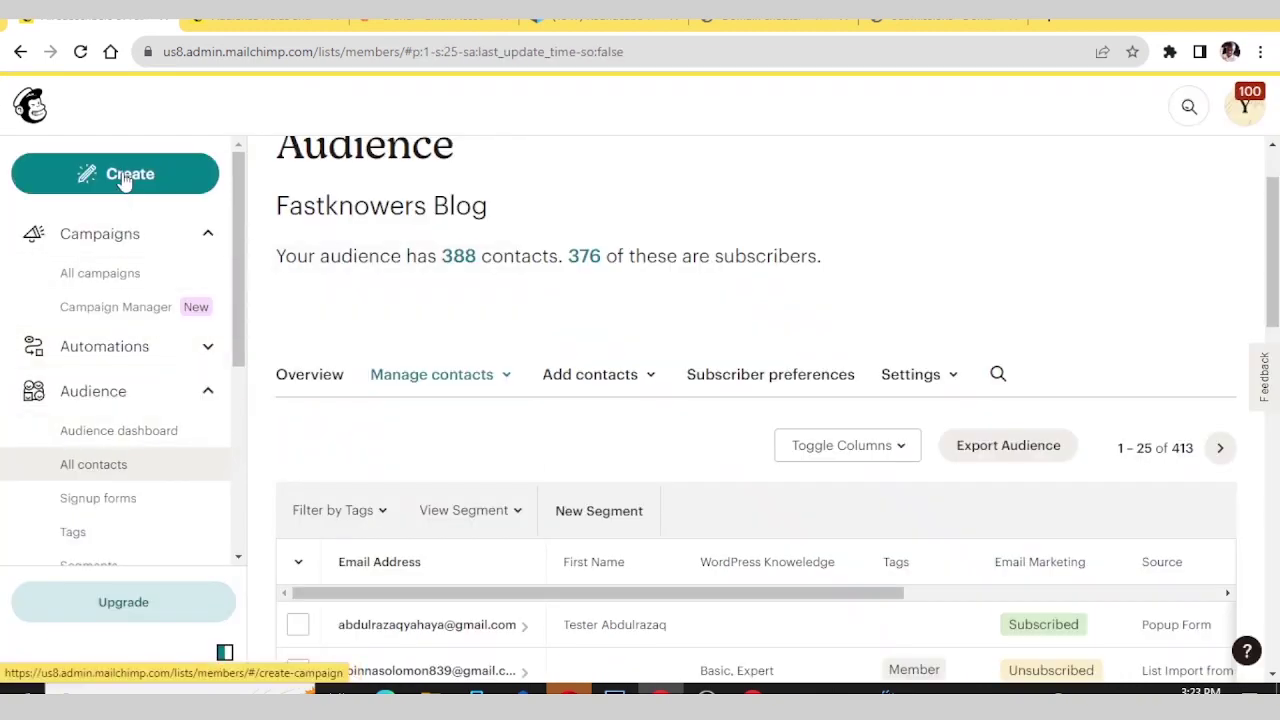
click(124, 181)
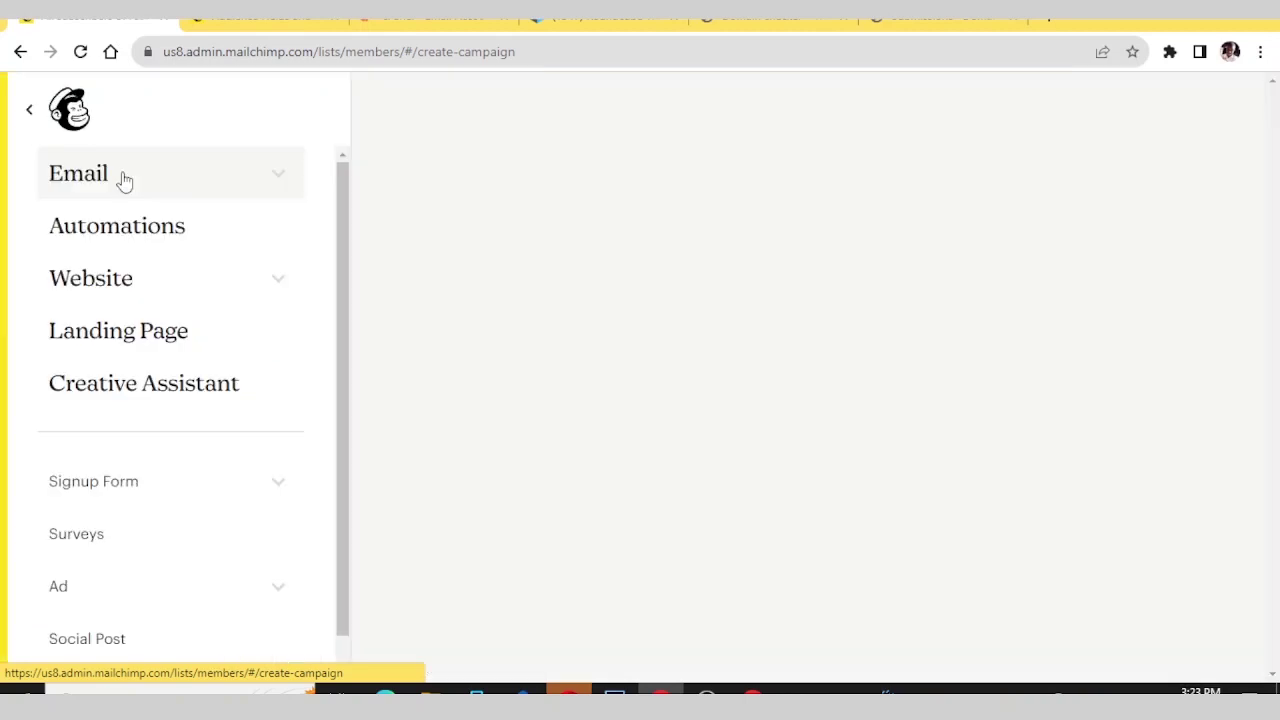
click(123, 180)
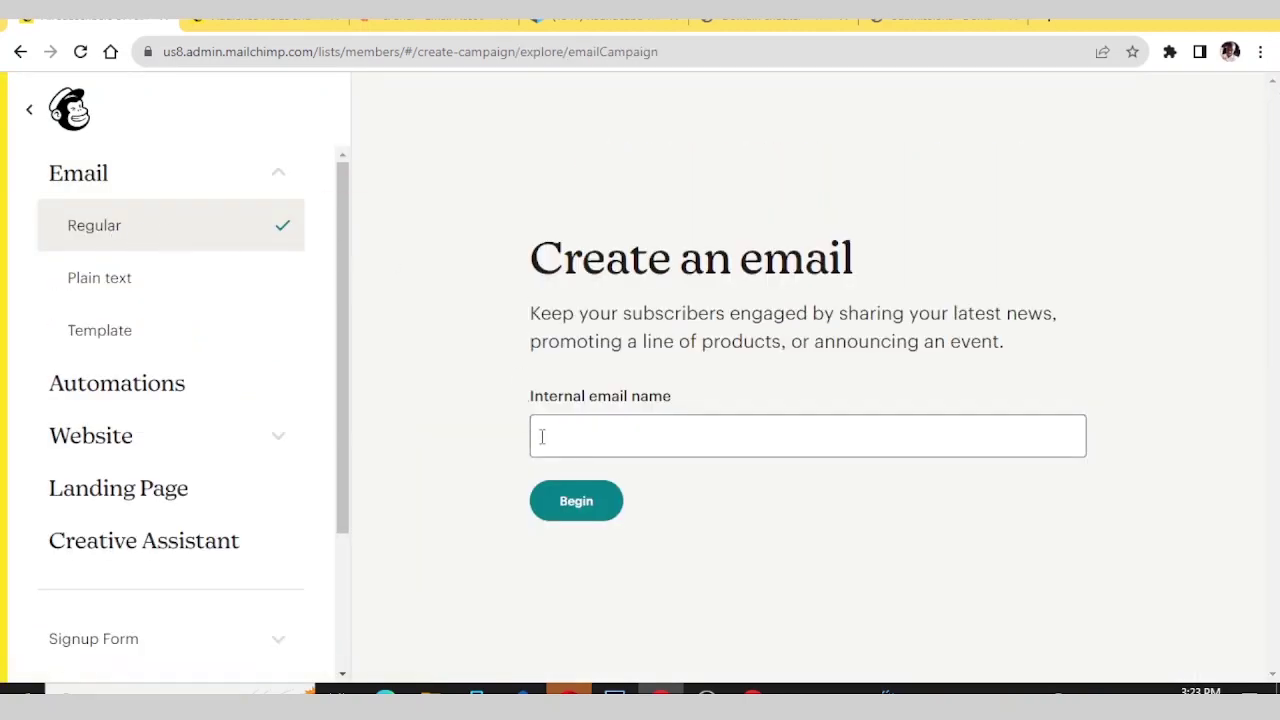
click(560, 435)
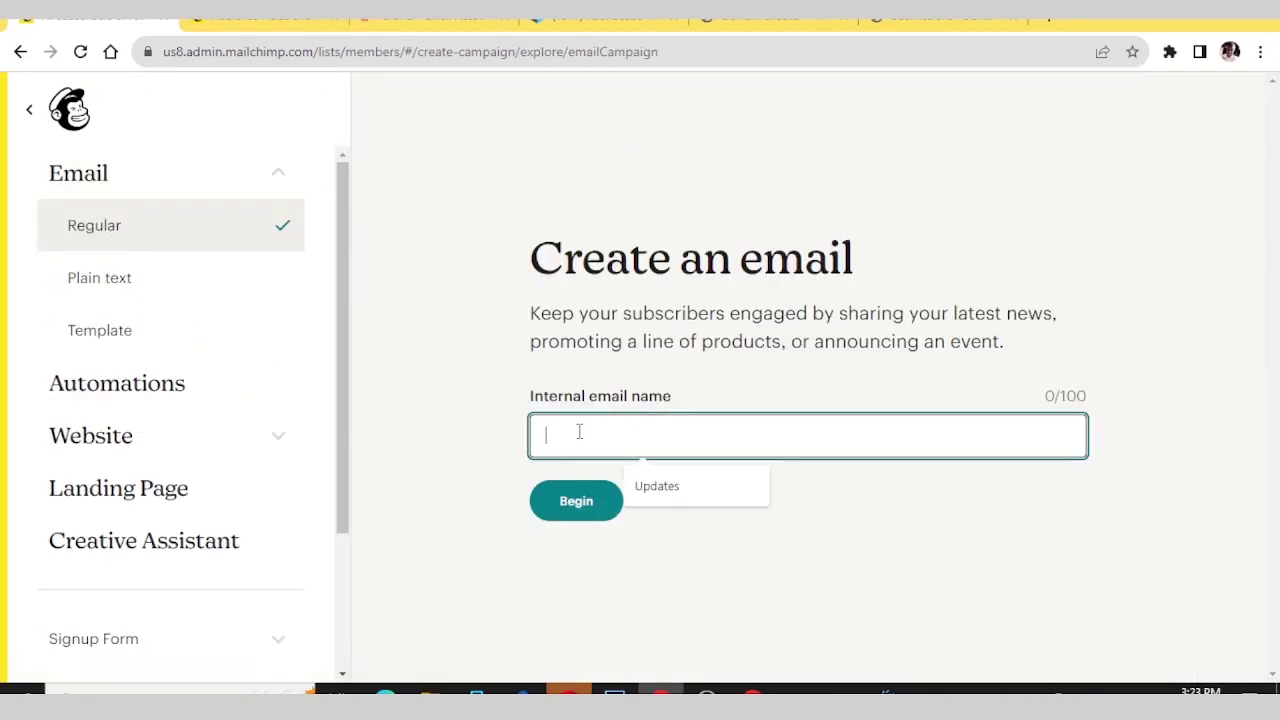
text(F)
key(Caps_Lock)
text(irst)
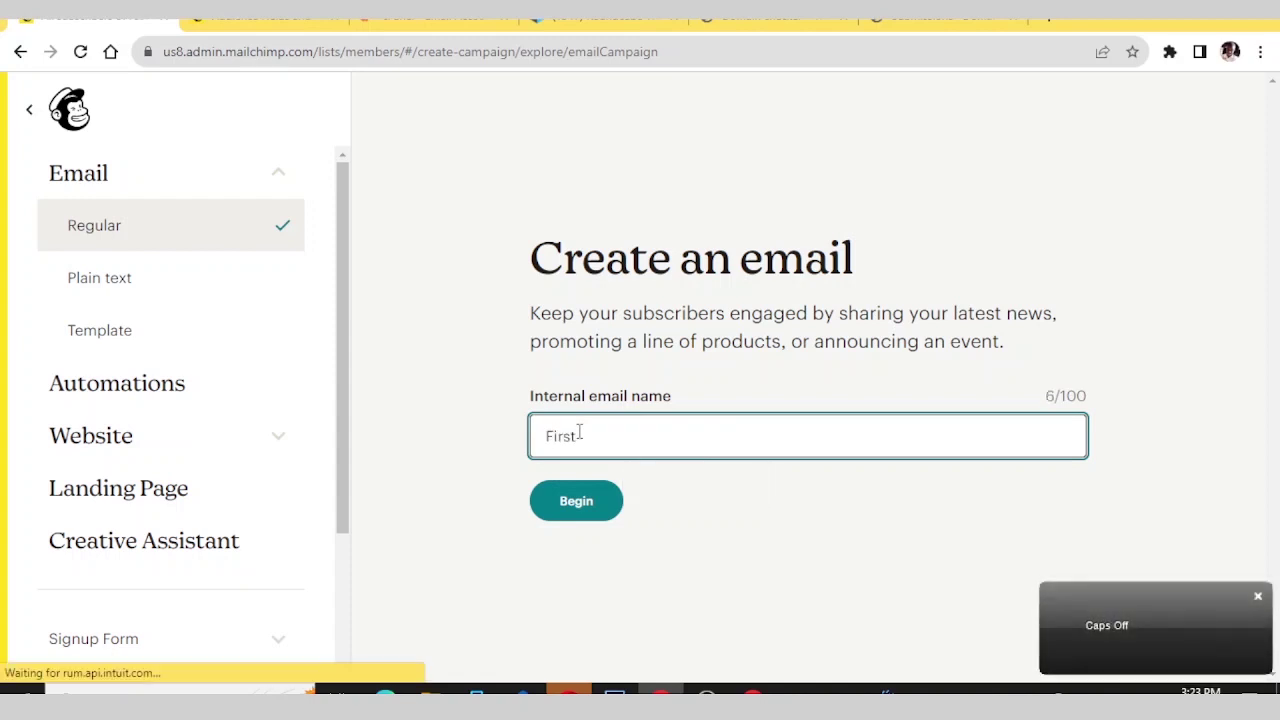
text( Newls)
key(BackSpace)
key(BackSpace)
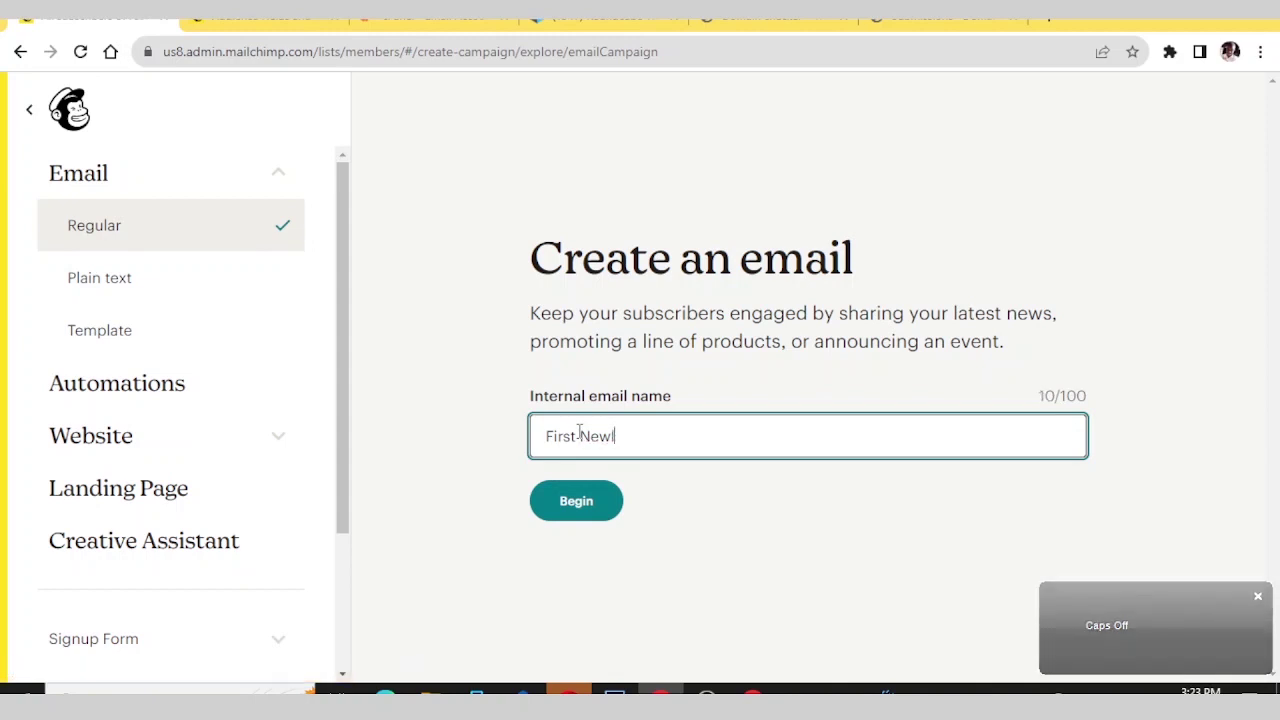
text(sletter)
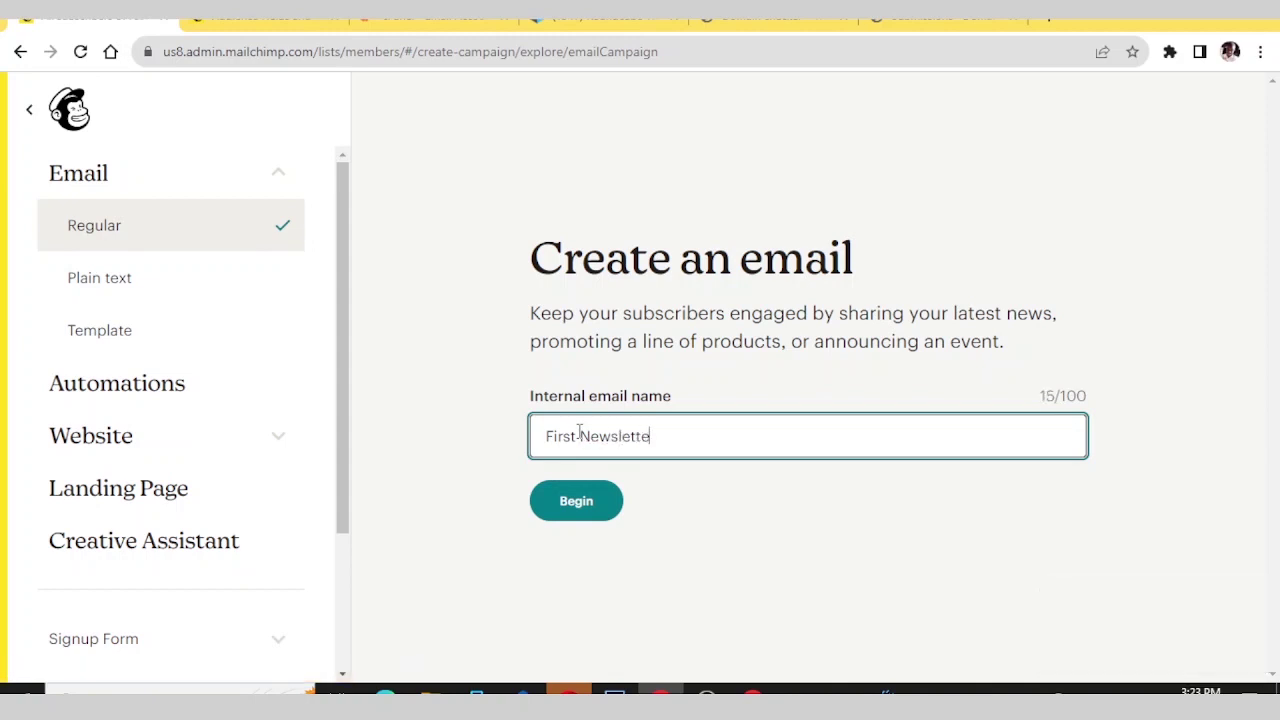
click(568, 506)
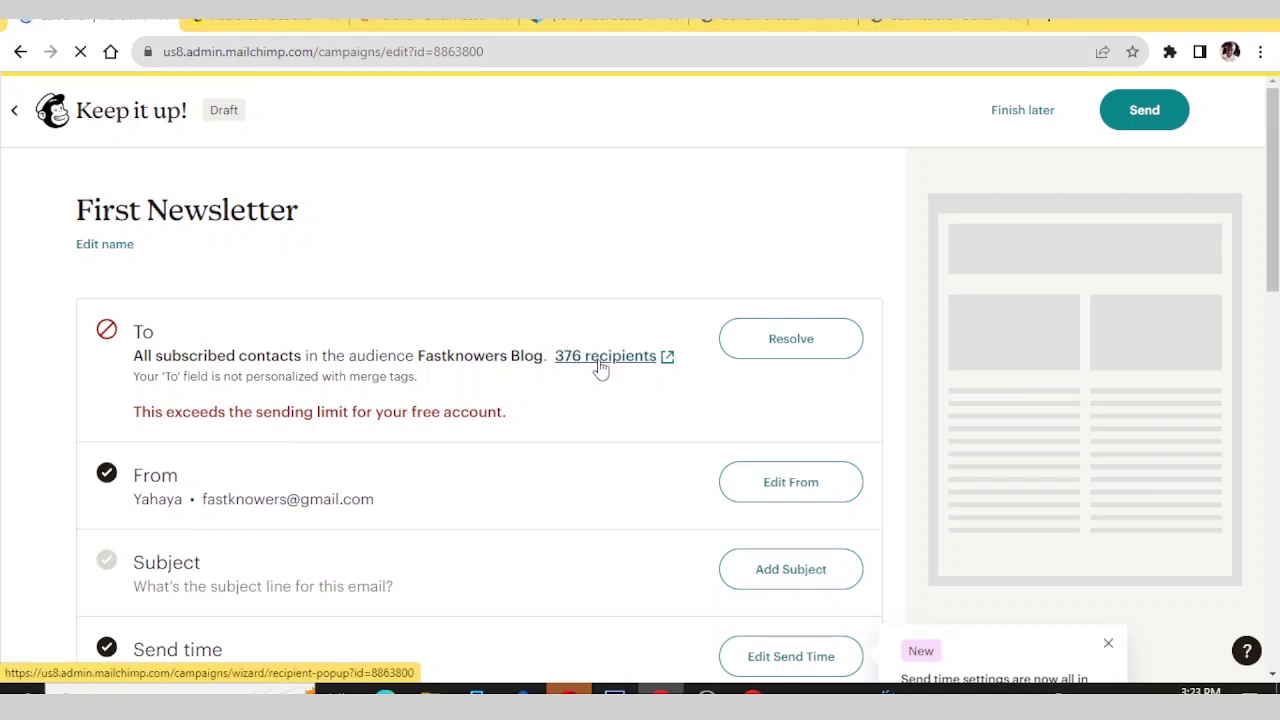
- Scroll through the First Newsletter draft's To, From, Subject, Send time and Content rows
scroll(420, 428, down, 3)
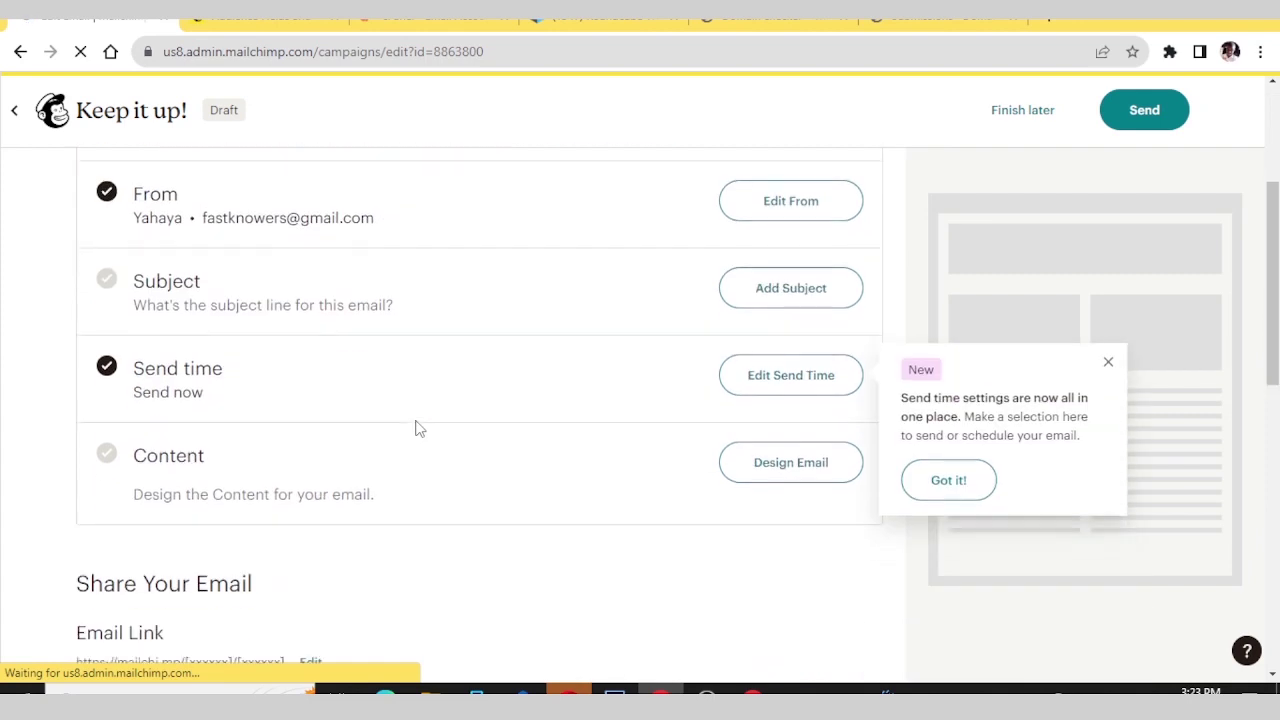
scroll(420, 428, up, 2)
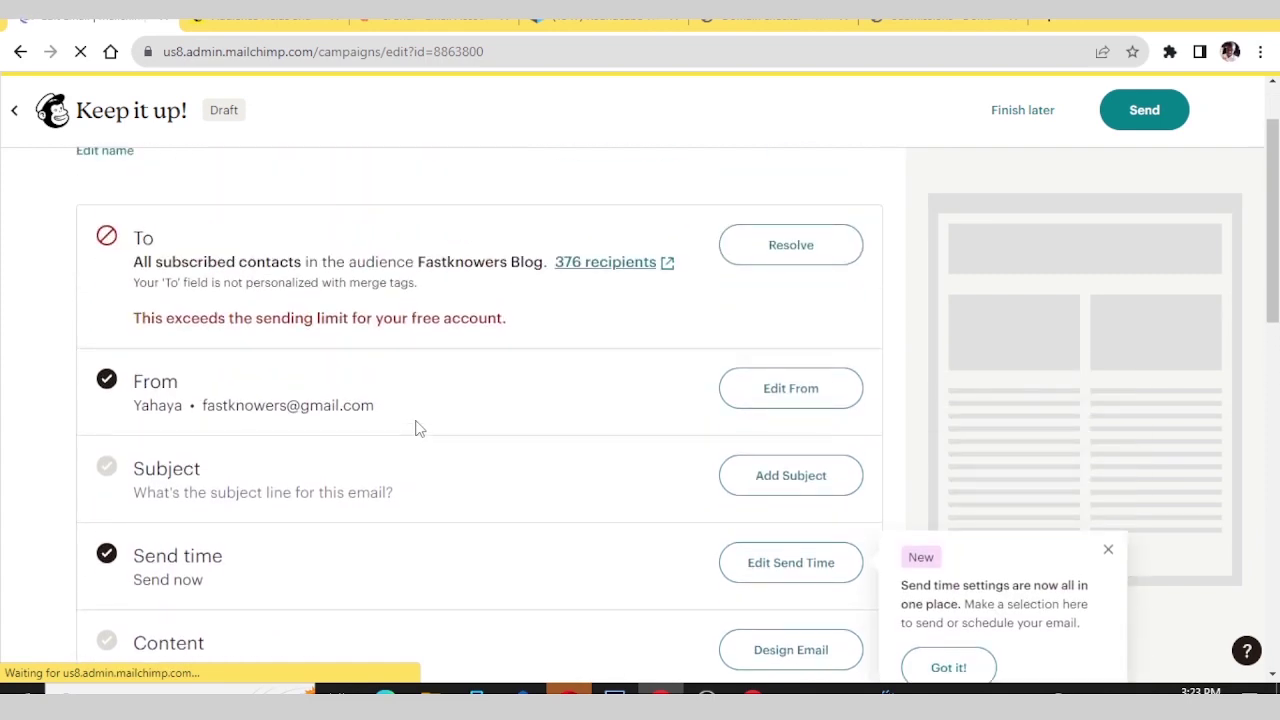
scroll(420, 428, down, 7)
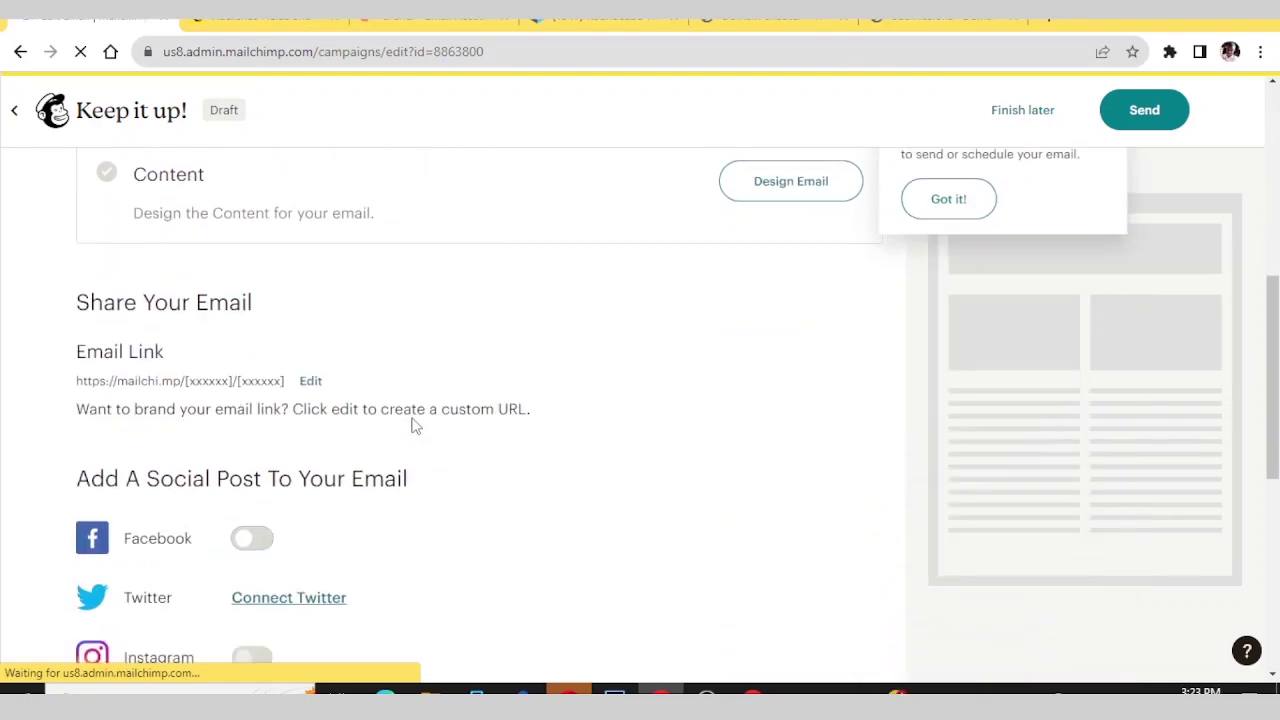
scroll(415, 425, down, 2)
scroll(415, 425, up, 6)
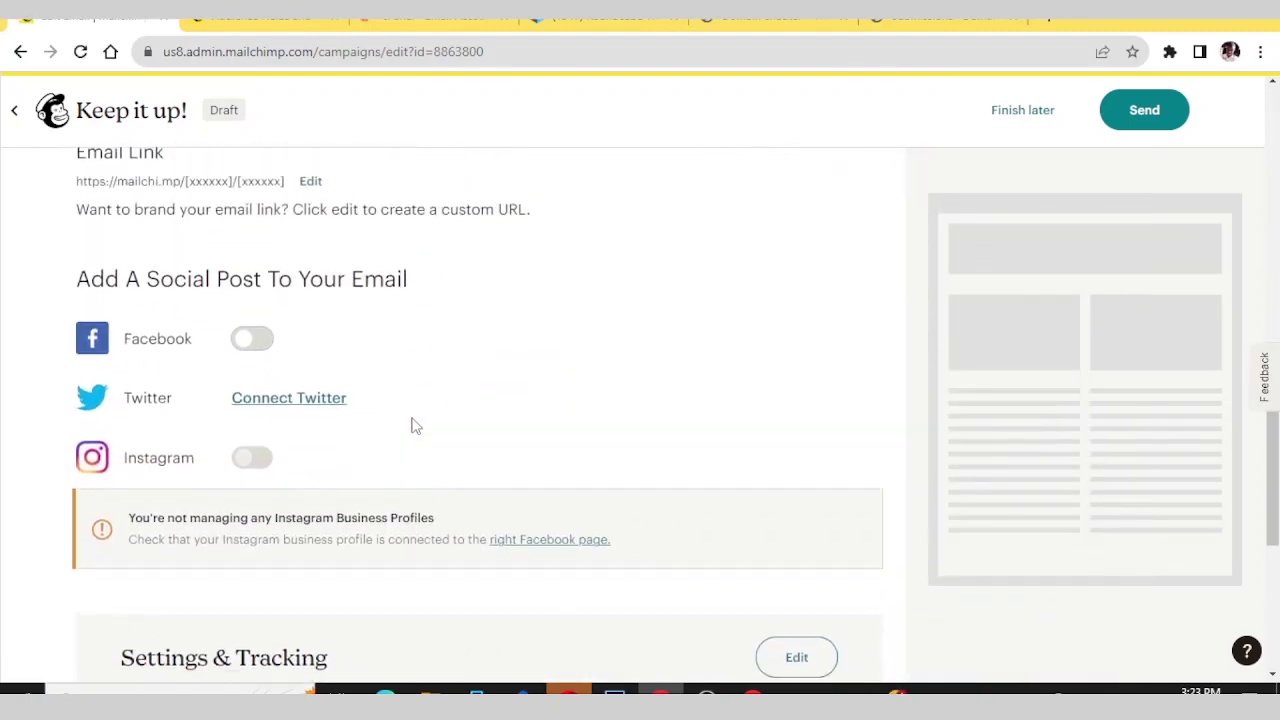
scroll(415, 425, up, 3)
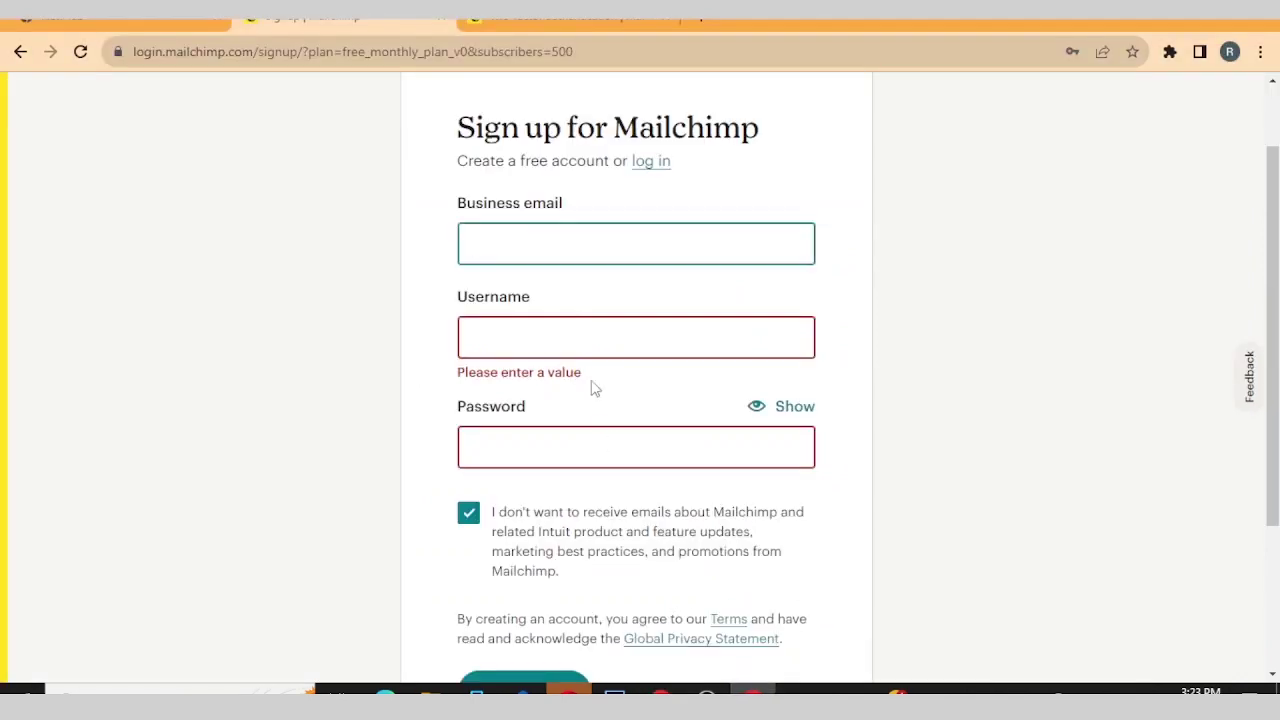
scroll(551, 306, up, 1)
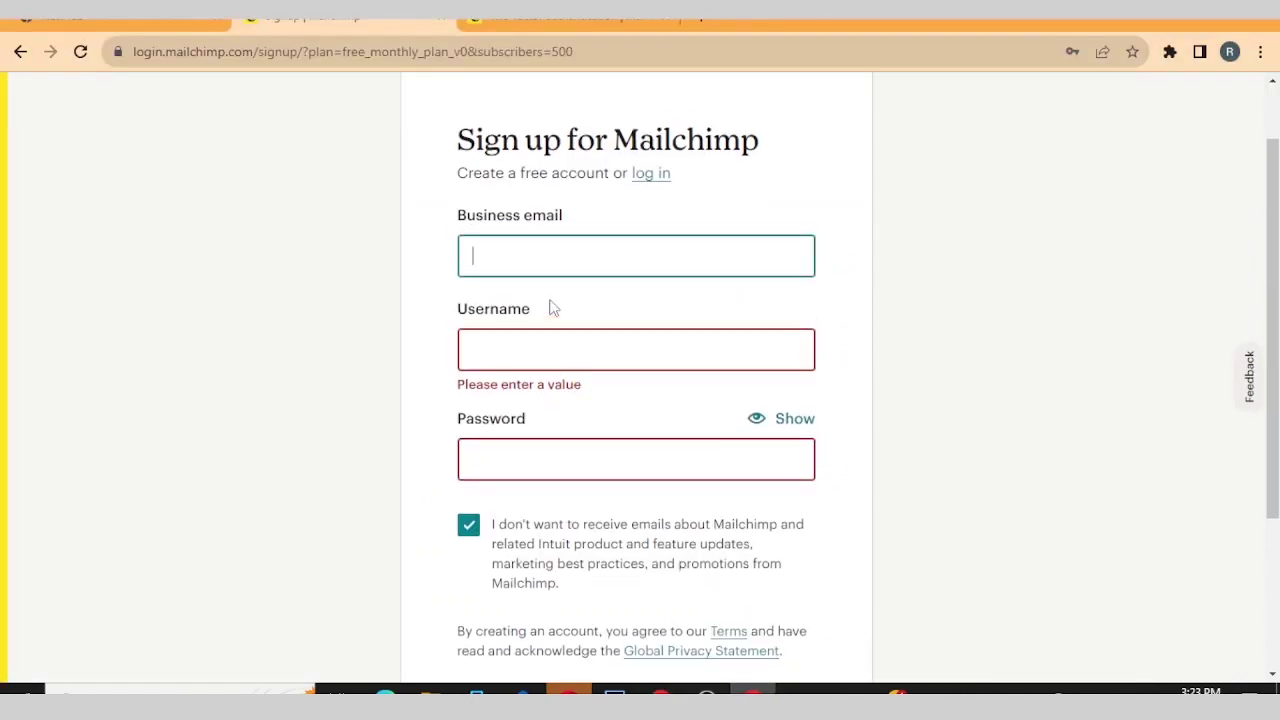
click(1246, 100)
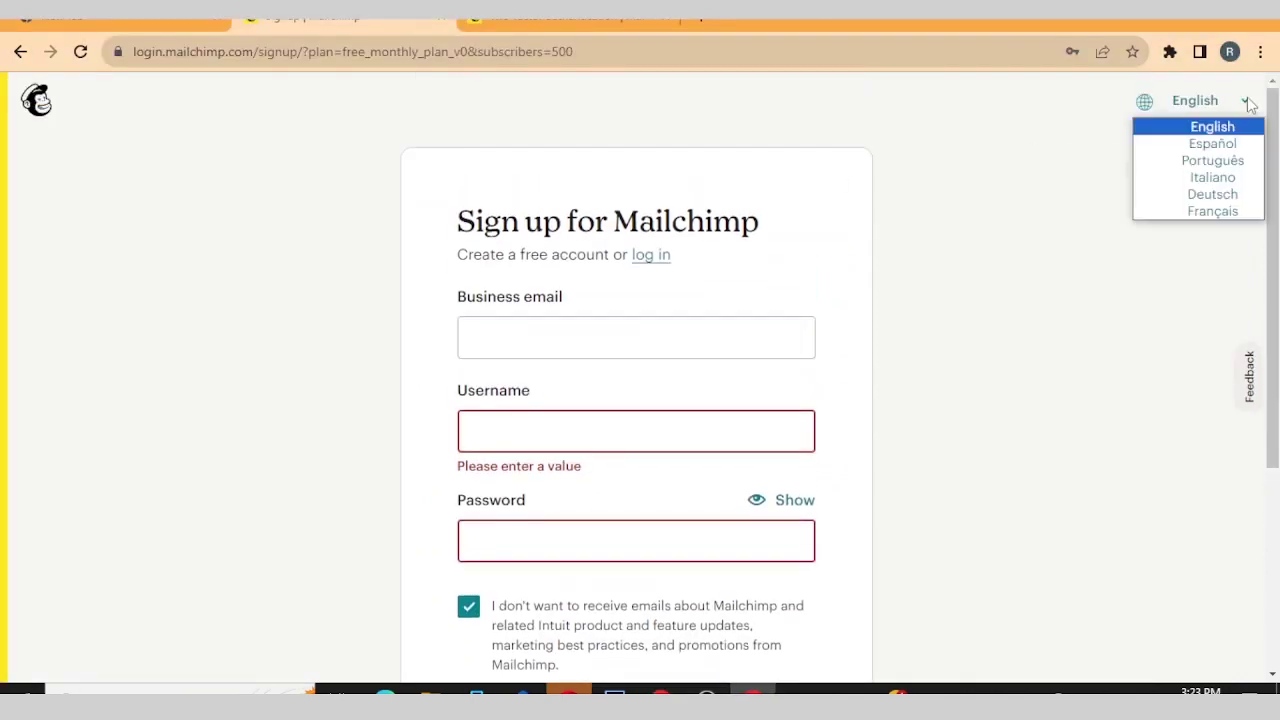
click(900, 251)
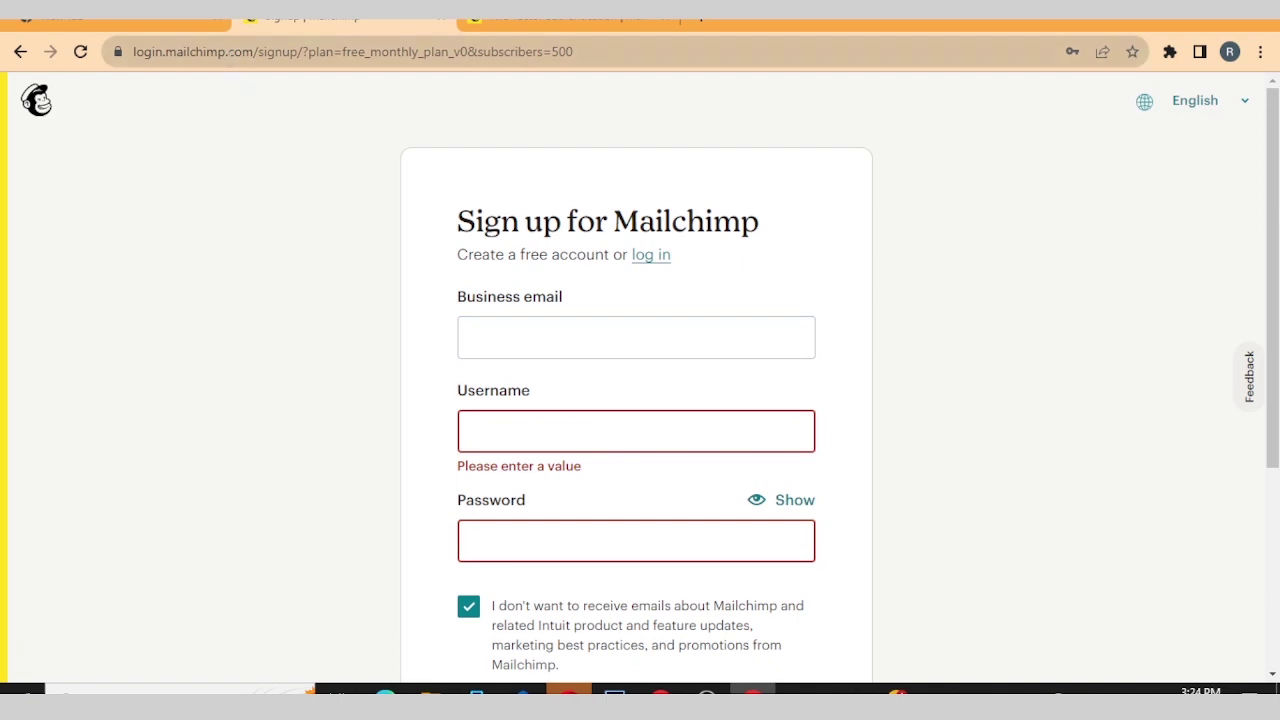
drag(253, 51, 578, 58)
key(BackSpace)
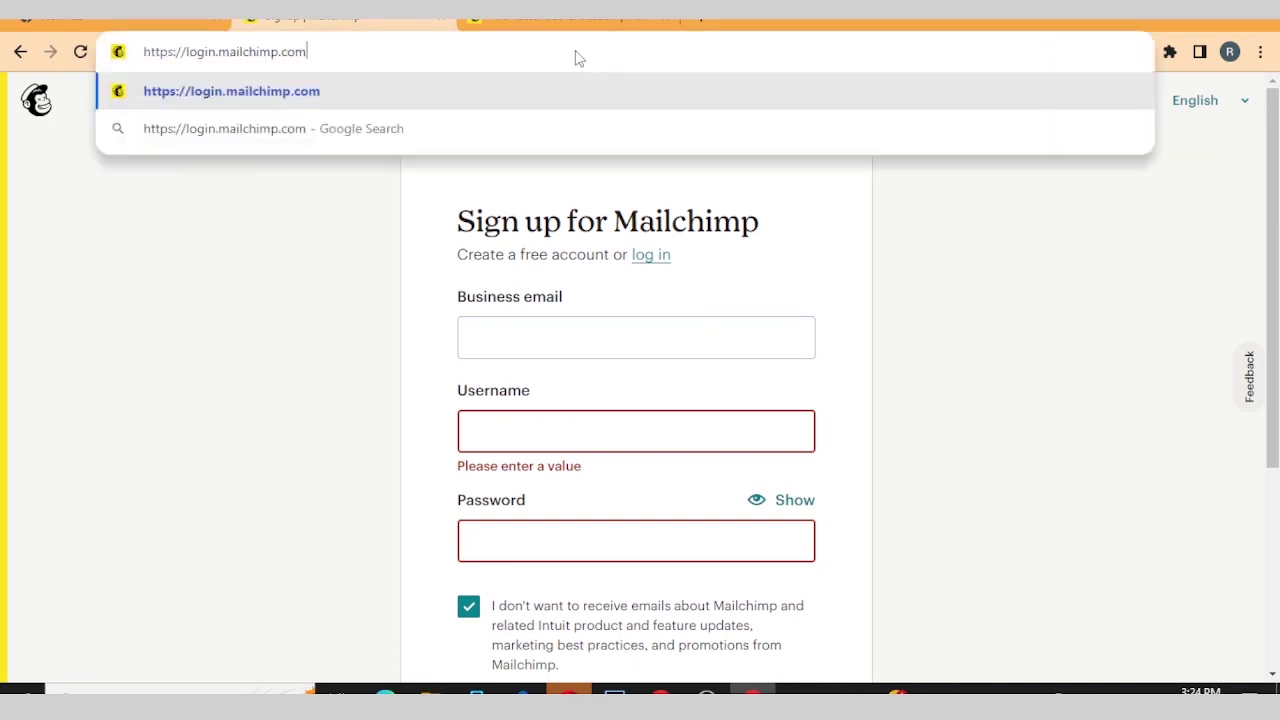
key(Return)
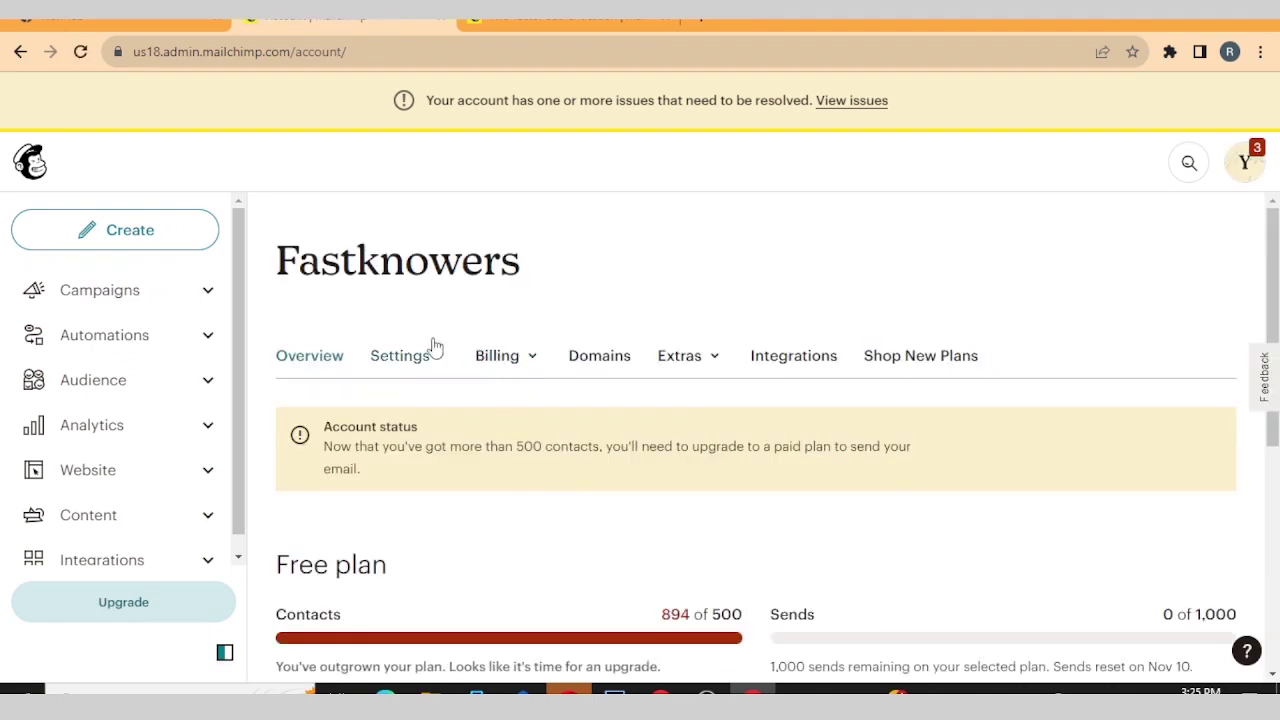
- In the second account, create a Regular email with the internal name 'First Newsletter'
click(148, 236)
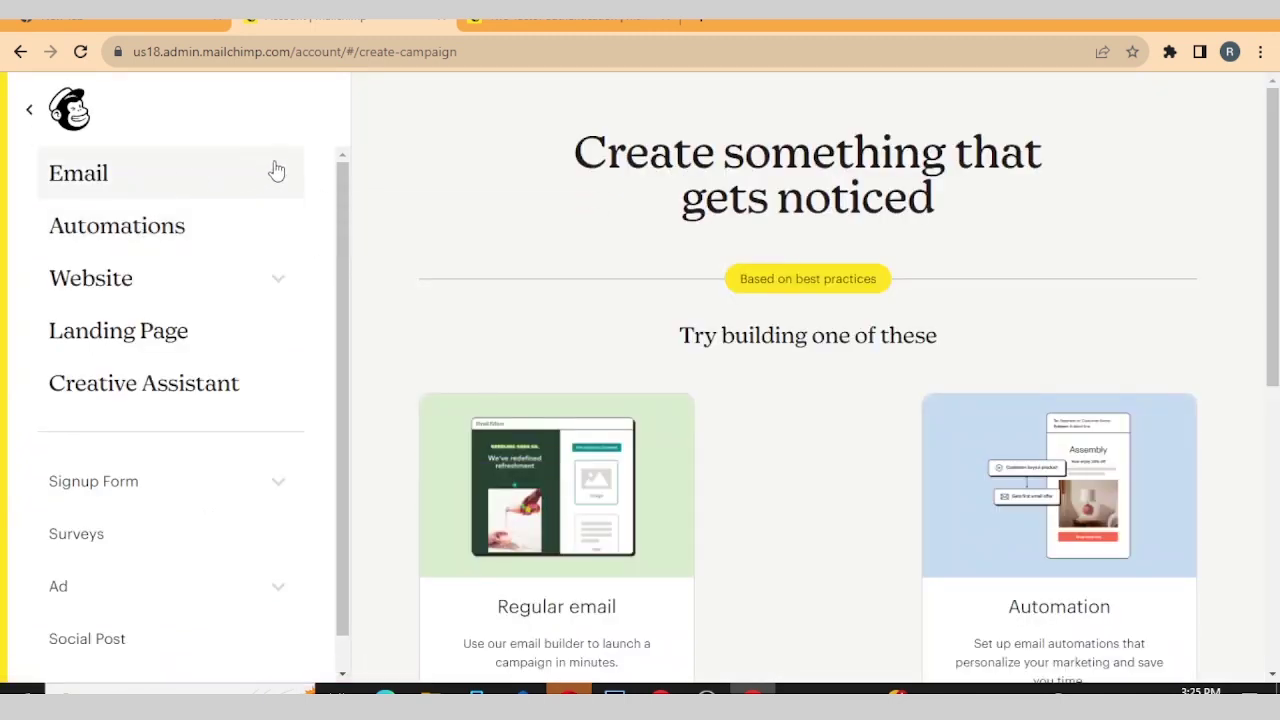
click(276, 170)
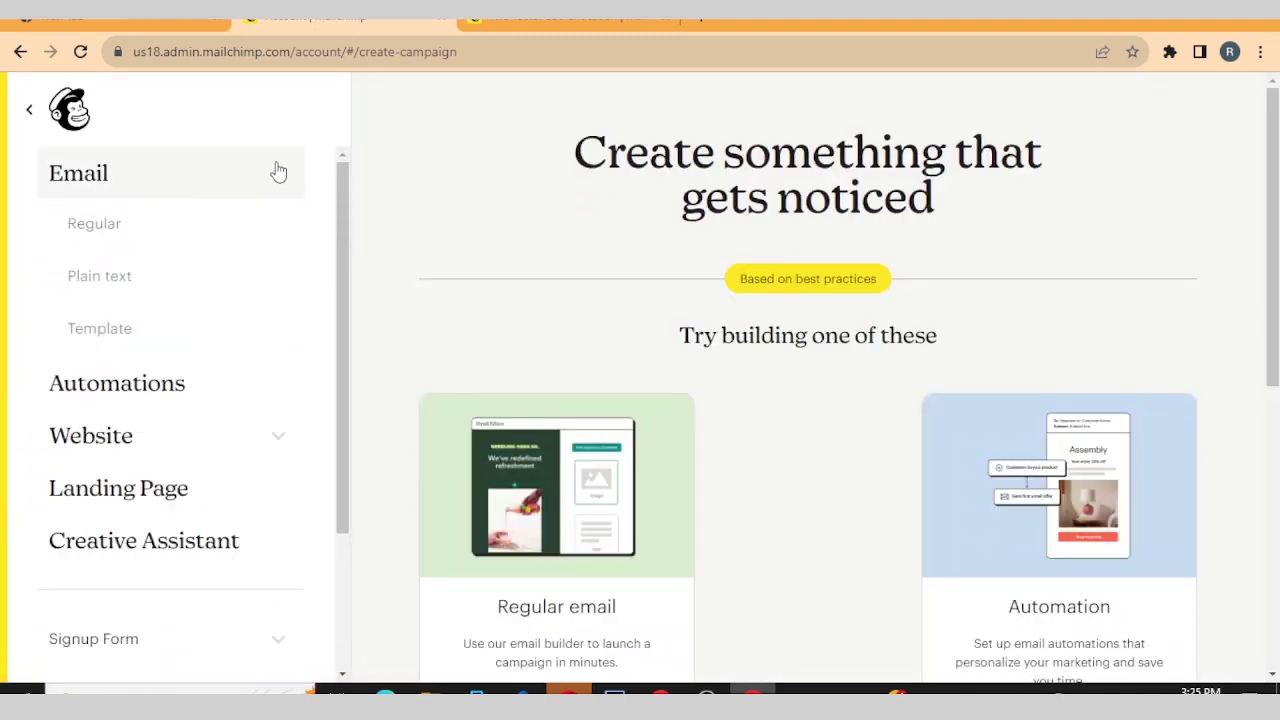
click(120, 230)
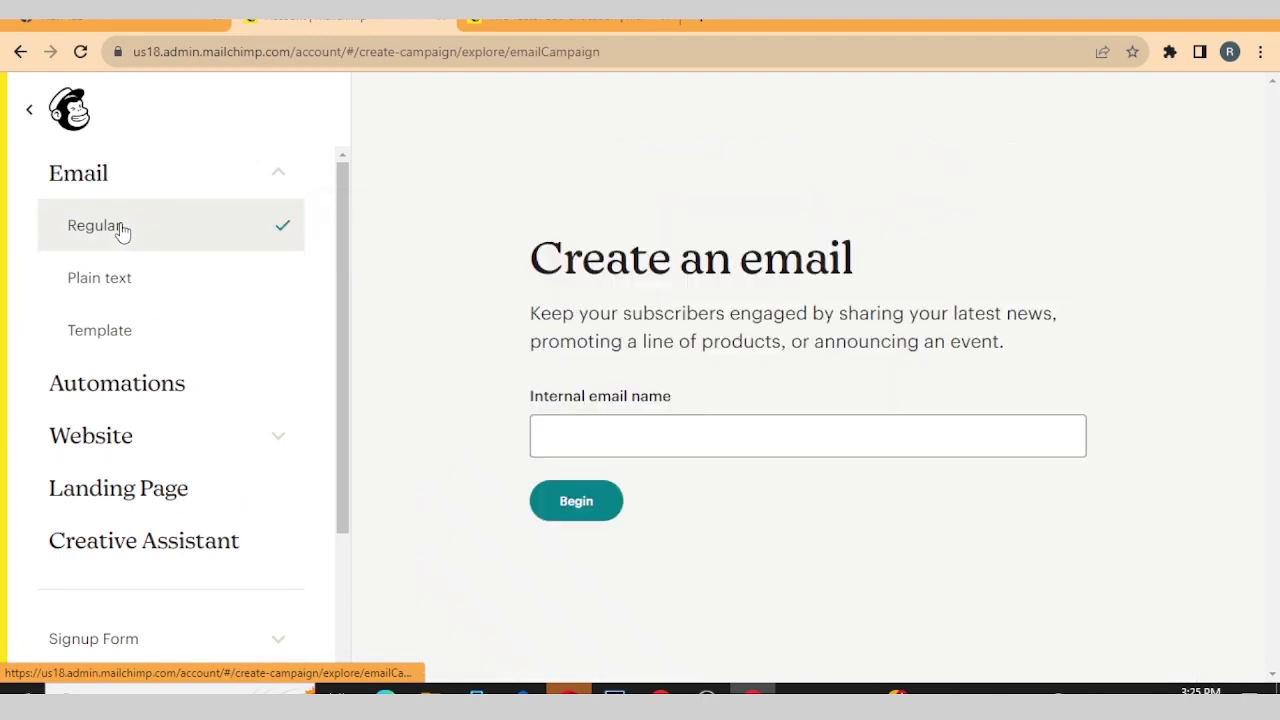
click(615, 430)
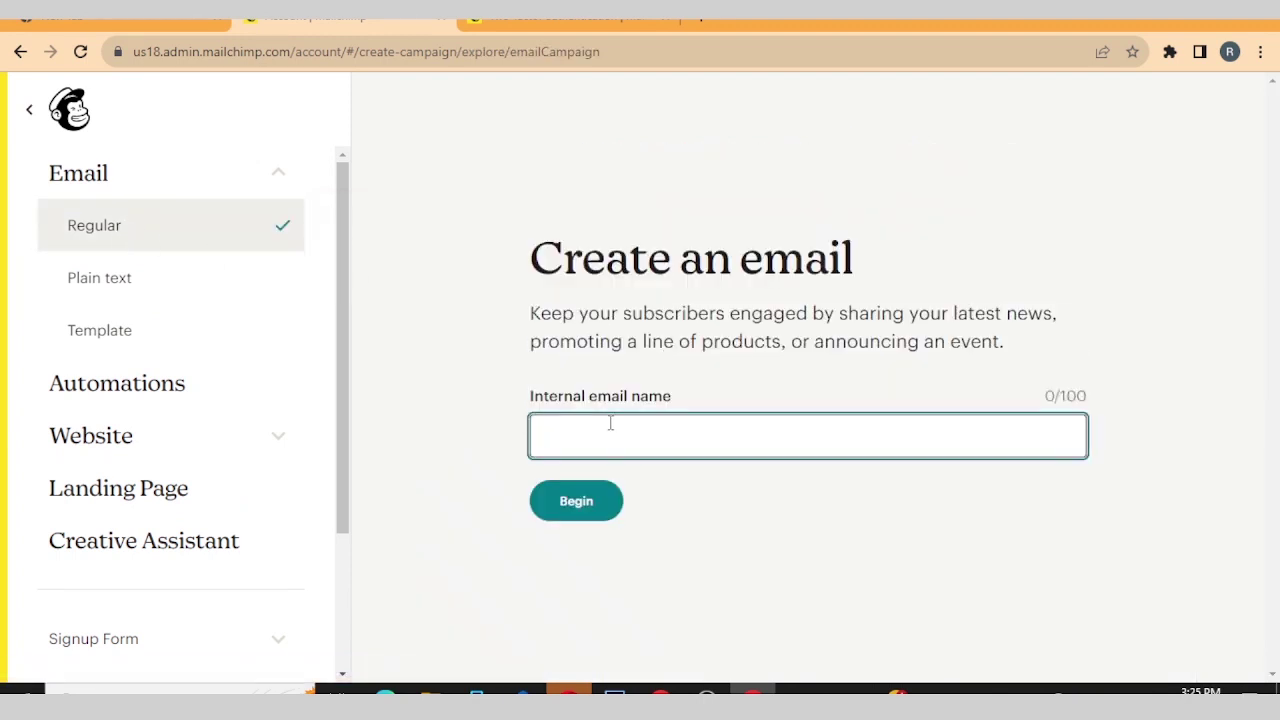
text(F)
key(Caps_Lock)
text(i)
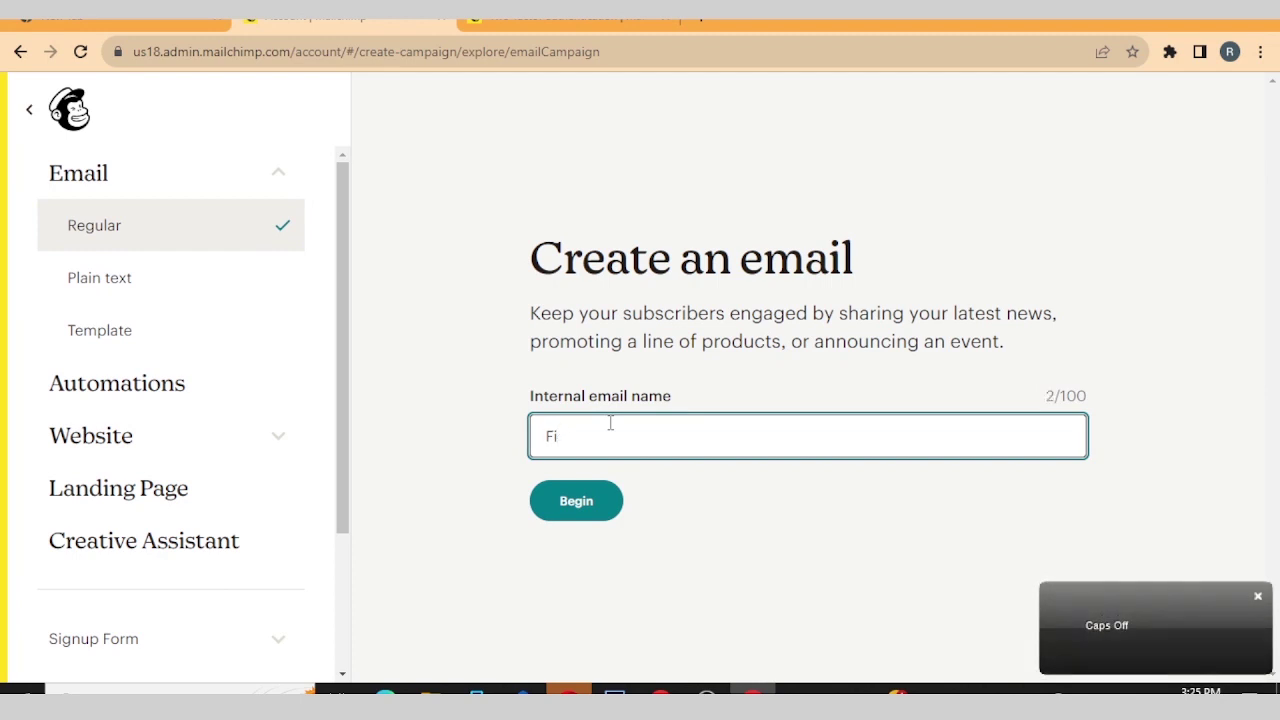
text(srrst Newsletter)
click(591, 508)
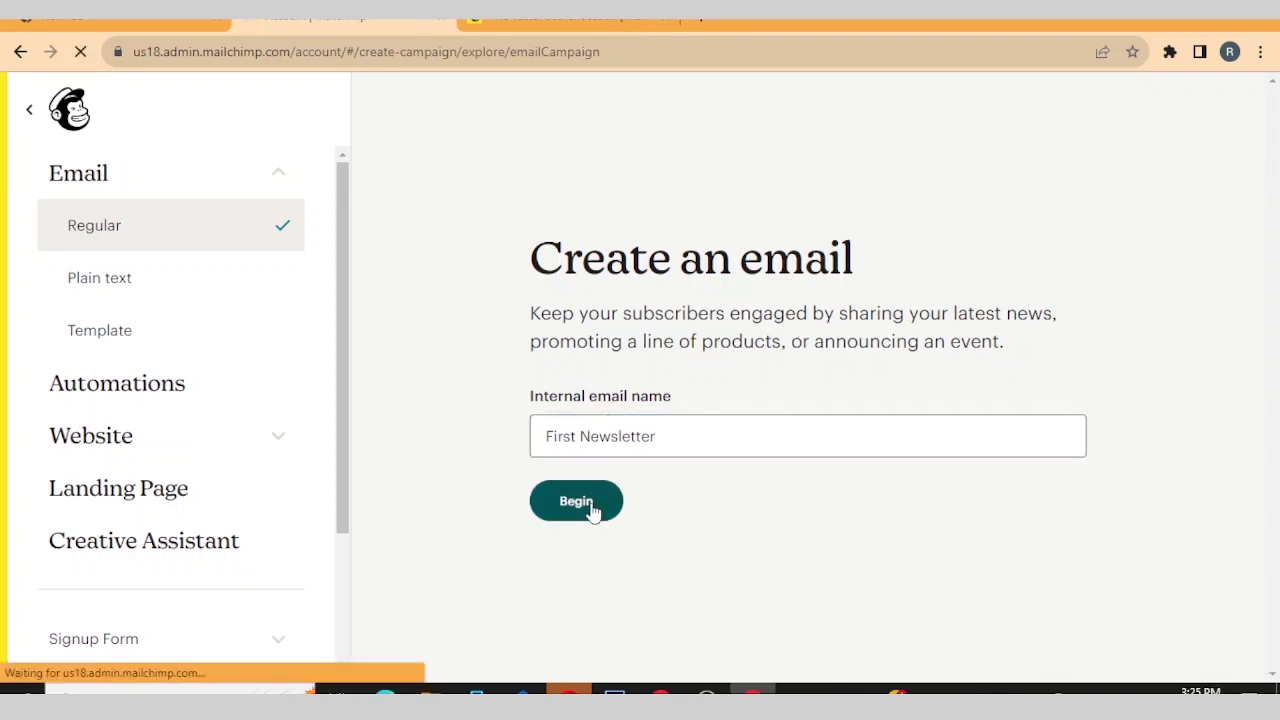
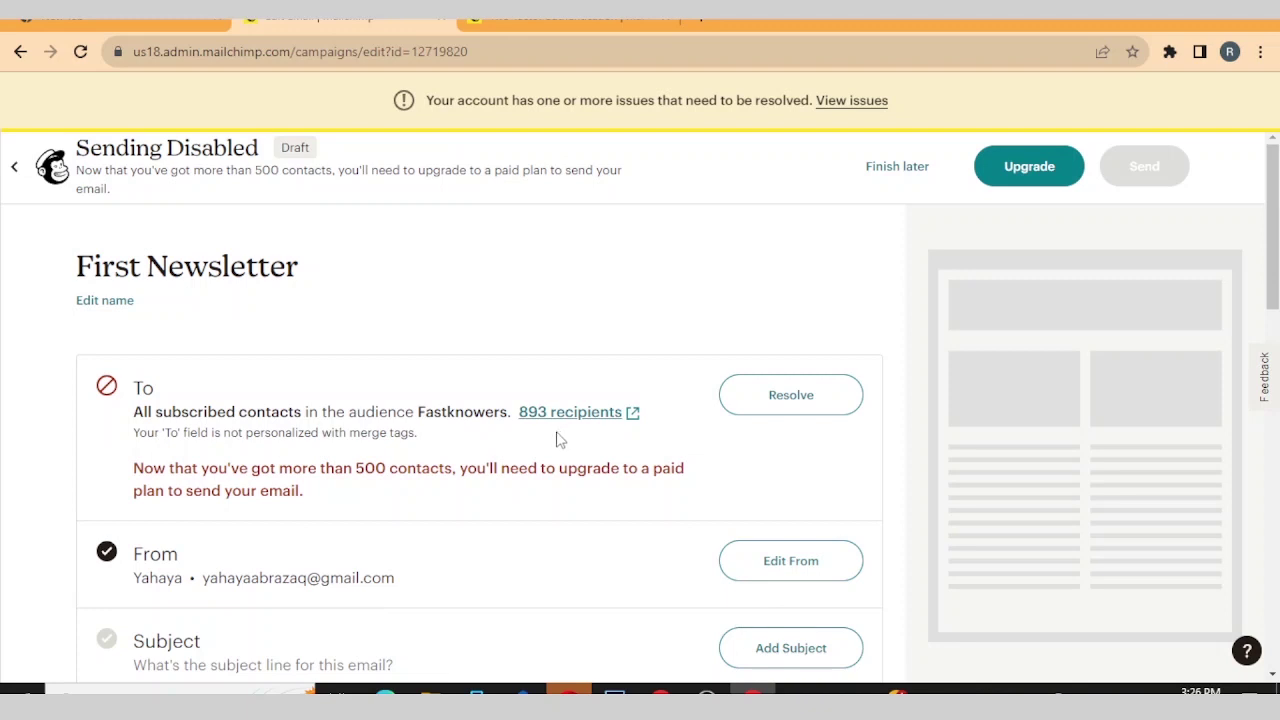
- Change the campaign's sender name to Fastknowers
scroll(558, 441, down, 4)
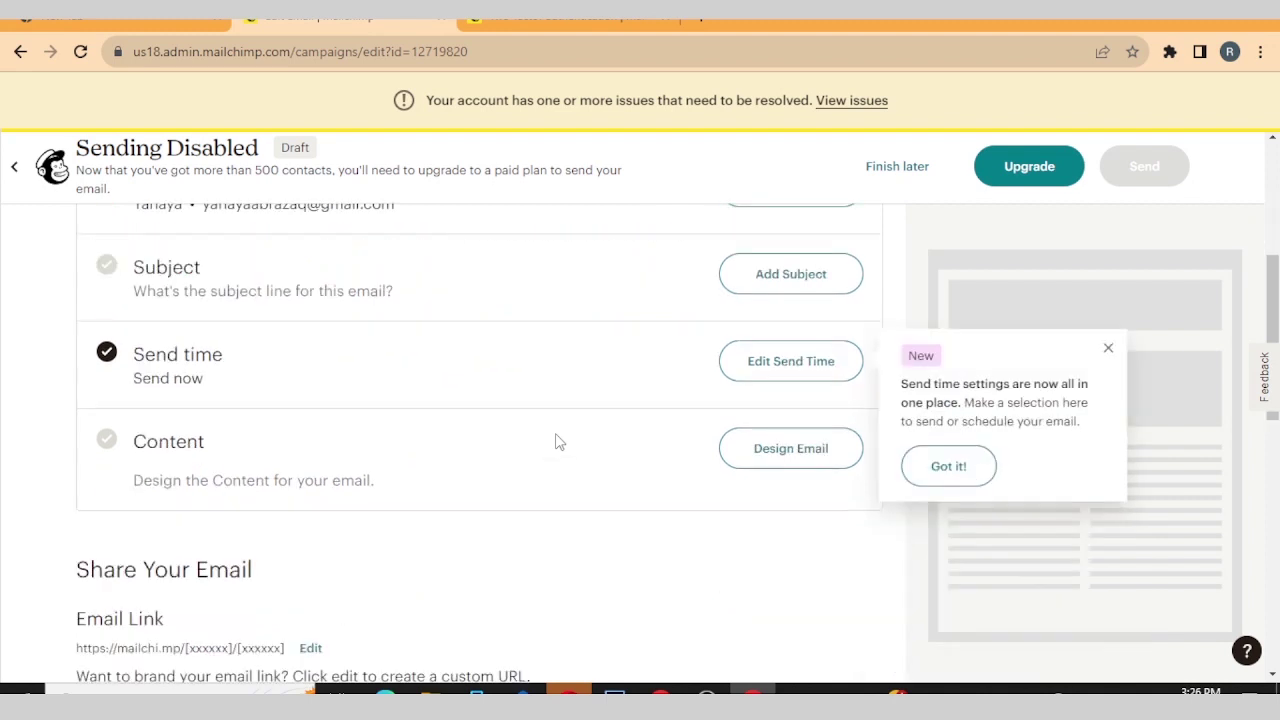
scroll(558, 441, up, 2)
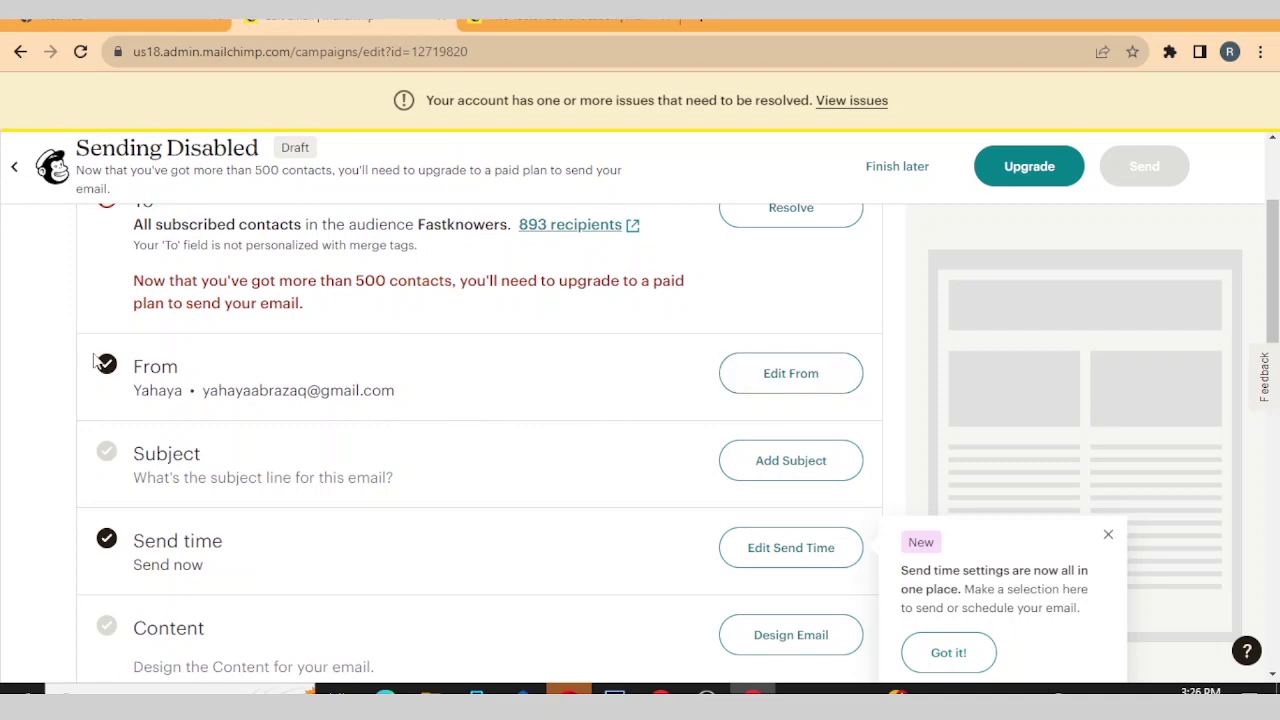
click(769, 385)
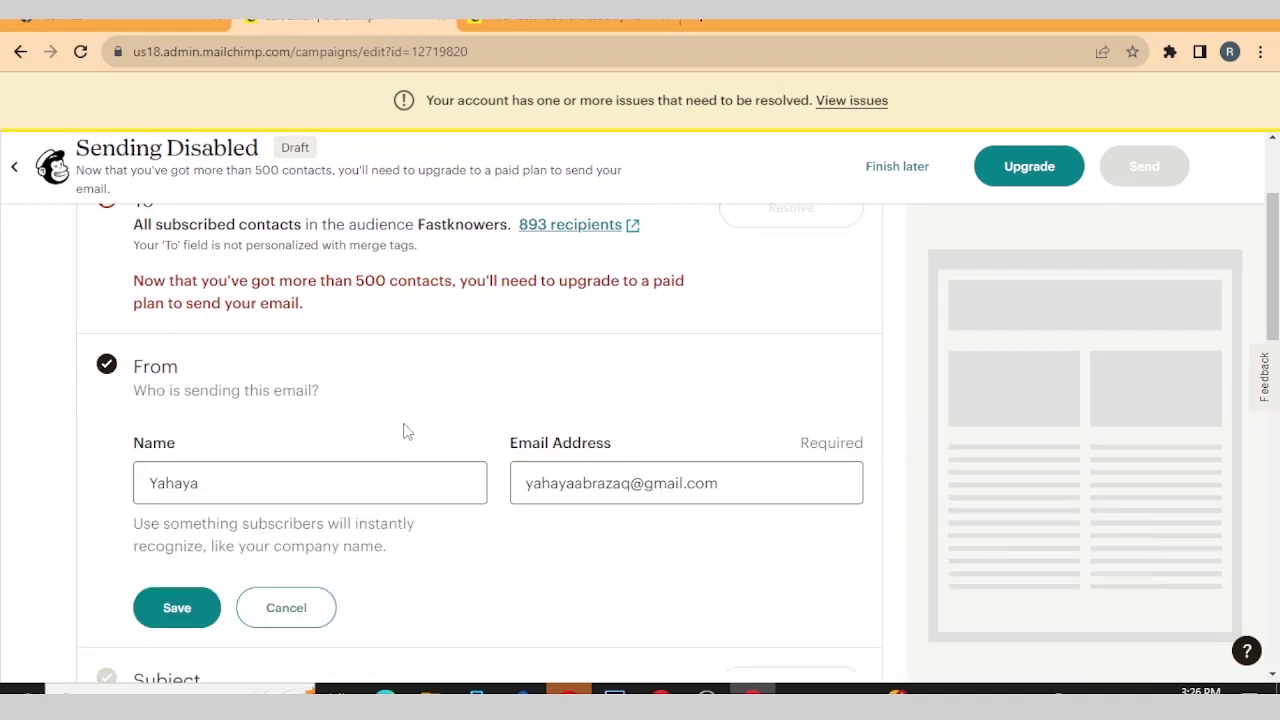
click(185, 484)
double_click(186, 485)
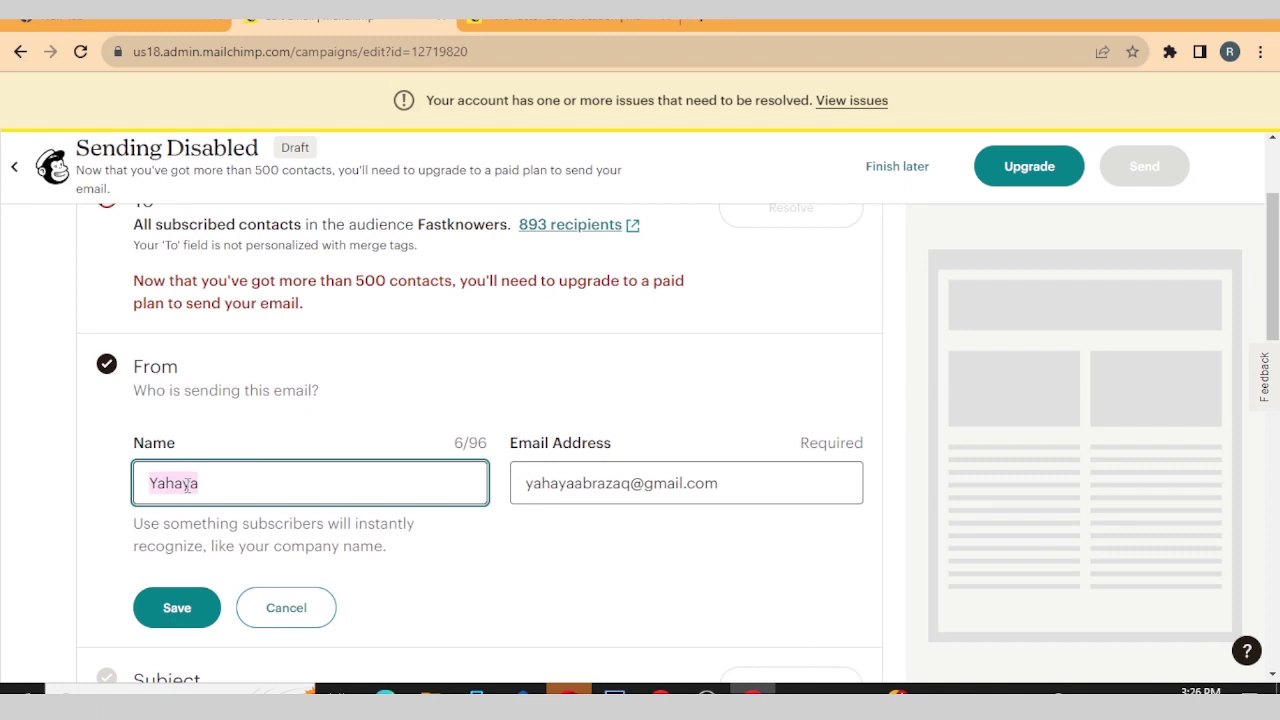
text(F)
key(Caps_Lock)
text(ast)
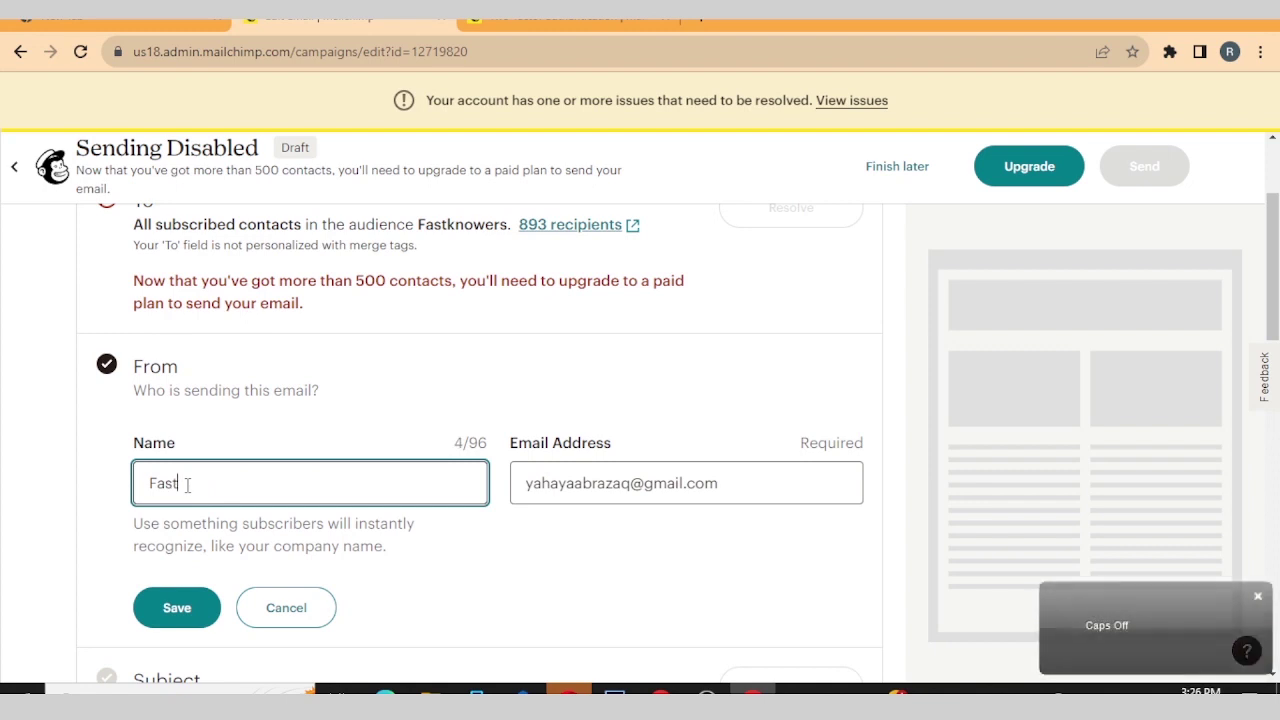
text(knower)
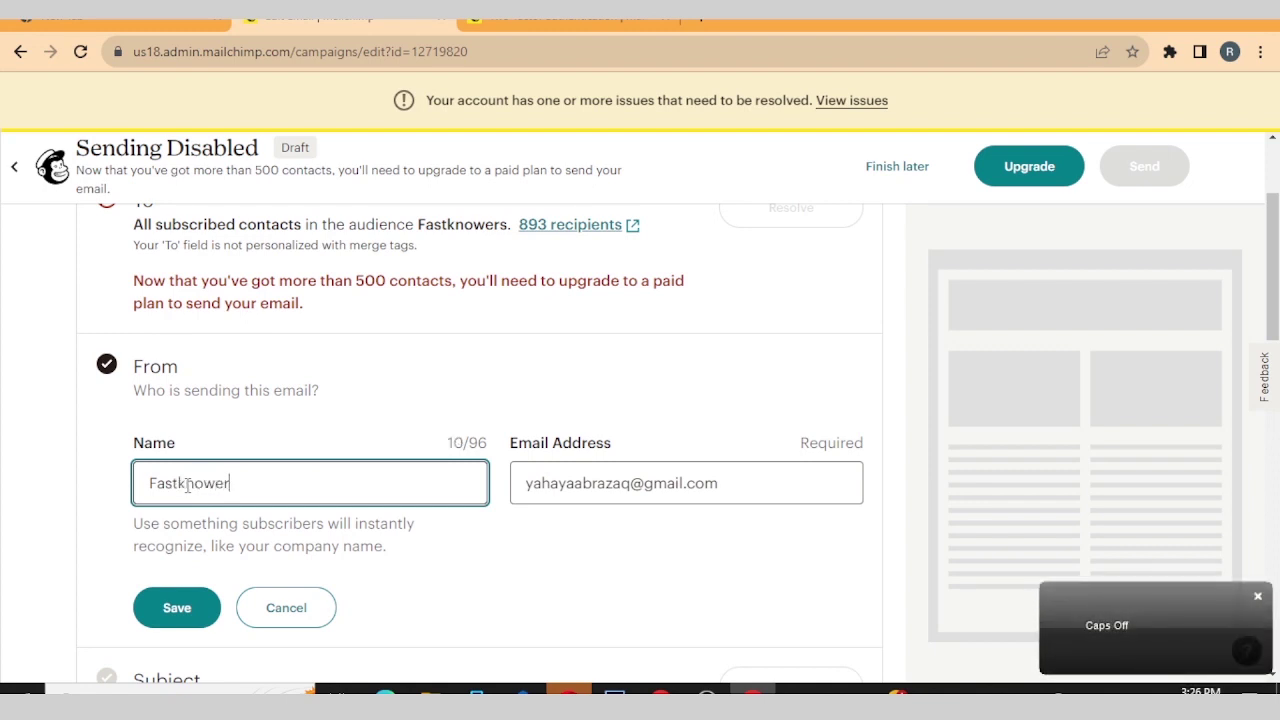
text(s)
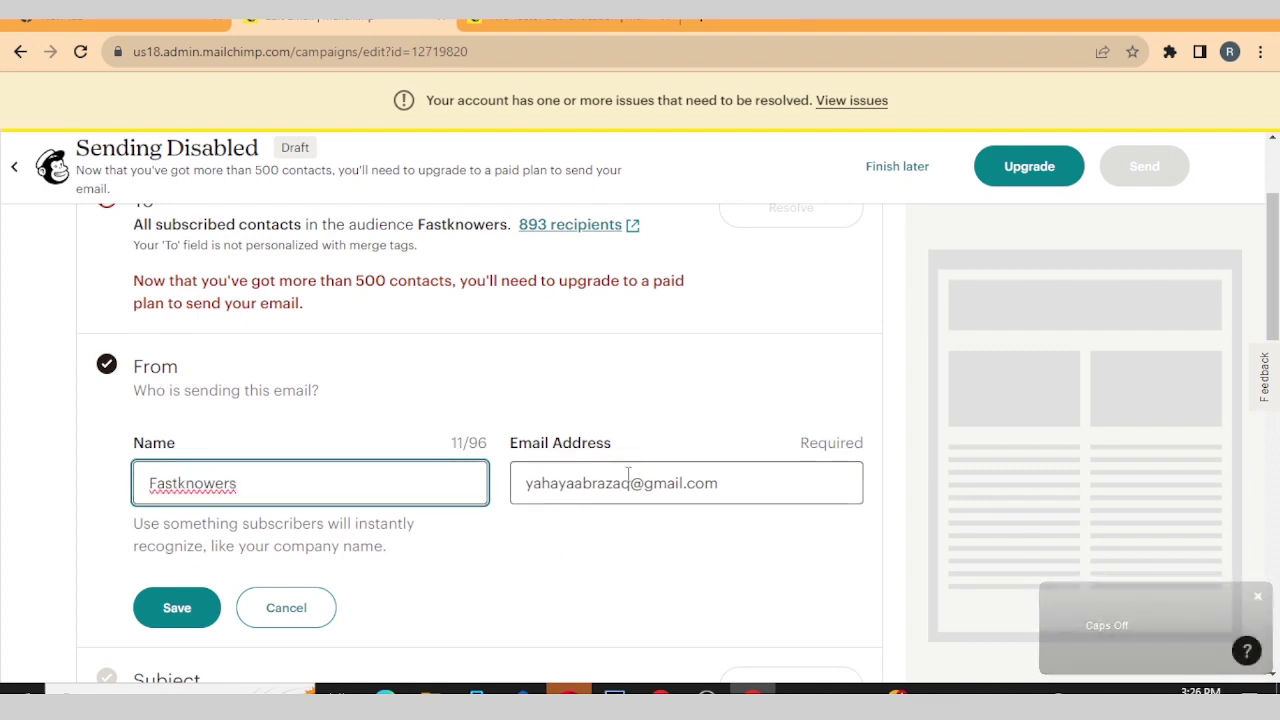
- Clear the old address from the sender e-mail field
click(560, 483)
double_click(622, 485)
triple_click(622, 487)
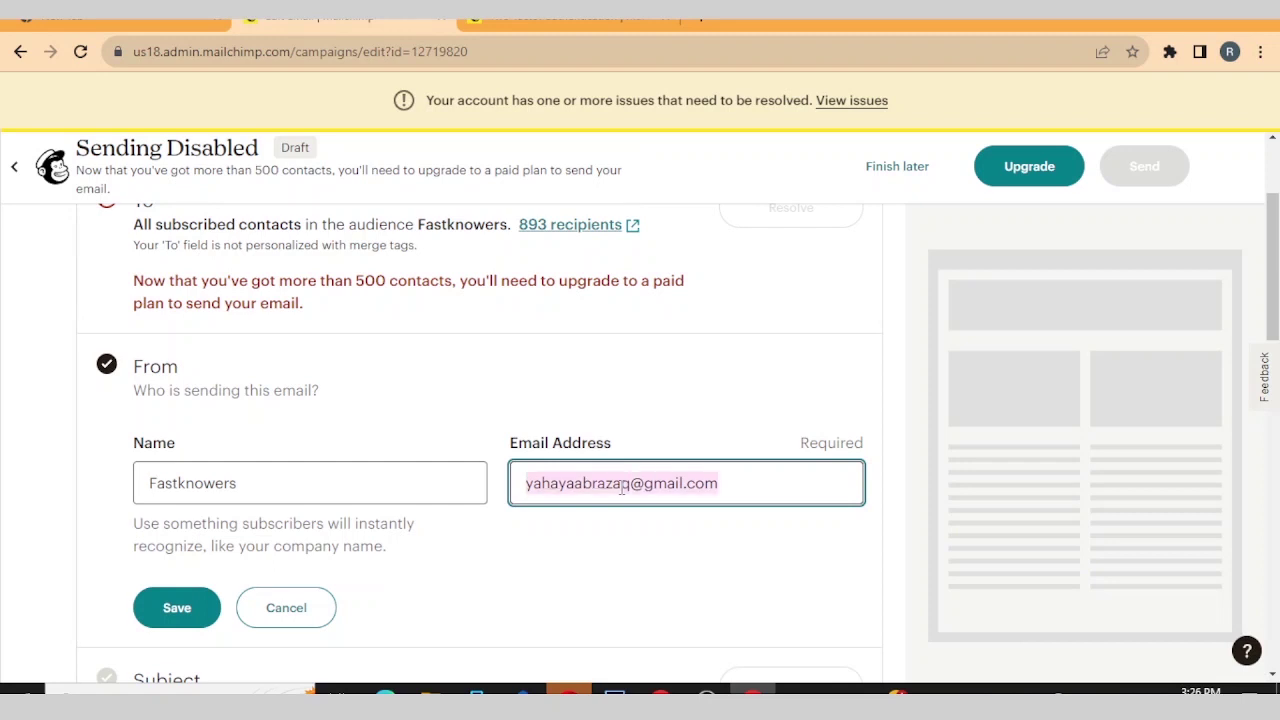
key(BackSpace)
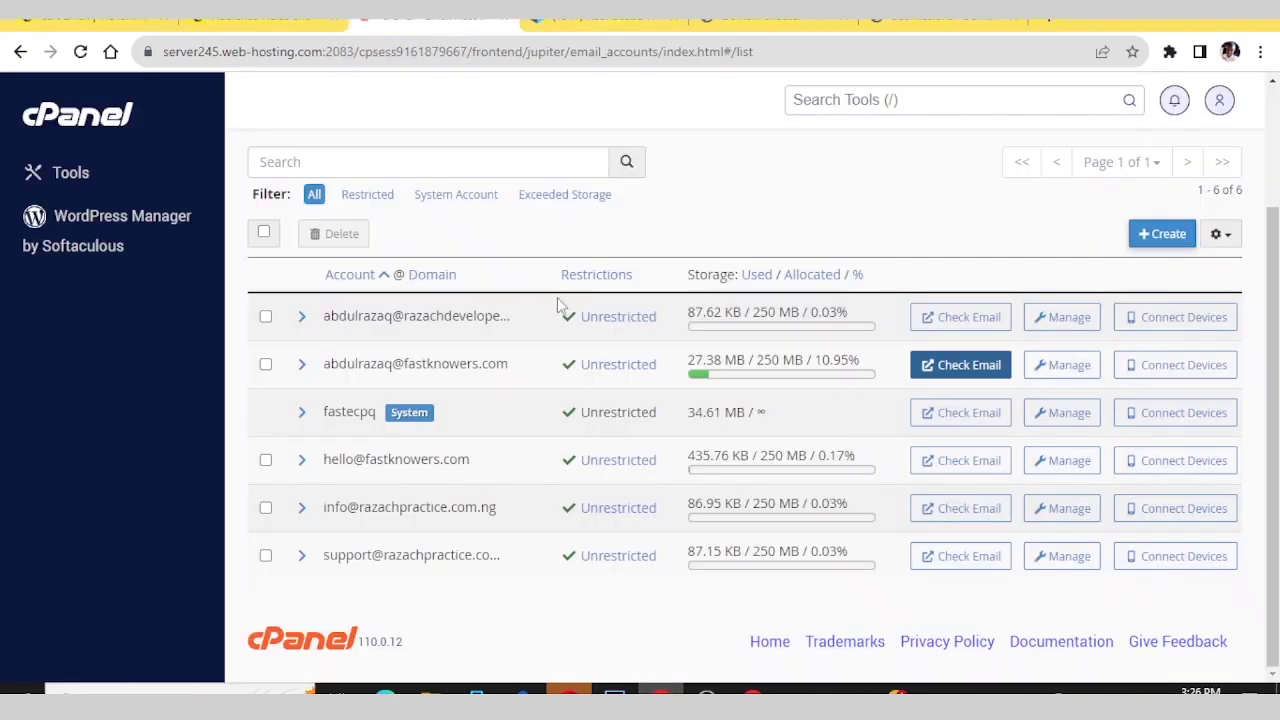
- Copy the general contact mailbox's address from cPanel's e-mail accounts list
click(303, 463)
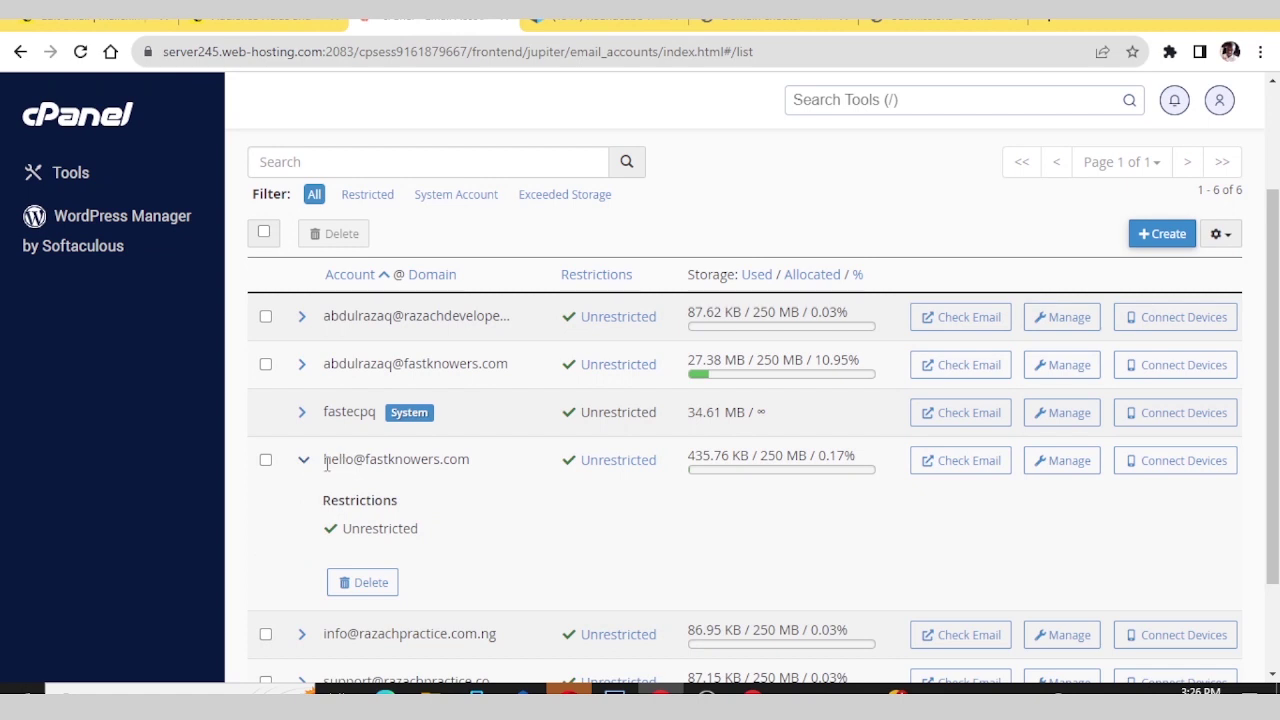
drag(324, 461, 470, 457)
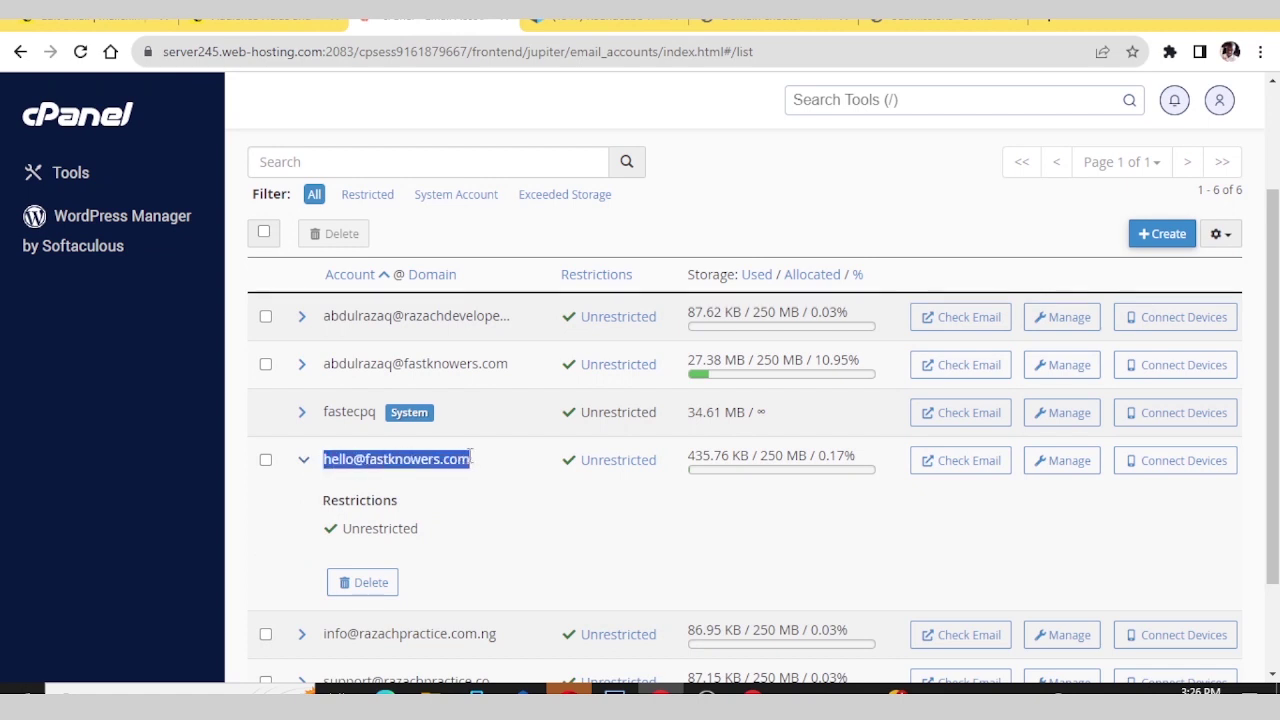
right_click(470, 459)
click(507, 466)
- Paste the copied mailbox address as sender e-mail and rename the sender 'Support | Fastknowers'
click(753, 690)
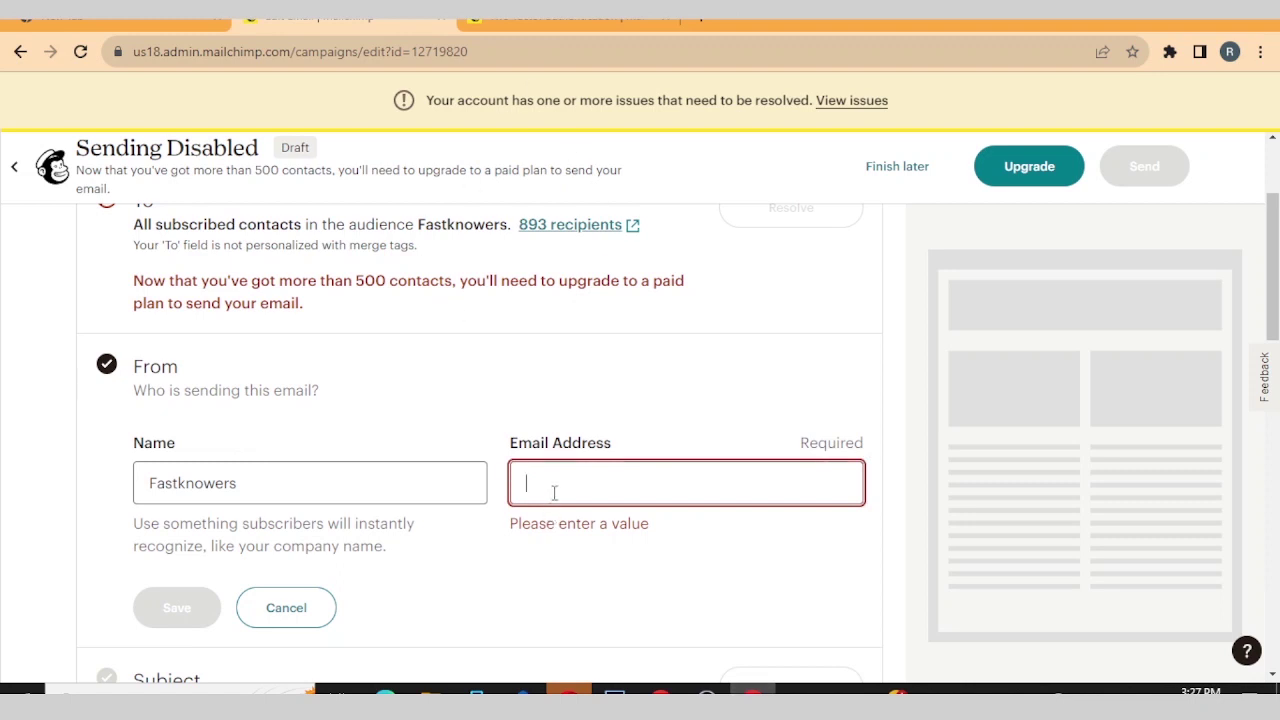
key(ctrl+v)
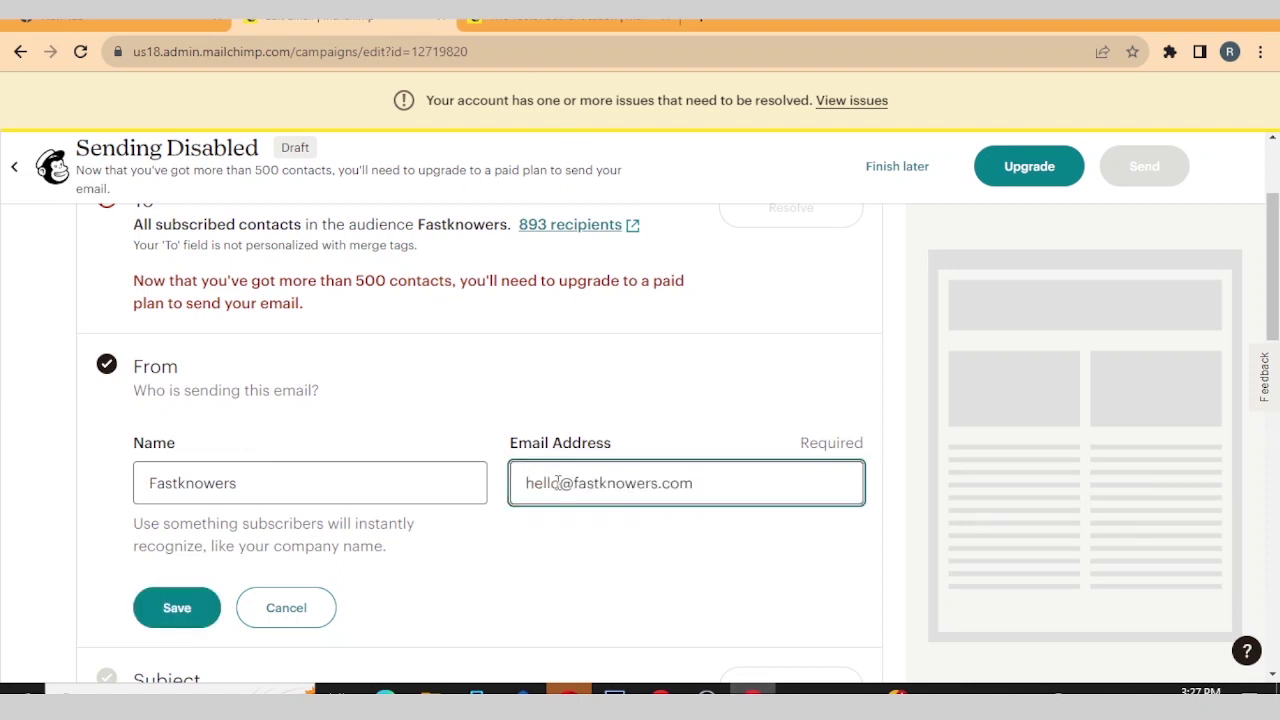
scroll(420, 455, down, 2)
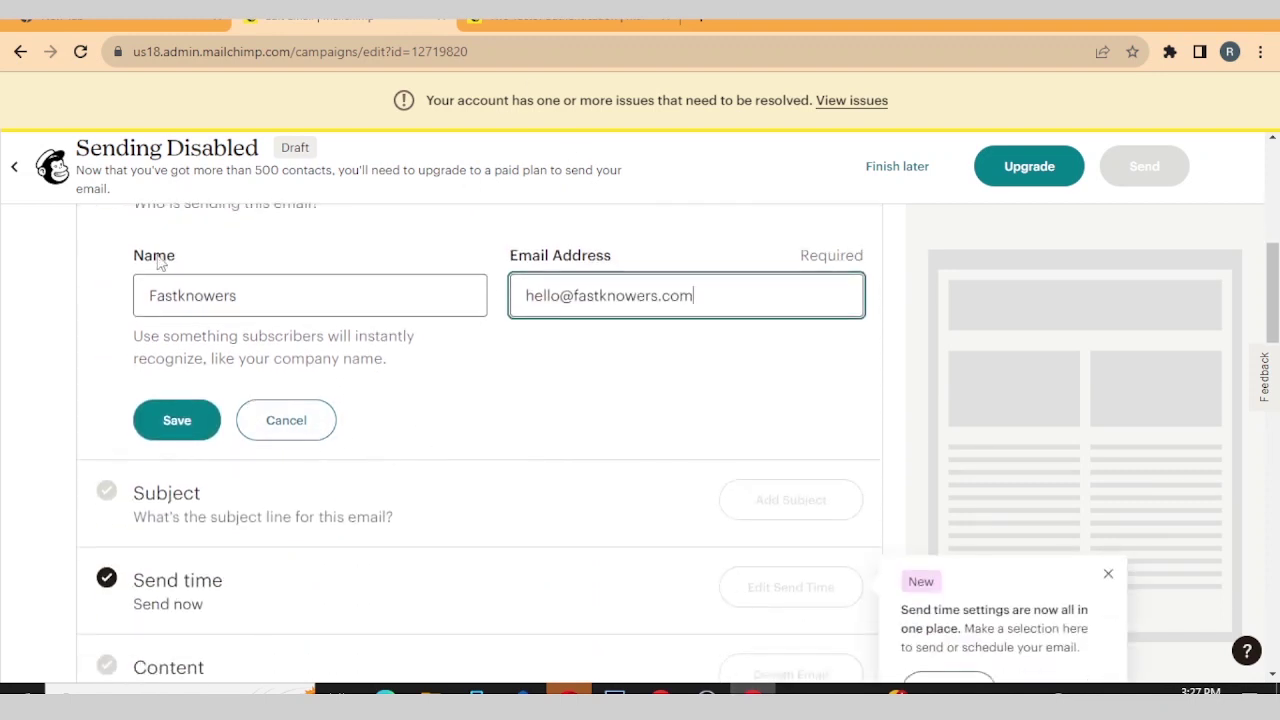
click(147, 295)
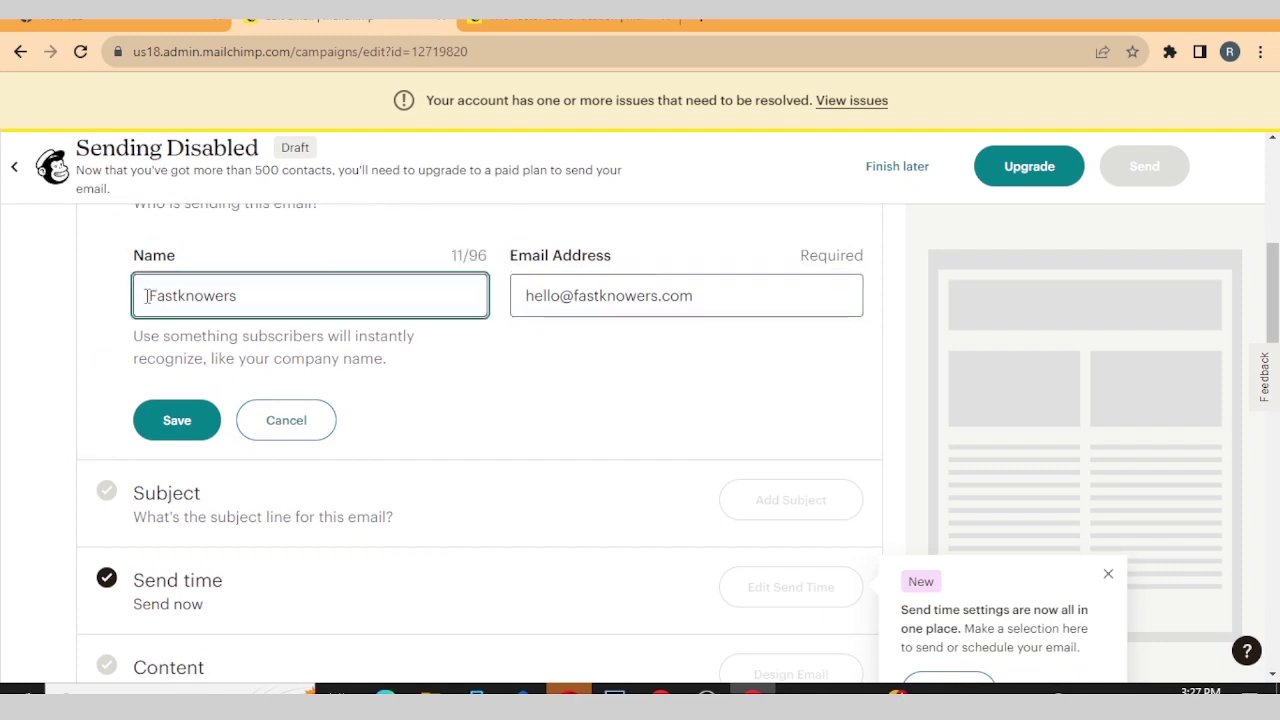
text(S)
key(Caps_Lock)
text(uup)
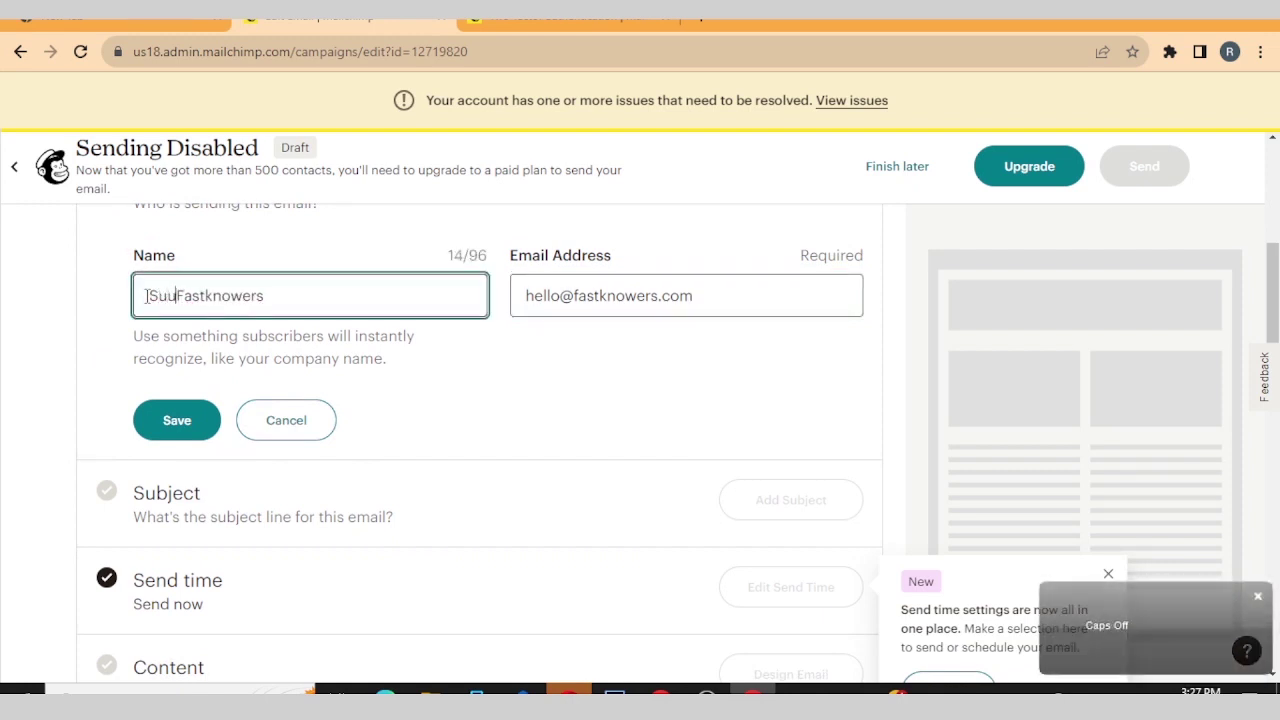
key(BackSpace)
key(BackSpace)
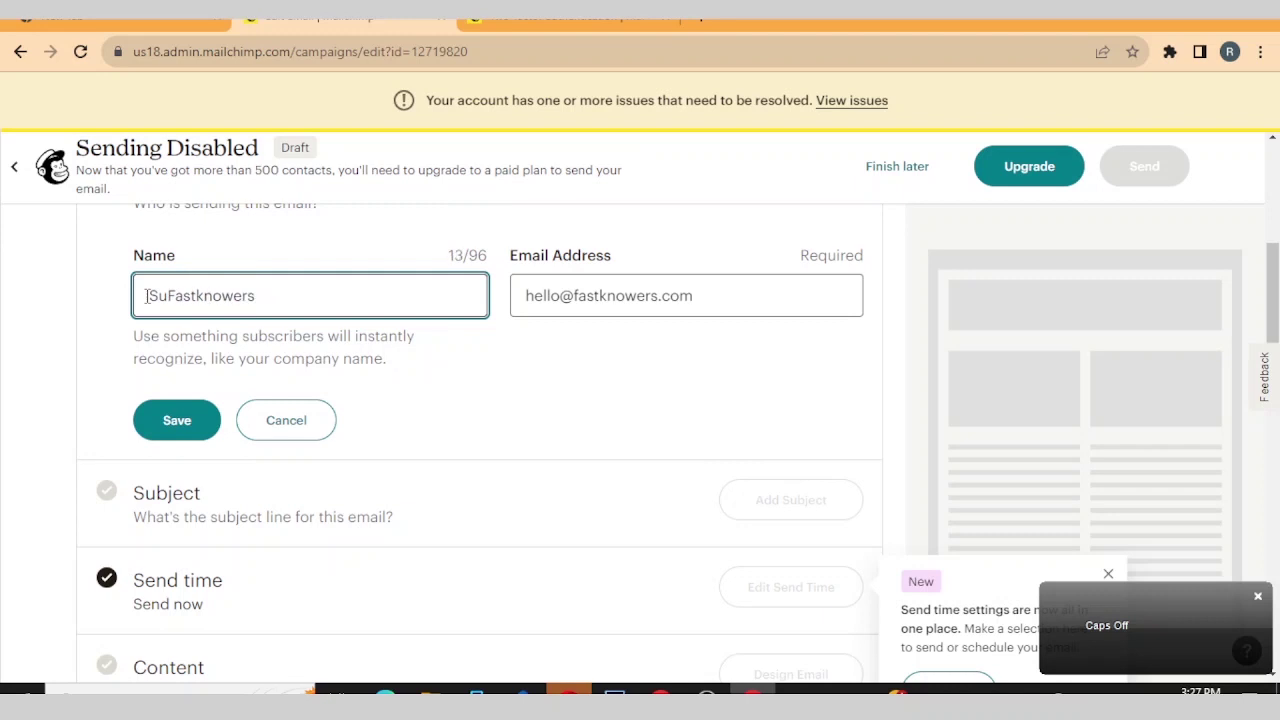
text(pport )
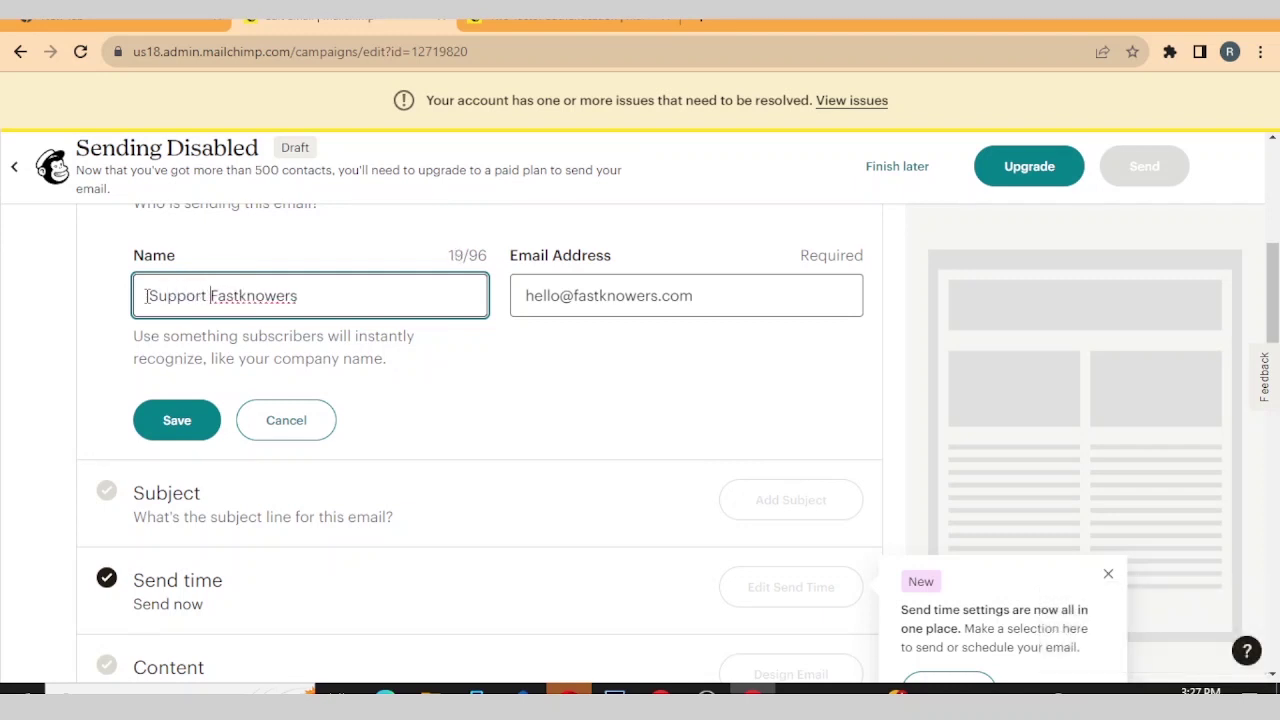
text(|)
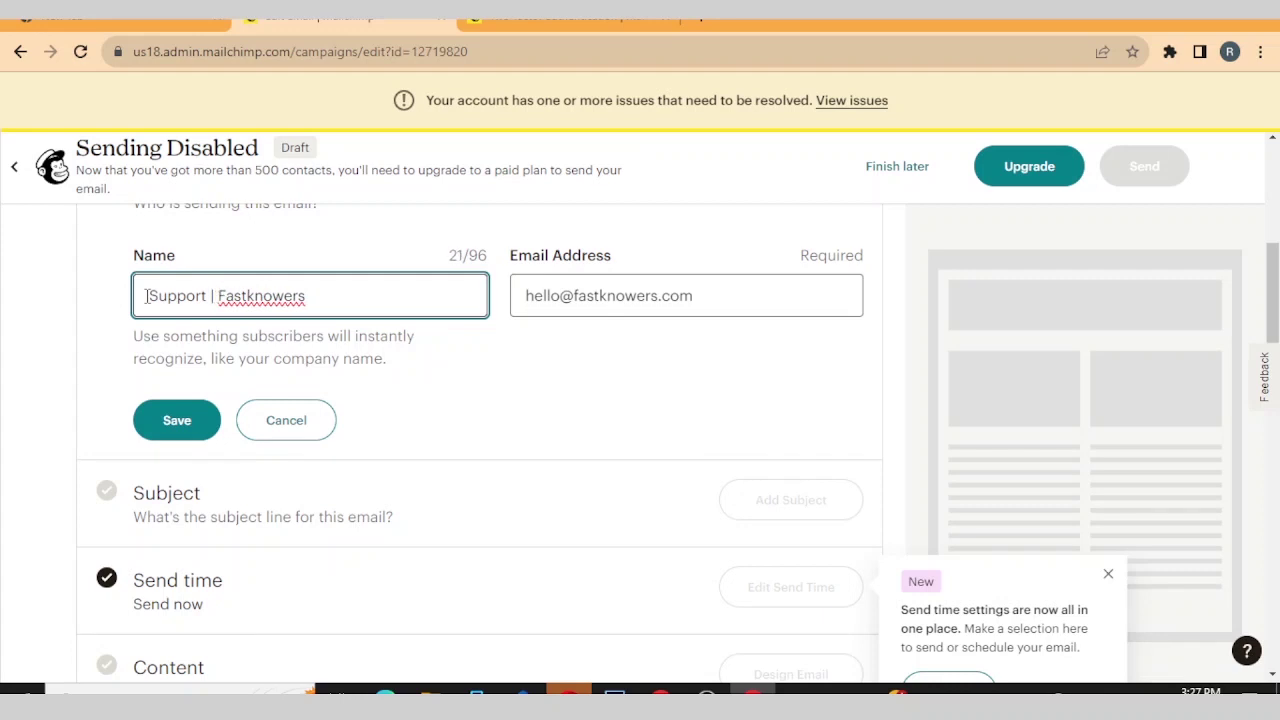
- Save the new sender details and review the campaign checklist
scroll(160, 330, down, 1)
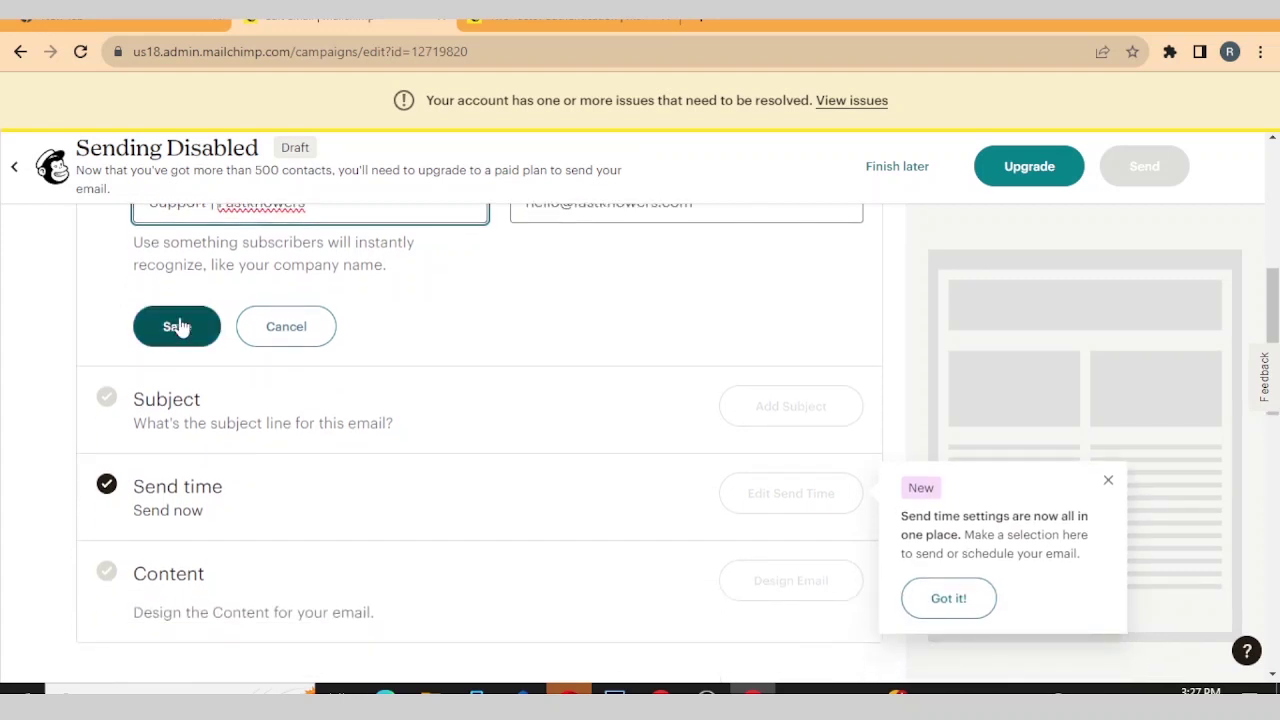
click(179, 325)
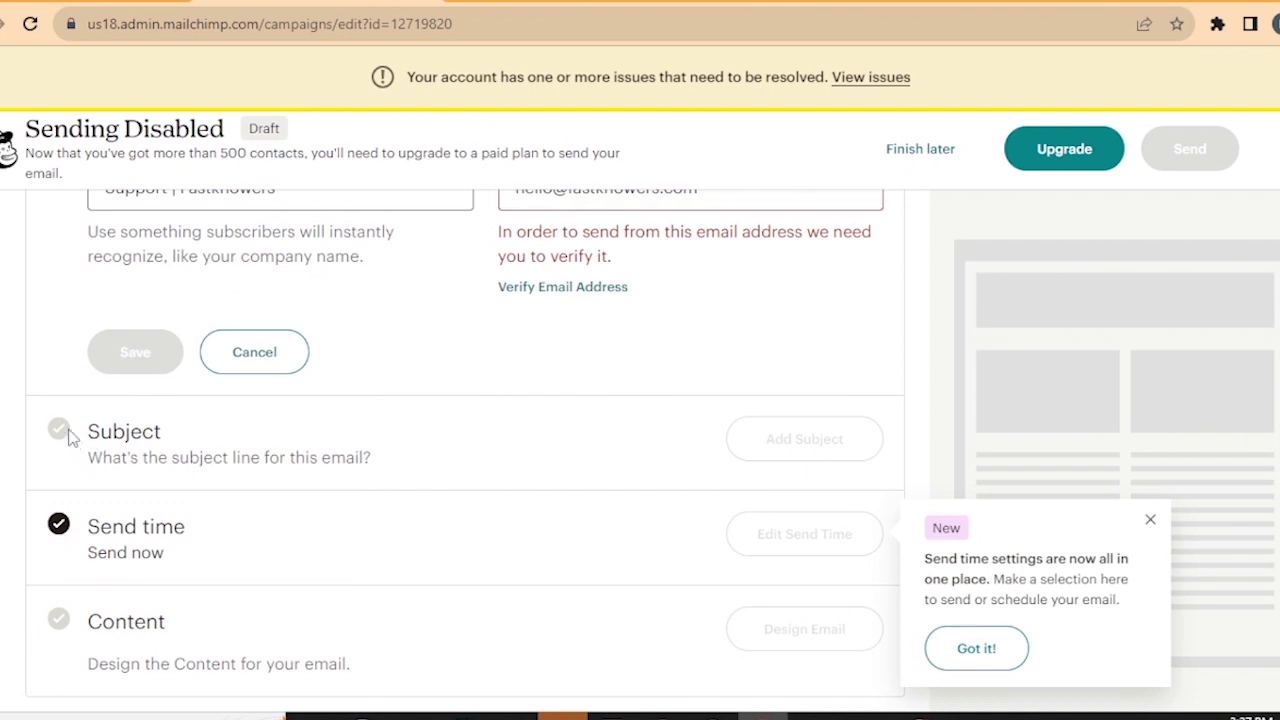
scroll(127, 431, down, 1)
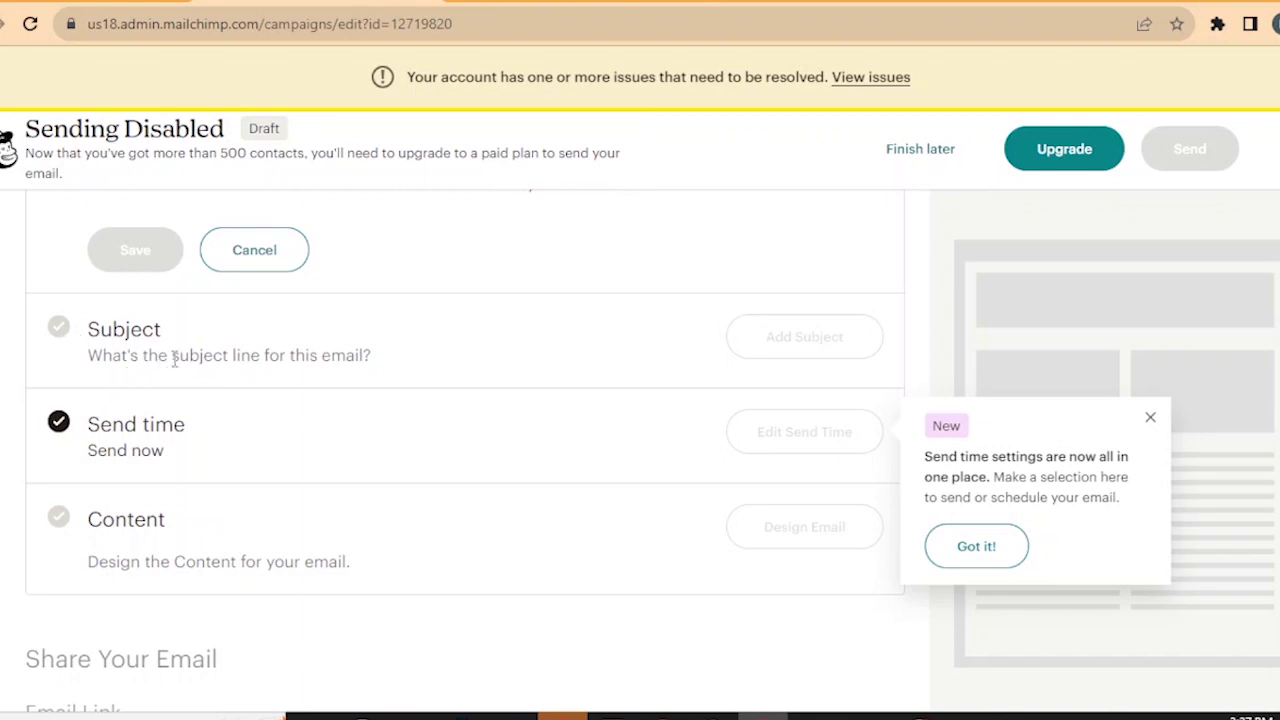
scroll(173, 360, down, 2)
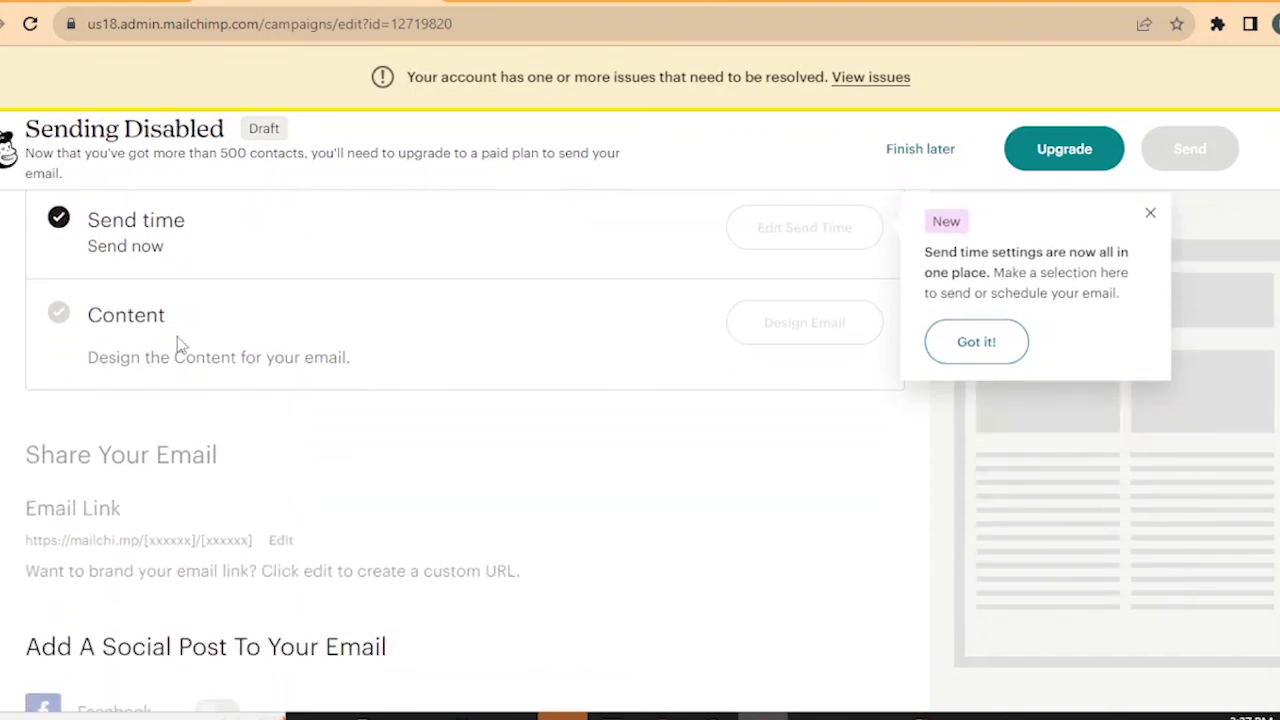
scroll(177, 343, down, 2)
scroll(177, 337, up, 1)
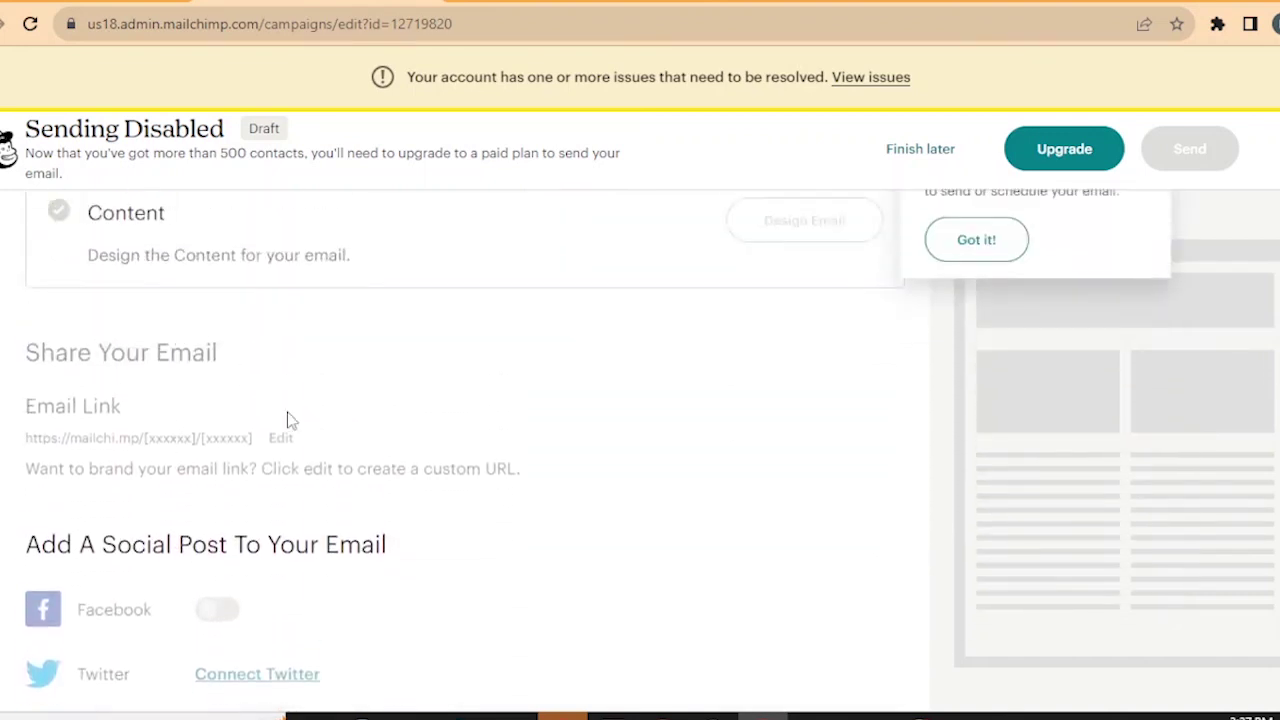
scroll(287, 420, up, 8)
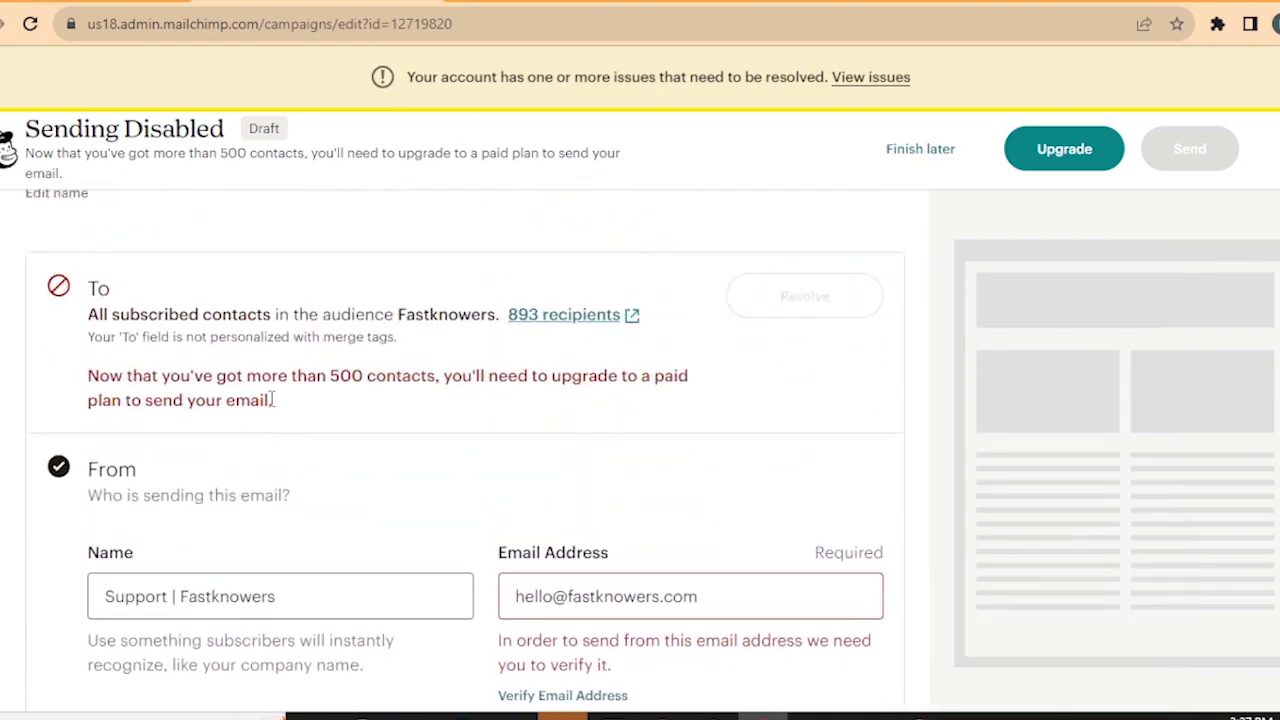
scroll(246, 211, up, 1)
scroll(246, 211, down, 7)
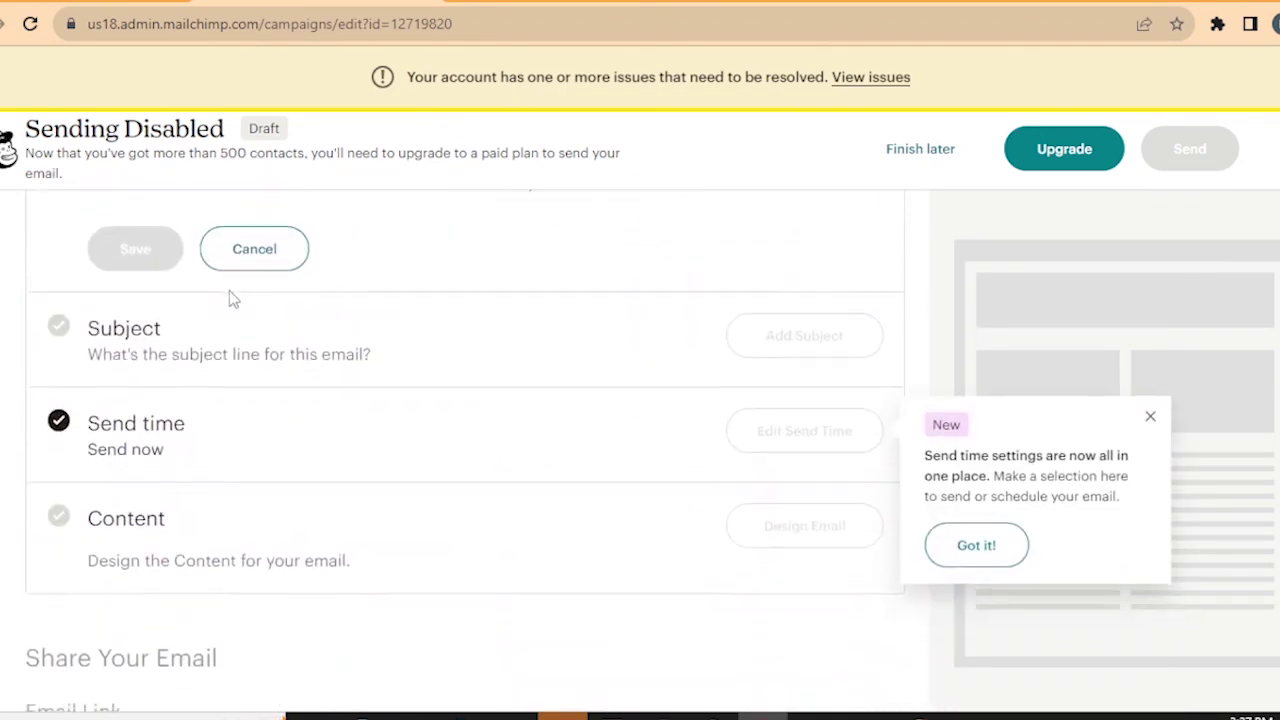
scroll(229, 300, down, 10)
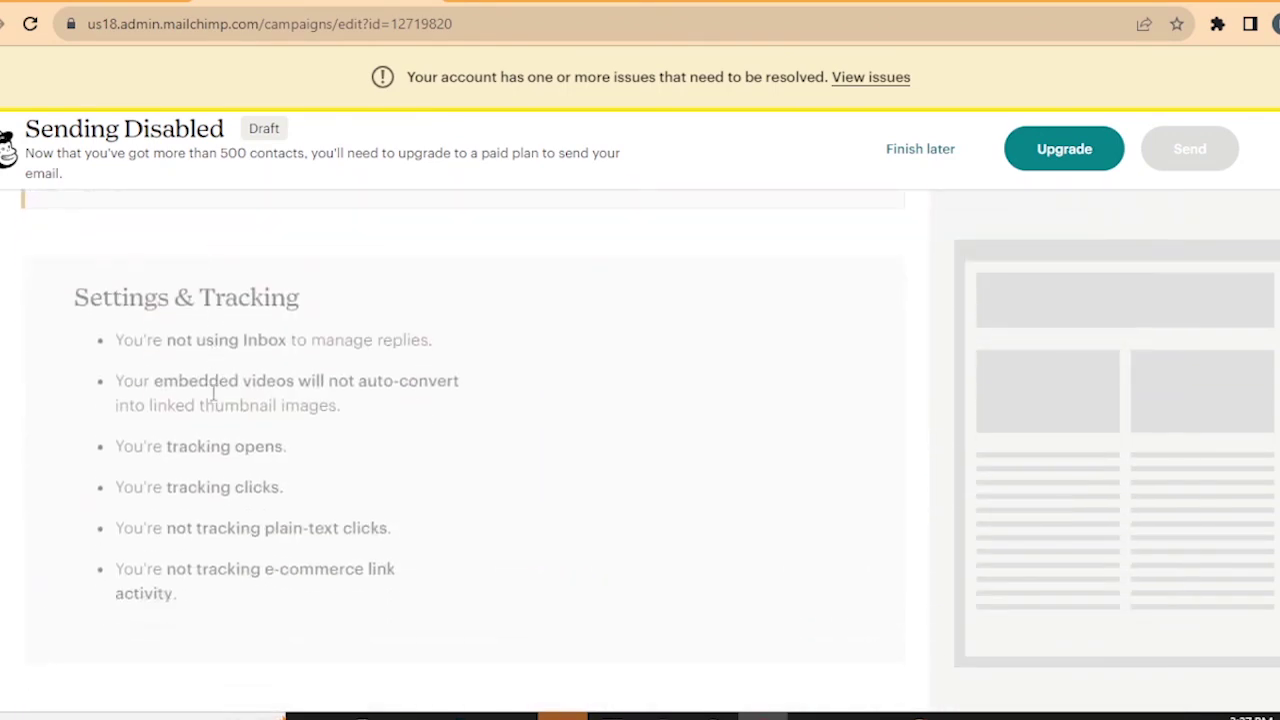
scroll(212, 390, up, 12)
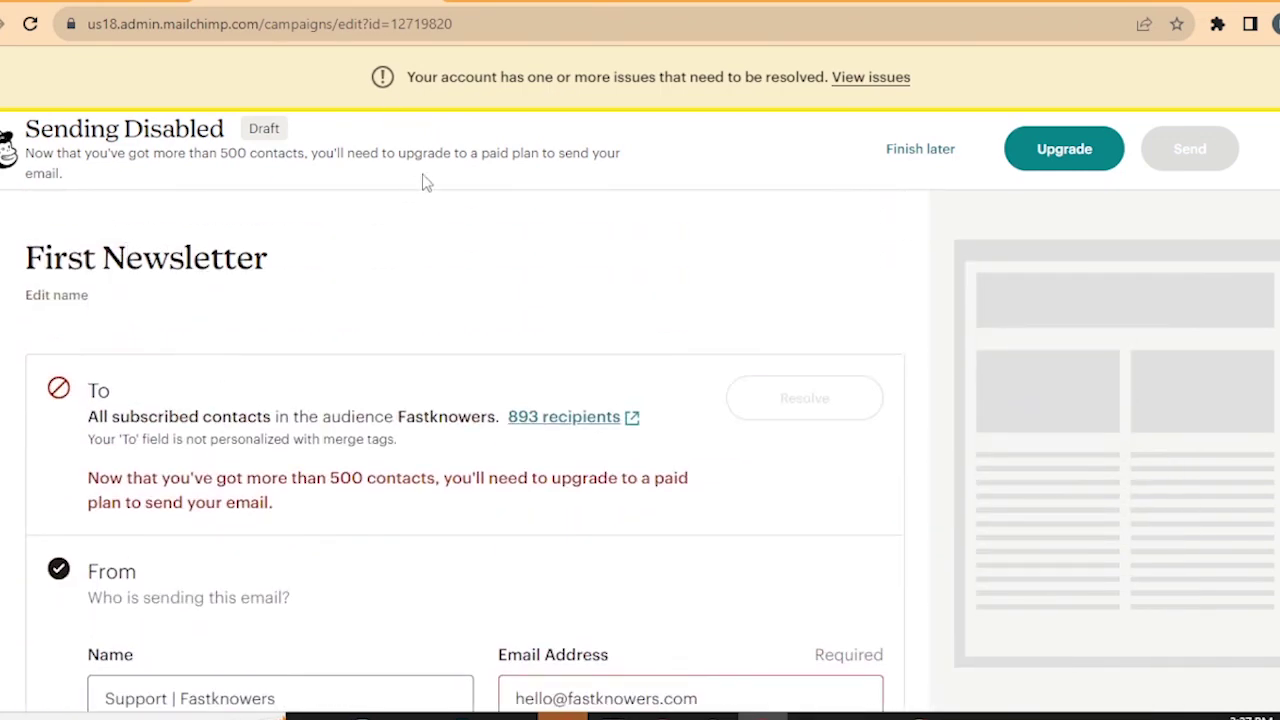
scroll(434, 211, down, 5)
scroll(434, 213, up, 4)
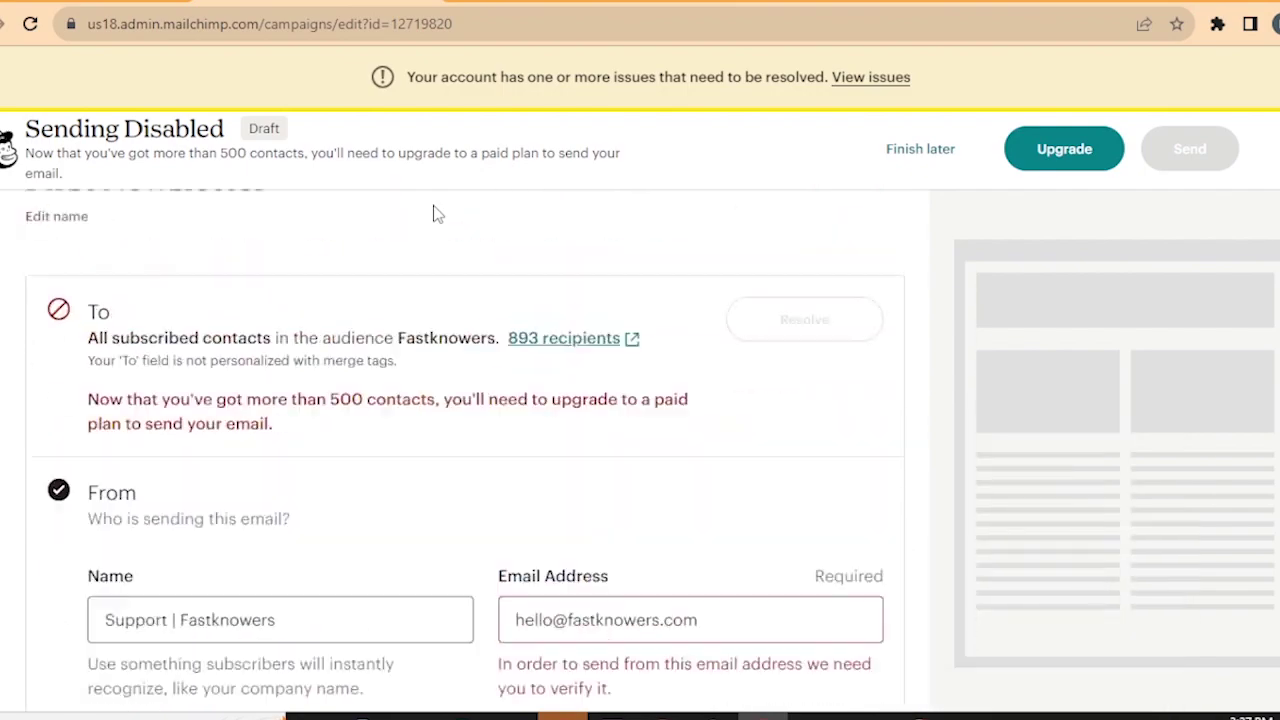
scroll(434, 213, up, 1)
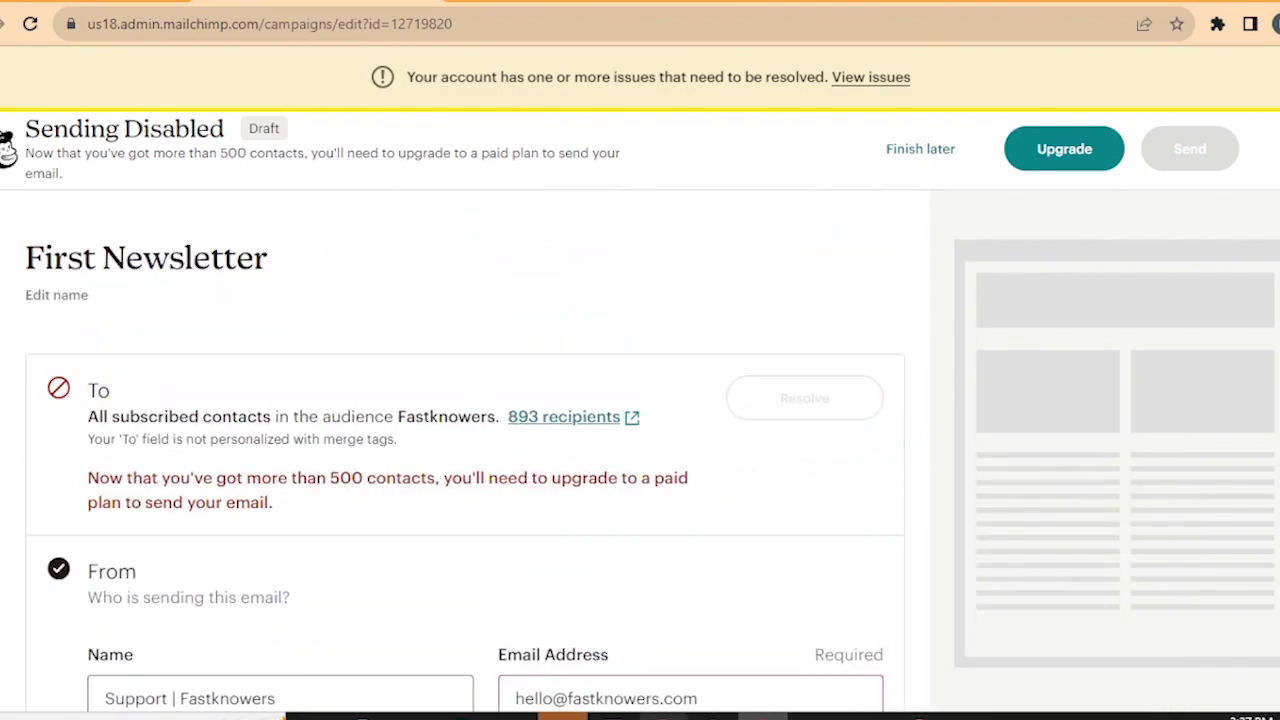
- Return from cPanel to Mailchimp and open the Fastknowers Blog audience's Subscriber preferences page
mouse_move(663, 714)
click(660, 625)
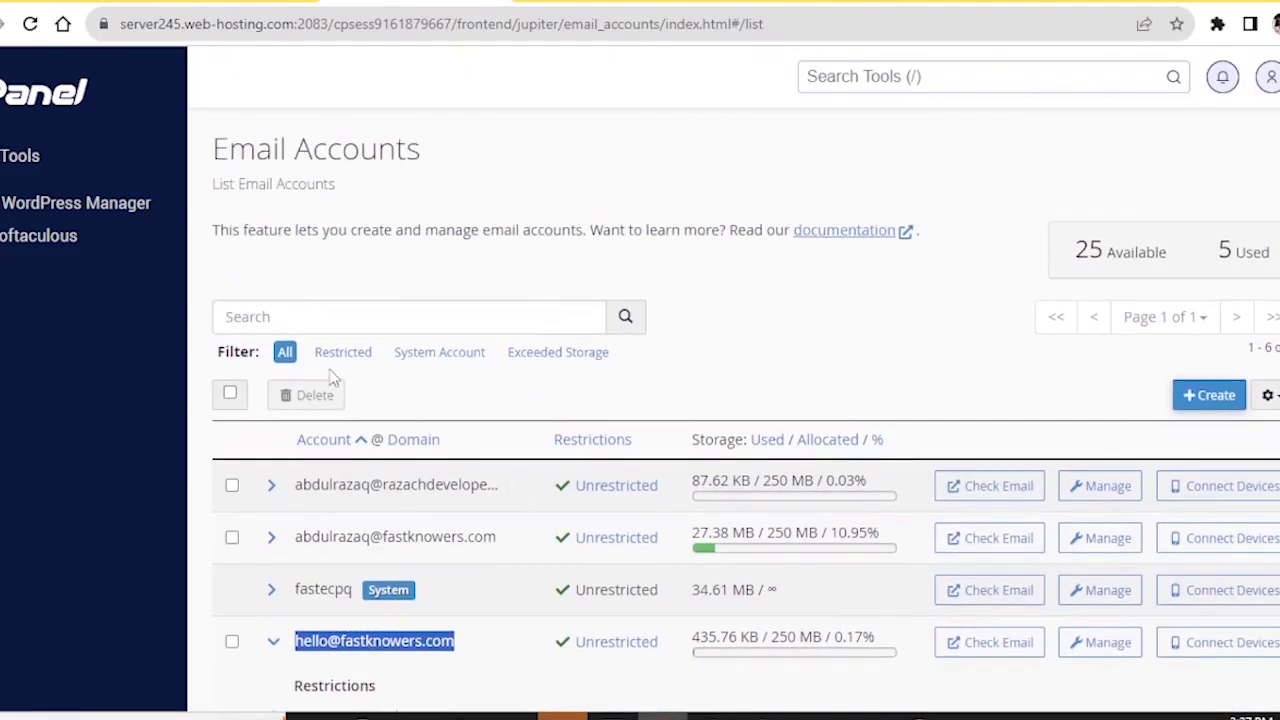
click(42, 3)
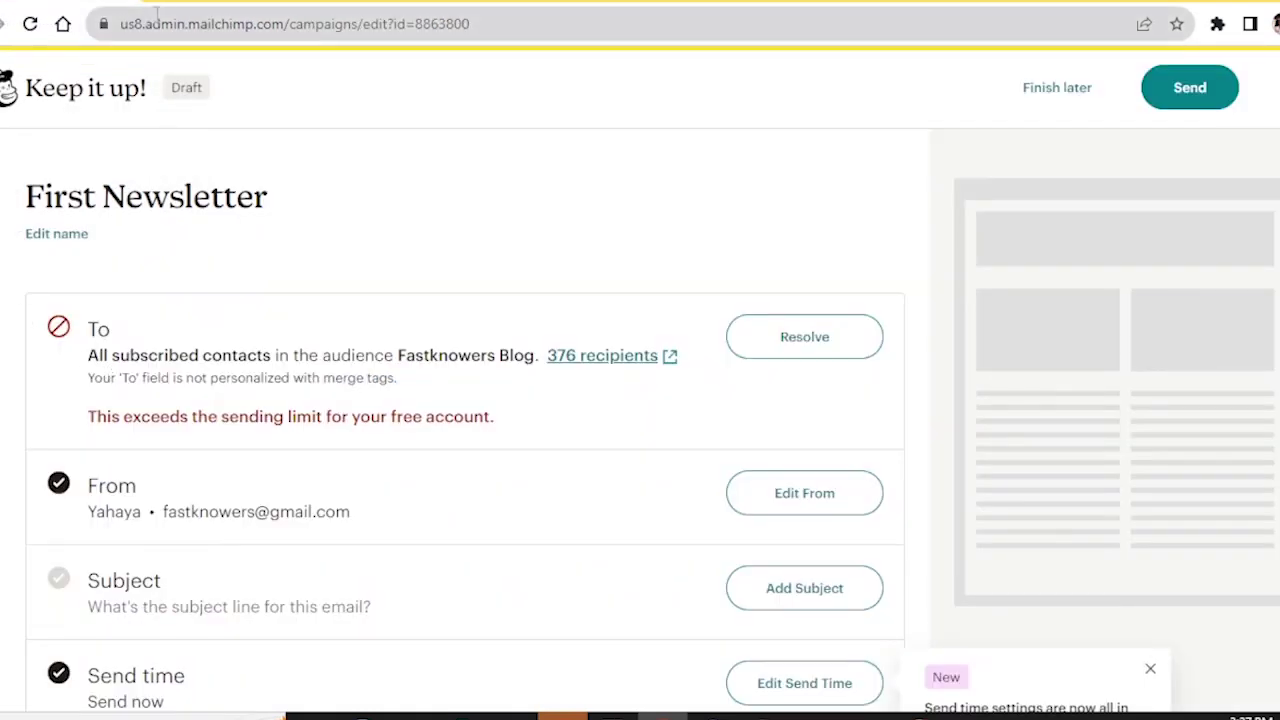
click(213, 2)
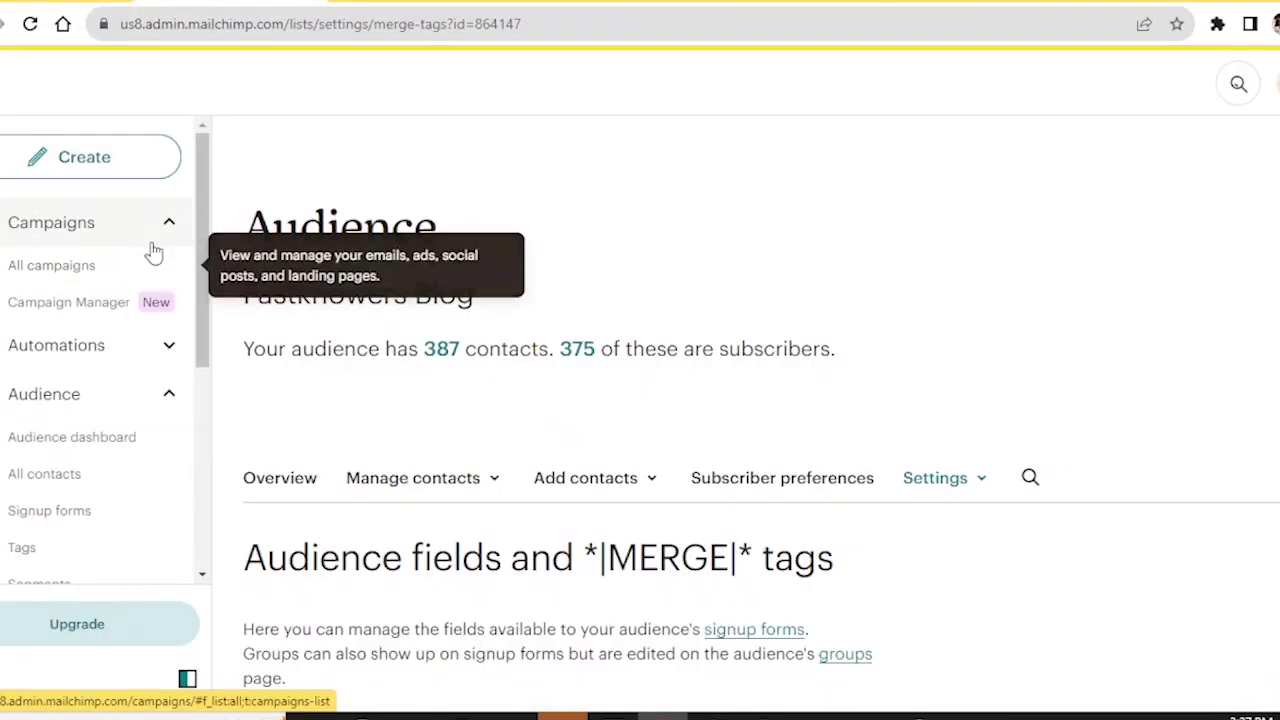
scroll(155, 260, down, 2)
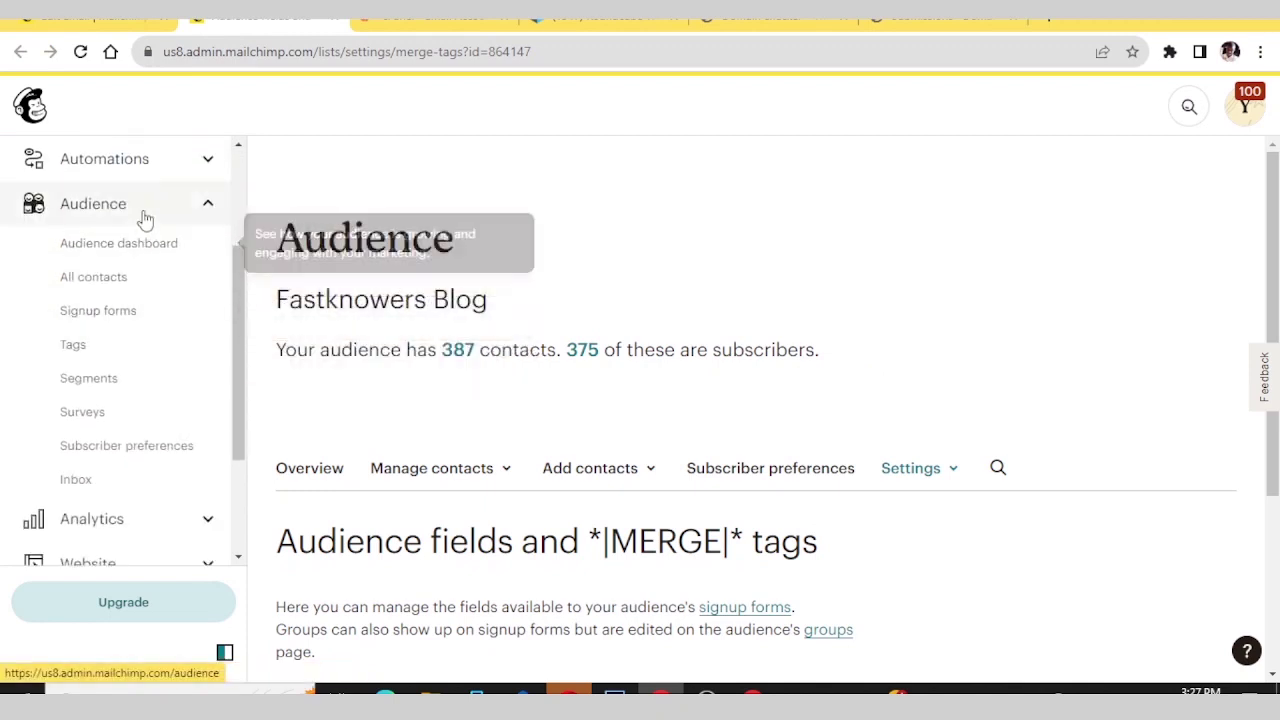
click(94, 452)
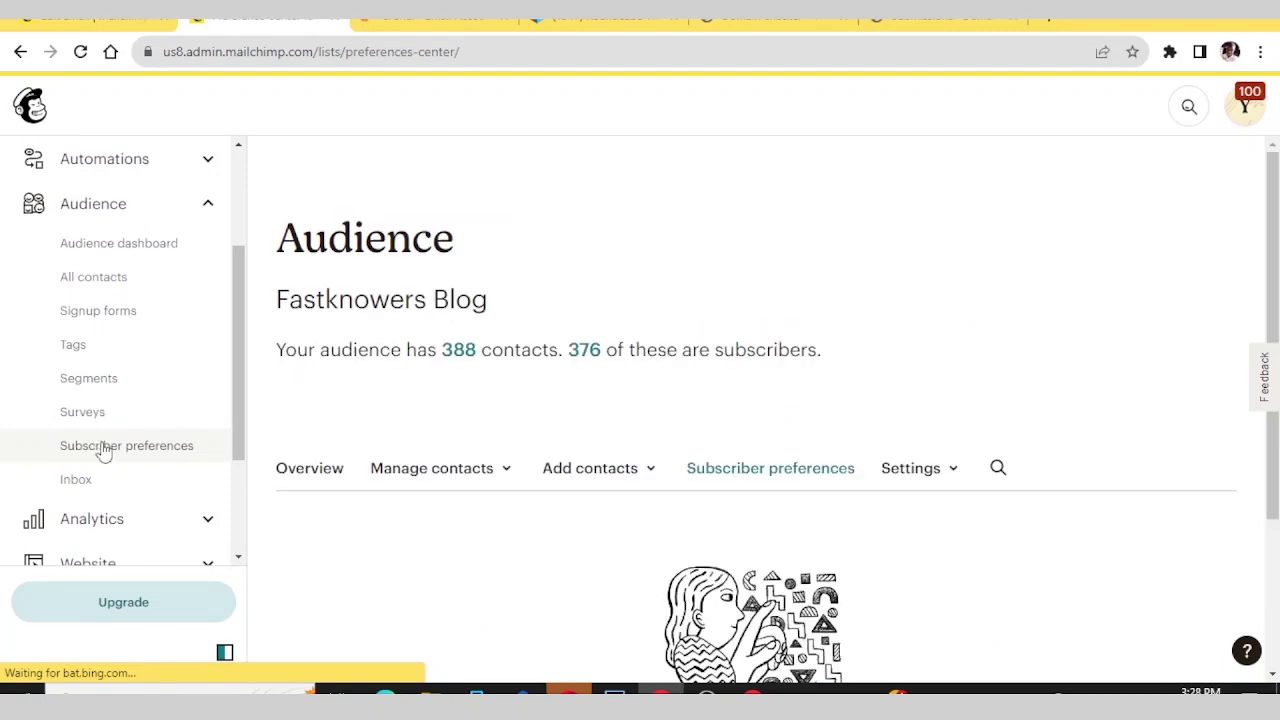
scroll(475, 347, down, 2)
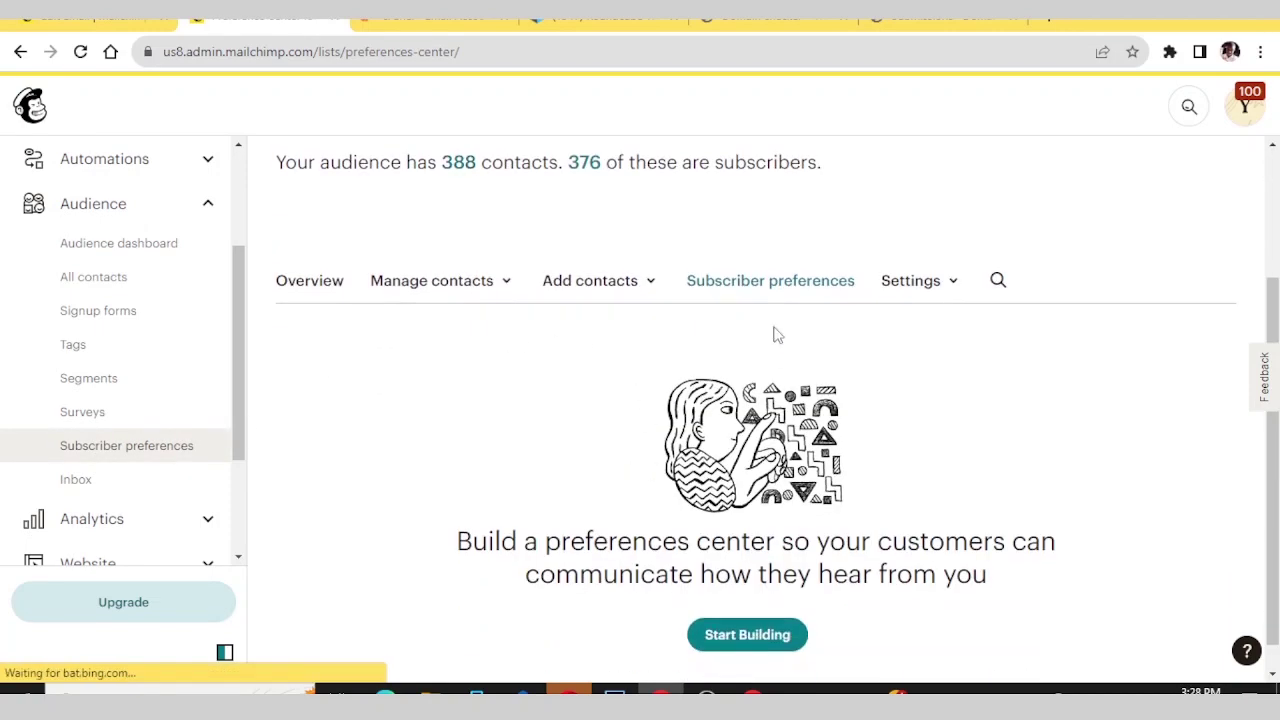
scroll(768, 290, down, 1)
scroll(768, 290, down, 1)
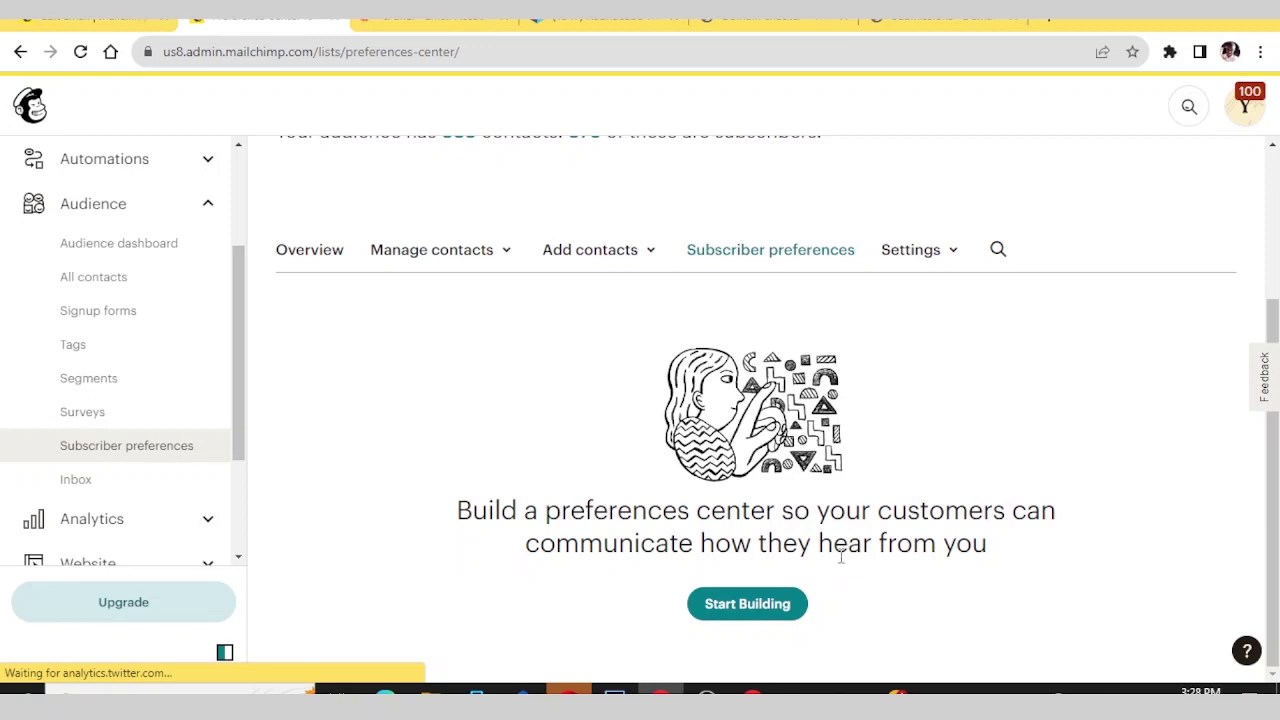
- Start building a preferences center and expand Edit Fields to show Email Address, First Name, WordPress Knoweledge
click(770, 607)
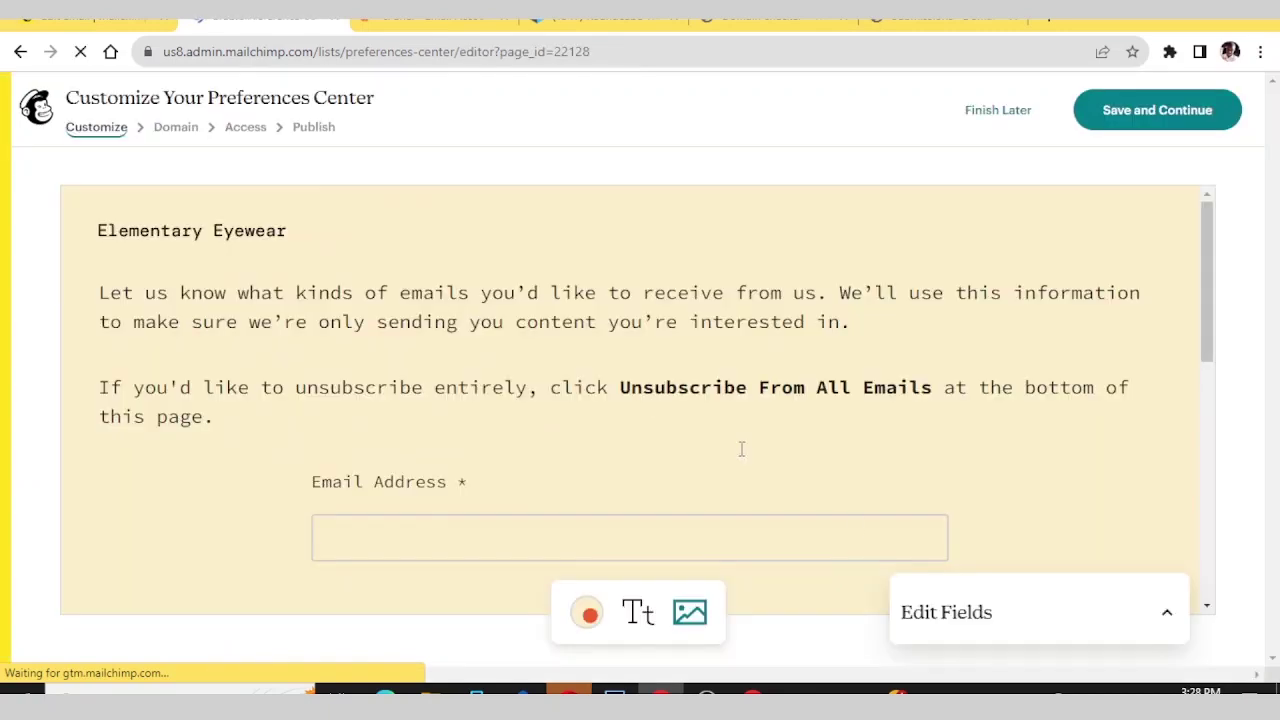
click(540, 320)
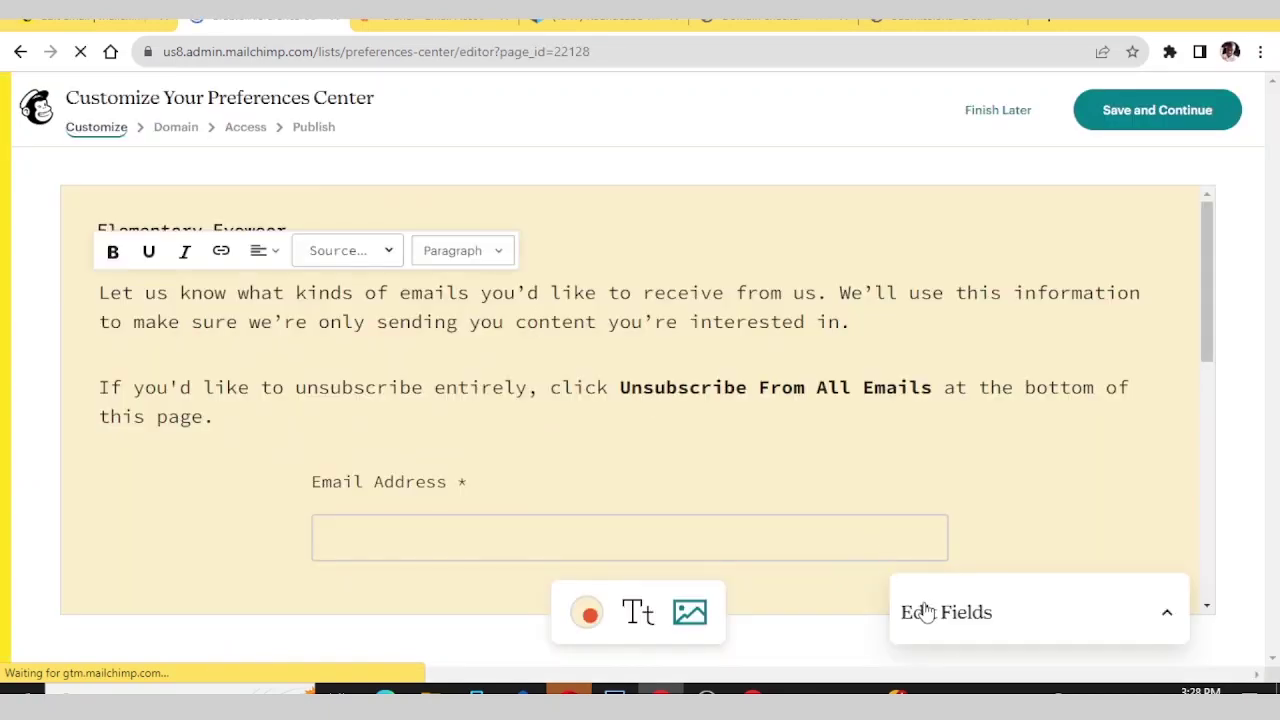
click(928, 614)
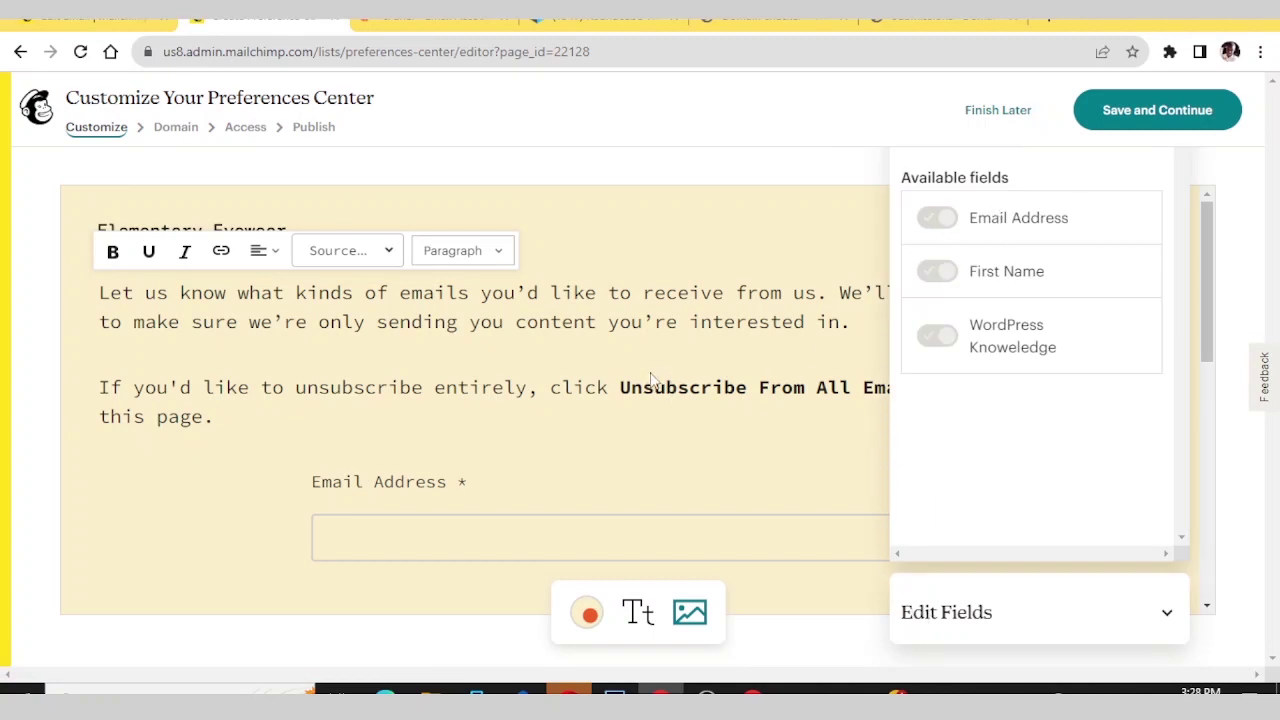
click(286, 292)
click(323, 223)
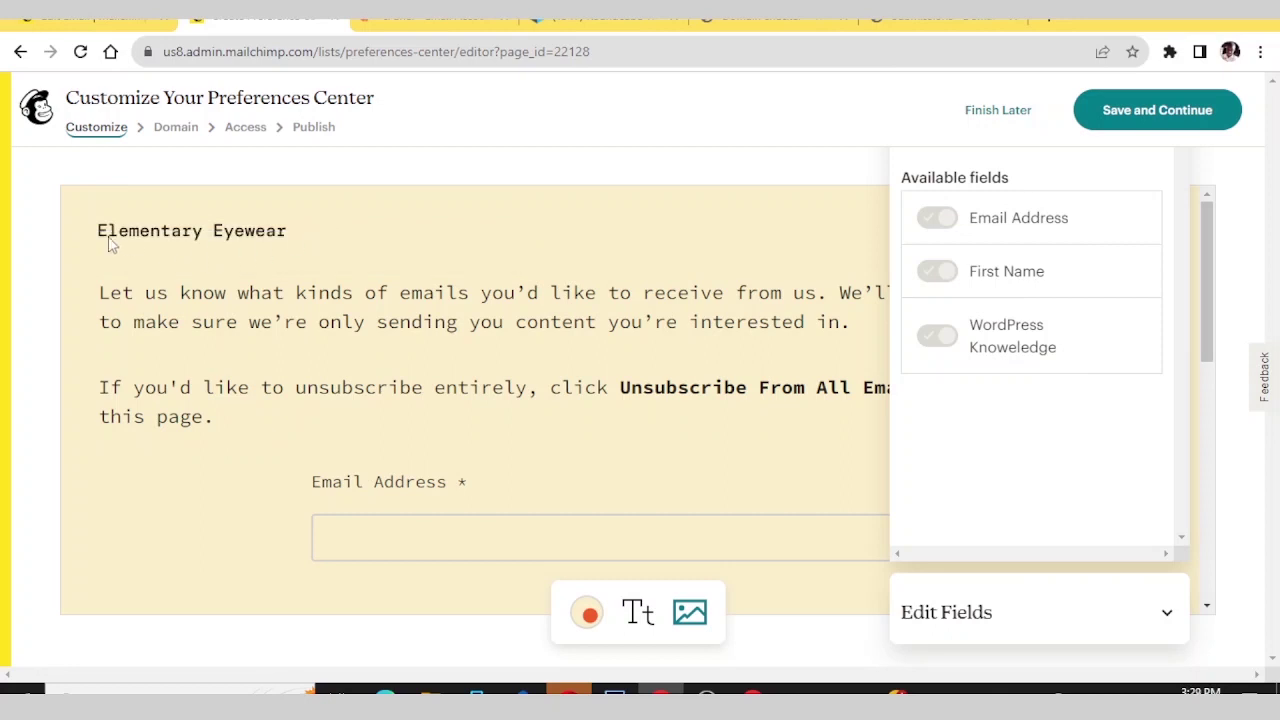
mouse_move(110, 242)
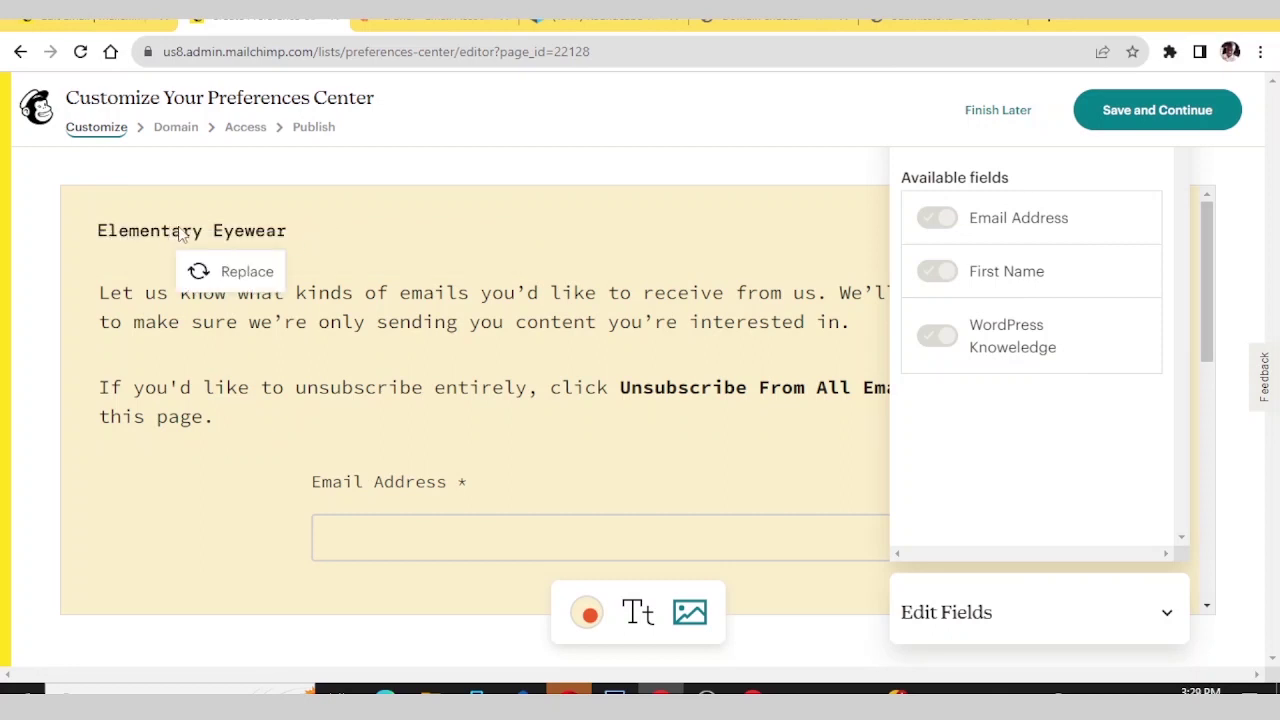
- Replace the Elementary Eyewear header with the person-at-a-computer illustration from Content Studio
click(231, 277)
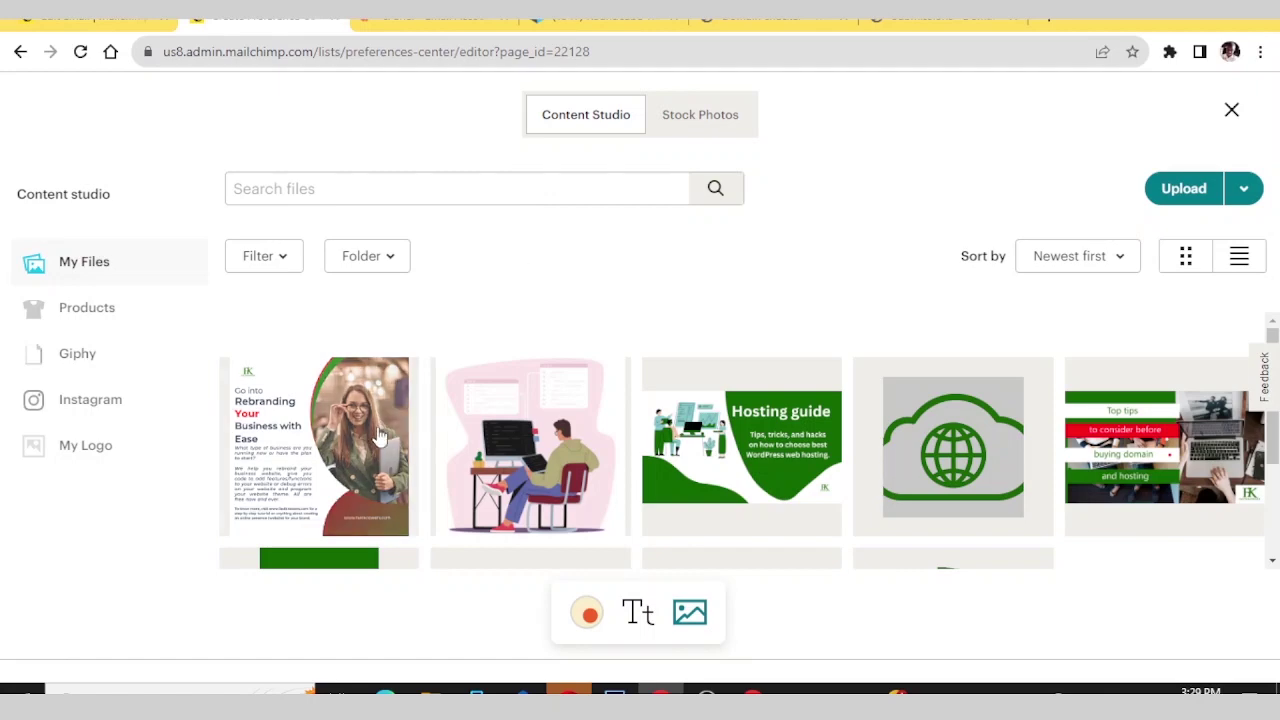
click(515, 445)
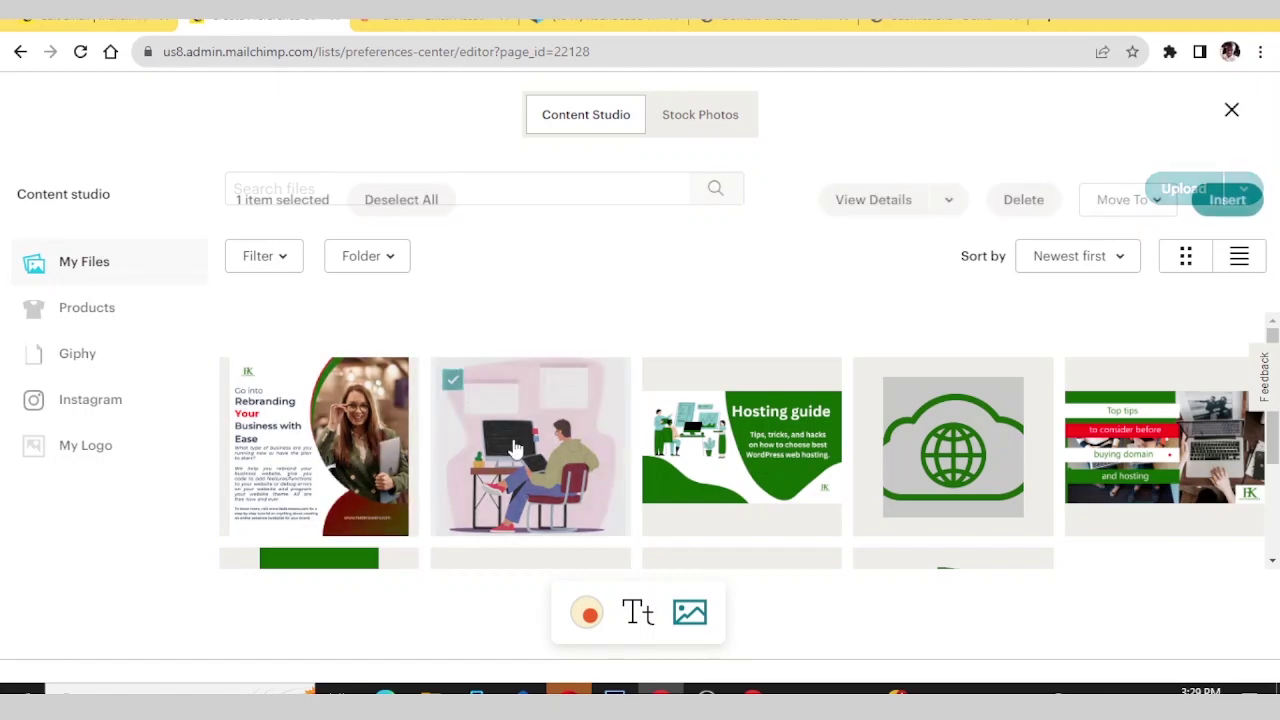
click(1227, 199)
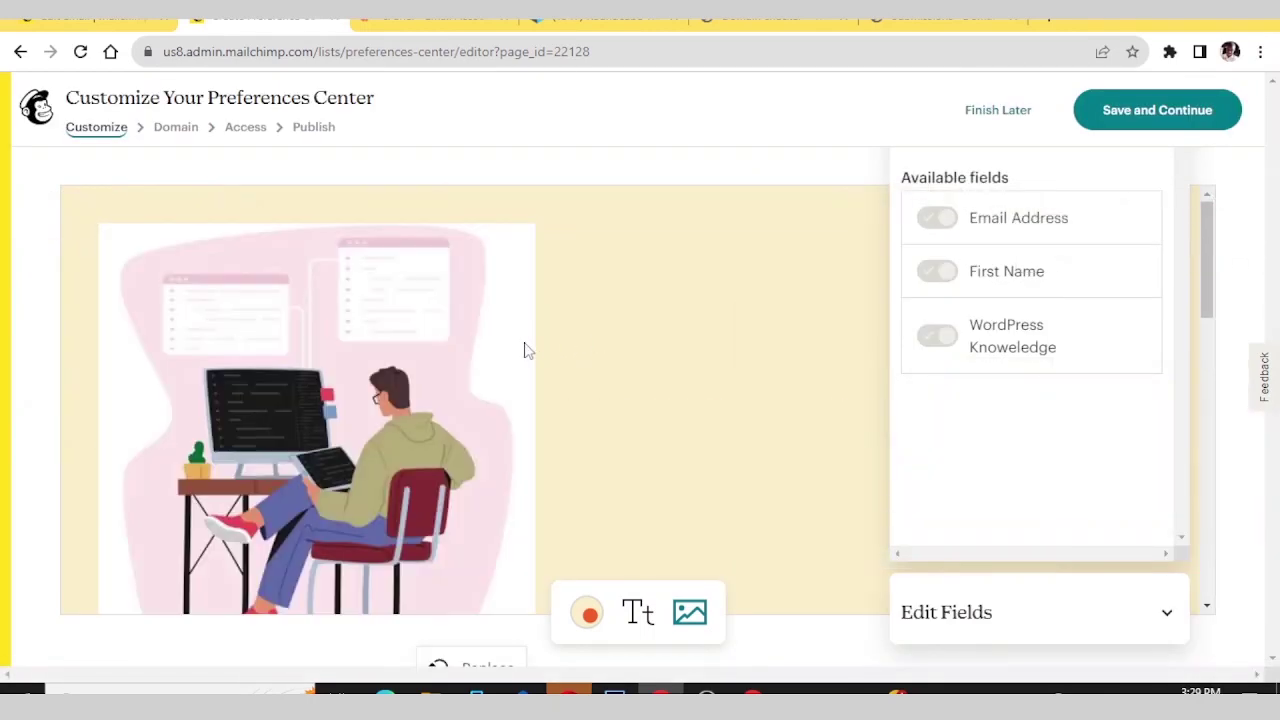
scroll(474, 354, down, 4)
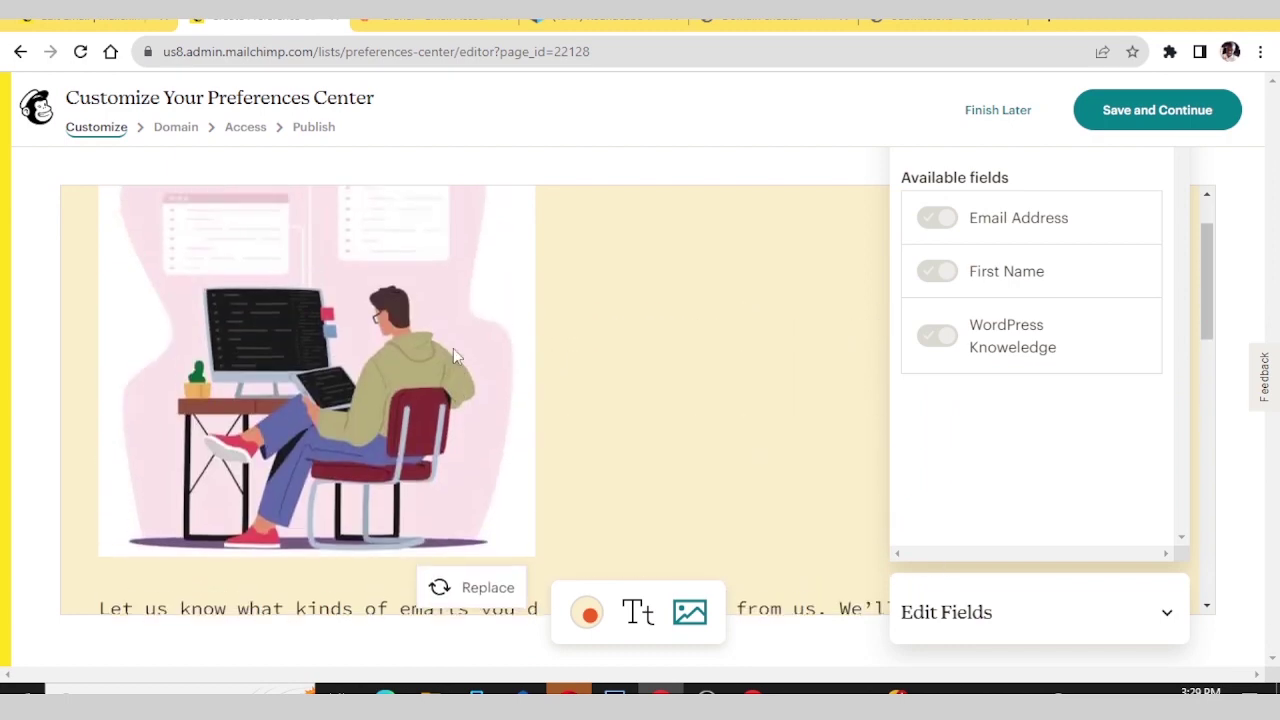
scroll(397, 360, down, 2)
- Check the inserted illustration and bring up the button style and font choices
click(204, 430)
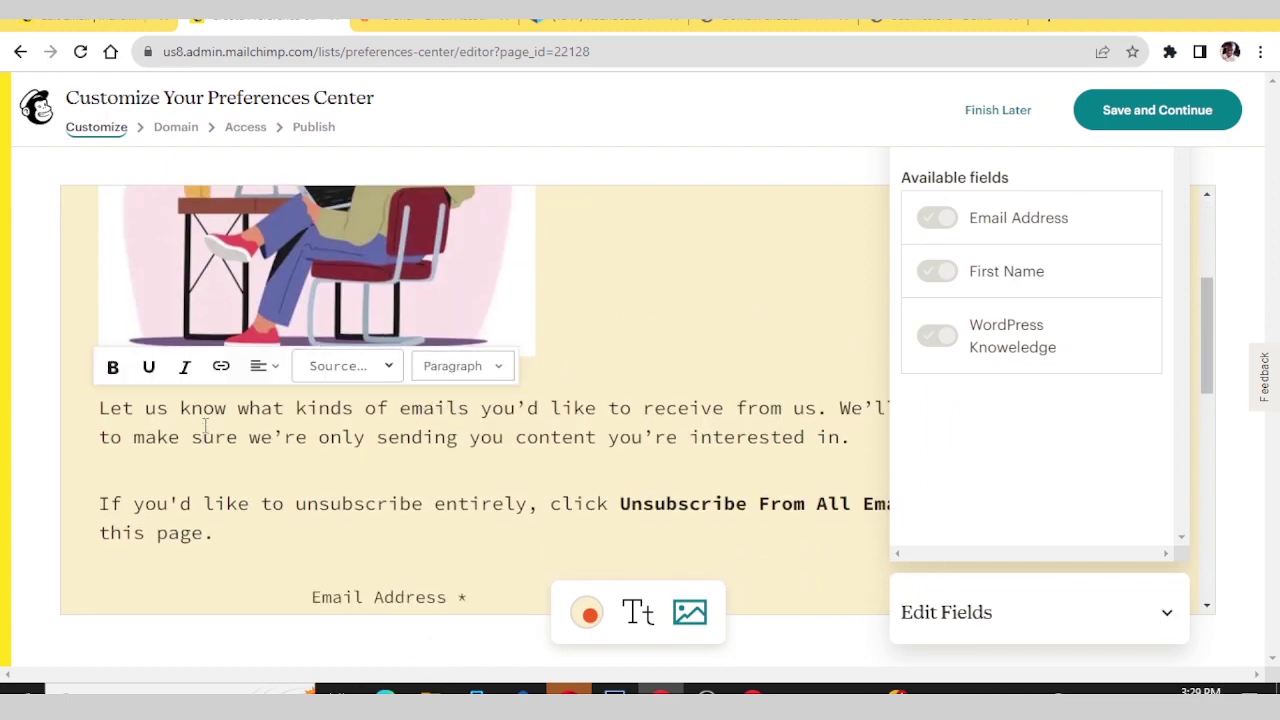
scroll(204, 428, up, 2)
click(346, 334)
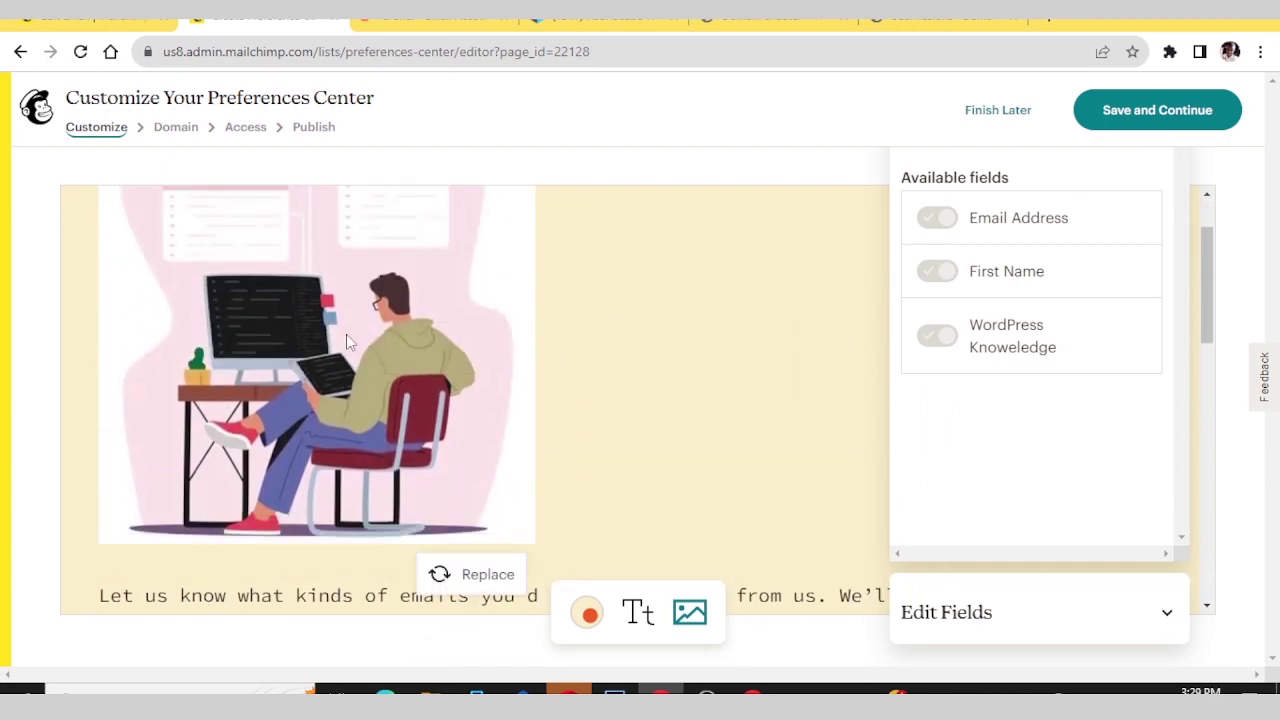
scroll(346, 334, up, 1)
right_click(301, 366)
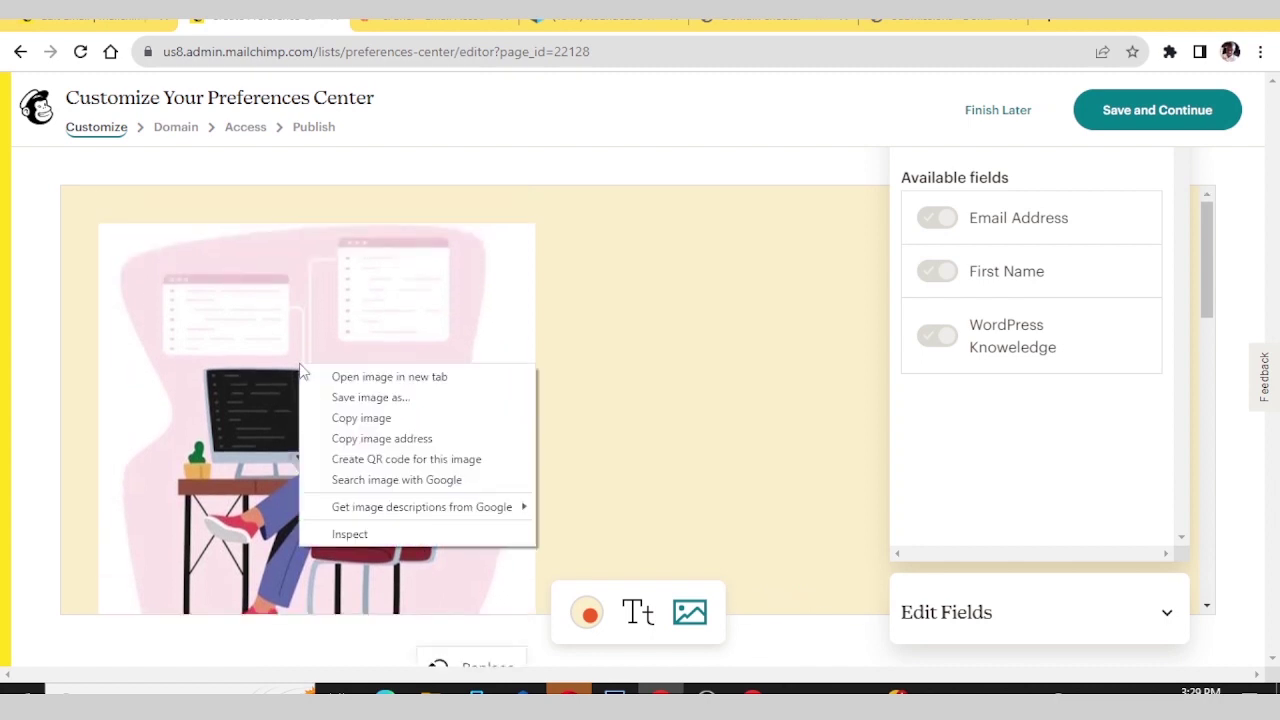
click(230, 378)
scroll(260, 360, down, 2)
scroll(281, 342, down, 3)
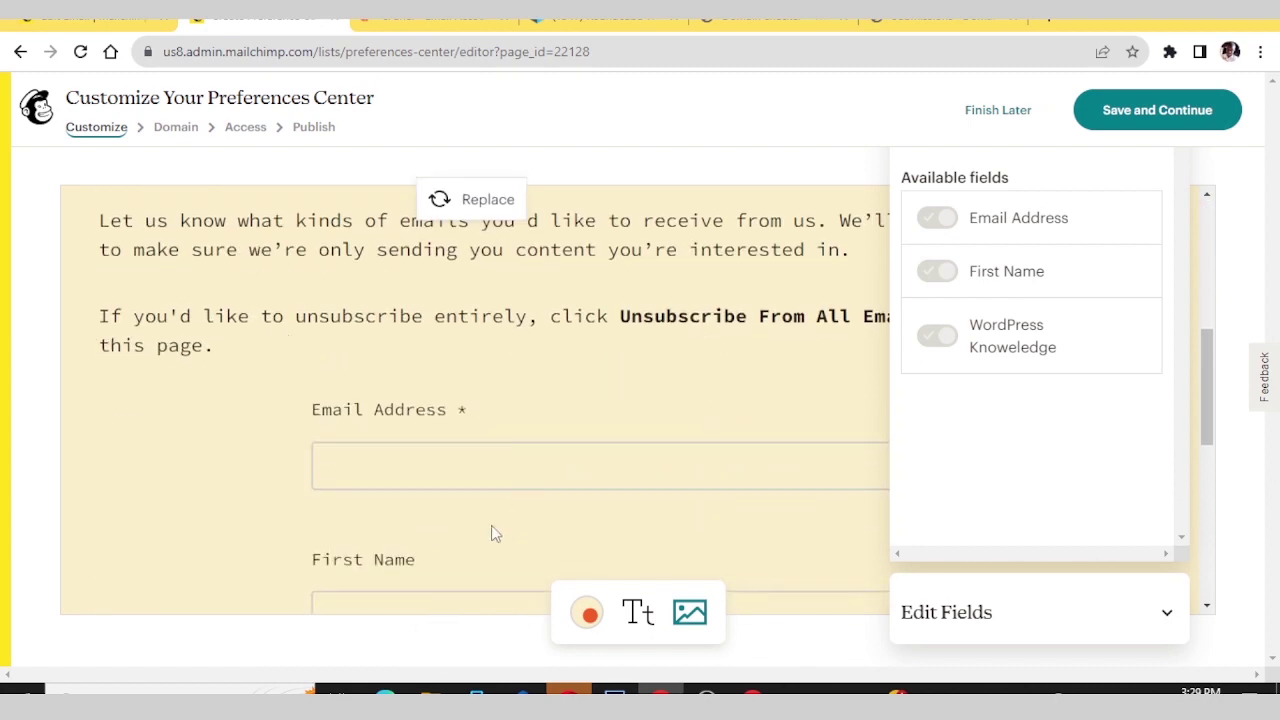
scroll(434, 471, up, 2)
click(638, 610)
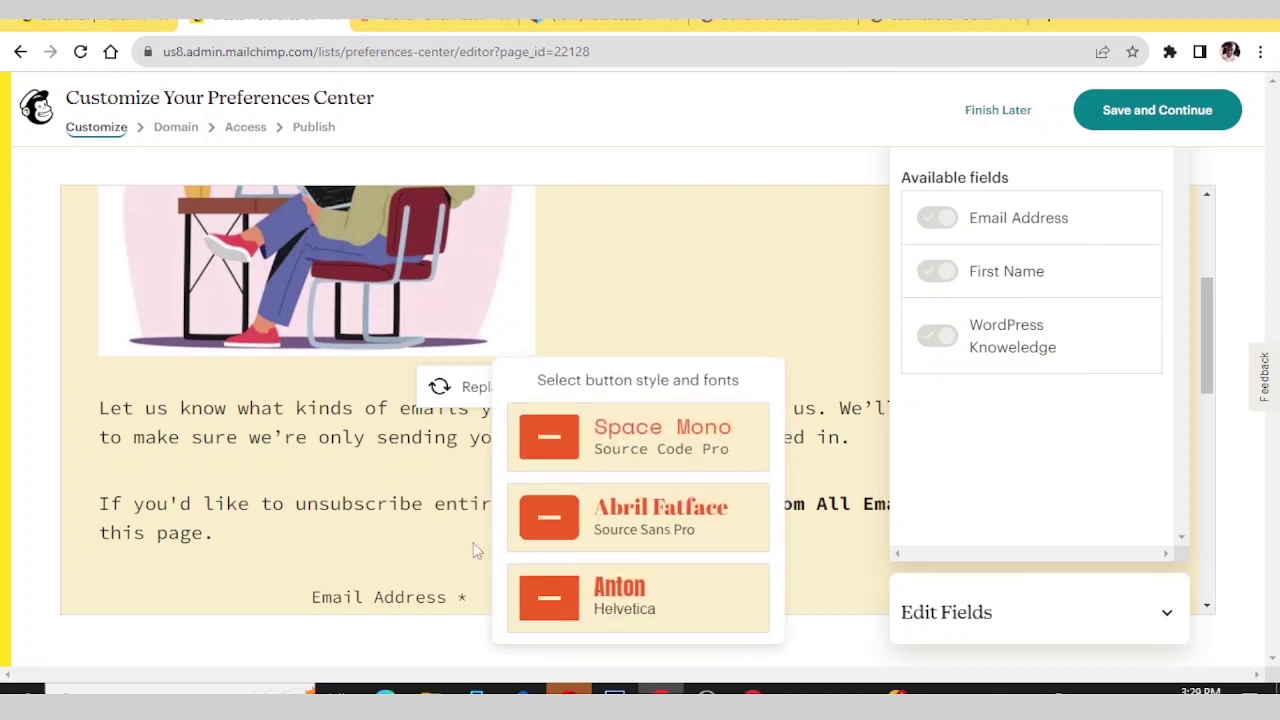
scroll(343, 443, down, 3)
scroll(350, 403, up, 3)
click(320, 440)
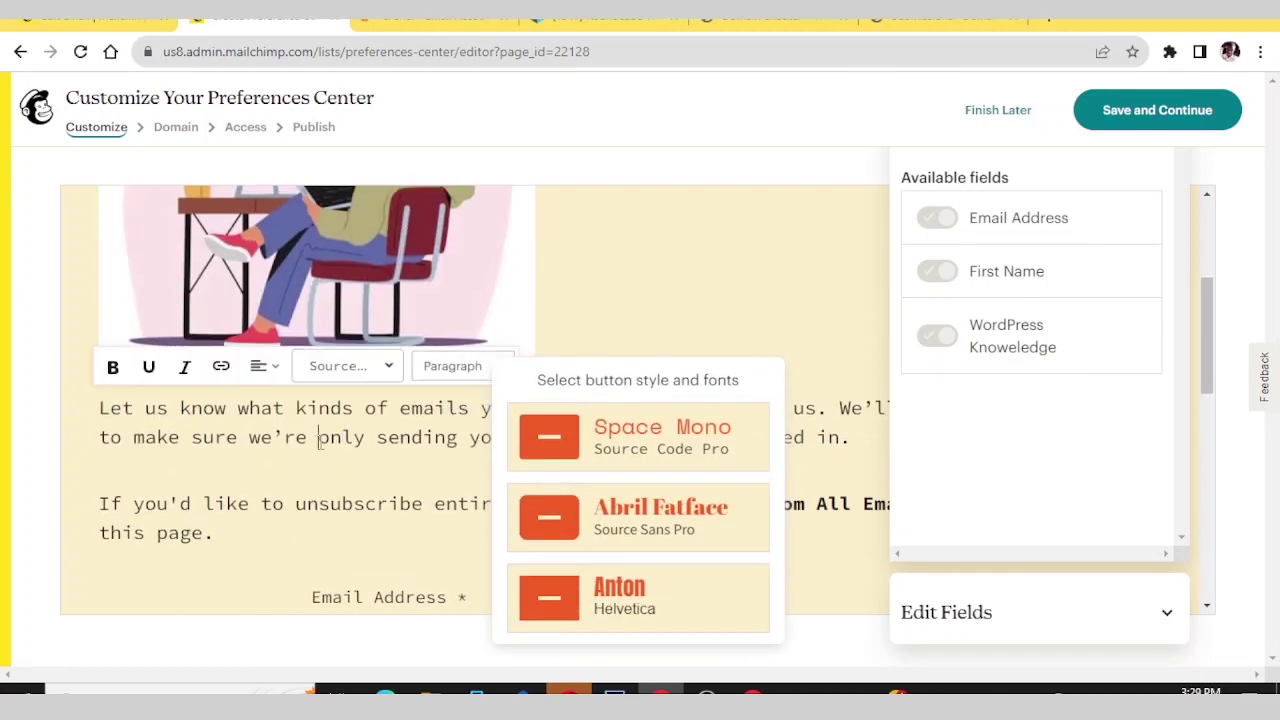
- Replace the first intro paragraph with 'Welcome to the Fastknowers.com newsletter.'
triple_click(148, 437)
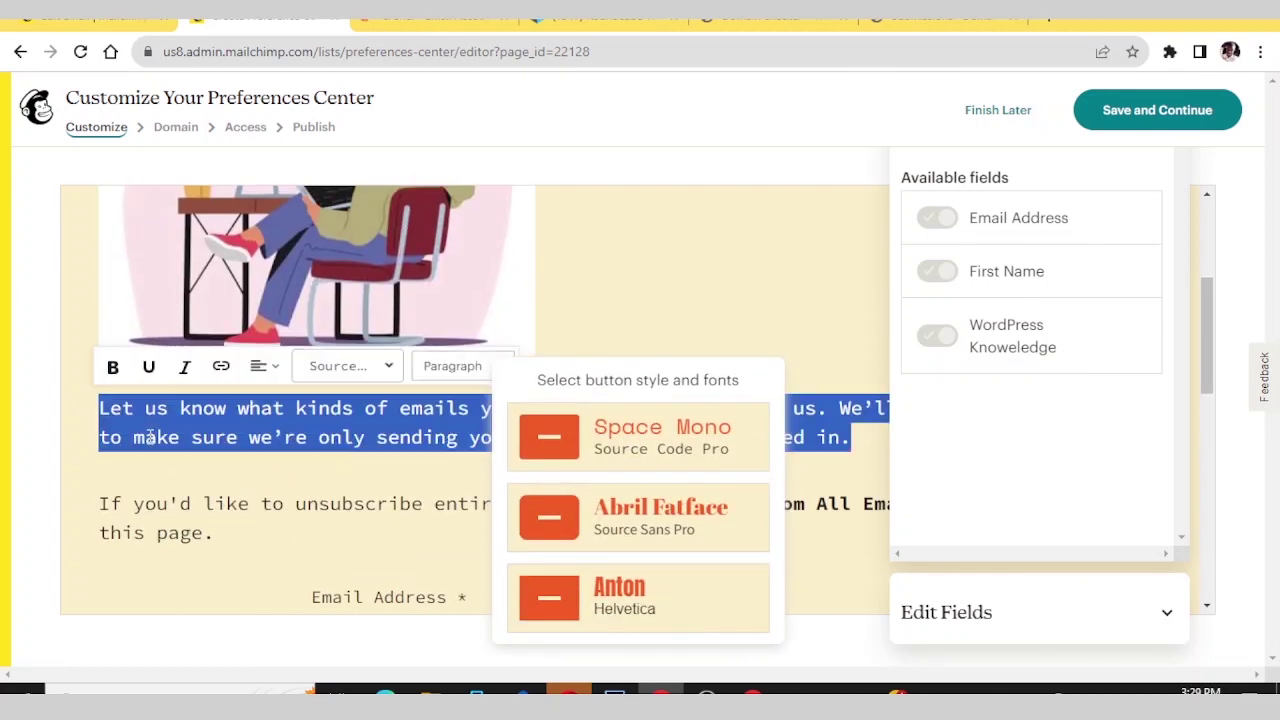
text(W)
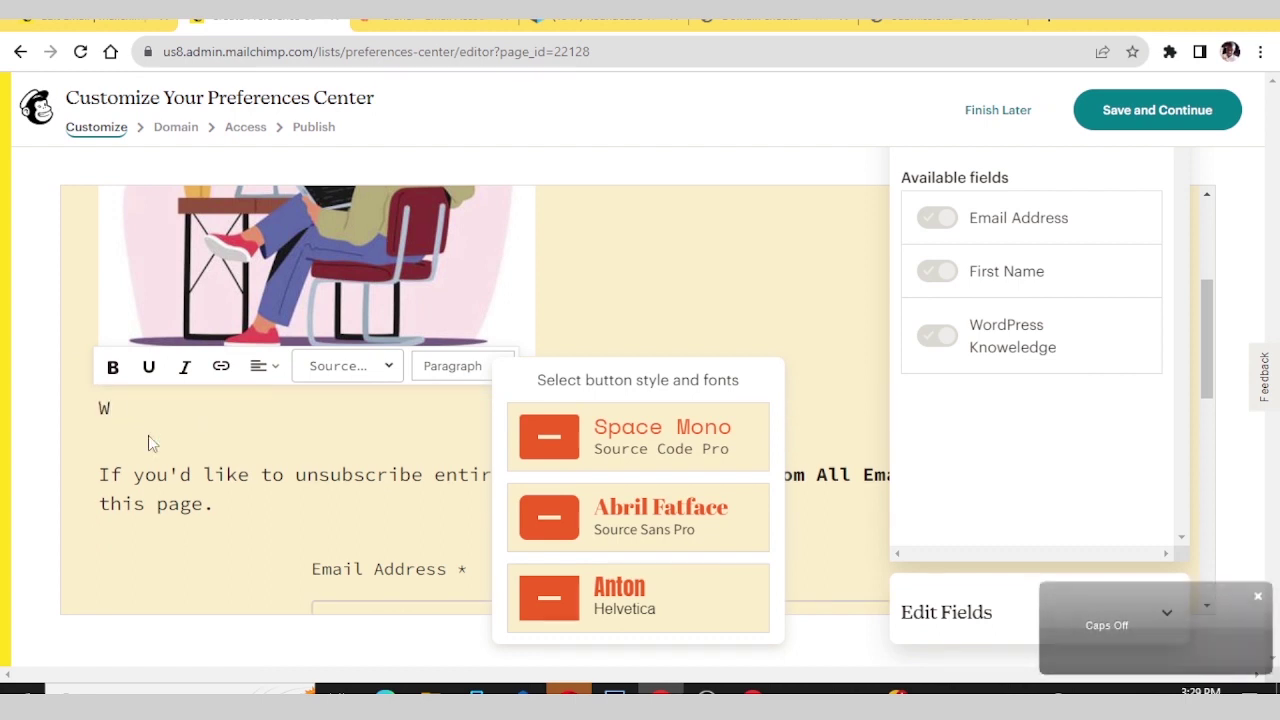
text(elcome to)
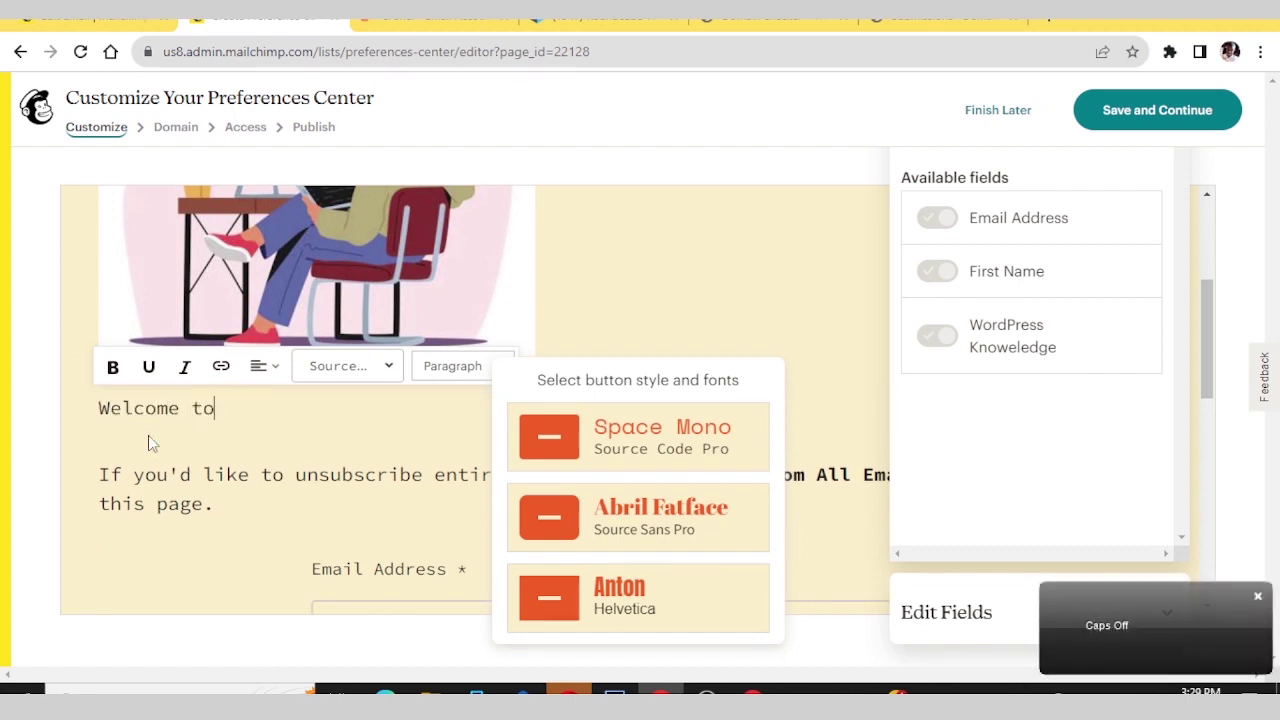
text( this)
key(BackSpace)
key(BackSpace)
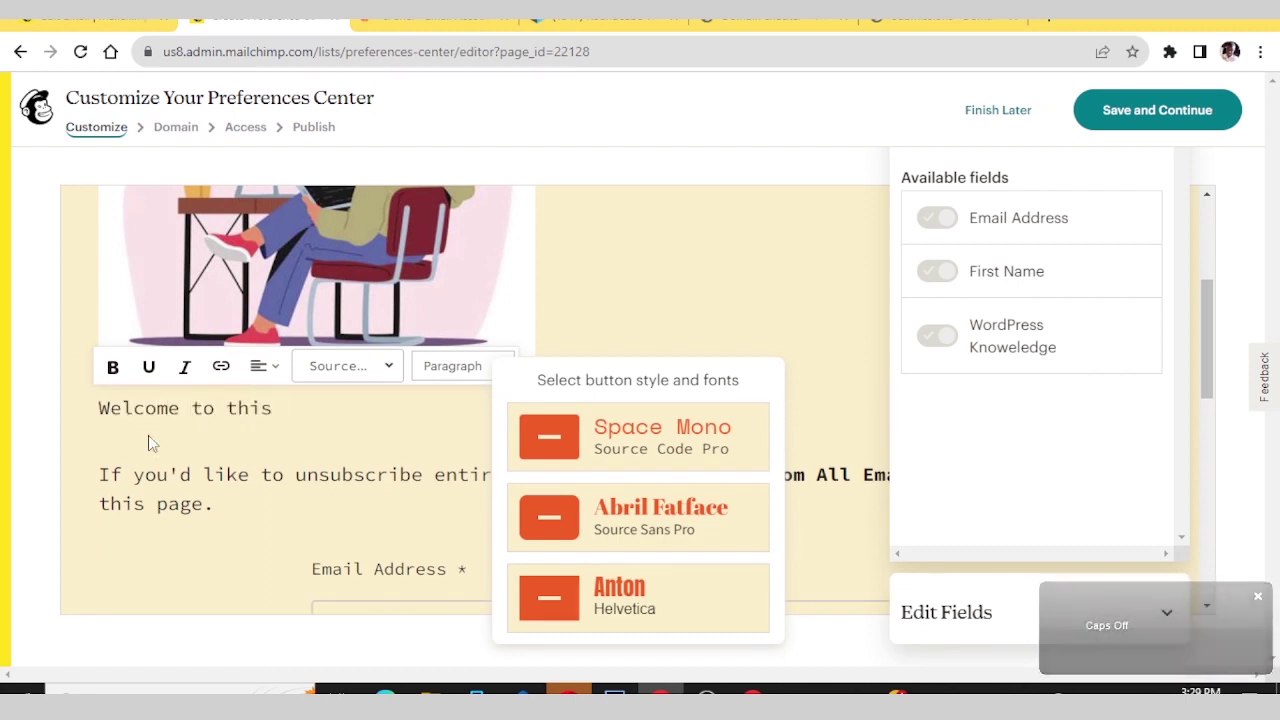
key(BackSpace)
text(e Fast)
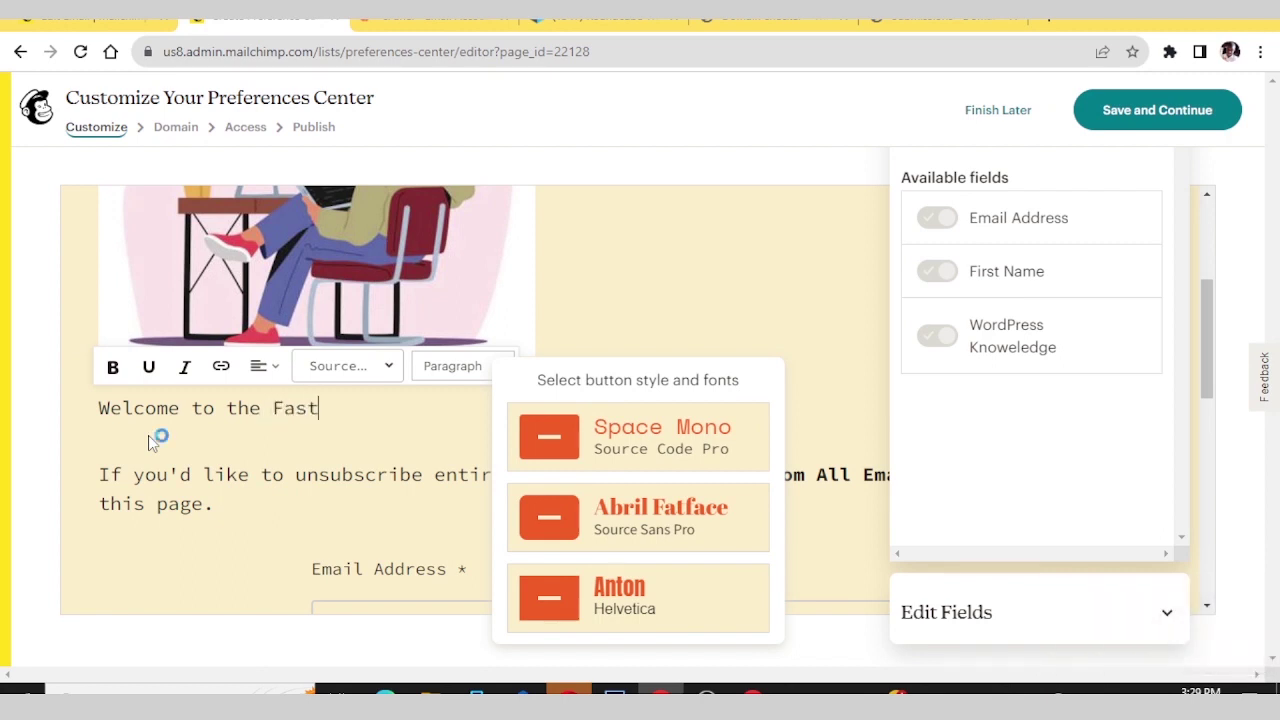
key(Caps_Lock)
text(kn)
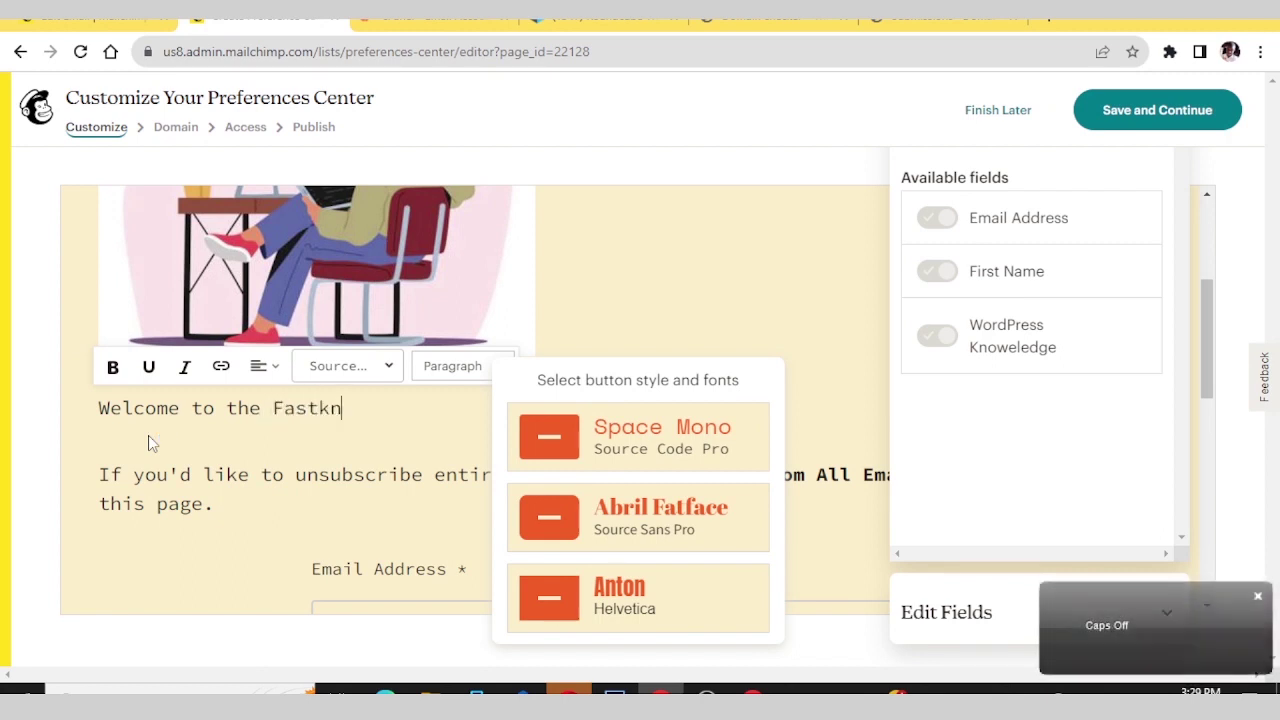
text(owers)
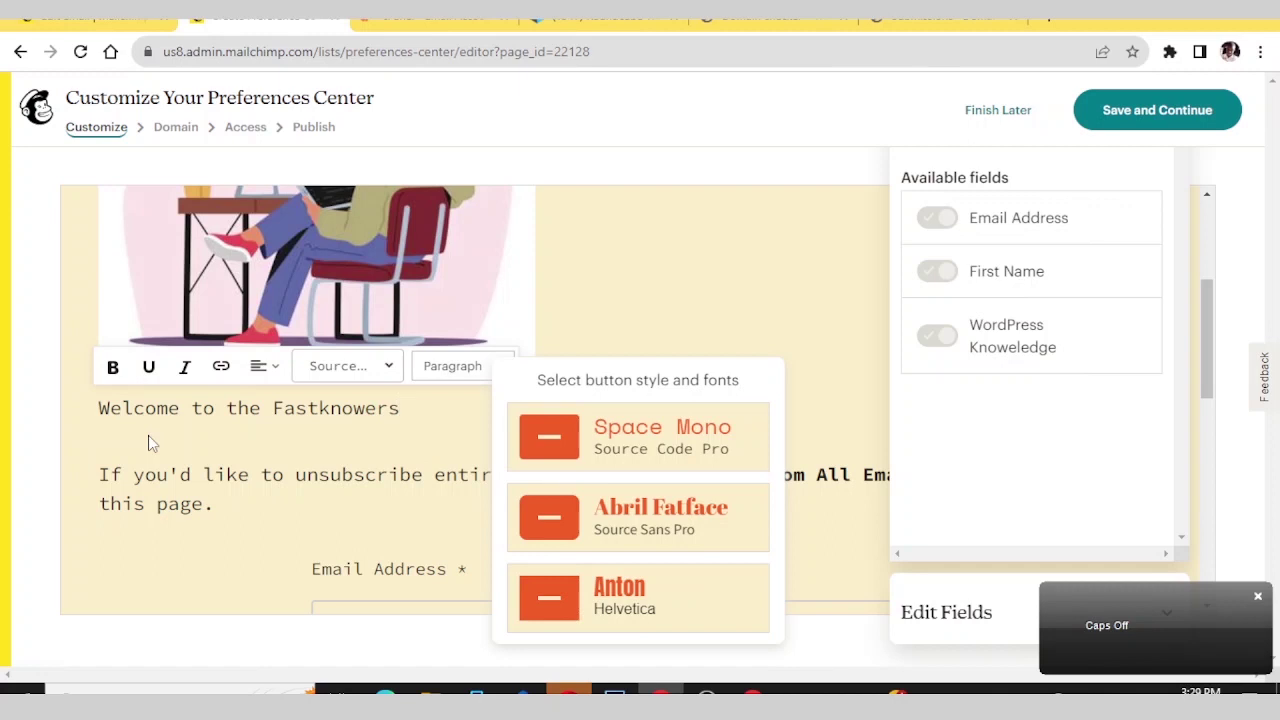
text(.com)
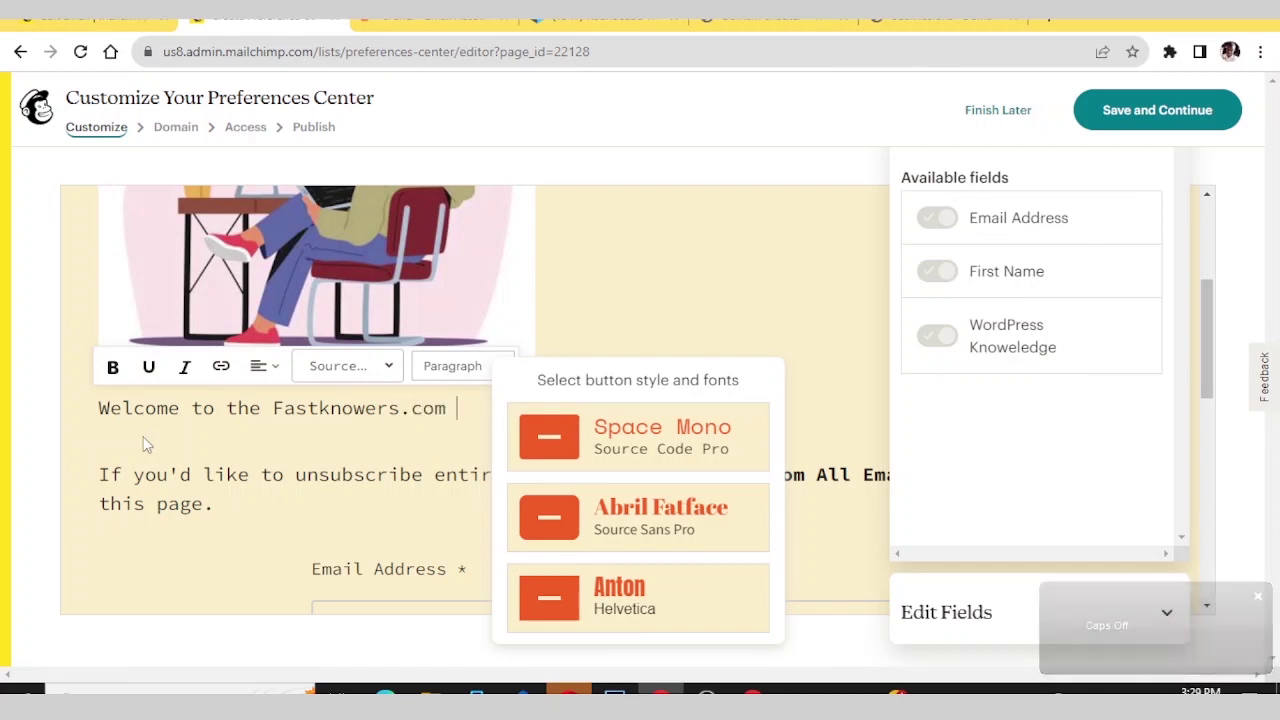
click(640, 449)
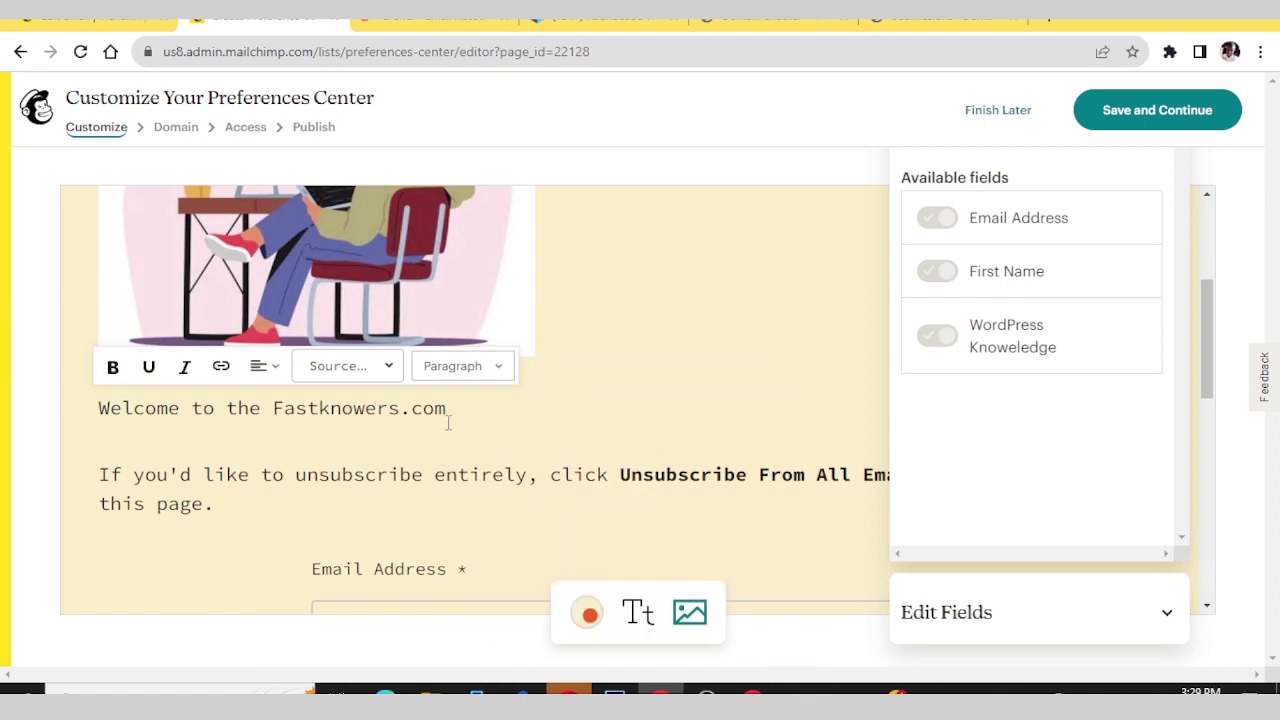
text(newsletter.)
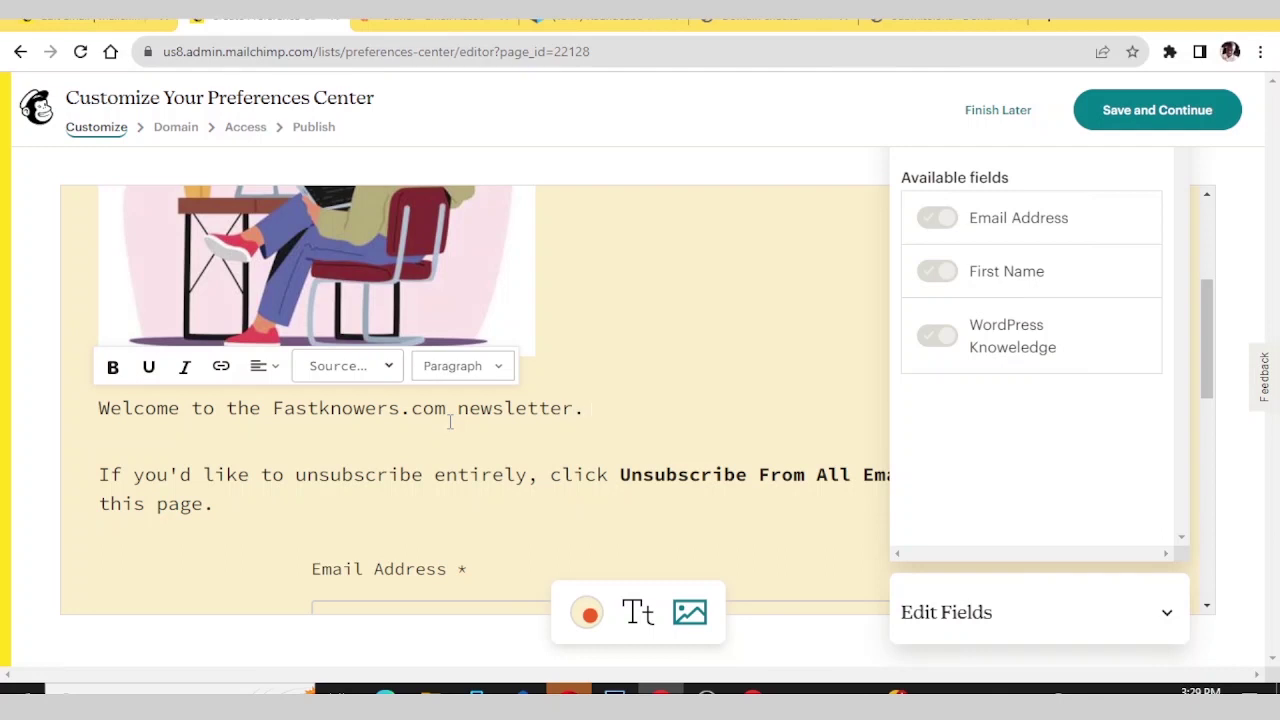
- Review the form preview and its Email Address field, then collapse the Edit Fields list
scroll(609, 334, down, 4)
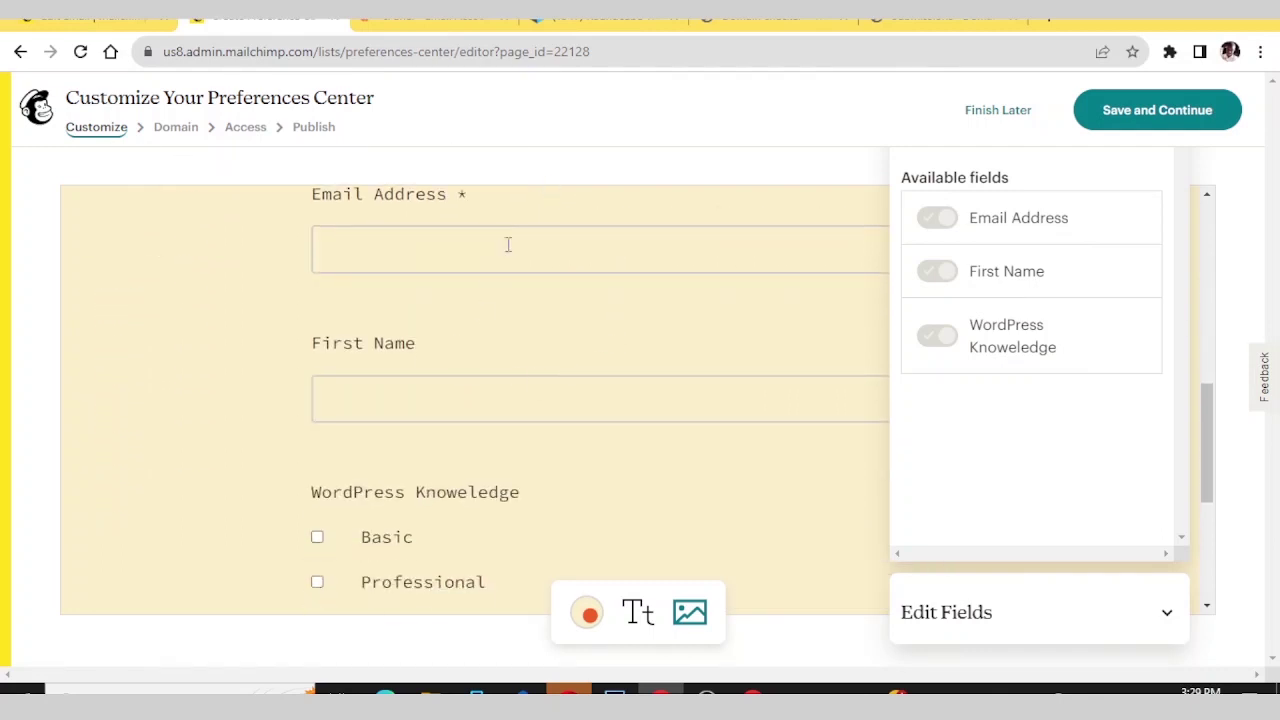
scroll(509, 243, up, 1)
scroll(493, 273, up, 1)
click(466, 349)
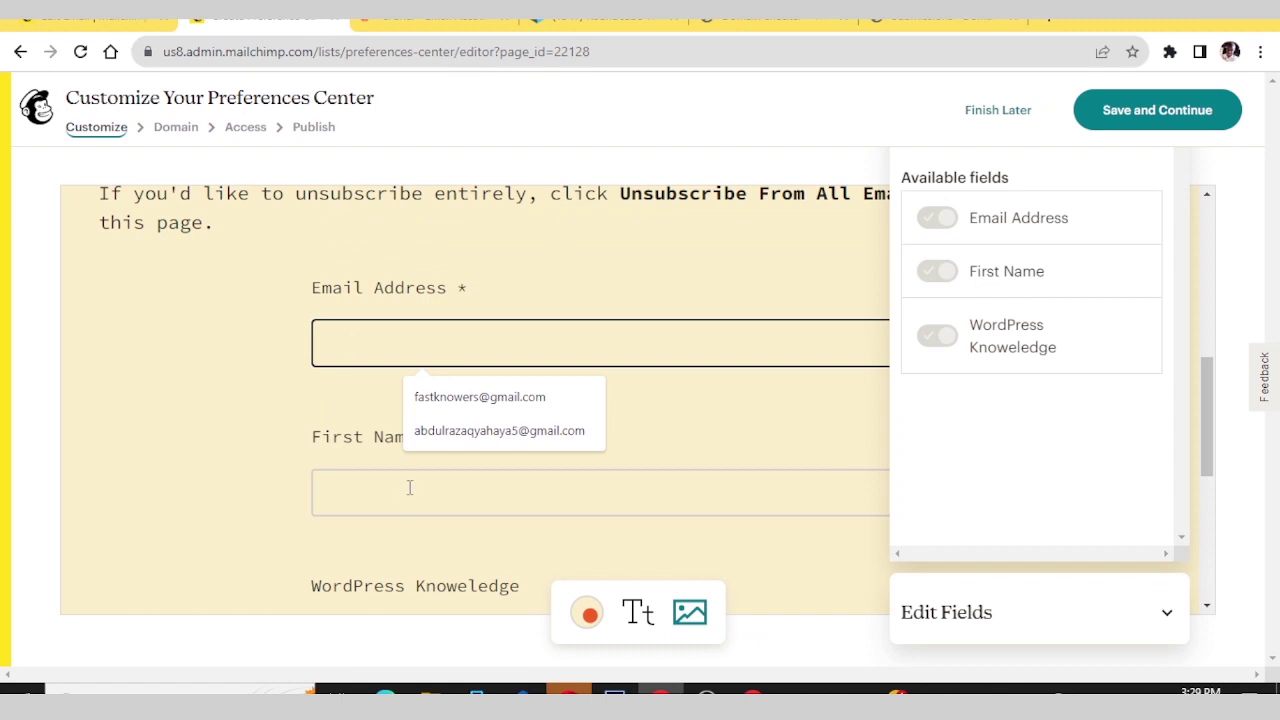
scroll(408, 481, down, 5)
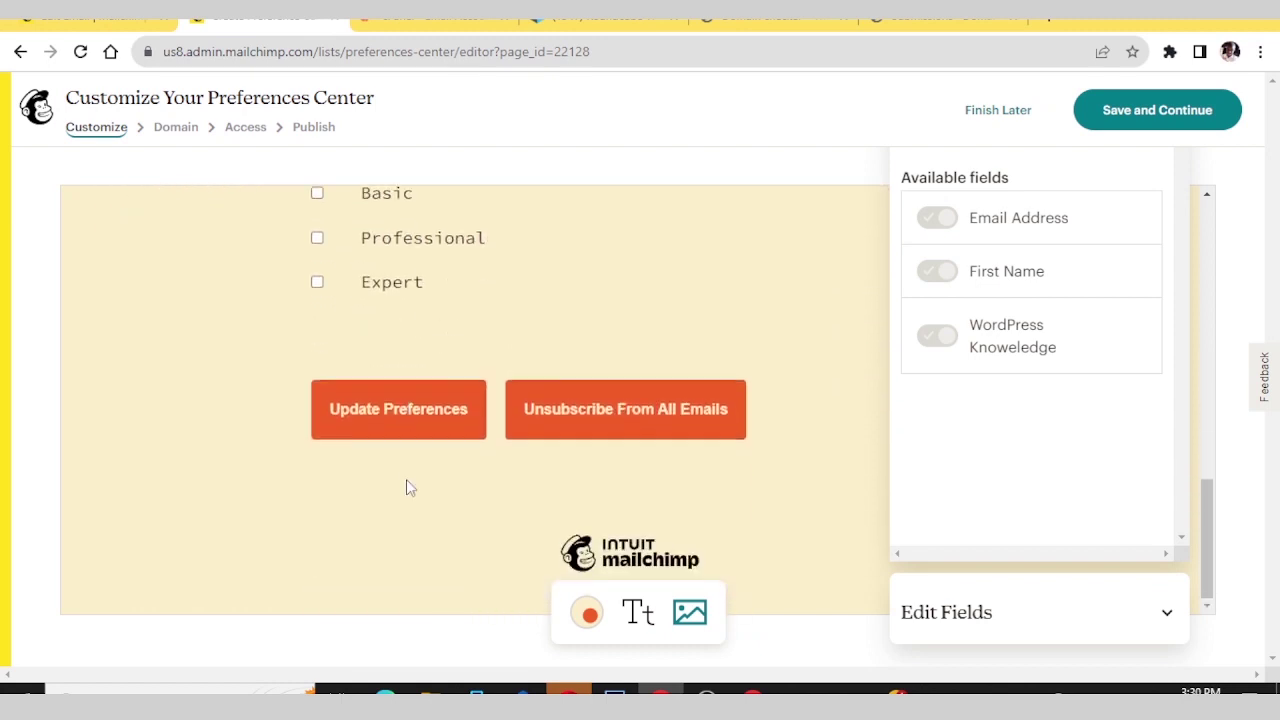
scroll(406, 487, up, 1)
scroll(408, 487, up, 1)
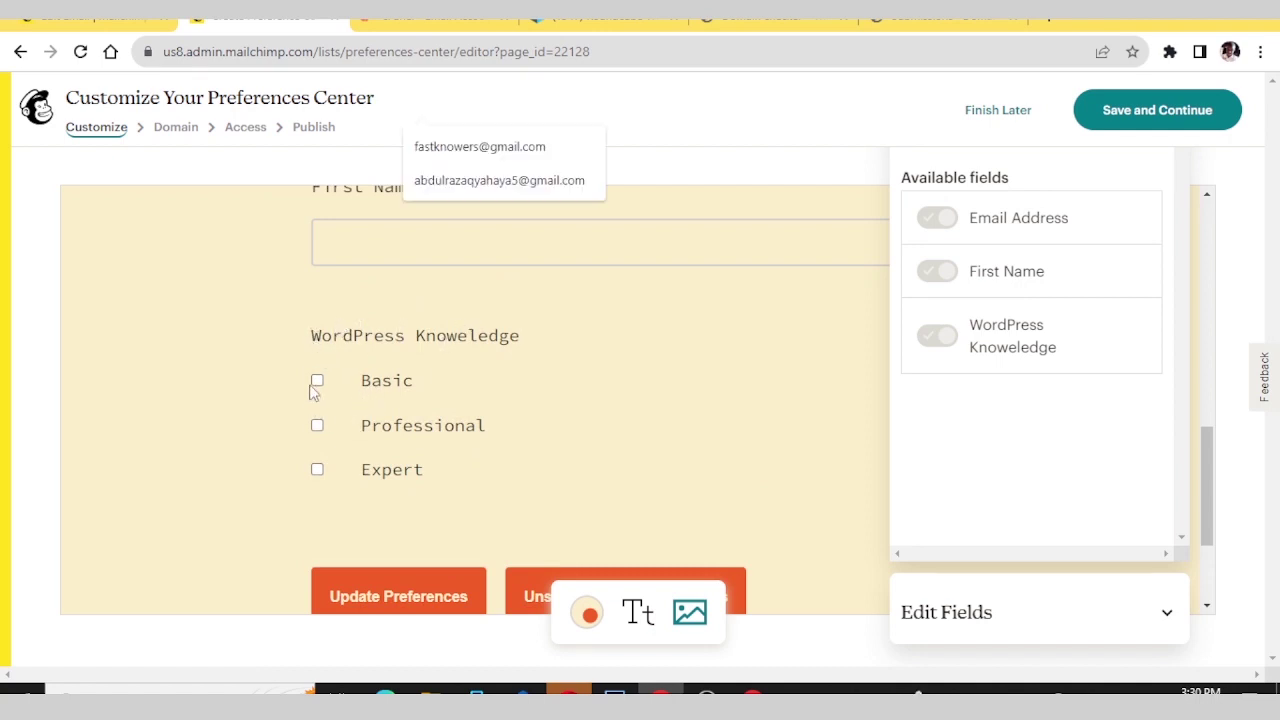
scroll(315, 423, down, 2)
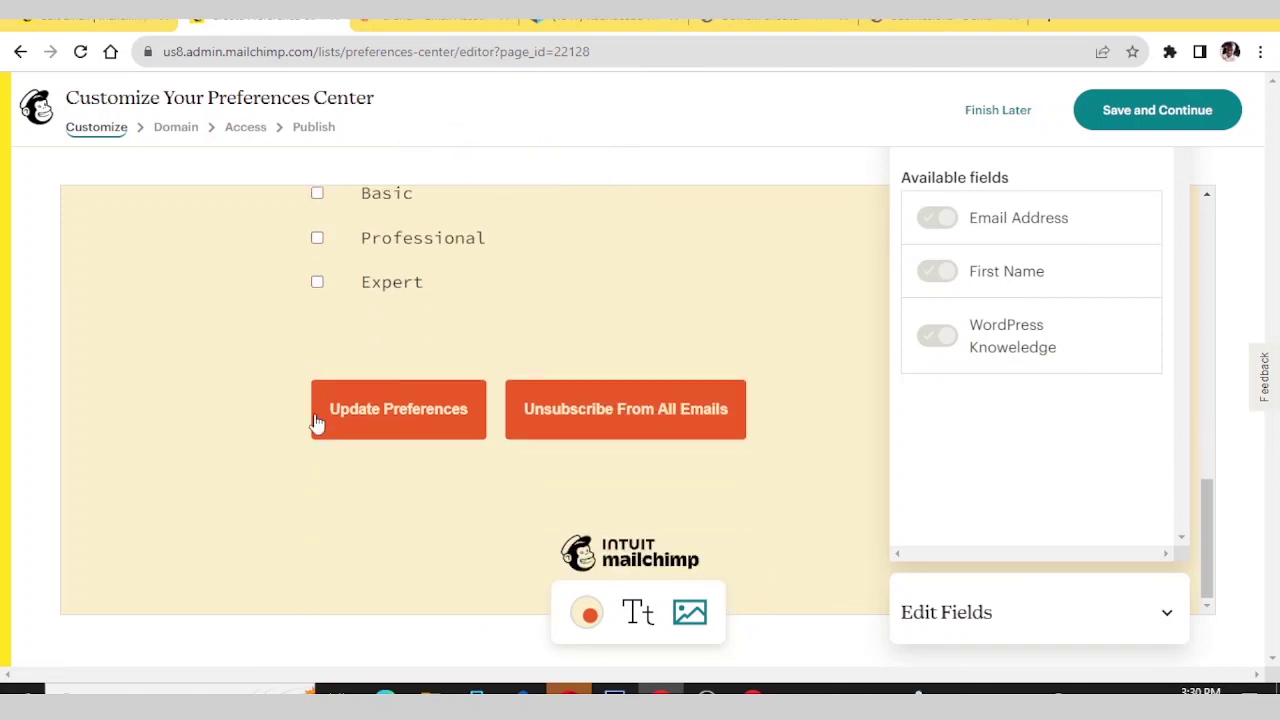
scroll(316, 420, up, 8)
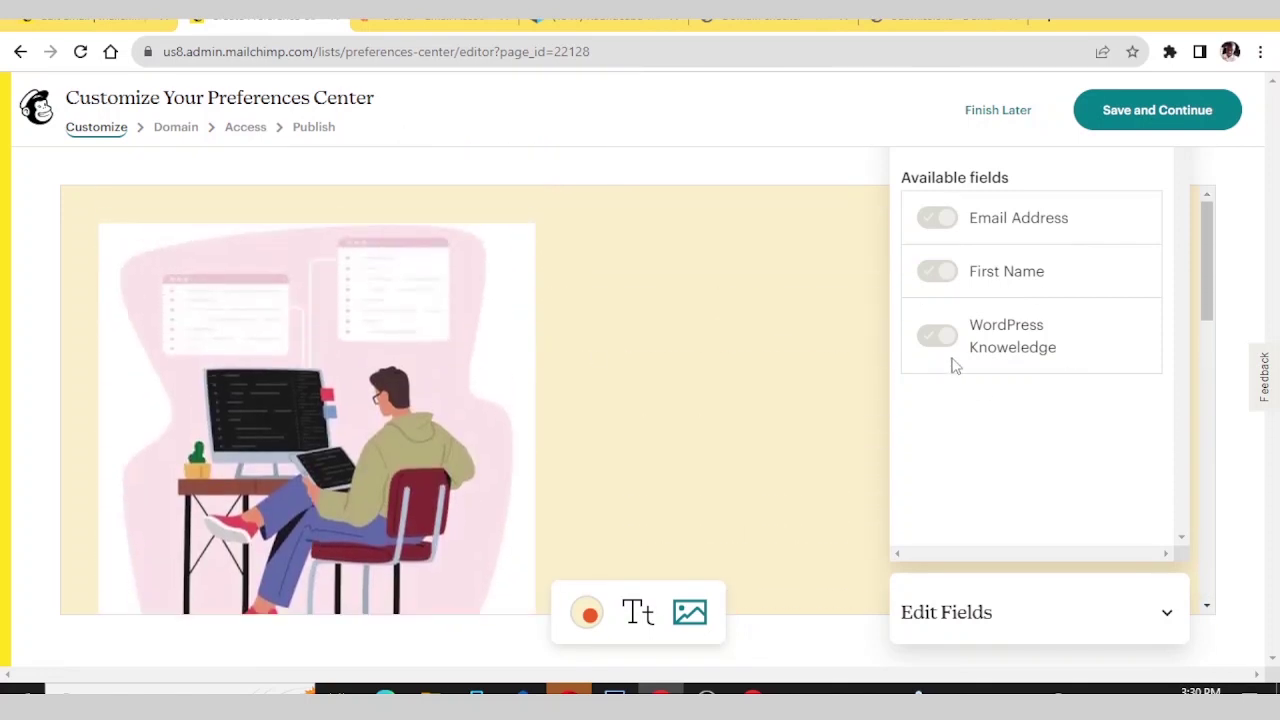
click(1166, 612)
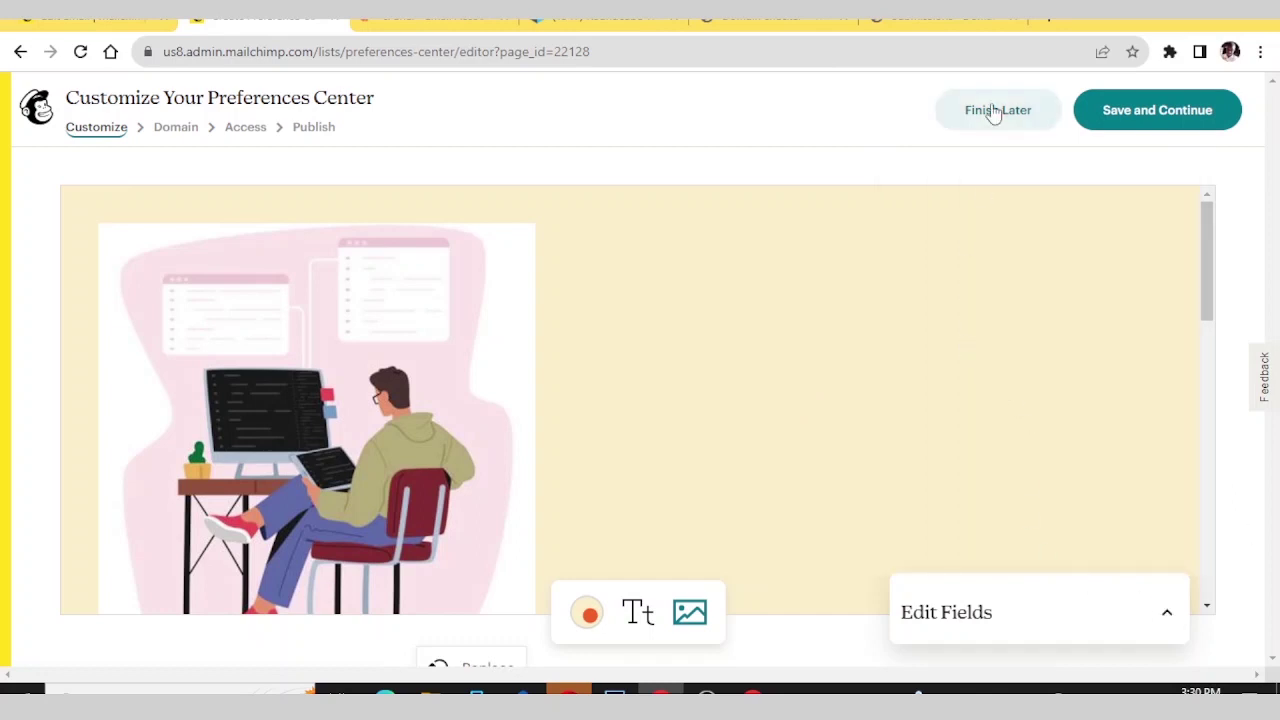
- Save the design, keep the Fastknowers Mailchimp domain, and publish the preferences center
click(1121, 108)
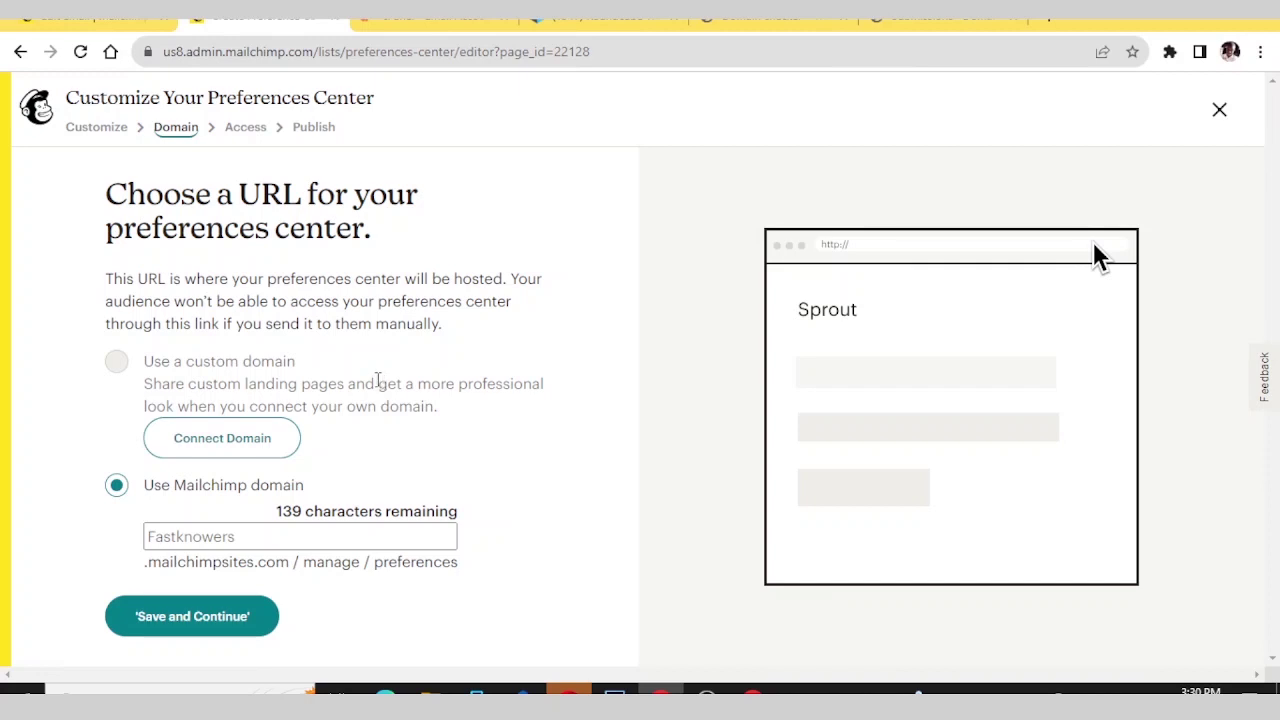
click(214, 536)
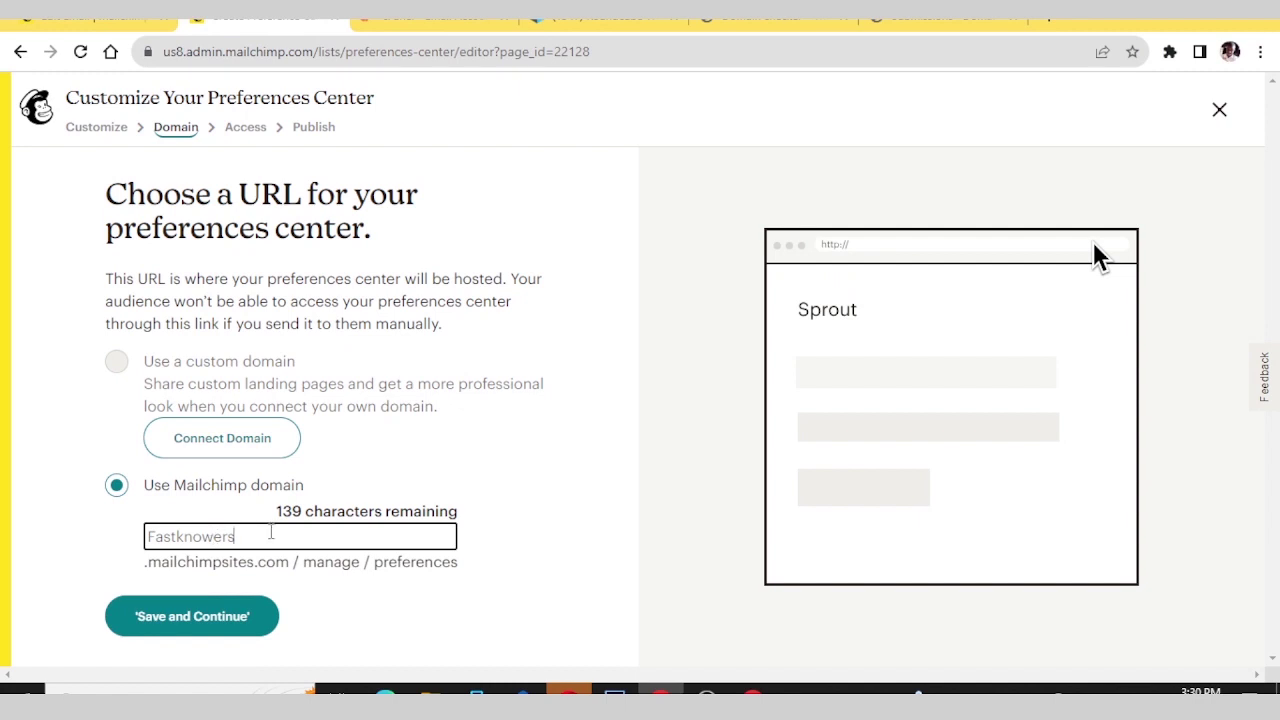
click(190, 617)
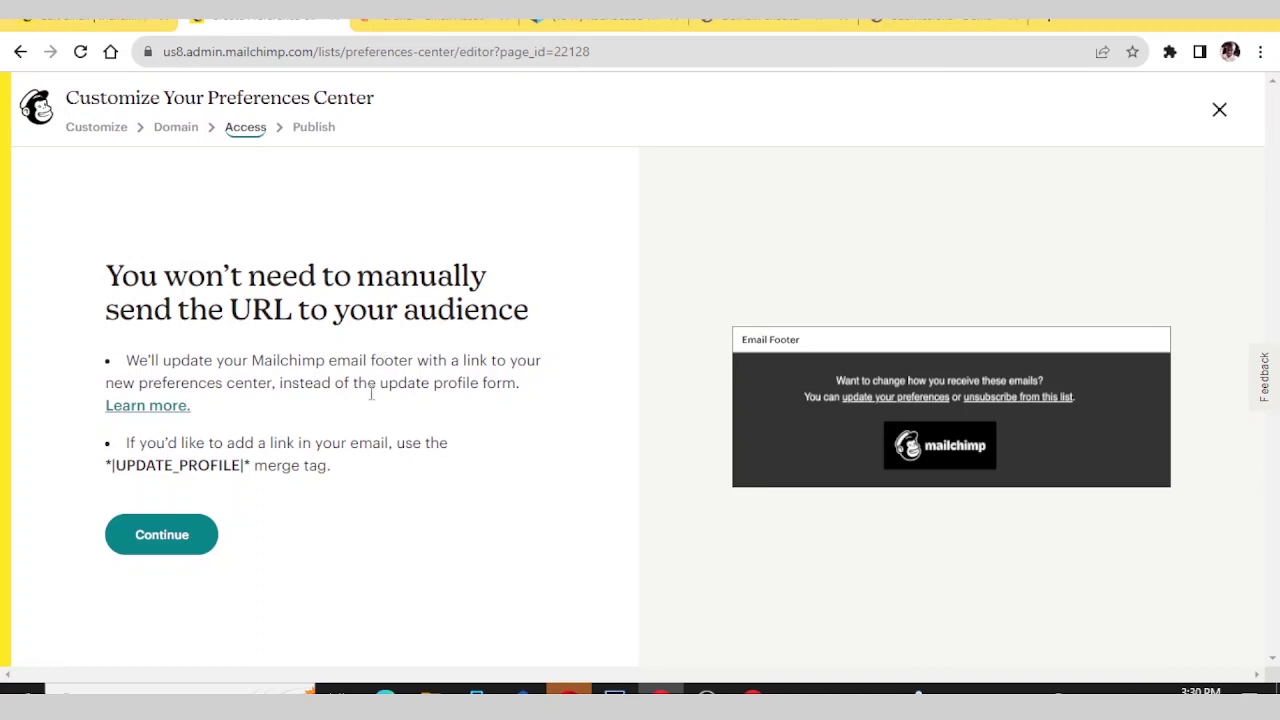
click(158, 537)
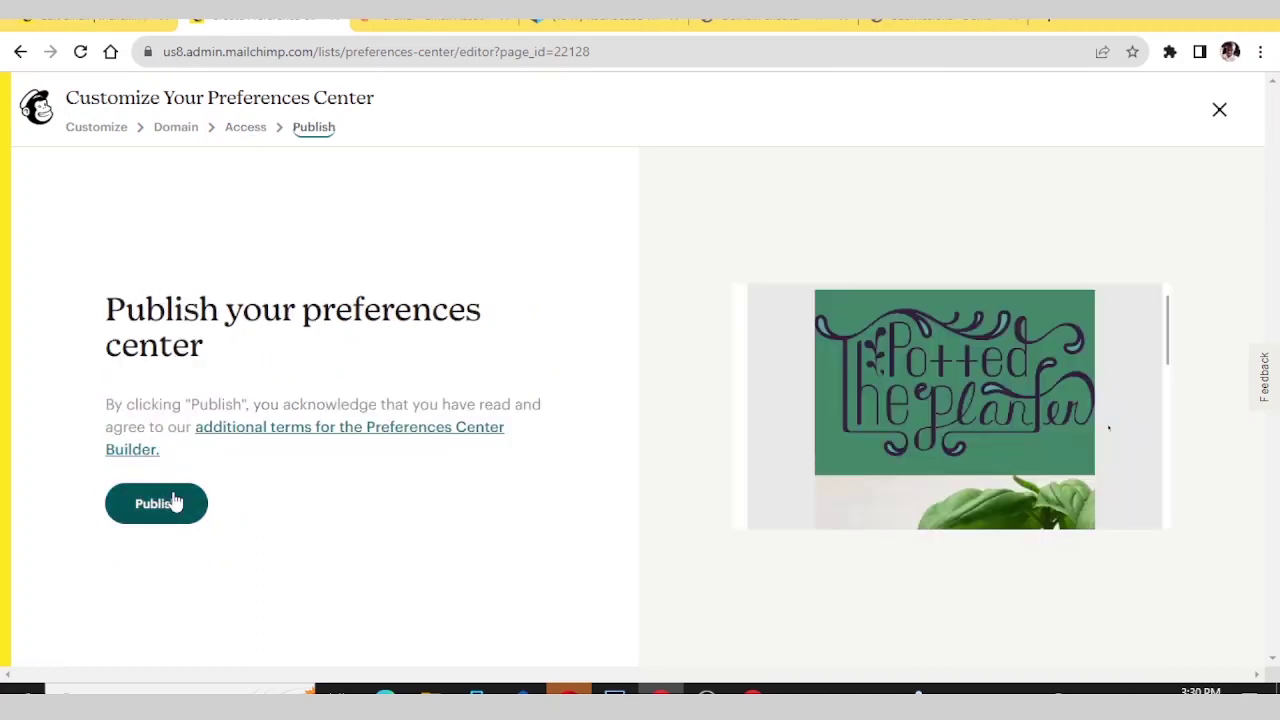
click(163, 507)
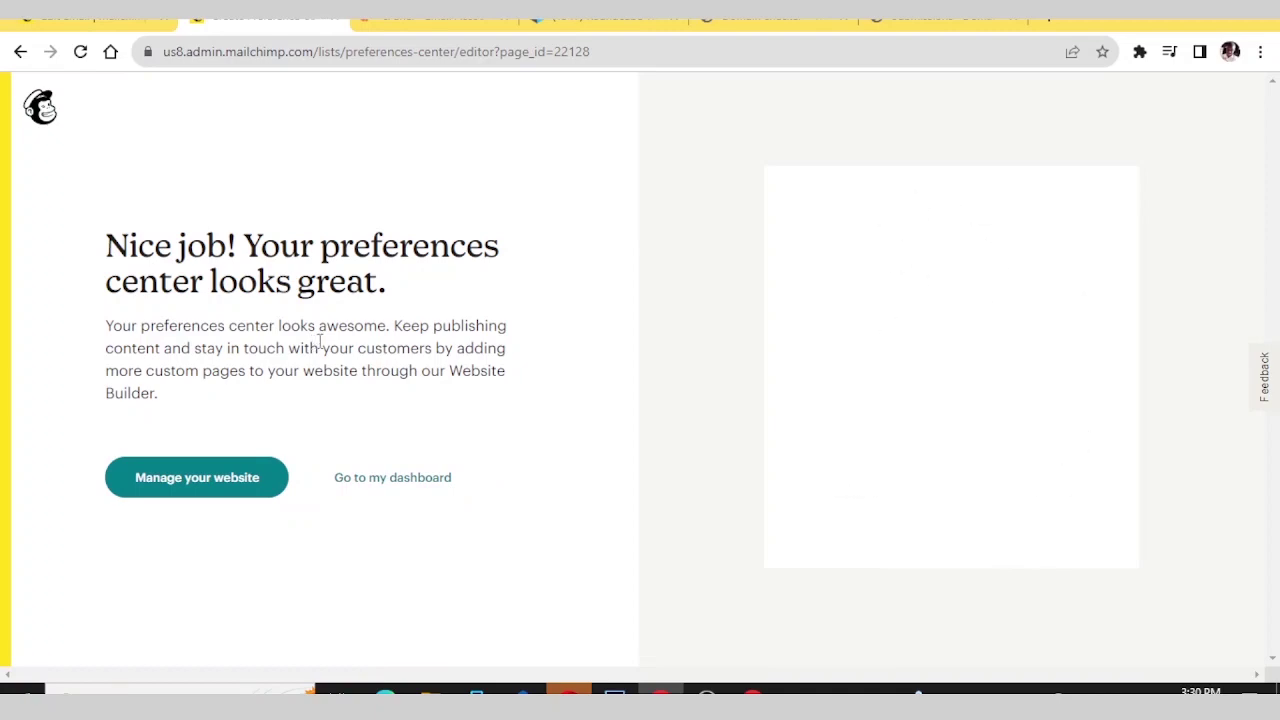
- Open Manage your website, then exit the website setup without changes
click(228, 484)
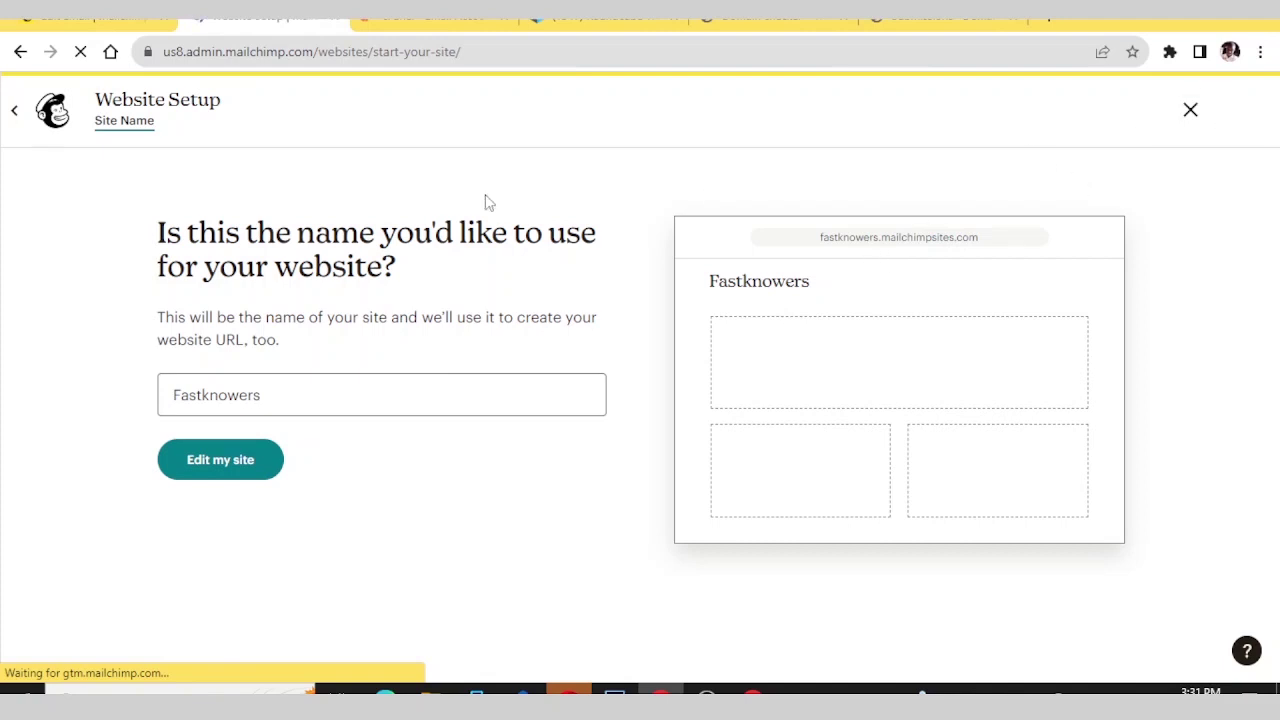
click(1190, 109)
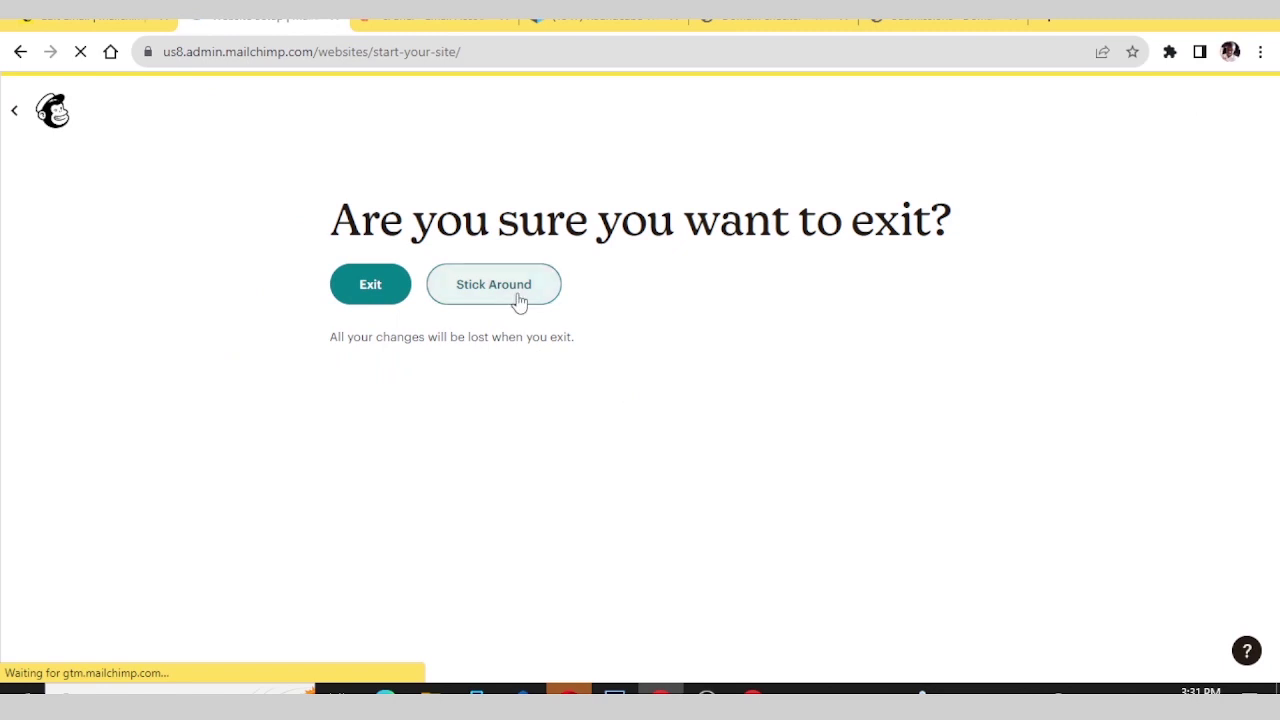
click(380, 294)
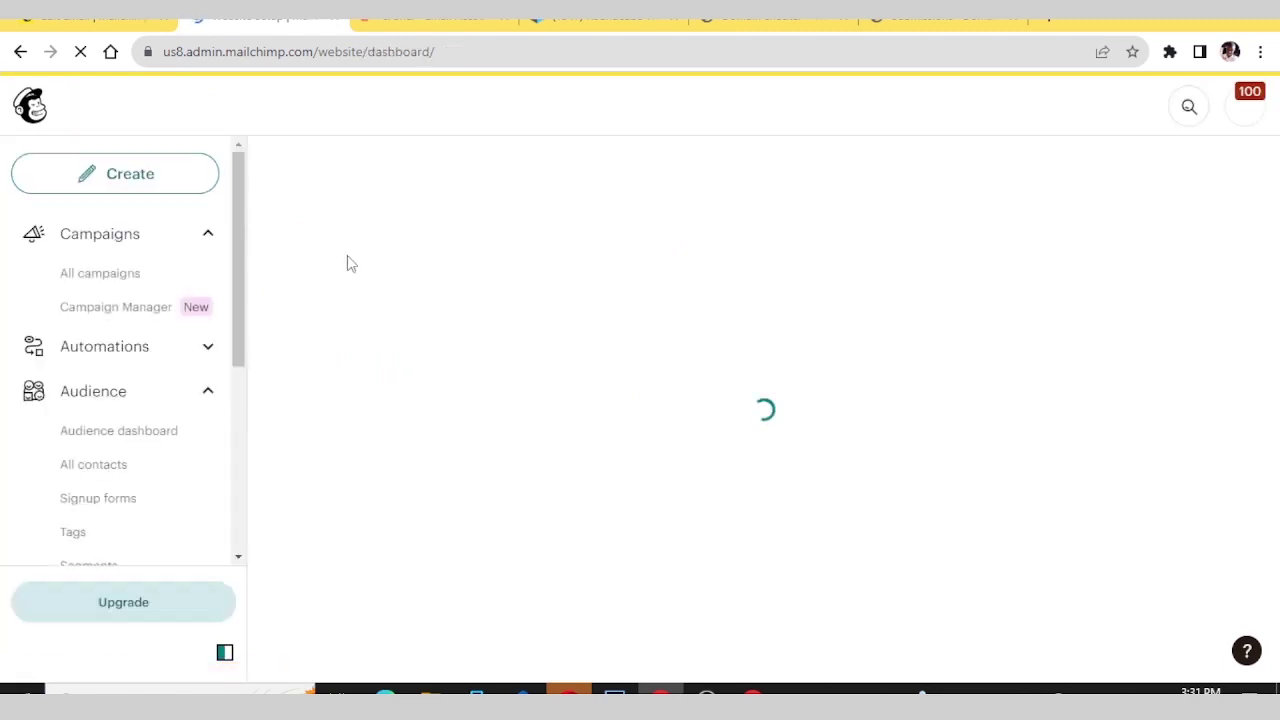
scroll(55, 378, down, 4)
scroll(74, 405, up, 3)
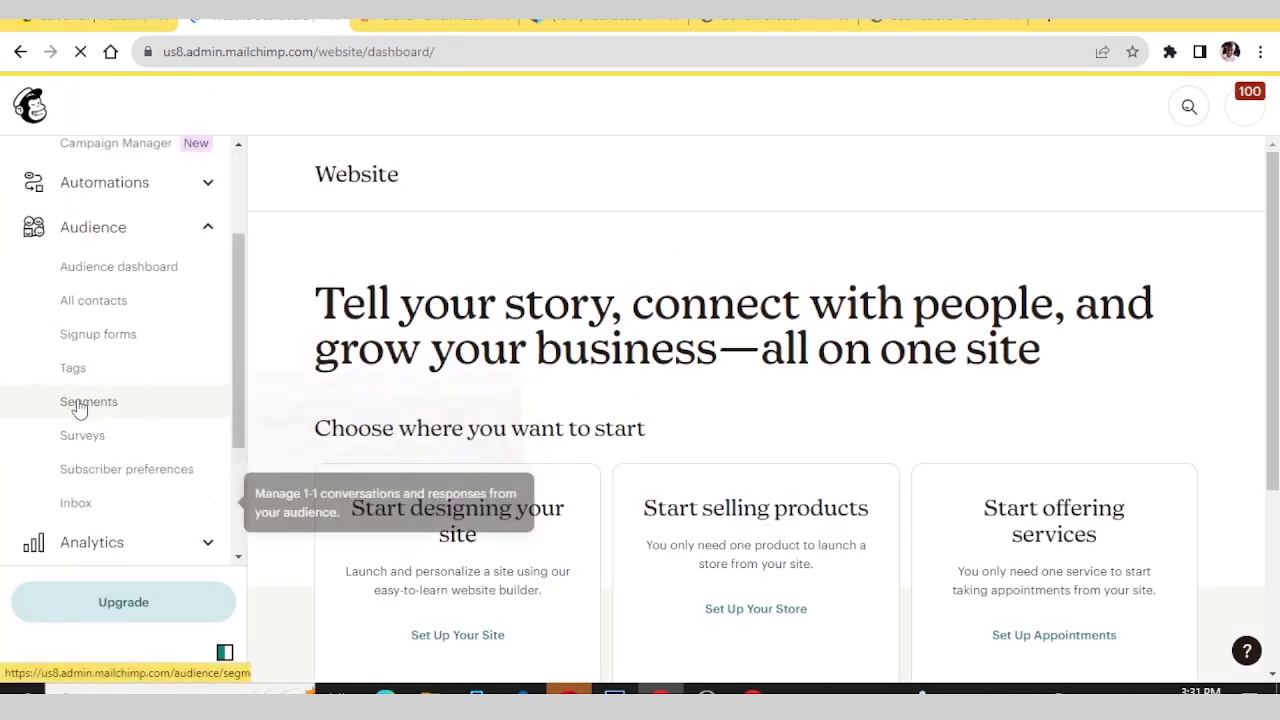
scroll(86, 414, down, 3)
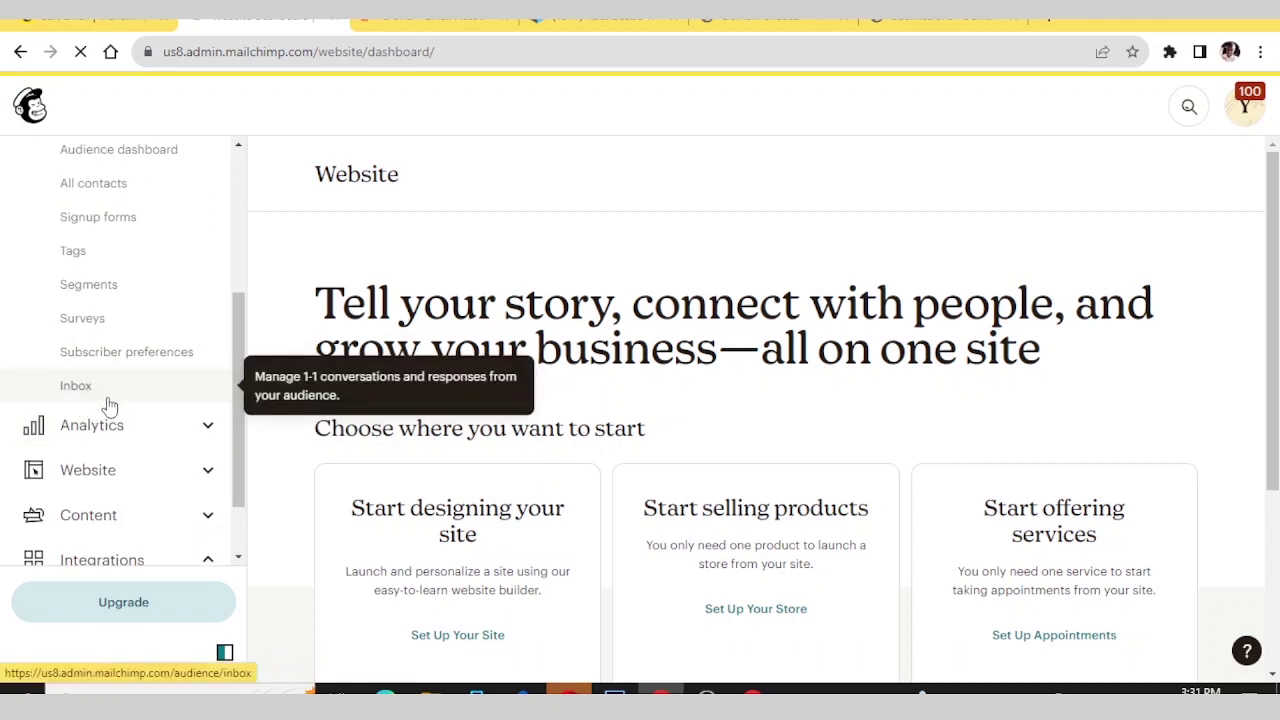
scroll(108, 408, up, 2)
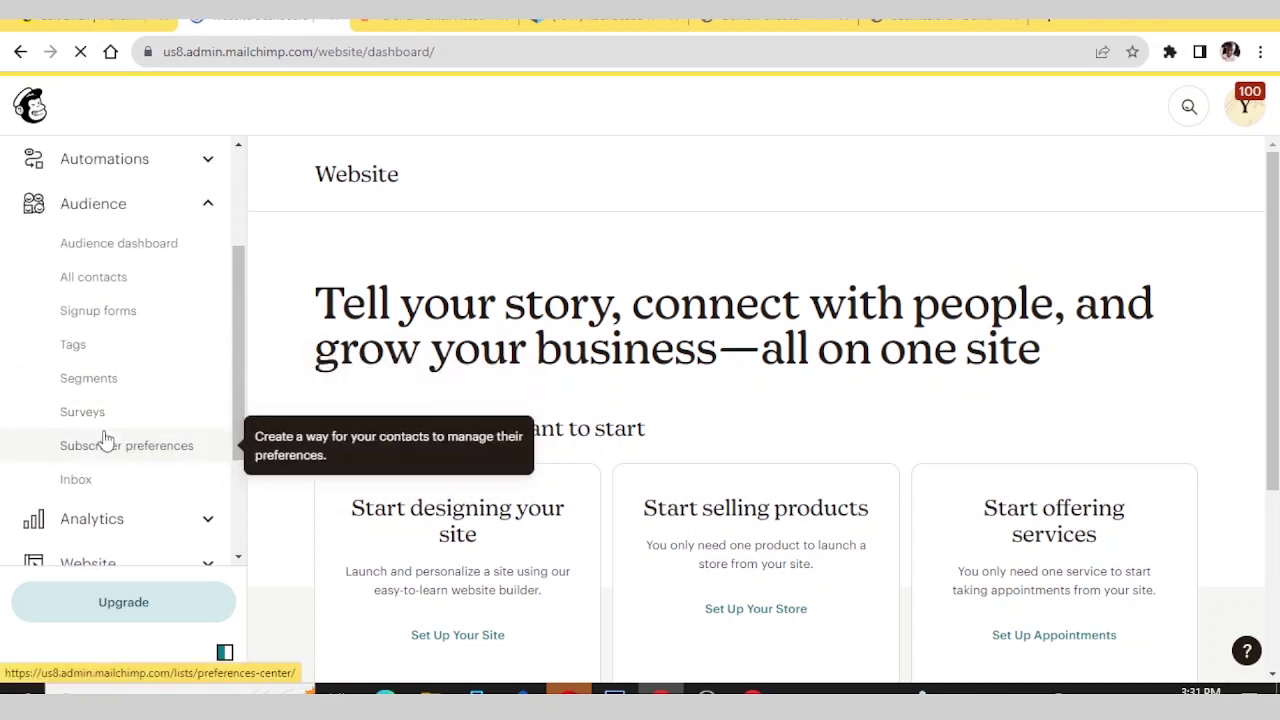
scroll(107, 440, up, 3)
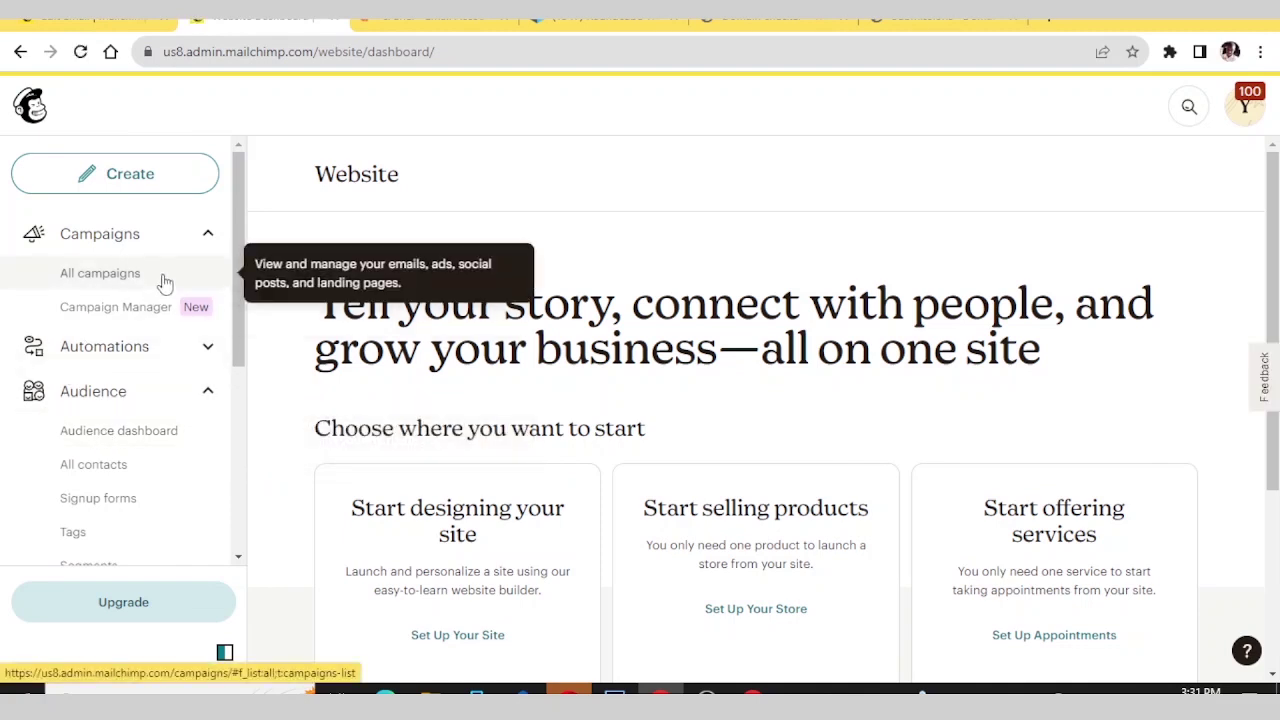
- Go to Campaigns > All campaigns from the sidebar
click(207, 235)
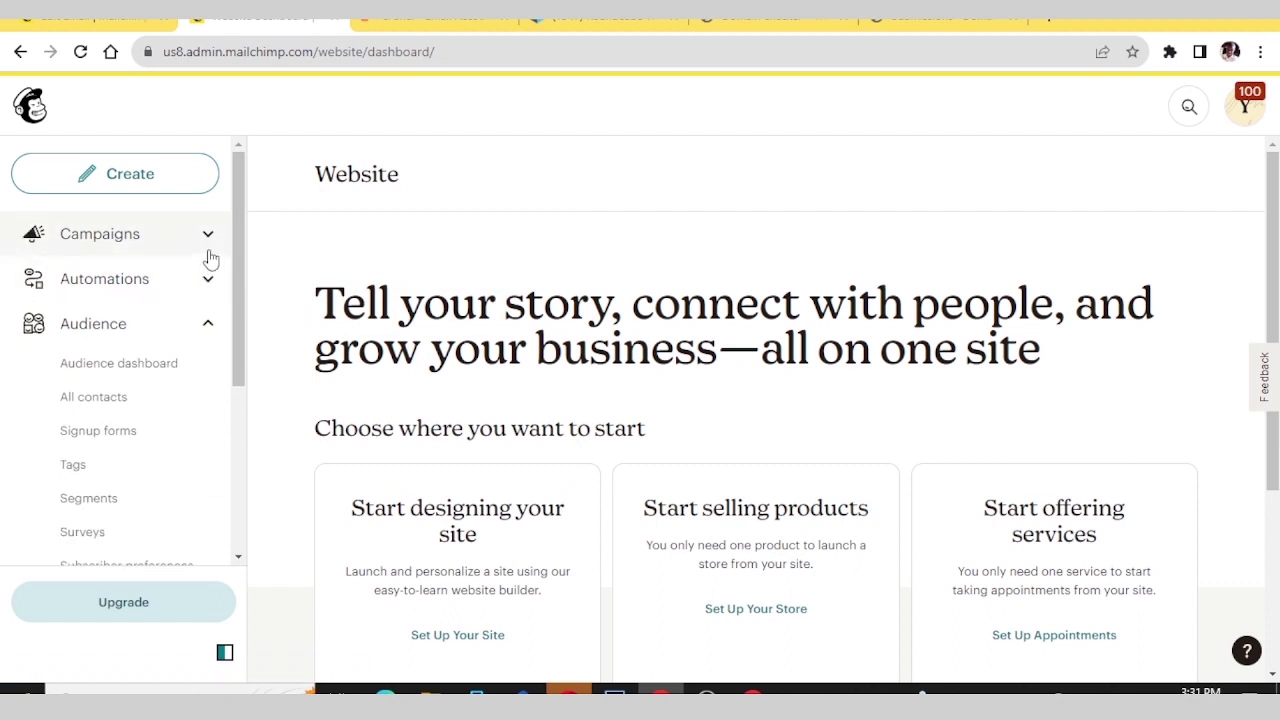
click(207, 237)
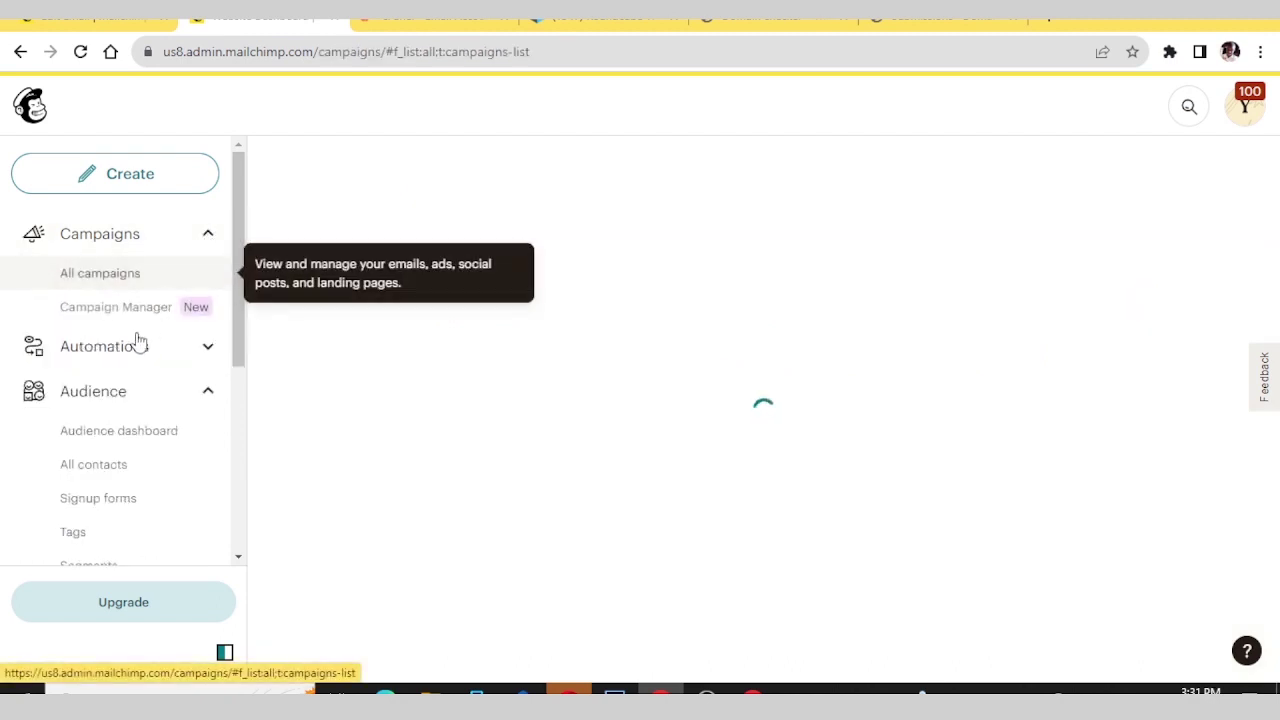
click(114, 278)
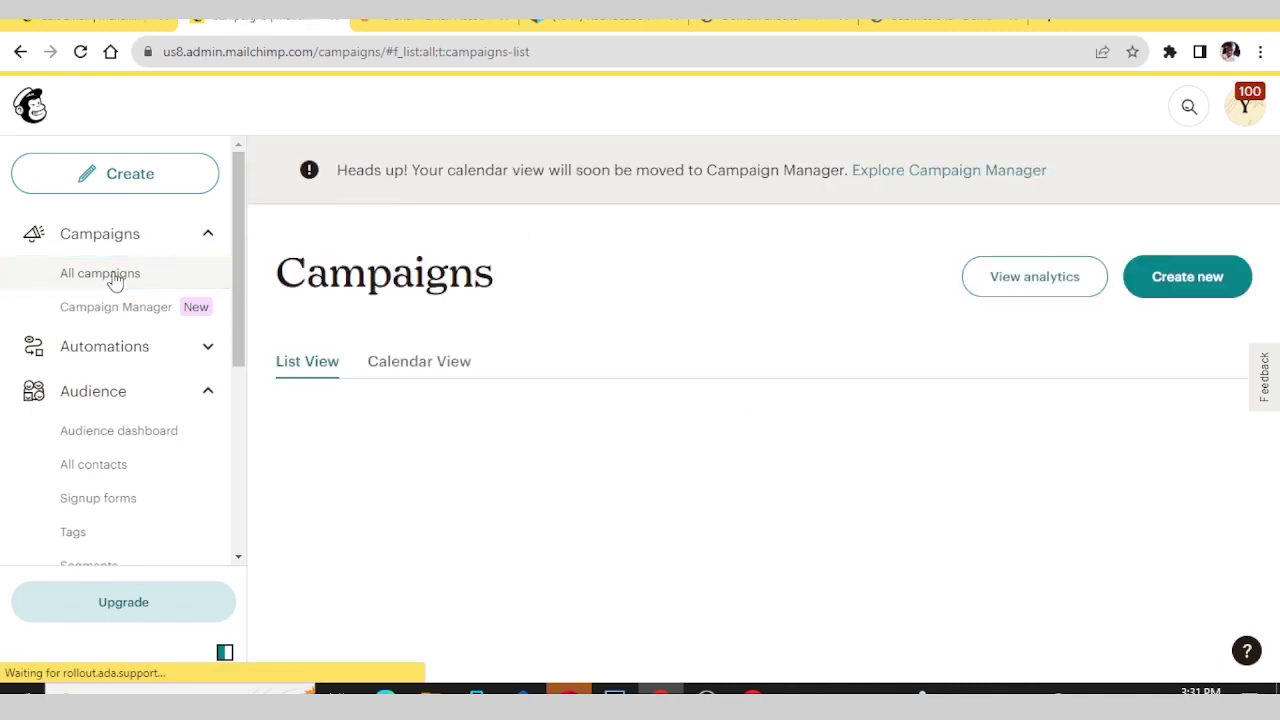
scroll(545, 327, down, 5)
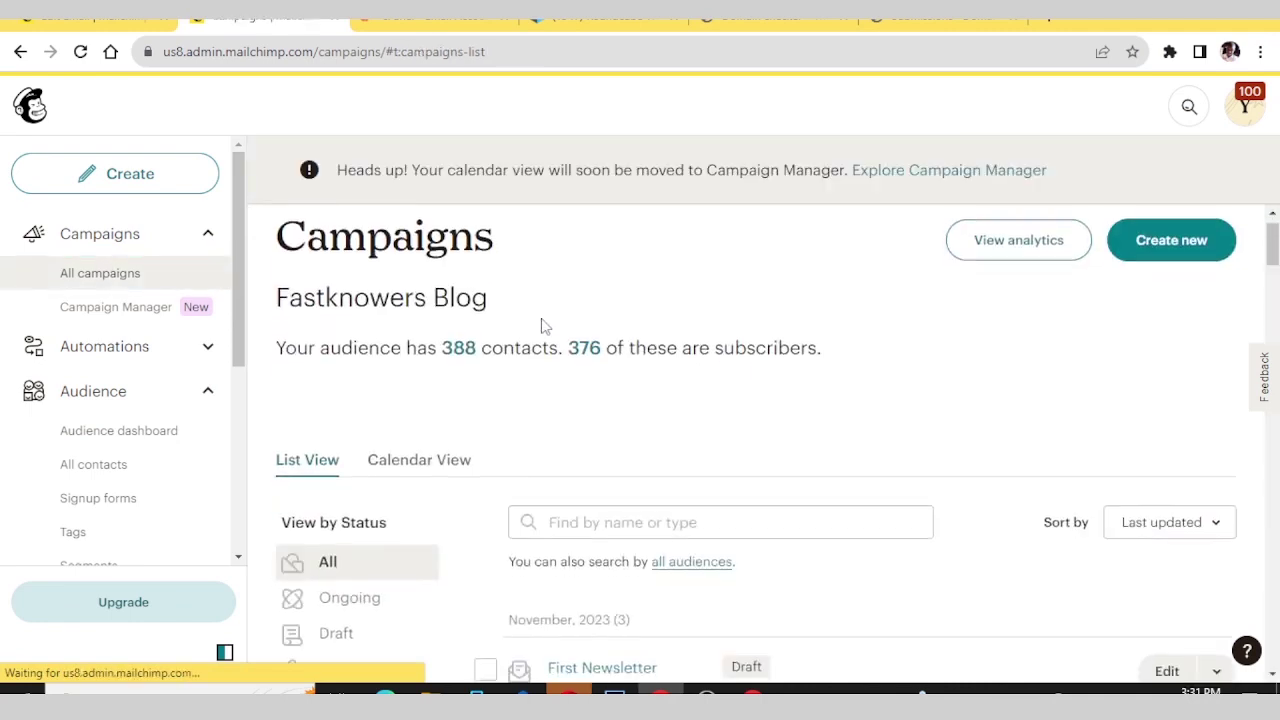
scroll(549, 334, up, 3)
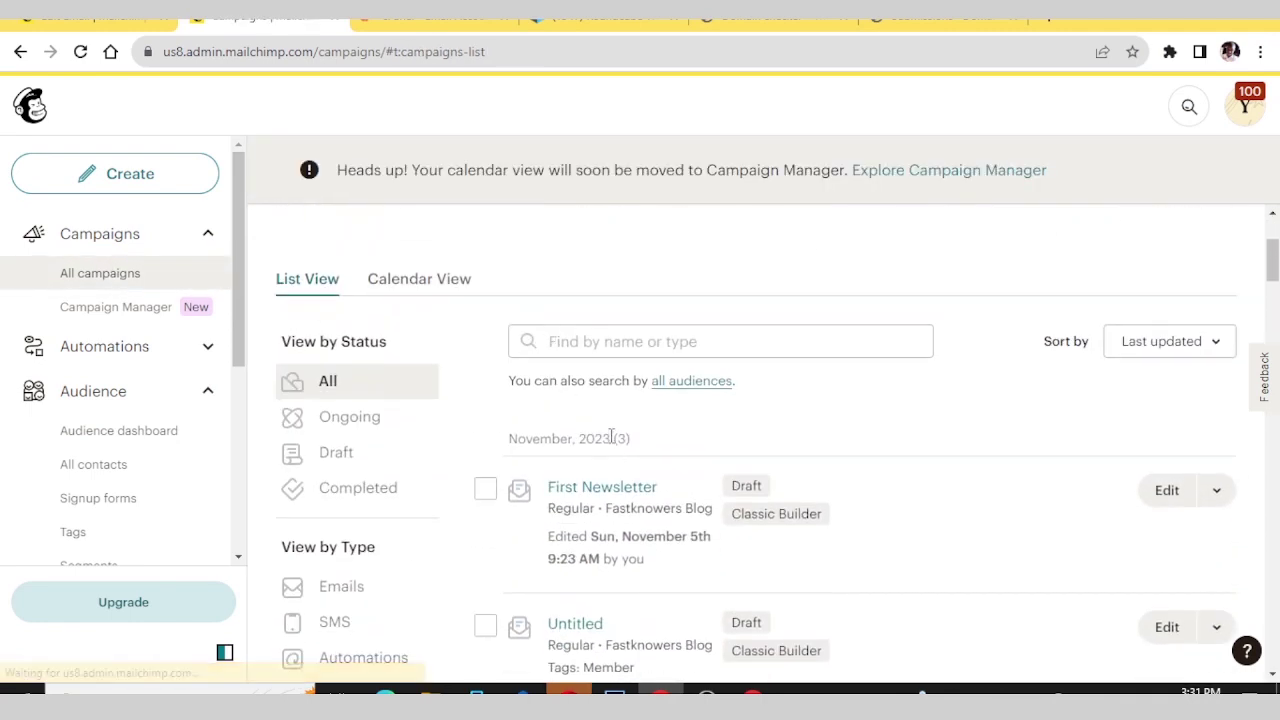
scroll(612, 450, down, 1)
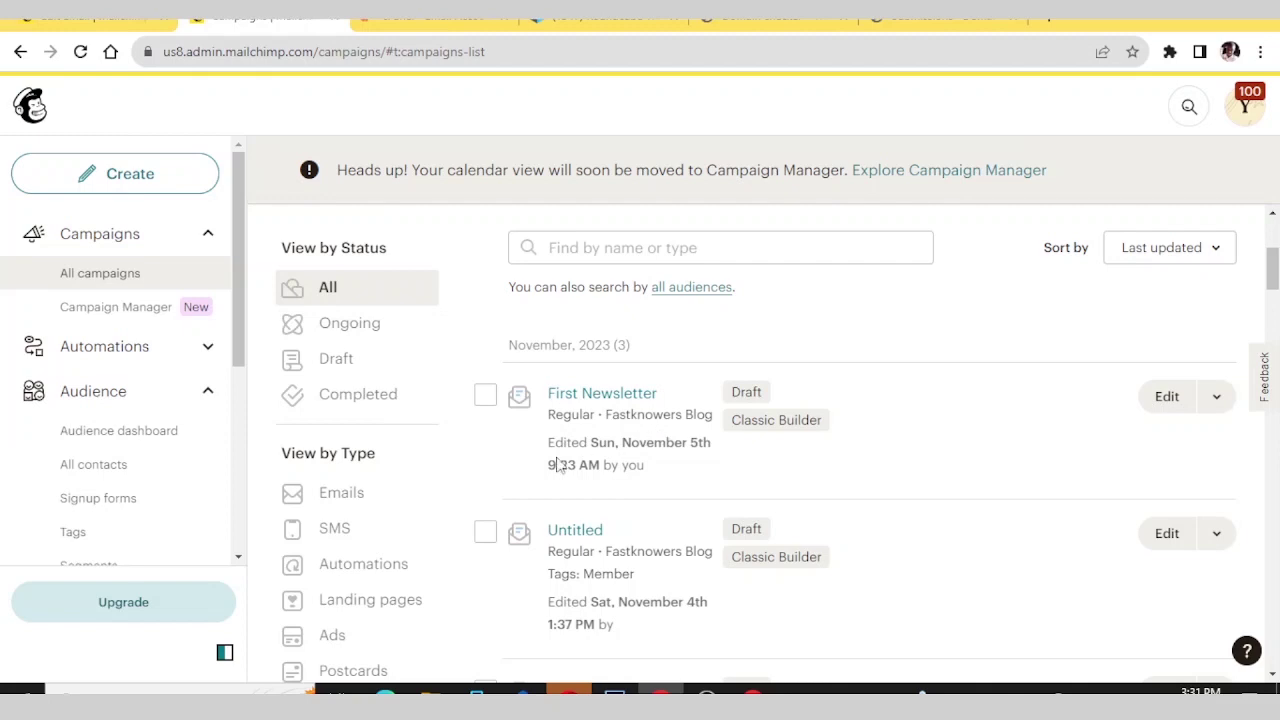
drag(550, 445, 619, 468)
click(748, 482)
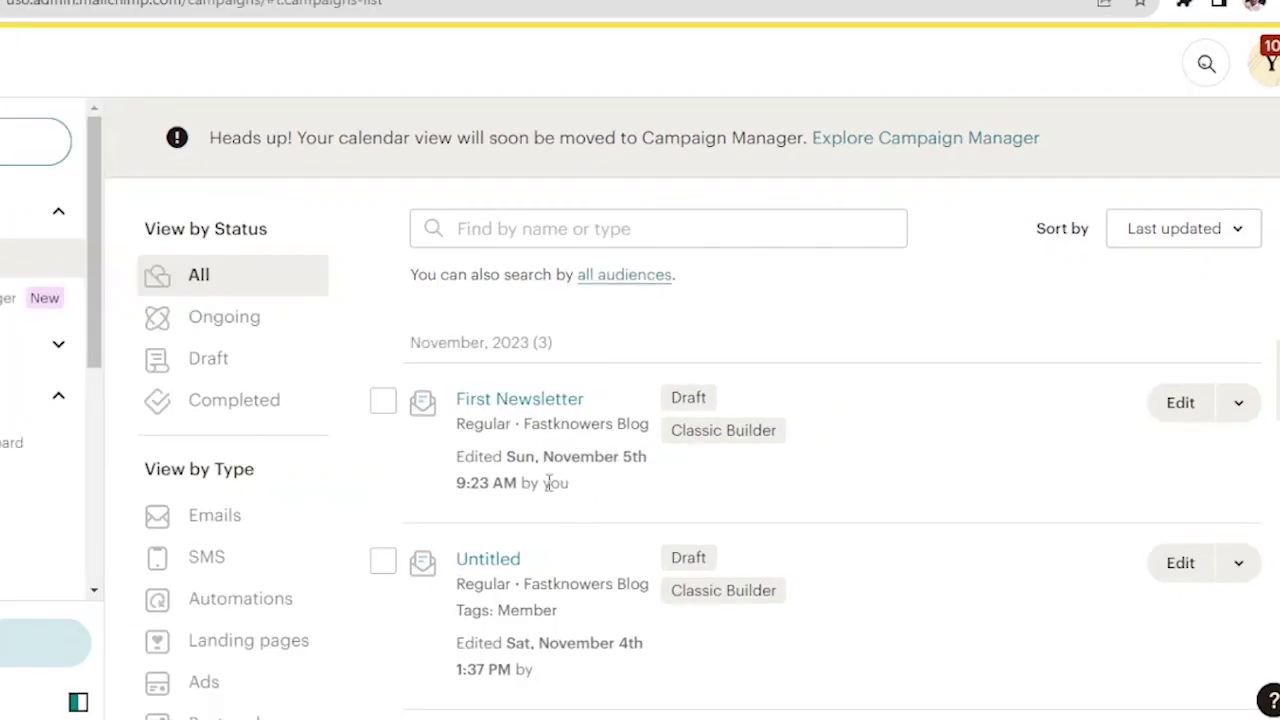
scroll(548, 485, down, 3)
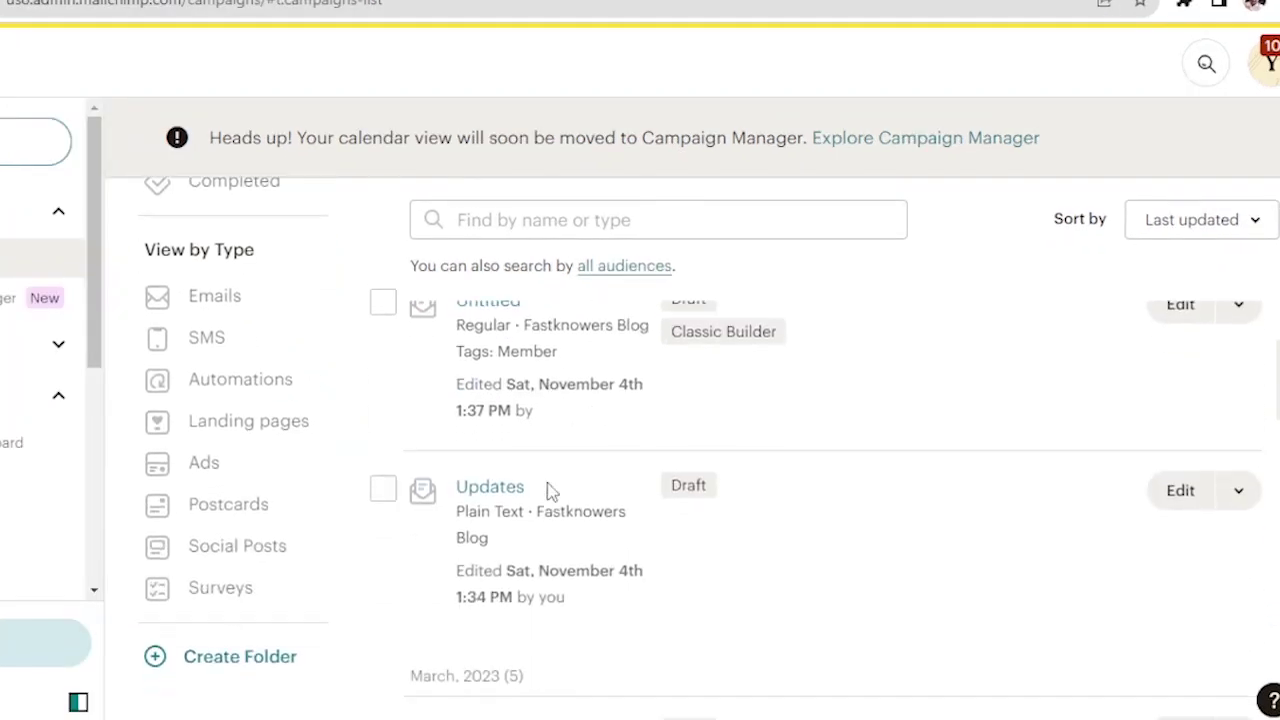
scroll(548, 490, down, 3)
scroll(550, 492, down, 1)
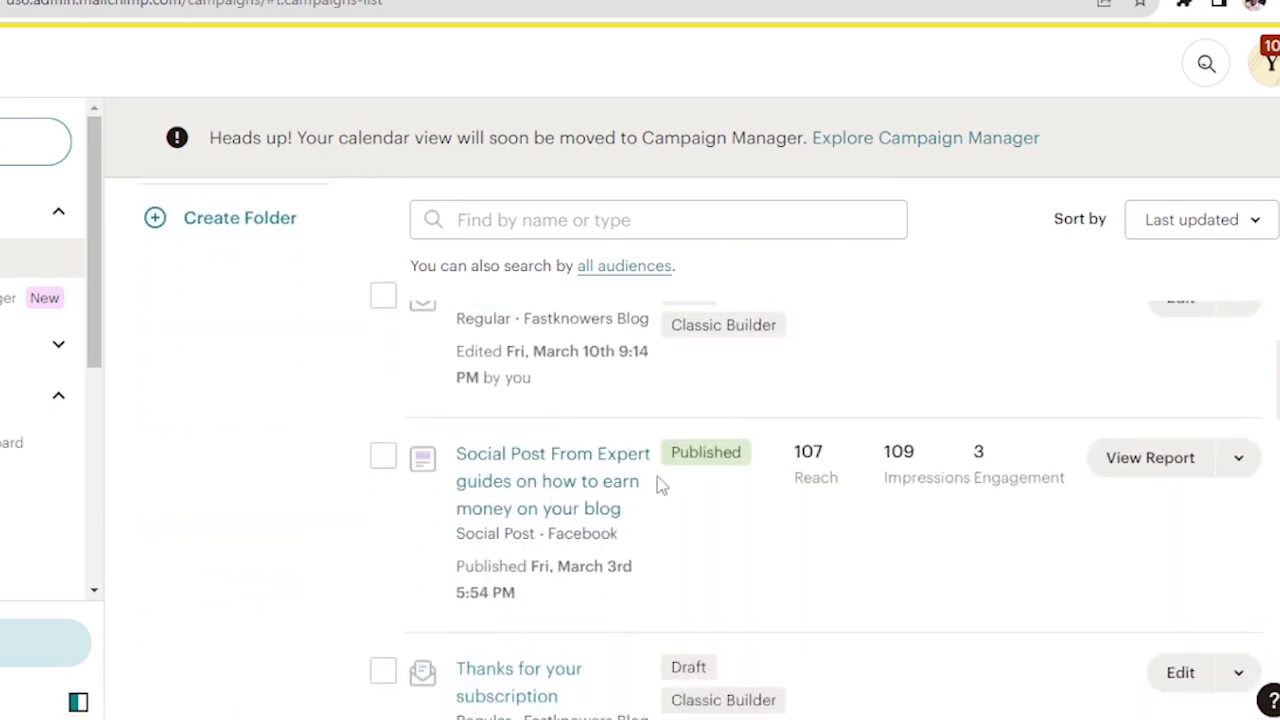
double_click(803, 455)
- Open the report for the Facebook 'earn money on your blog' post and review its summary
click(1152, 457)
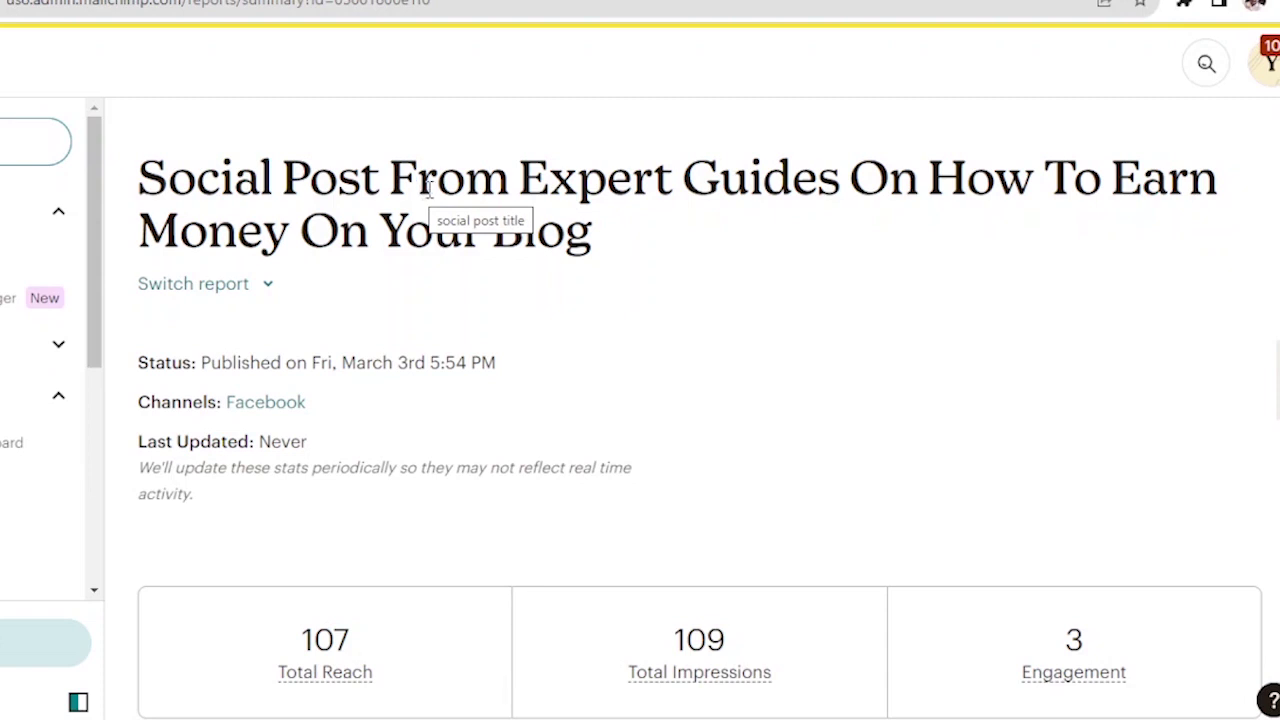
scroll(428, 190, down, 3)
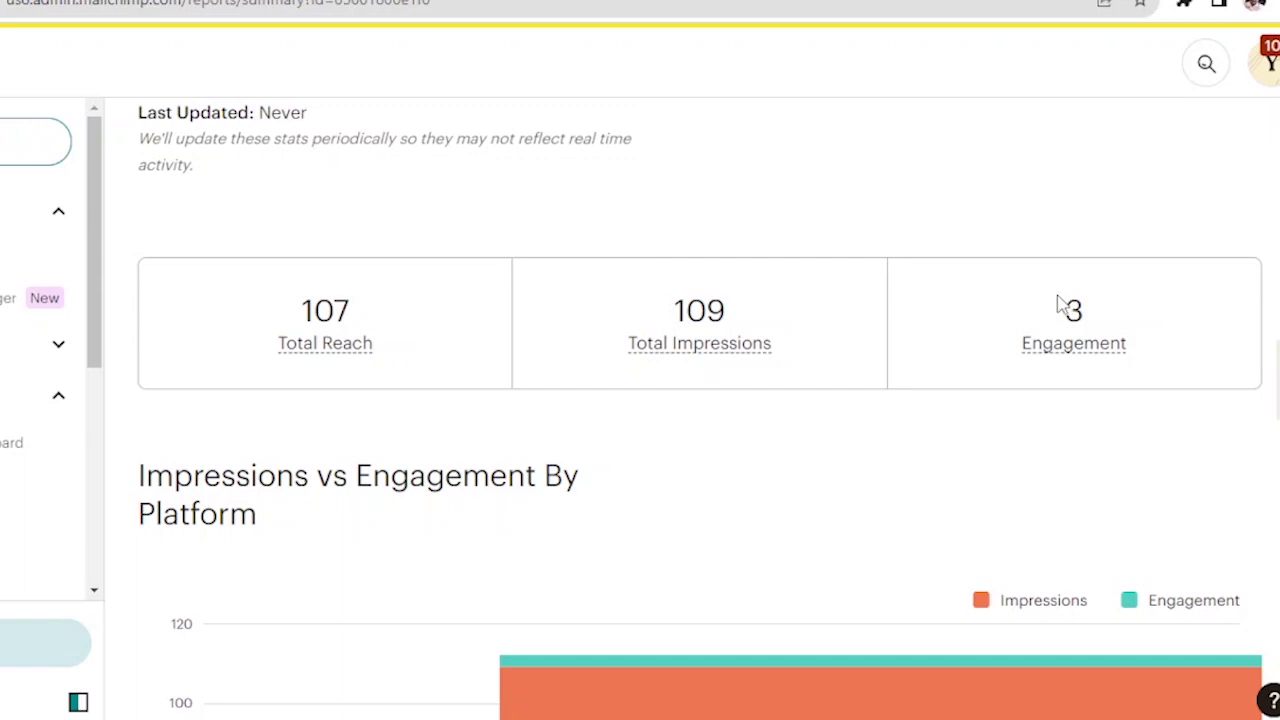
scroll(1057, 305, down, 8)
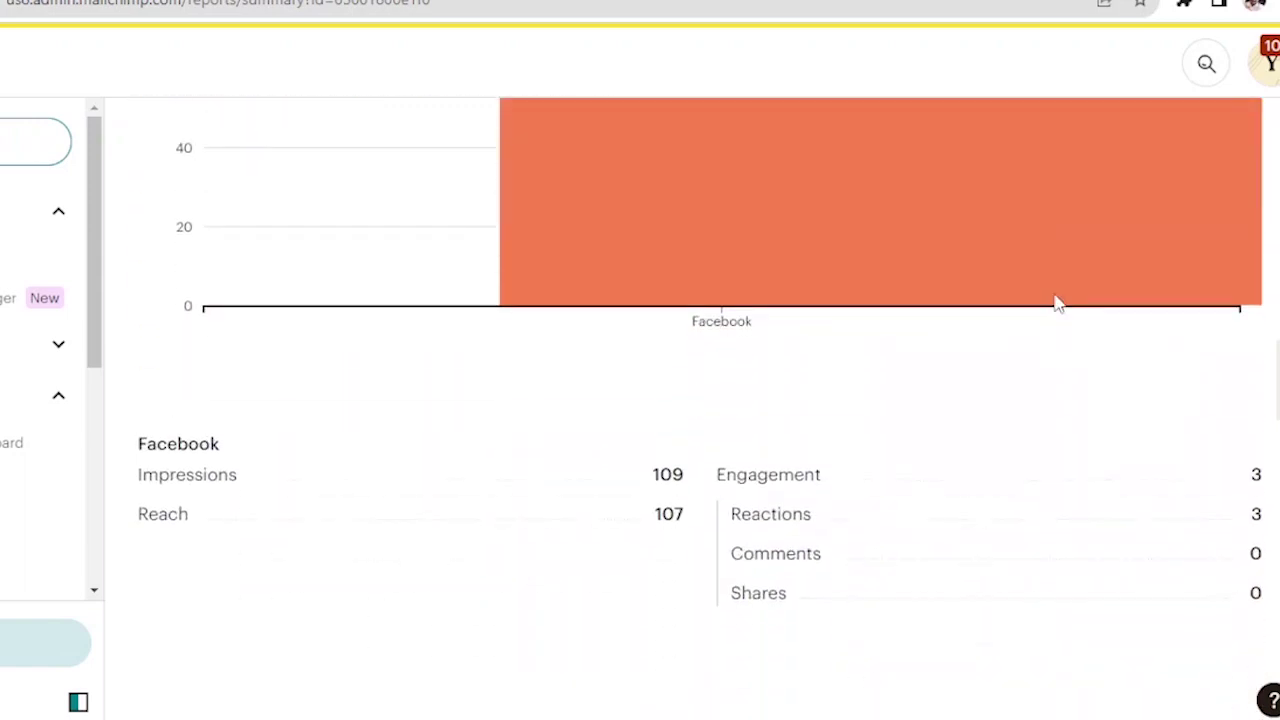
scroll(629, 477, up, 10)
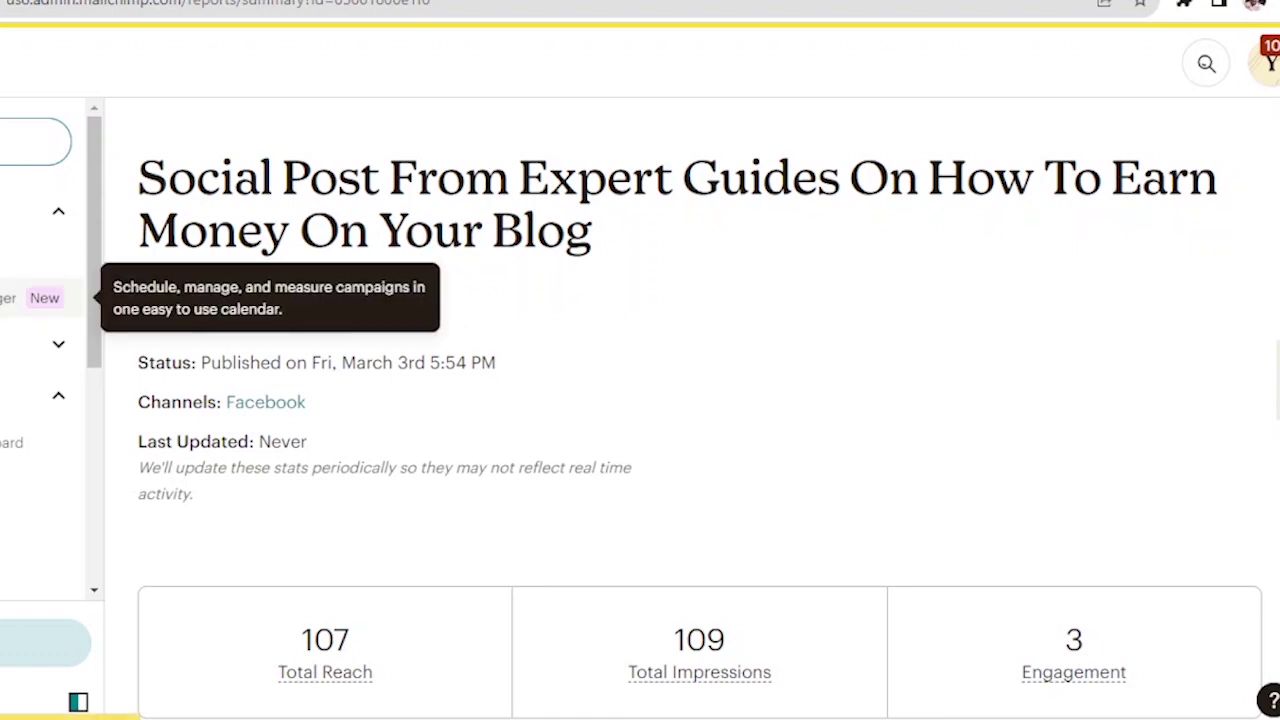
scroll(40, 340, down, 1)
scroll(40, 340, down, 2)
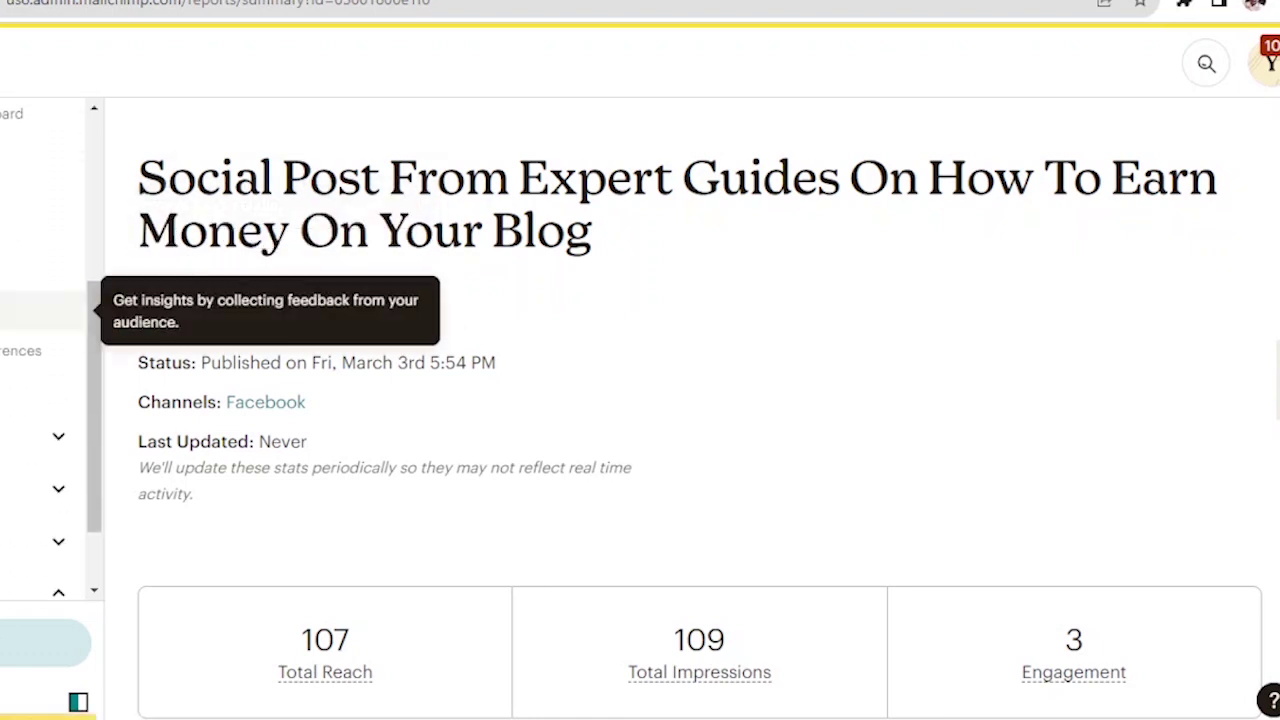
scroll(40, 340, up, 2)
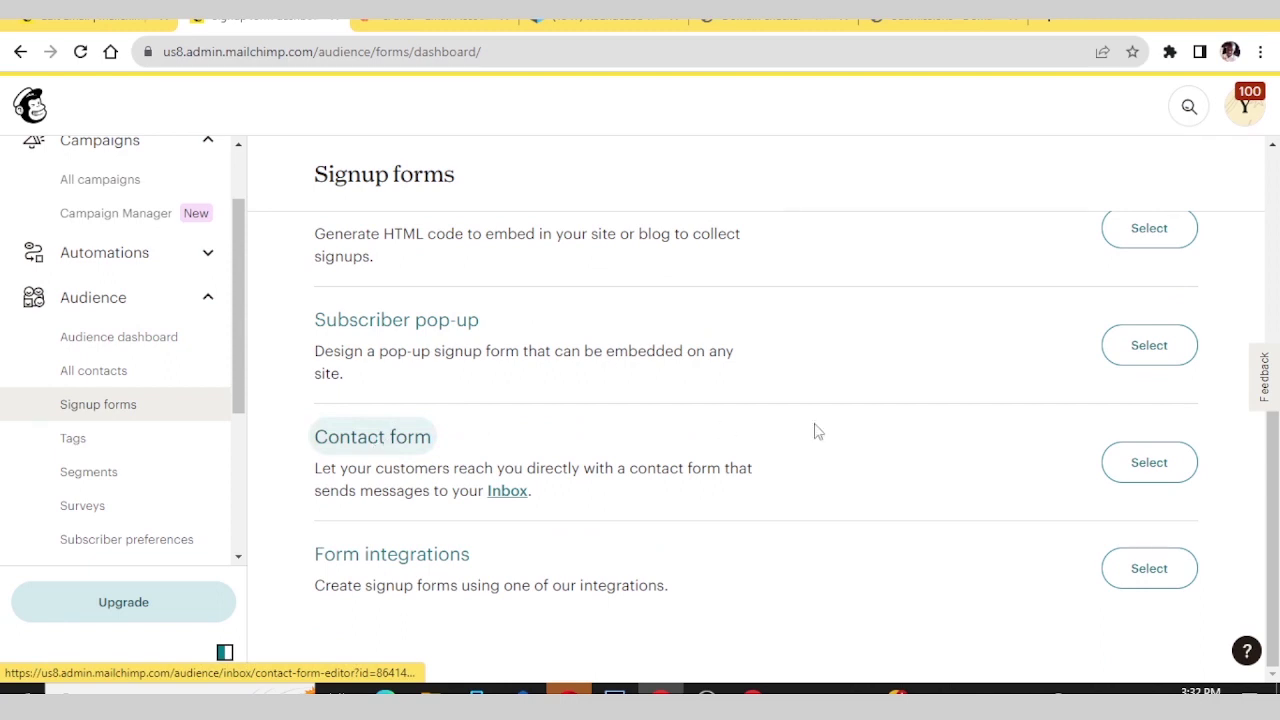
- Select Contact form among the audience's signup form options
click(1133, 457)
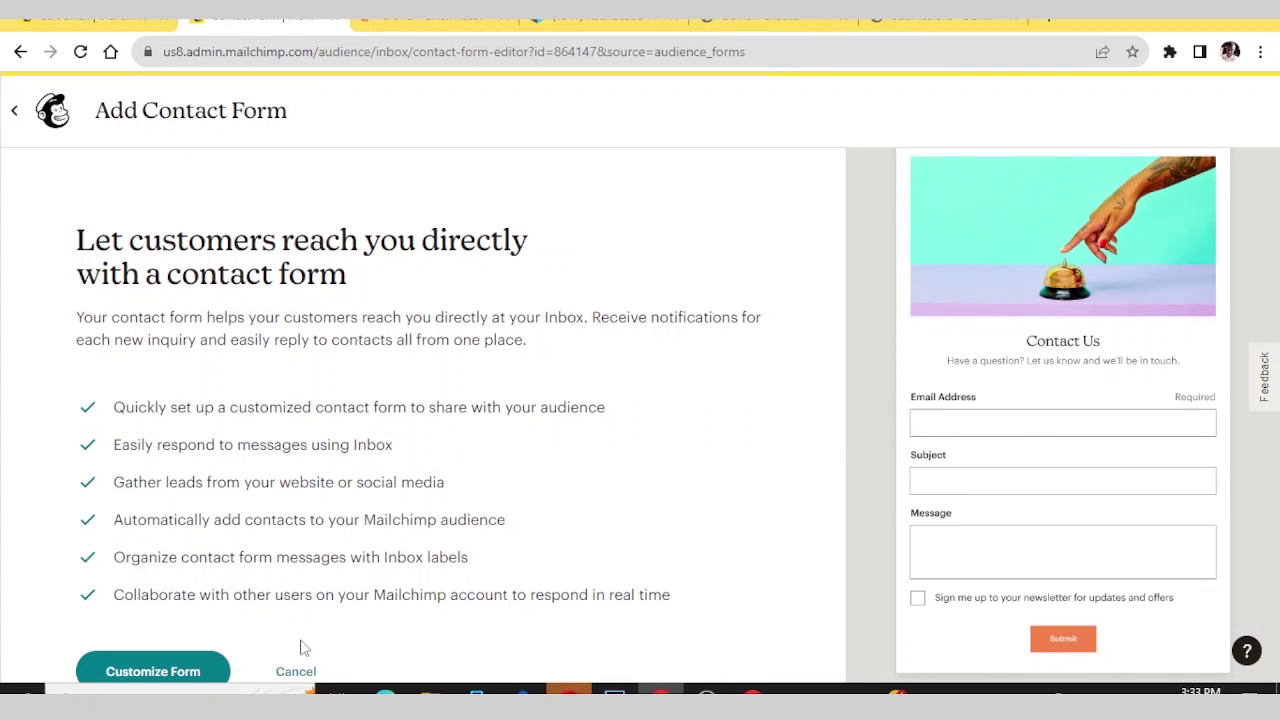
- Customize the contact form, reviewing its default Email, Subject and Message fields, then continue
click(186, 678)
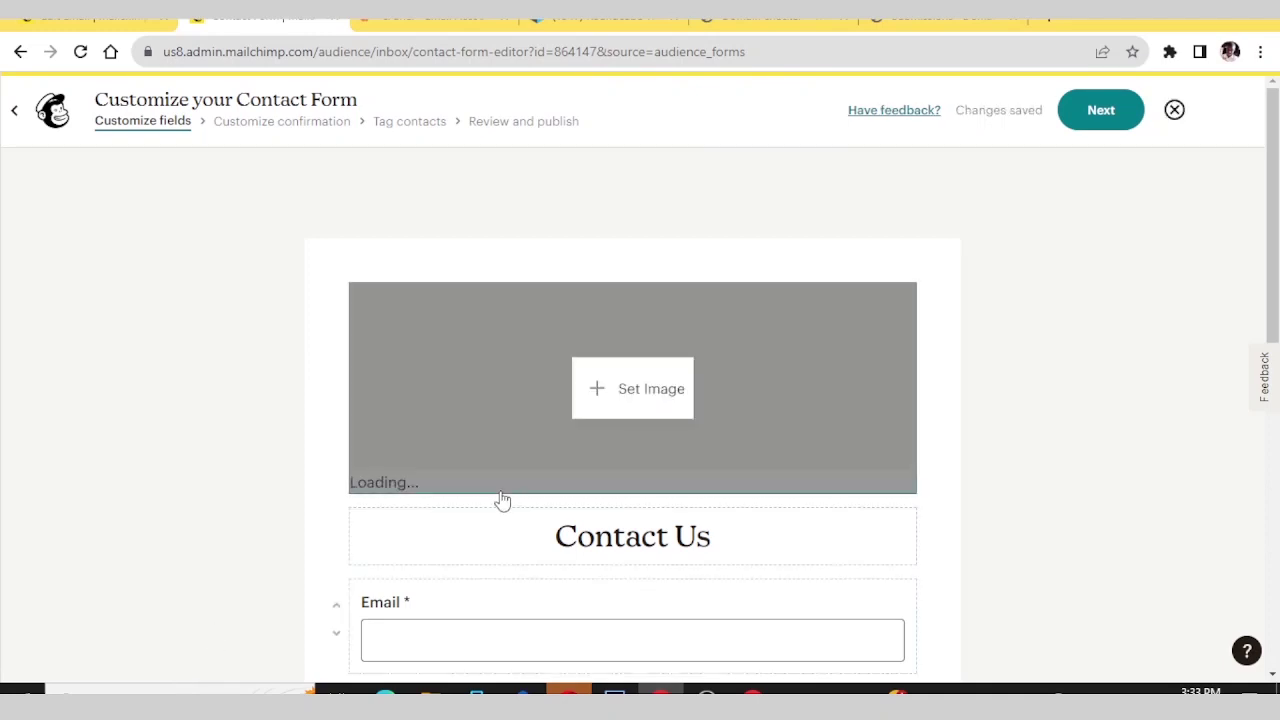
scroll(526, 434, down, 4)
scroll(525, 434, up, 1)
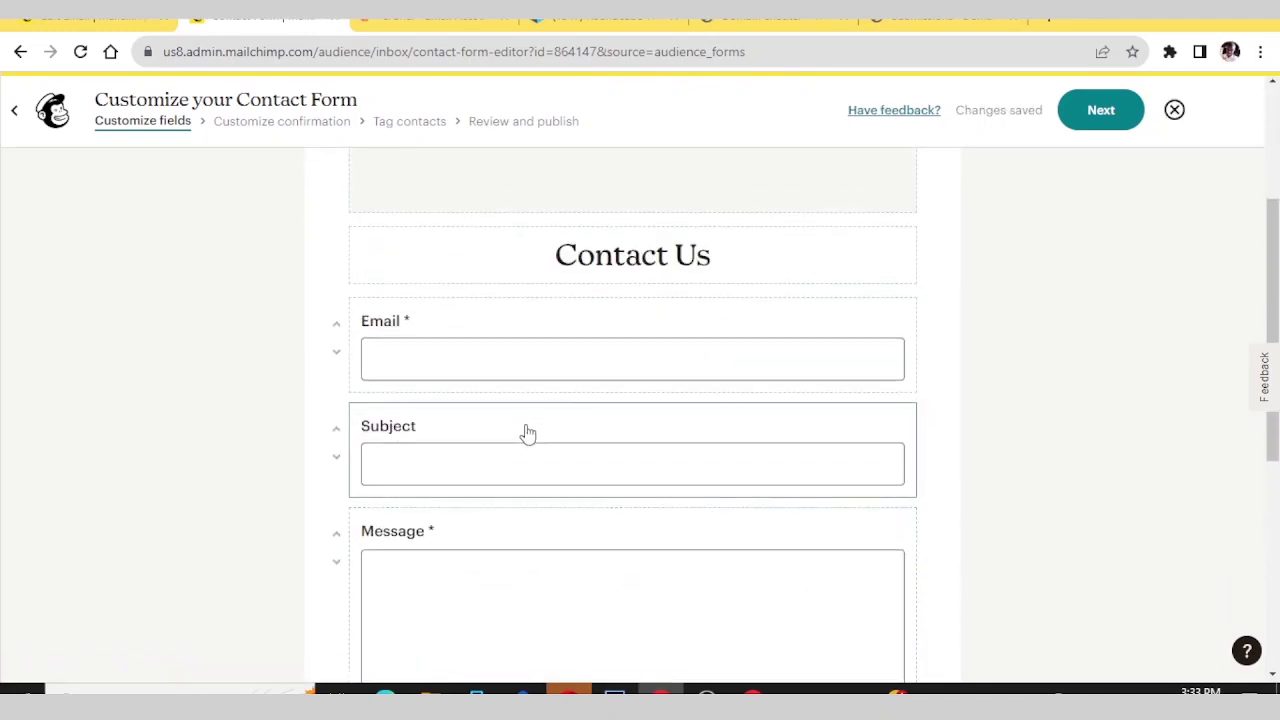
click(592, 359)
scroll(591, 357, down, 2)
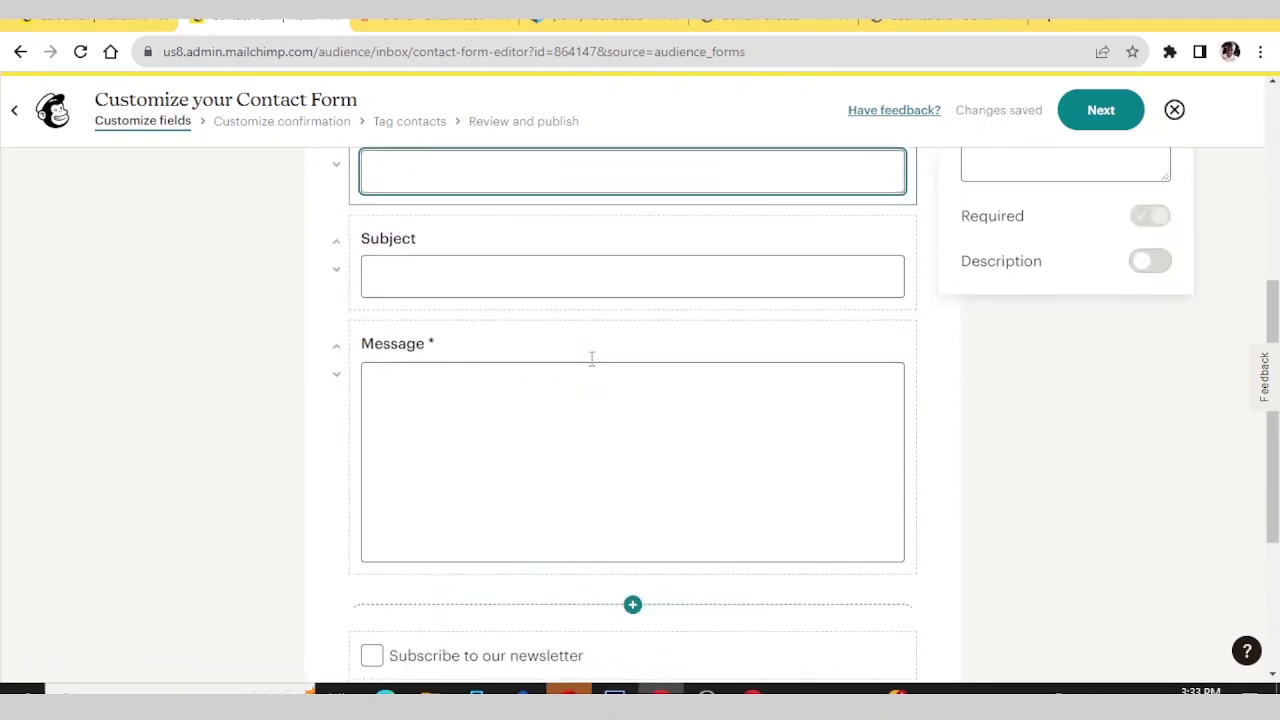
click(603, 287)
click(493, 458)
scroll(493, 458, down, 2)
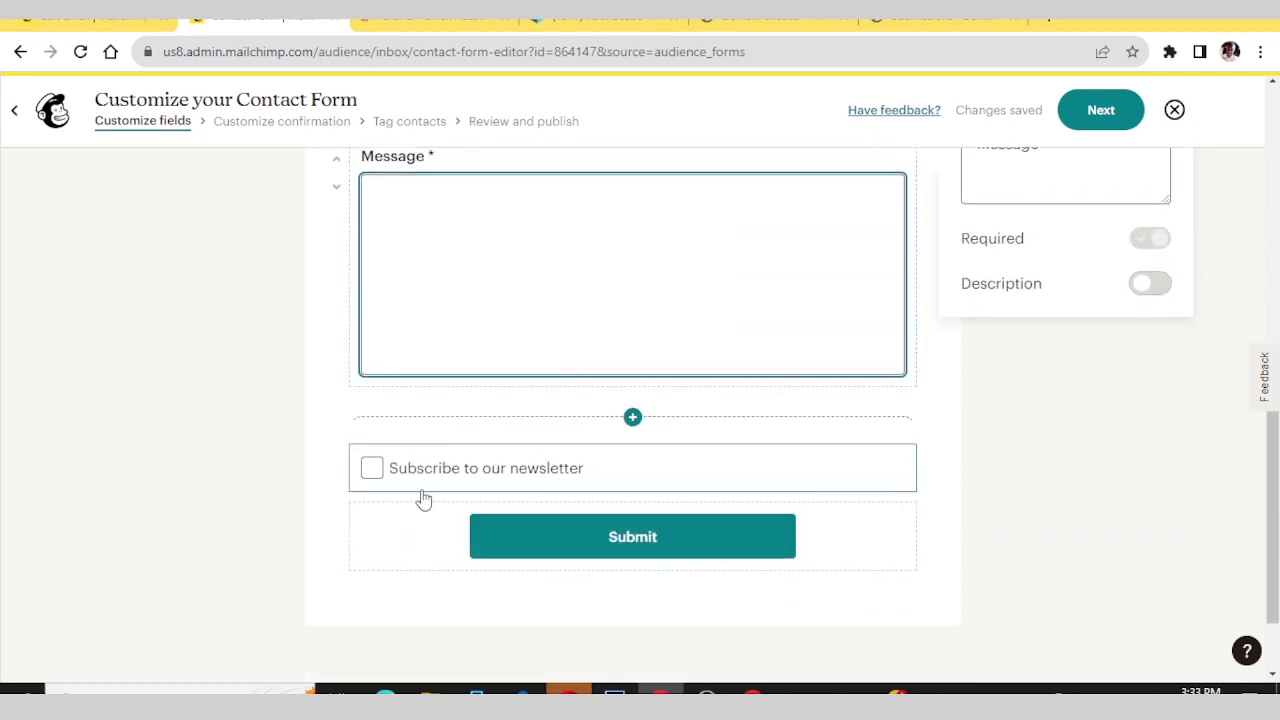
scroll(626, 515, up, 7)
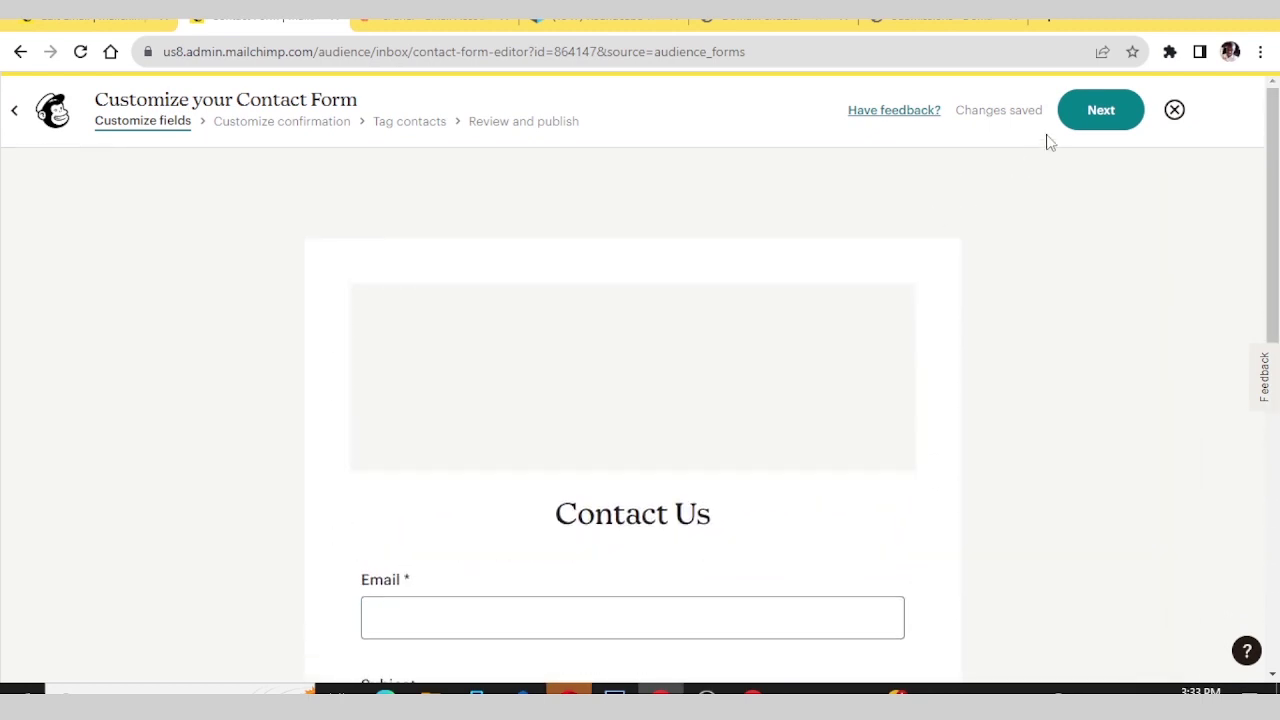
scroll(1005, 147, down, 1)
click(1089, 118)
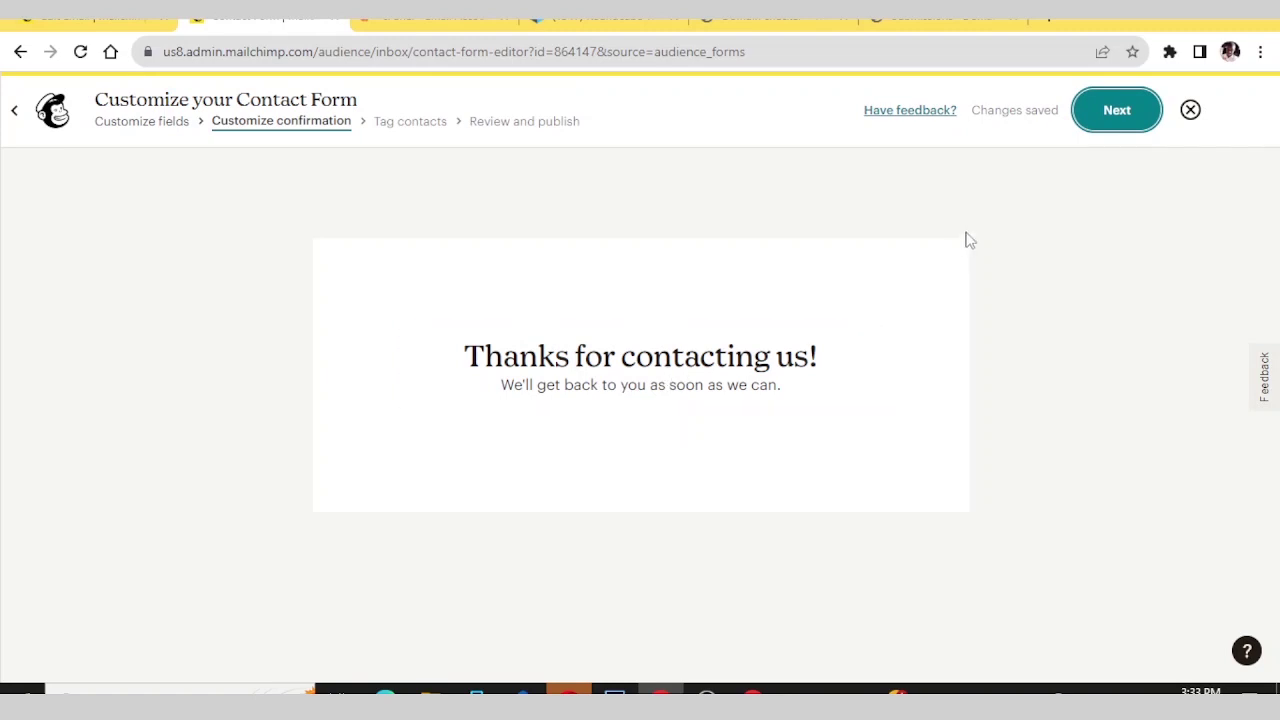
- Keep the 'Thanks for contacting us!' message and skip tagging contacts from this form
click(1117, 112)
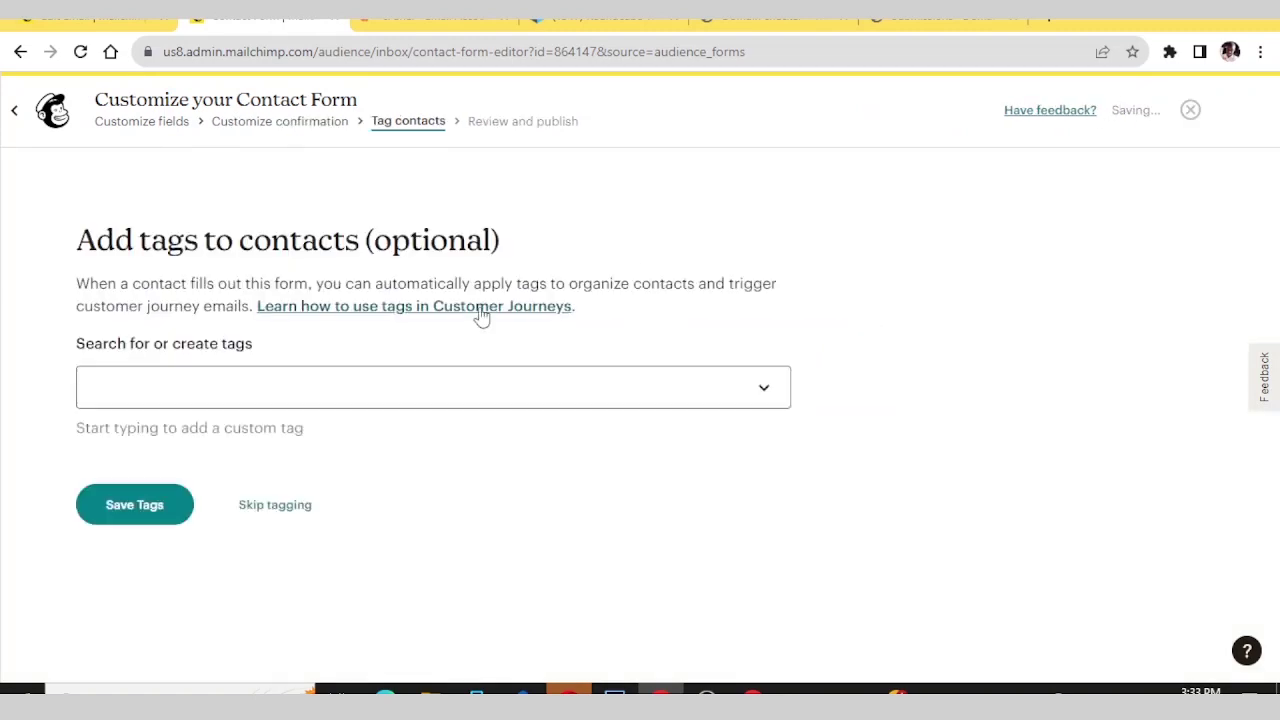
click(124, 388)
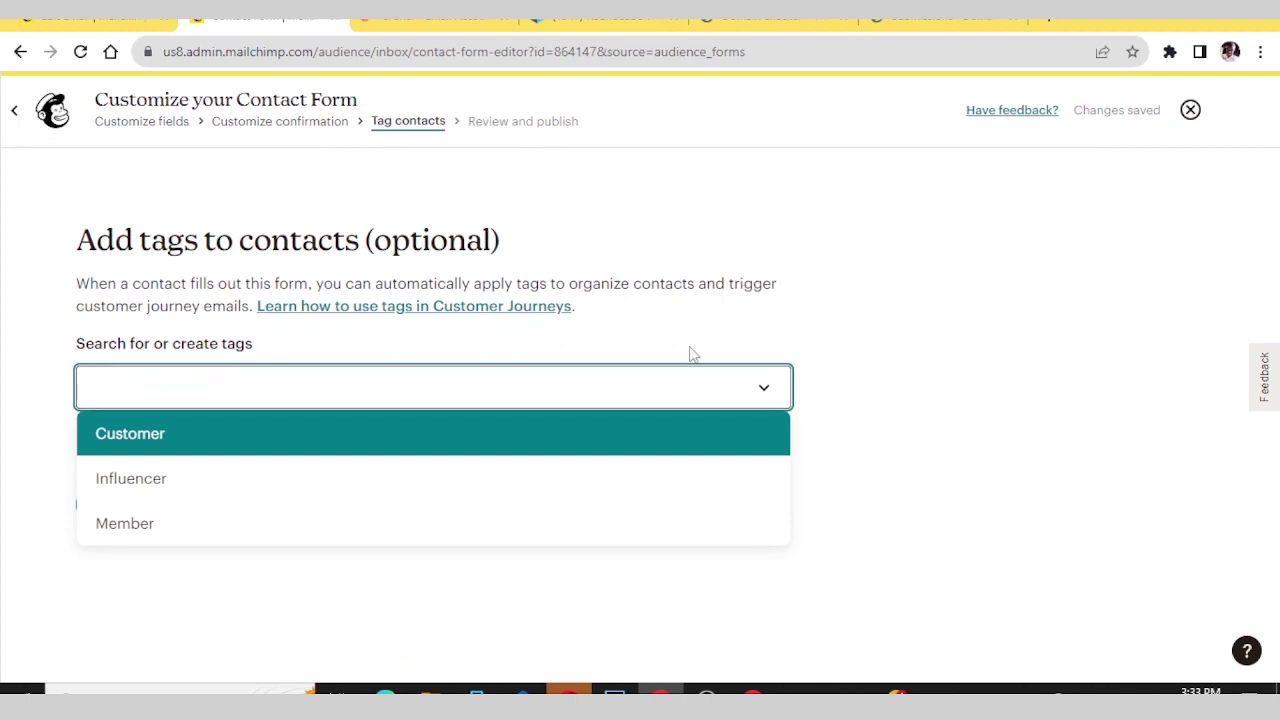
click(823, 350)
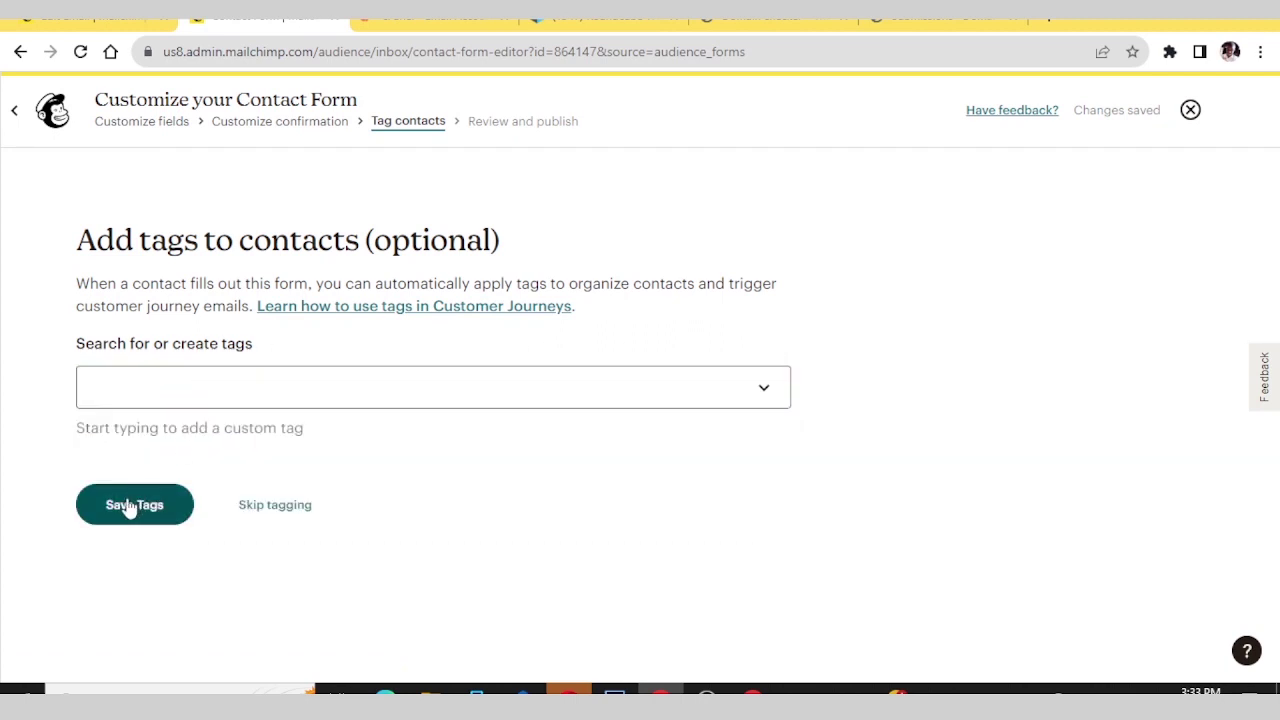
click(254, 512)
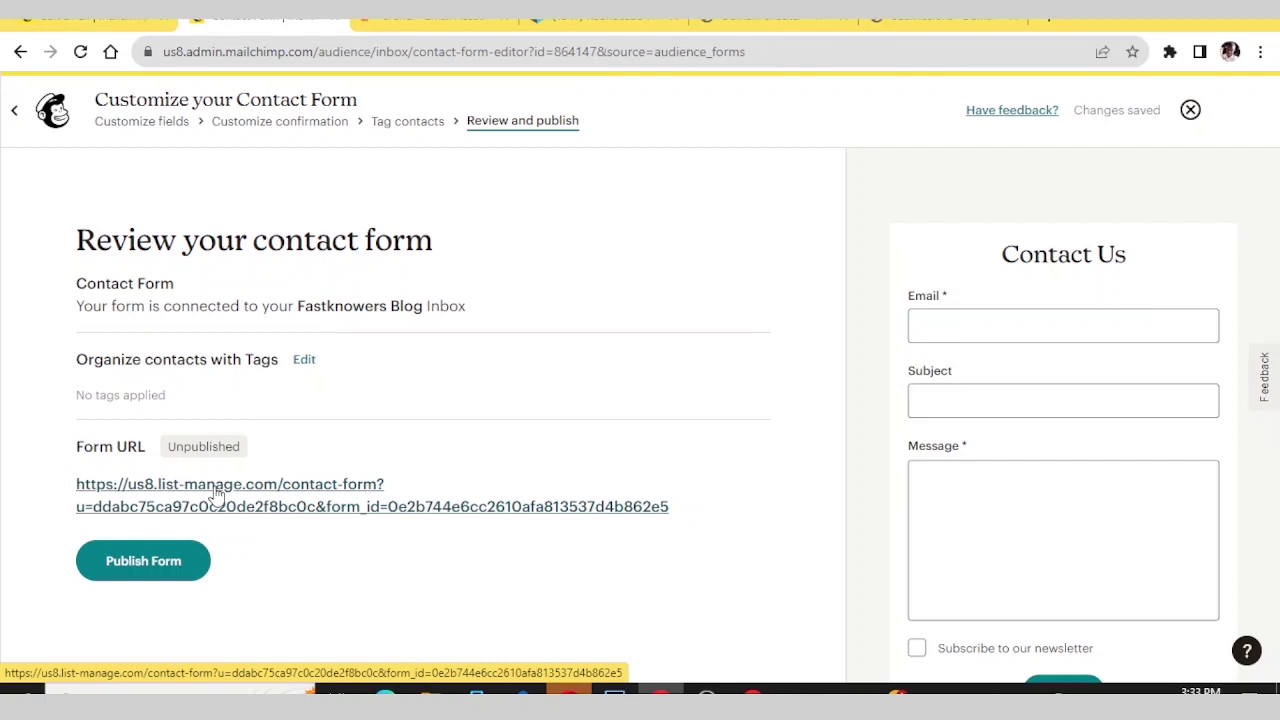
- Copy the contact form's URL and publish the form
mouse_move(1040, 410)
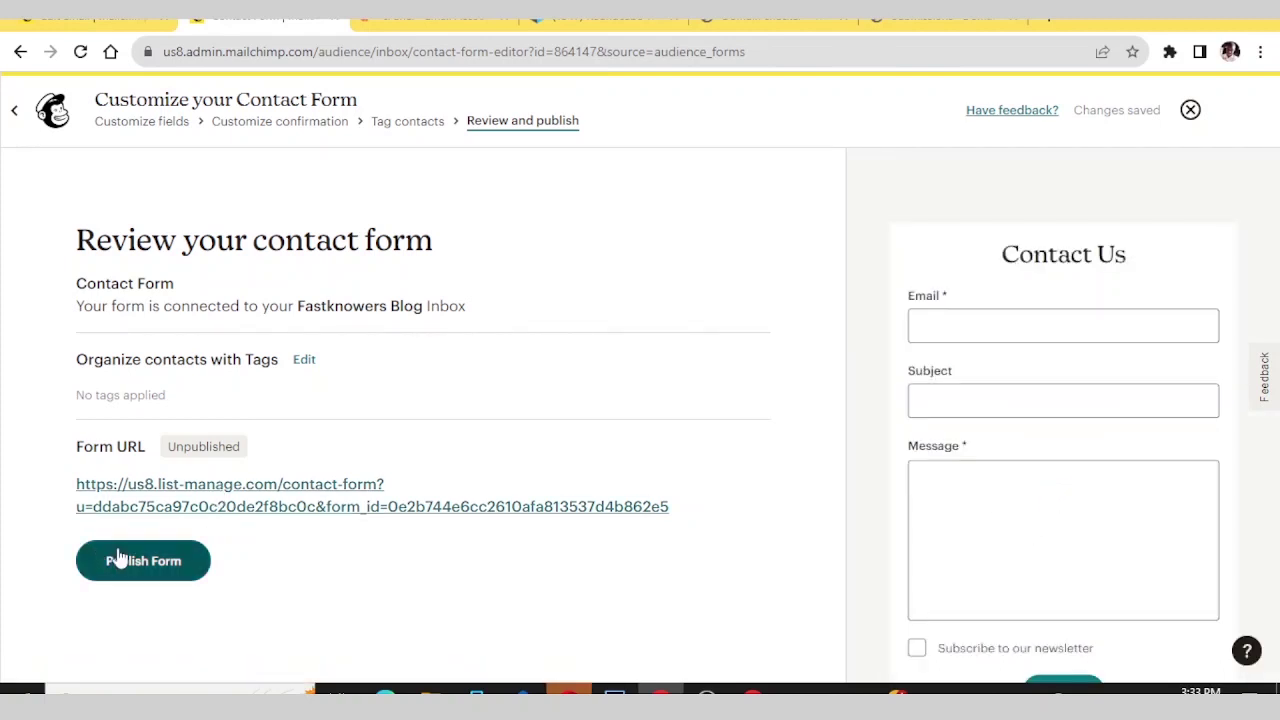
right_click(190, 497)
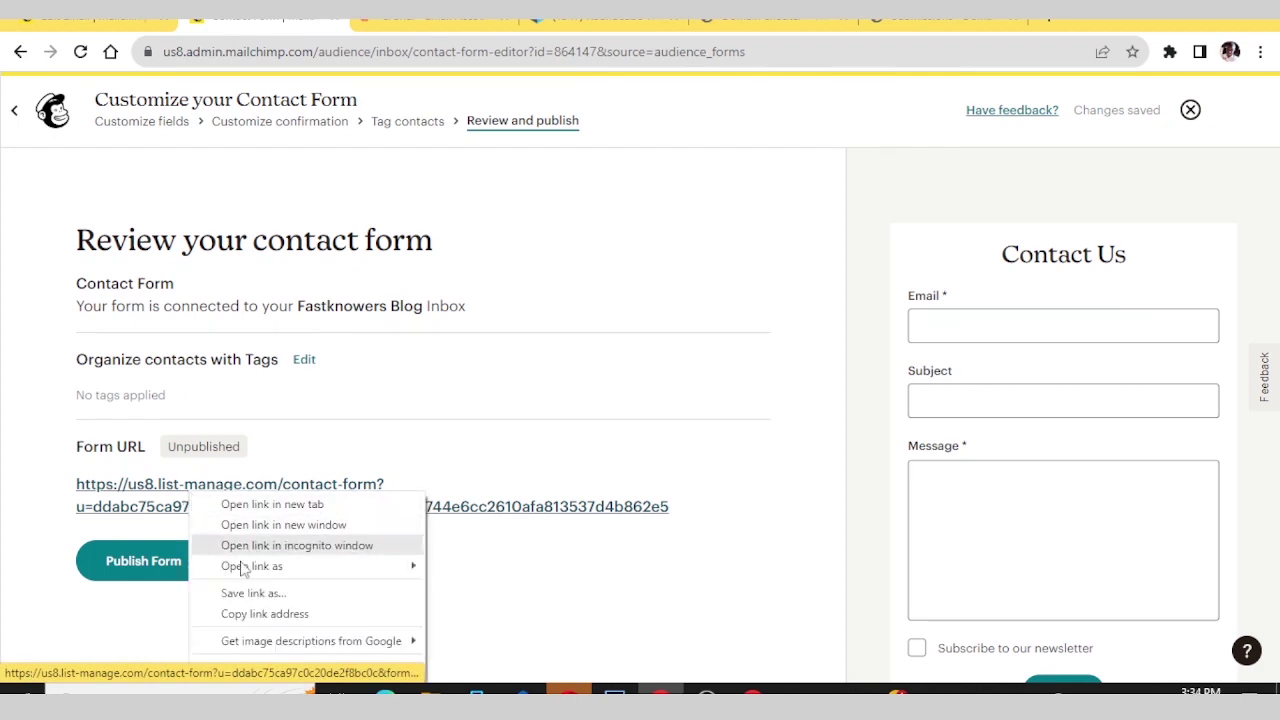
click(234, 611)
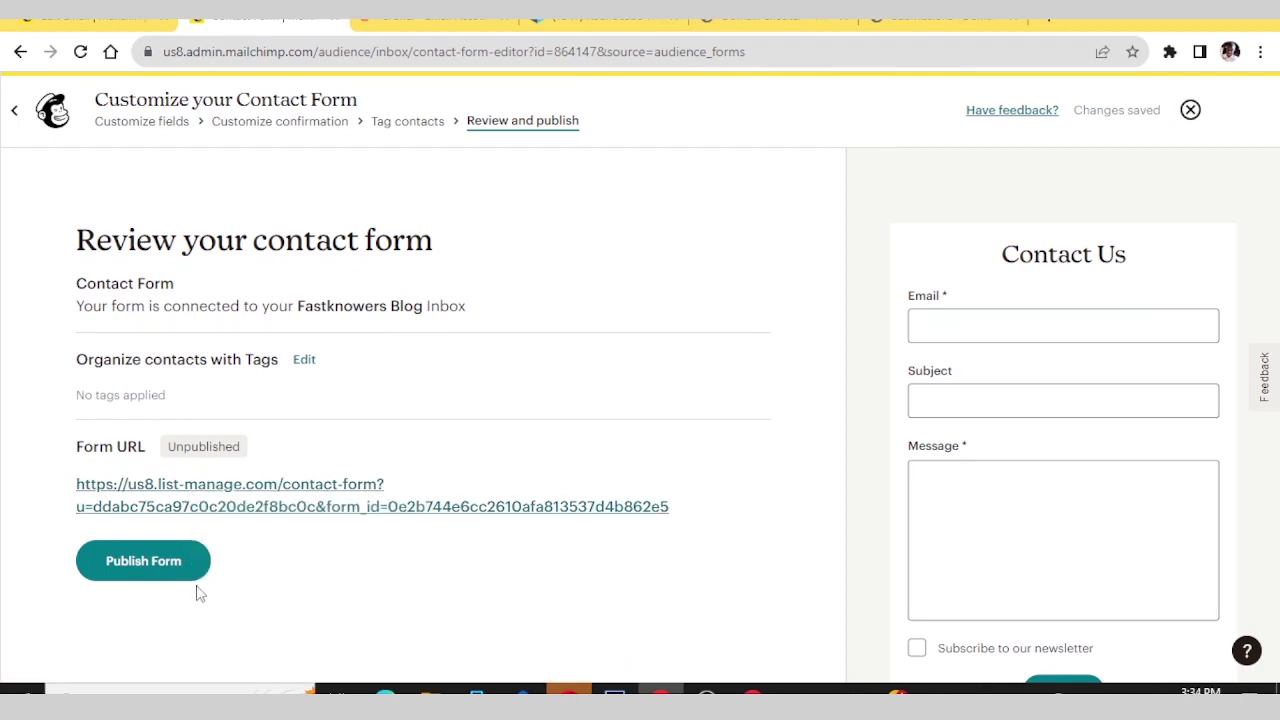
click(144, 560)
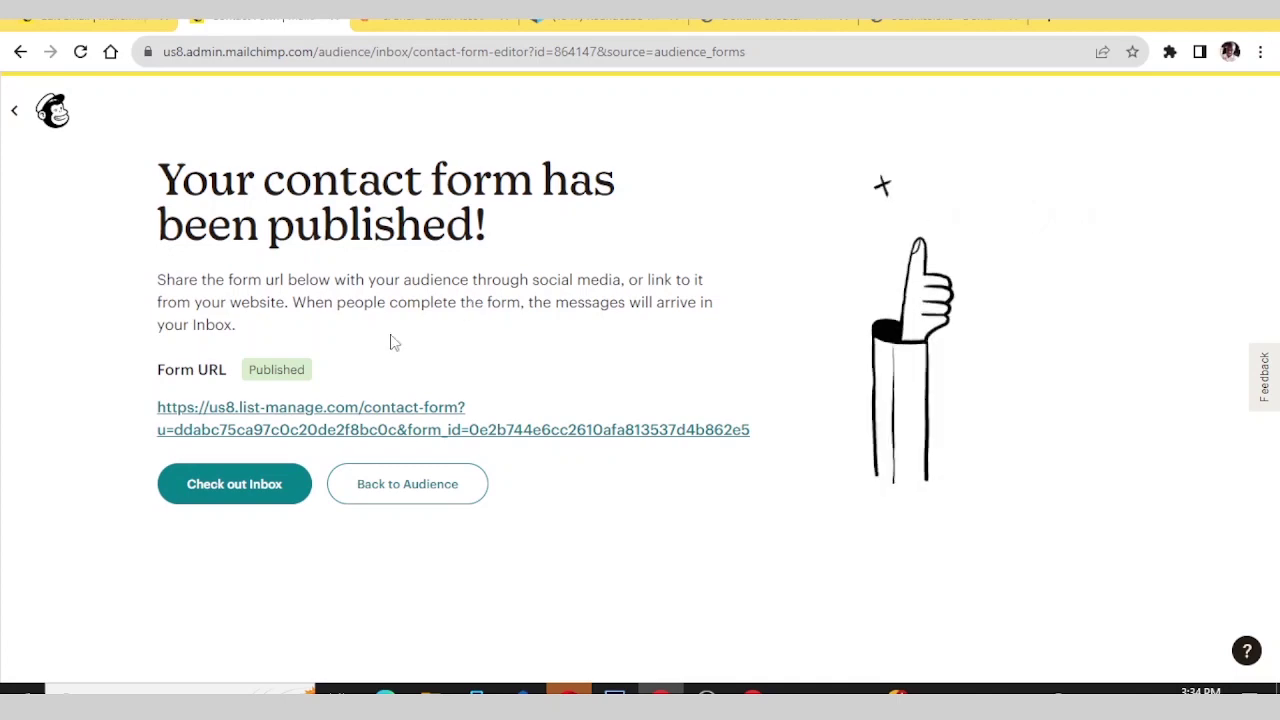
- Filter the Inbox to Contact Form messages (0 shown), then switch to WordPress Elementor Submissions
click(240, 483)
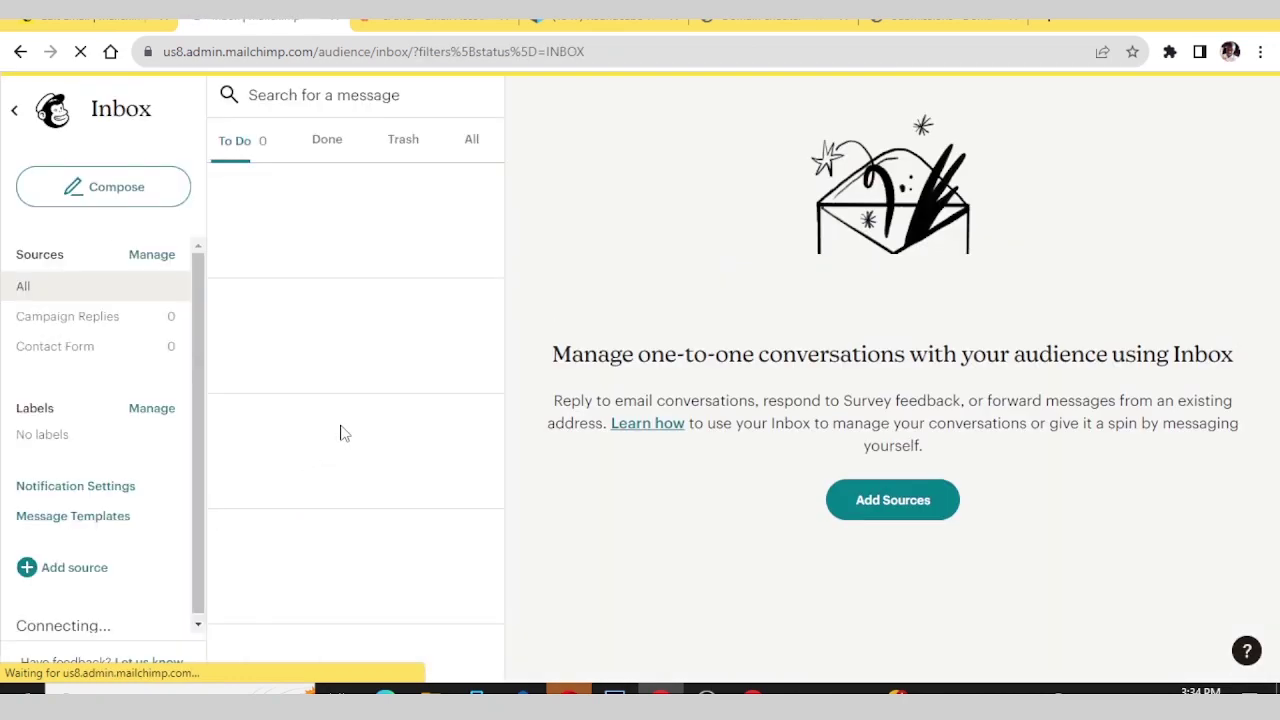
click(57, 357)
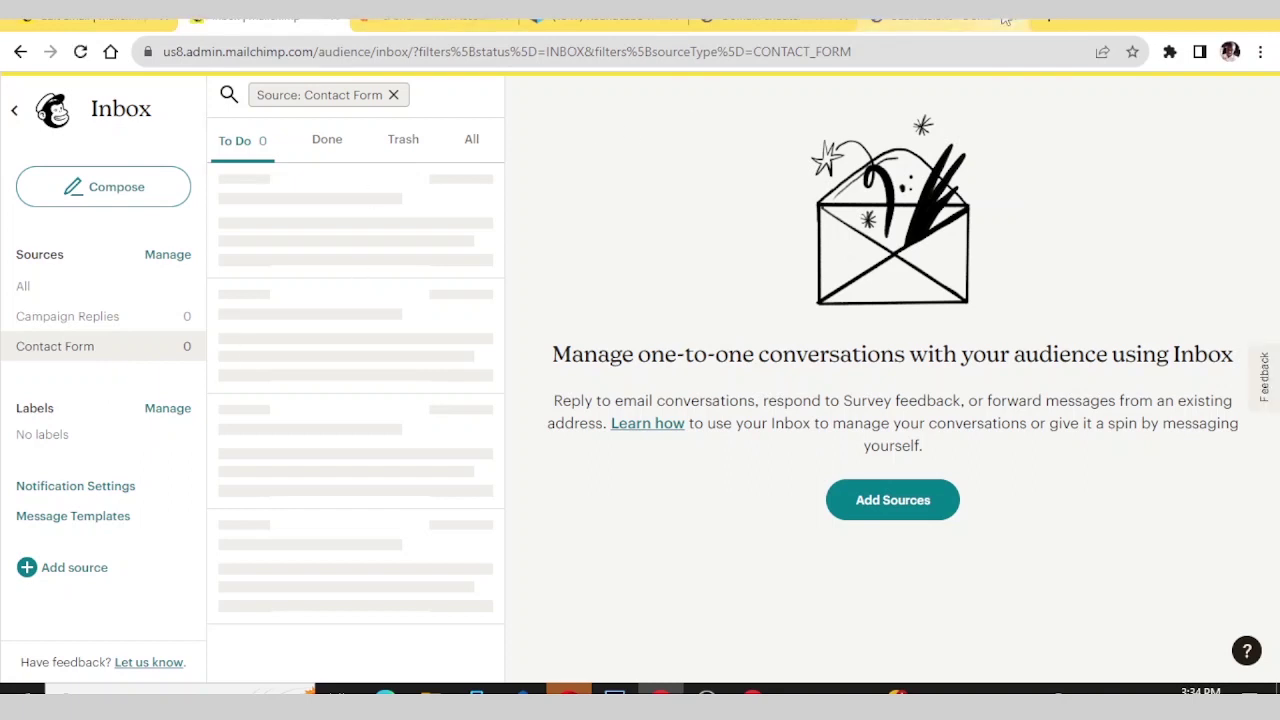
click(945, 17)
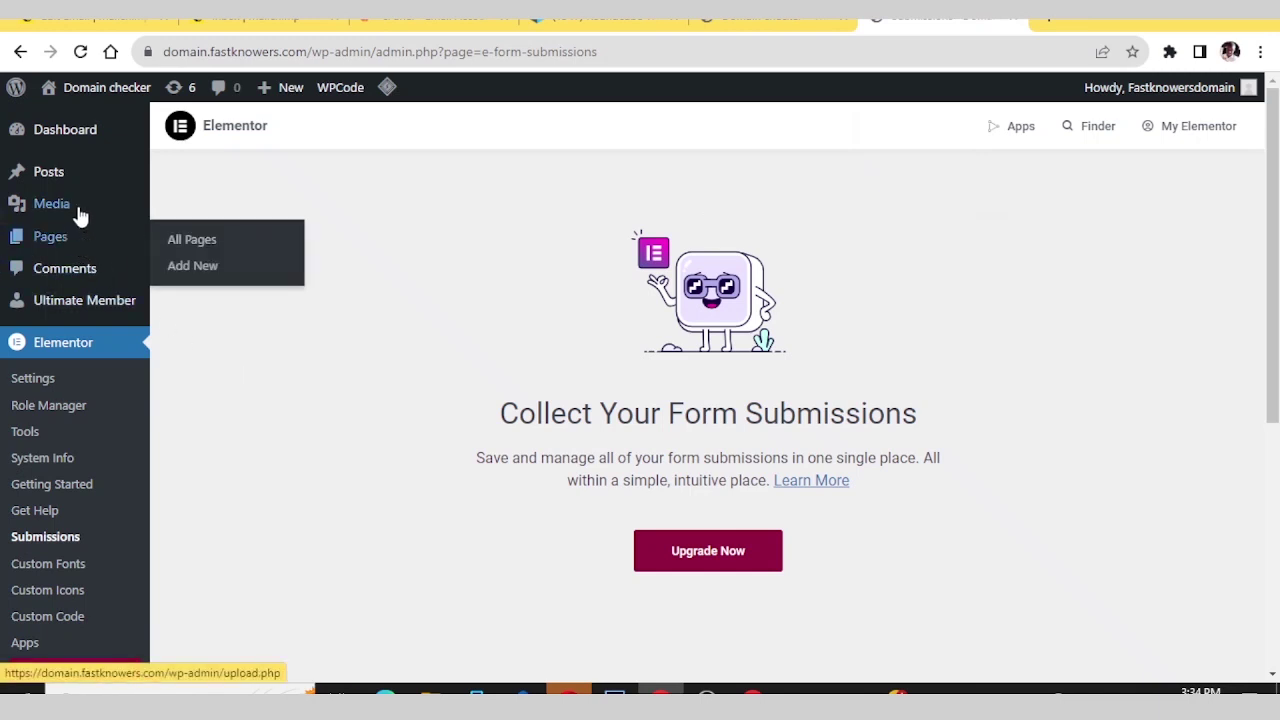
- Start a new untitled WordPress page from the + New admin-bar menu
mouse_move(272, 88)
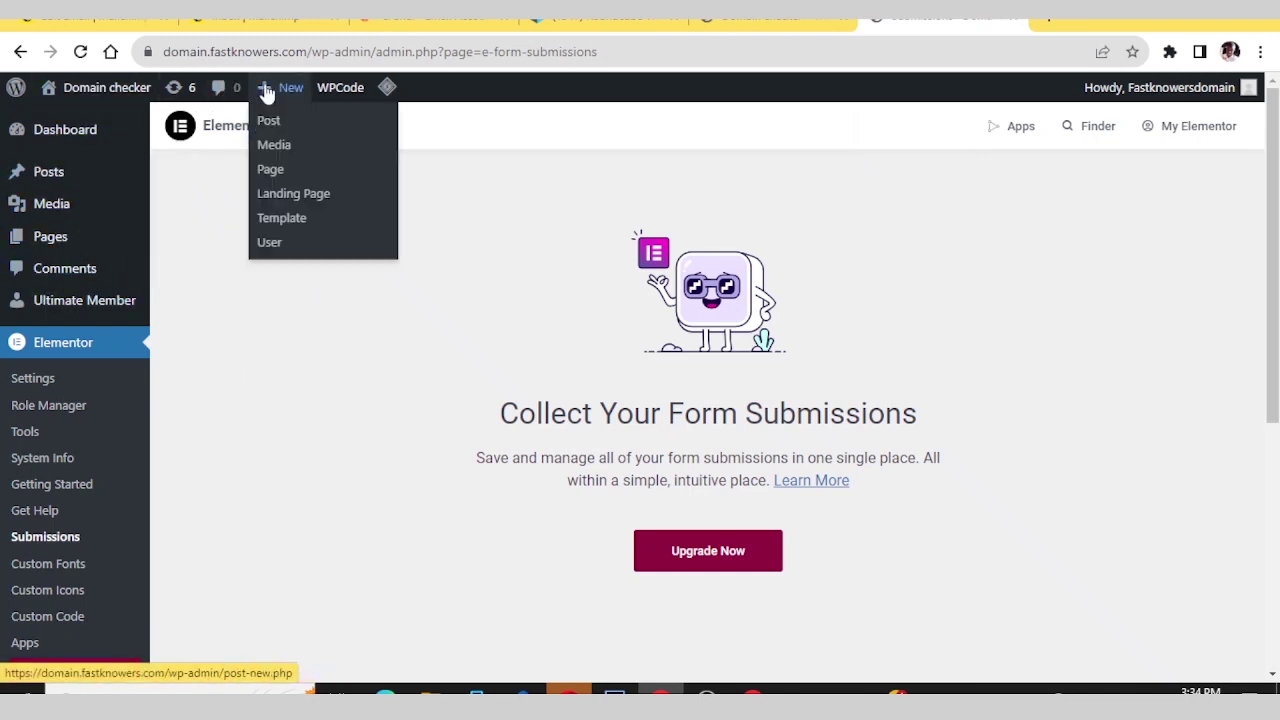
click(272, 169)
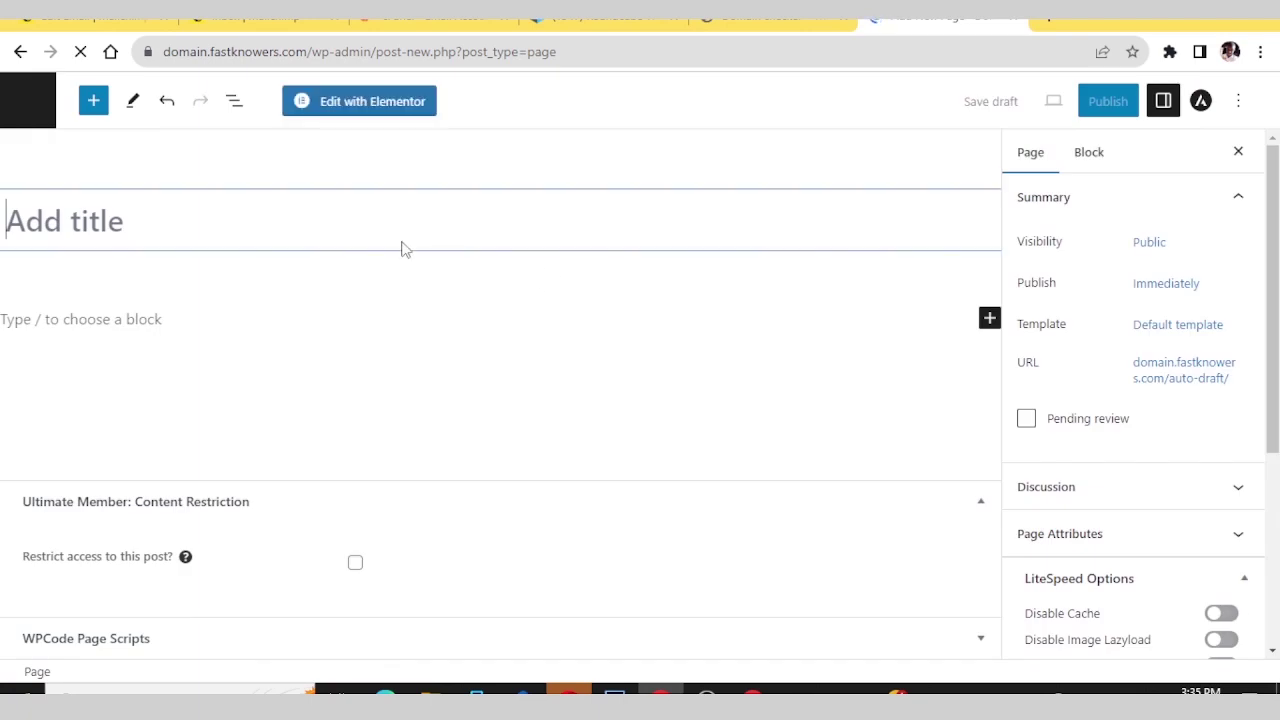
- Title the page 'Contact us' and save it as a draft
text(C)
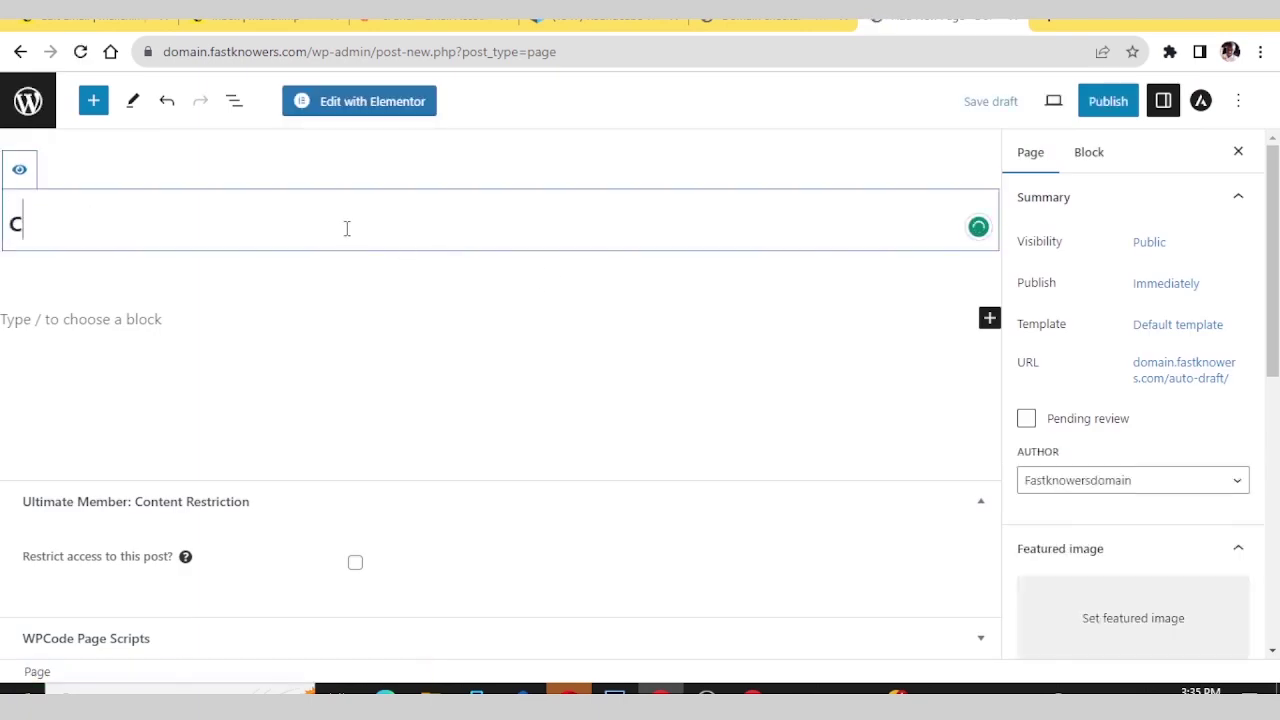
key(BackSpace)
key(Caps_Lock)
text(c)
key(Caps_Lock)
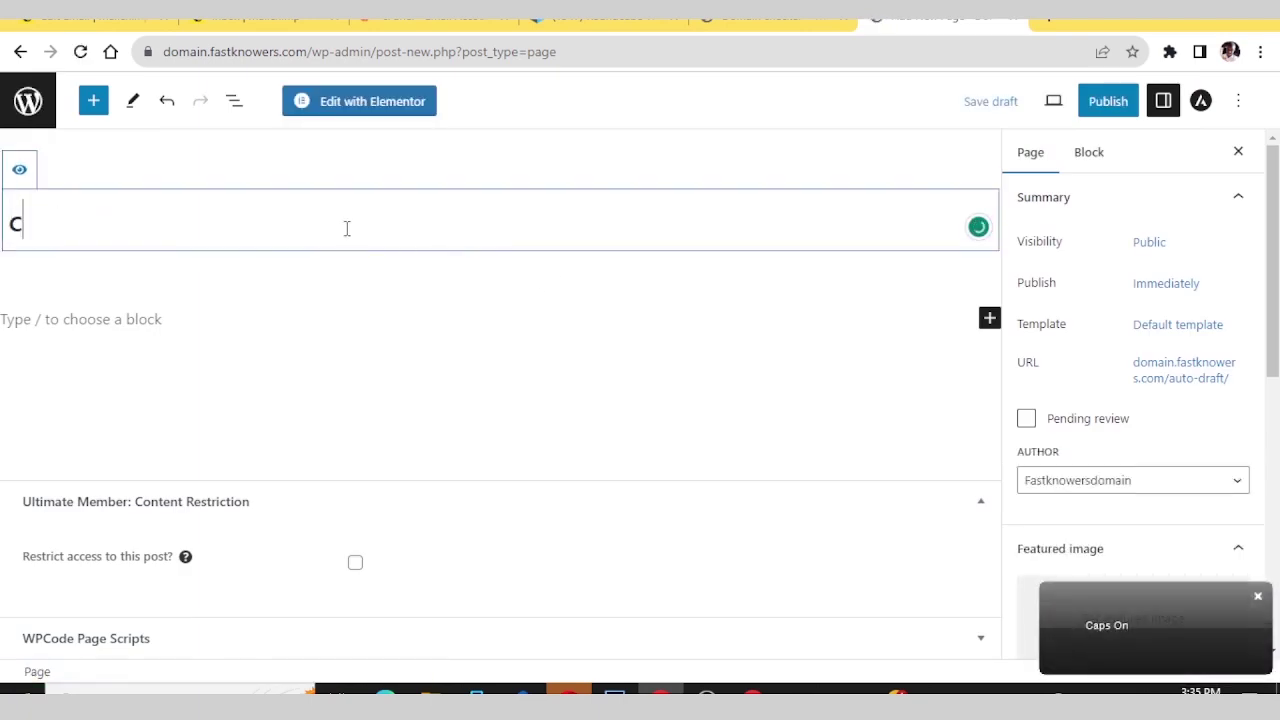
text(ON)
key(BackSpace)
key(BackSpace)
key(BackSpace)
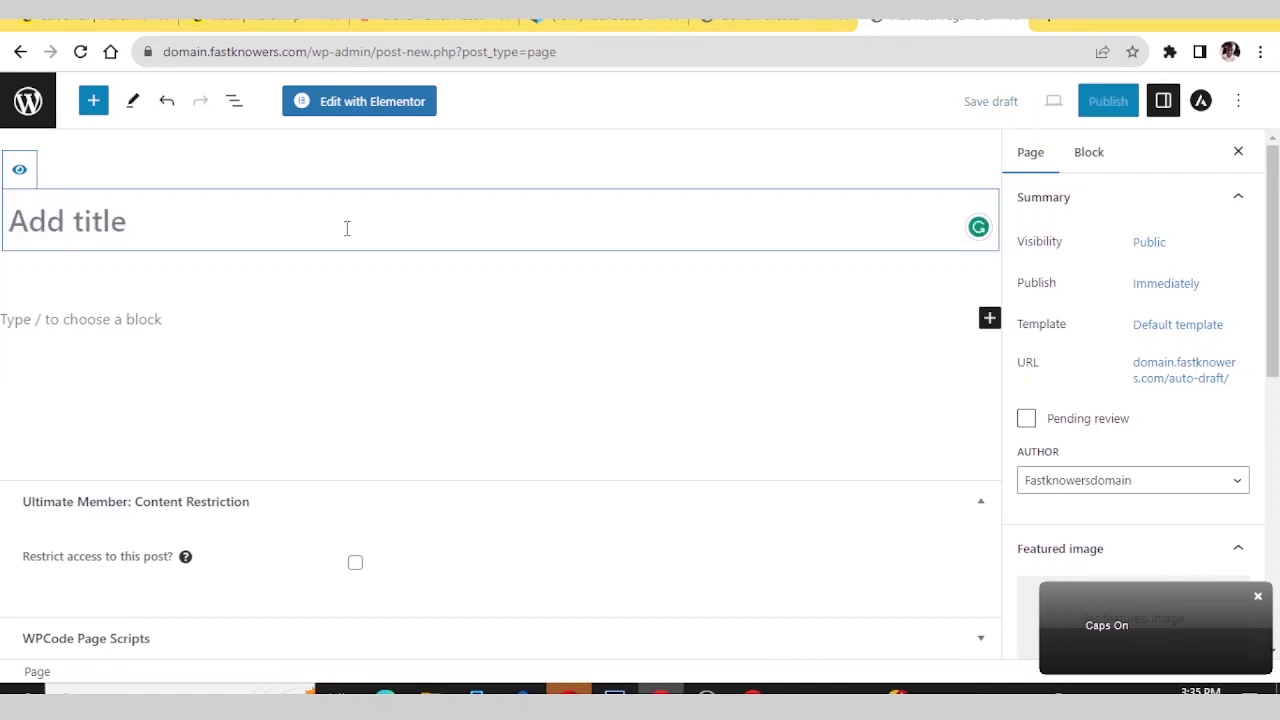
text(Contact us)
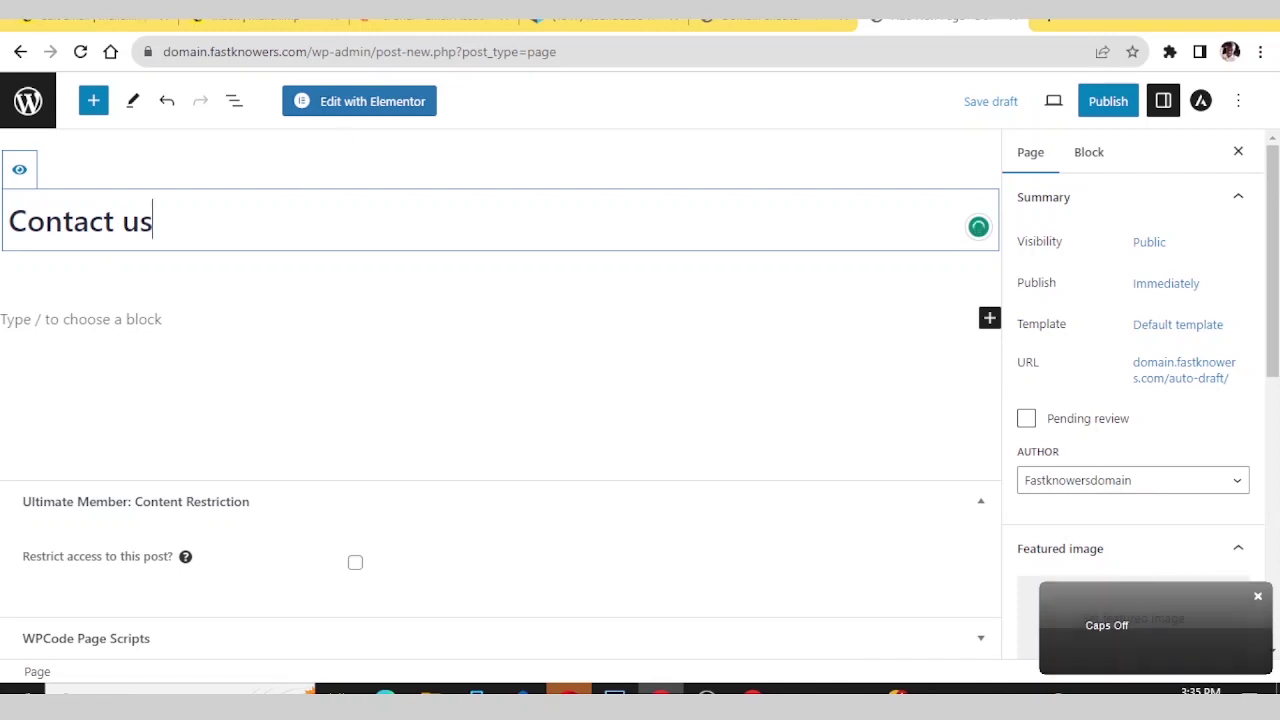
click(975, 102)
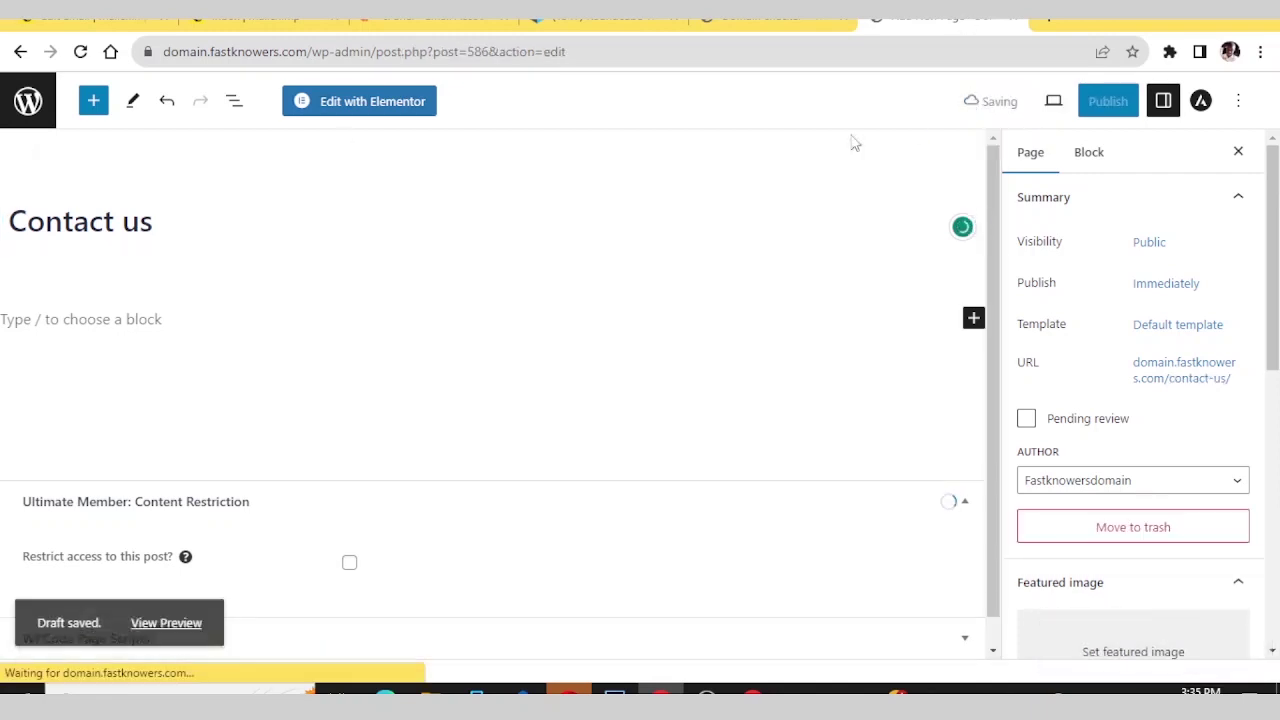
- Begin the first paragraph with 'Contact us now. Click'
click(145, 322)
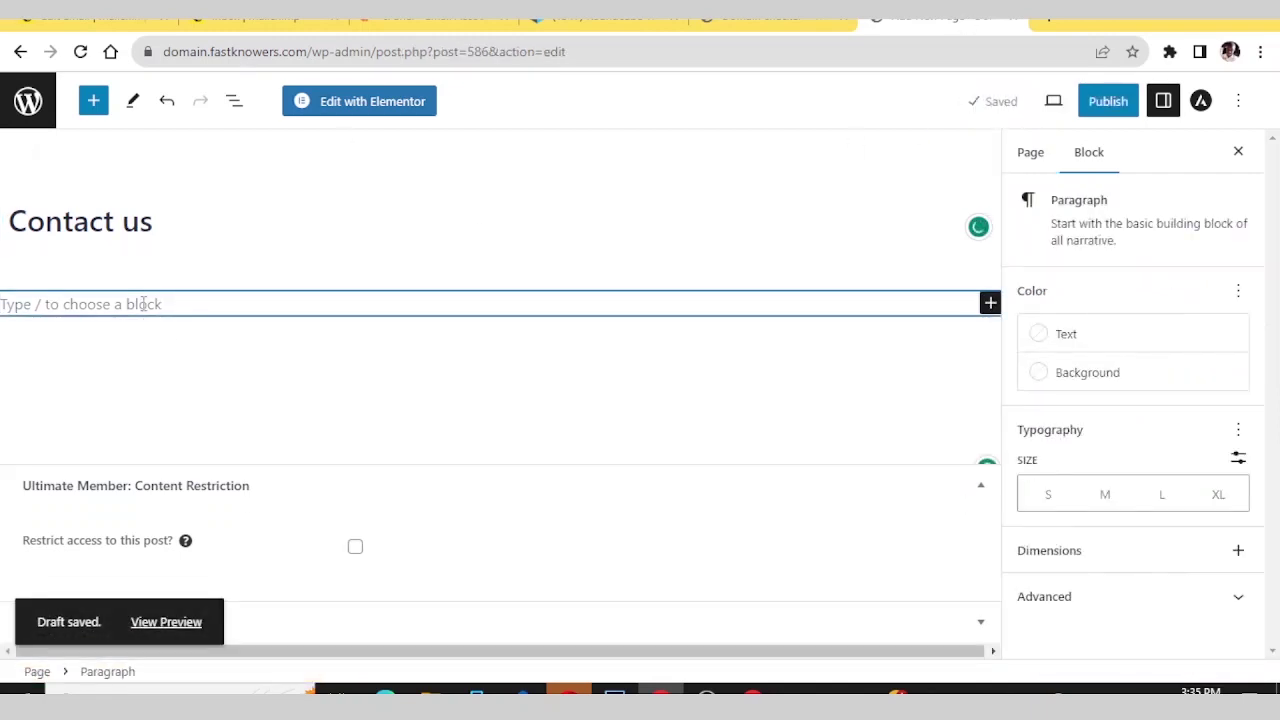
text(C)
key(Caps_Lock)
text(o)
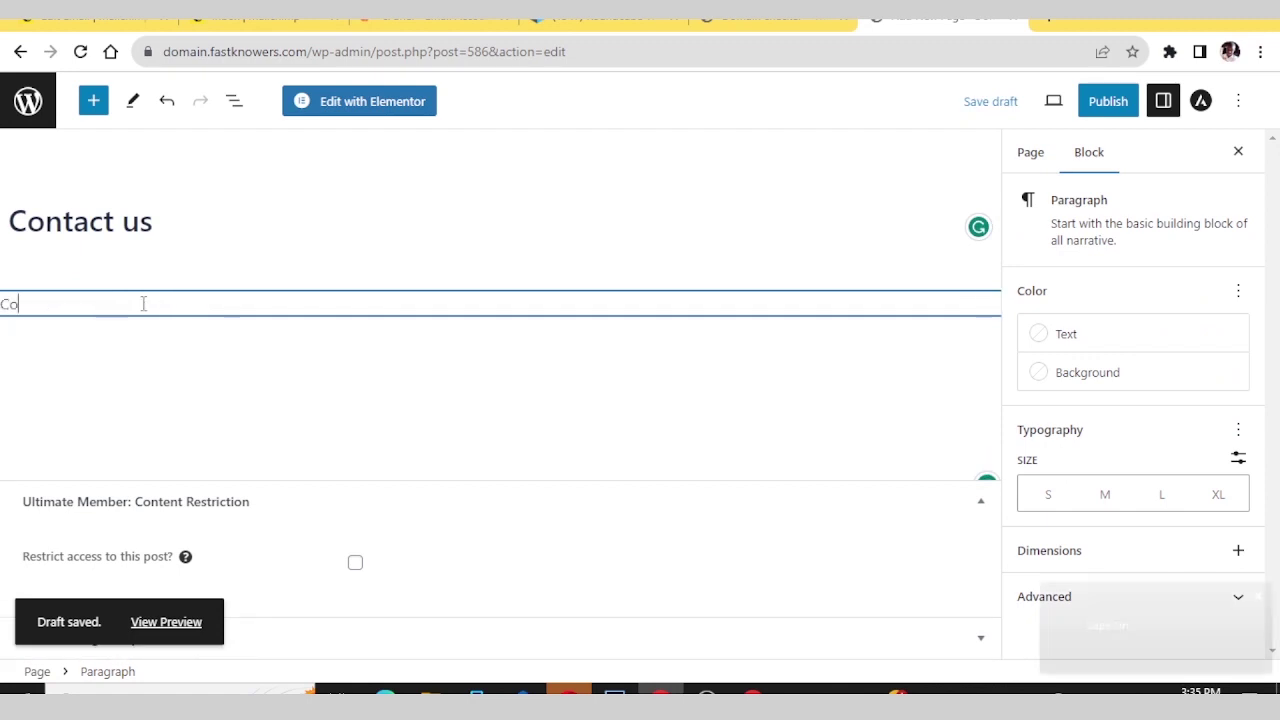
text(ntact )
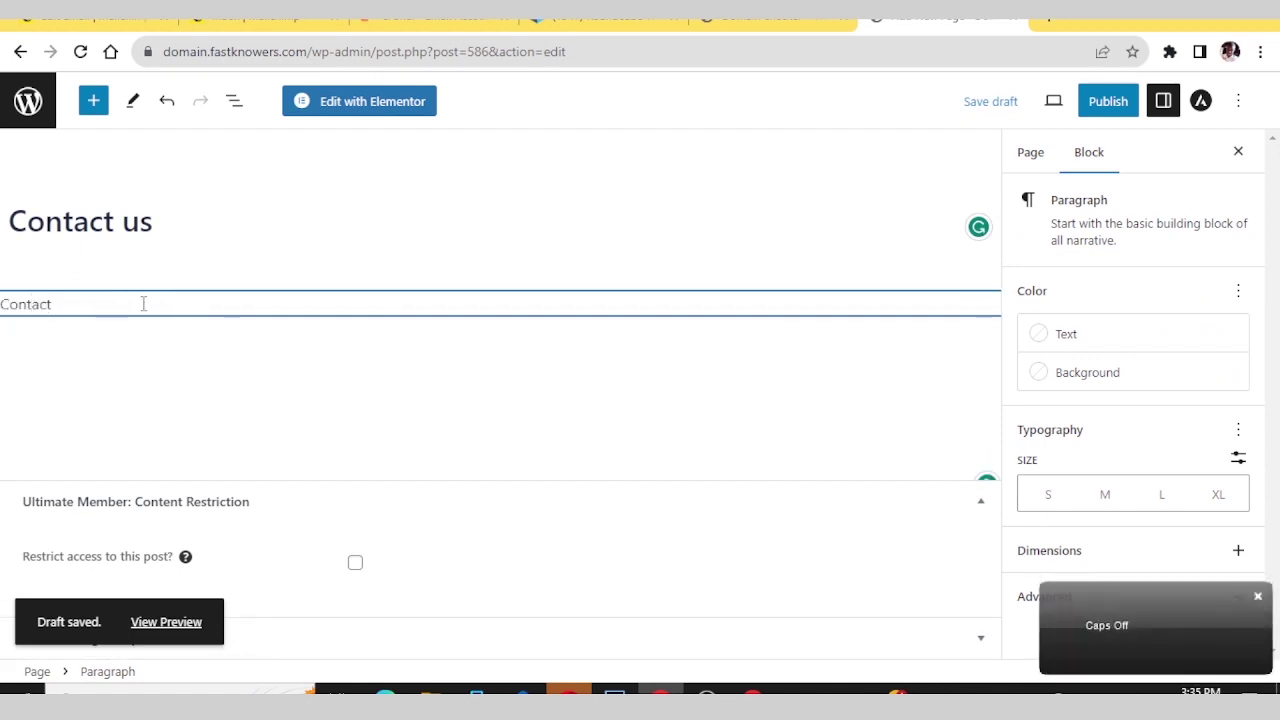
text(us now.)
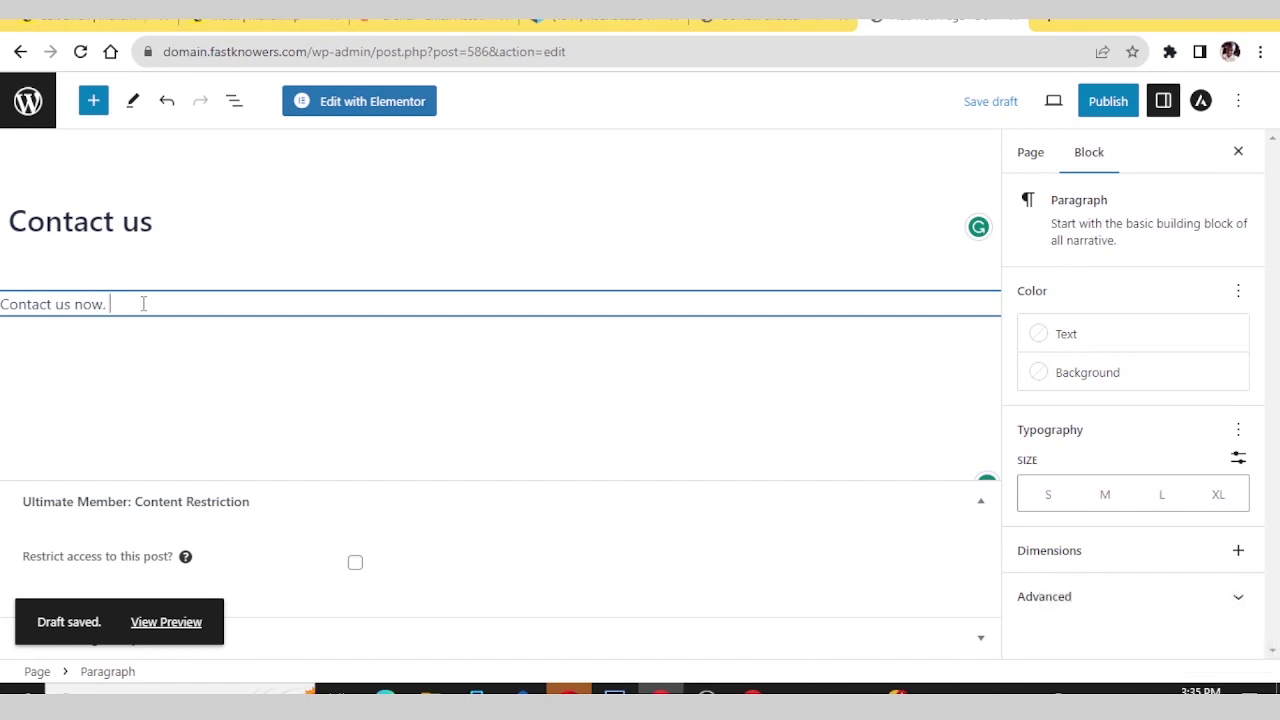
text( C)
key(Caps_Lock)
text(lick here)
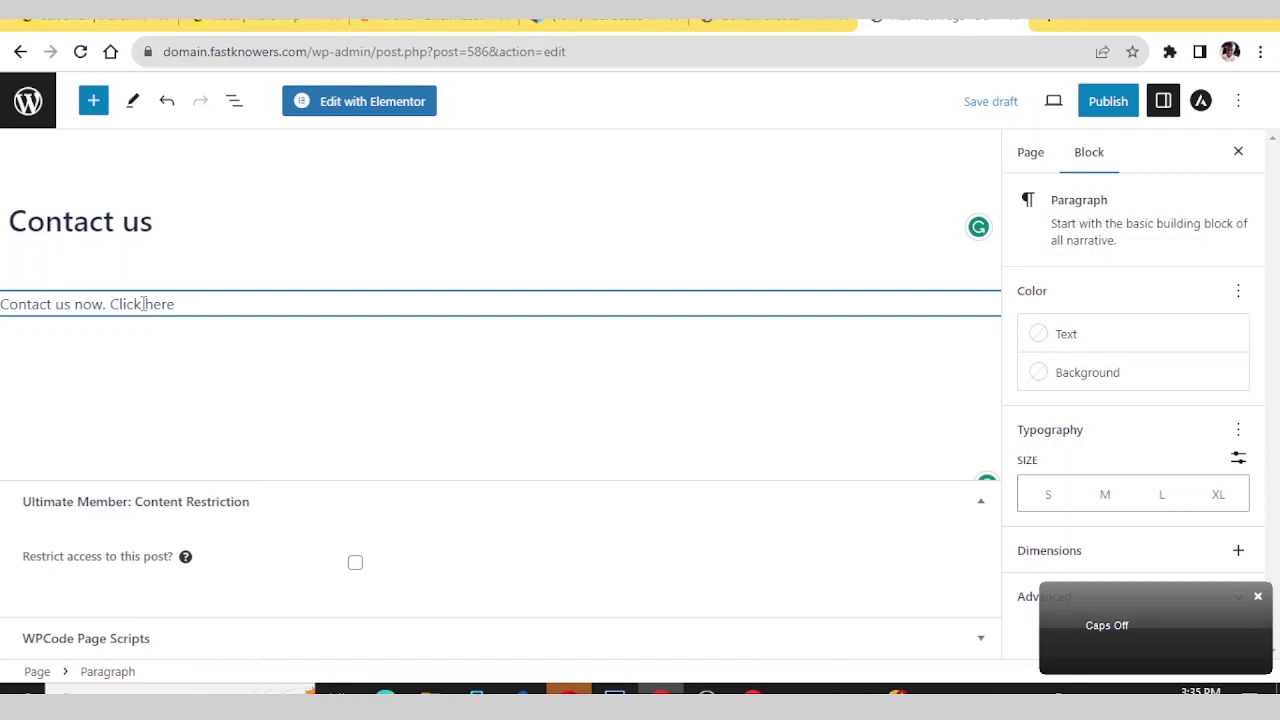
- Link the word 'here' to the copied Mailchimp contact form URL
double_click(160, 304)
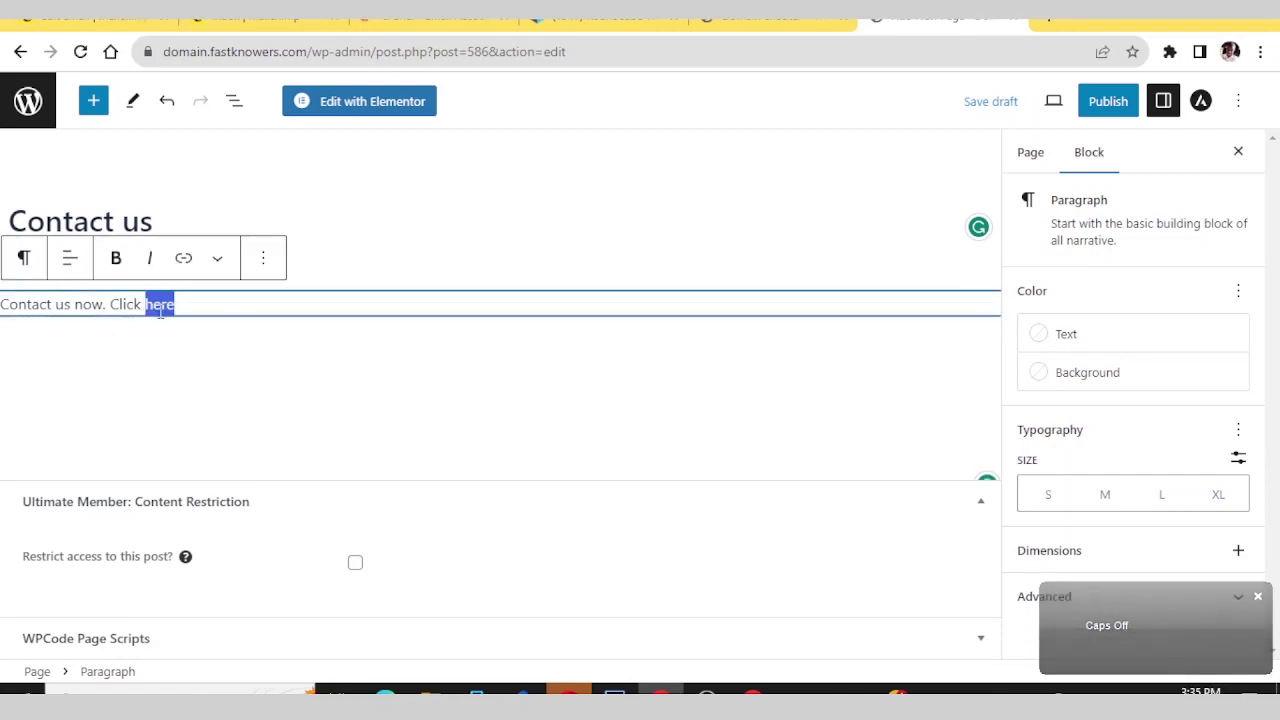
click(184, 261)
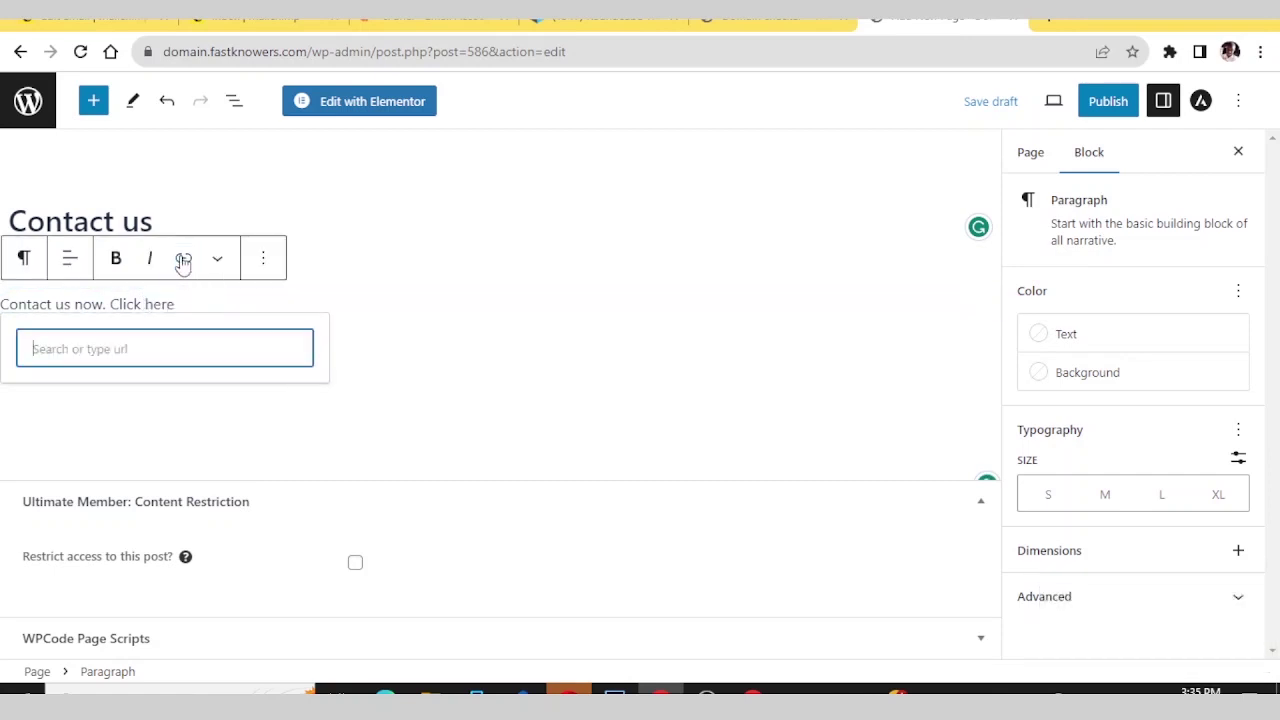
key(ctrl+v)
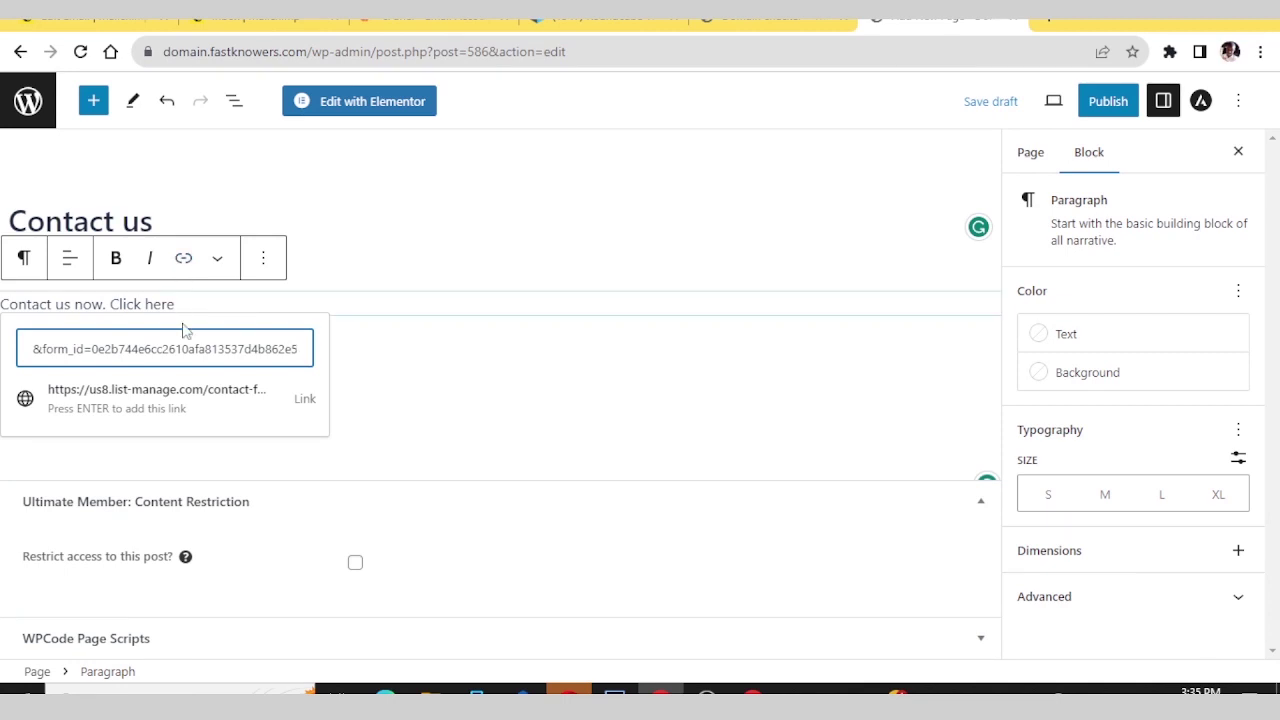
click(166, 389)
- Test the 'here' link in a new tab, then save the draft and preview it
click(150, 304)
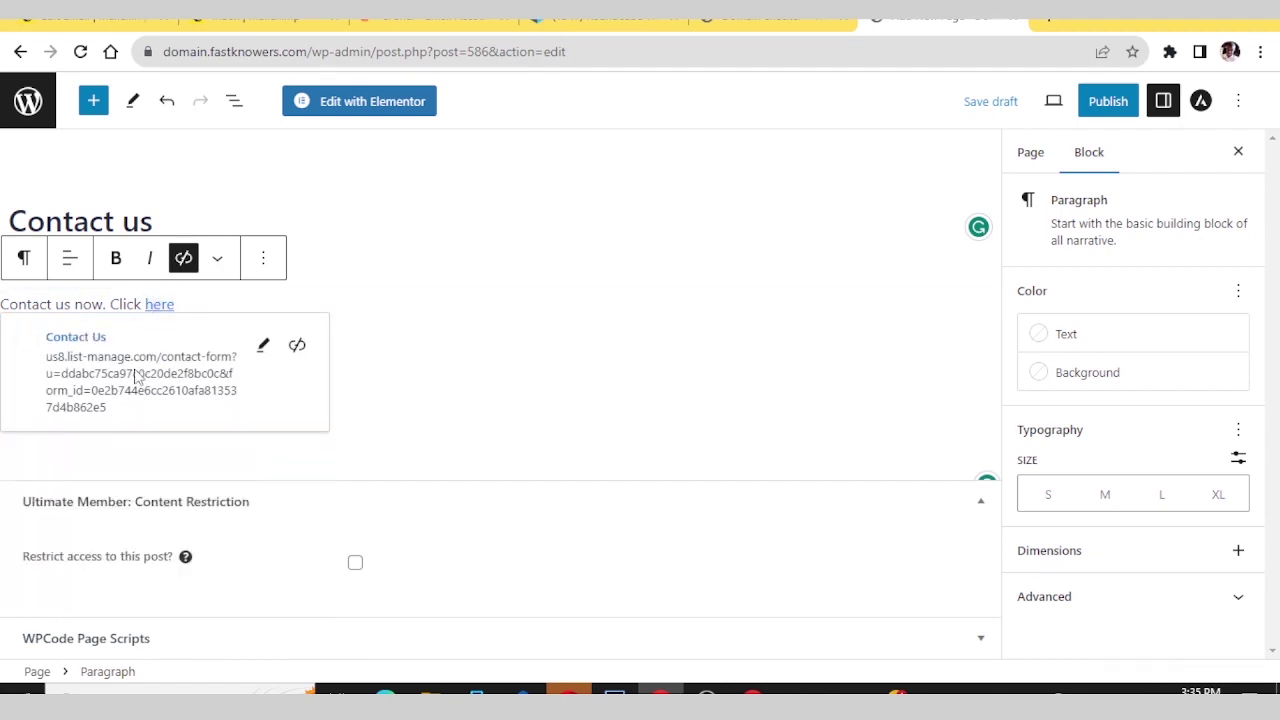
click(60, 340)
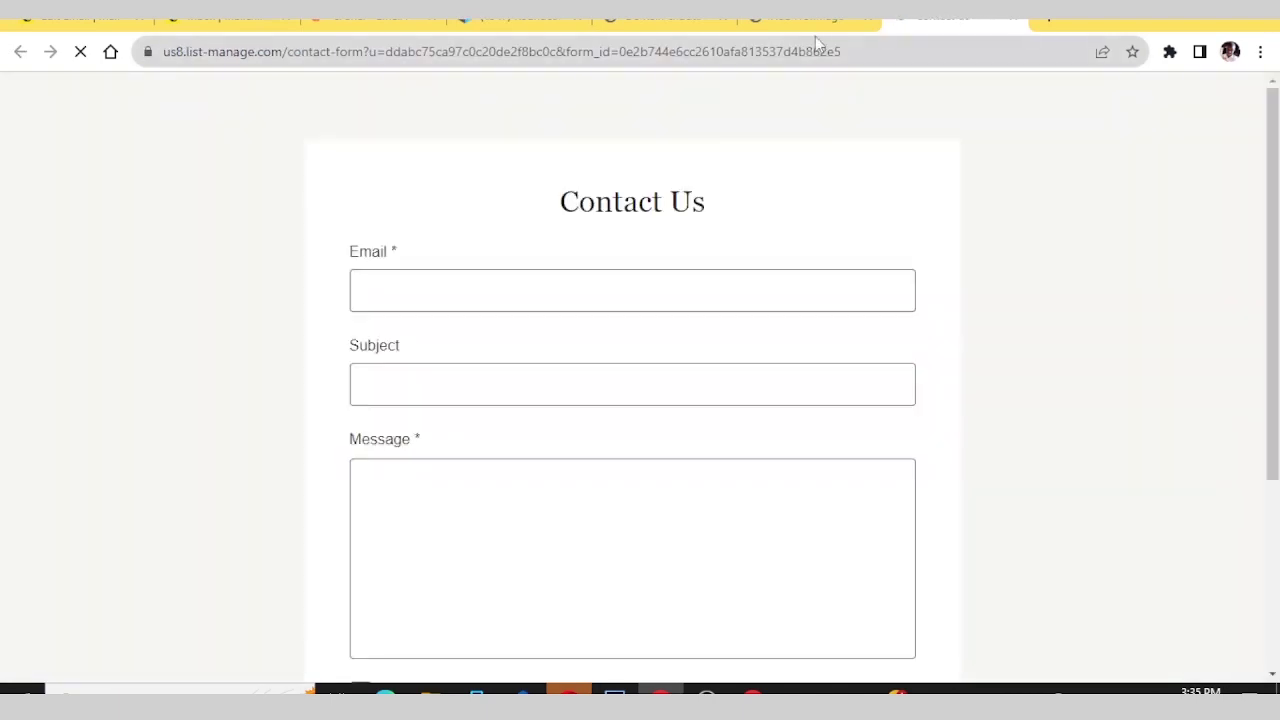
scroll(700, 150, down, 3)
scroll(705, 150, up, 3)
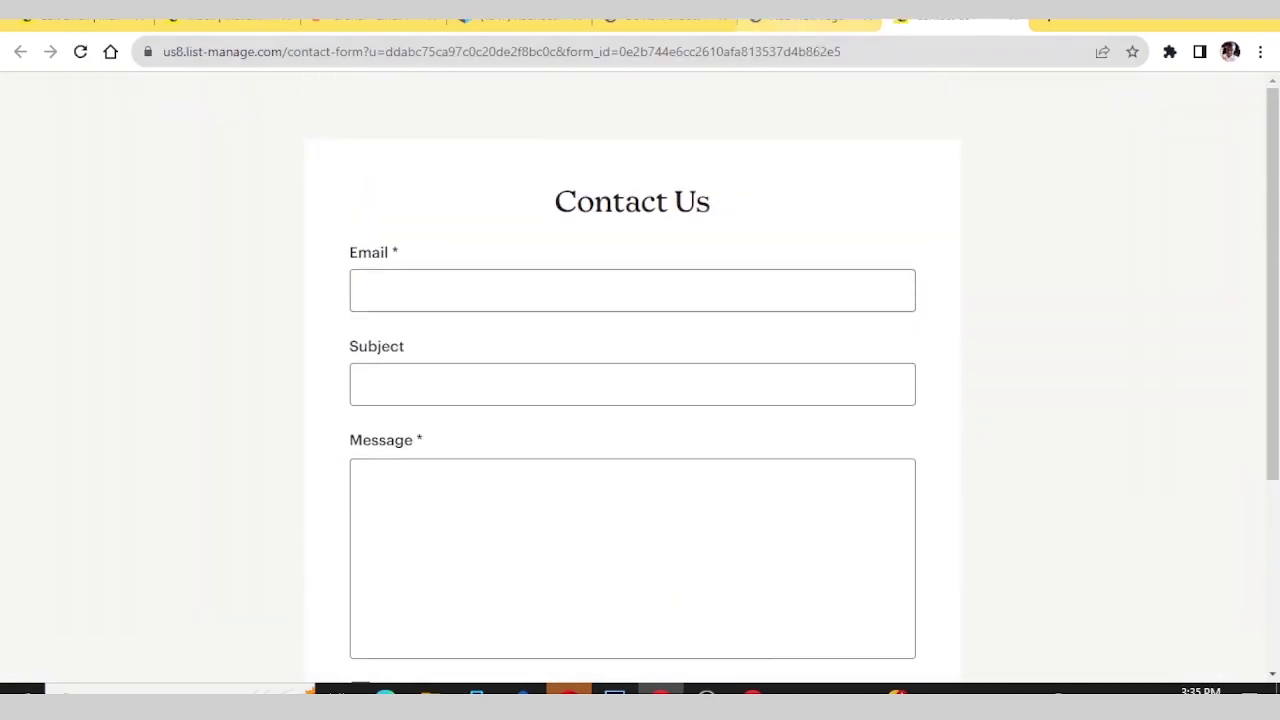
key(ctrl+shift+Tab)
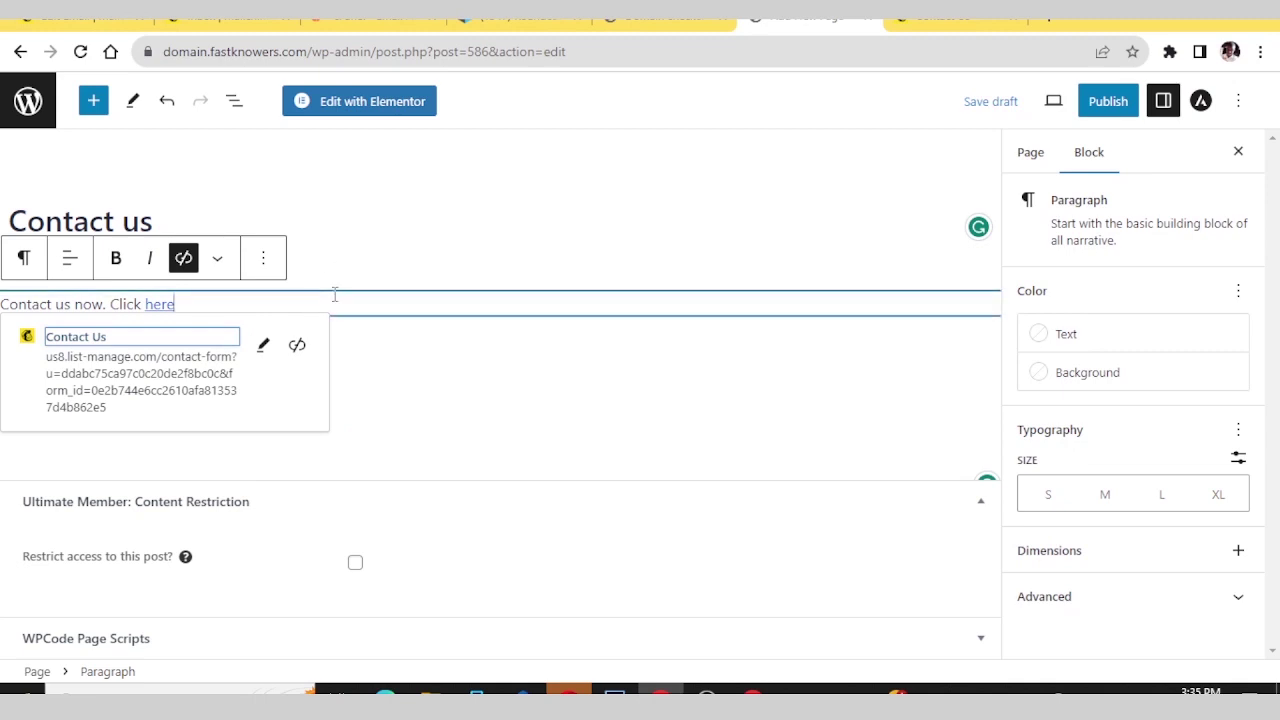
click(420, 304)
click(985, 102)
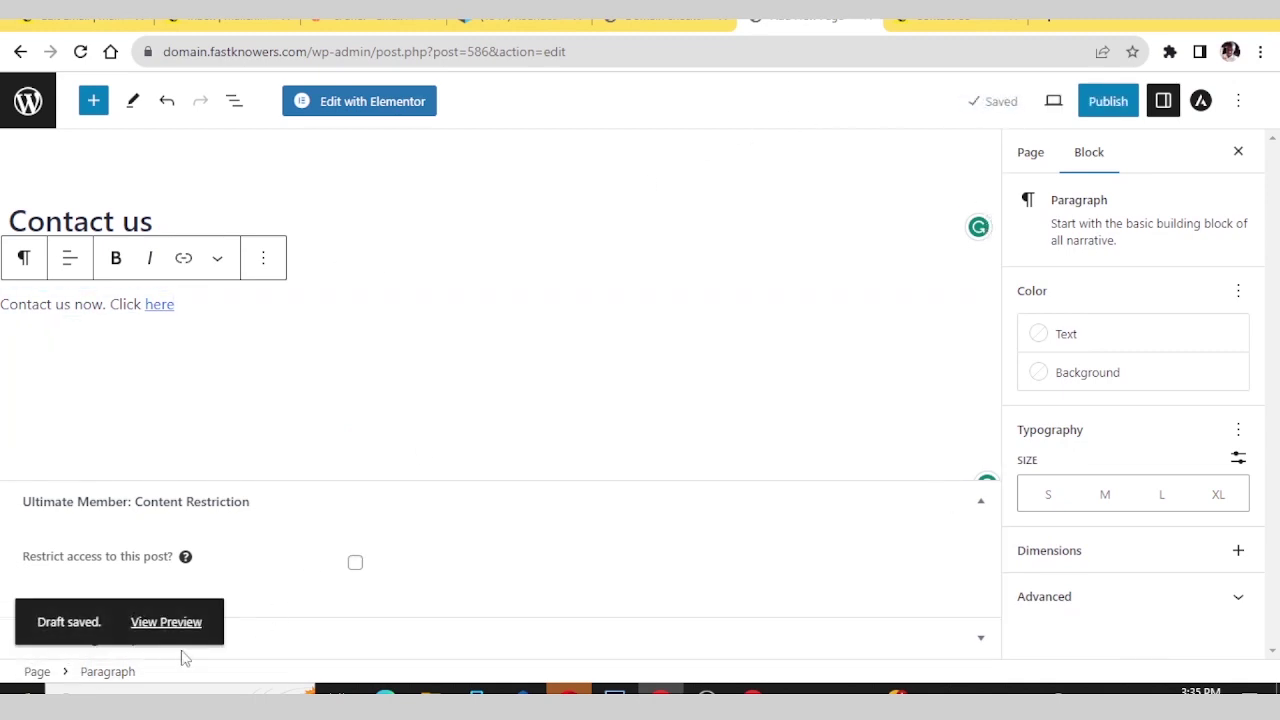
click(172, 624)
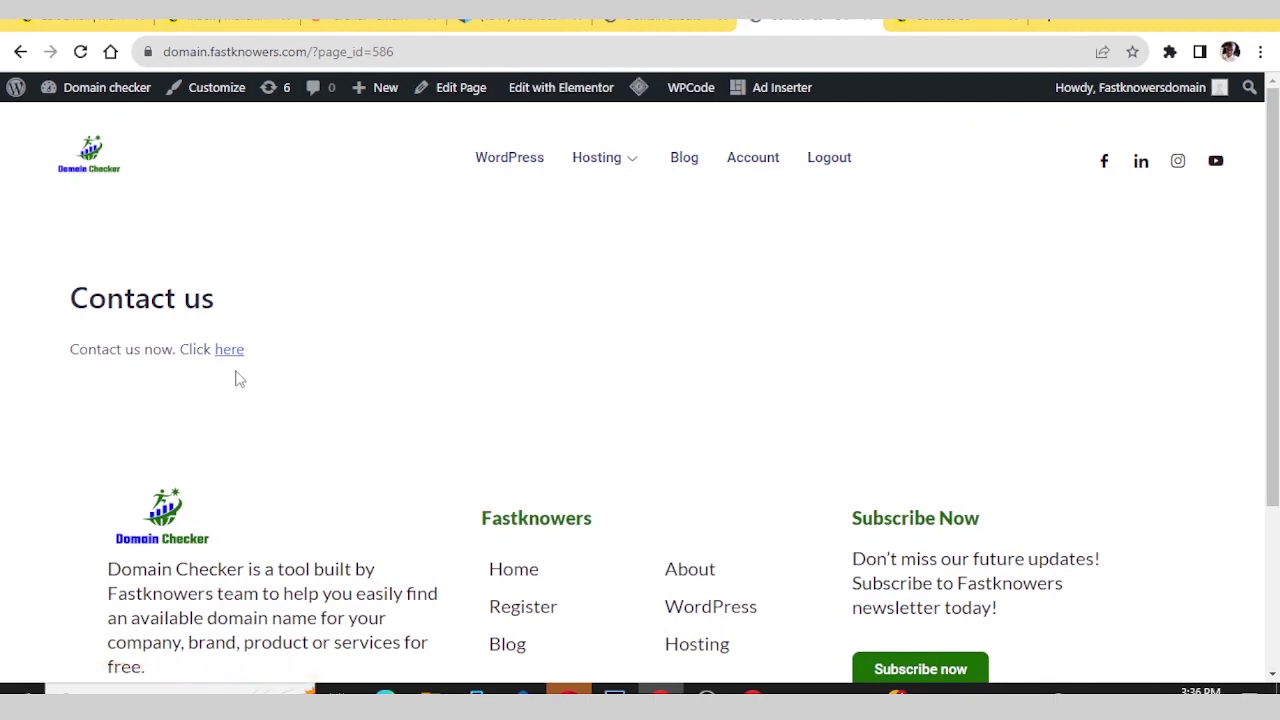
- Close the extra tab and follow the preview's 'here' link to the Mailchimp Contact Us form
click(1015, 20)
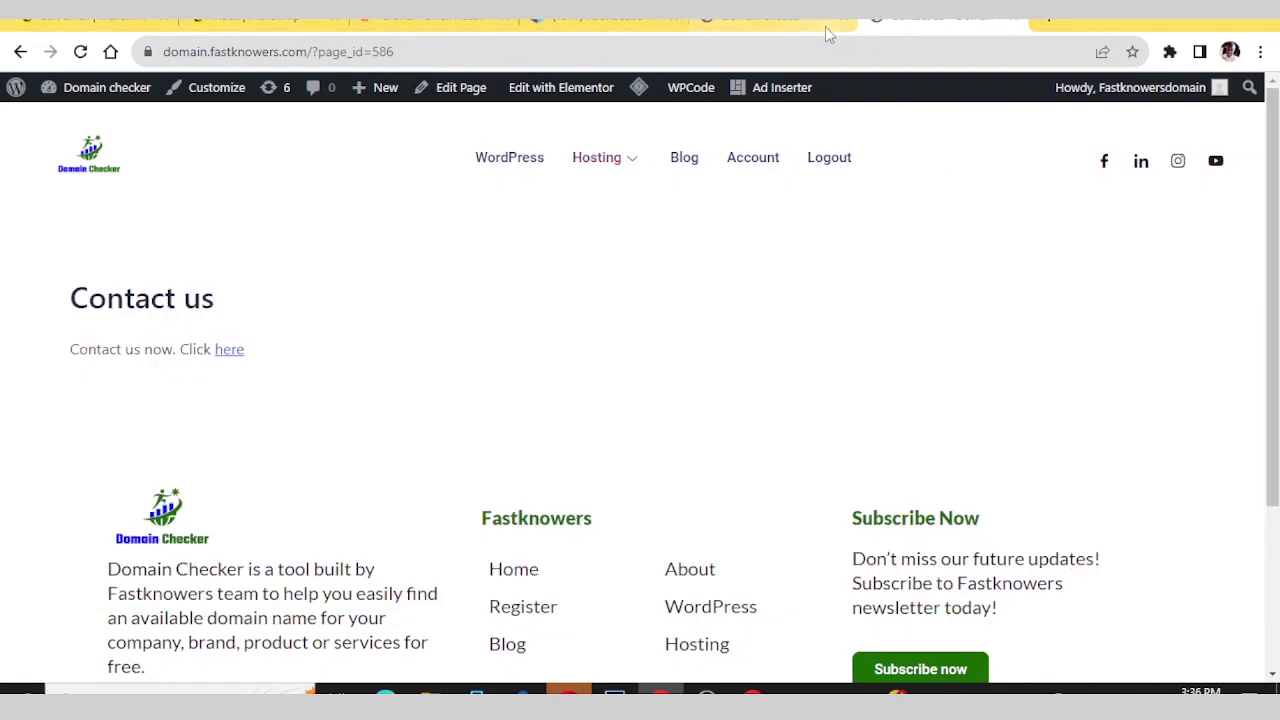
click(229, 352)
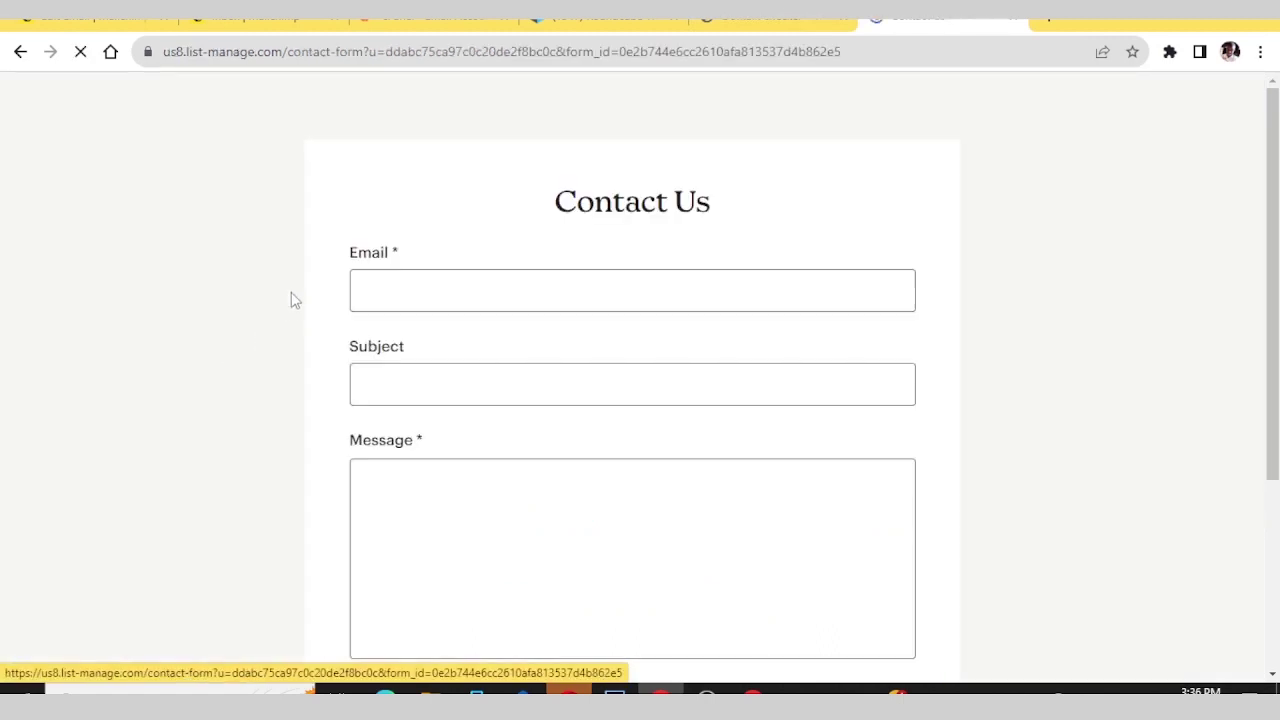
scroll(290, 300, down, 3)
- Fill in the sender's email address and the subject 'I want to contact' on the contact form
scroll(290, 300, up, 3)
click(376, 290)
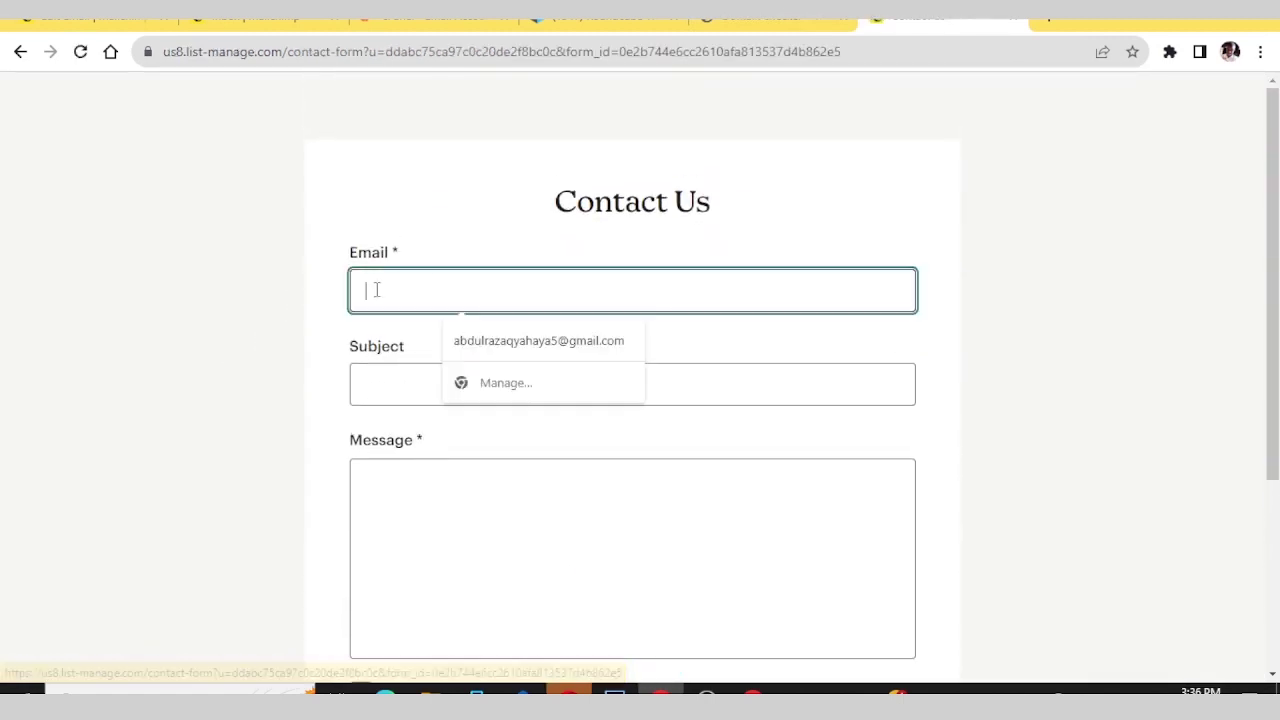
click(476, 340)
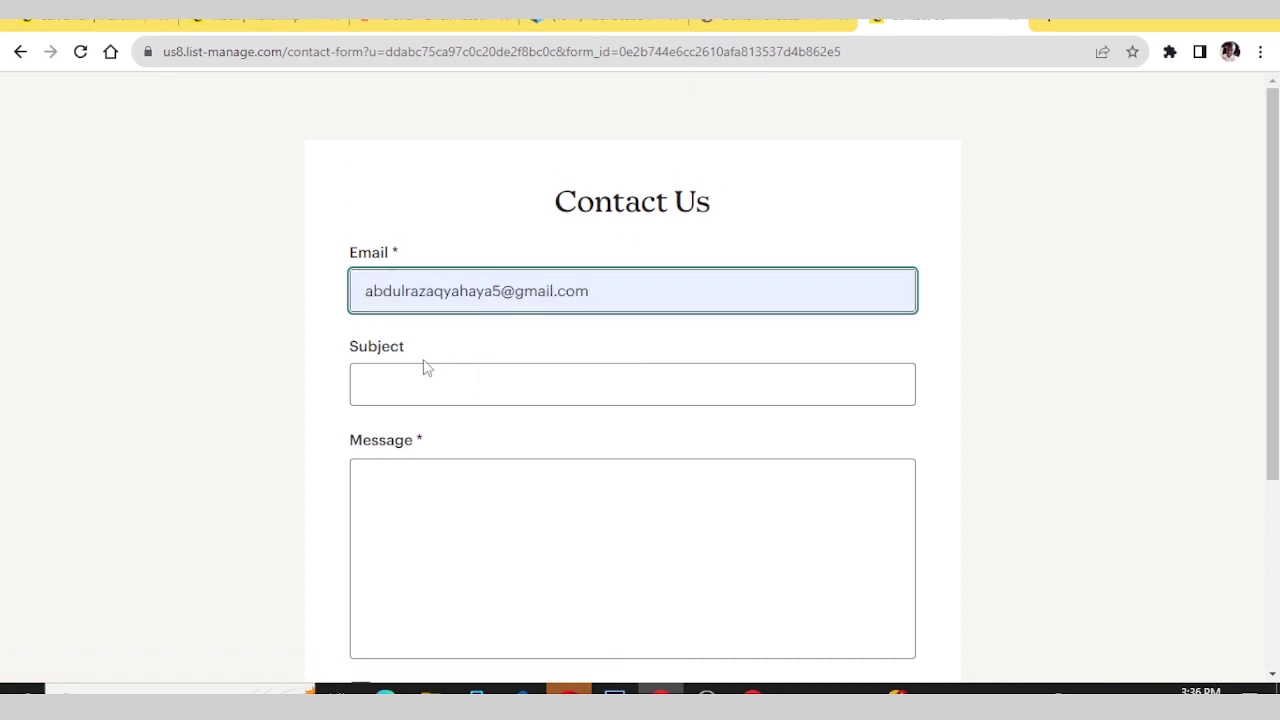
click(399, 378)
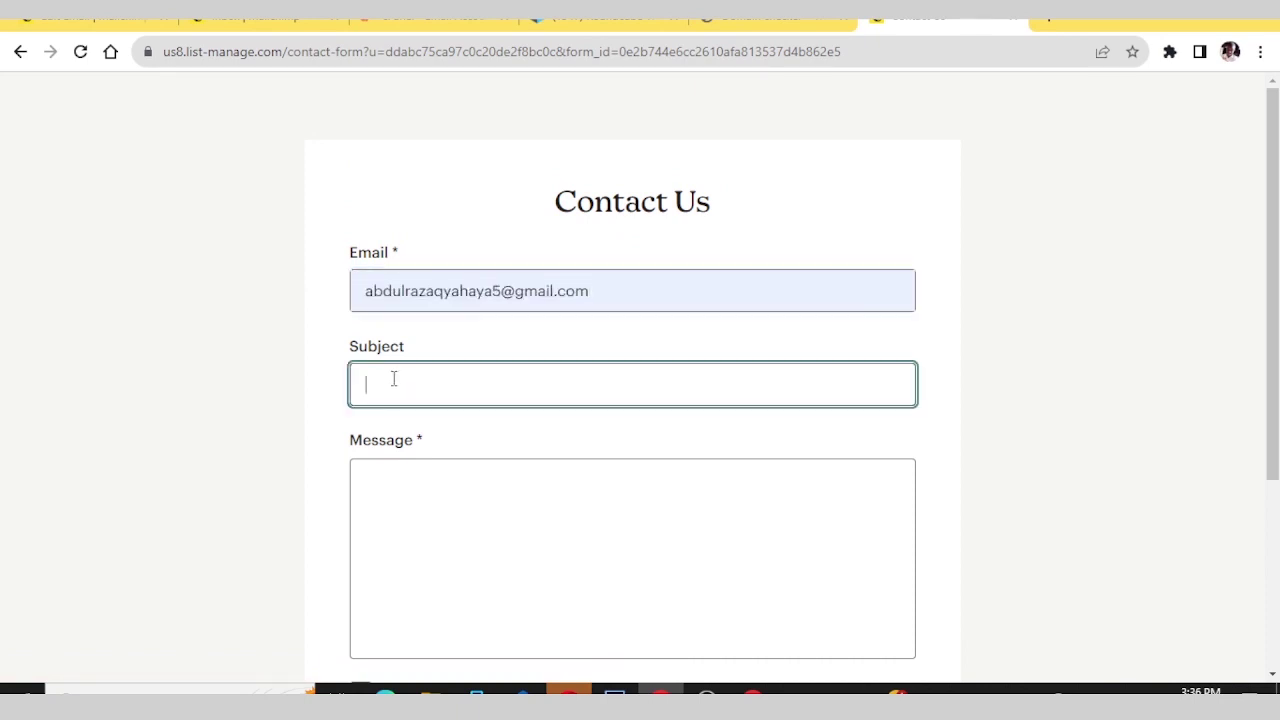
key(Caps_Lock)
text(I)
key(Caps_Lock)
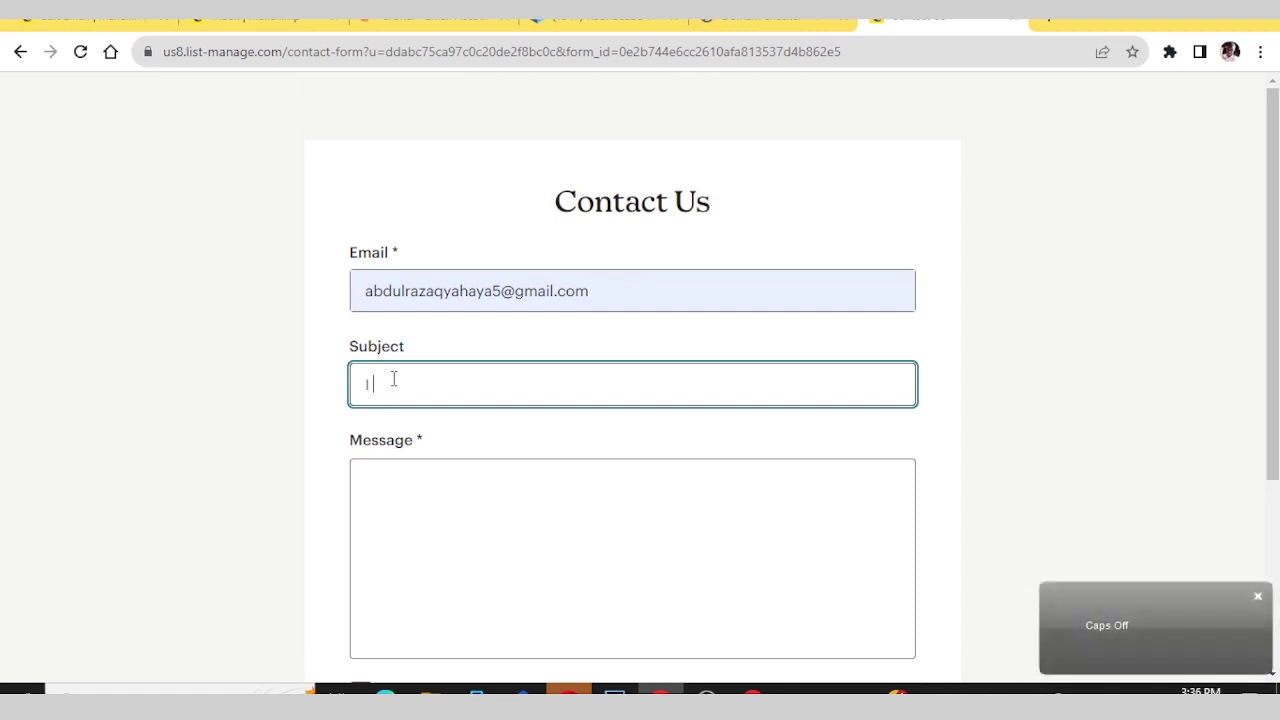
text(want to c)
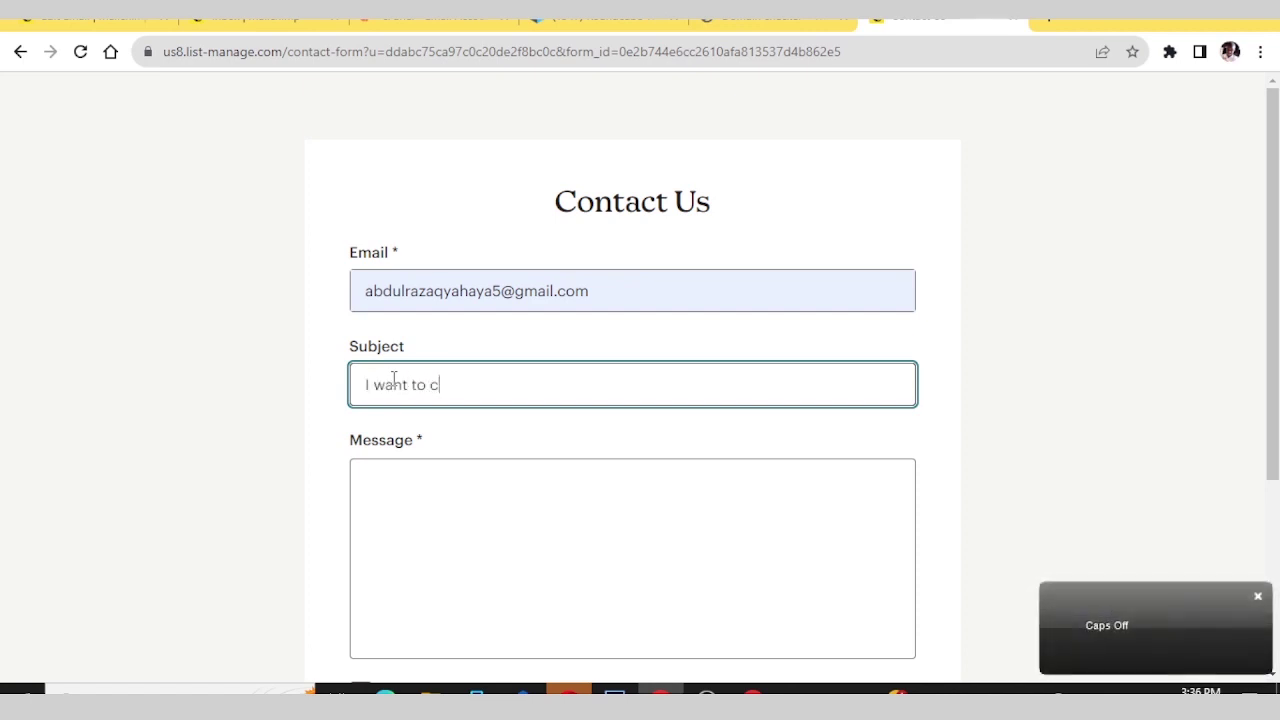
text(ontav)
key(BackSpace)
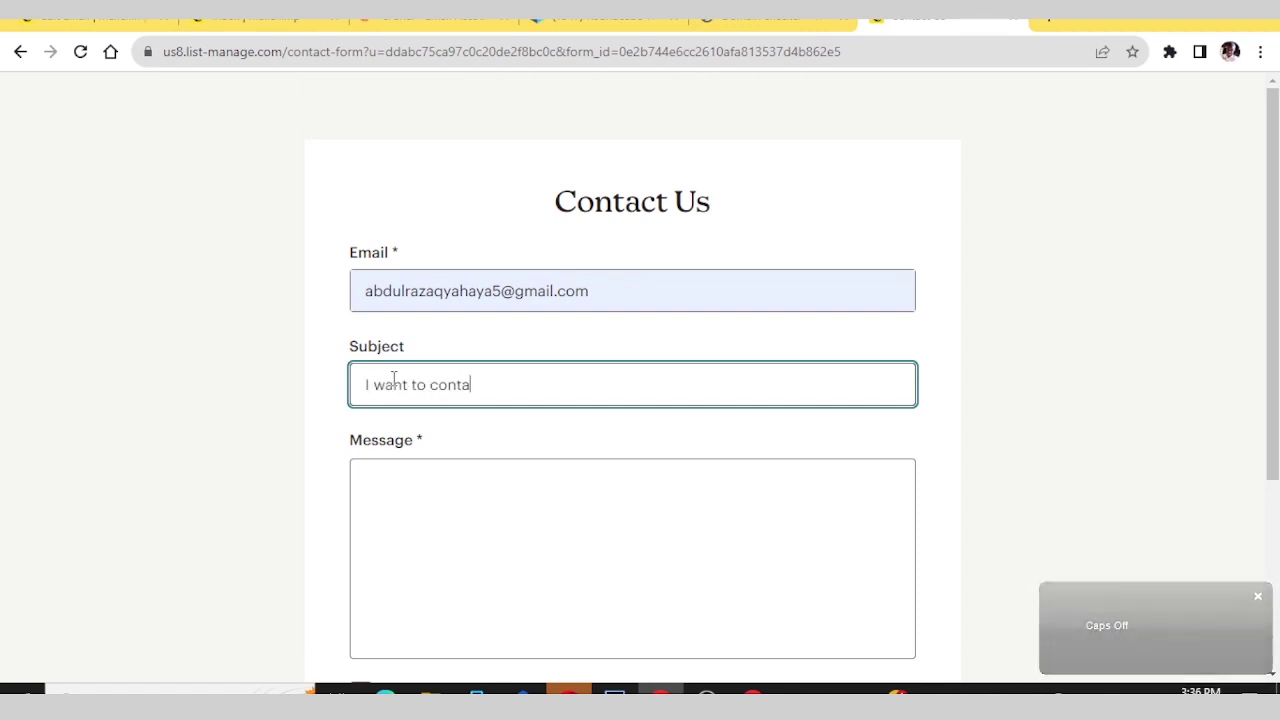
text(ct you)
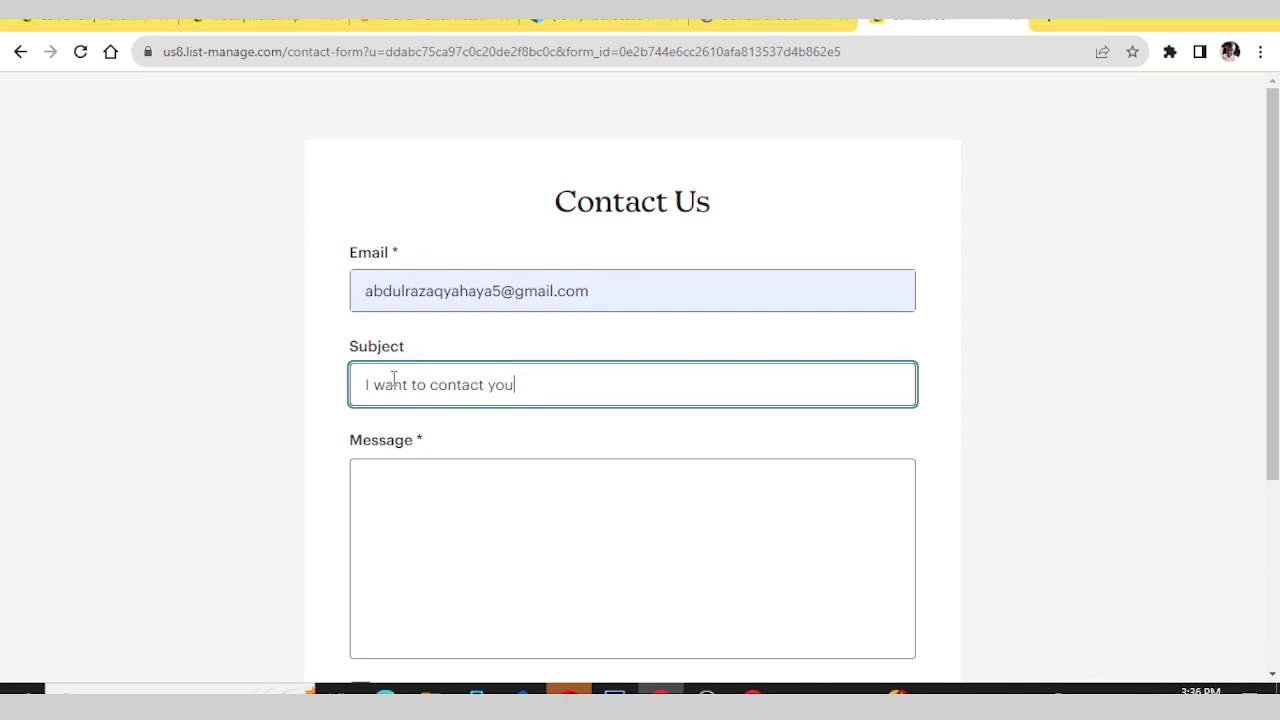
- Write the message 'Hello. can we collabo' and tick 'Subscribe to our newsletter'
click(412, 484)
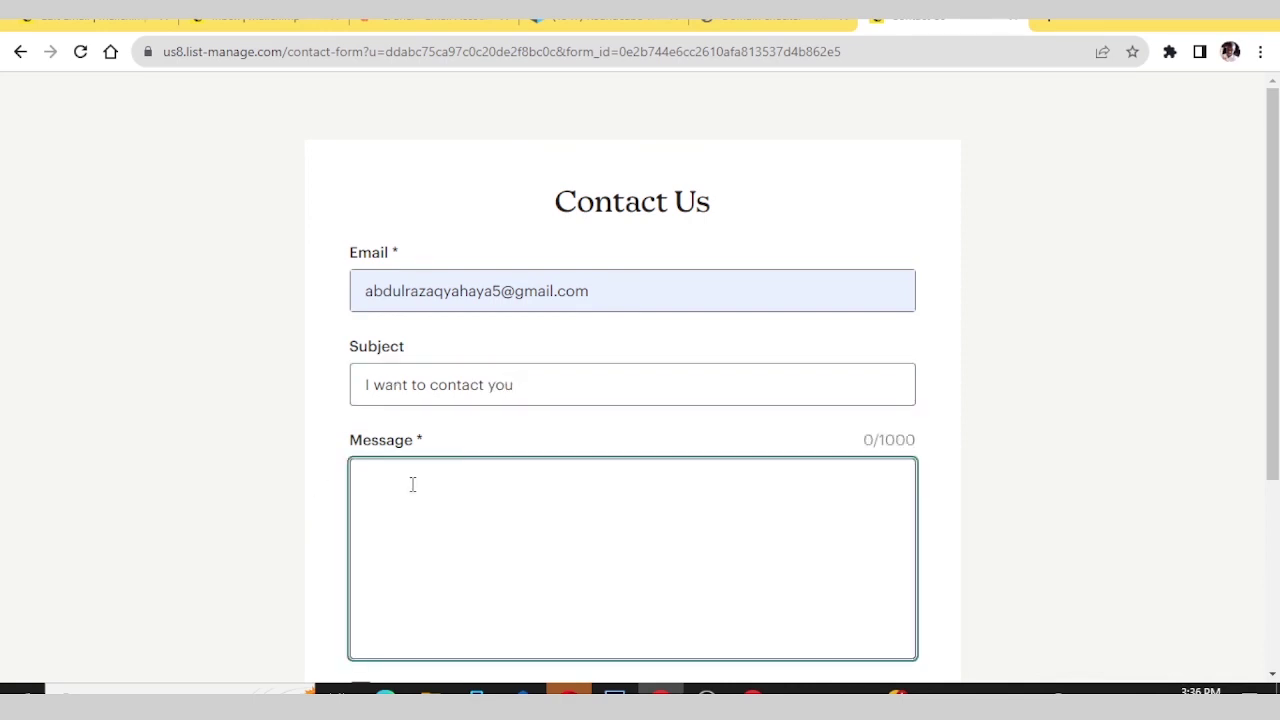
text(H)
key(Caps_Lock)
text(ello.)
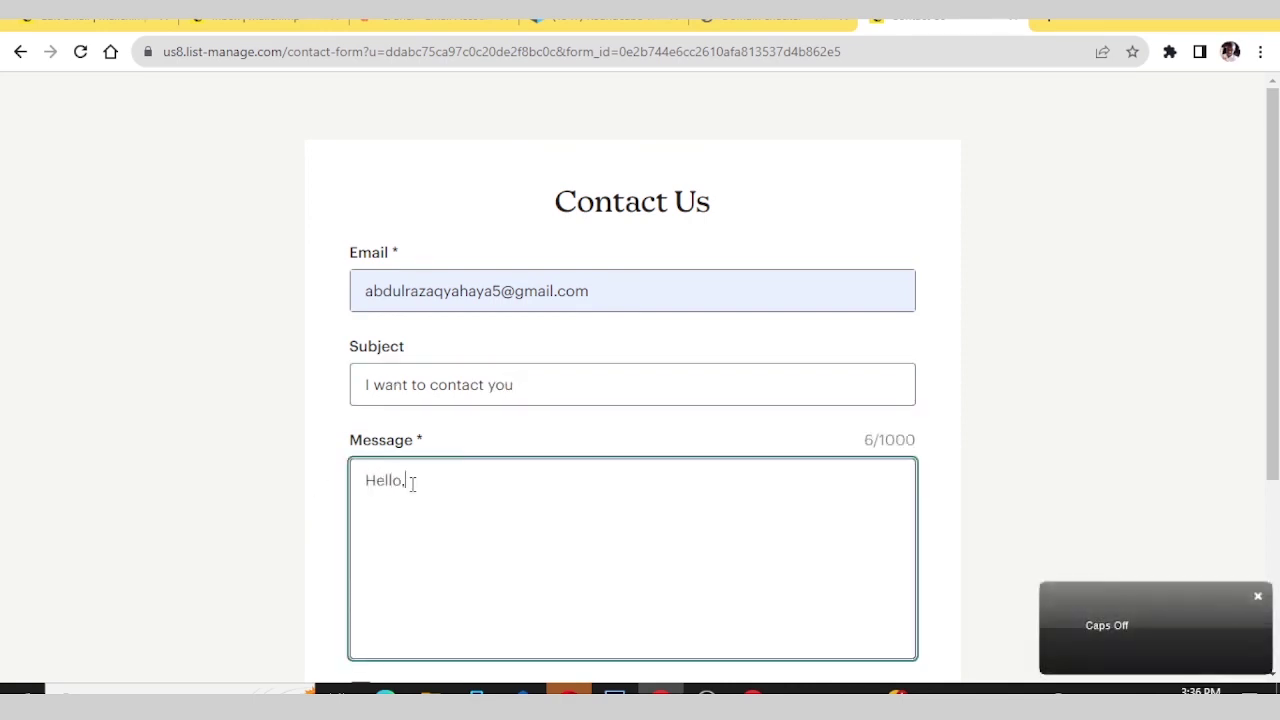
text( can we collaborate?)
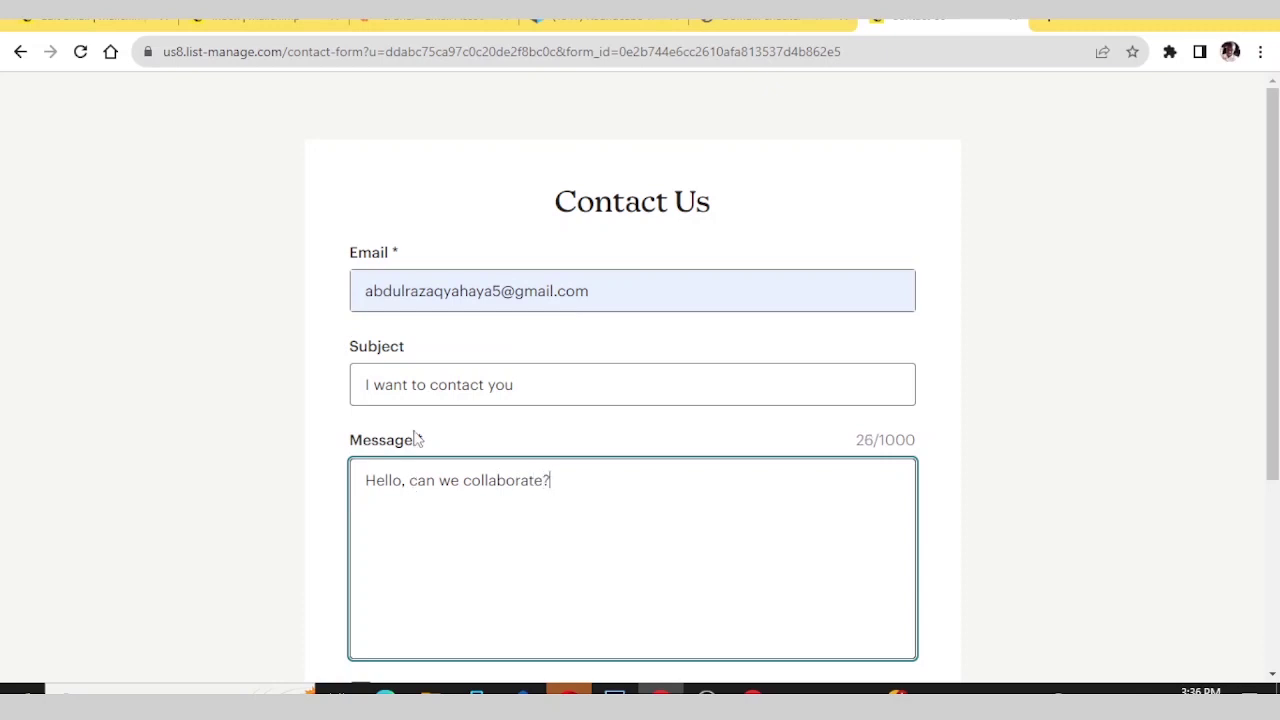
scroll(420, 420, down, 3)
scroll(331, 323, down, 1)
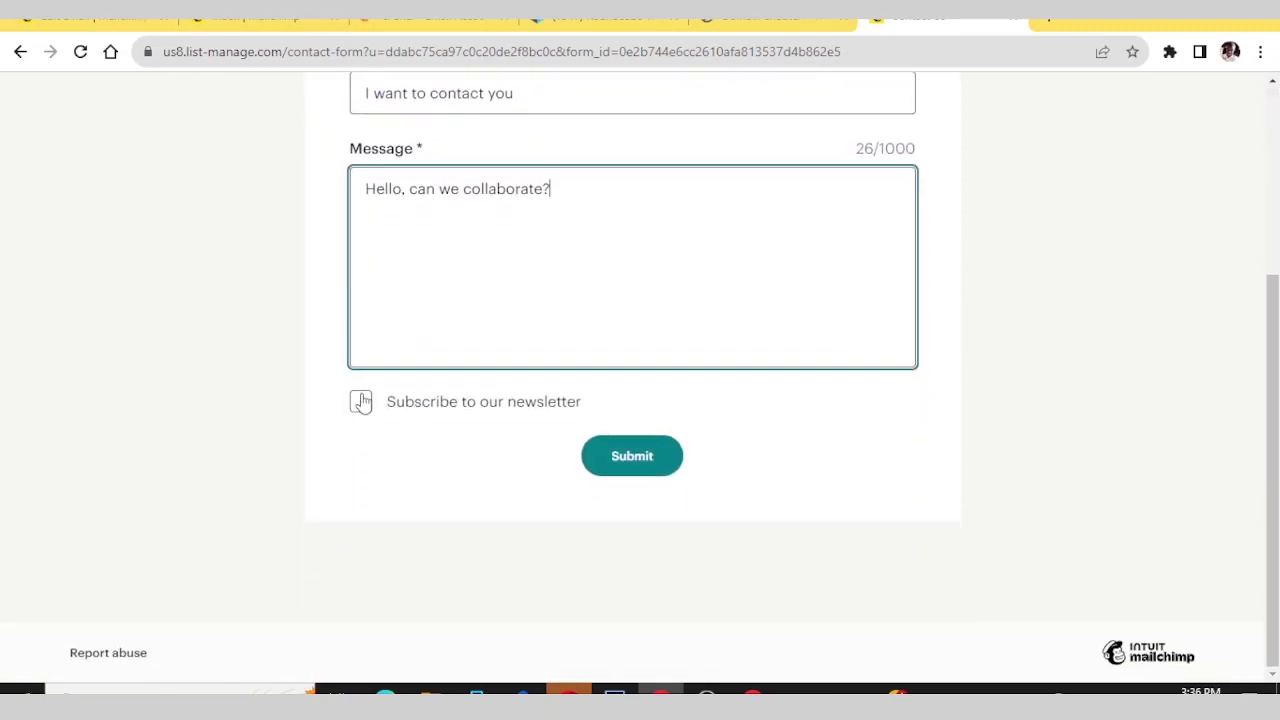
click(361, 403)
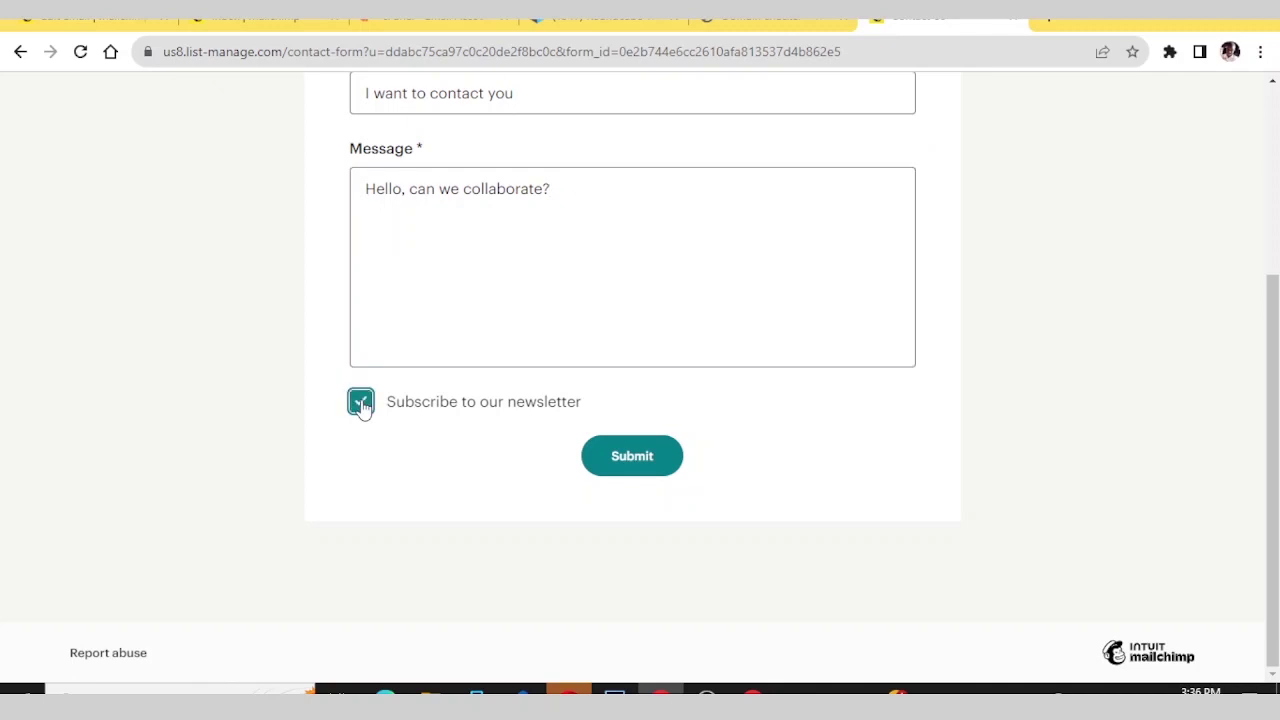
scroll(320, 331, up, 4)
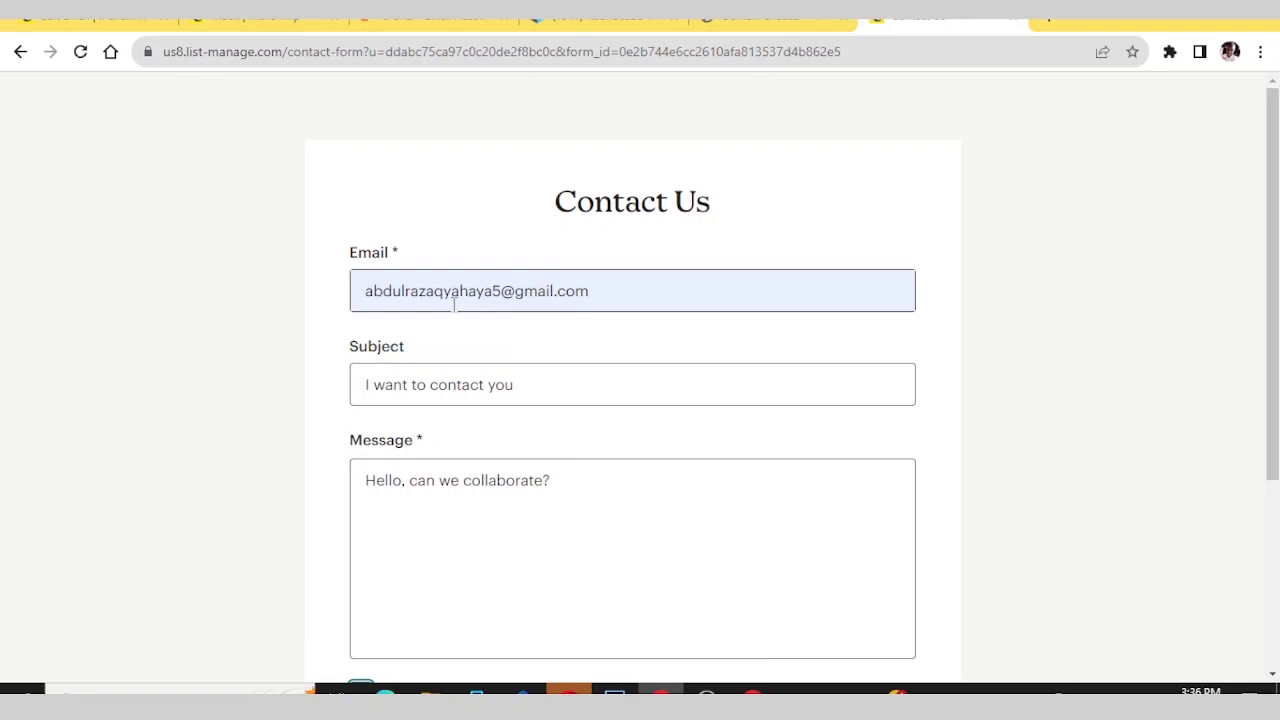
- Shorten the email address, then return to the First Newsletter campaign draft
drag(445, 292, 515, 305)
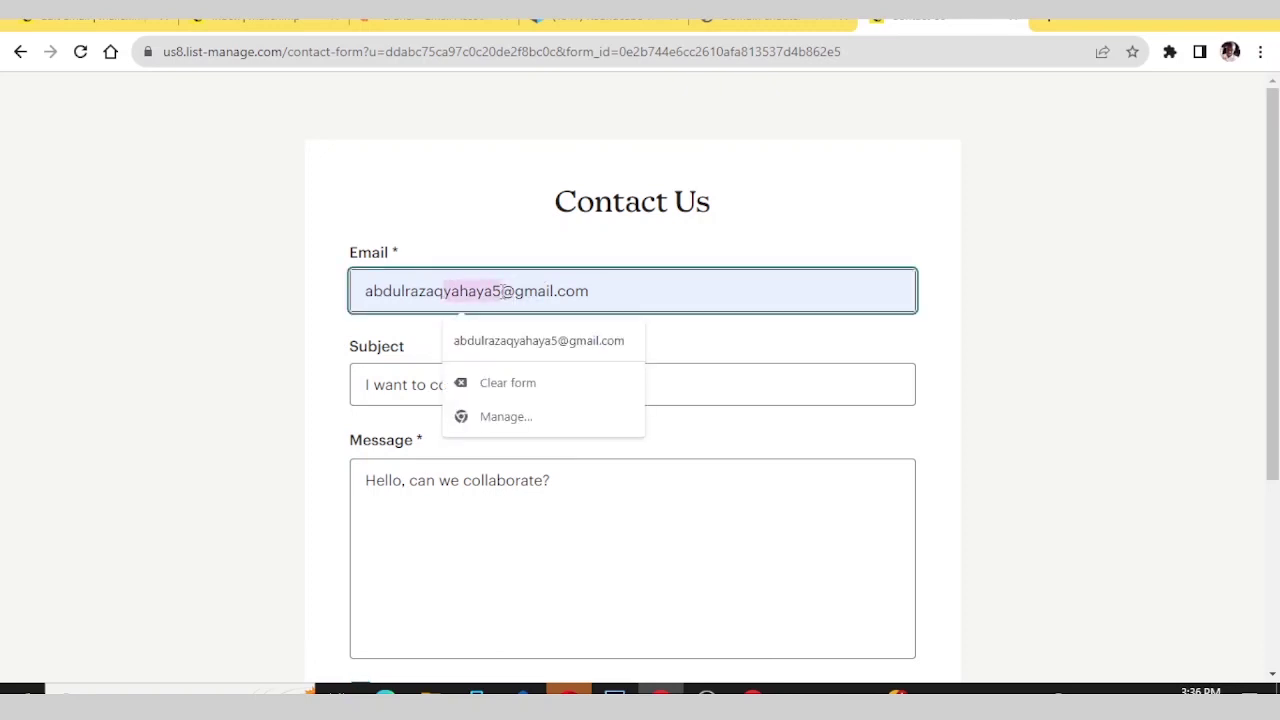
key(BackSpace)
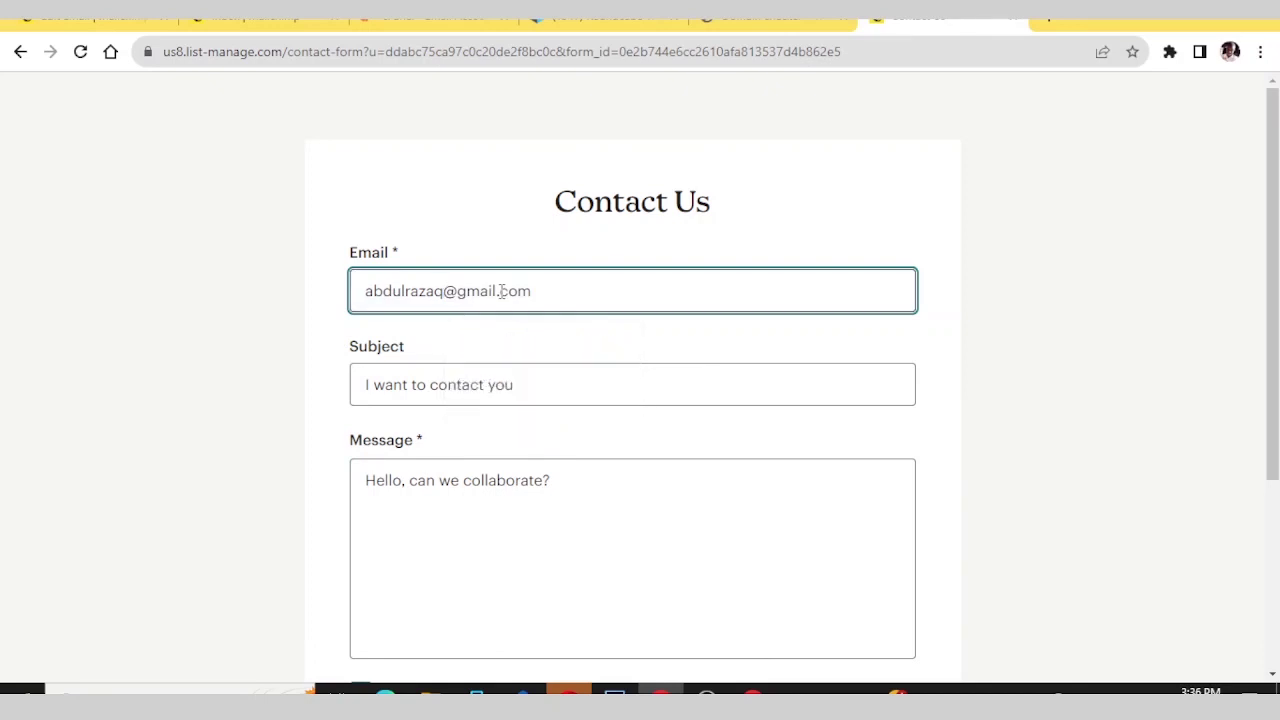
scroll(501, 290, down, 3)
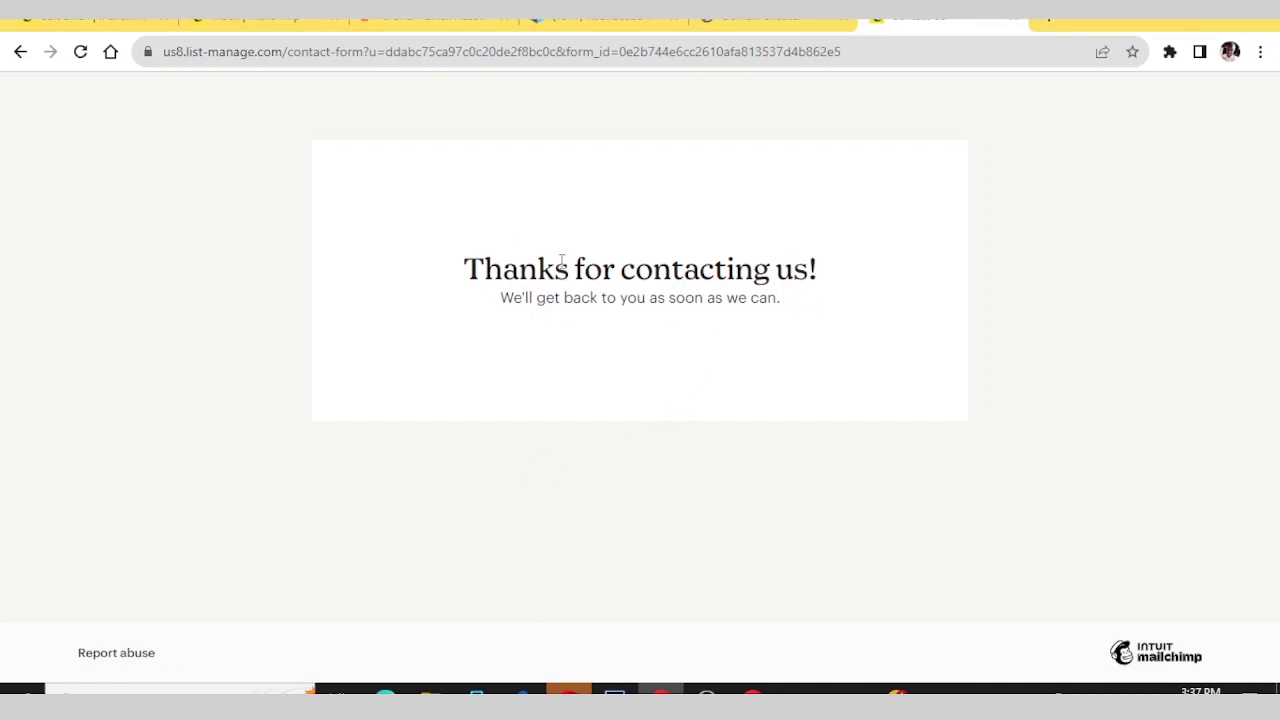
click(100, 18)
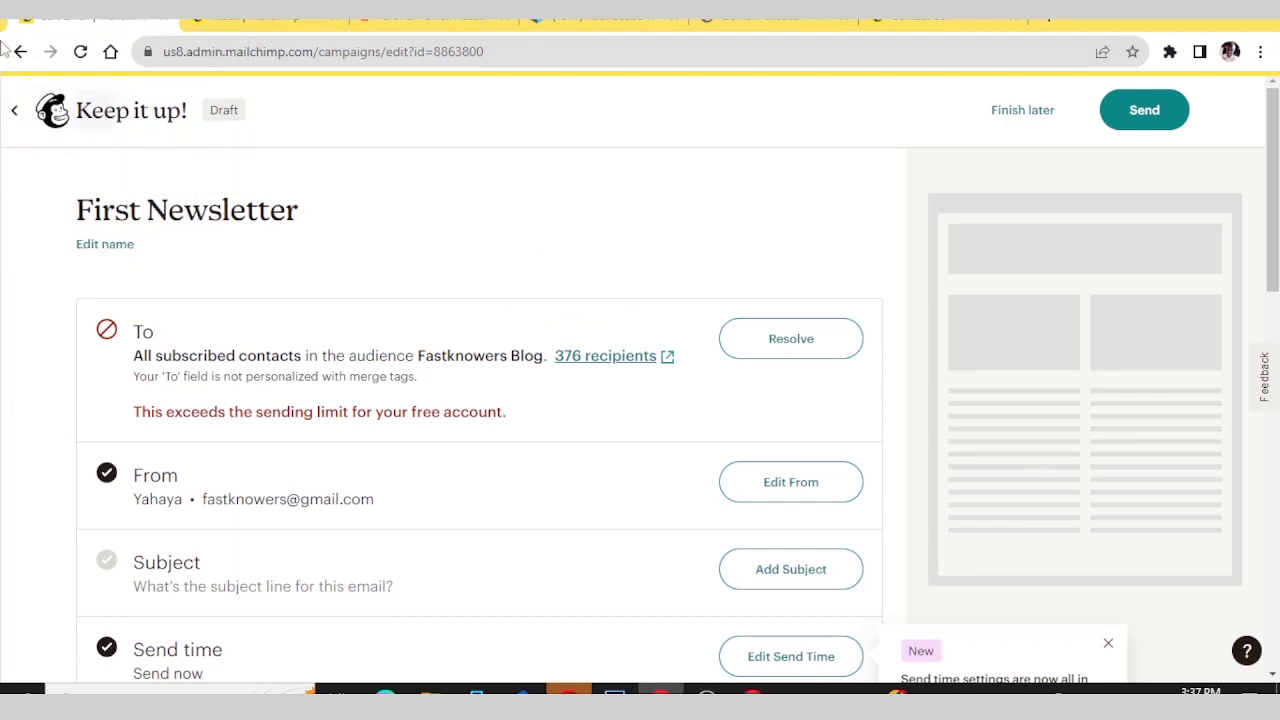
- Leave the campaign editor and check the new contact's Source in the All contacts table
click(16, 117)
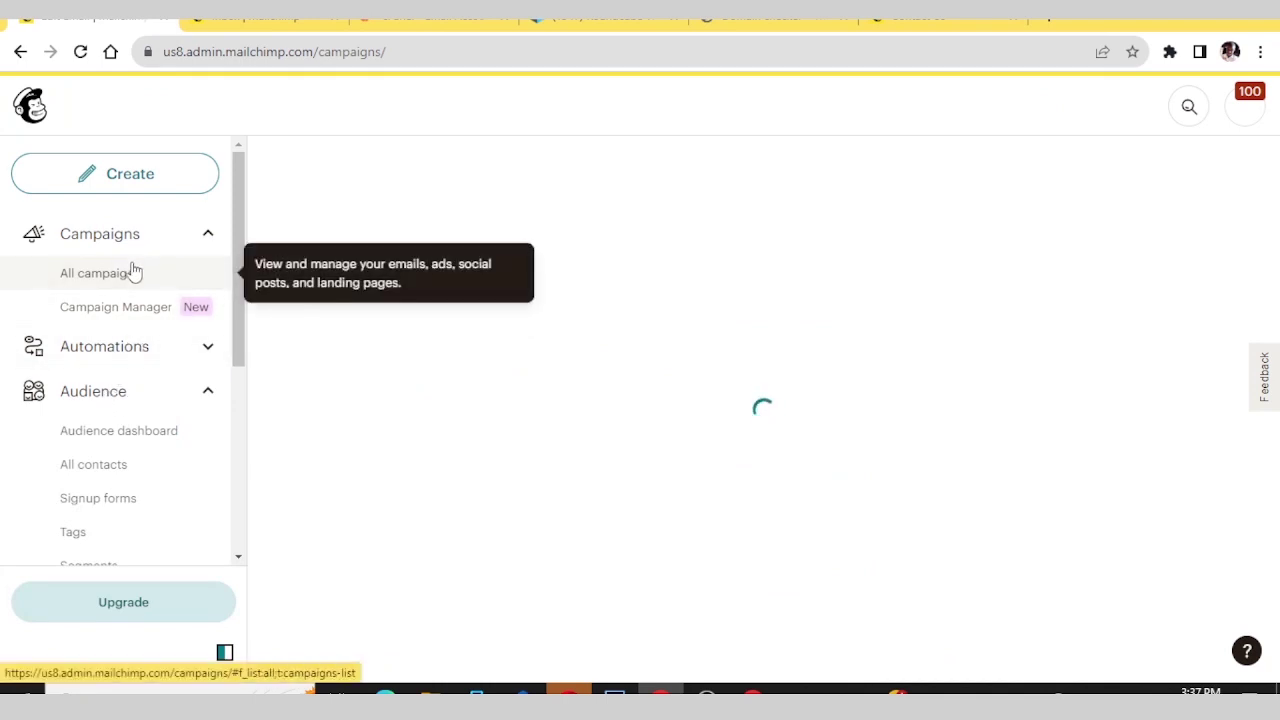
click(88, 465)
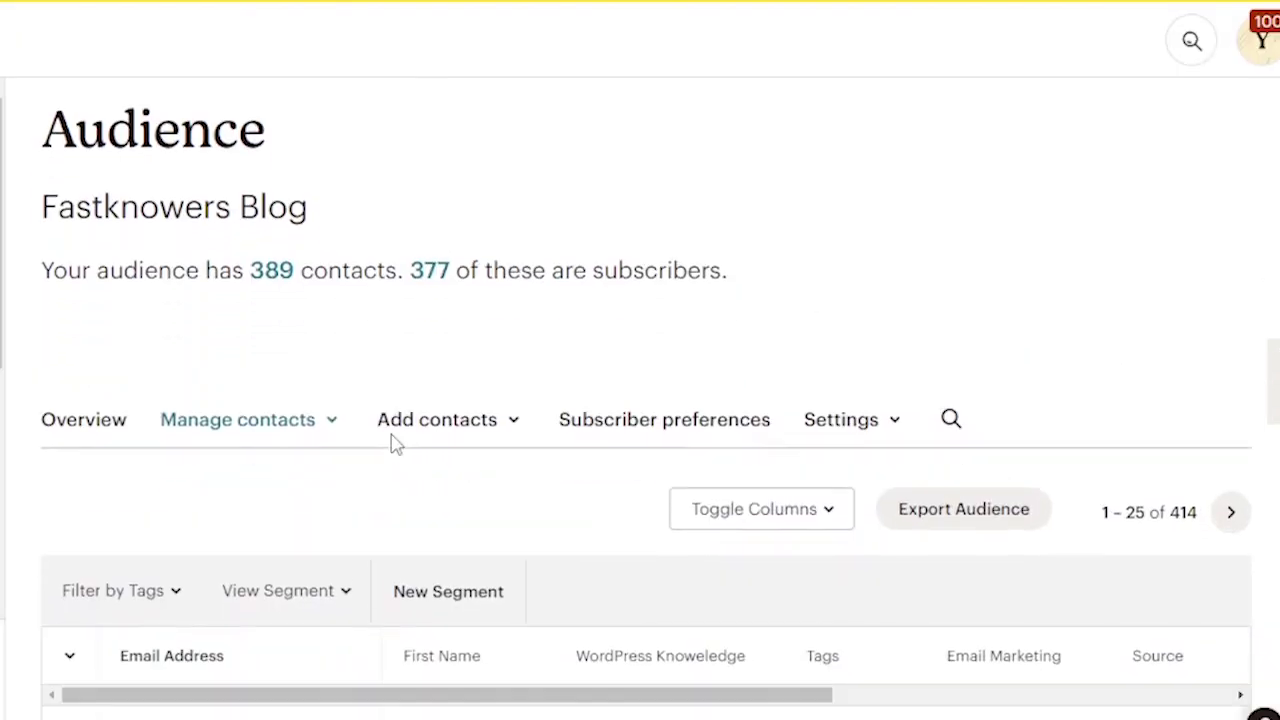
scroll(554, 487, down, 1)
scroll(395, 443, down, 2)
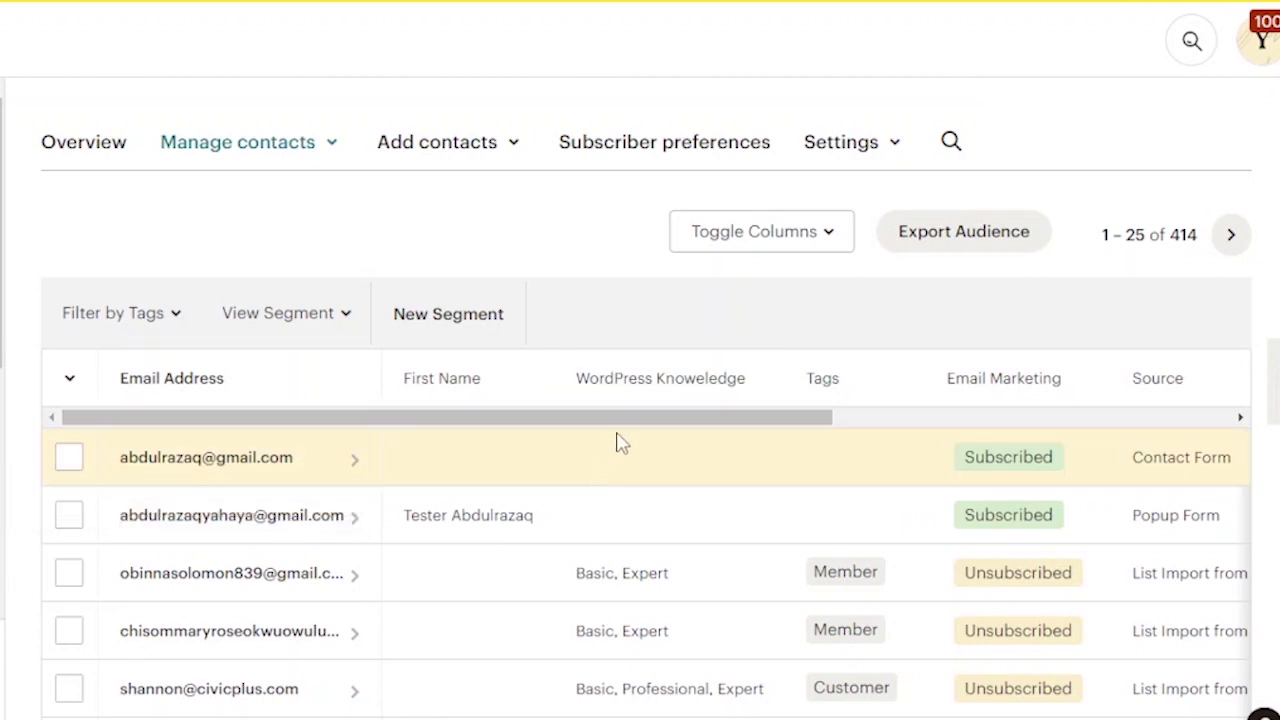
drag(630, 427, 917, 434)
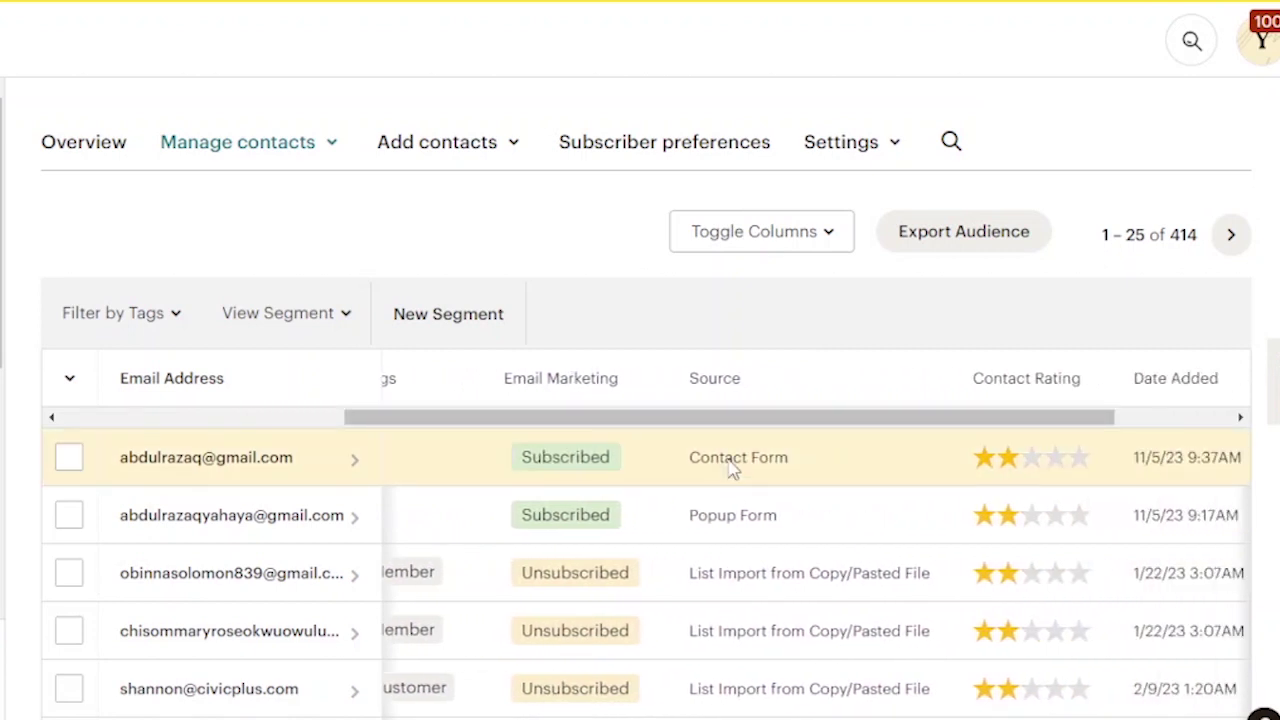
drag(806, 432, 737, 474)
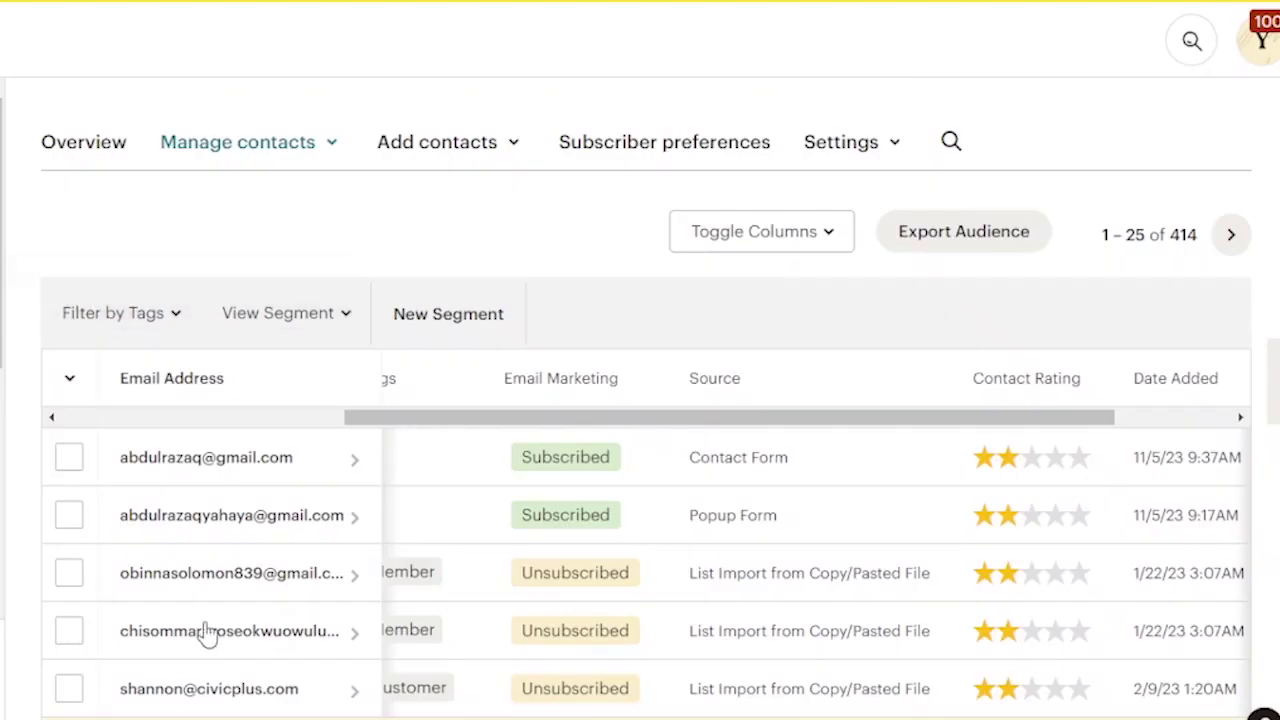
scroll(266, 491, down, 5)
scroll(268, 490, up, 3)
scroll(266, 491, up, 5)
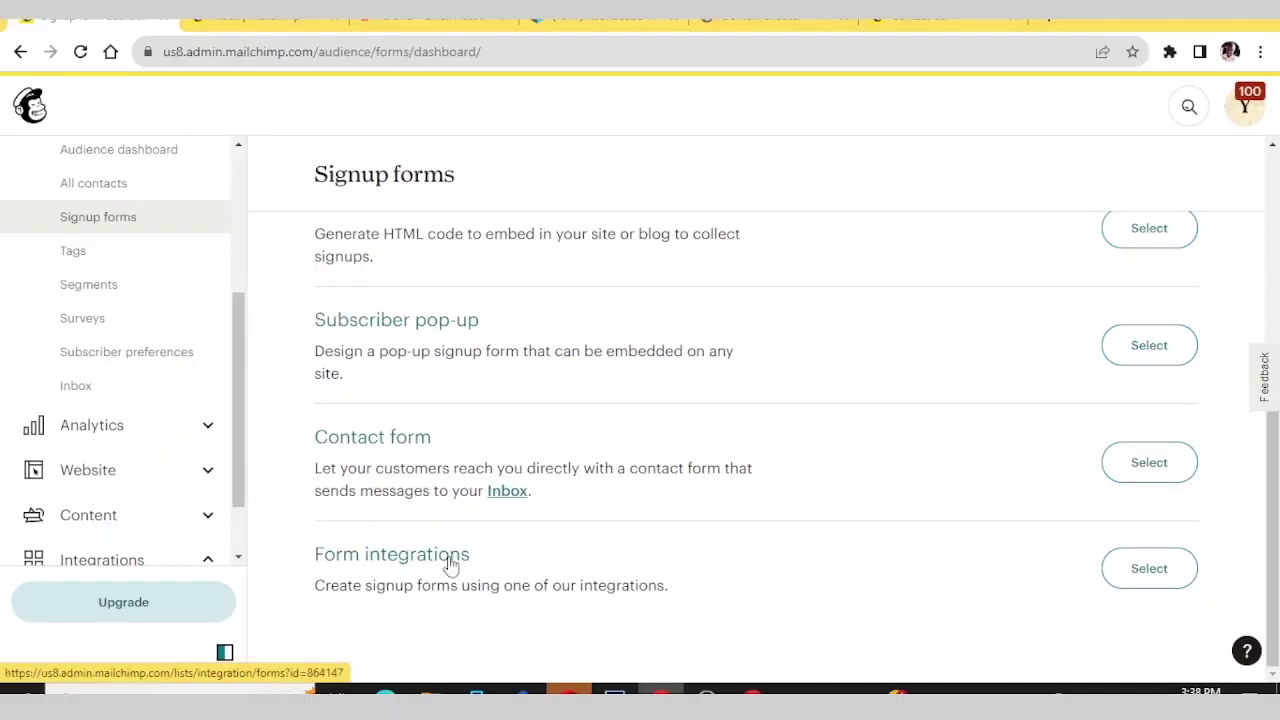
- Open the email analytics dashboard, dismissing the sample data notice
click(1171, 569)
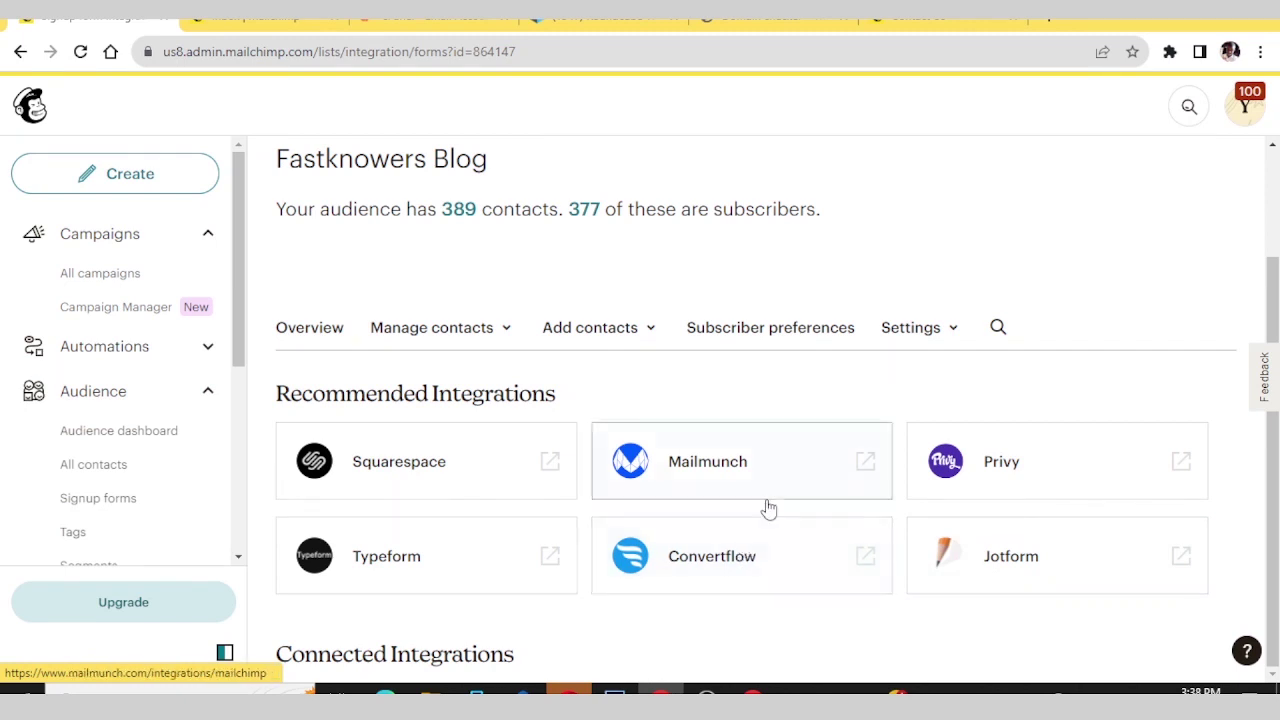
scroll(766, 509, up, 2)
scroll(763, 509, down, 2)
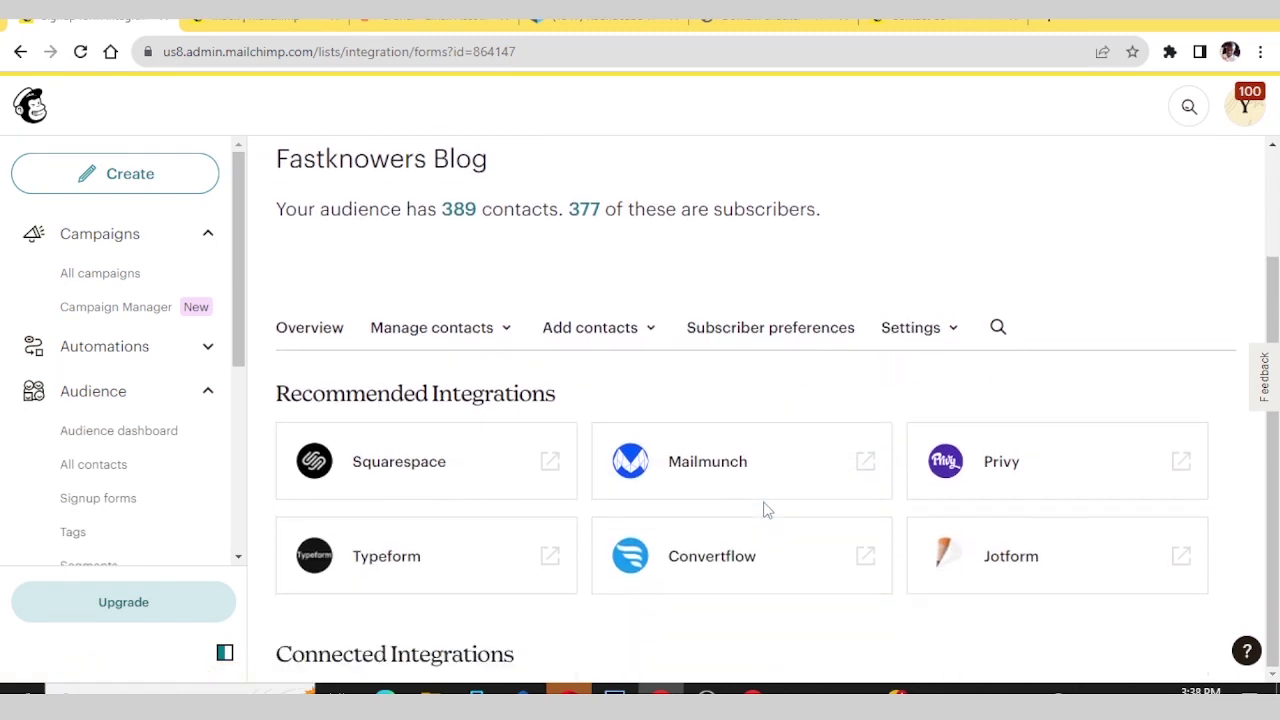
scroll(763, 509, up, 2)
scroll(200, 343, down, 5)
click(210, 340)
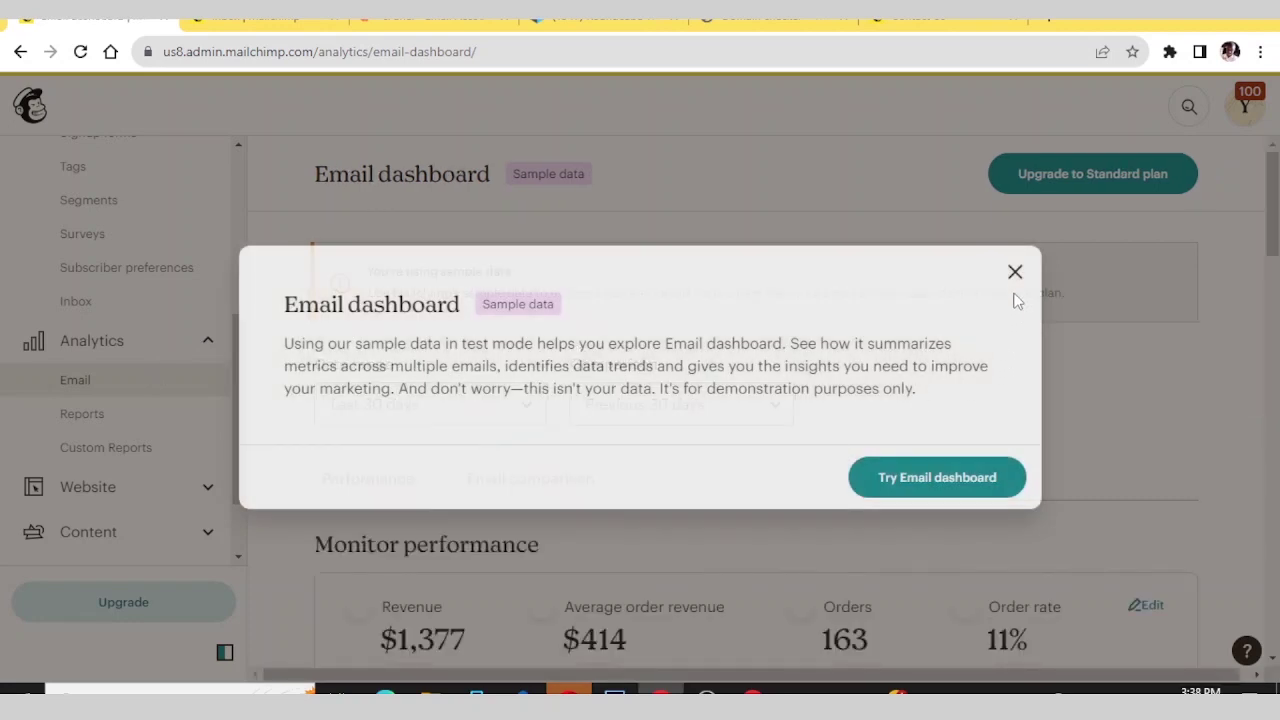
click(1015, 272)
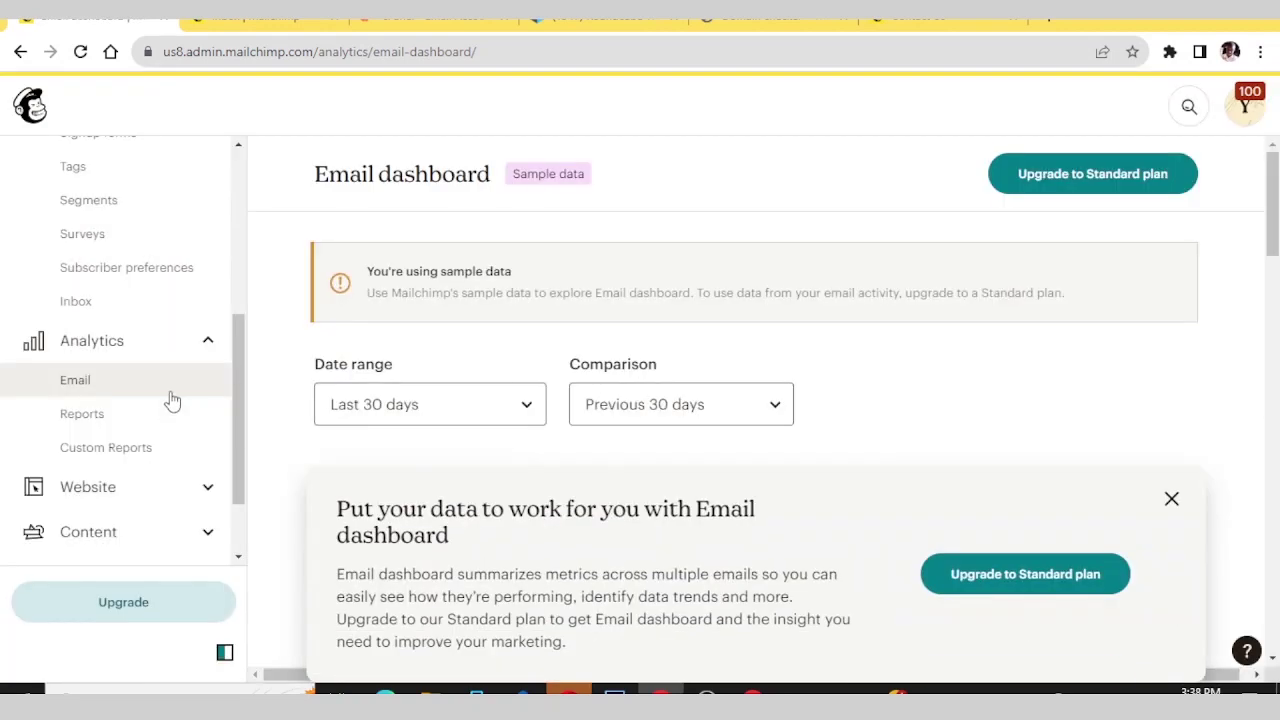
click(70, 381)
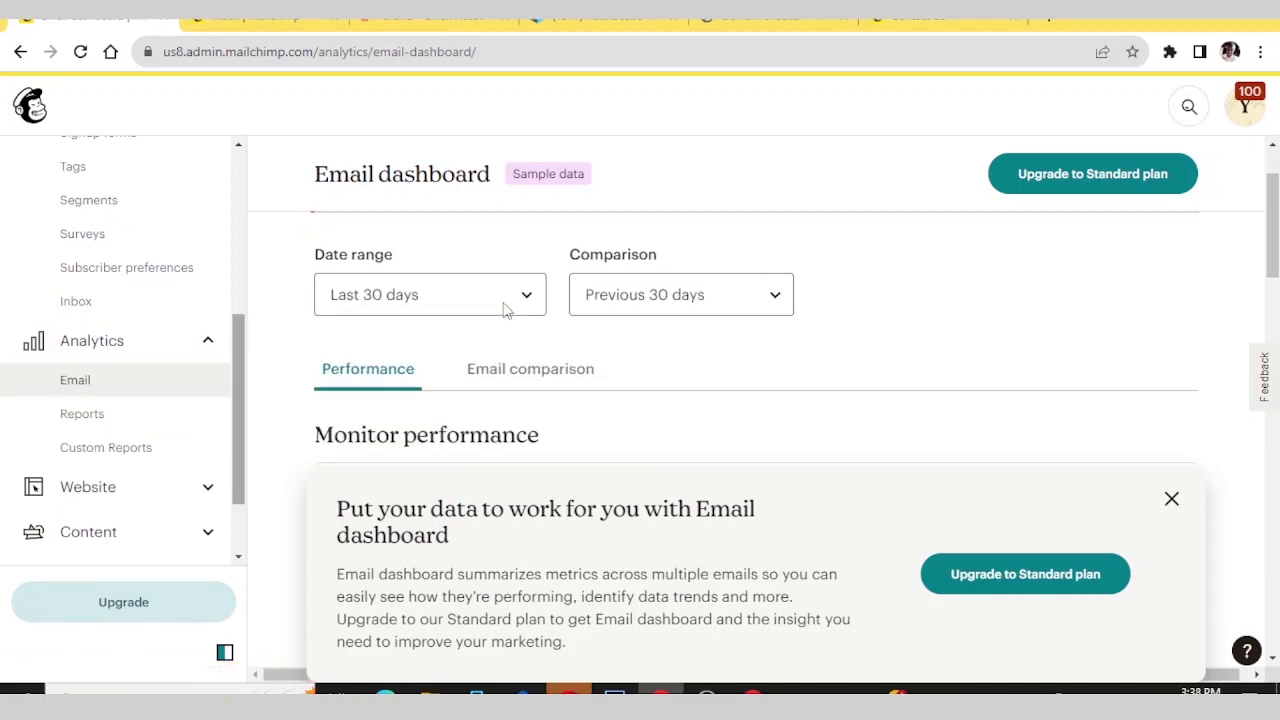
scroll(505, 306, down, 5)
scroll(460, 338, up, 3)
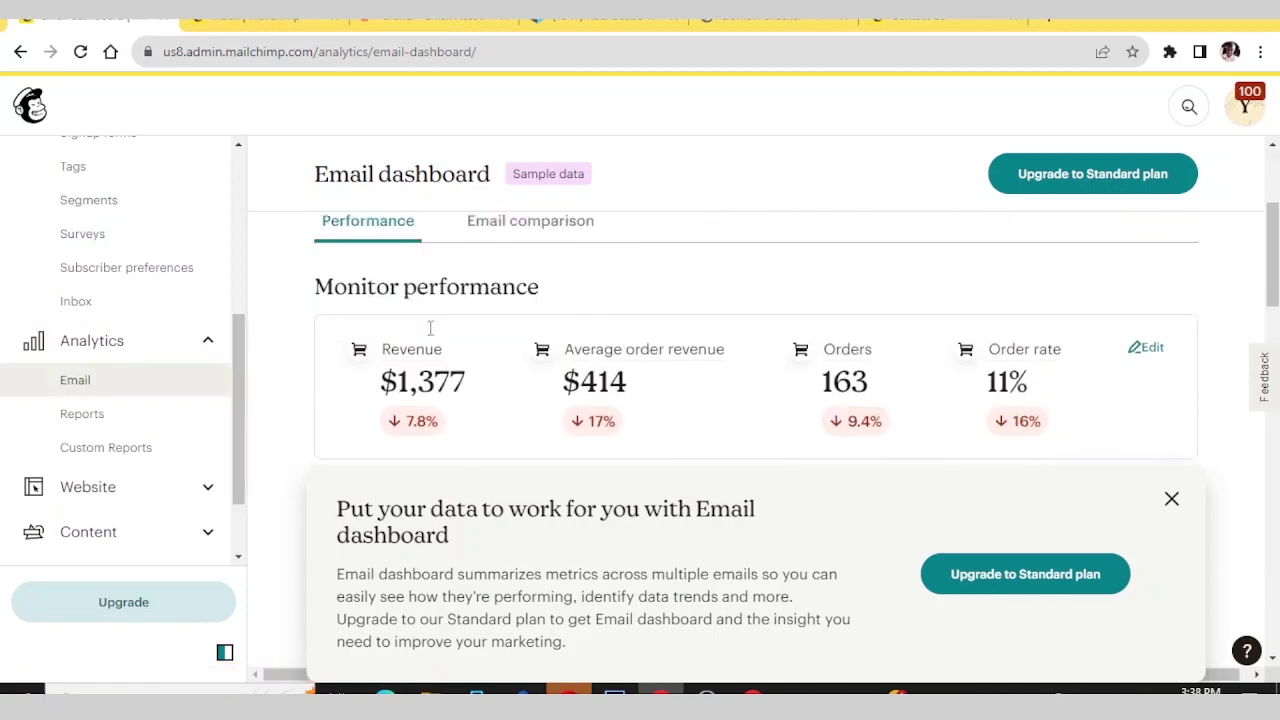
scroll(380, 335, down, 5)
- Open the campaign reports list and scroll through it
click(95, 415)
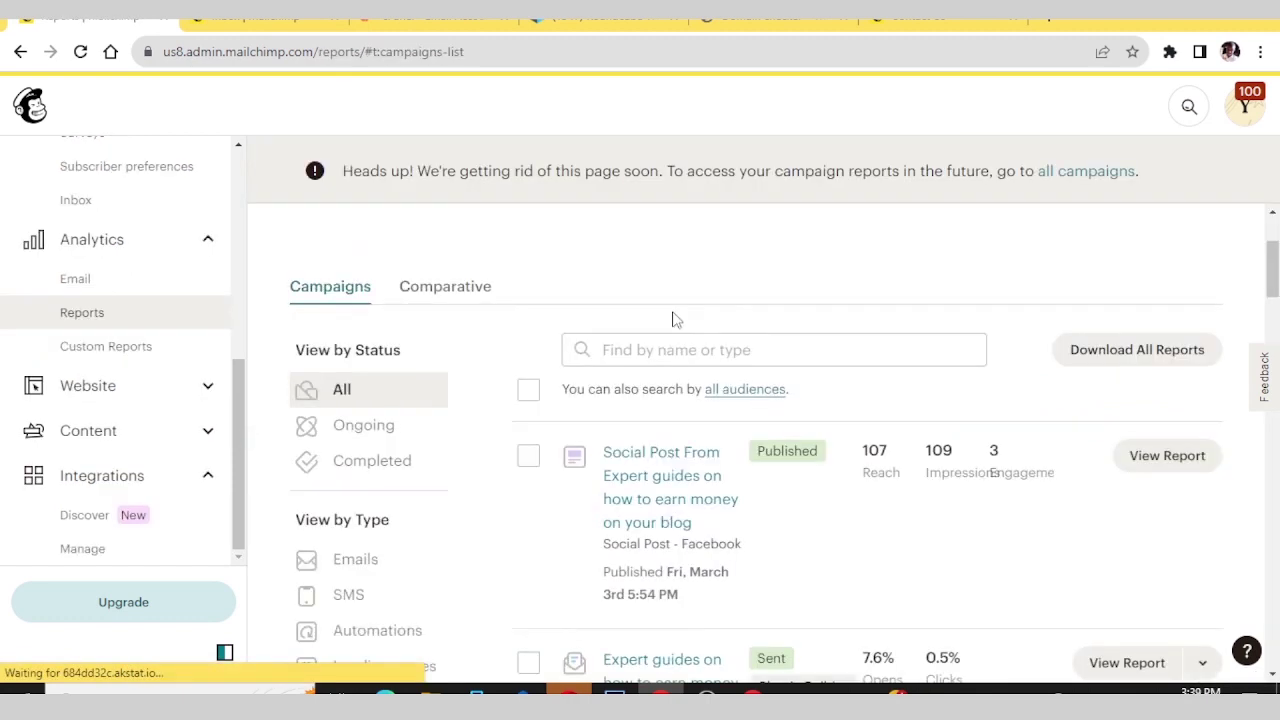
scroll(672, 318, down, 1)
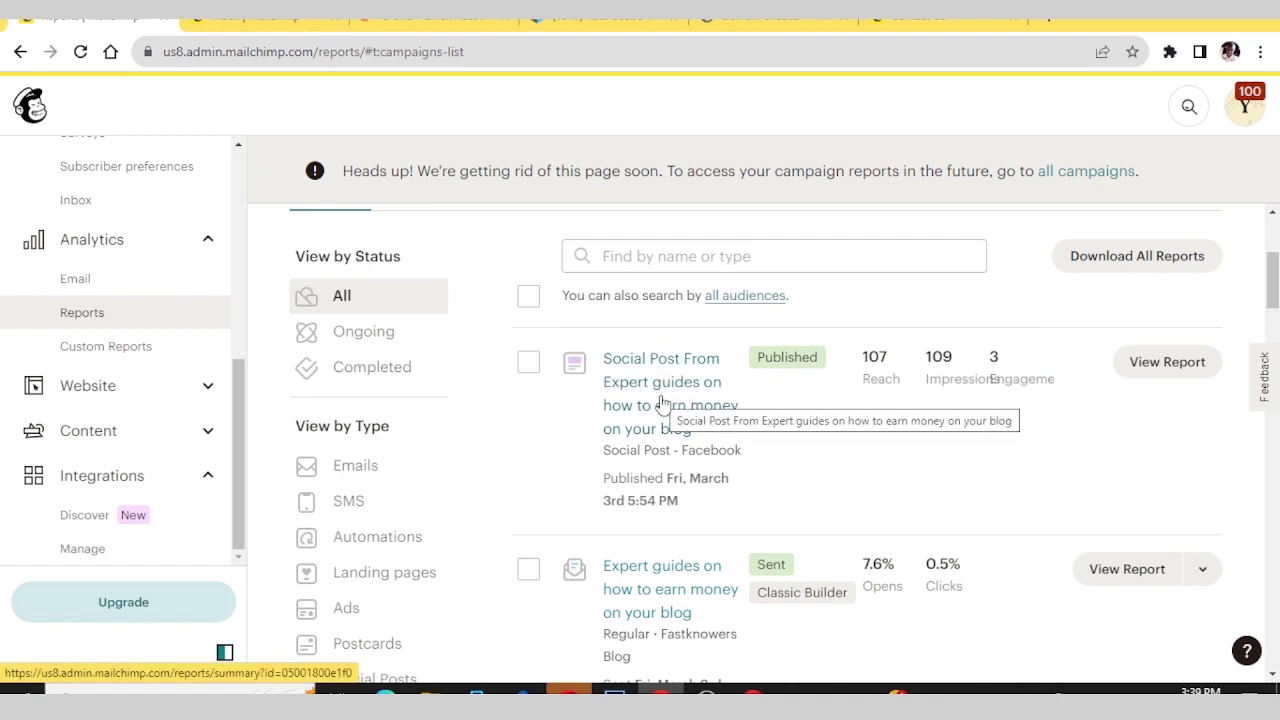
scroll(660, 400, down, 2)
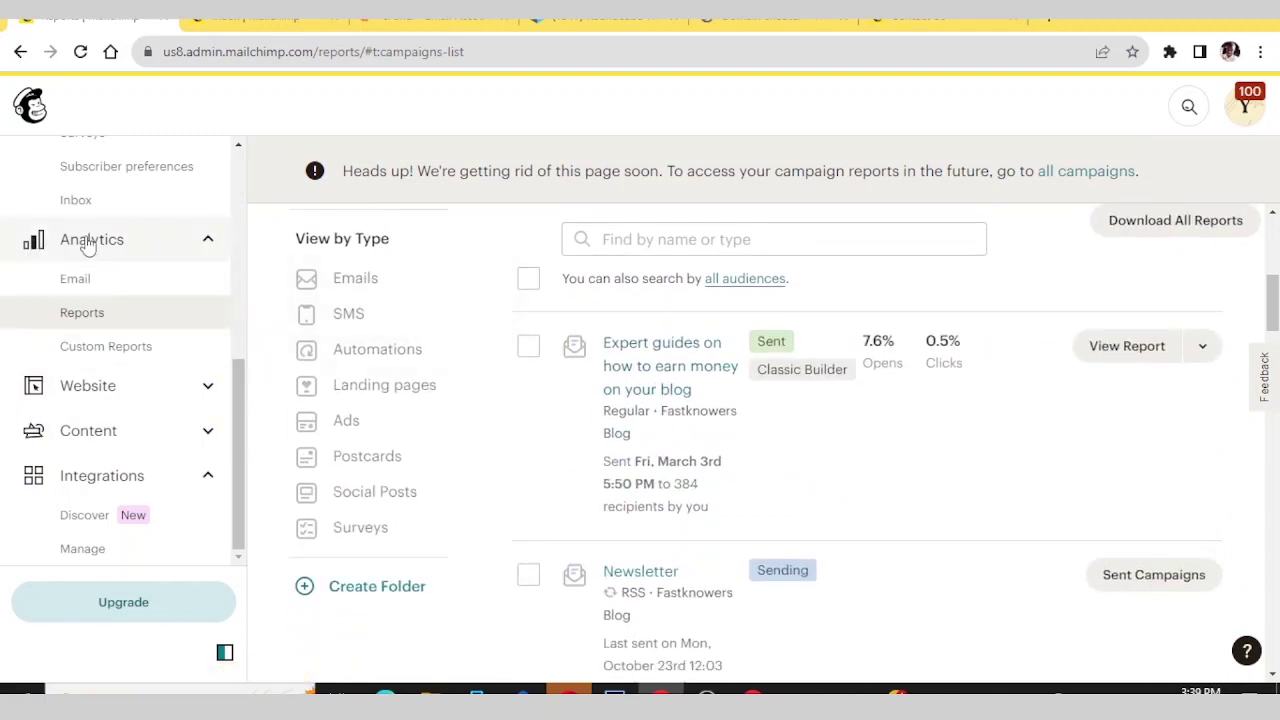
scroll(86, 306, up, 5)
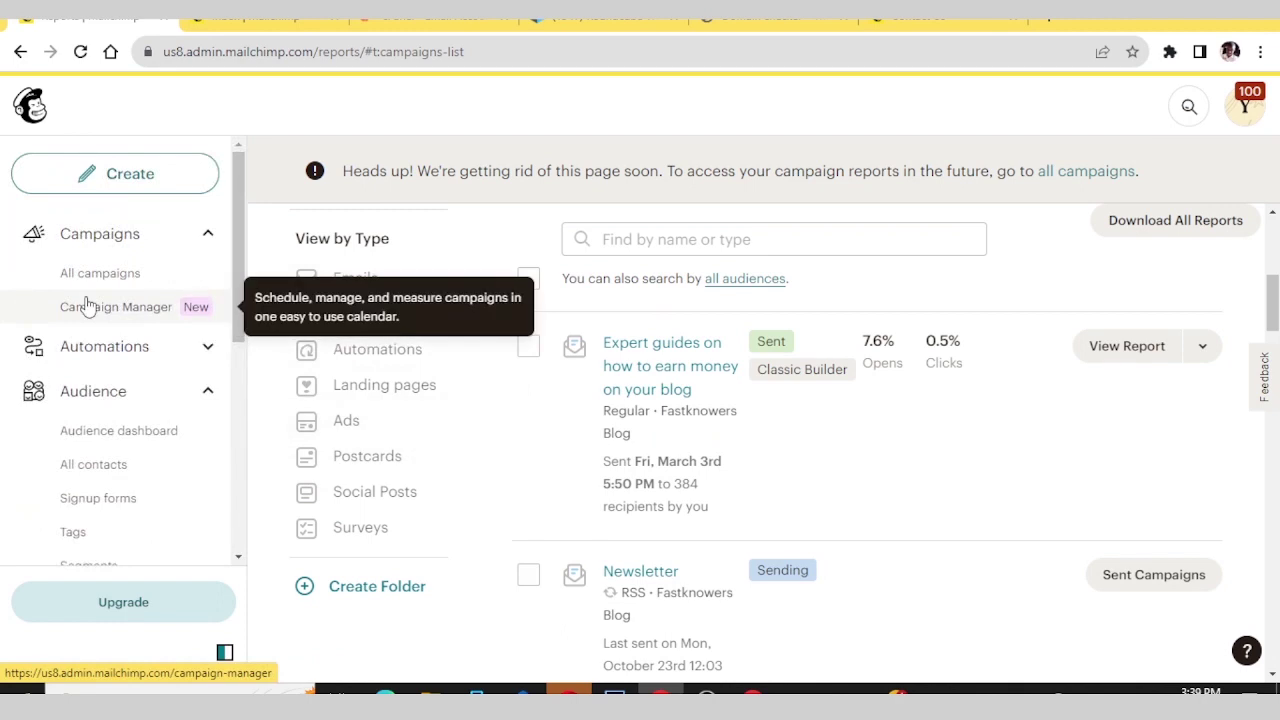
scroll(86, 306, down, 2)
scroll(88, 303, up, 2)
scroll(98, 303, down, 3)
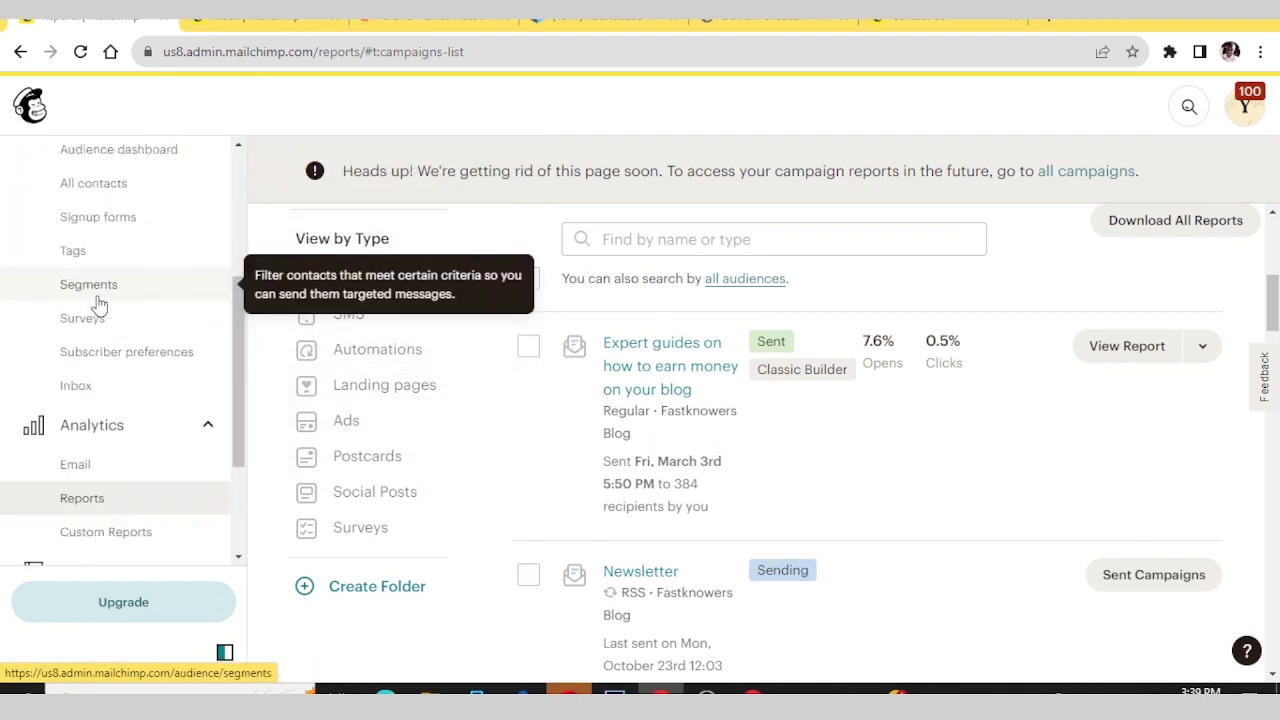
scroll(98, 303, up, 3)
- Collapse the Campaigns, Audience and Integrations sidebar groups and open Reports under Analytics
click(206, 244)
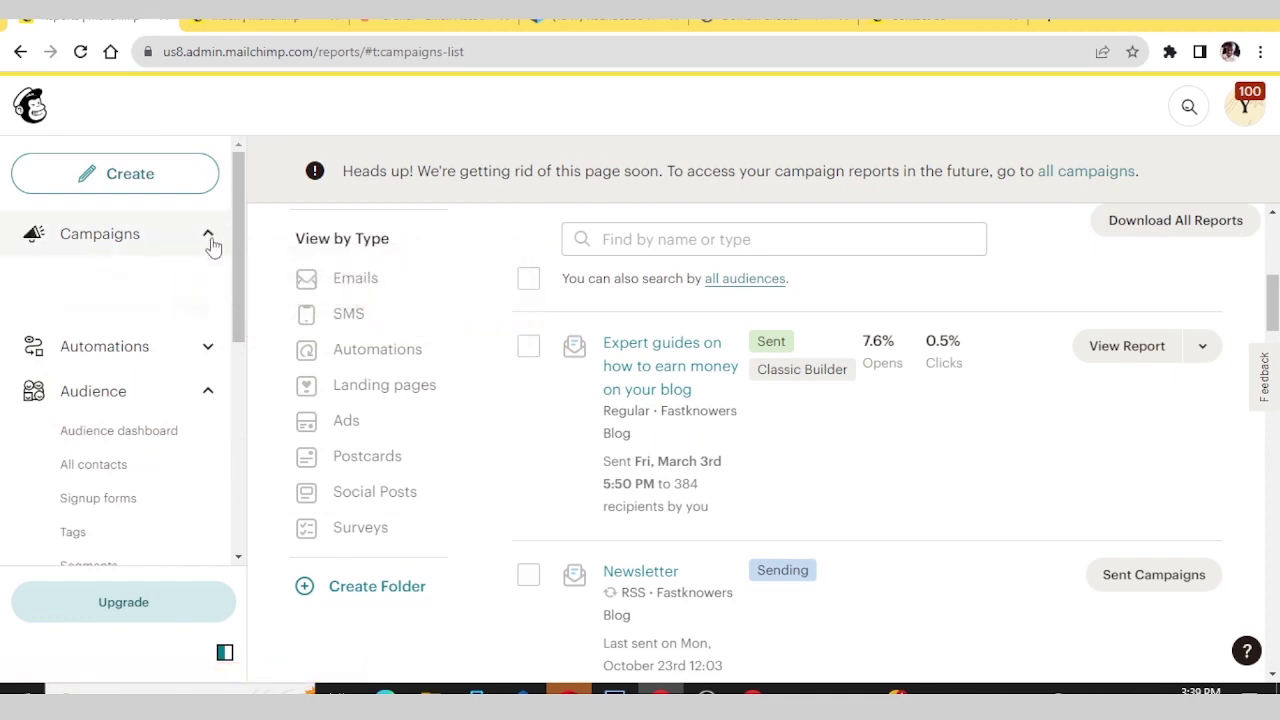
click(209, 322)
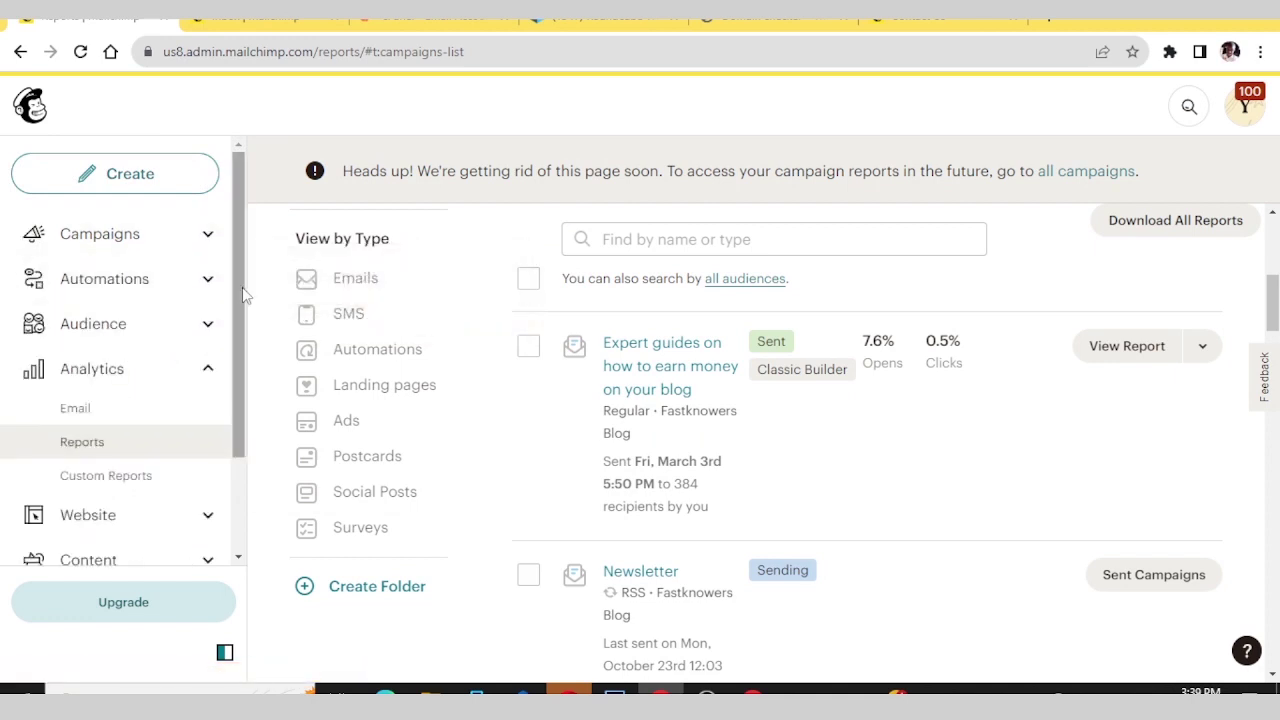
click(209, 366)
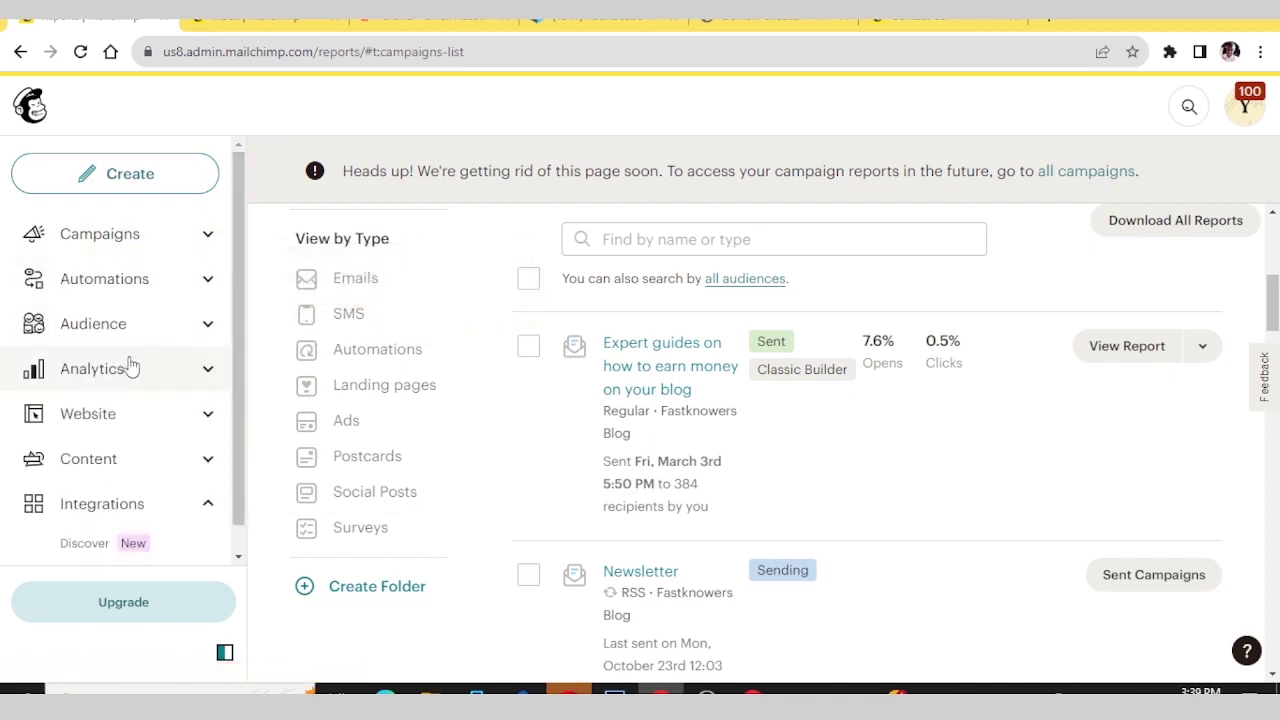
scroll(152, 354, down, 1)
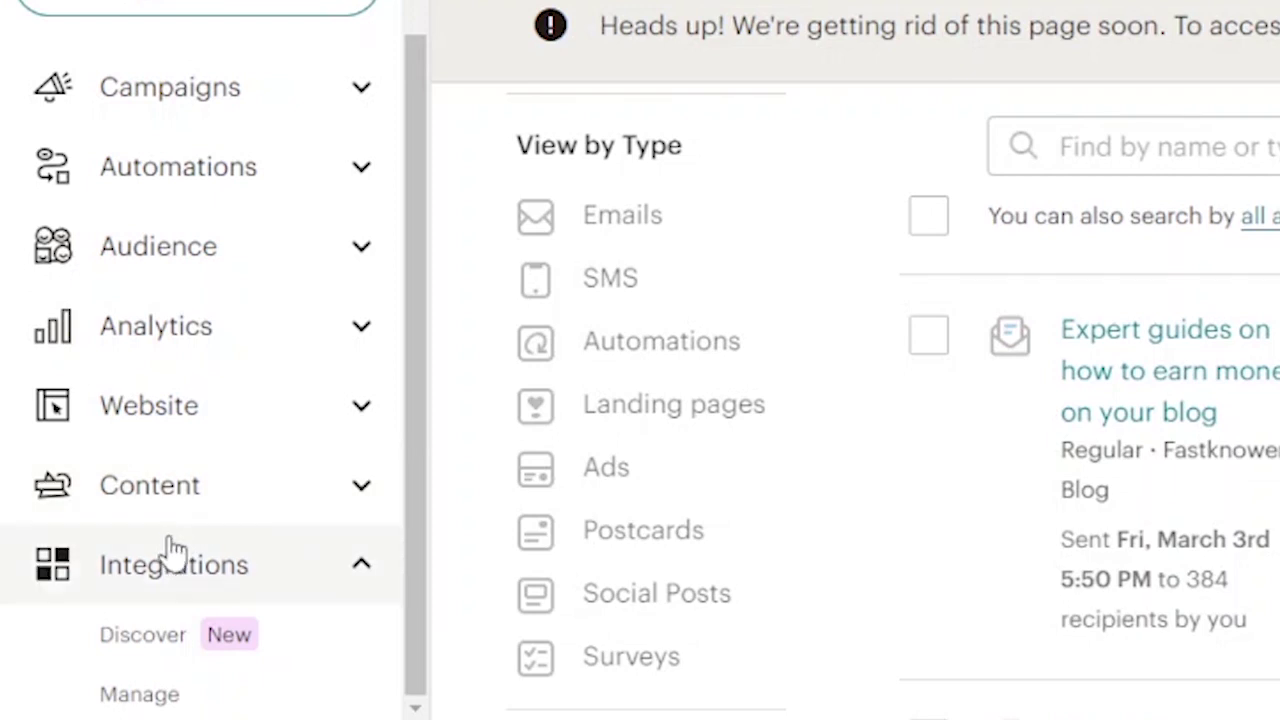
click(359, 566)
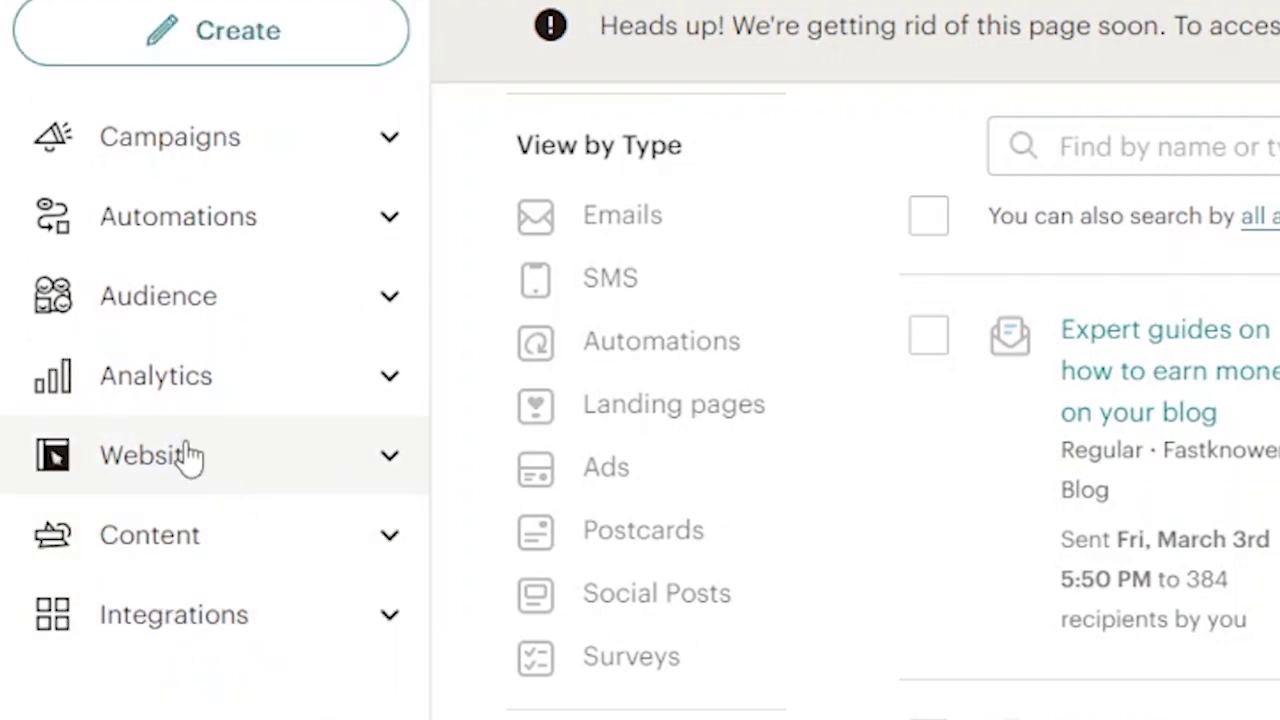
click(392, 378)
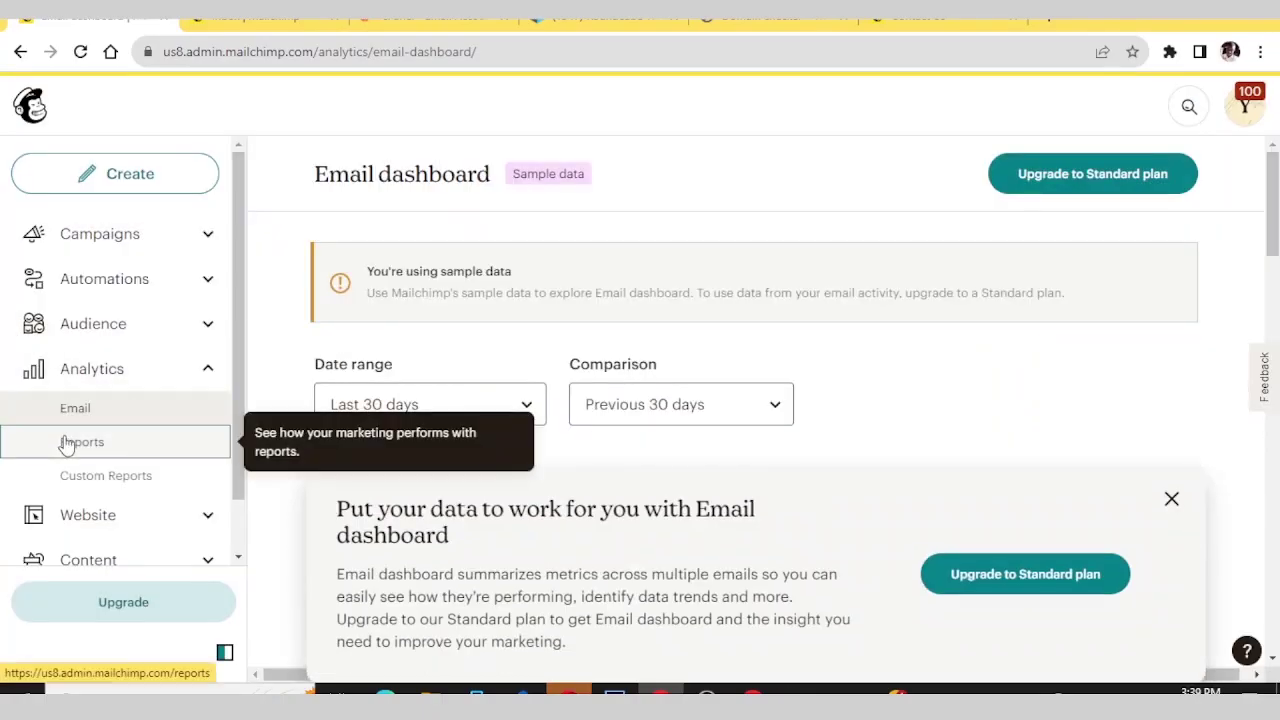
click(120, 510)
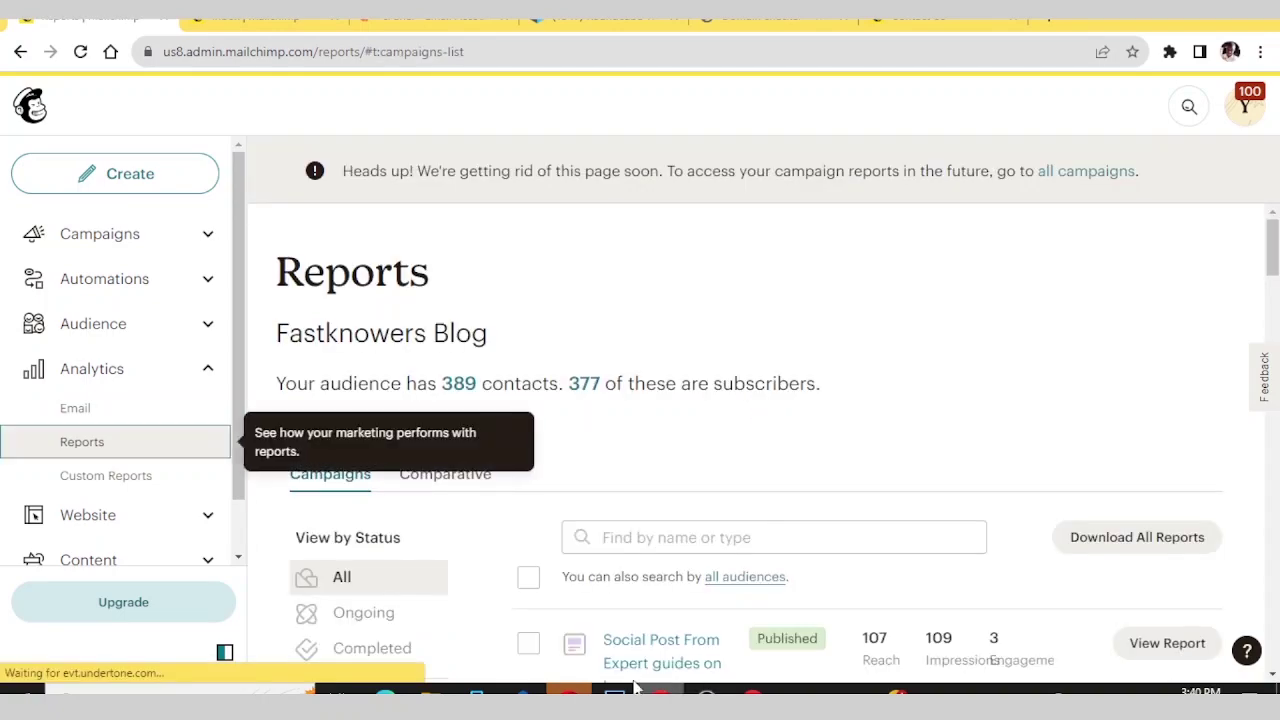
scroll(566, 376, down, 2)
scroll(566, 376, down, 3)
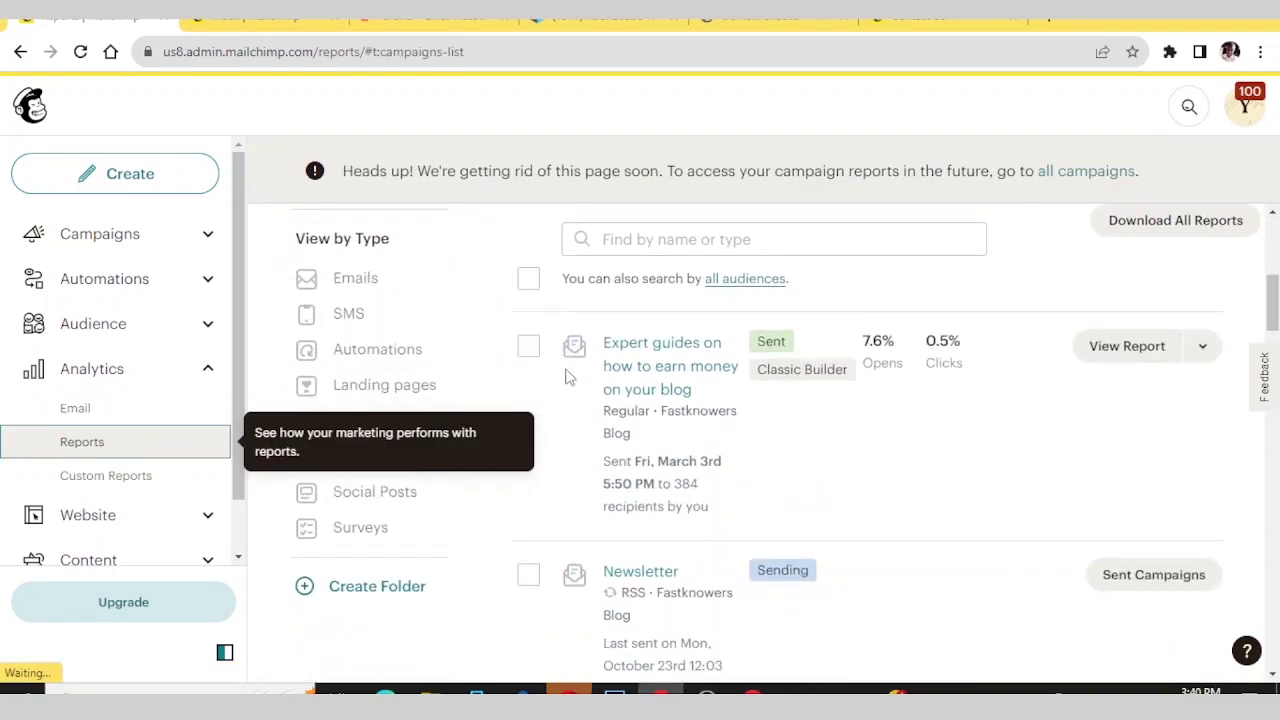
scroll(566, 376, up, 6)
scroll(566, 376, down, 3)
scroll(566, 376, up, 3)
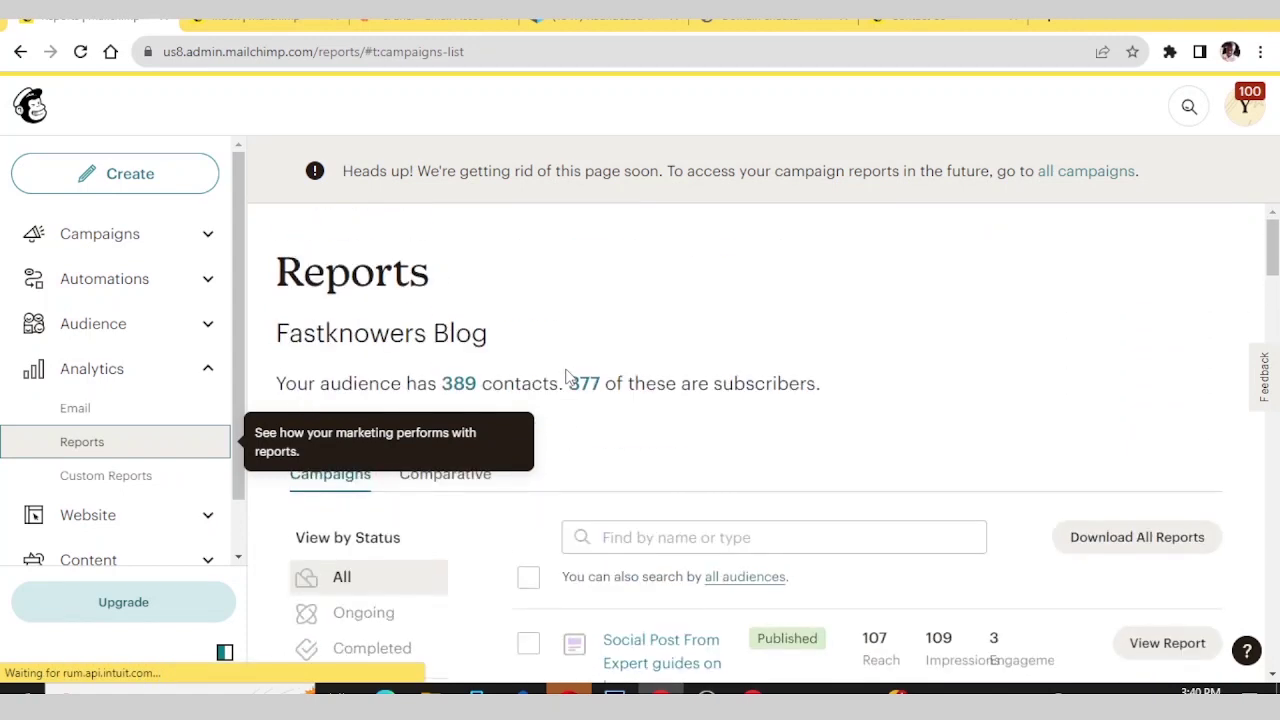
- Go to the Customer Journeys overview and browse the pre-built journey templates
click(203, 286)
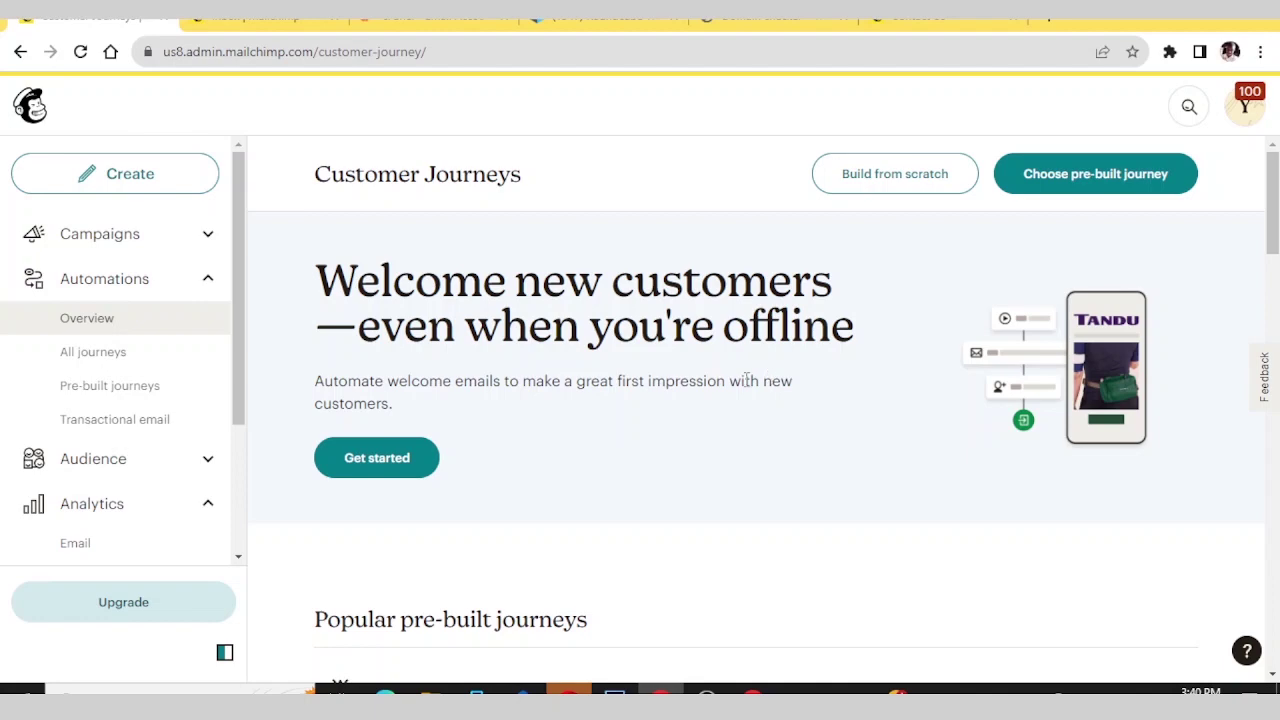
scroll(750, 378, down, 5)
scroll(744, 376, up, 3)
scroll(747, 380, down, 3)
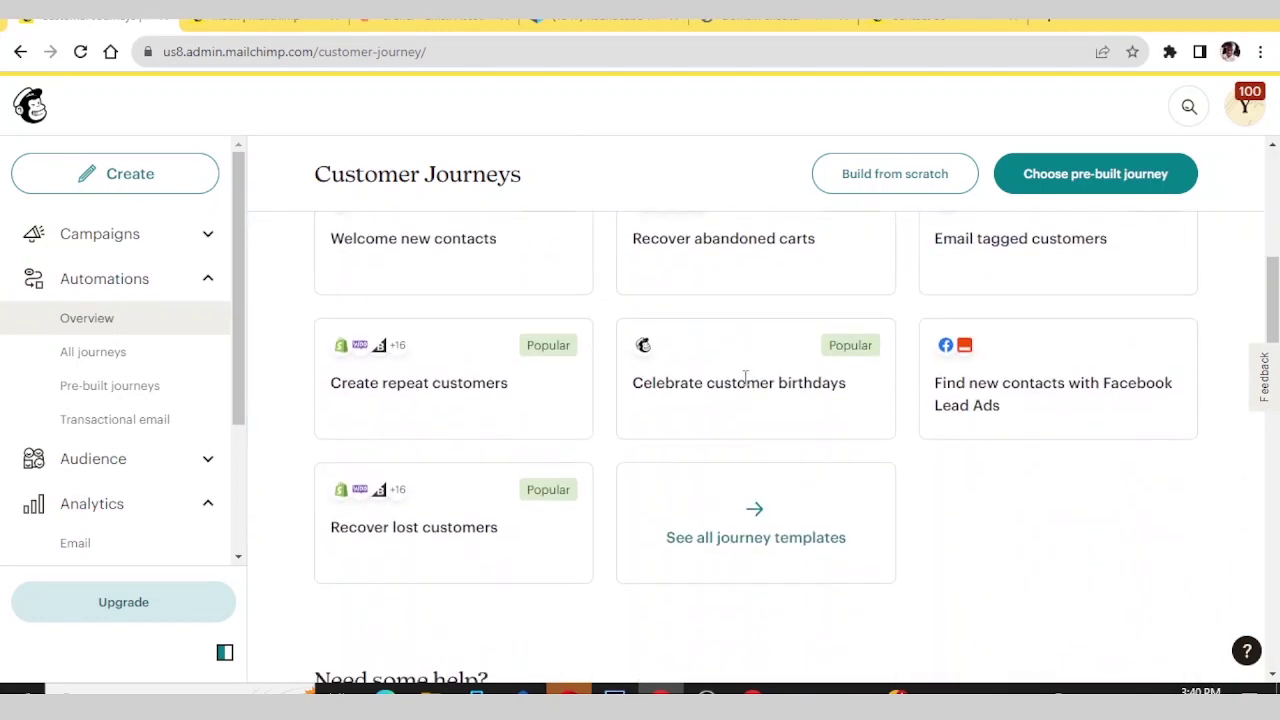
scroll(750, 375, up, 5)
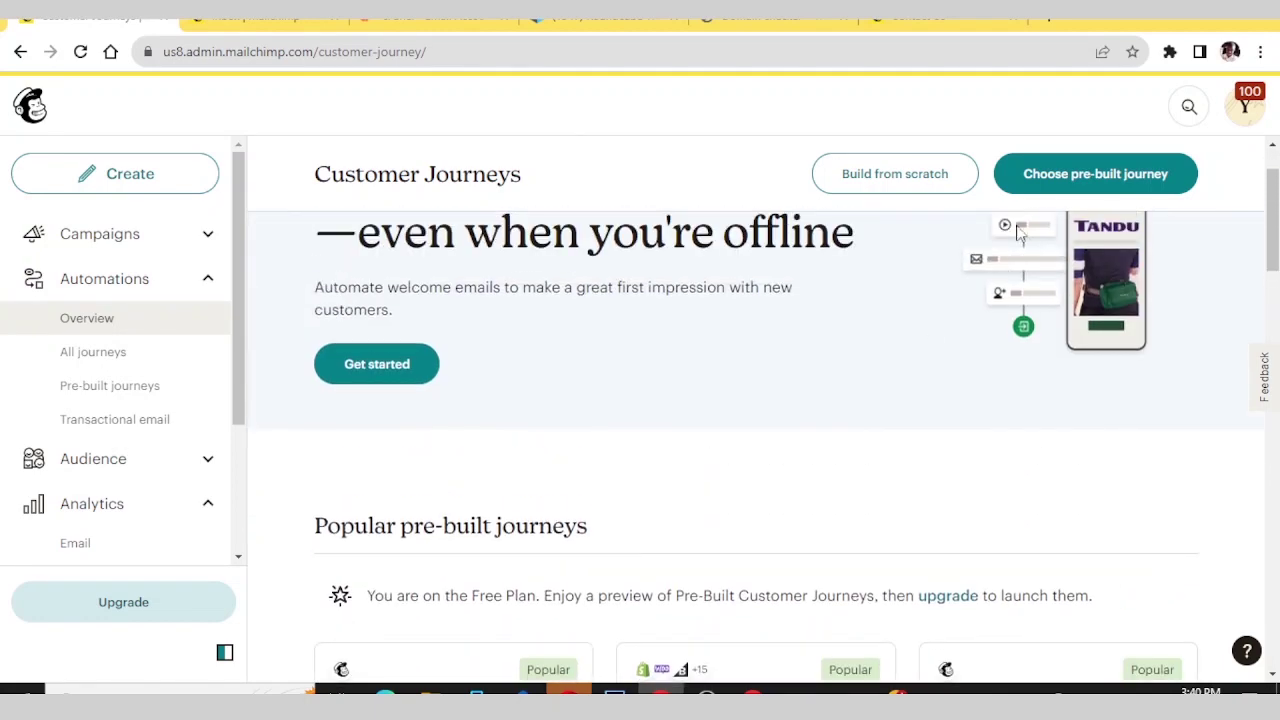
click(1063, 178)
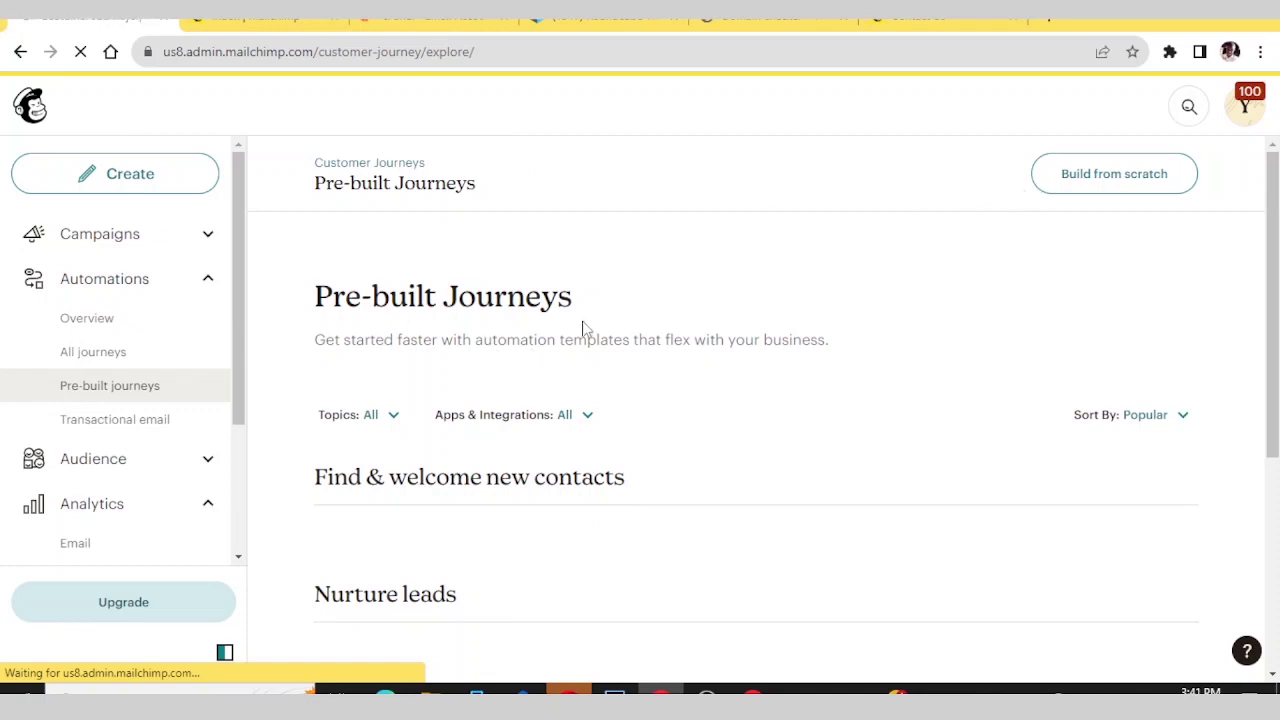
scroll(588, 334, down, 4)
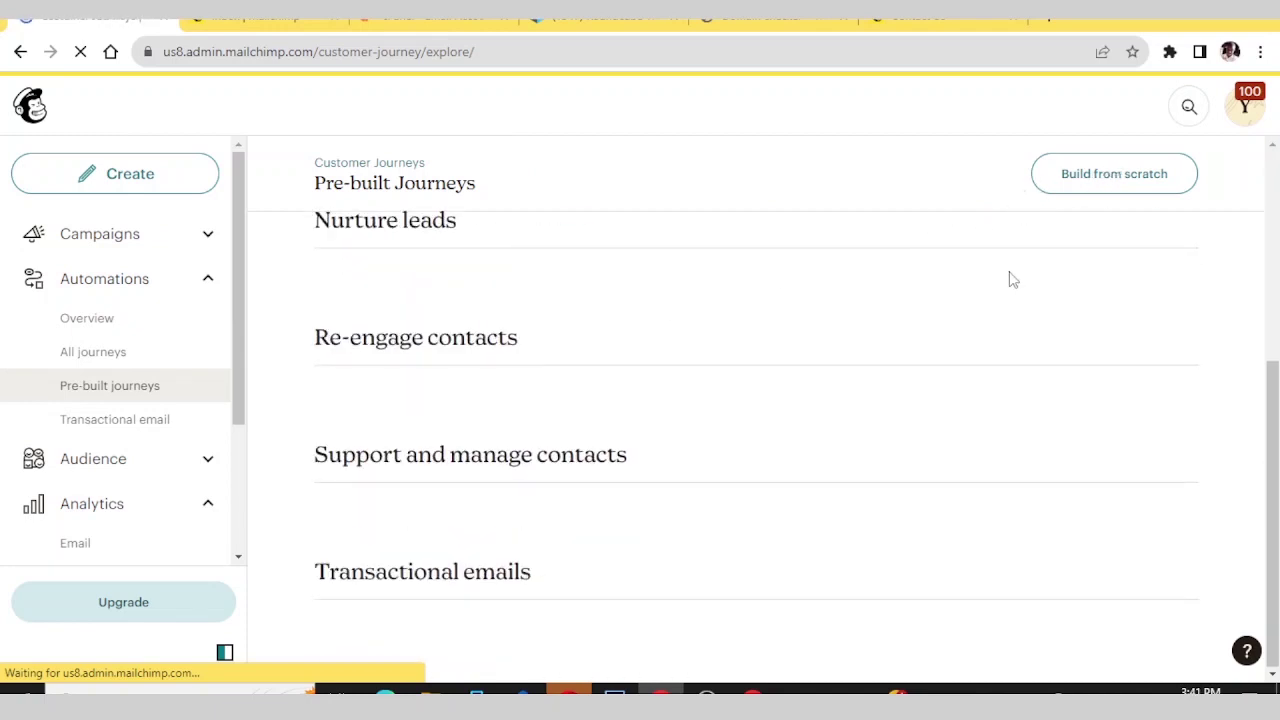
- Build a journey from scratch named 'Automated newsletter' and start building it
click(1112, 180)
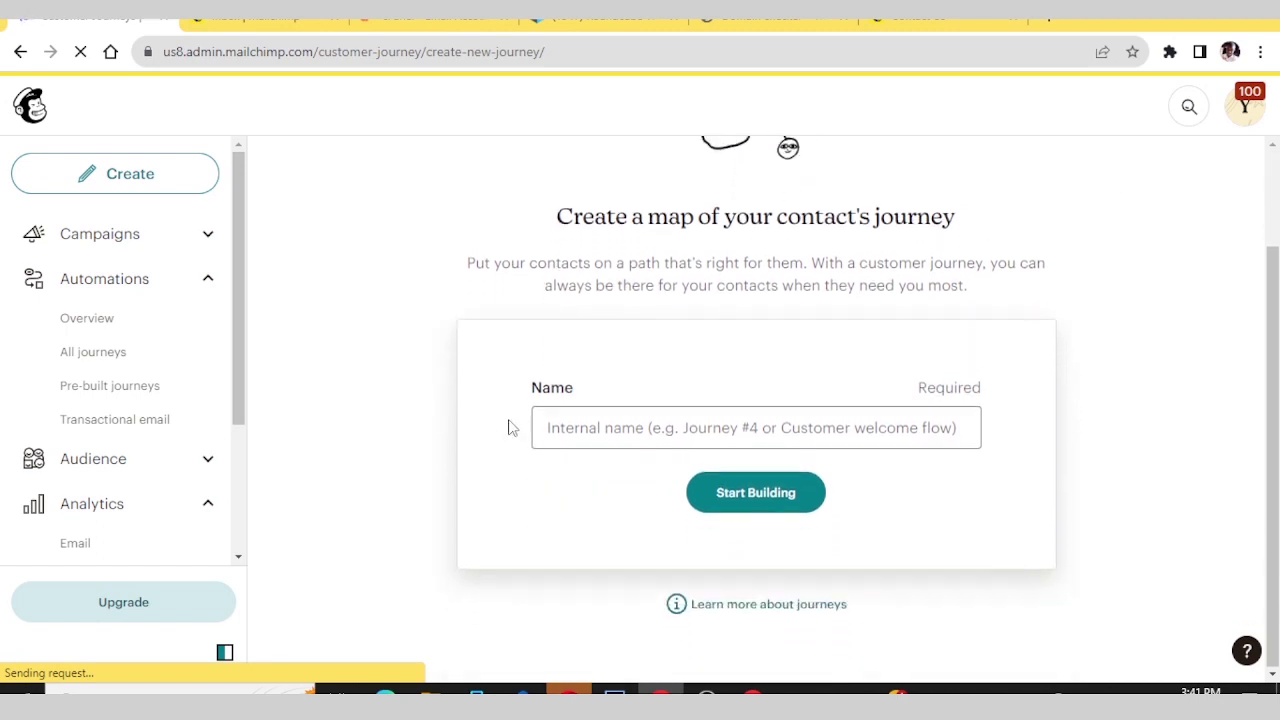
click(574, 536)
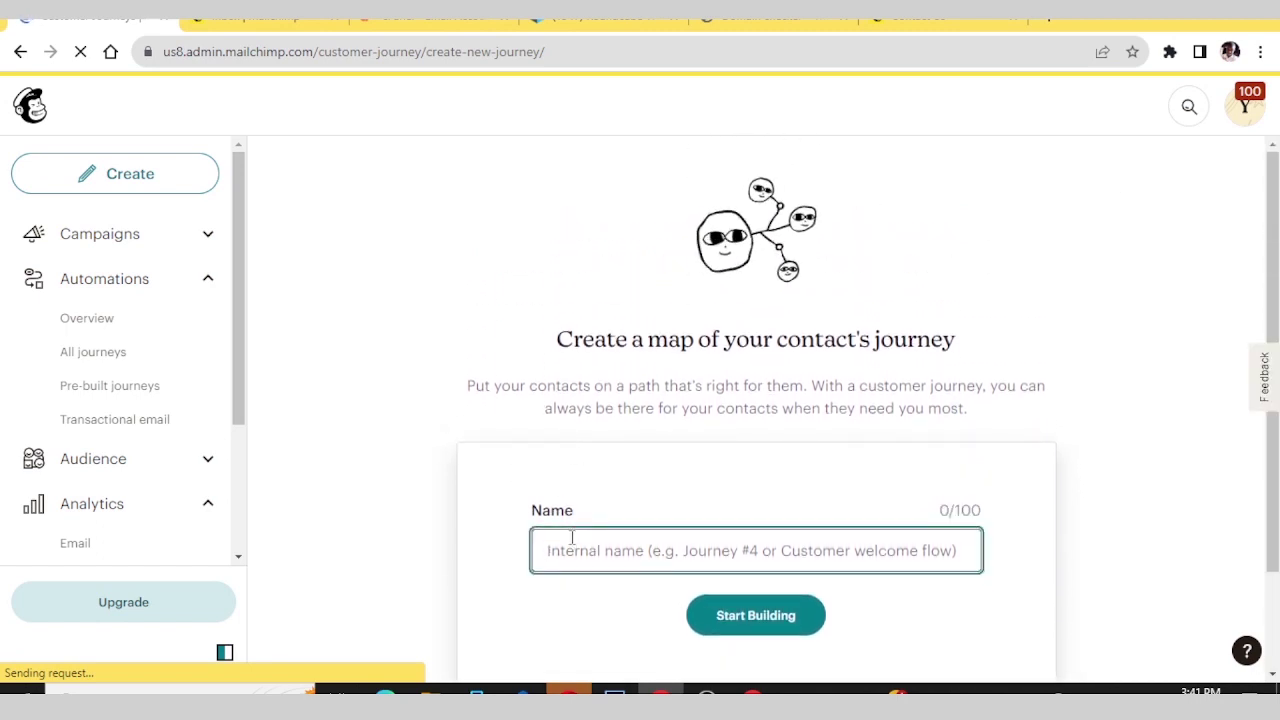
text(A)
key(Caps_Lock)
text(utomay)
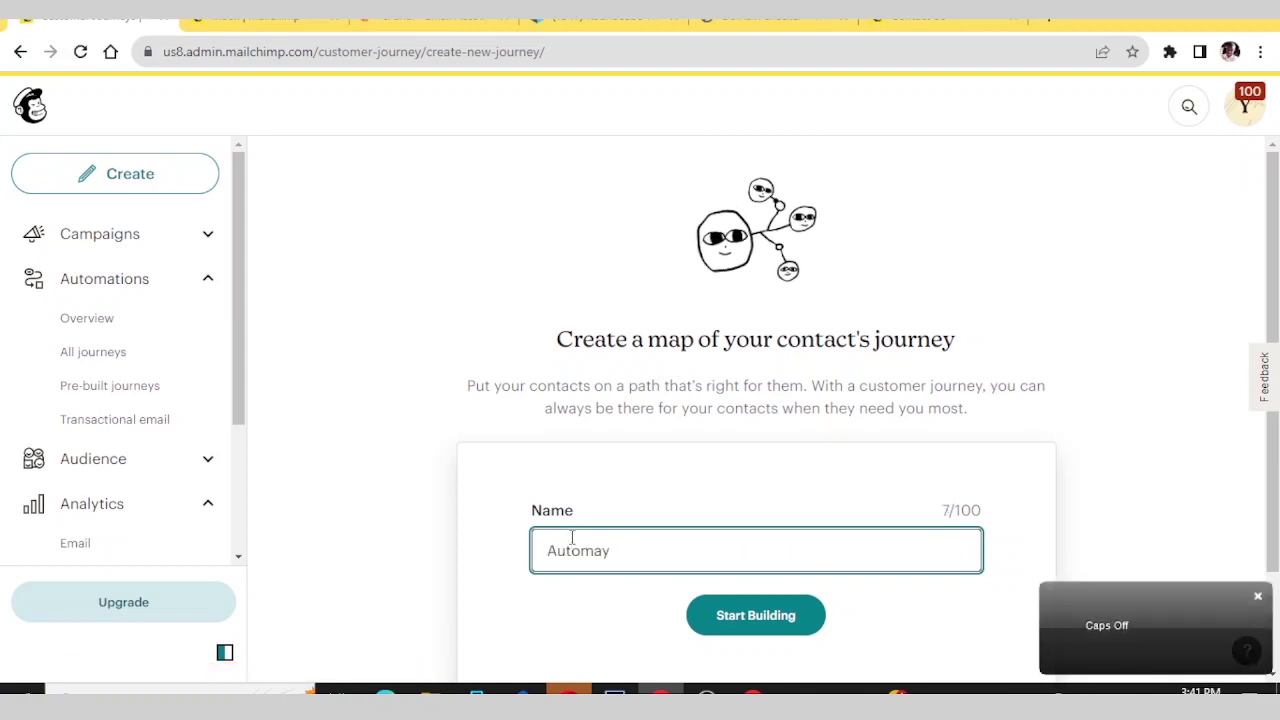
key(BackSpace)
text(ted )
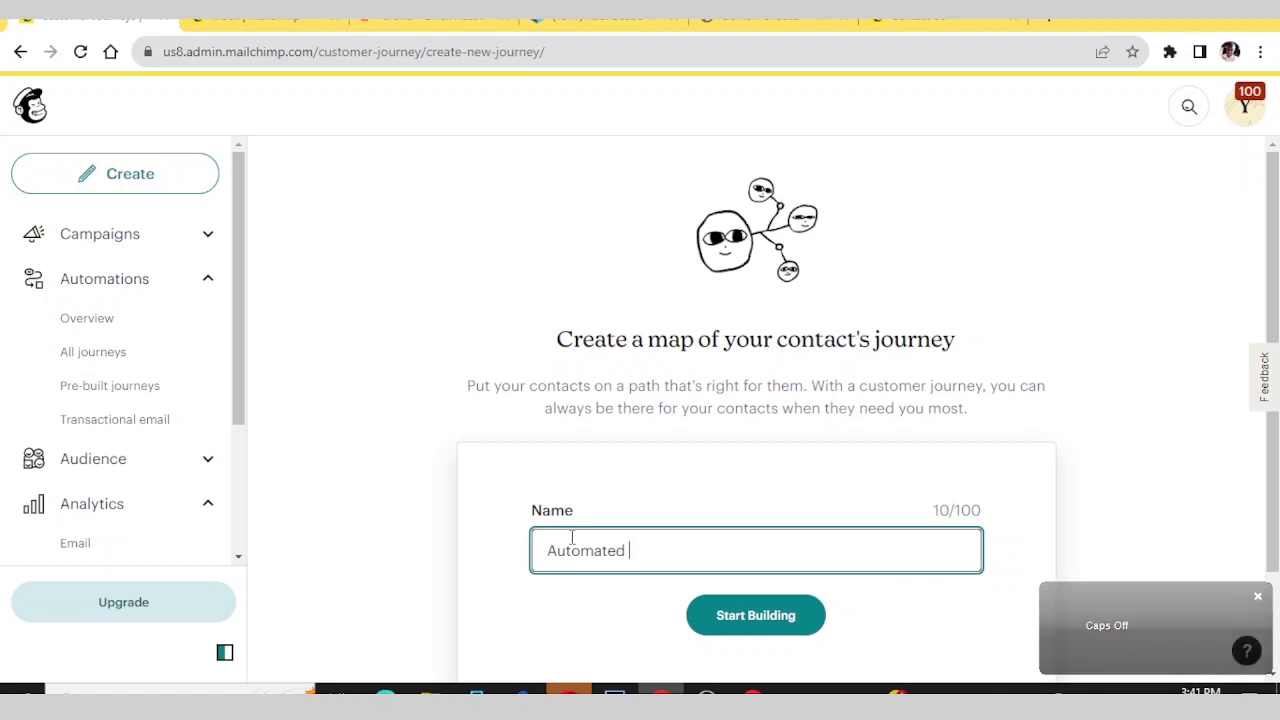
text(newsle)
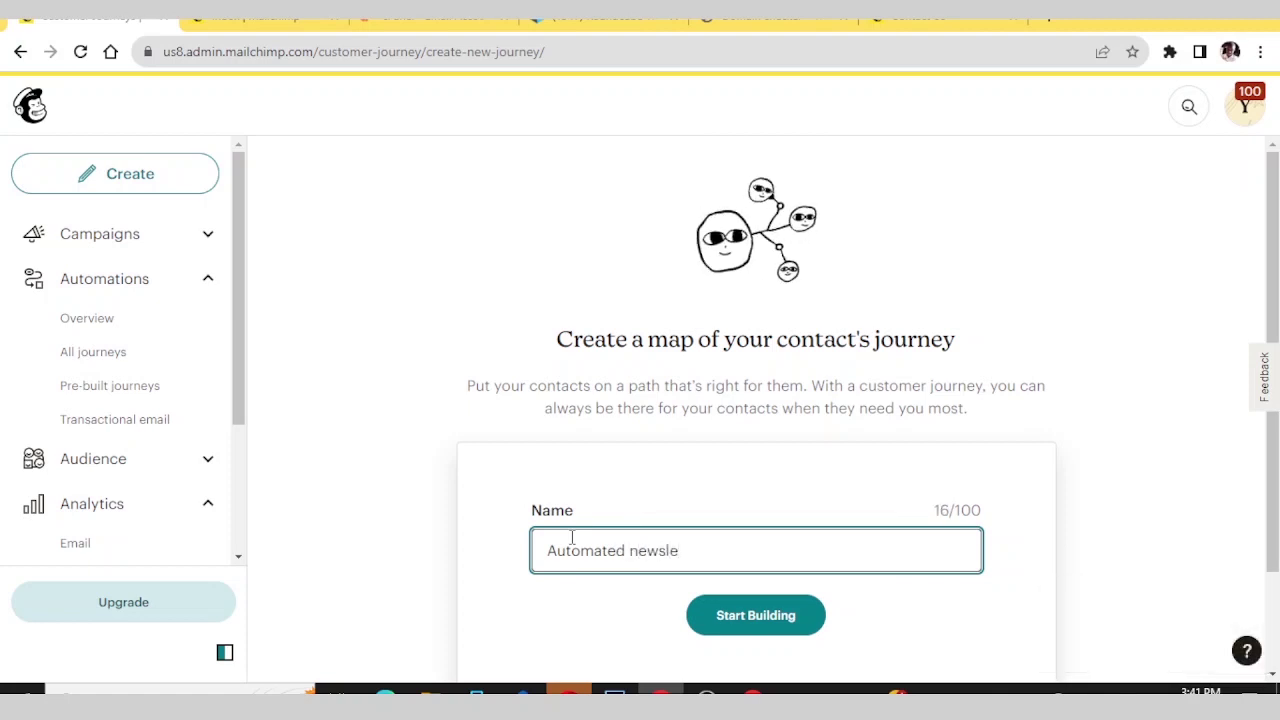
text(tter)
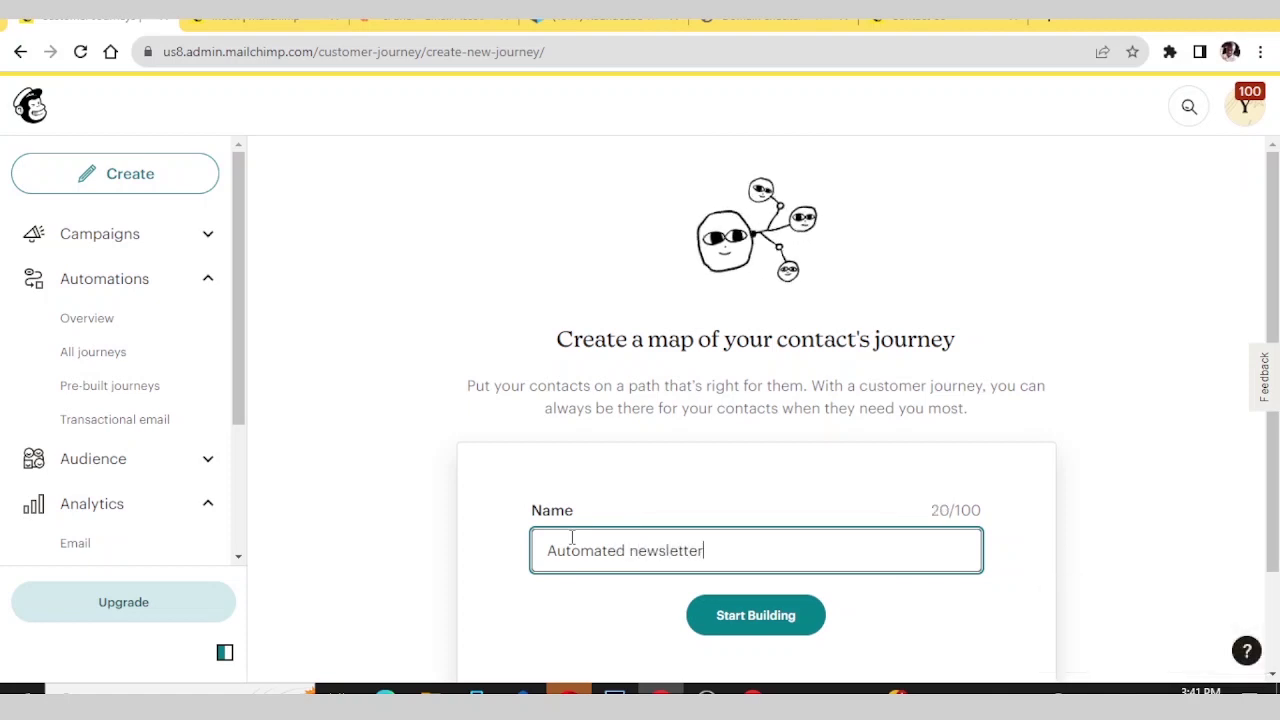
scroll(751, 534, down, 2)
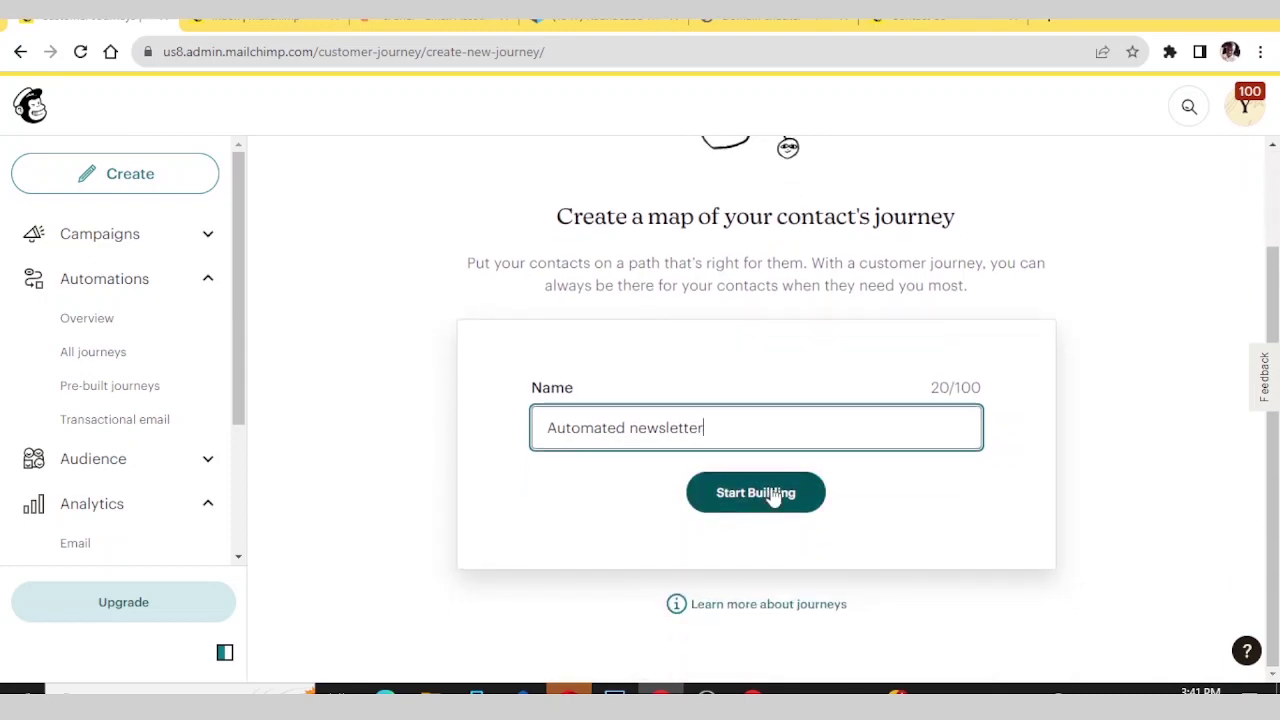
click(771, 494)
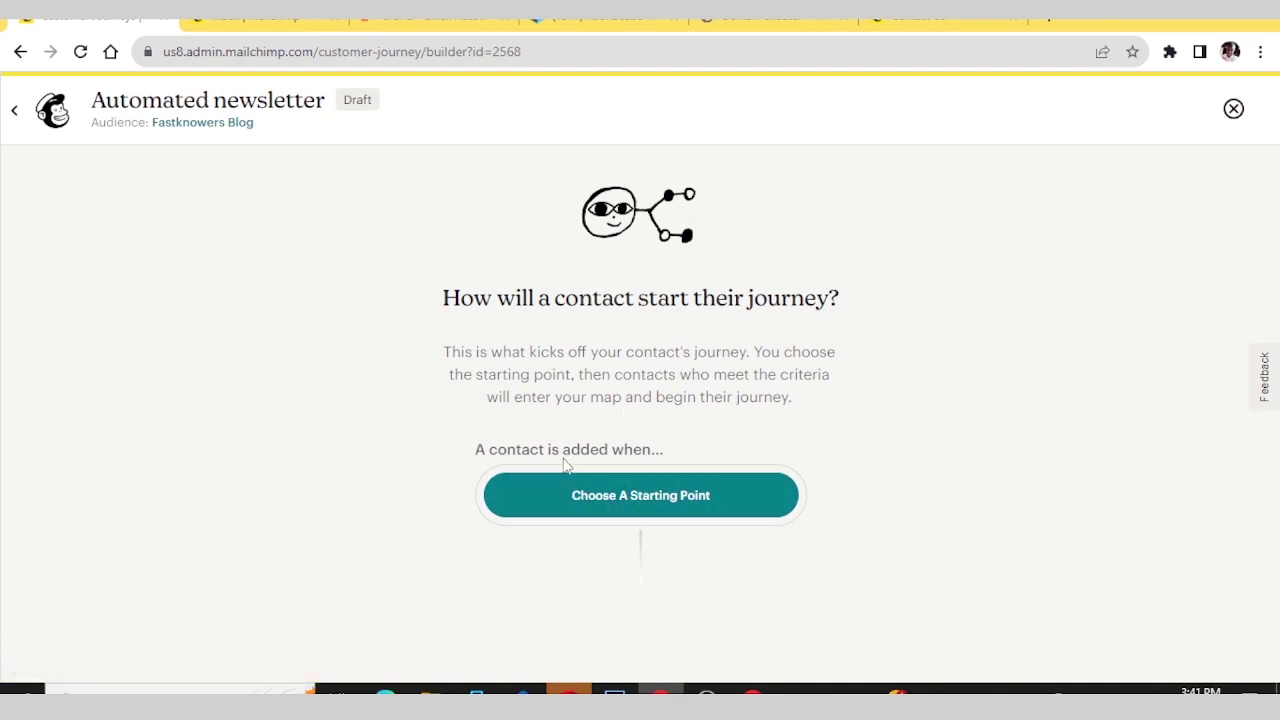
- Set the starting point to 'Signs up for Email' with imported contacts included
click(624, 504)
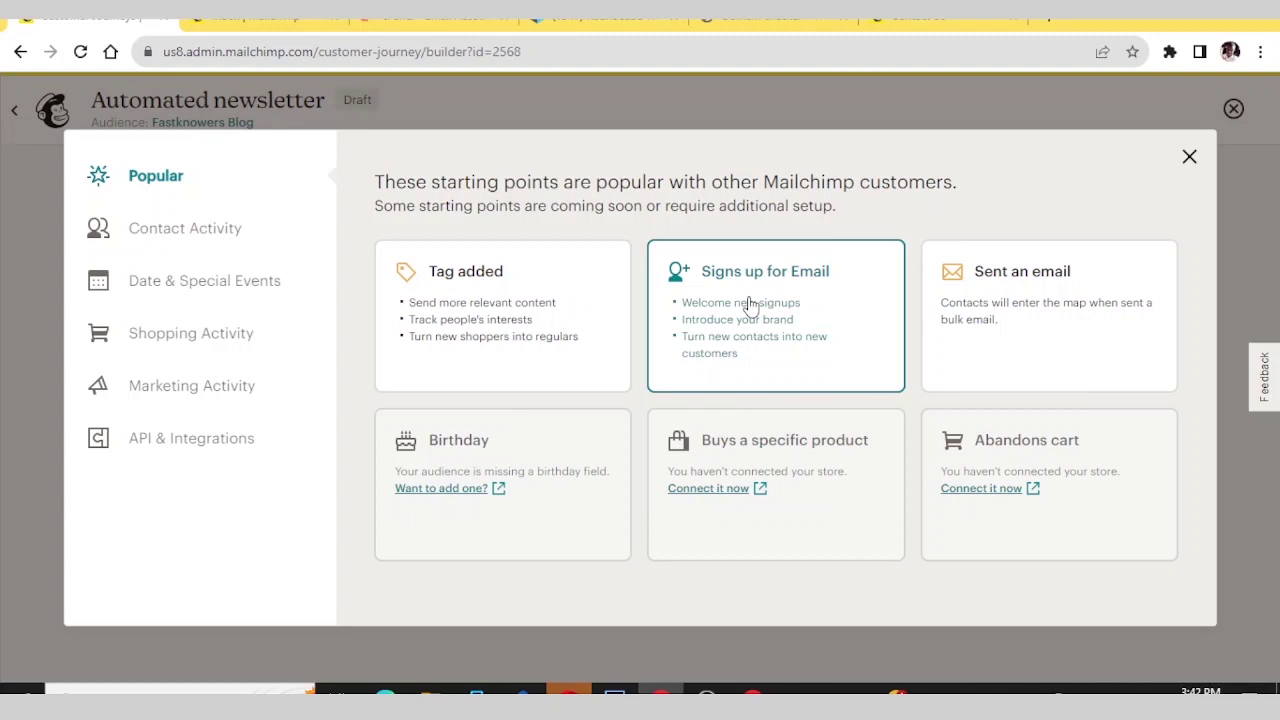
click(750, 303)
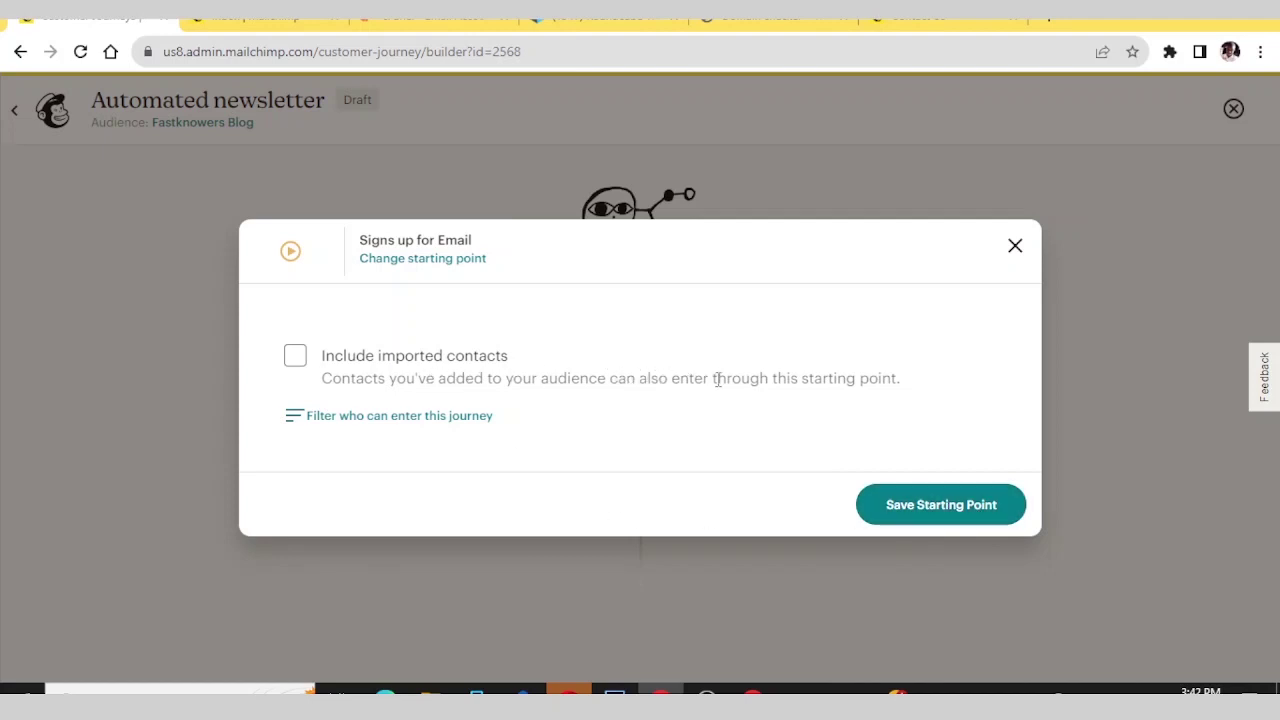
click(295, 356)
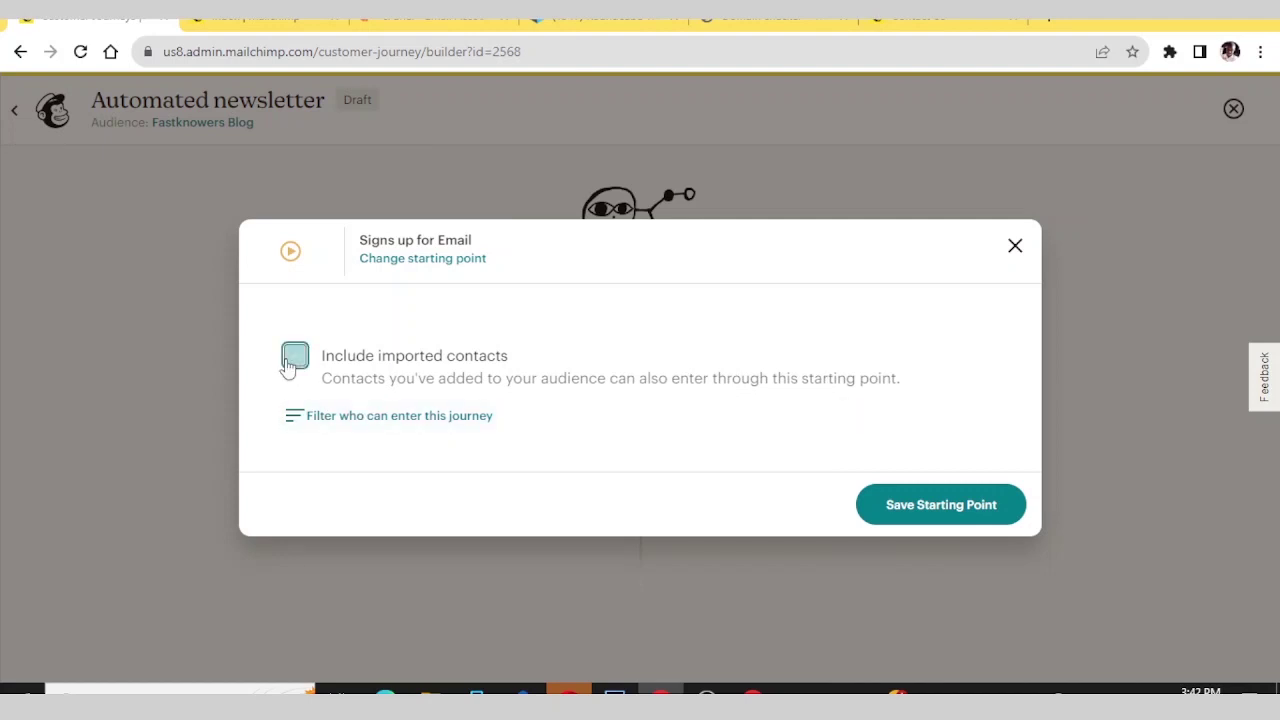
click(928, 509)
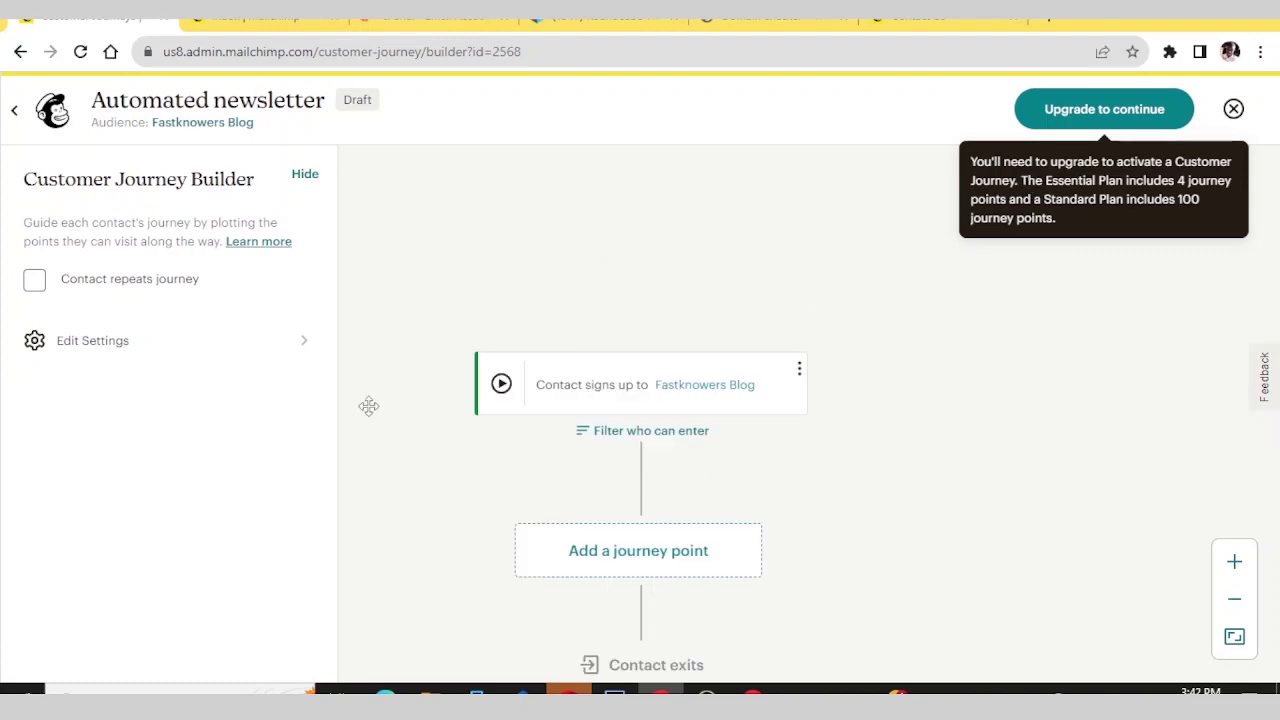
- Open the journey point options below the signup trigger, showing Send email and rules
scroll(600, 320, down, 2)
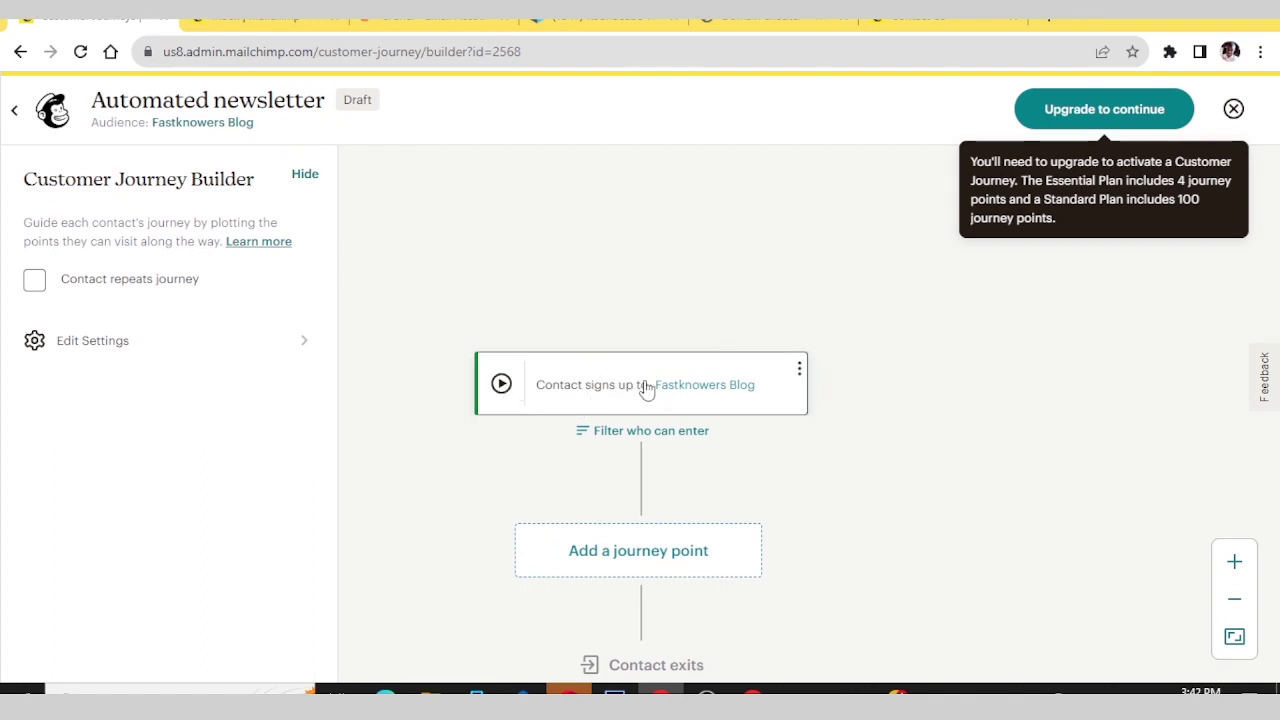
click(799, 369)
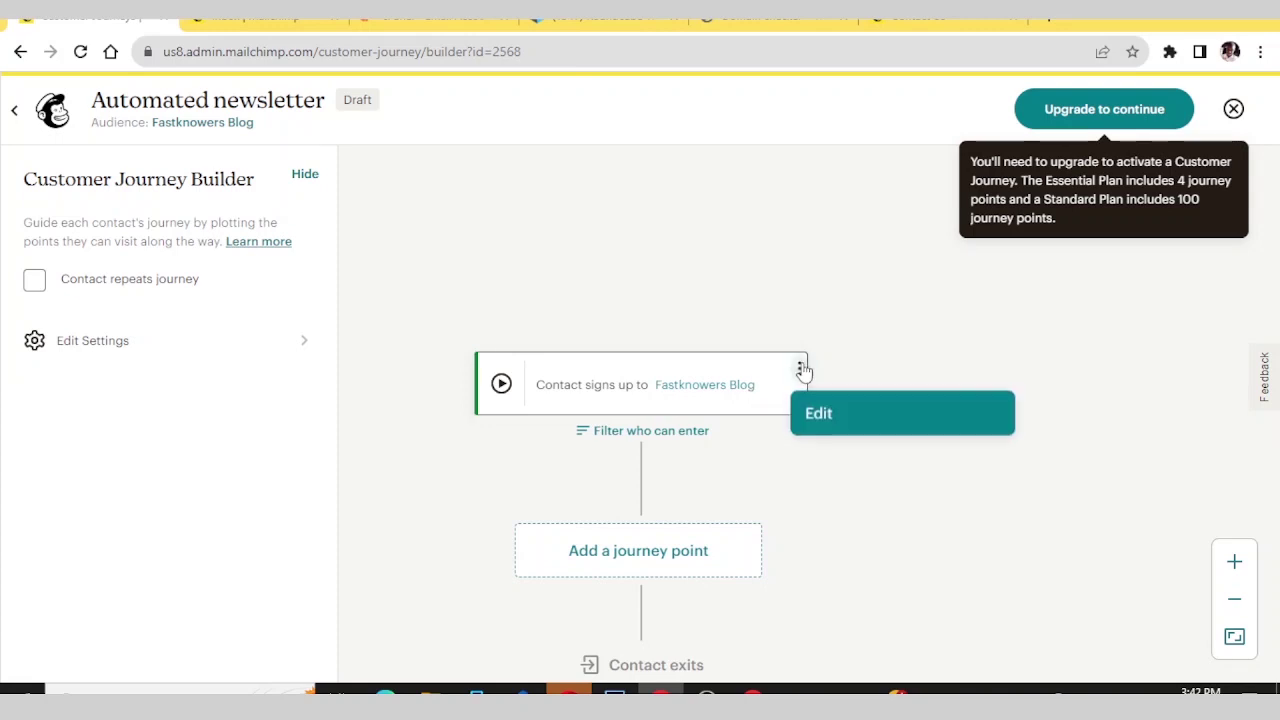
click(812, 336)
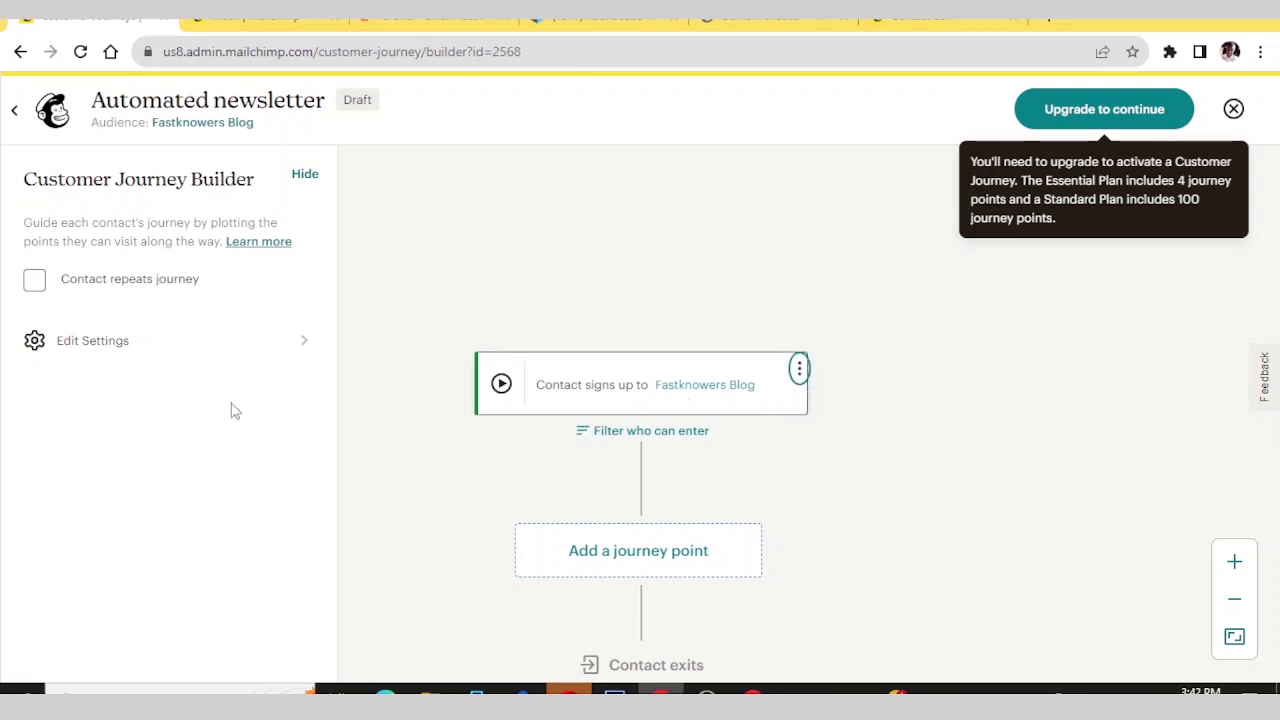
scroll(660, 585, down, 2)
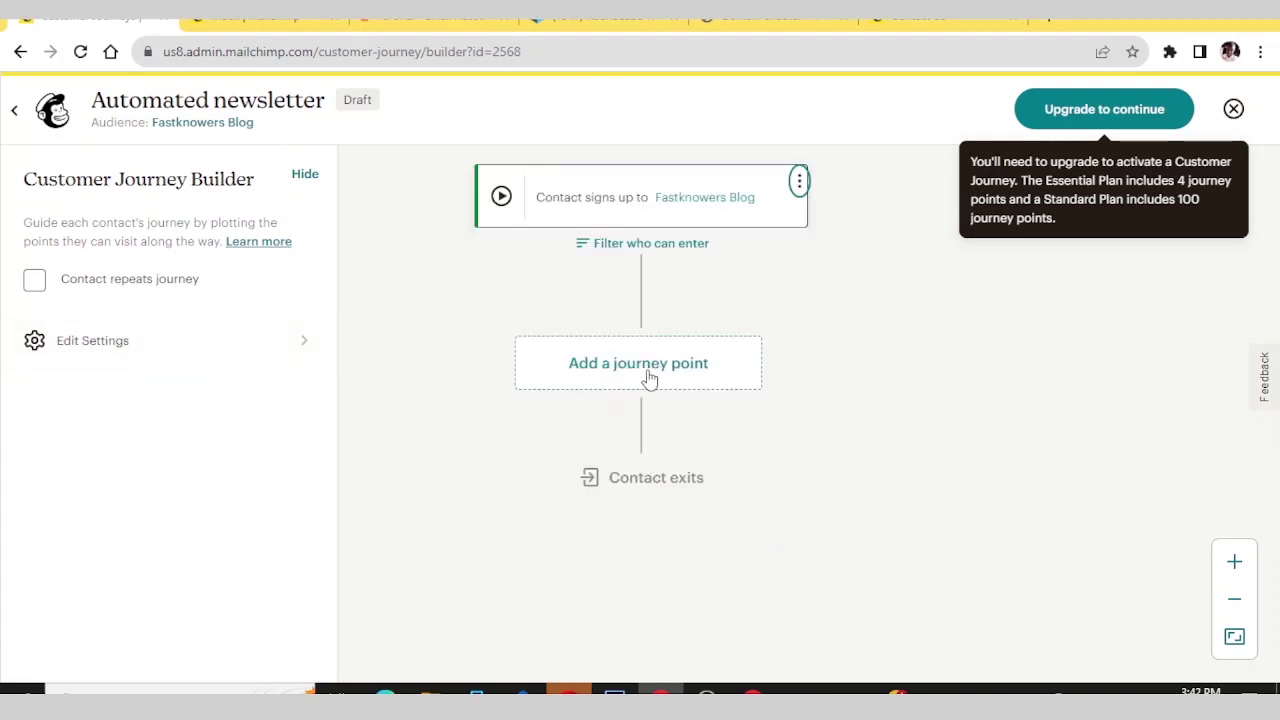
scroll(648, 376, up, 1)
click(651, 459)
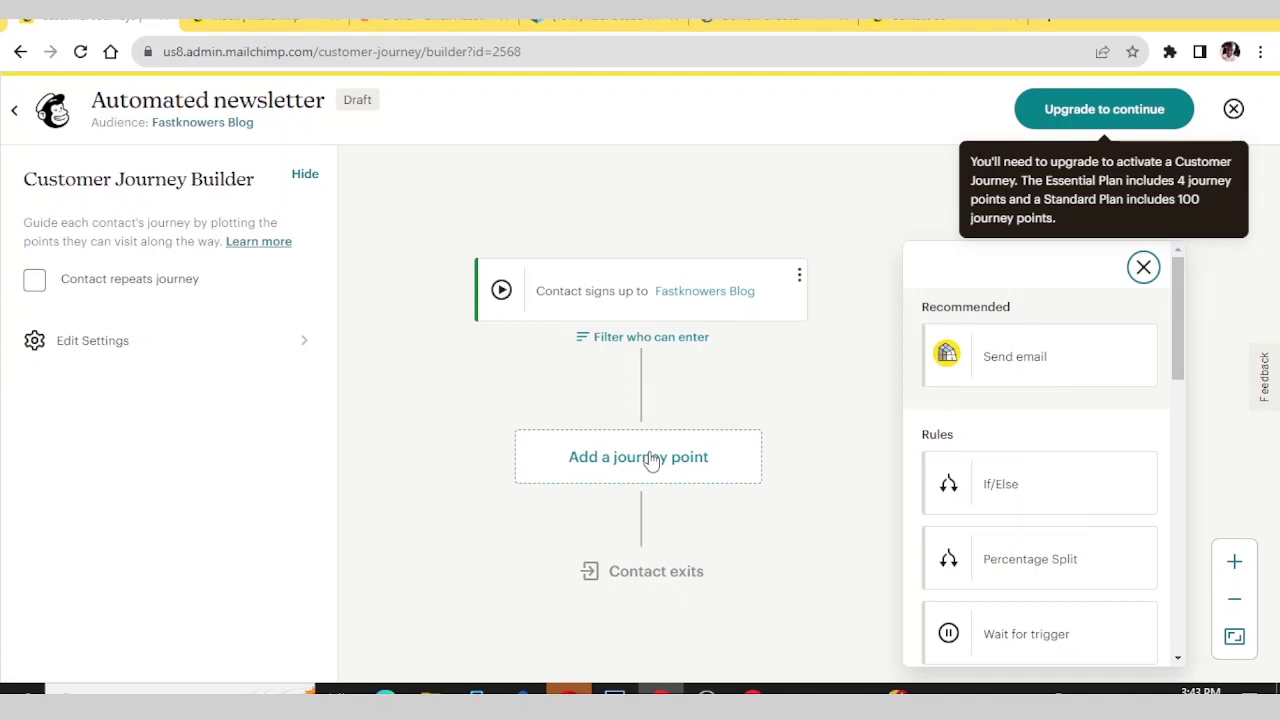
click(1035, 365)
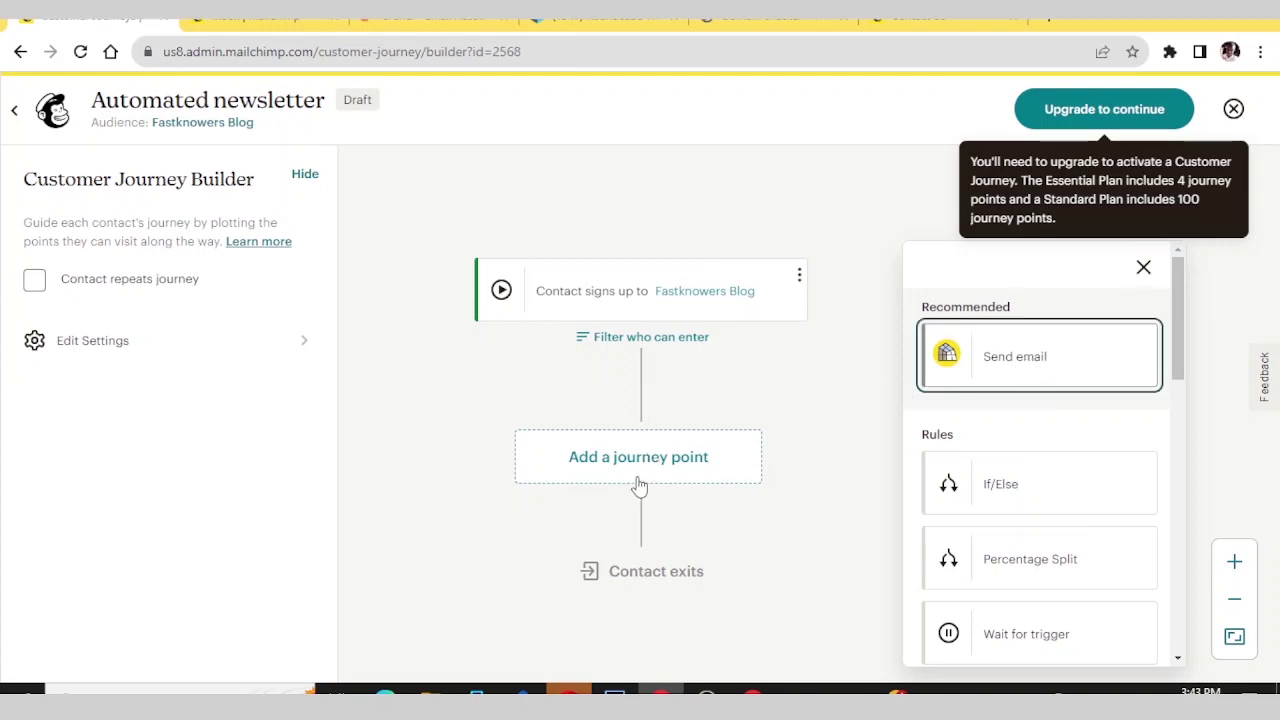
- Add a Send email step after the signup trigger and edit its To & From
click(1020, 362)
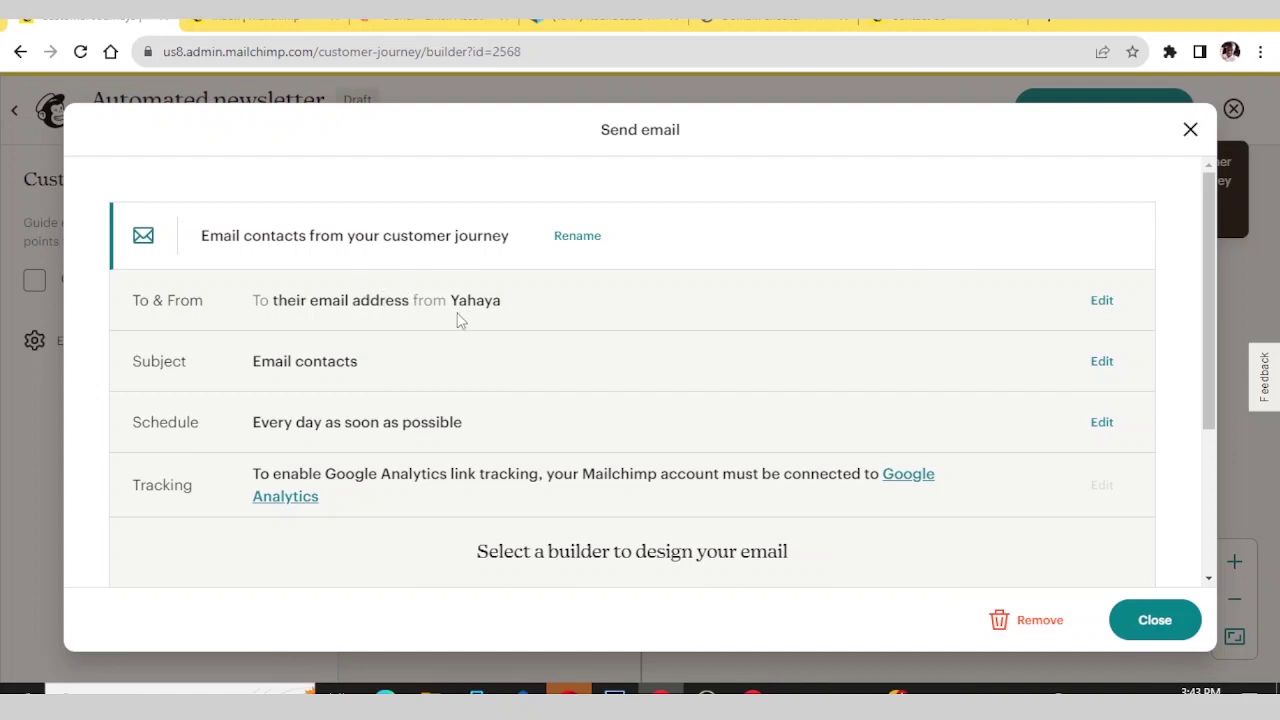
click(1101, 302)
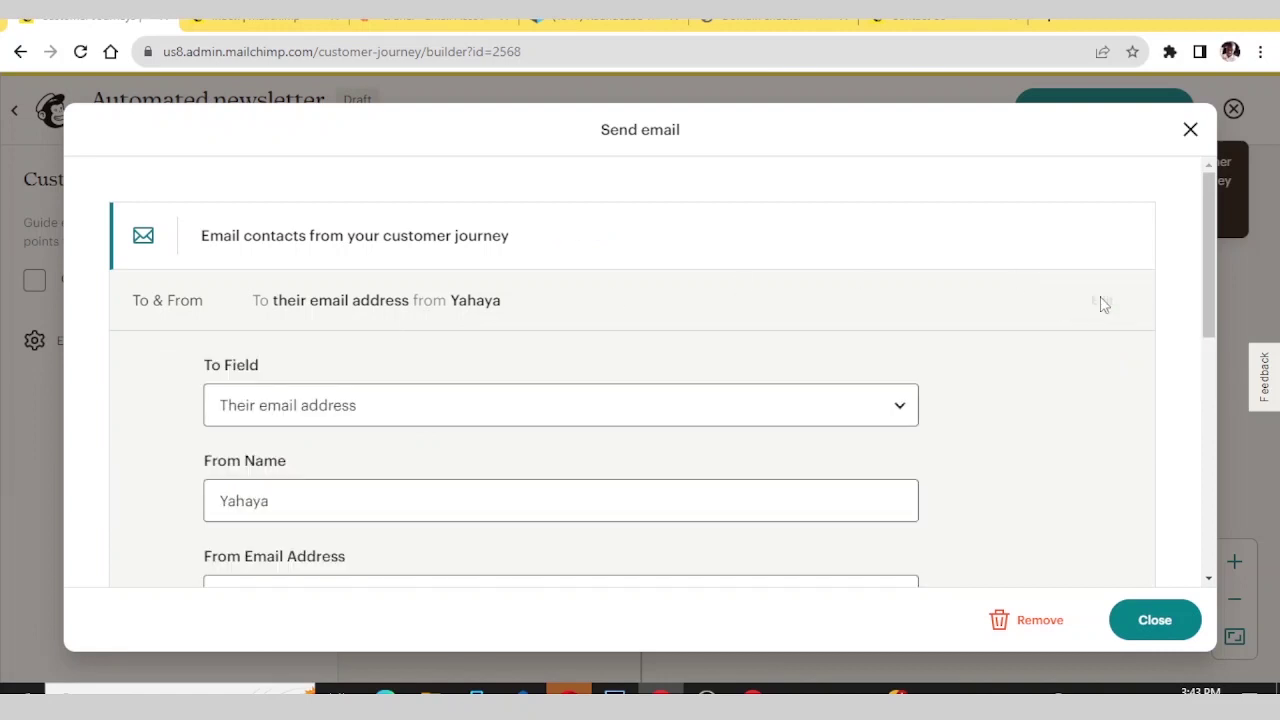
scroll(518, 370, down, 1)
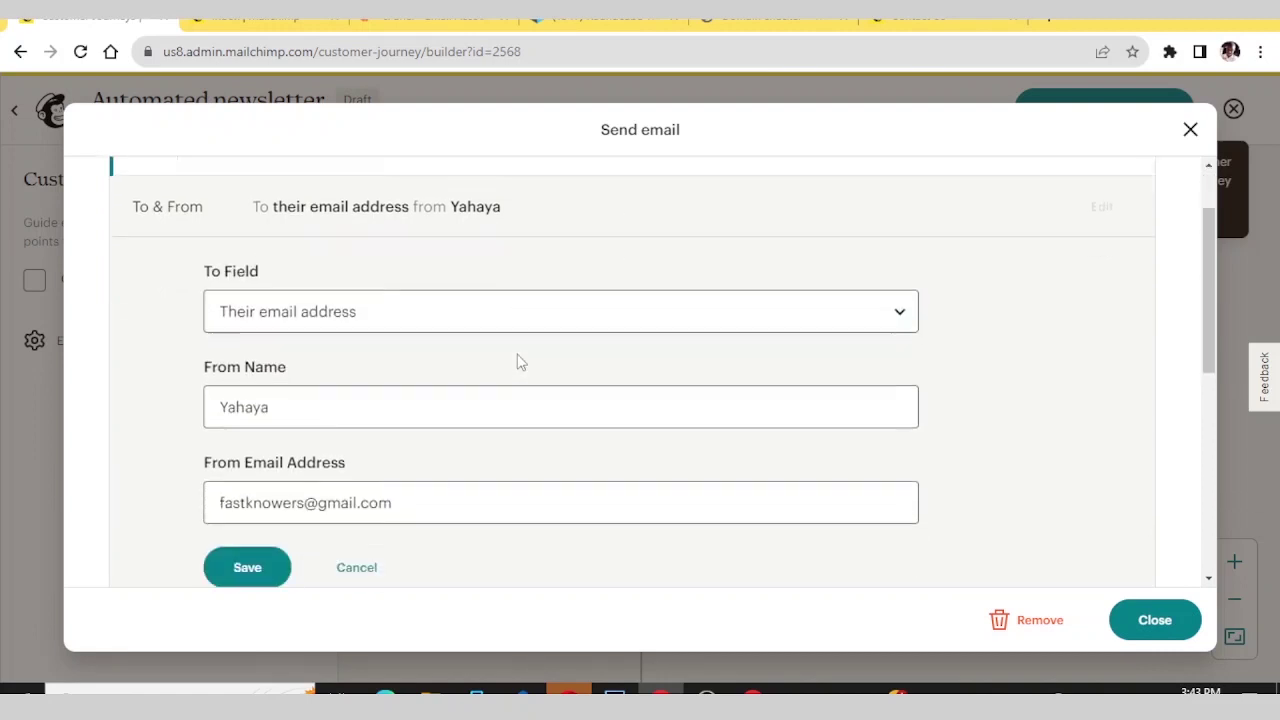
- Replace the From Name with the author's name from Fastknowers and save it
click(228, 410)
double_click(228, 412)
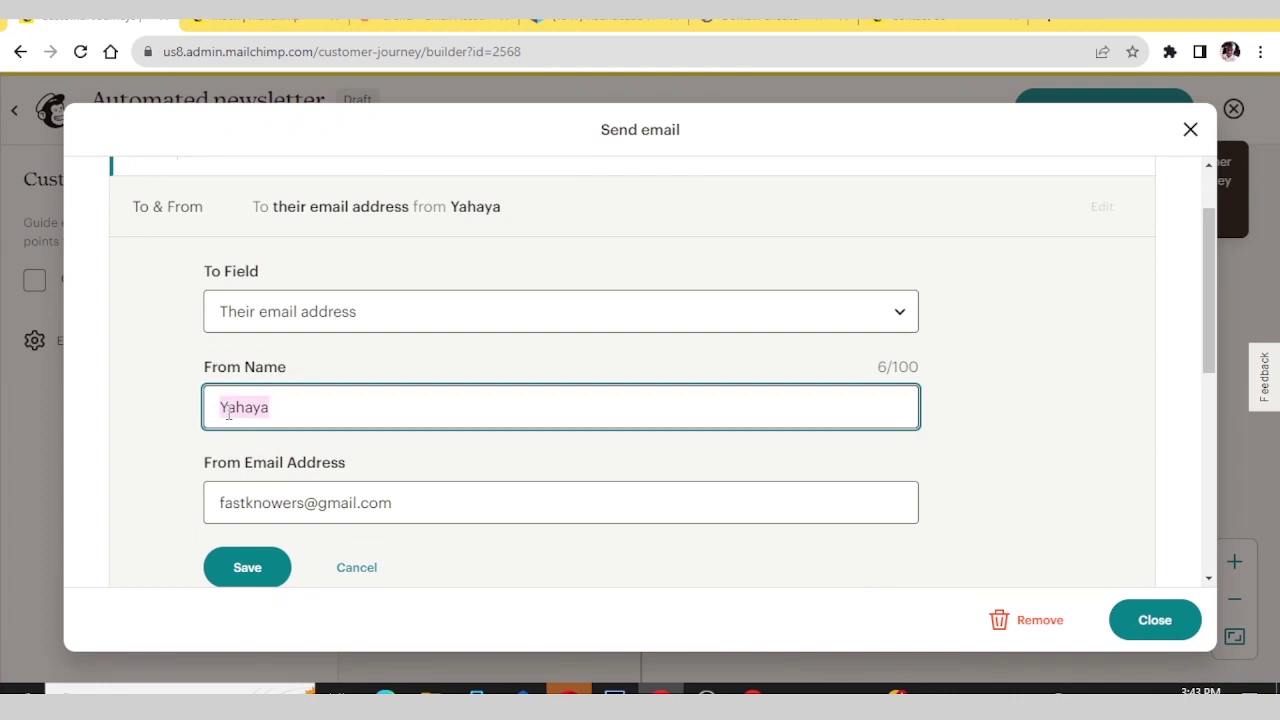
key(Caps_Lock)
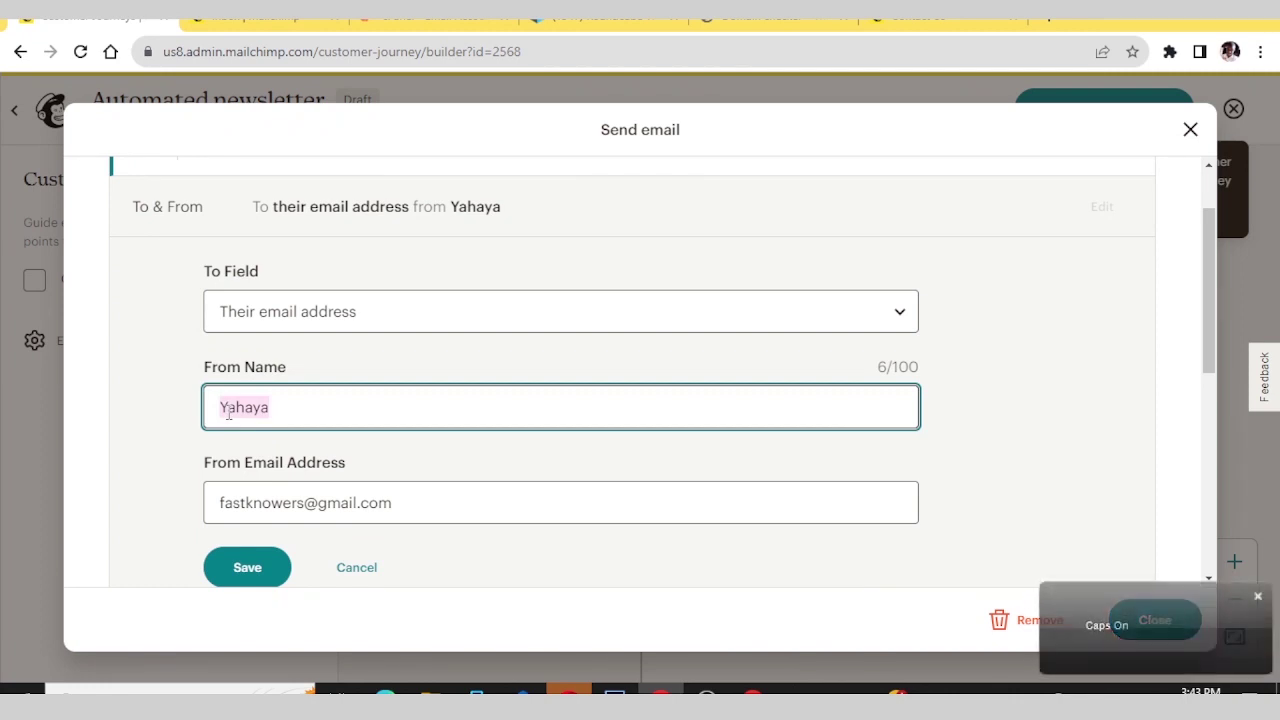
click(272, 407)
double_click(249, 412)
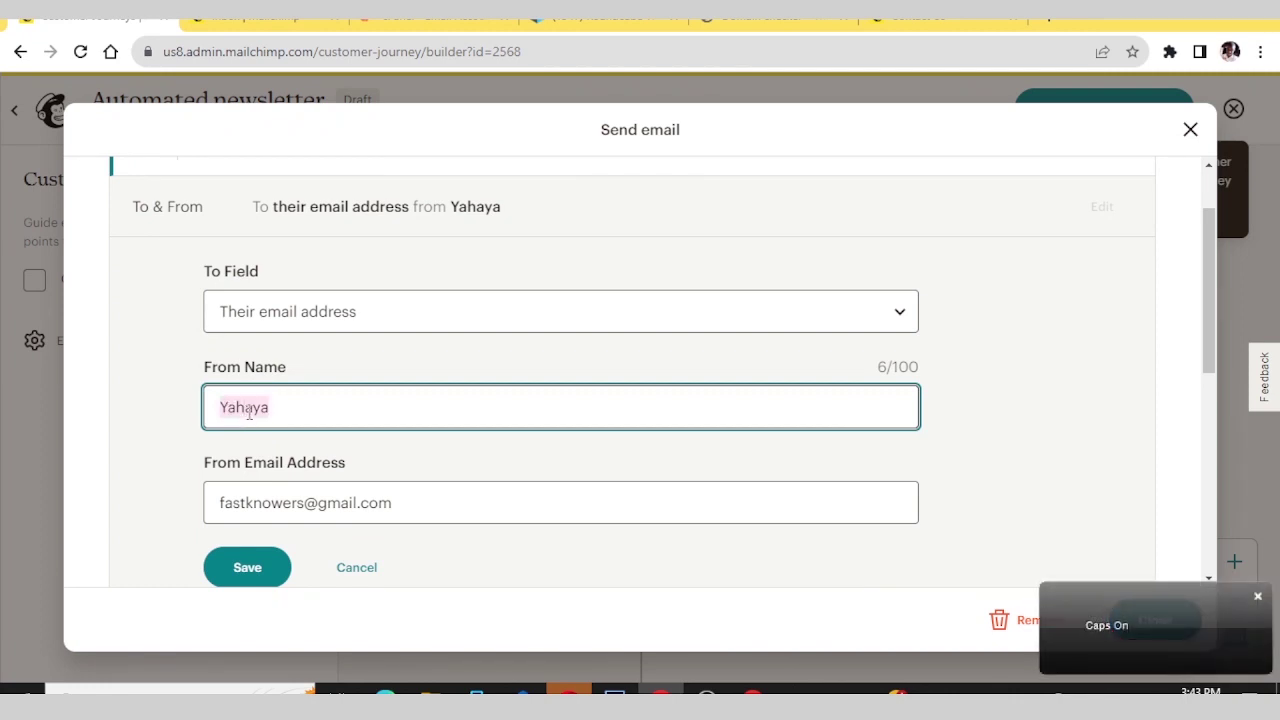
text(Abd)
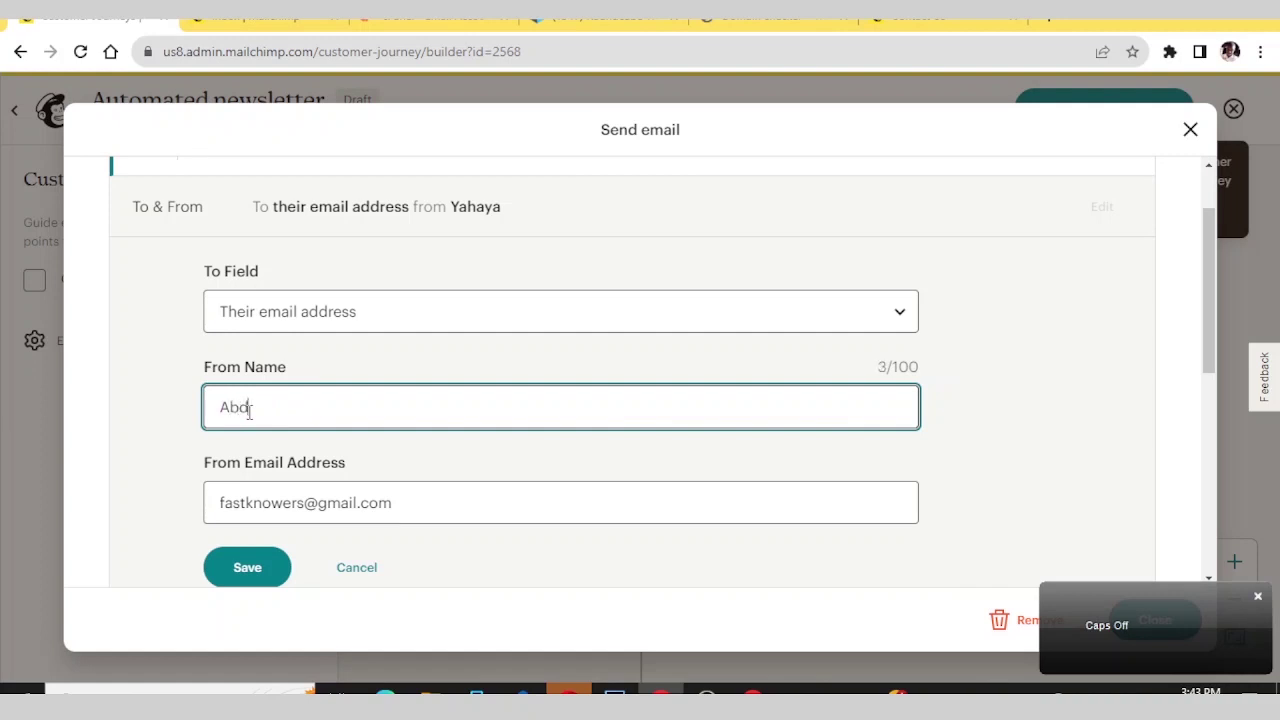
text(ulrazaq fr)
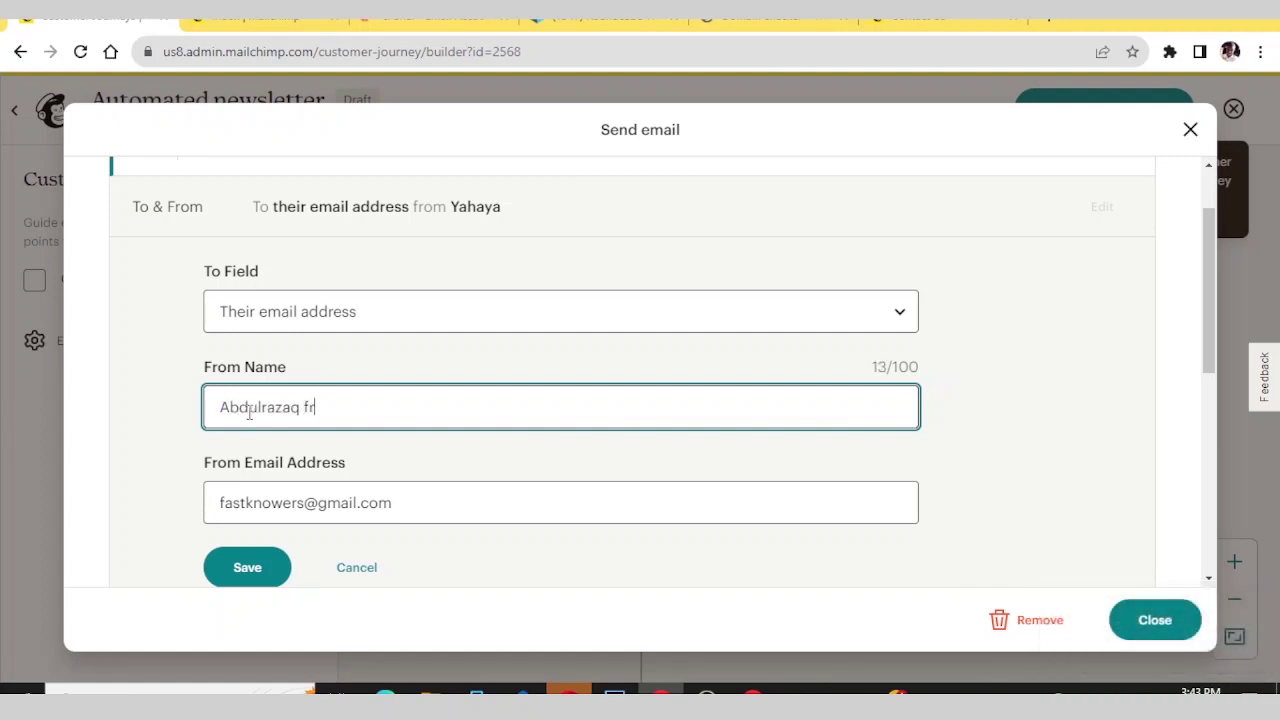
text(om Fast)
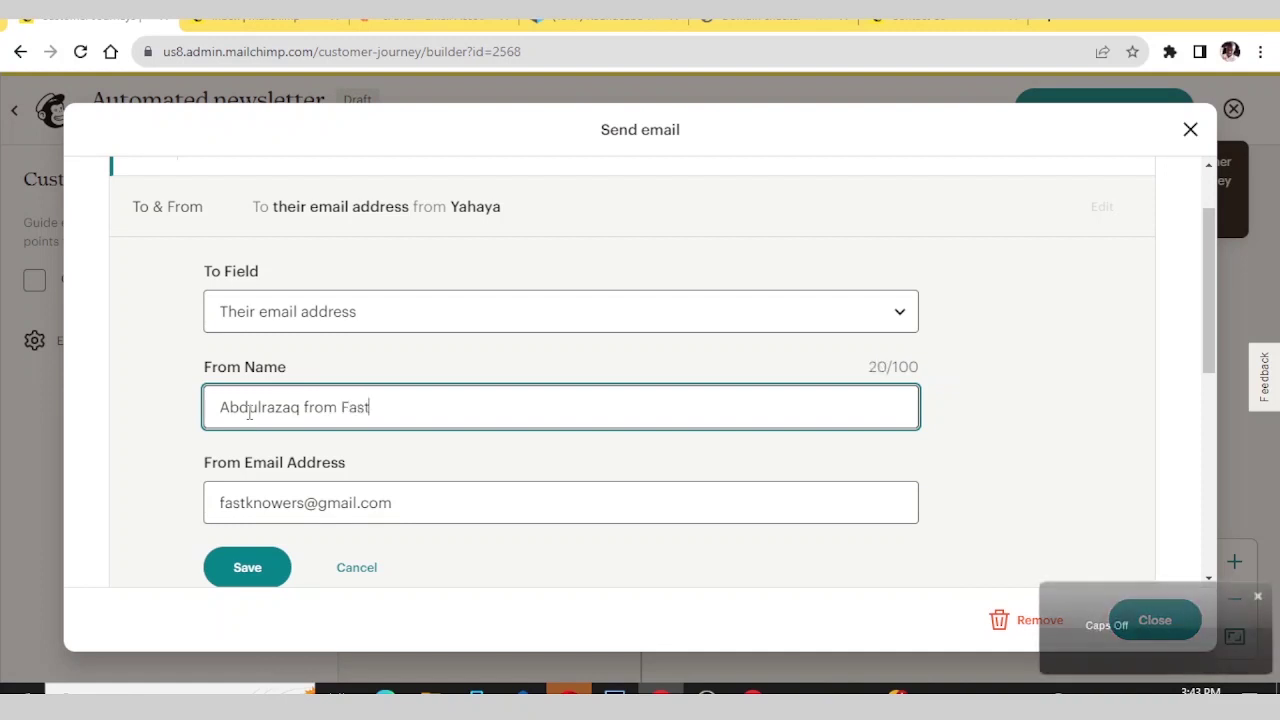
text(knowers)
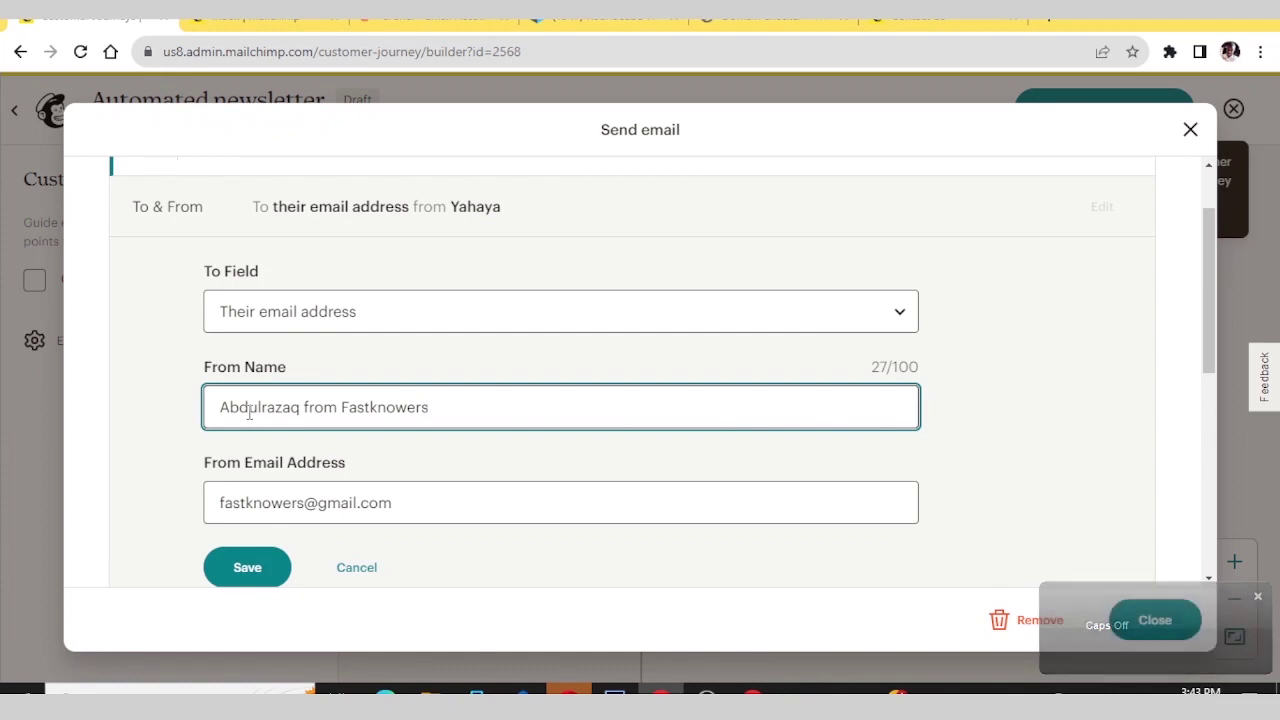
scroll(265, 360, down, 2)
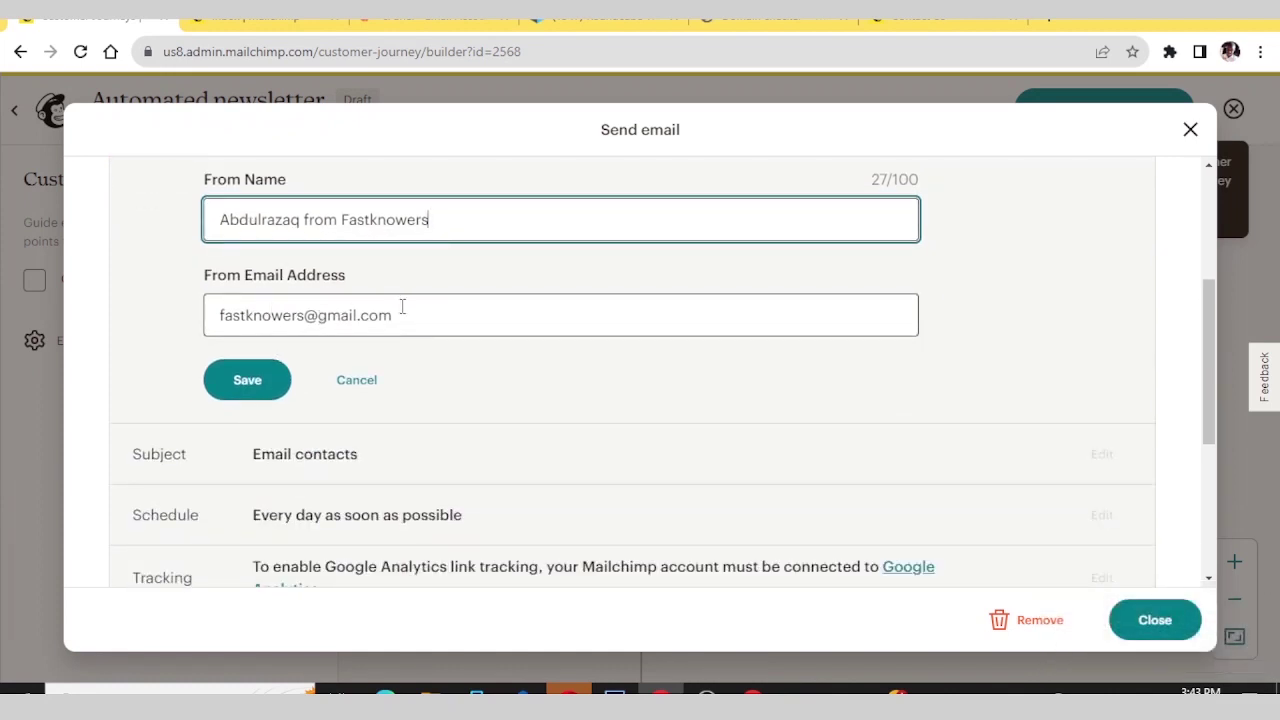
scroll(400, 312, down, 2)
scroll(380, 330, up, 2)
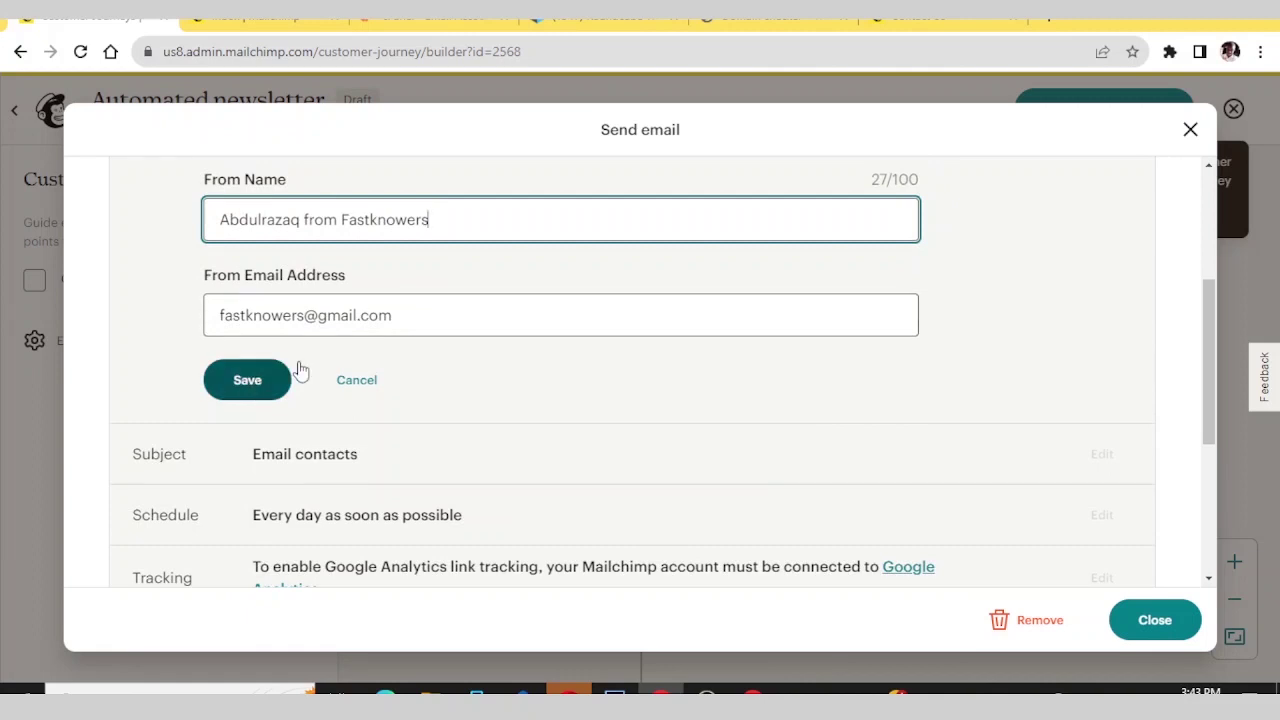
scroll(557, 286, up, 2)
scroll(560, 287, down, 4)
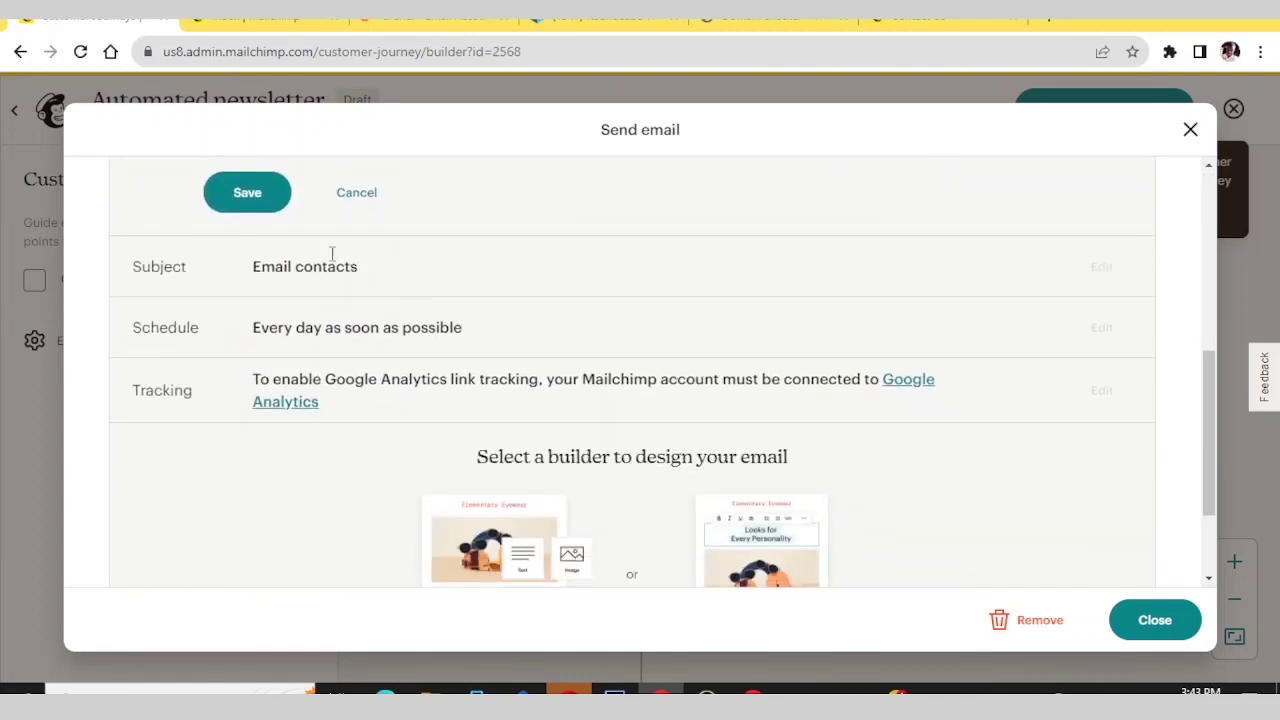
click(247, 192)
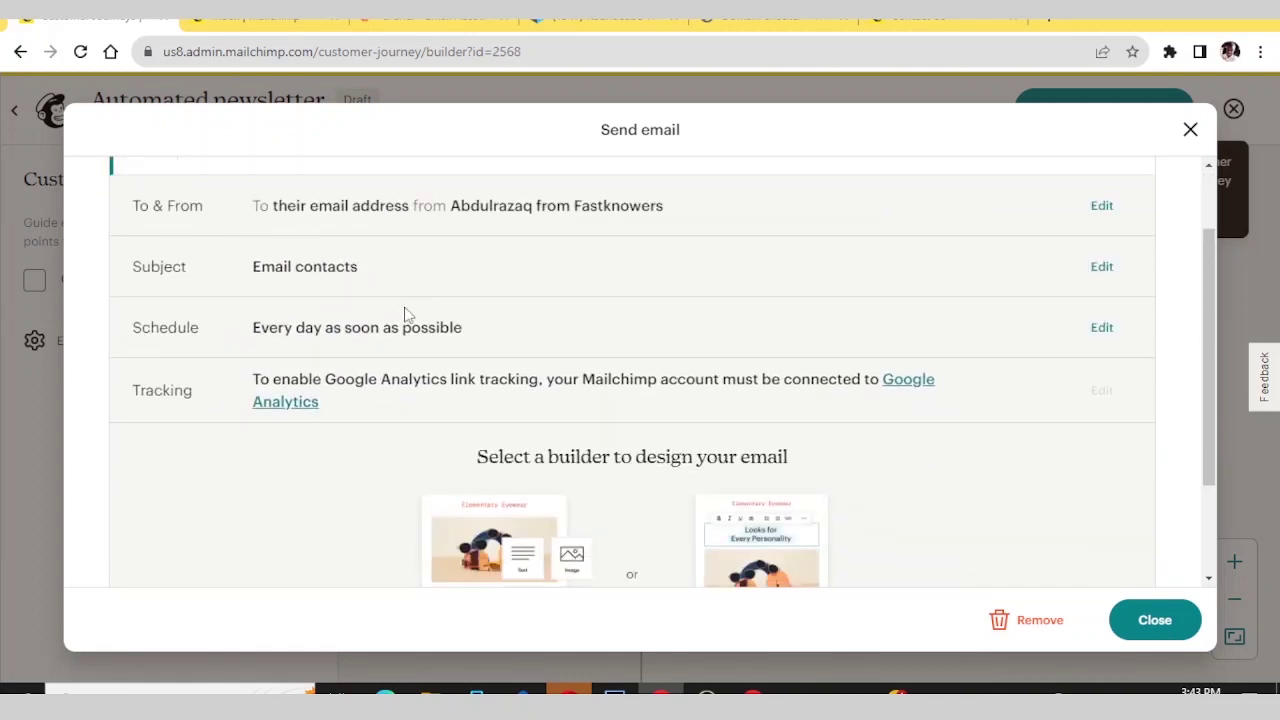
scroll(555, 285, down, 1)
scroll(552, 320, up, 2)
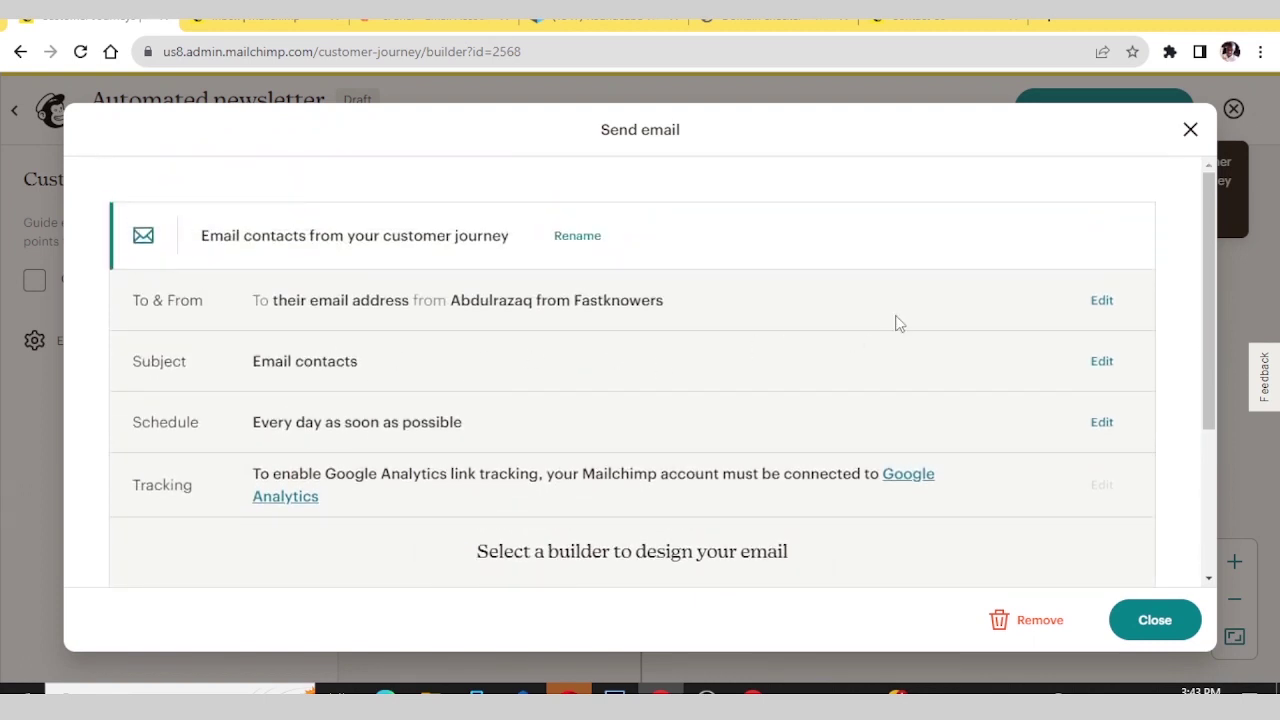
- Save the subject unchanged as 'Email contacts' and close the Send email settings
click(1100, 361)
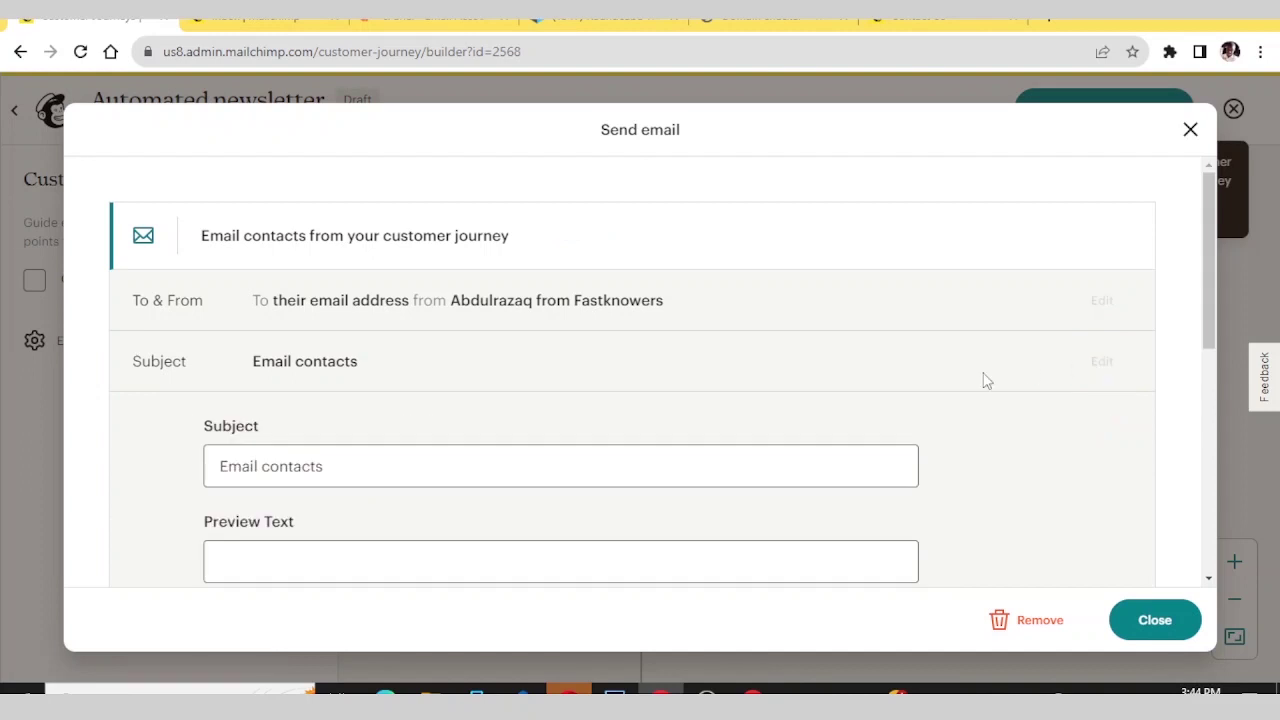
scroll(423, 380, down, 3)
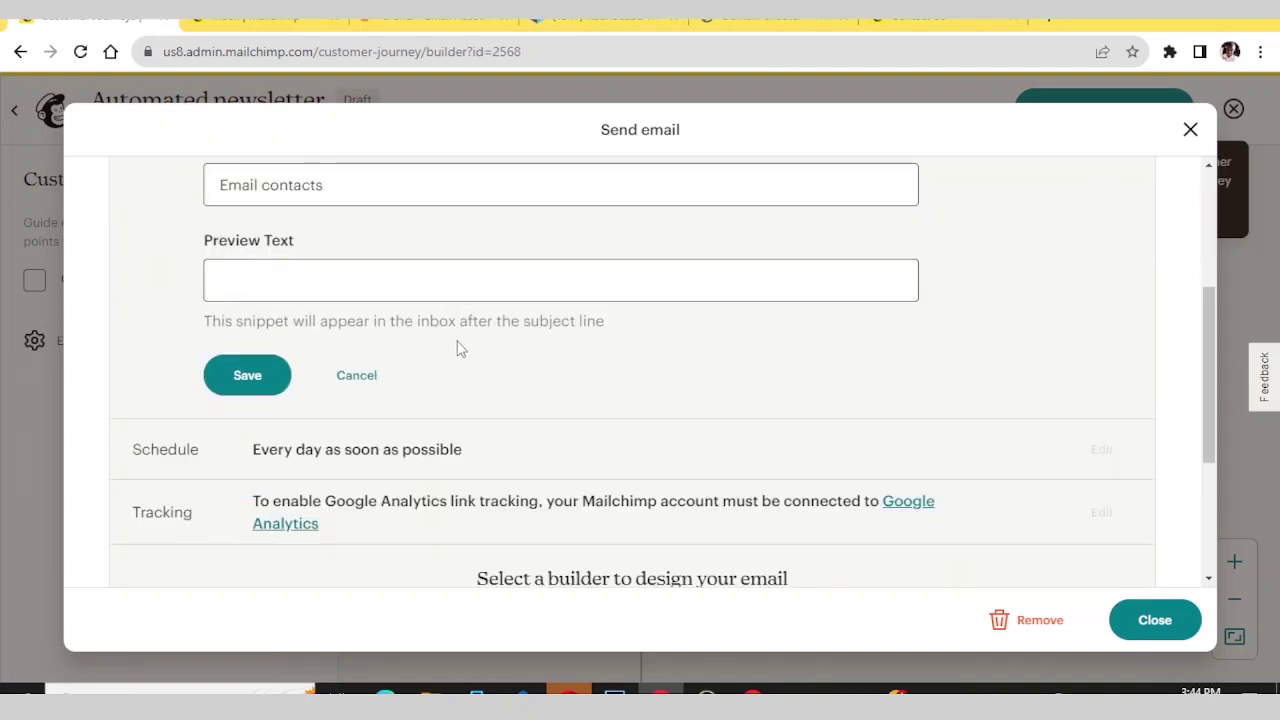
scroll(517, 323, up, 2)
scroll(300, 380, down, 2)
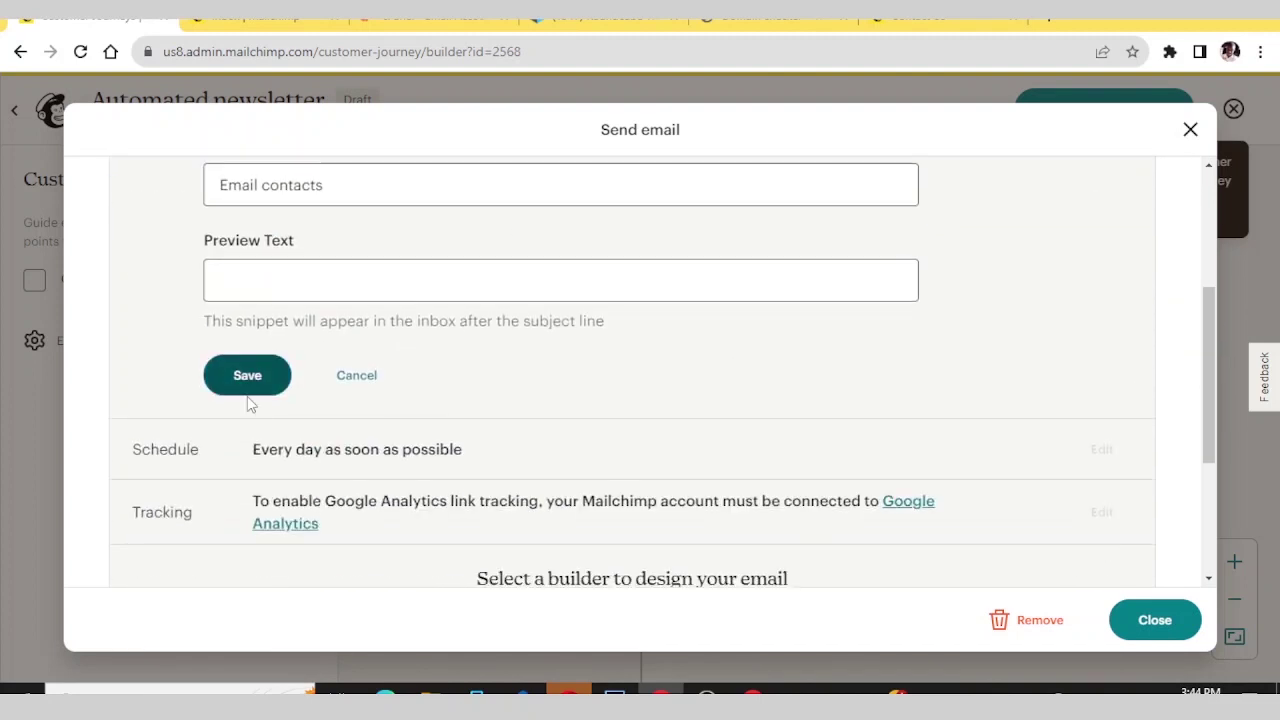
click(254, 395)
scroll(720, 429, down, 3)
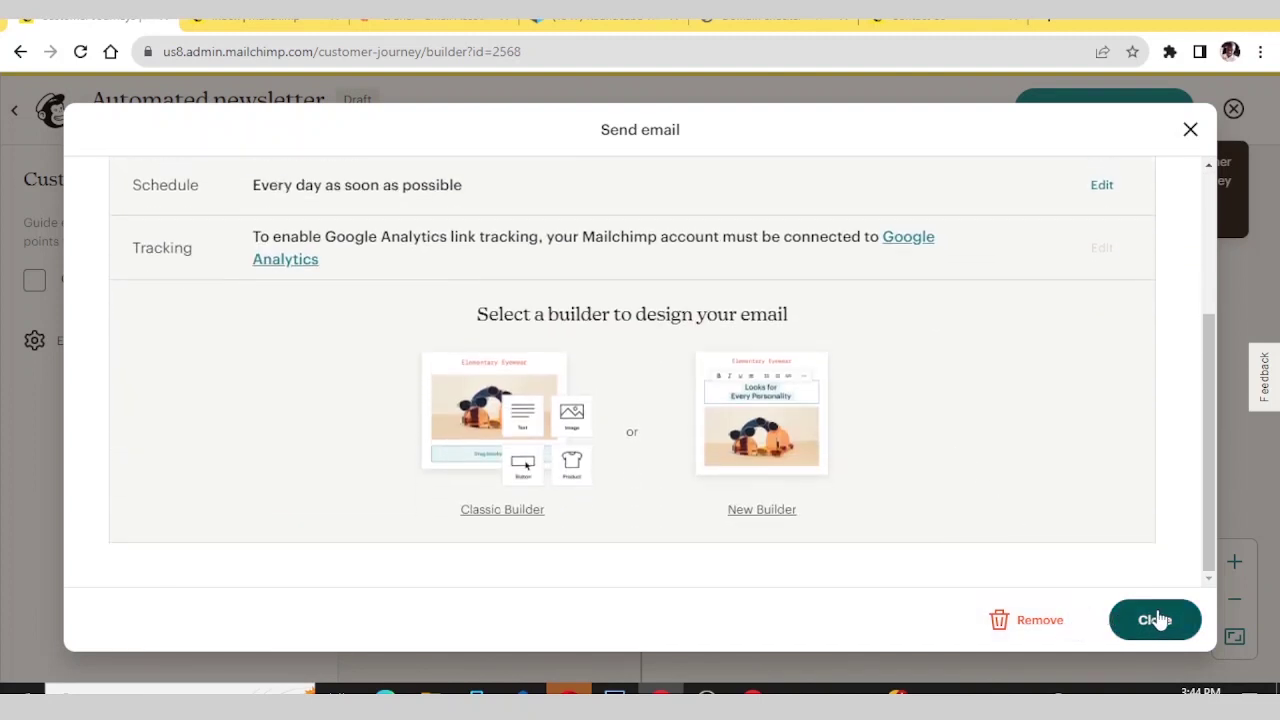
click(1155, 620)
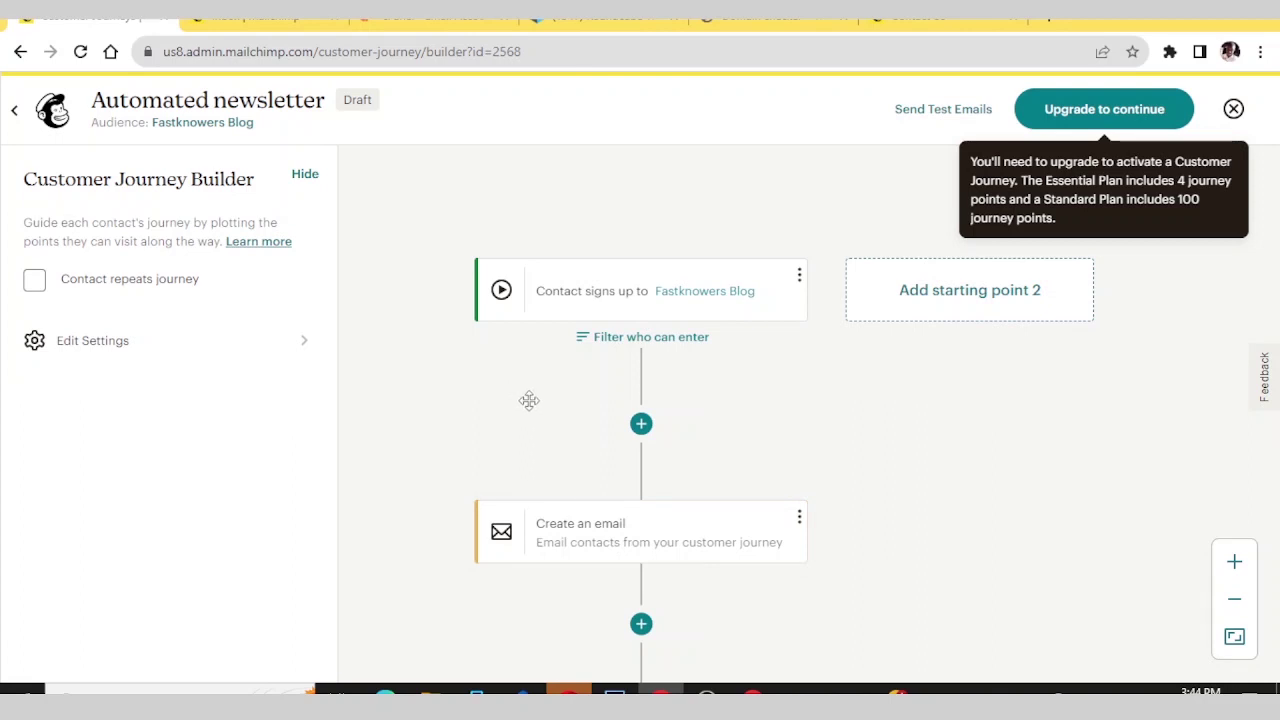
scroll(528, 402, down, 2)
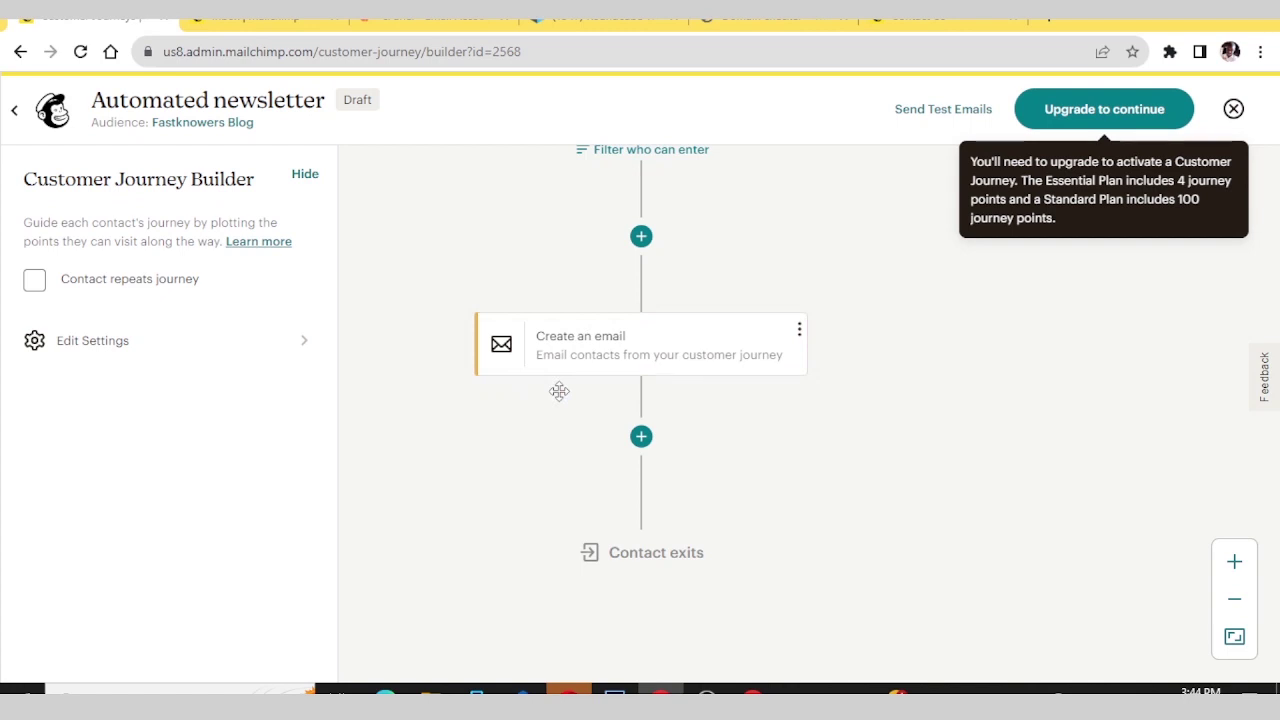
scroll(844, 542, up, 1)
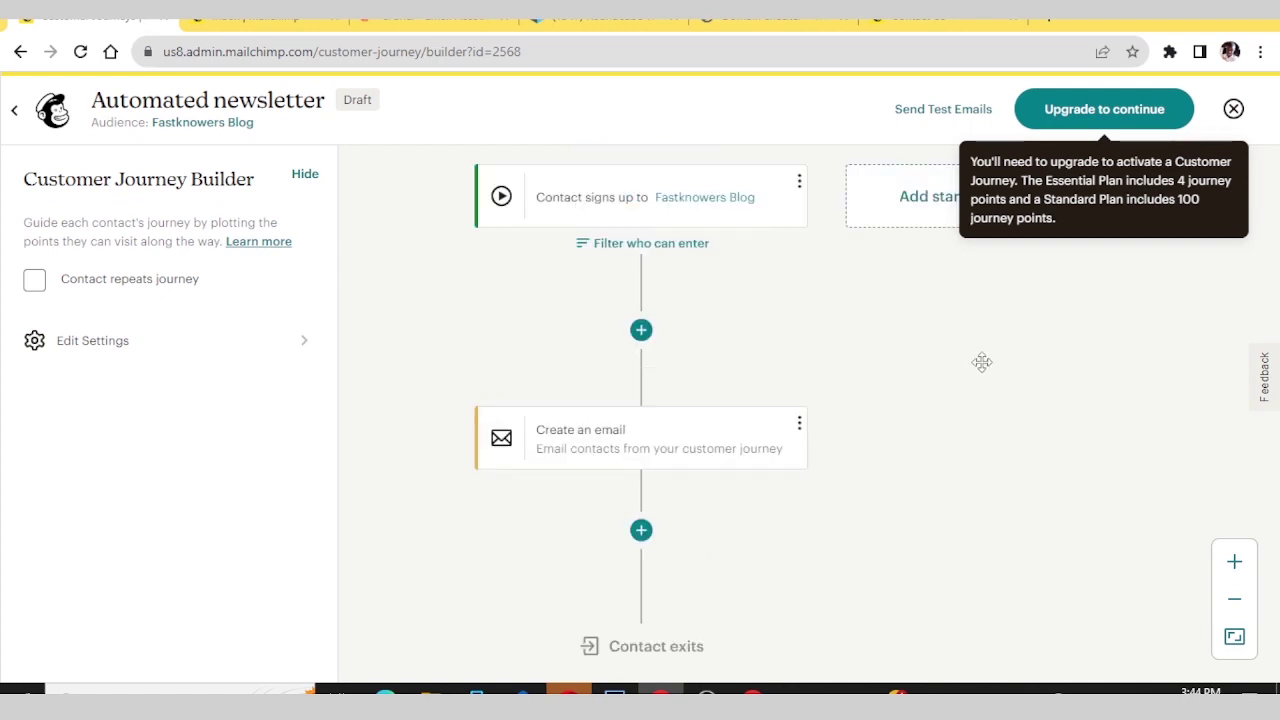
scroll(967, 350, up, 1)
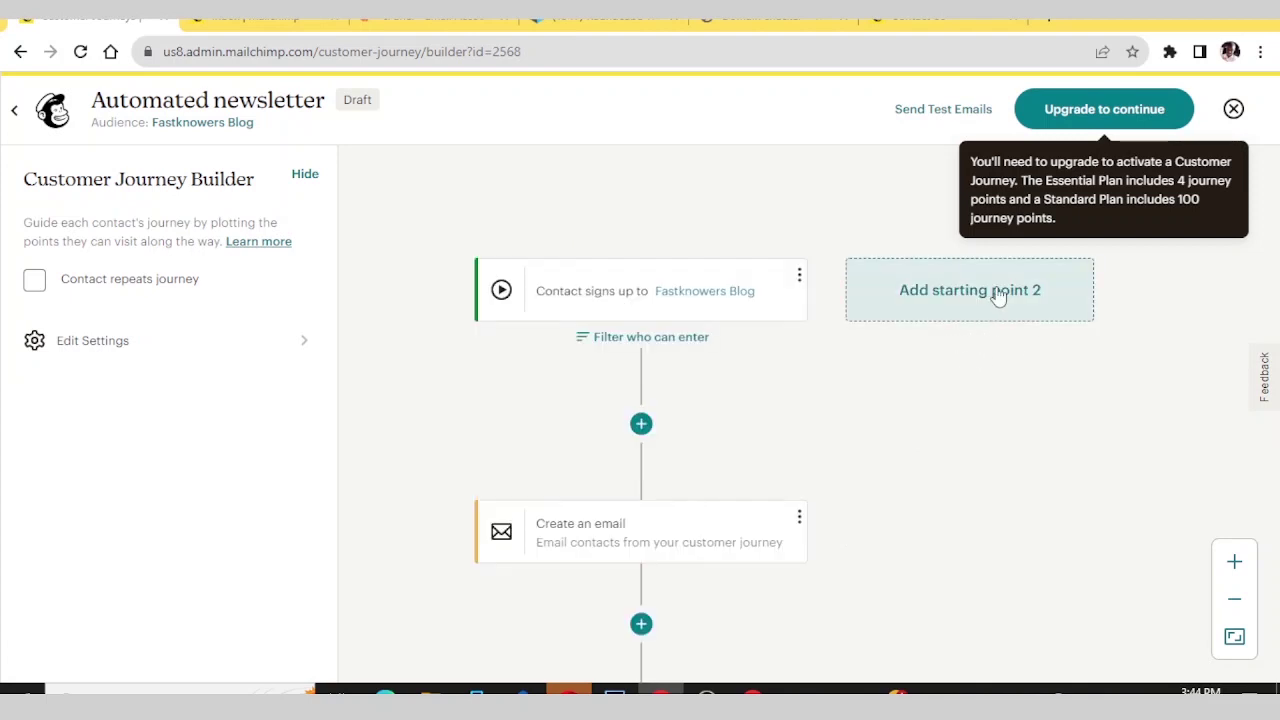
click(966, 292)
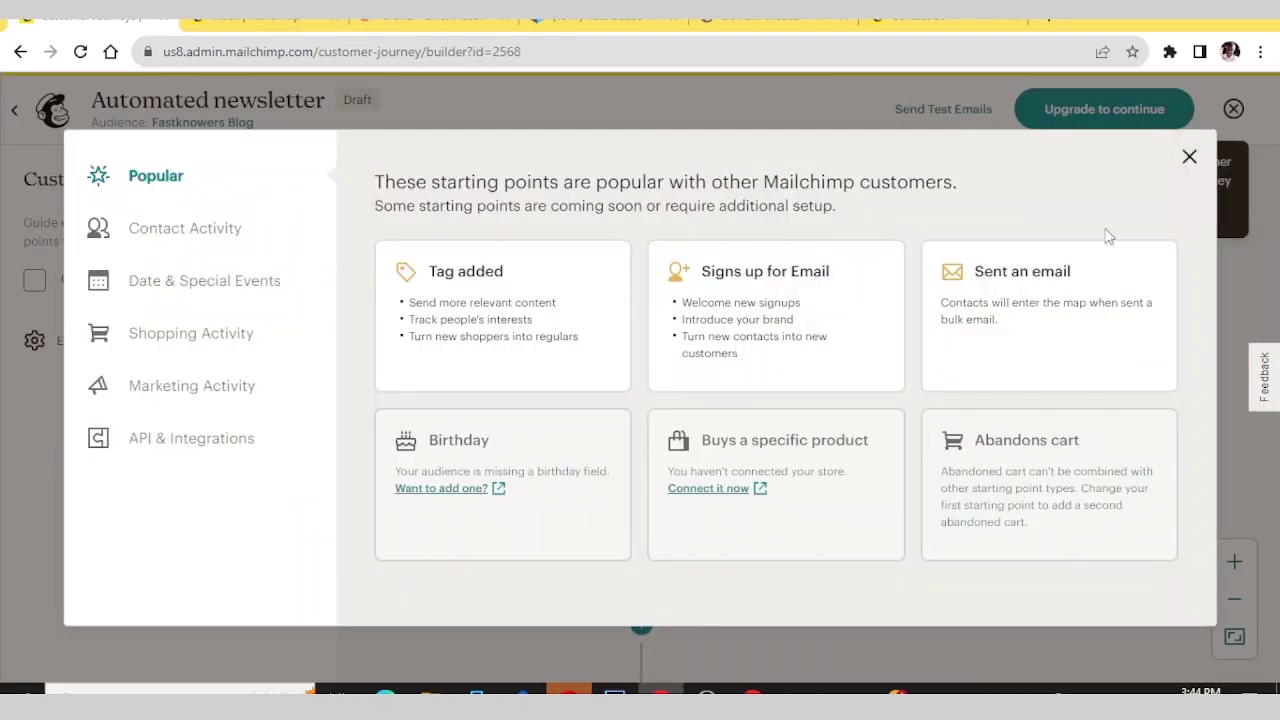
click(1189, 157)
scroll(650, 440, down, 2)
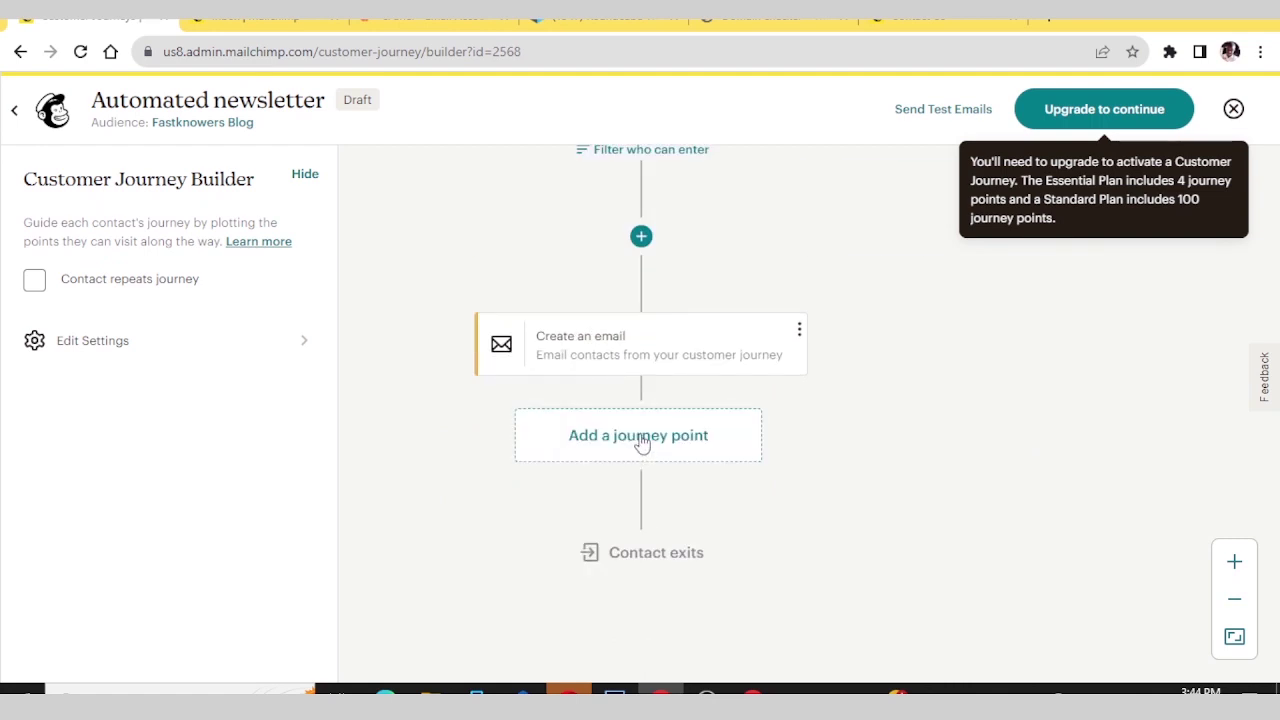
- Place a Tag/Untag point after the email step, leaving its tag unchosen
click(641, 443)
scroll(985, 425, down, 1)
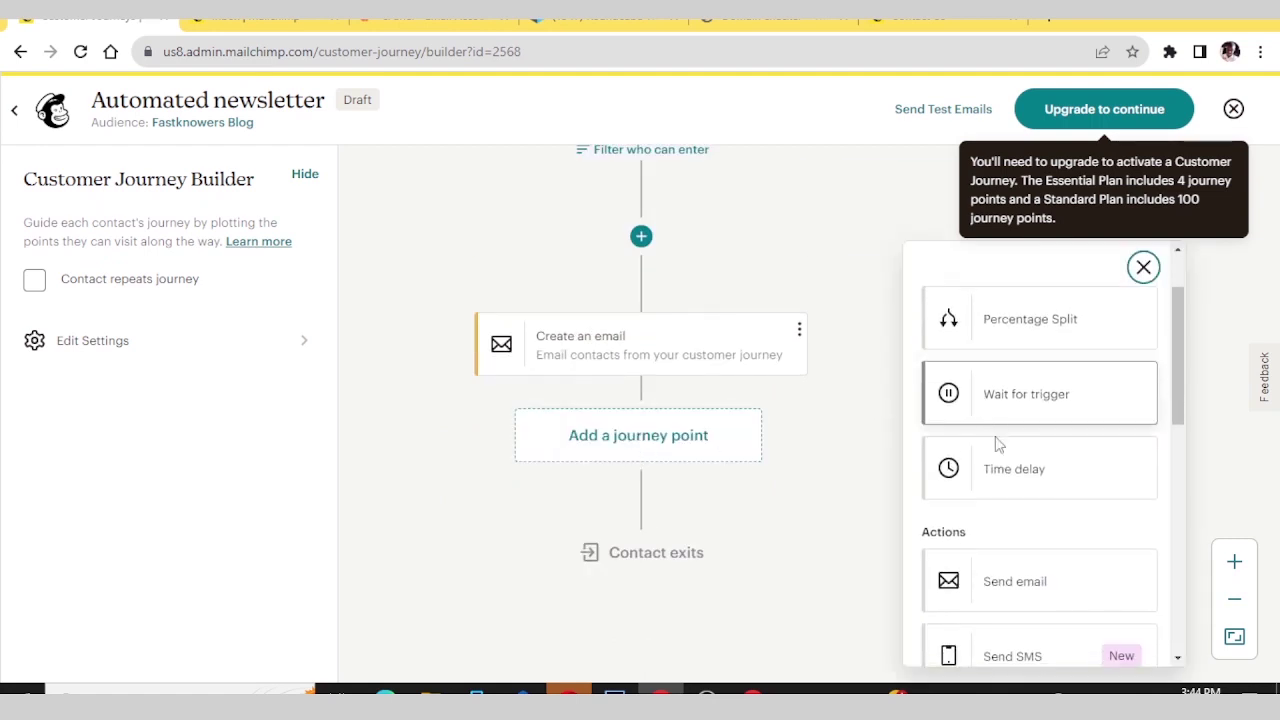
scroll(997, 444, down, 5)
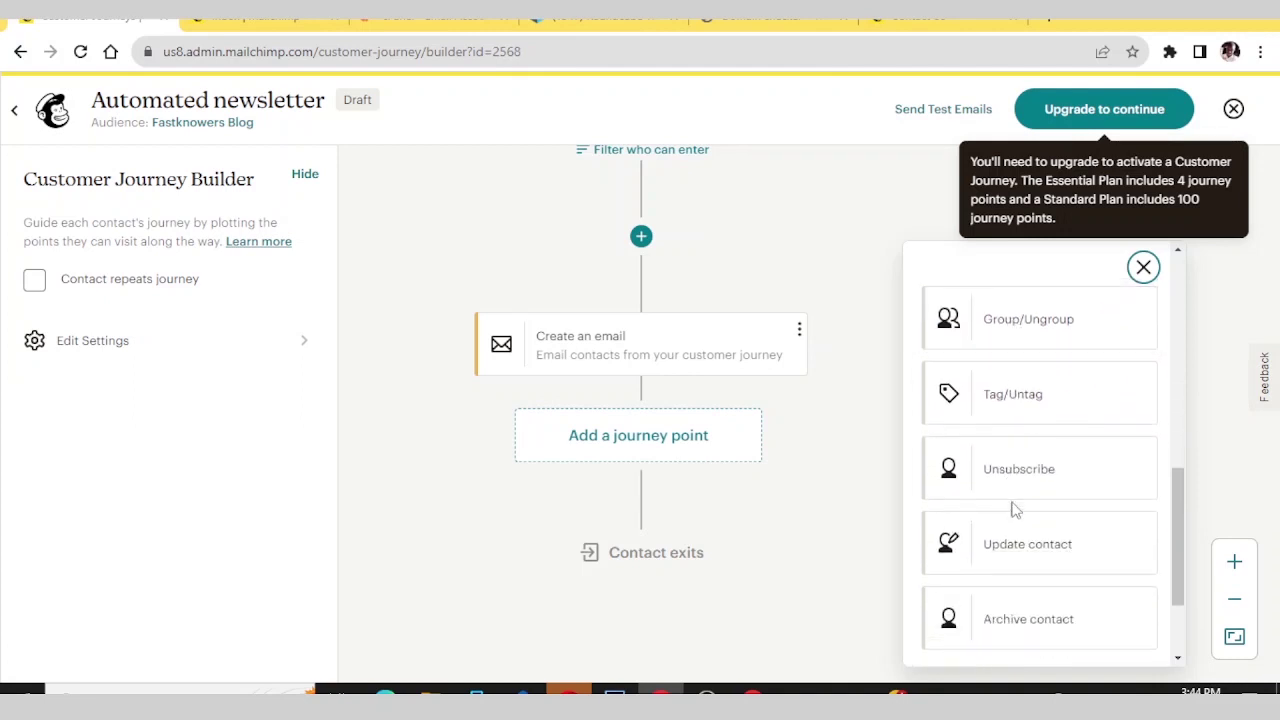
click(1023, 402)
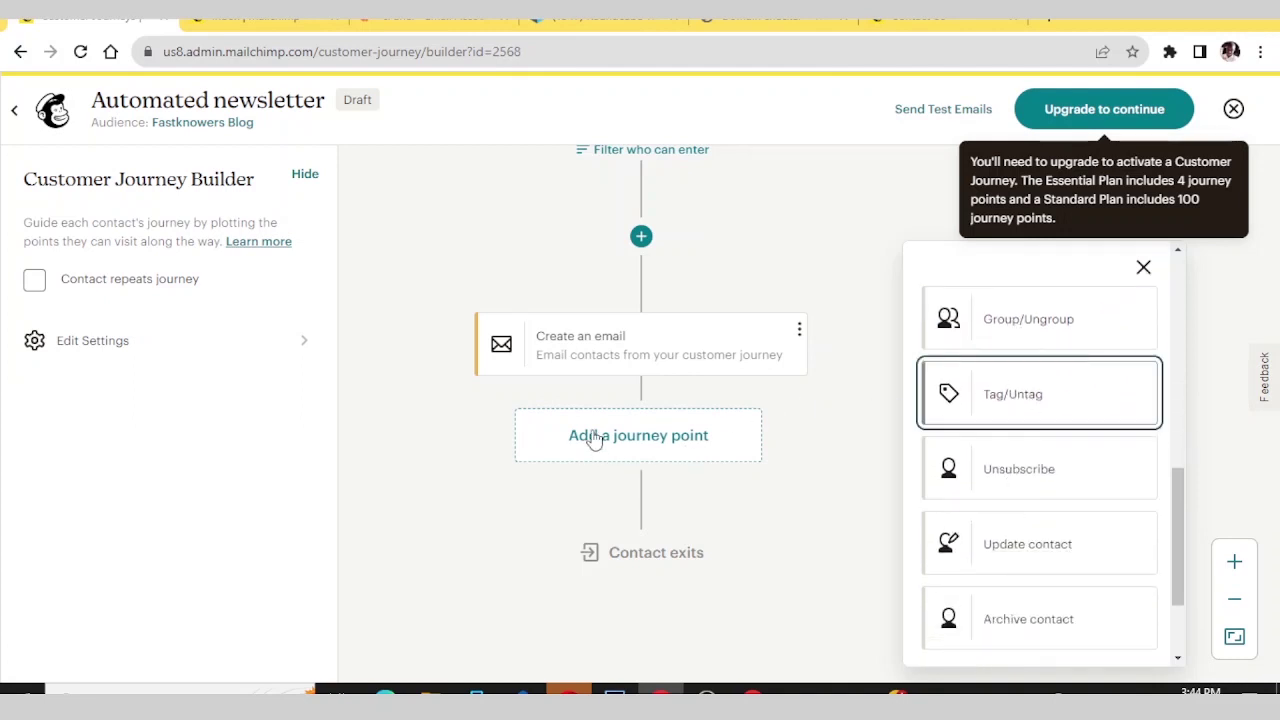
drag(988, 391, 660, 440)
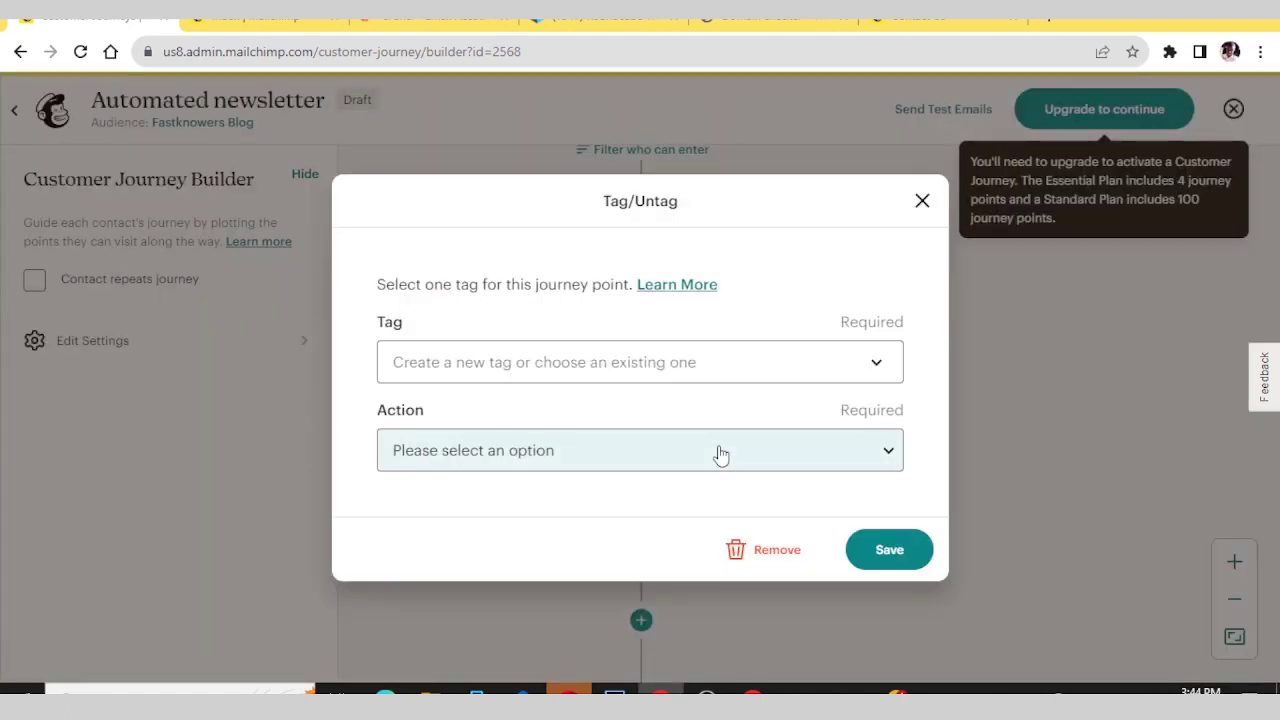
click(878, 360)
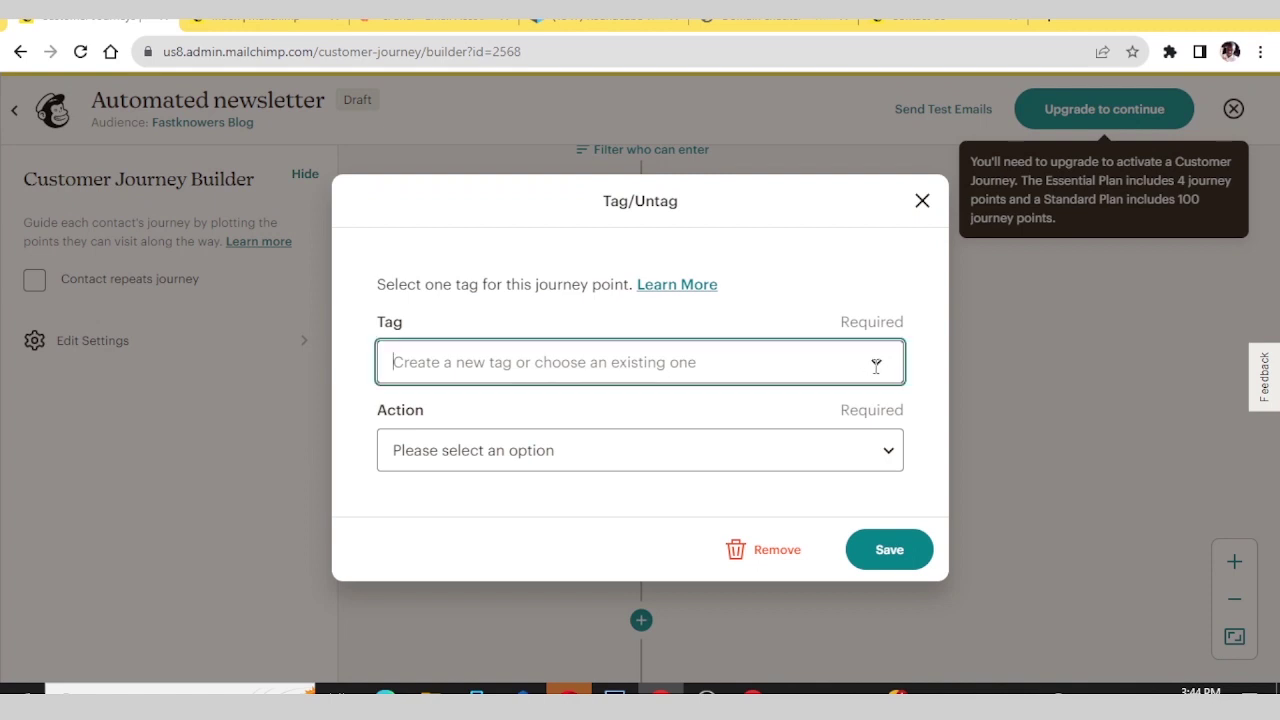
click(980, 306)
scroll(717, 409, down, 3)
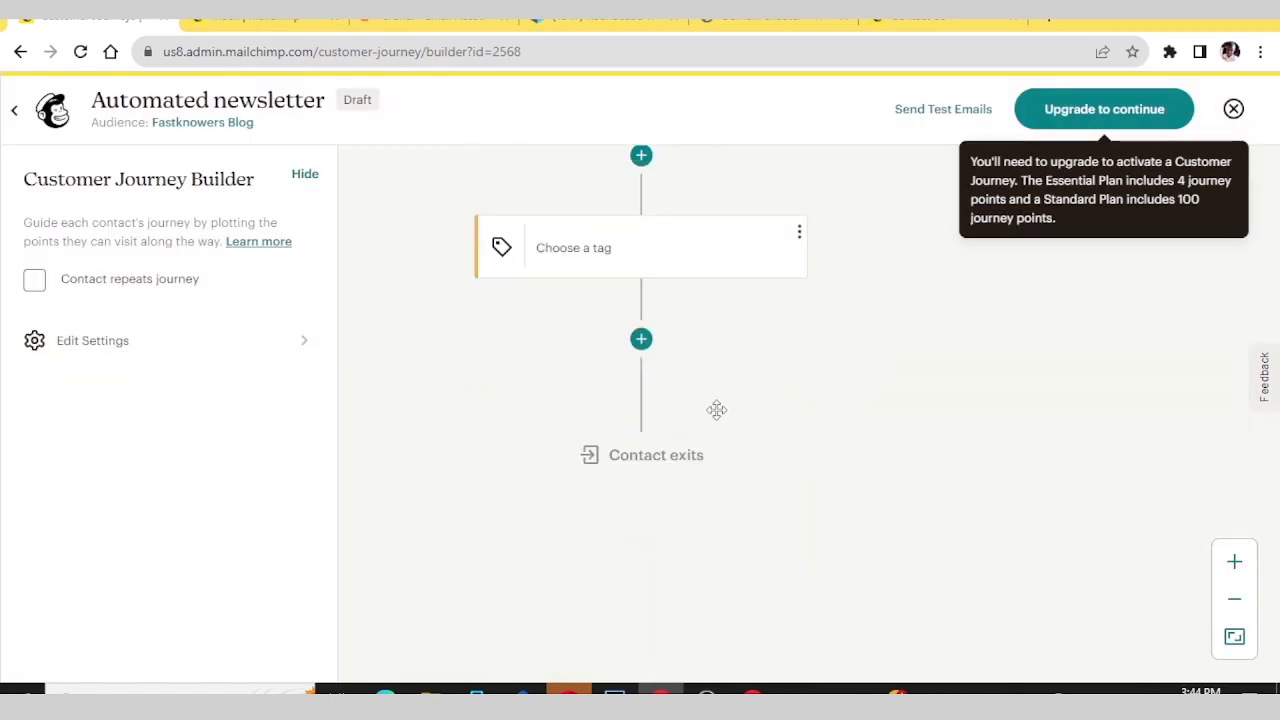
scroll(717, 409, up, 2)
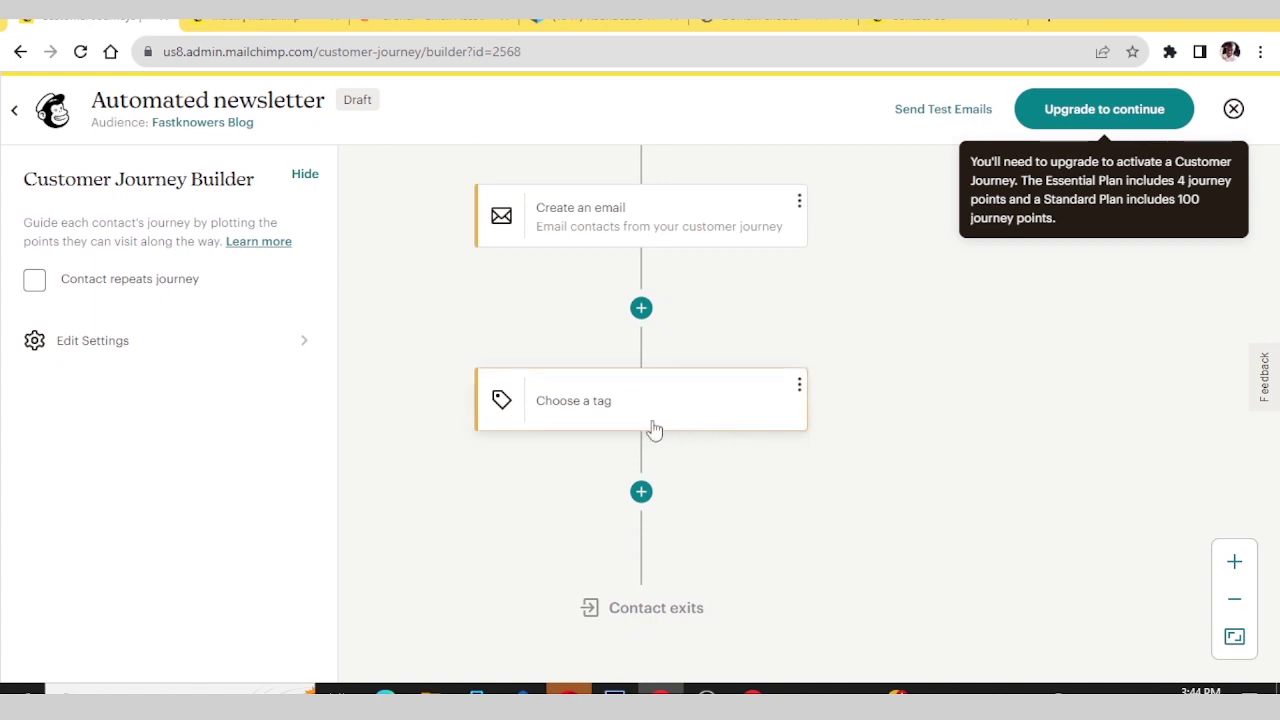
scroll(620, 356, up, 2)
scroll(620, 356, down, 2)
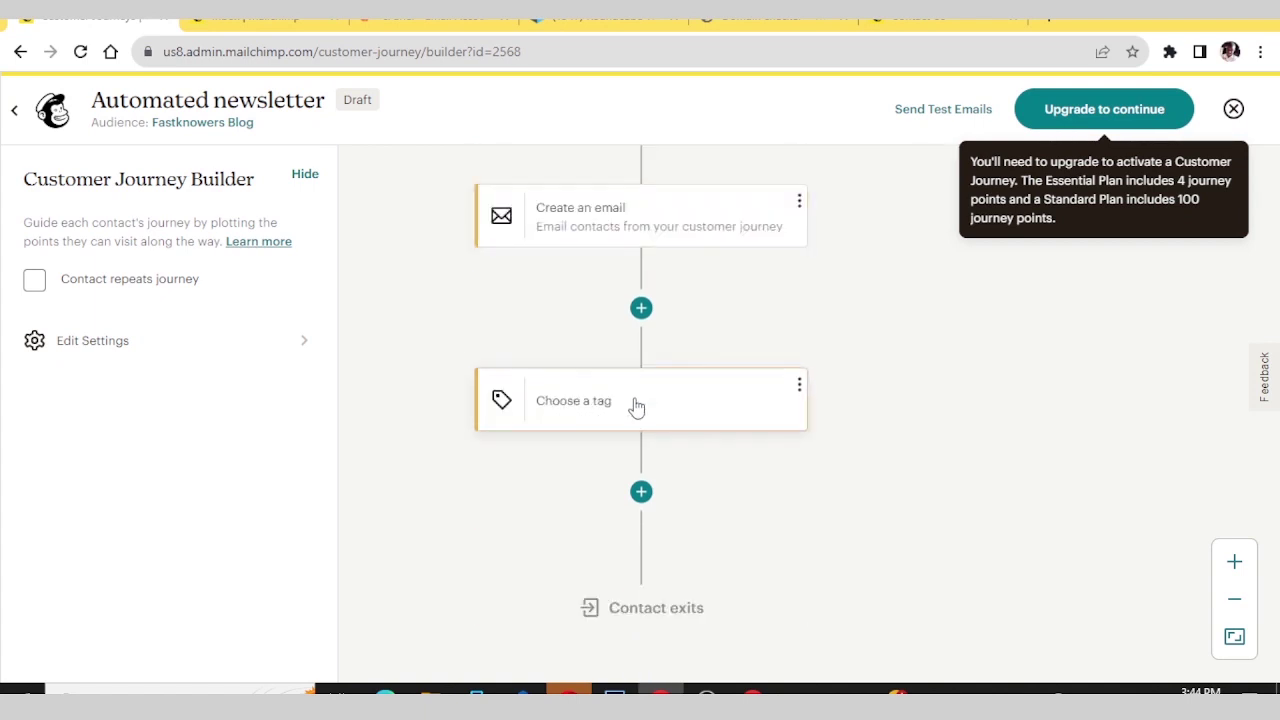
- Add a Time delay point between the Create an email step and the tag step
click(646, 309)
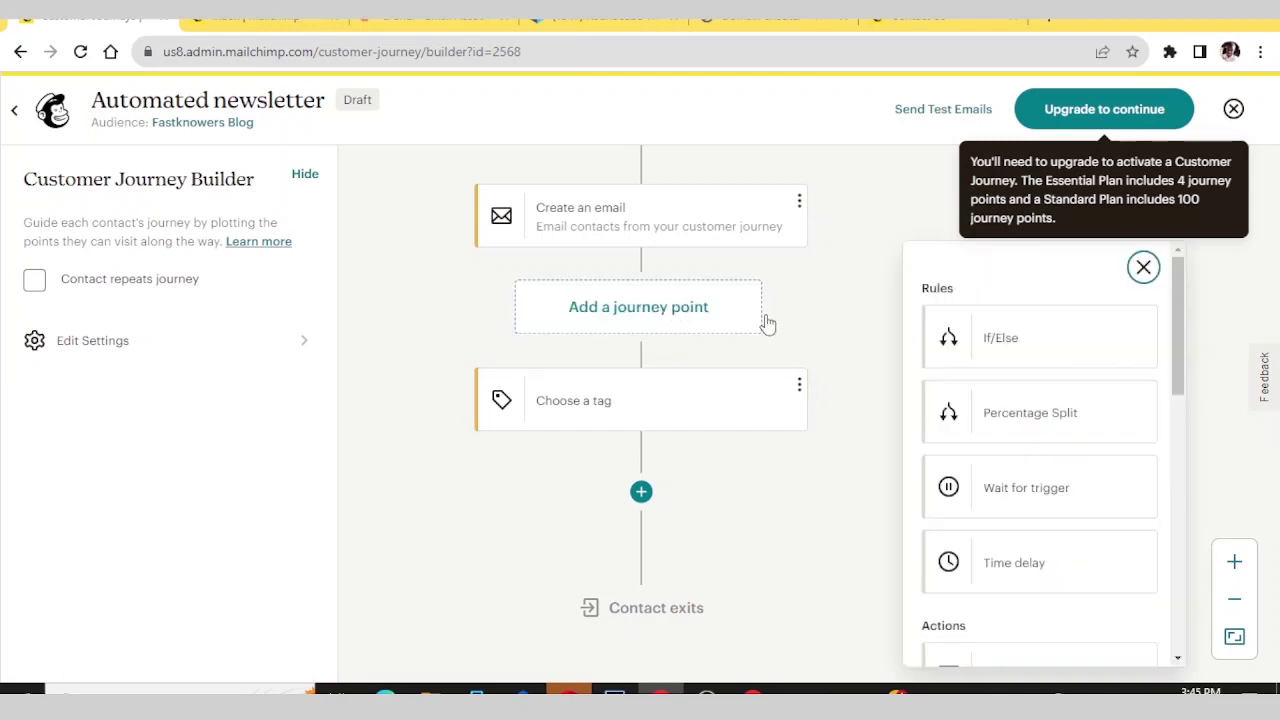
scroll(1014, 394, down, 2)
scroll(1014, 394, up, 2)
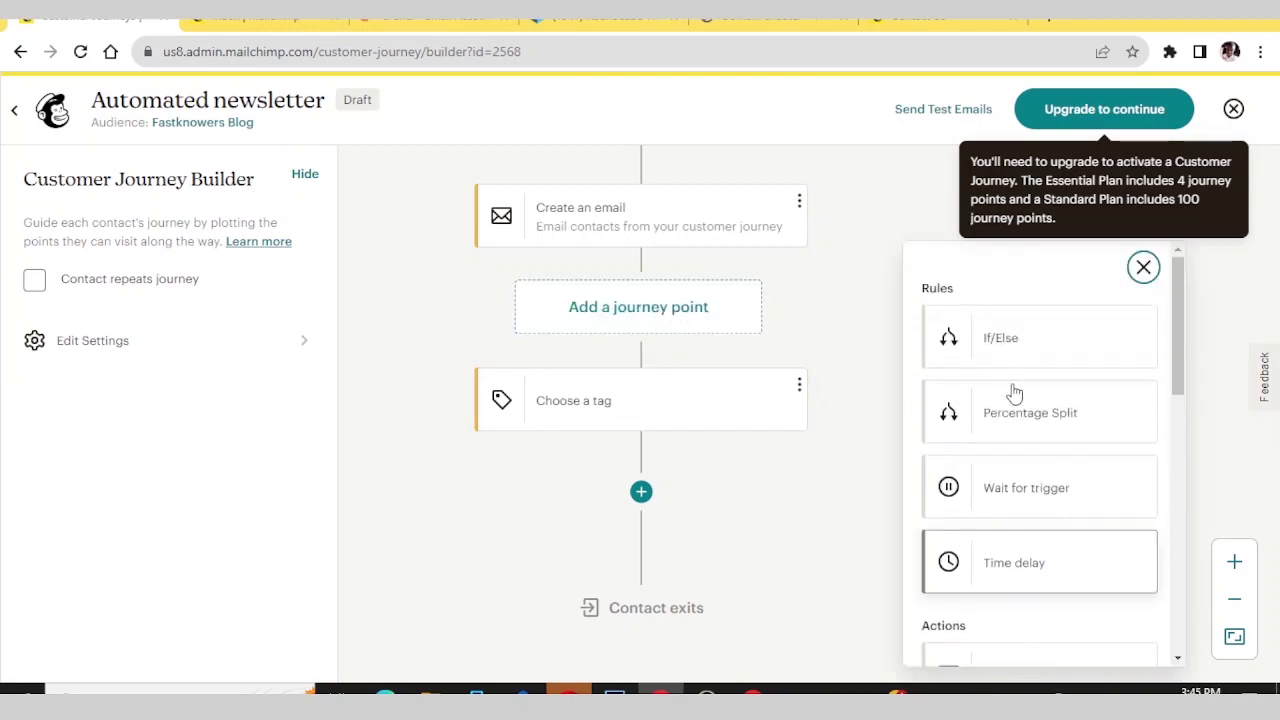
click(1000, 563)
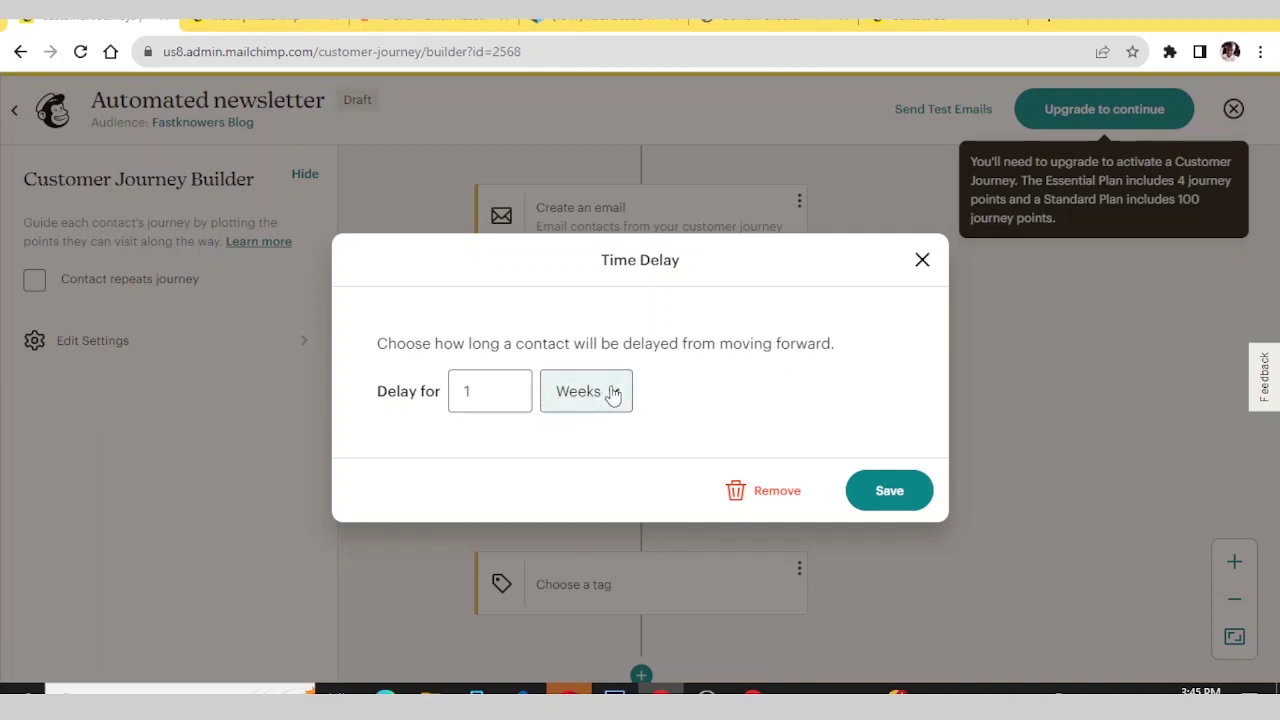
- Set the delay to 4 Days and save it
click(613, 393)
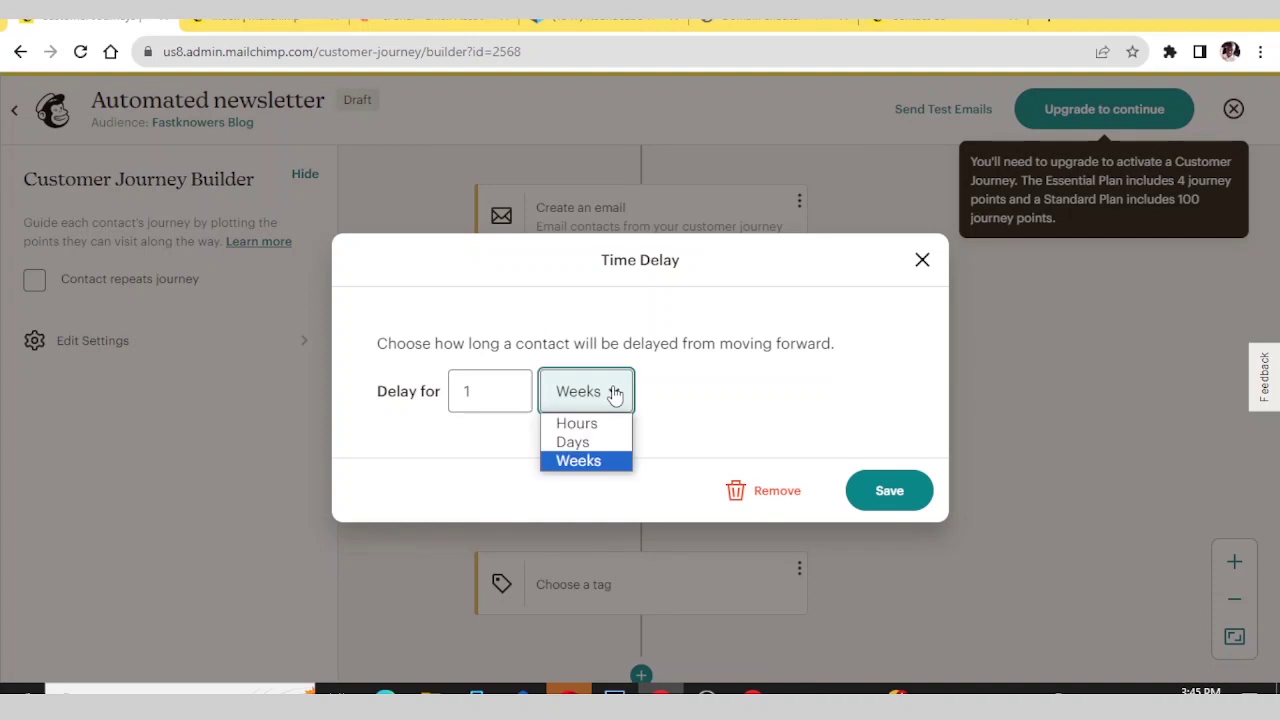
click(581, 424)
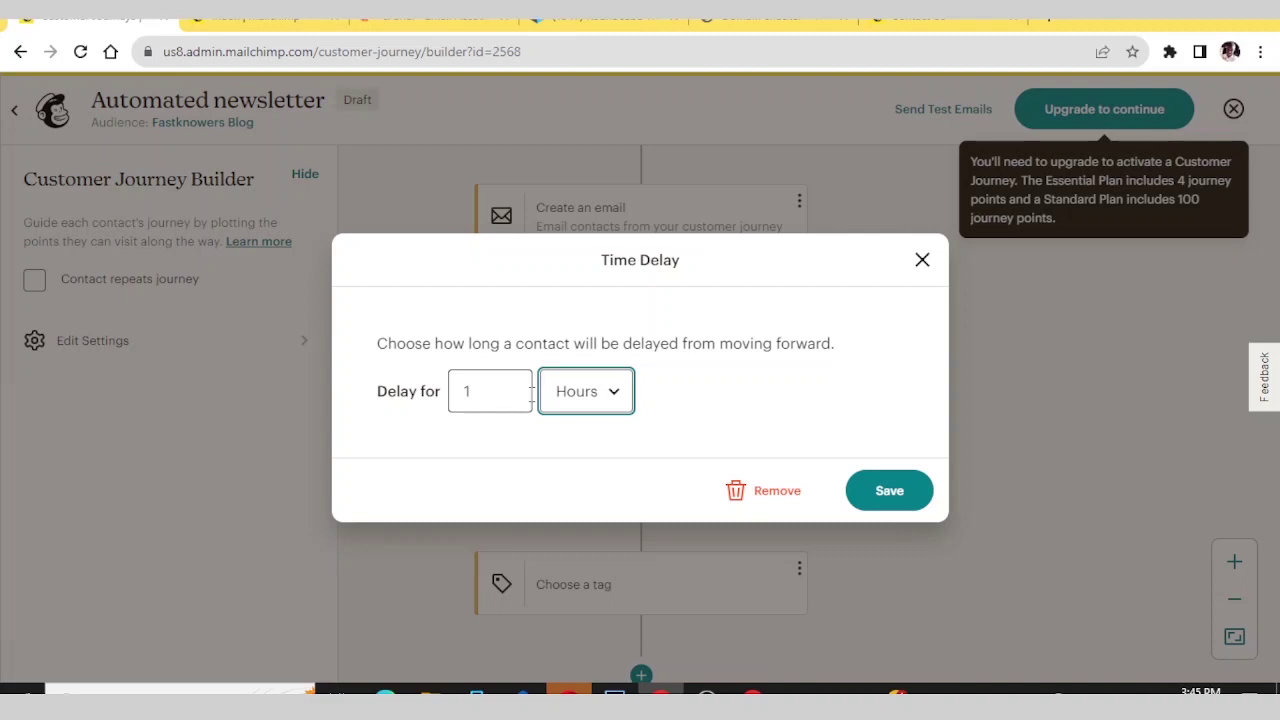
click(610, 398)
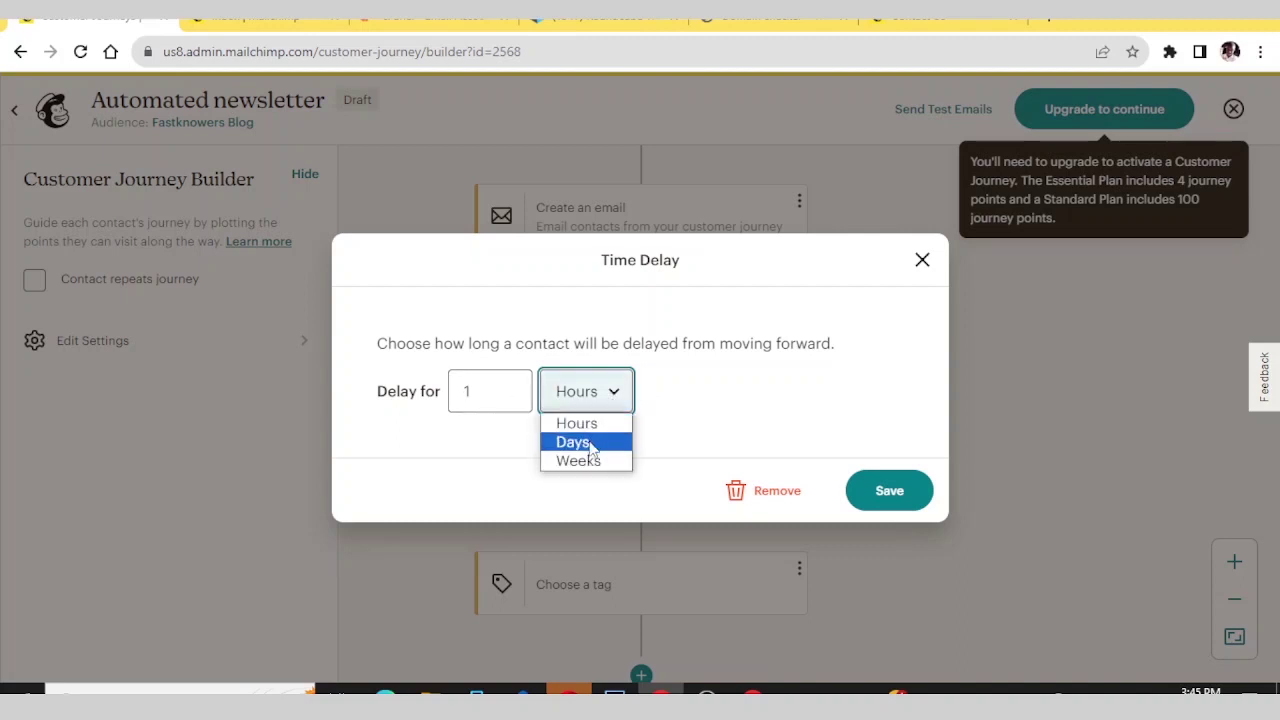
click(592, 443)
click(488, 391)
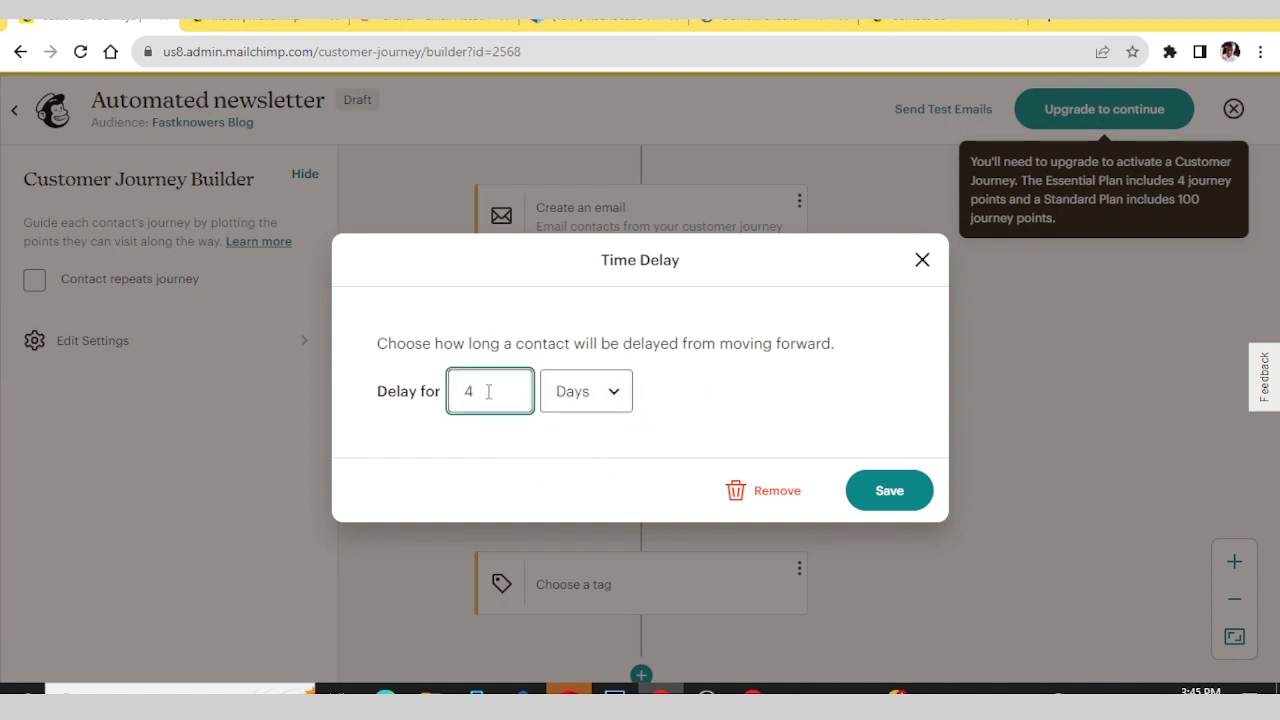
click(874, 487)
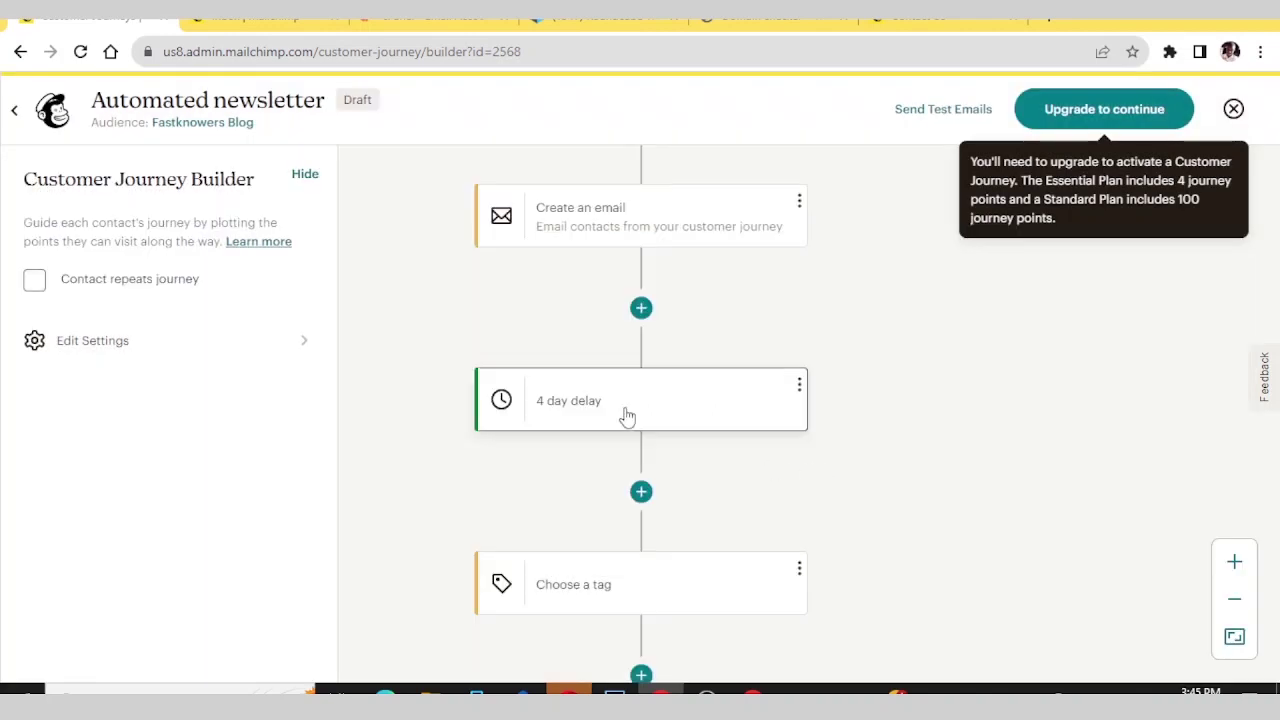
scroll(623, 414, up, 2)
scroll(623, 414, up, 1)
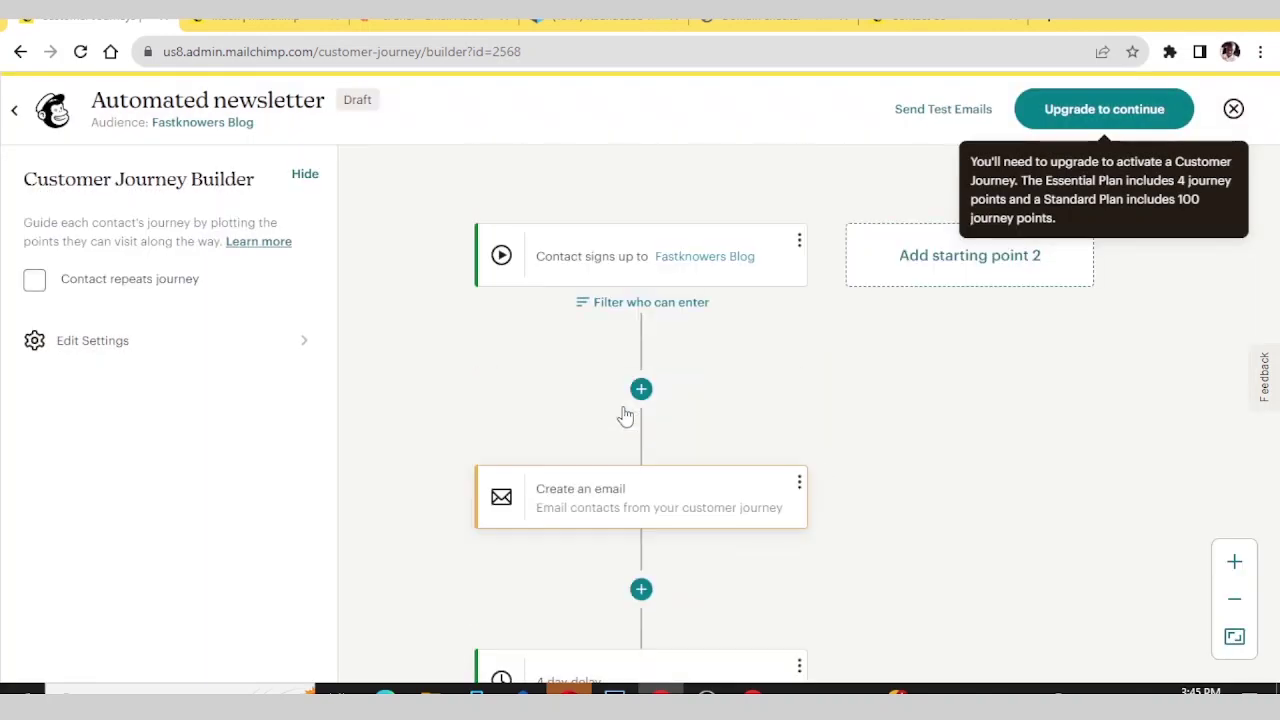
click(799, 482)
click(823, 311)
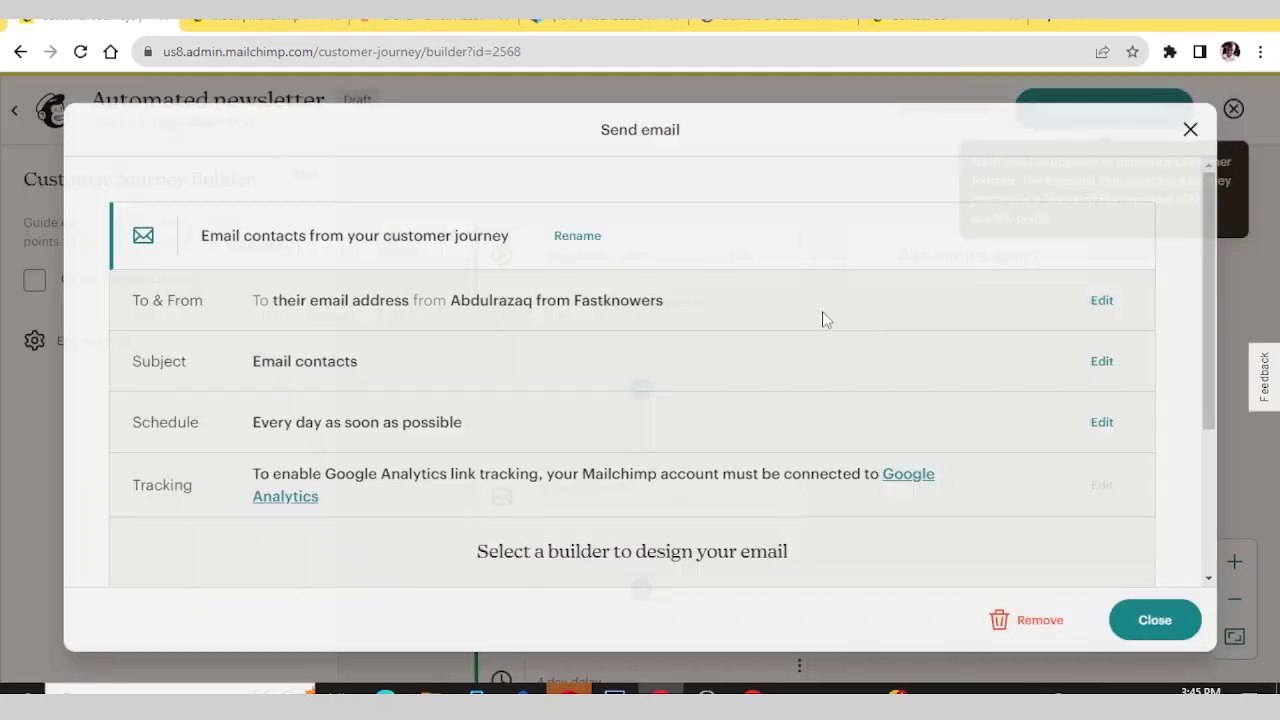
scroll(454, 451, down, 2)
scroll(364, 385, up, 2)
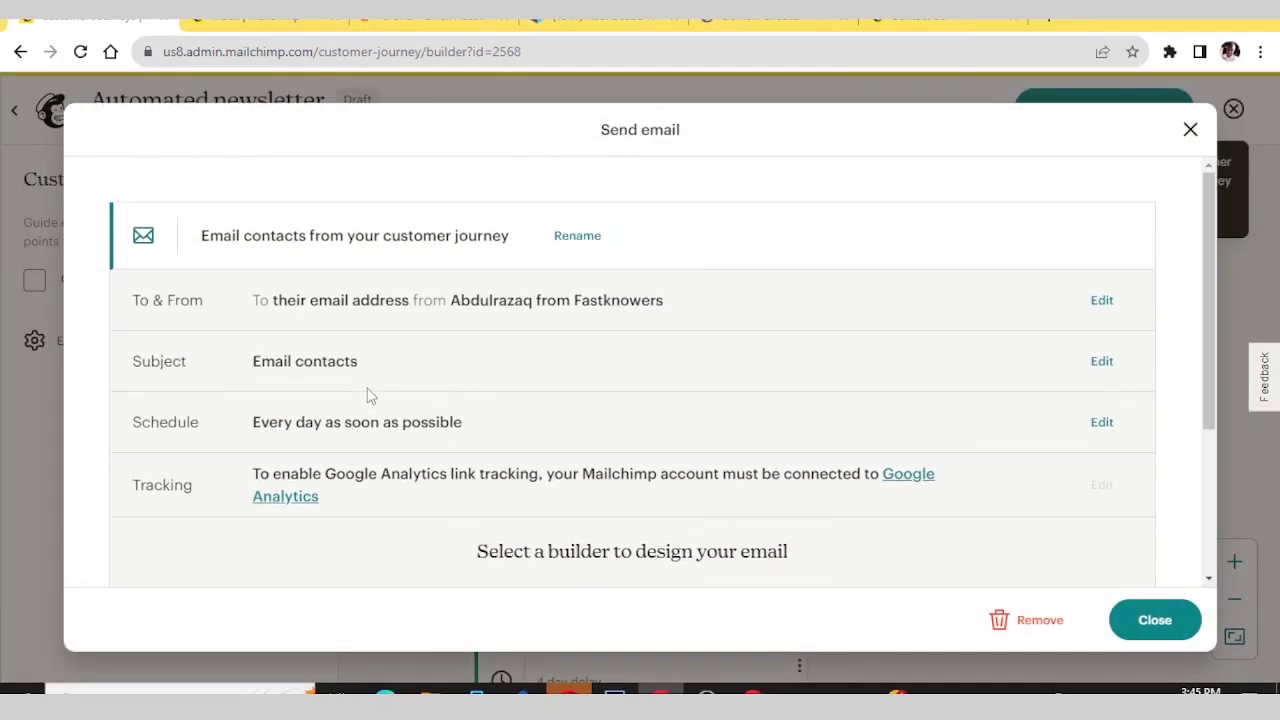
scroll(366, 394, down, 2)
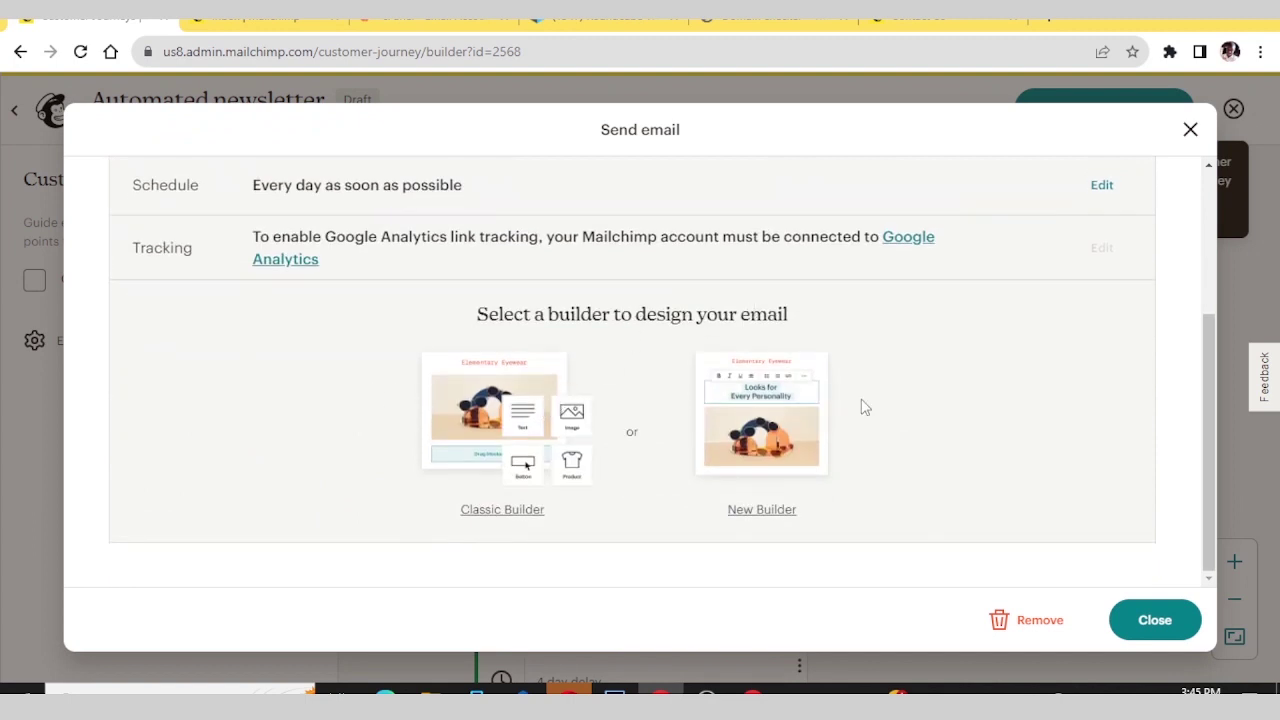
click(1160, 620)
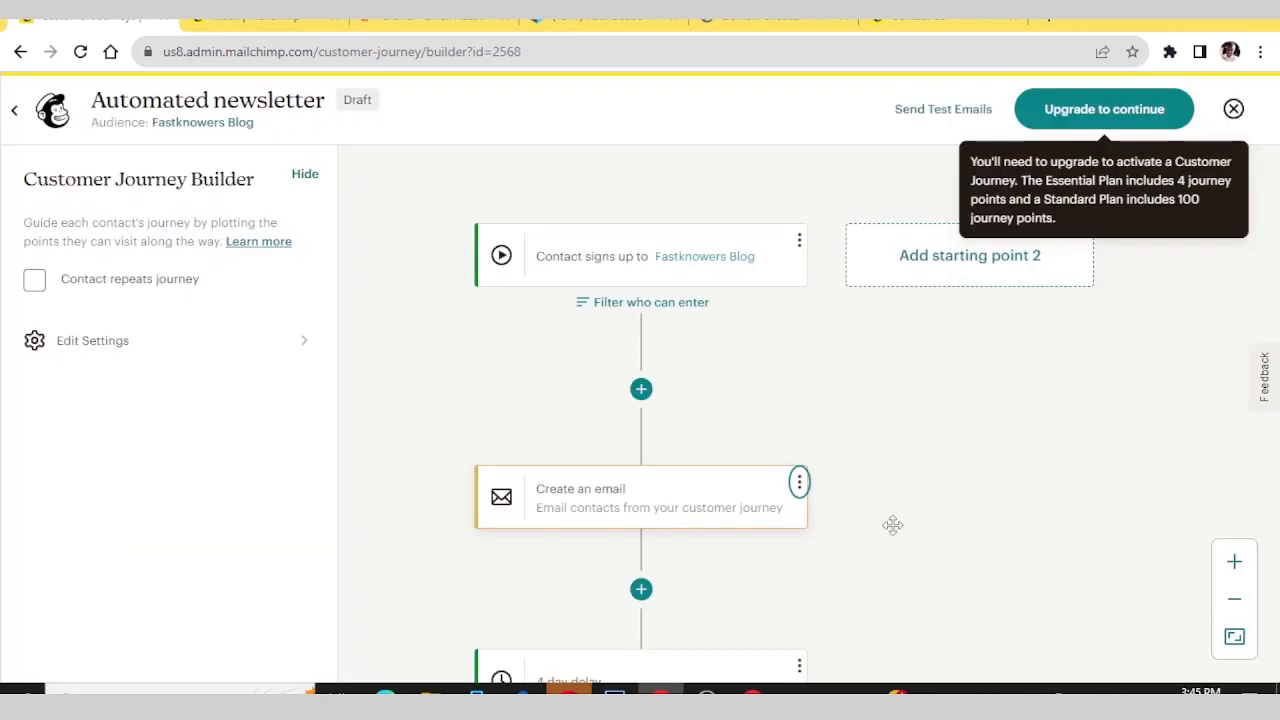
scroll(691, 420, down, 3)
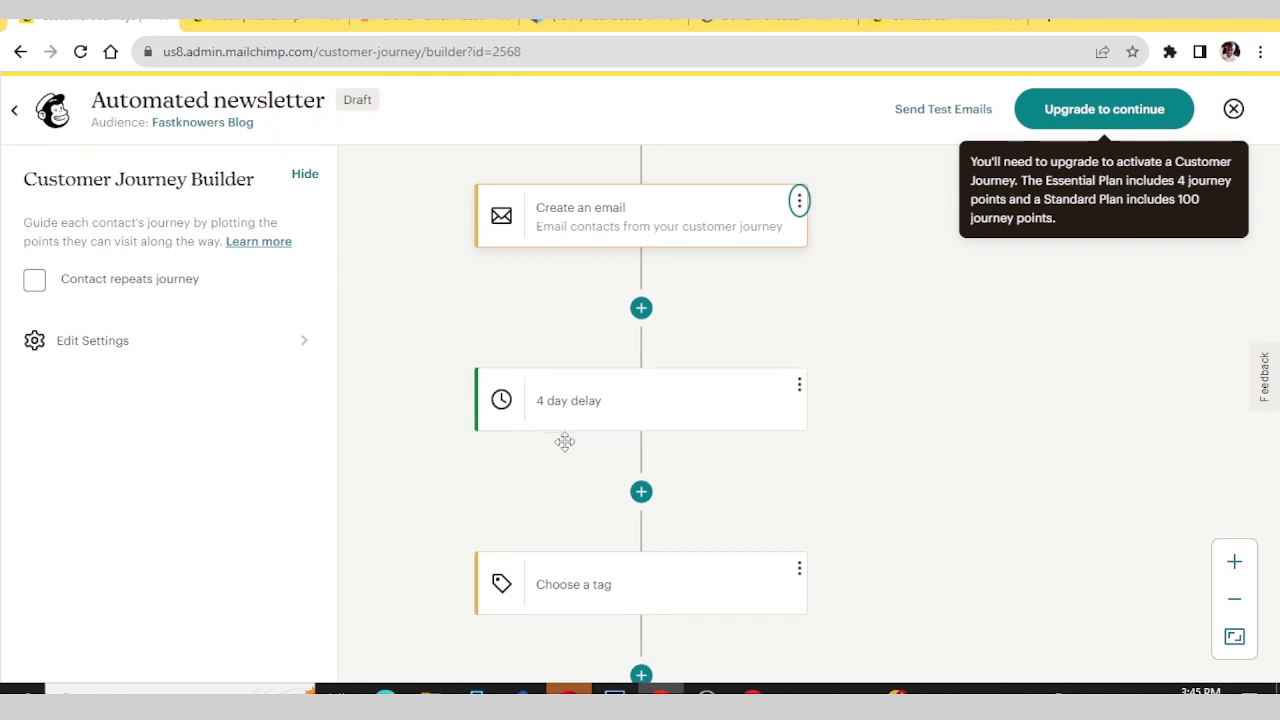
scroll(565, 441, down, 2)
scroll(516, 320, up, 1)
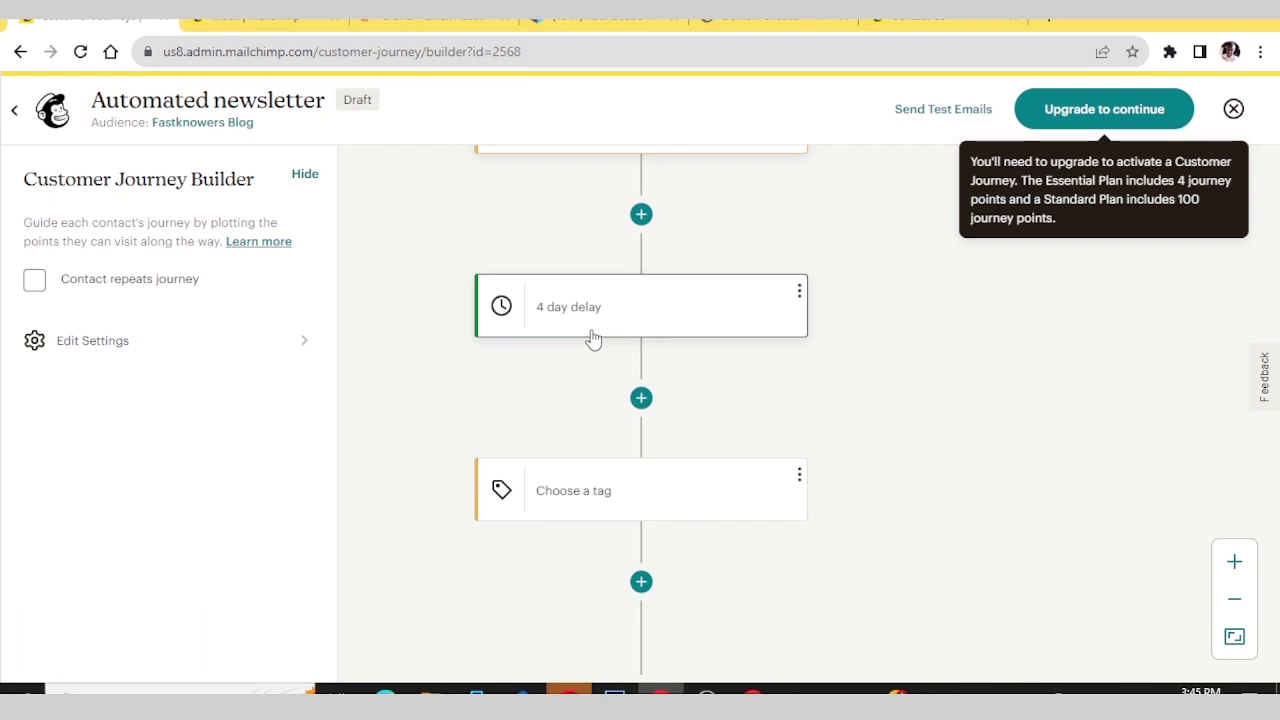
- Add an If/Else rule below the 4 day delay, opening a new Regular segment
mouse_move(649, 430)
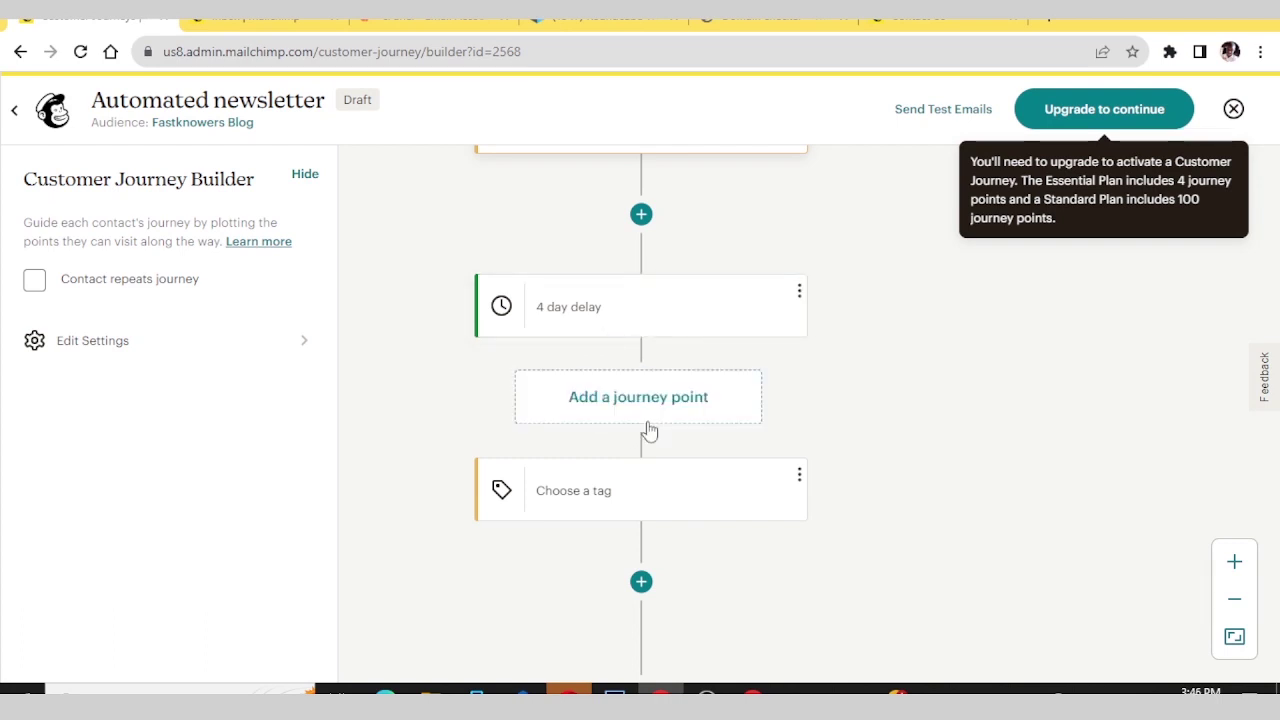
scroll(651, 417, down, 1)
mouse_move(629, 508)
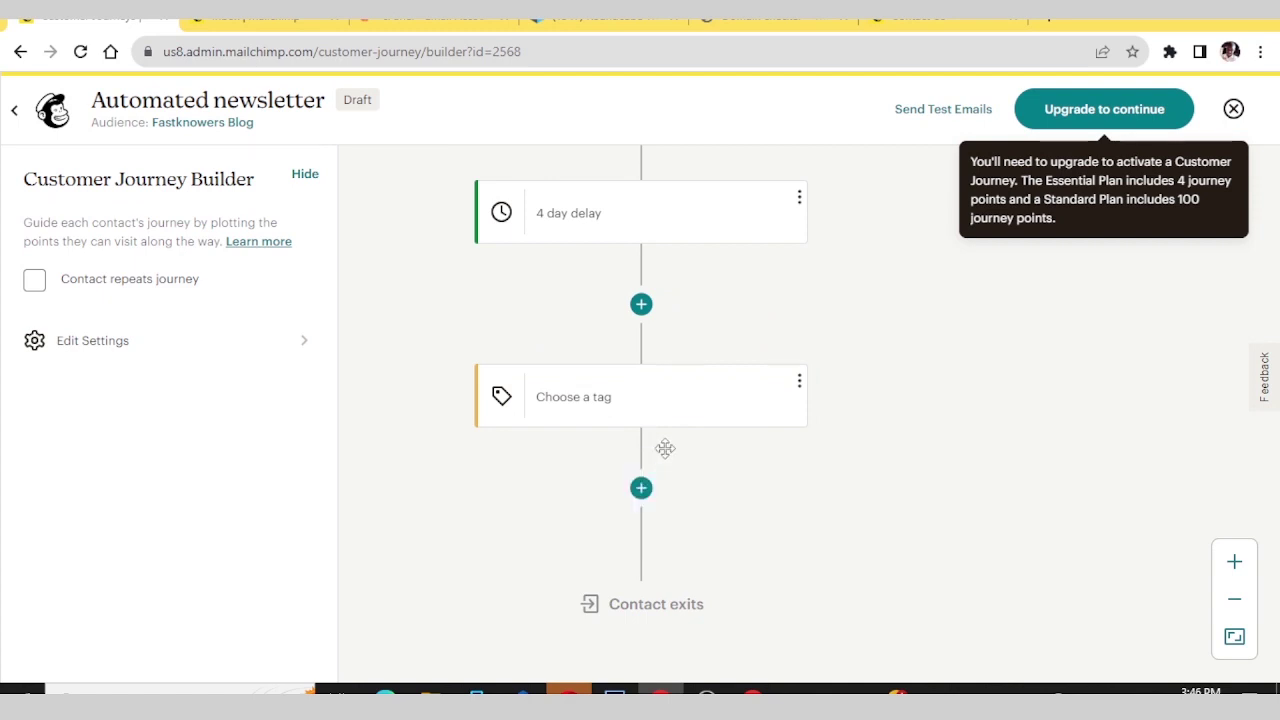
click(638, 305)
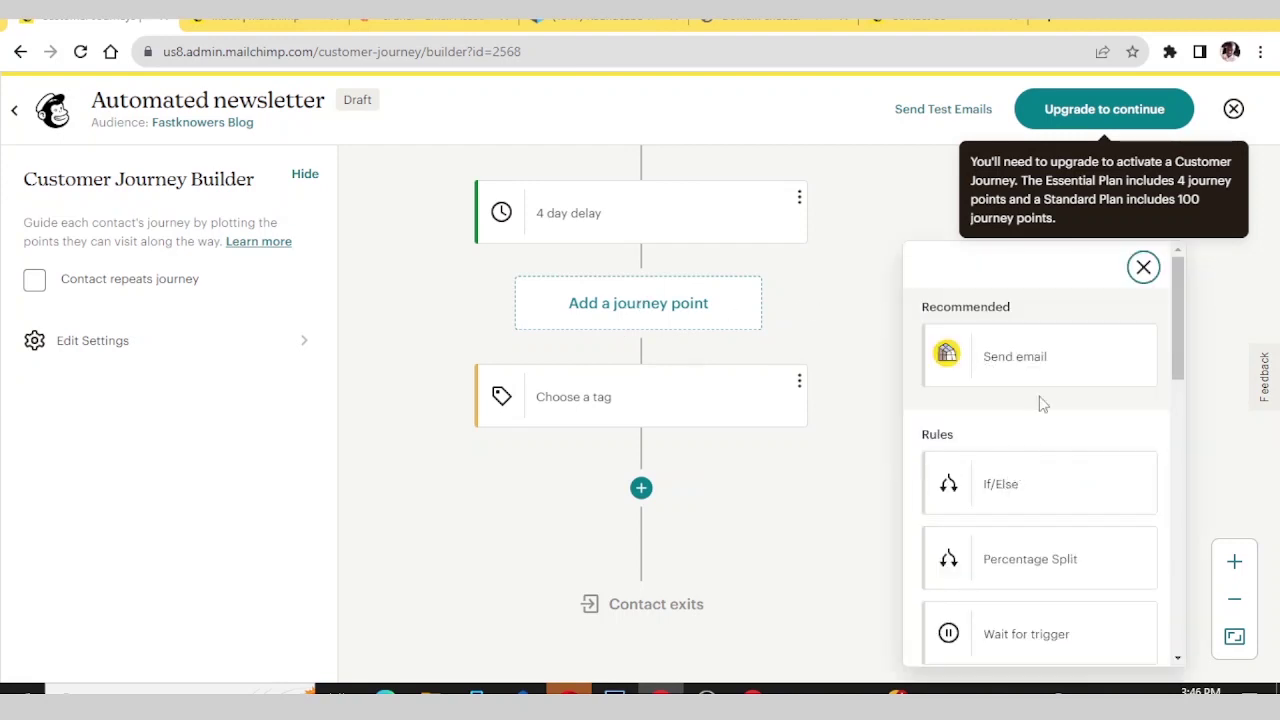
click(1018, 500)
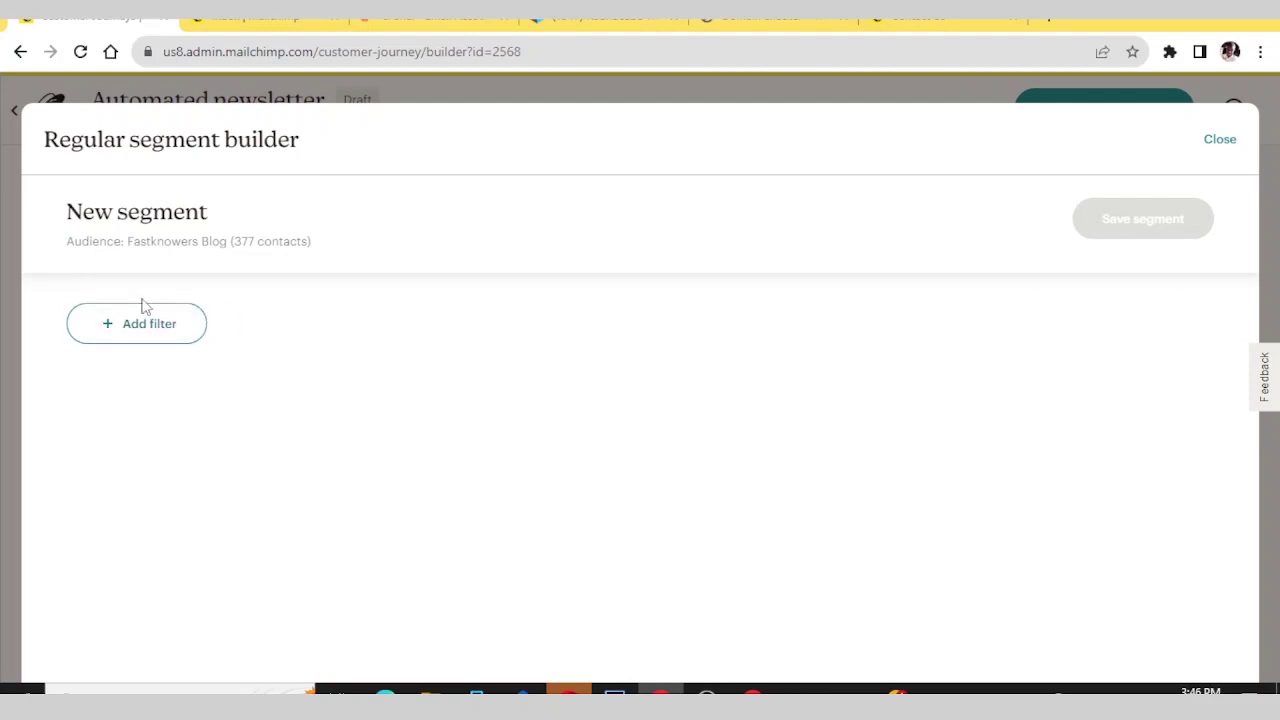
- Start an Email Address 'is not' condition, then close the segment builder without saving it
click(143, 320)
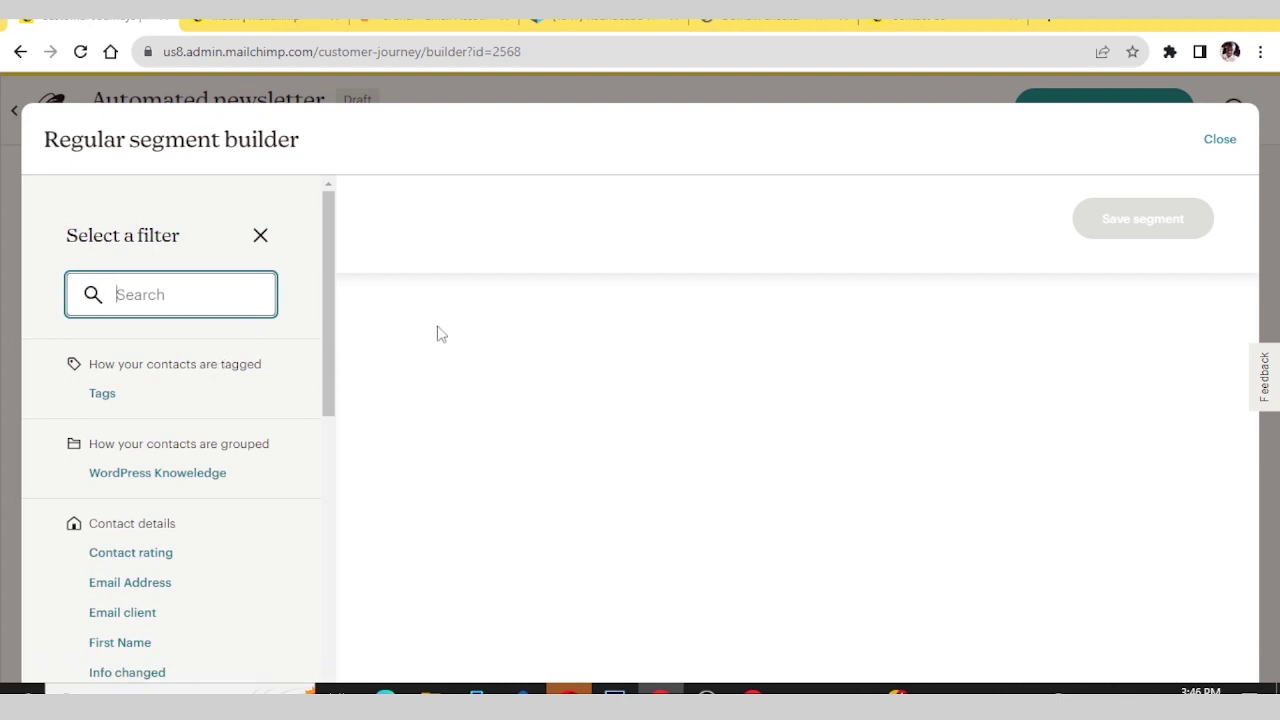
scroll(149, 491, down, 6)
scroll(150, 470, up, 2)
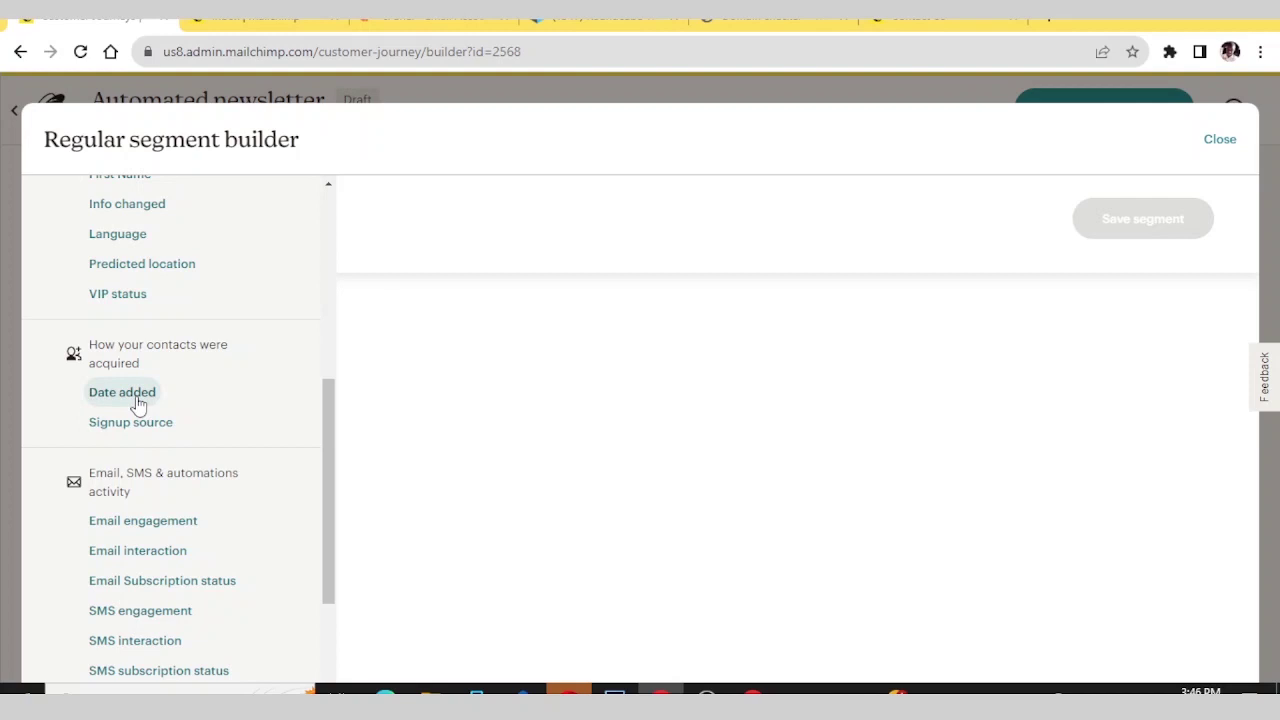
scroll(138, 403, up, 3)
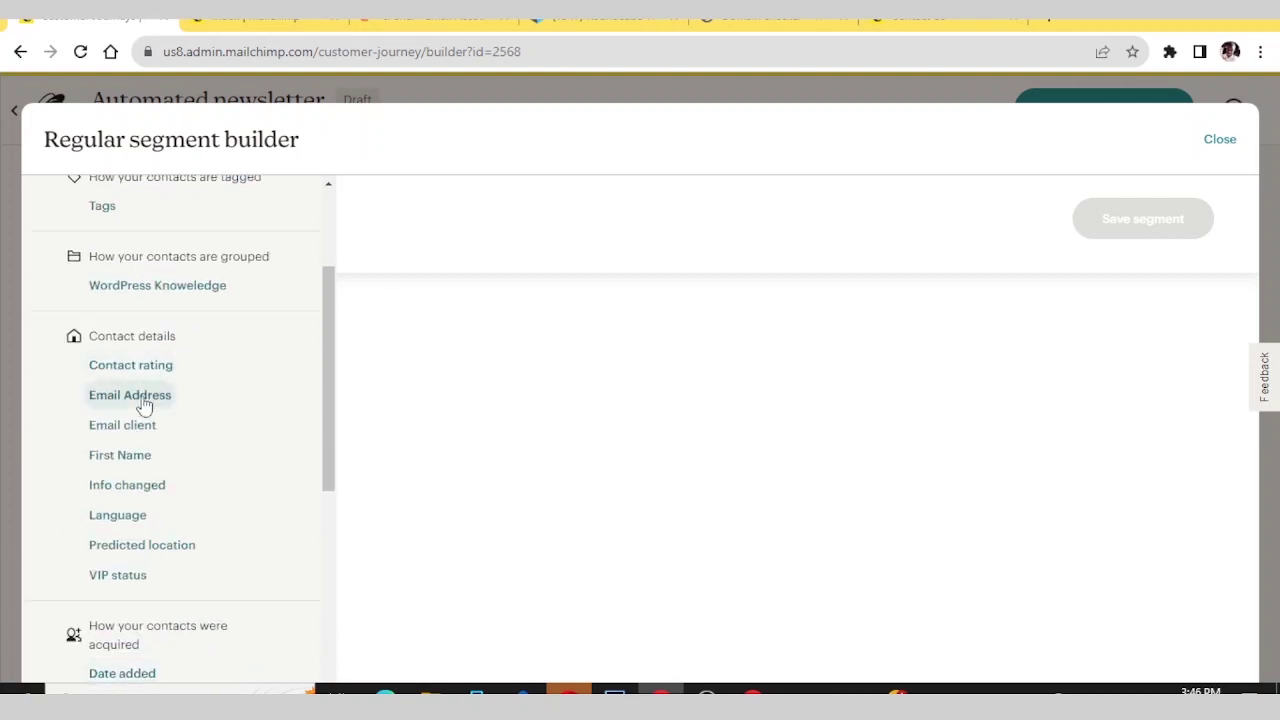
click(130, 395)
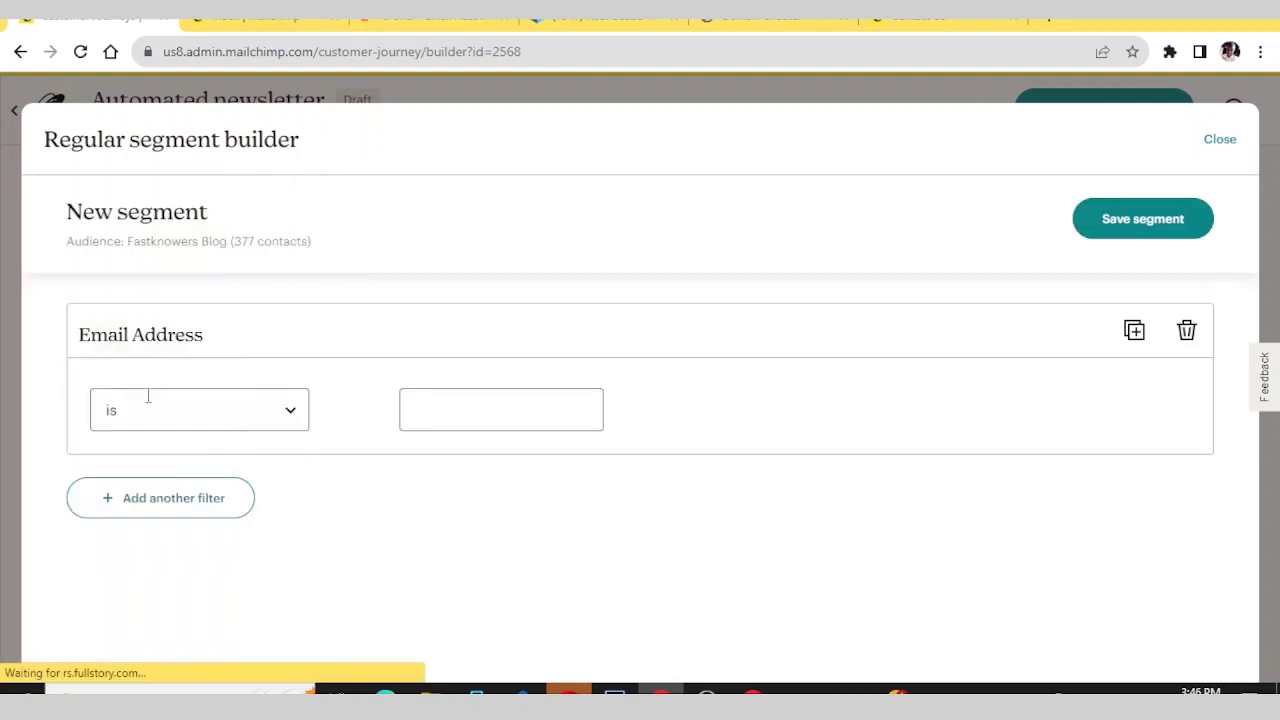
click(301, 419)
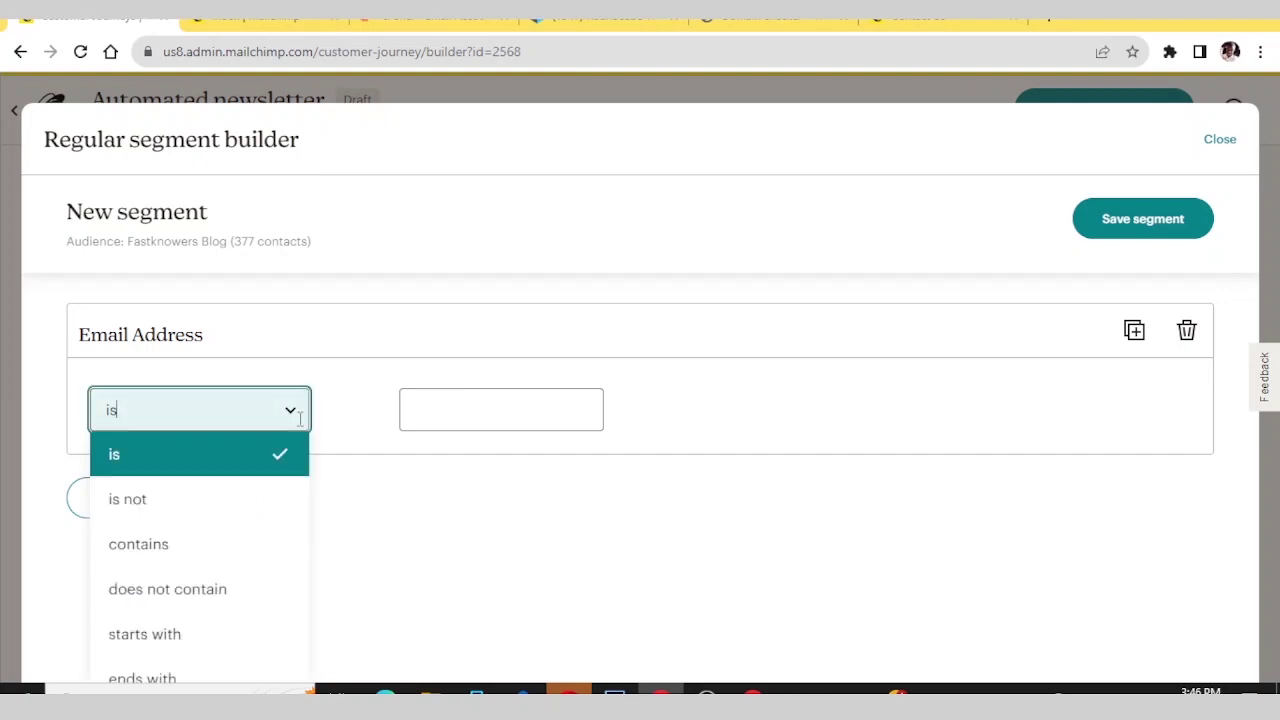
click(210, 506)
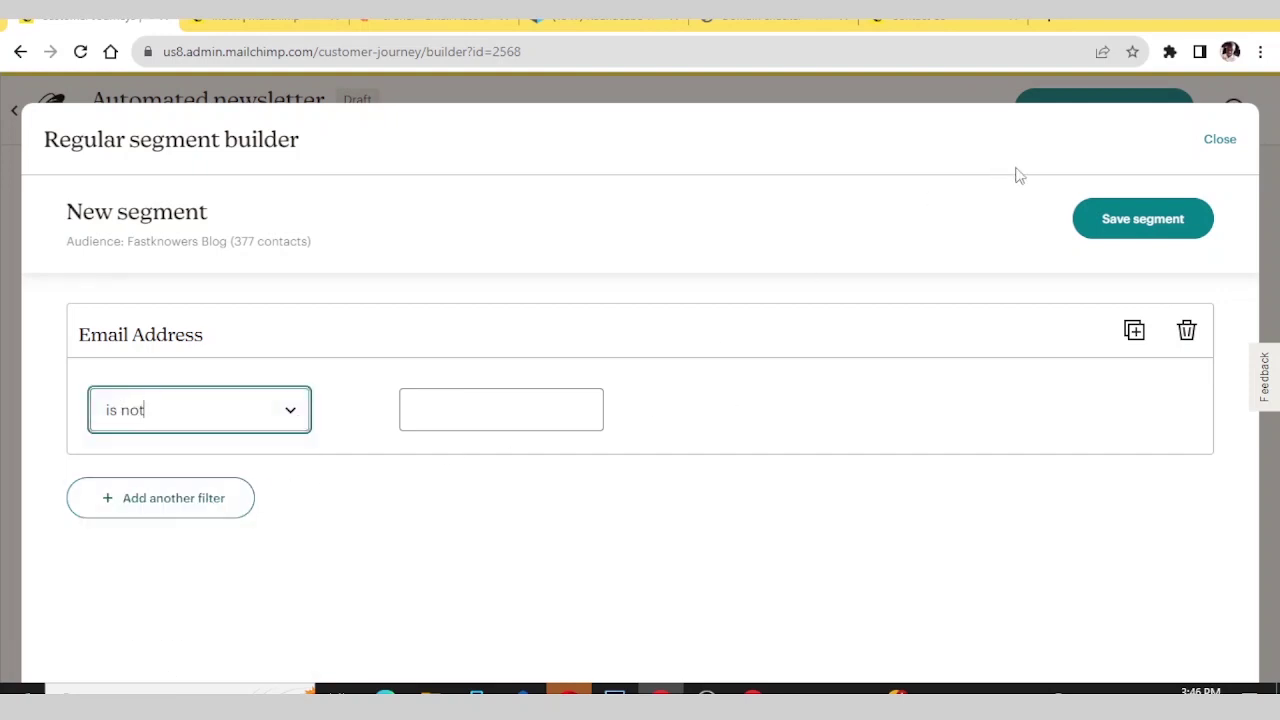
click(1128, 218)
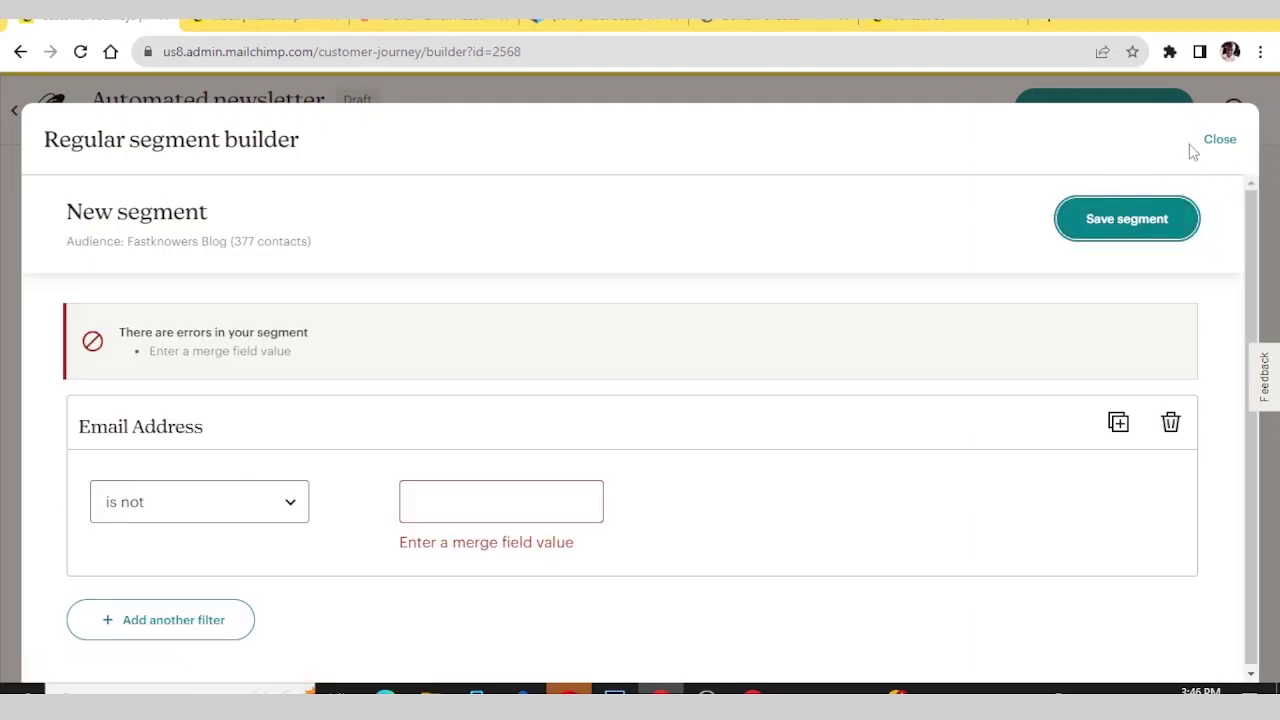
click(1220, 140)
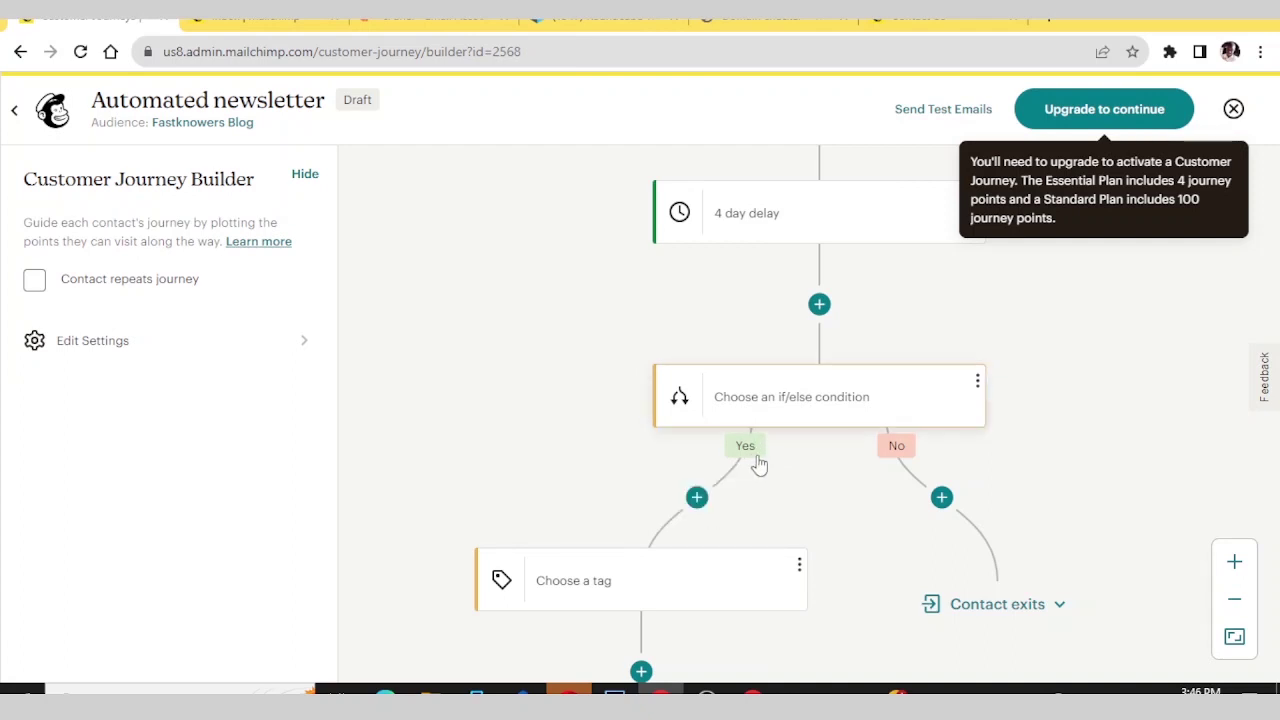
- Add a Send email step on the Yes branch and close its settings dialog
click(686, 497)
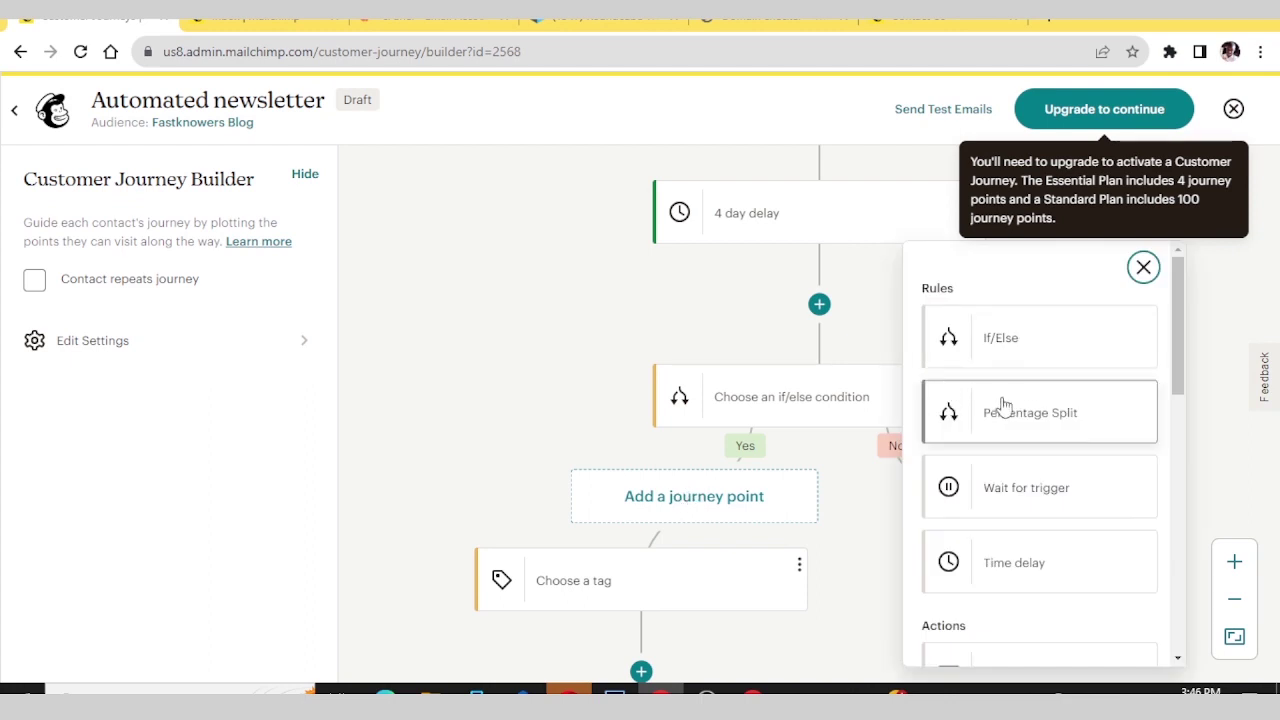
scroll(1000, 408, down, 2)
click(989, 493)
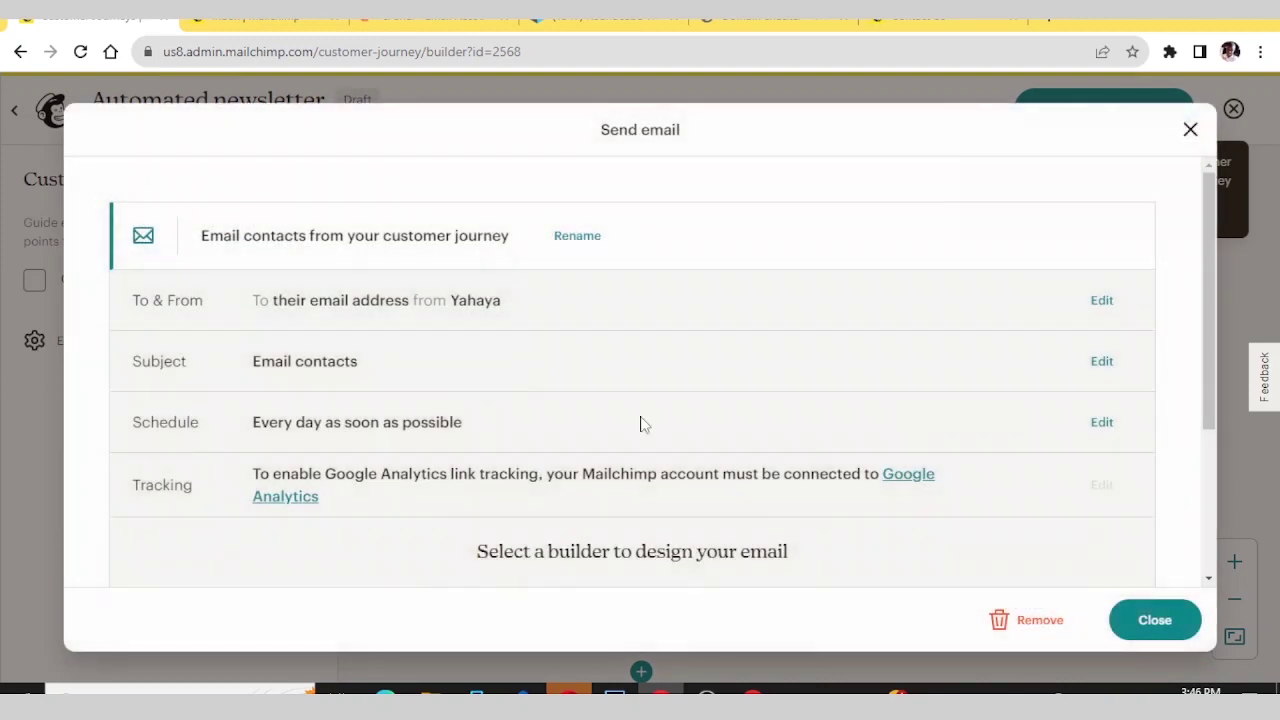
scroll(491, 320, down, 3)
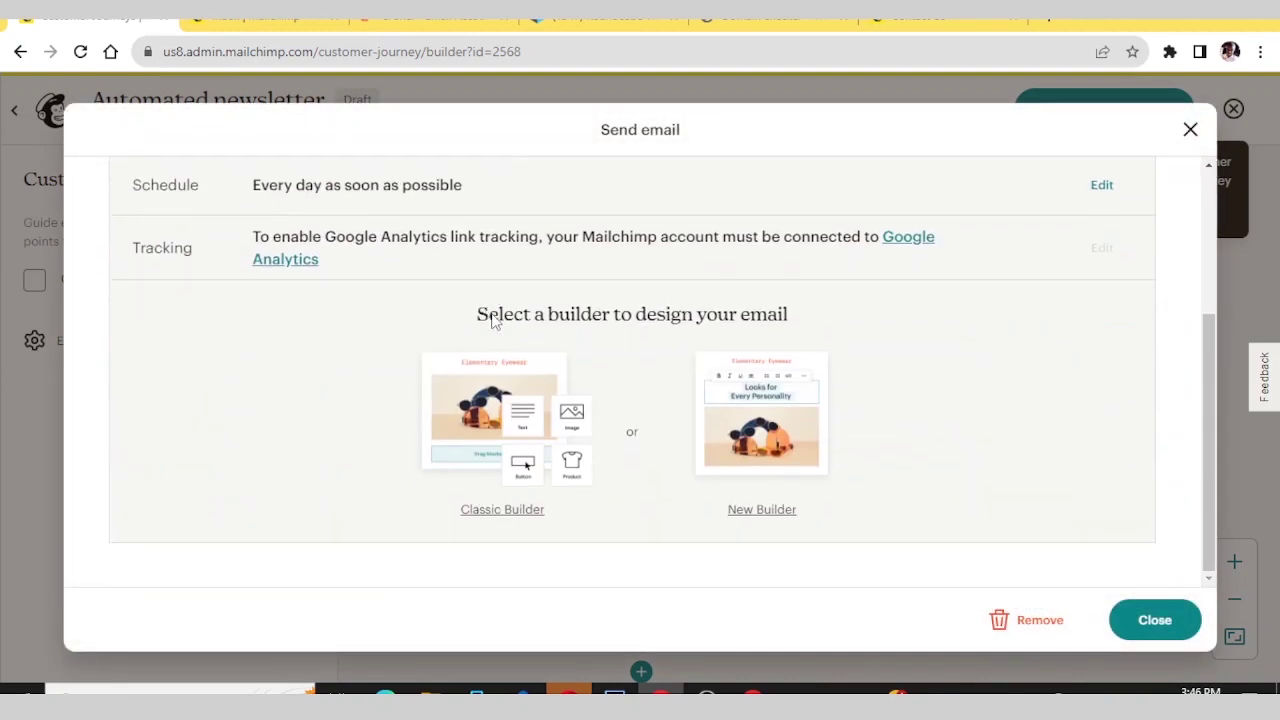
click(1155, 620)
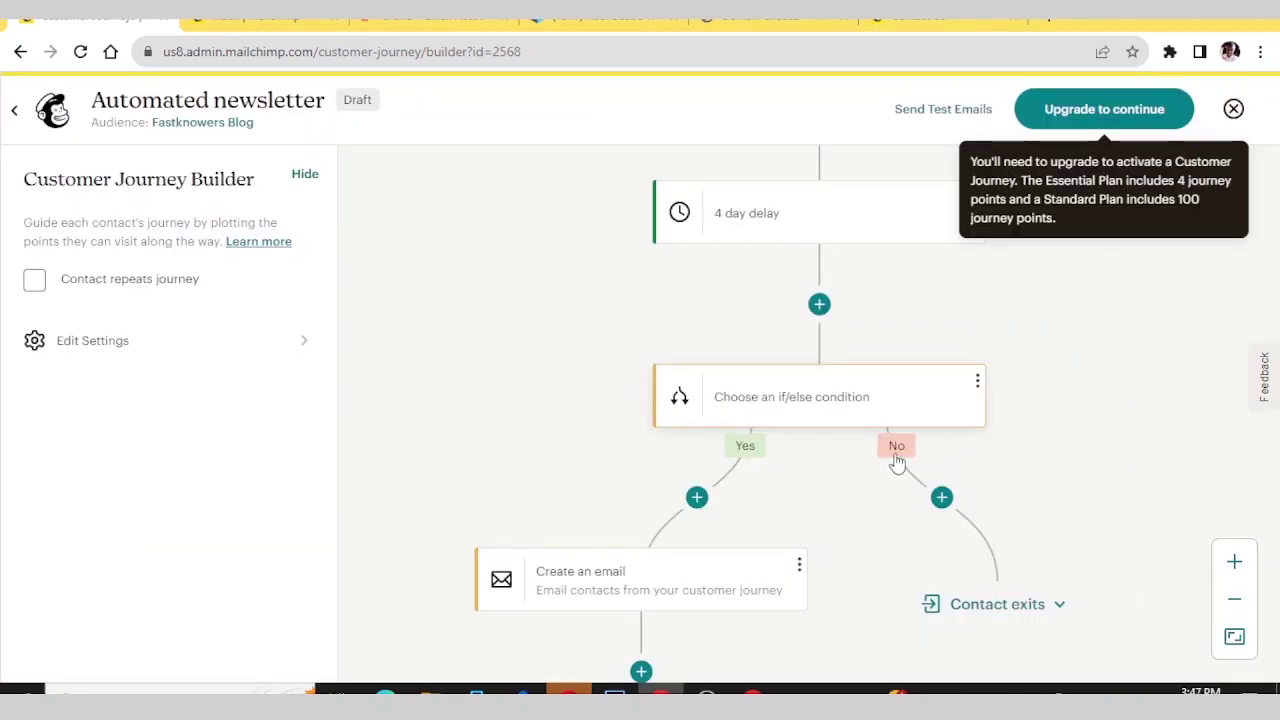
scroll(896, 462, up, 6)
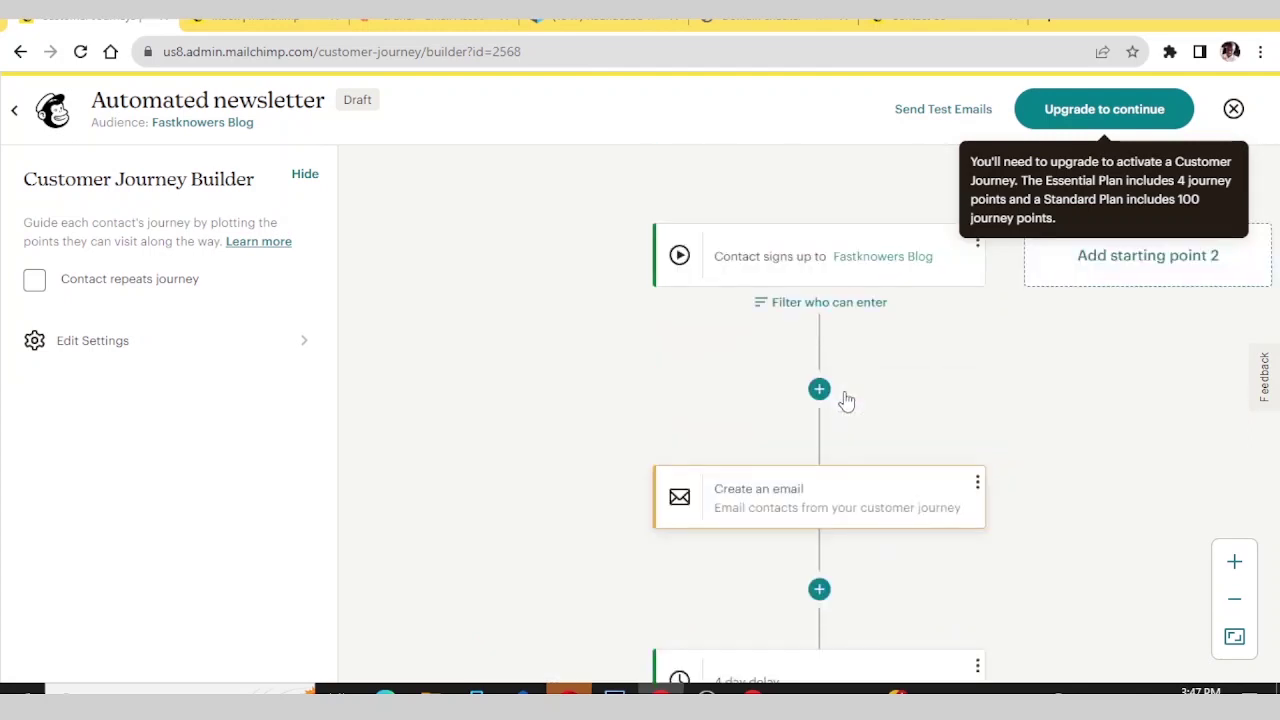
scroll(834, 368, down, 8)
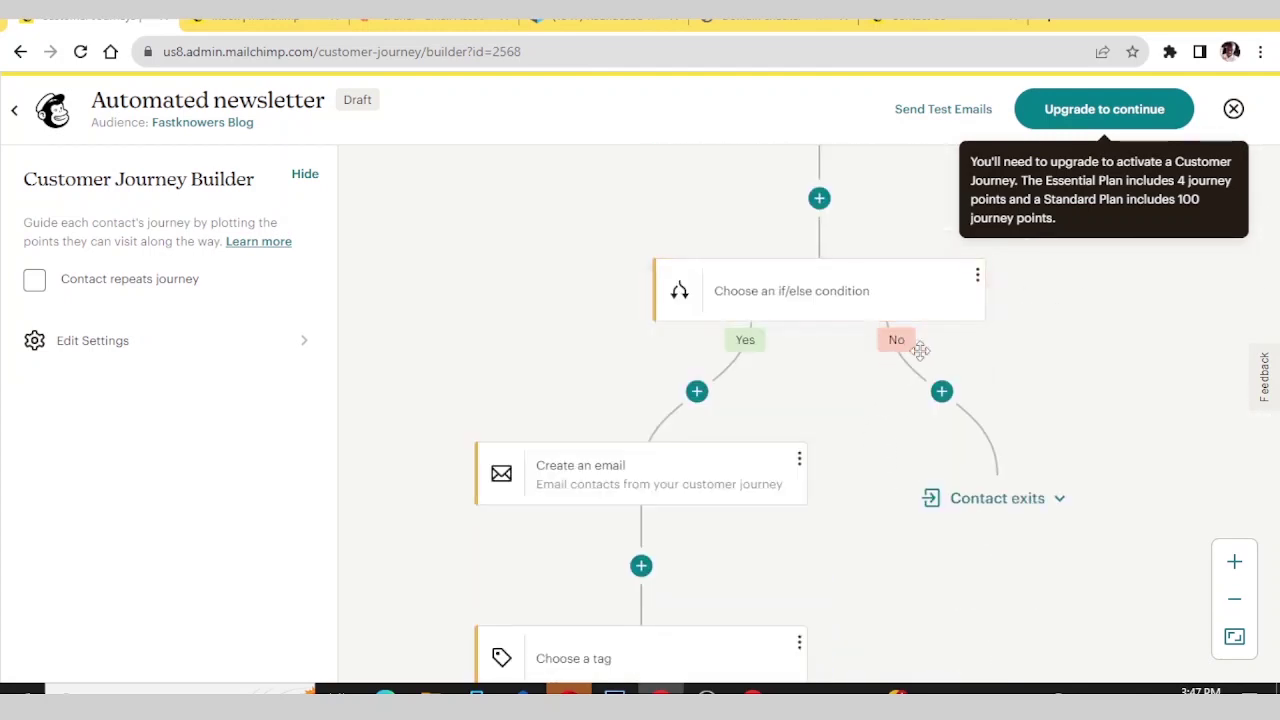
- Add a saved Unsubscribe action as the No branch's journey point
click(943, 397)
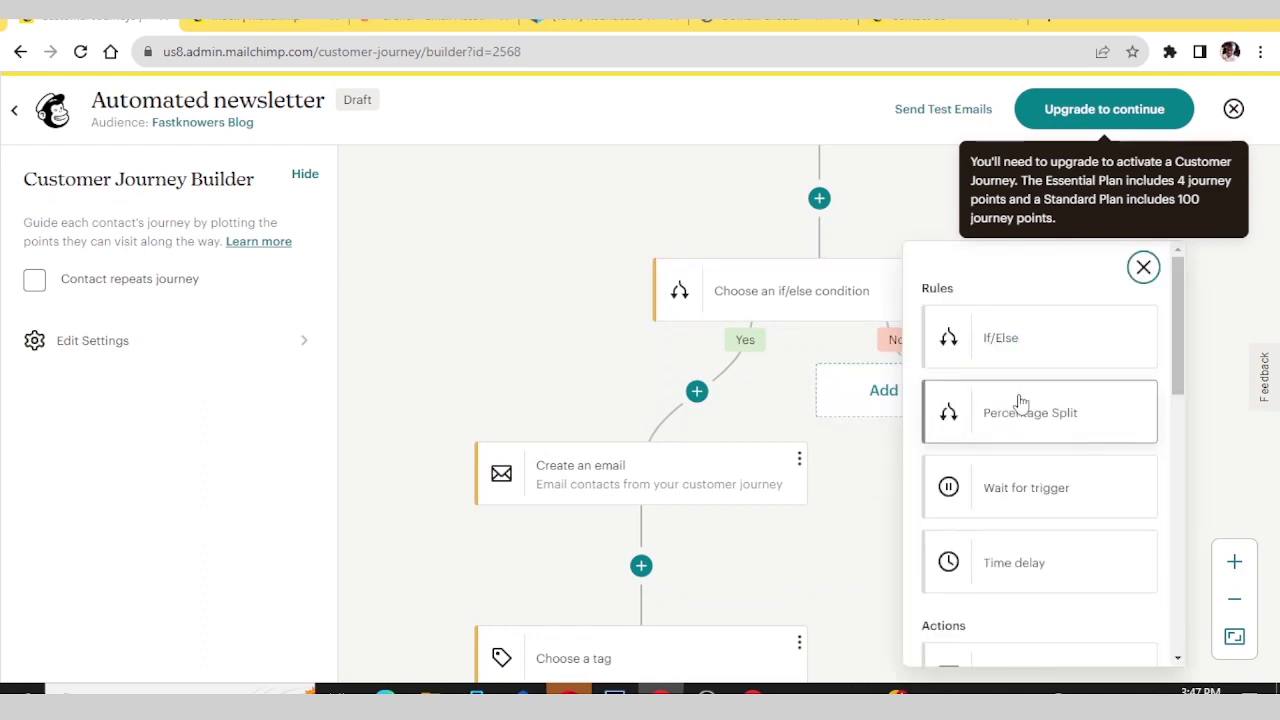
scroll(1020, 440, down, 3)
scroll(1035, 525, down, 3)
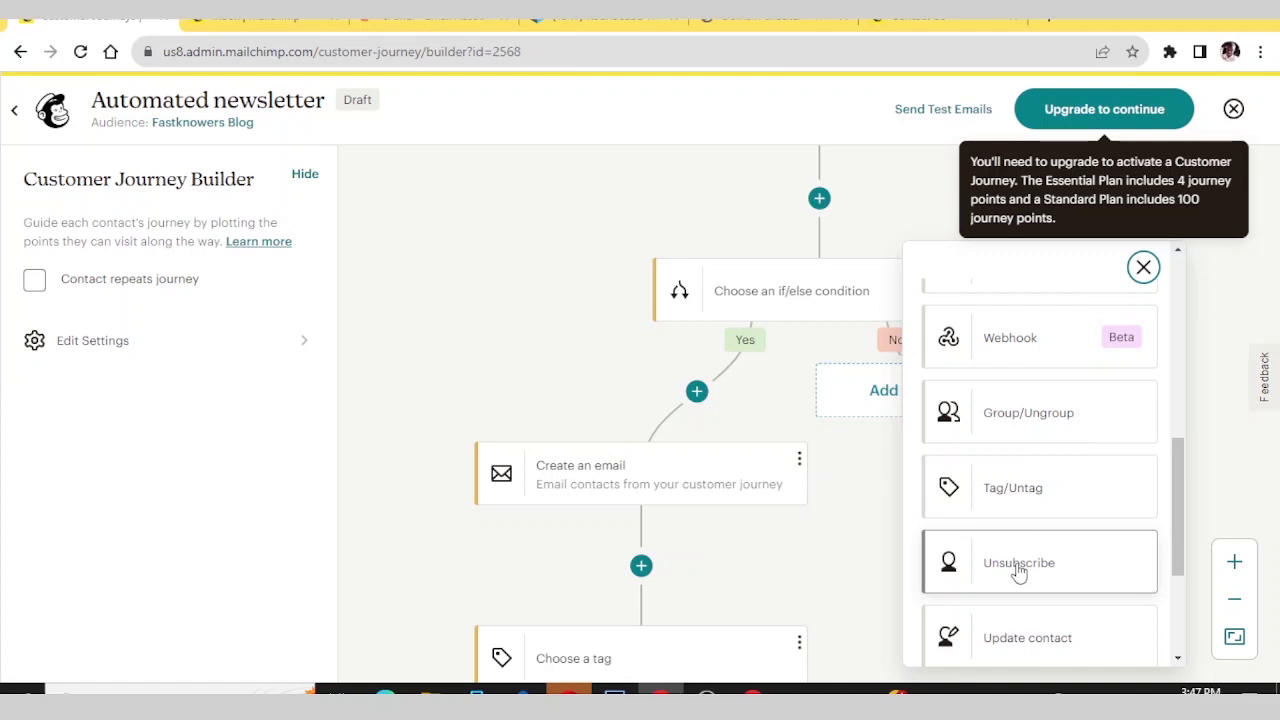
click(1018, 566)
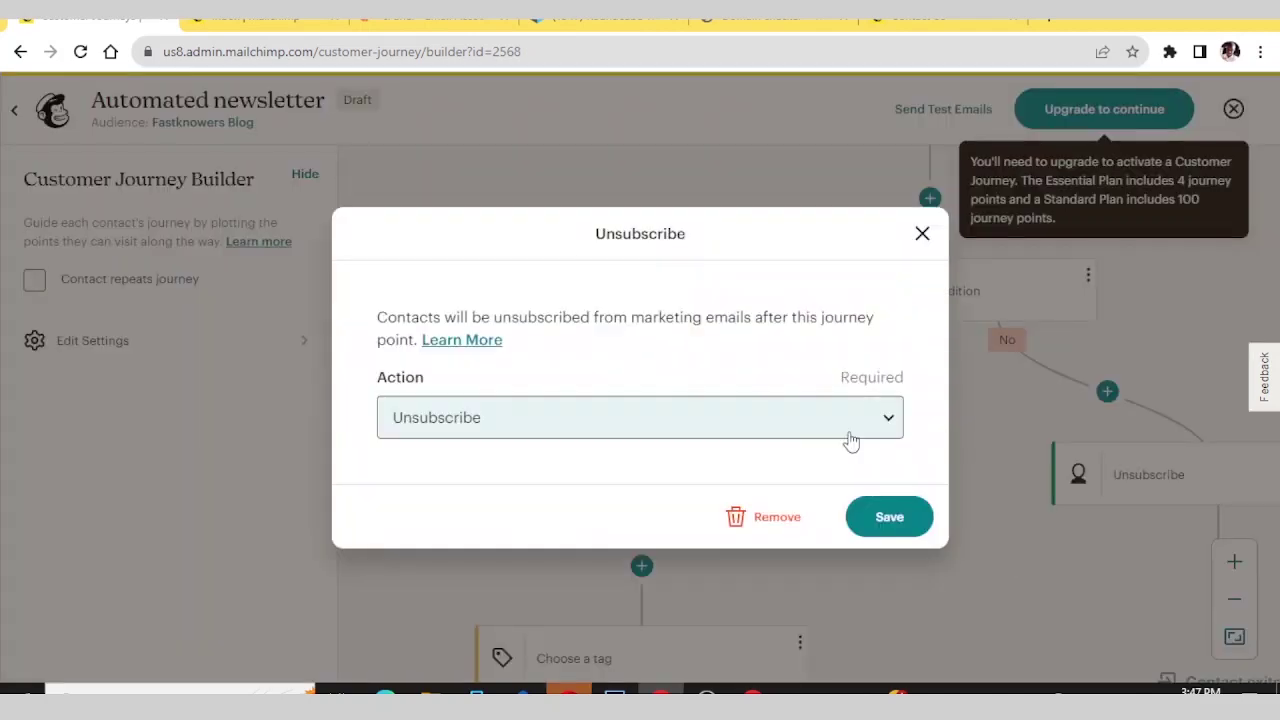
click(884, 519)
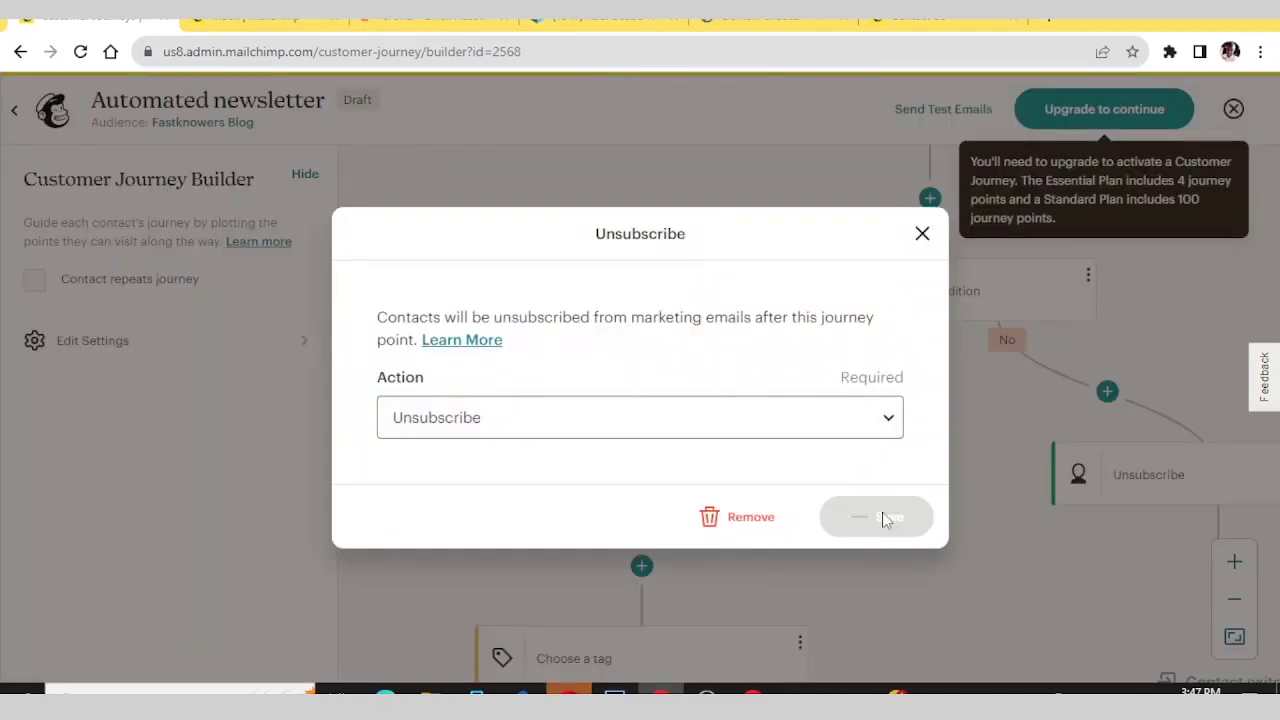
scroll(883, 508, up, 1)
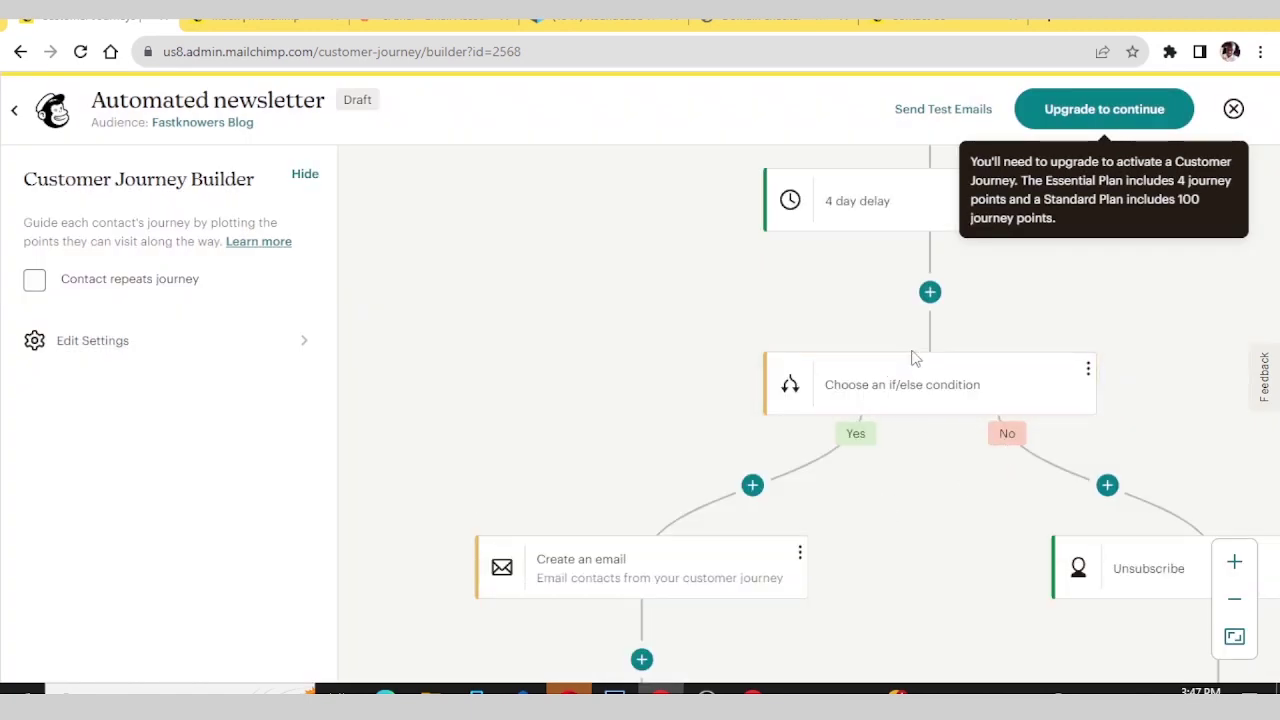
- Scroll the journey canvas to bring the Yes-branch email and tag point into view
scroll(888, 322, up, 4)
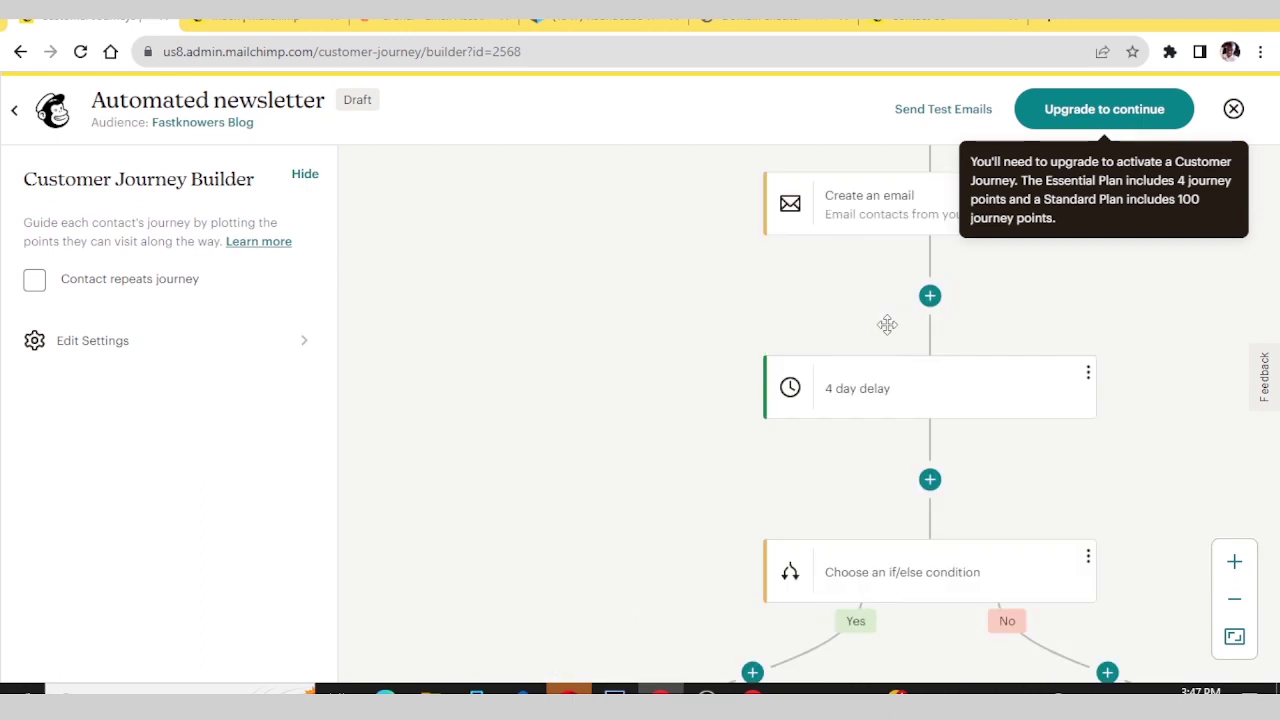
scroll(883, 305, down, 3)
scroll(883, 305, down, 2)
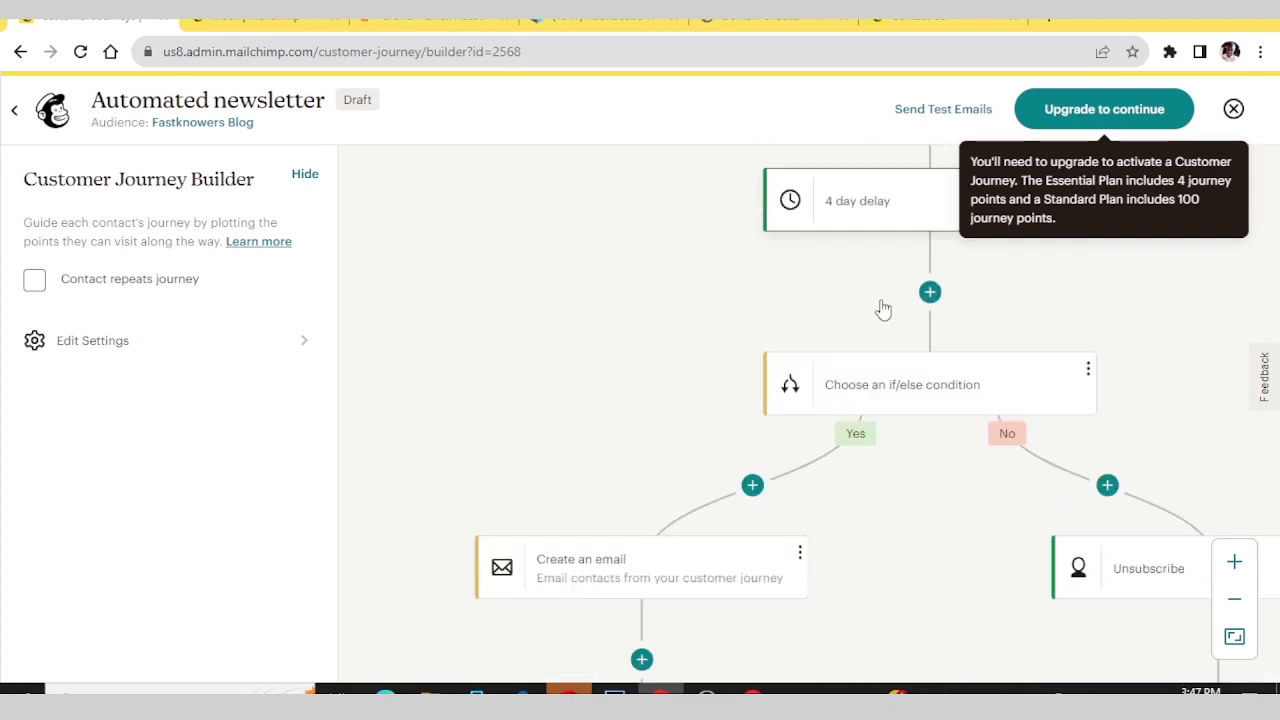
scroll(1144, 490, down, 1)
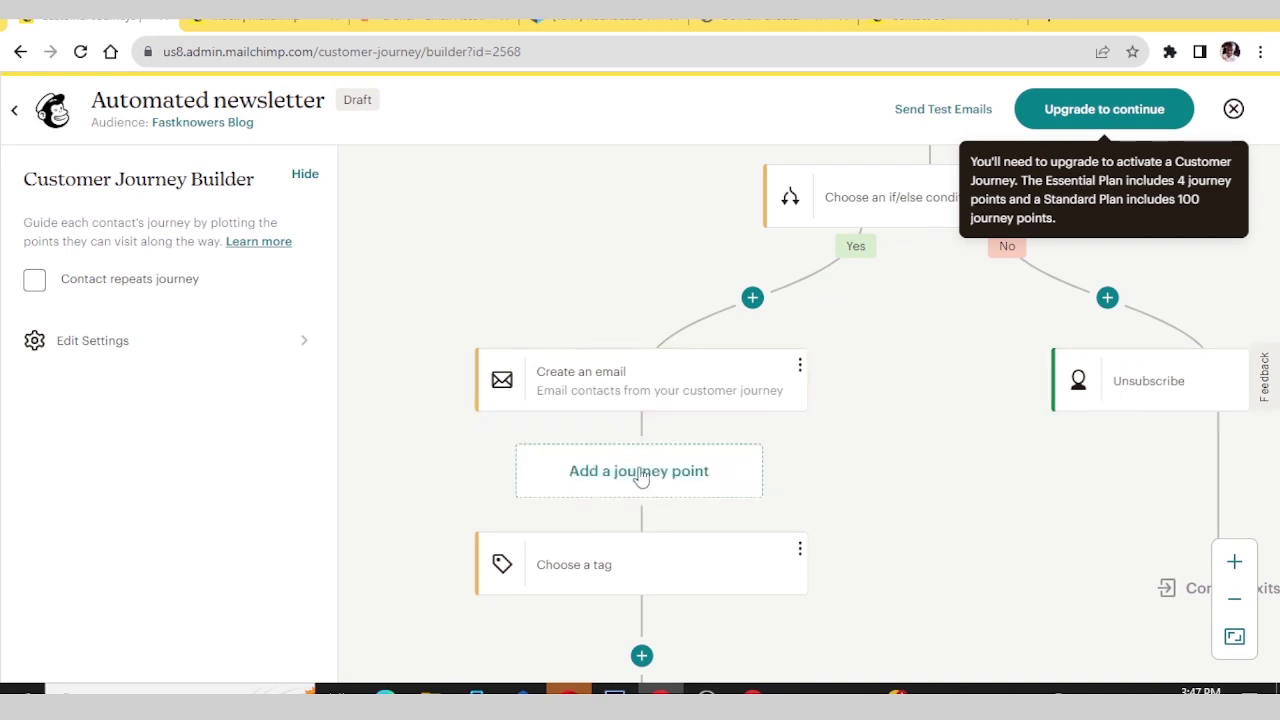
- Insert a 10 Hours time delay after the Yes-branch email and save it
click(640, 477)
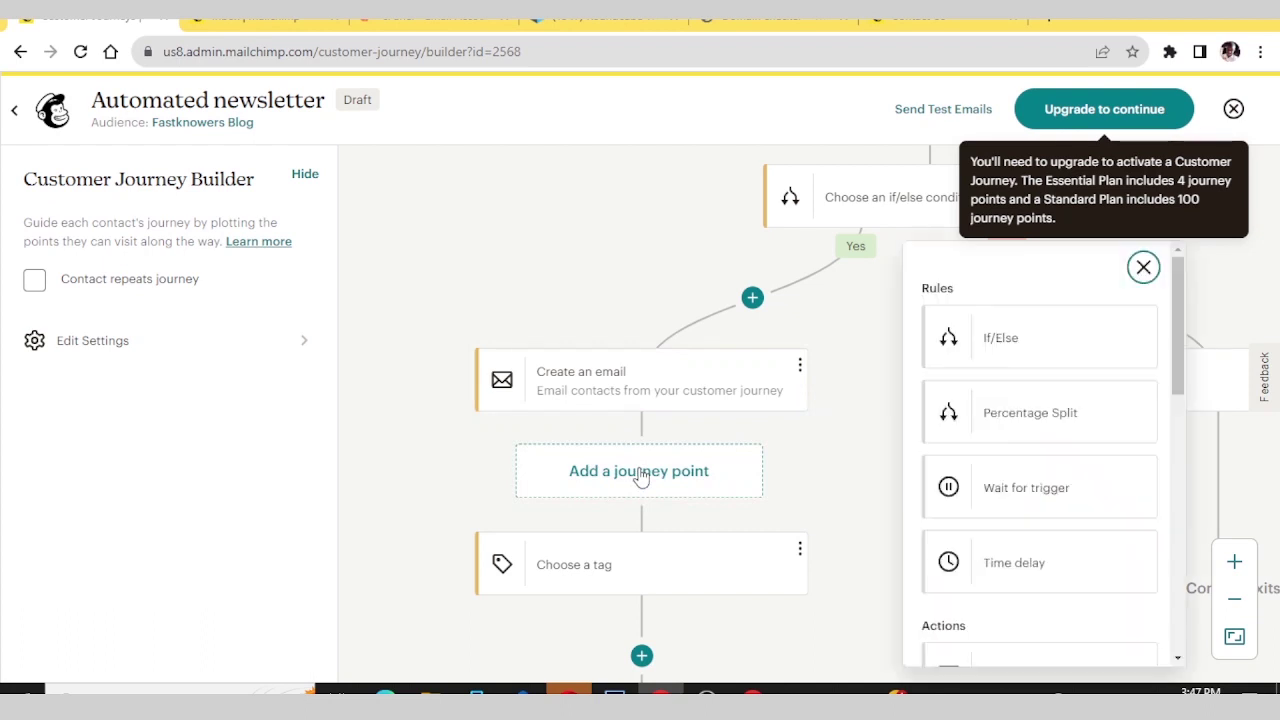
scroll(1086, 437, down, 3)
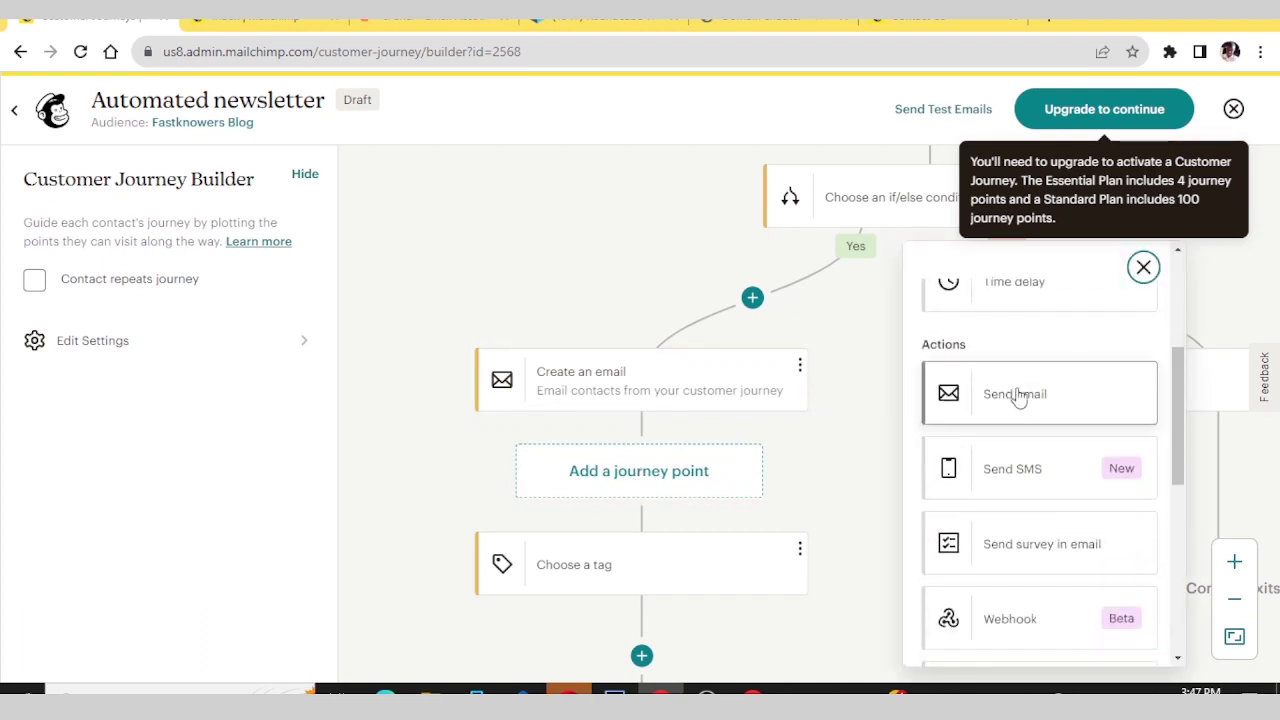
scroll(1015, 400, up, 2)
click(990, 462)
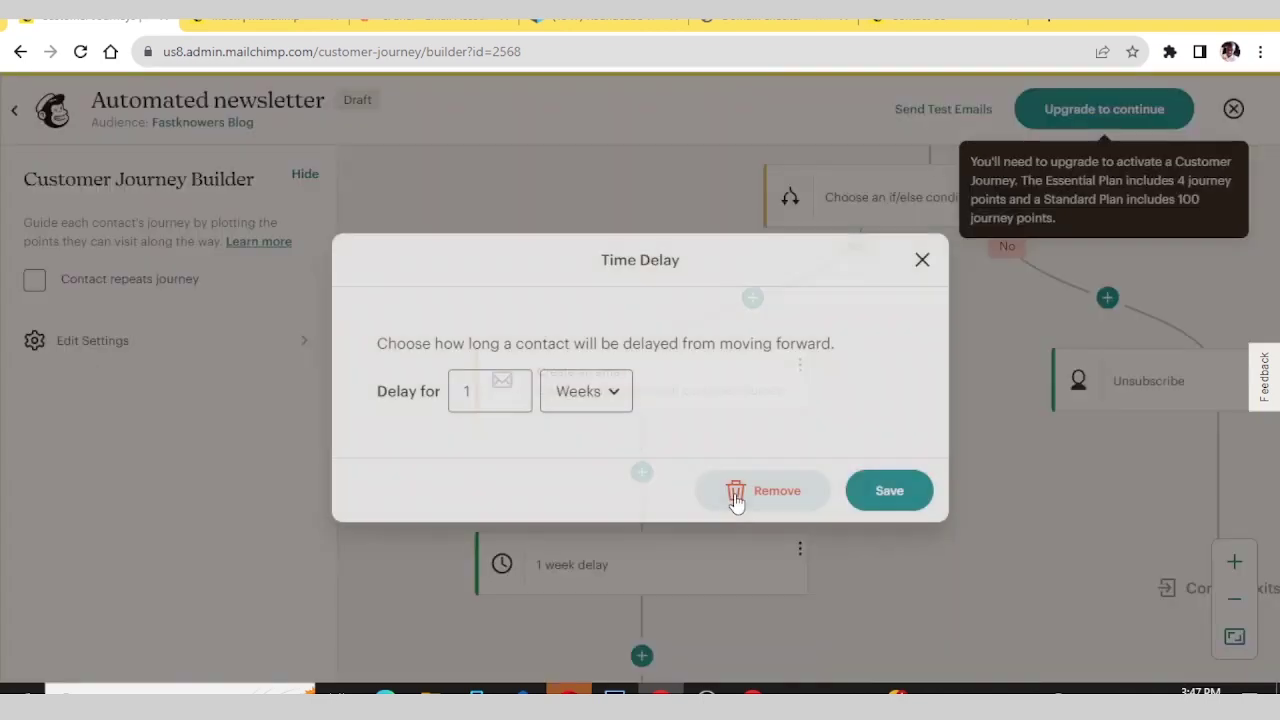
click(605, 393)
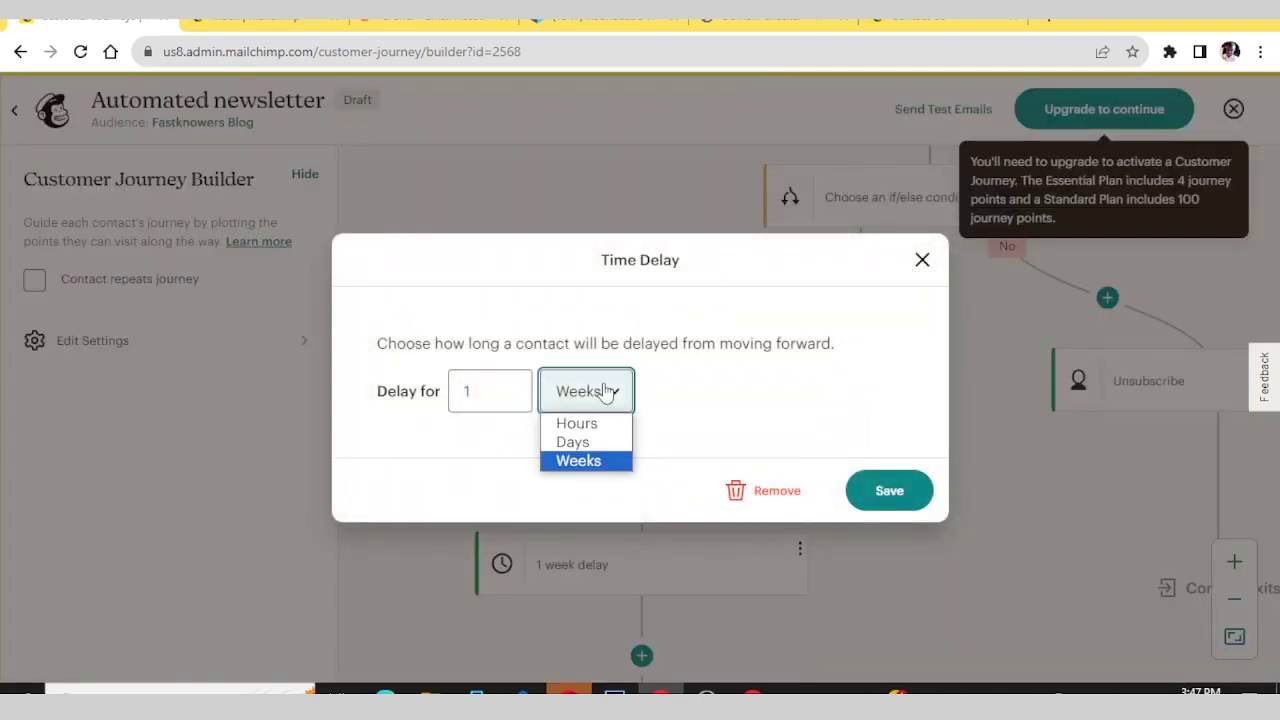
click(585, 420)
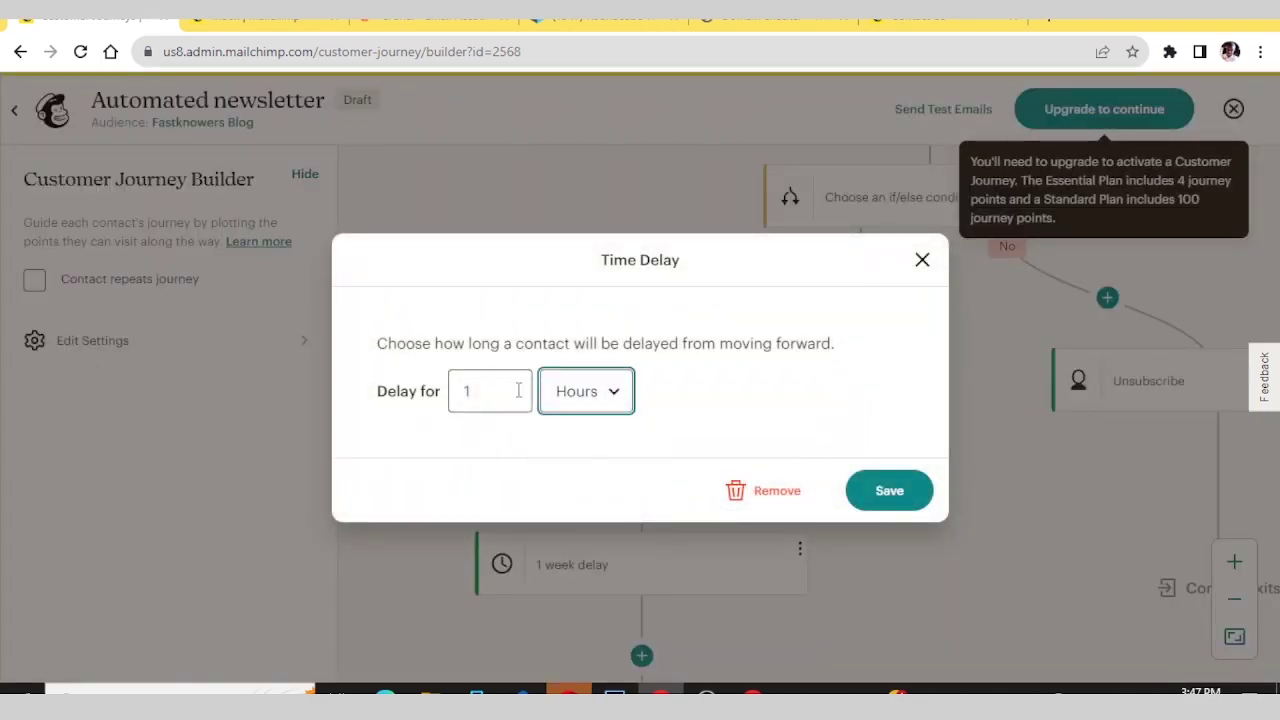
click(518, 390)
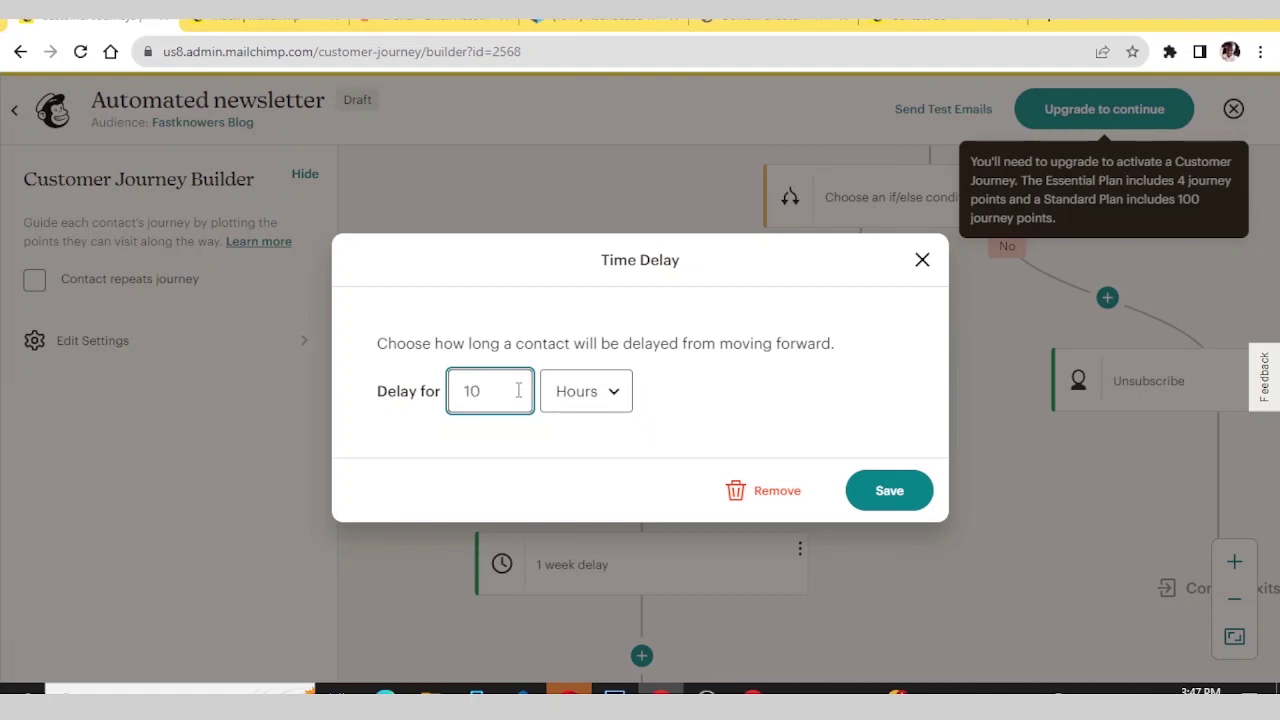
click(889, 491)
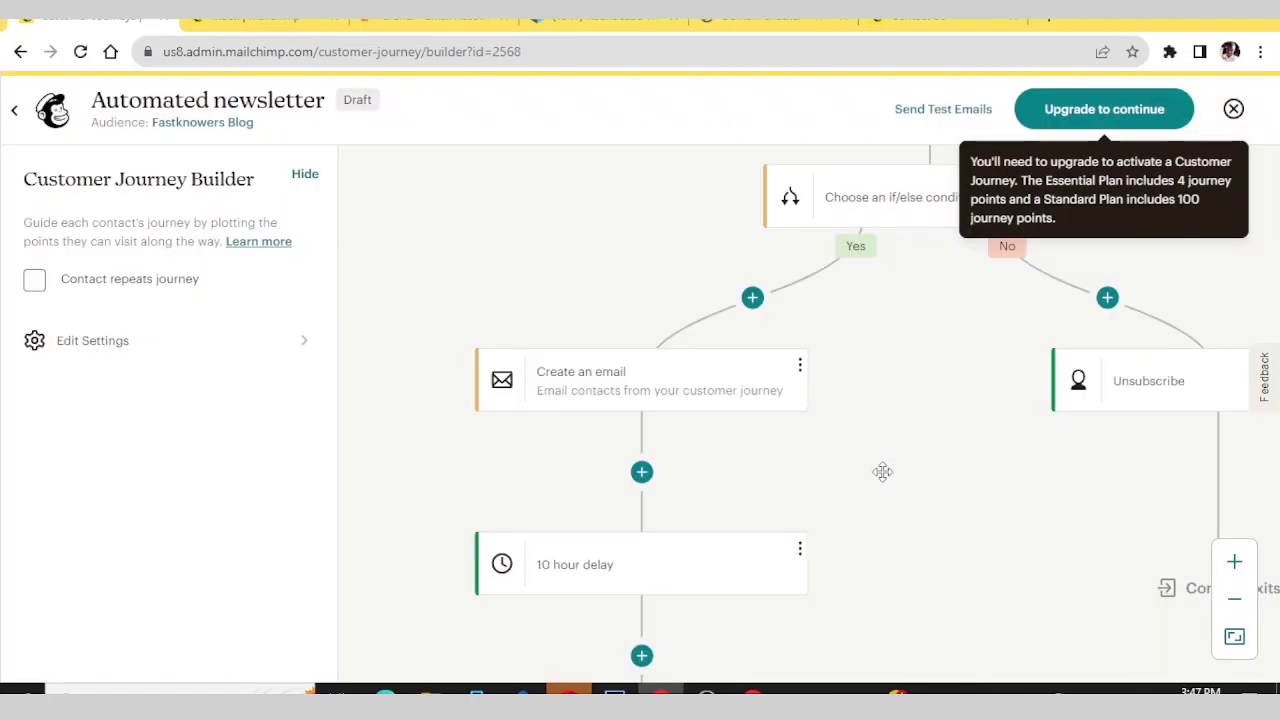
scroll(887, 463, down, 2)
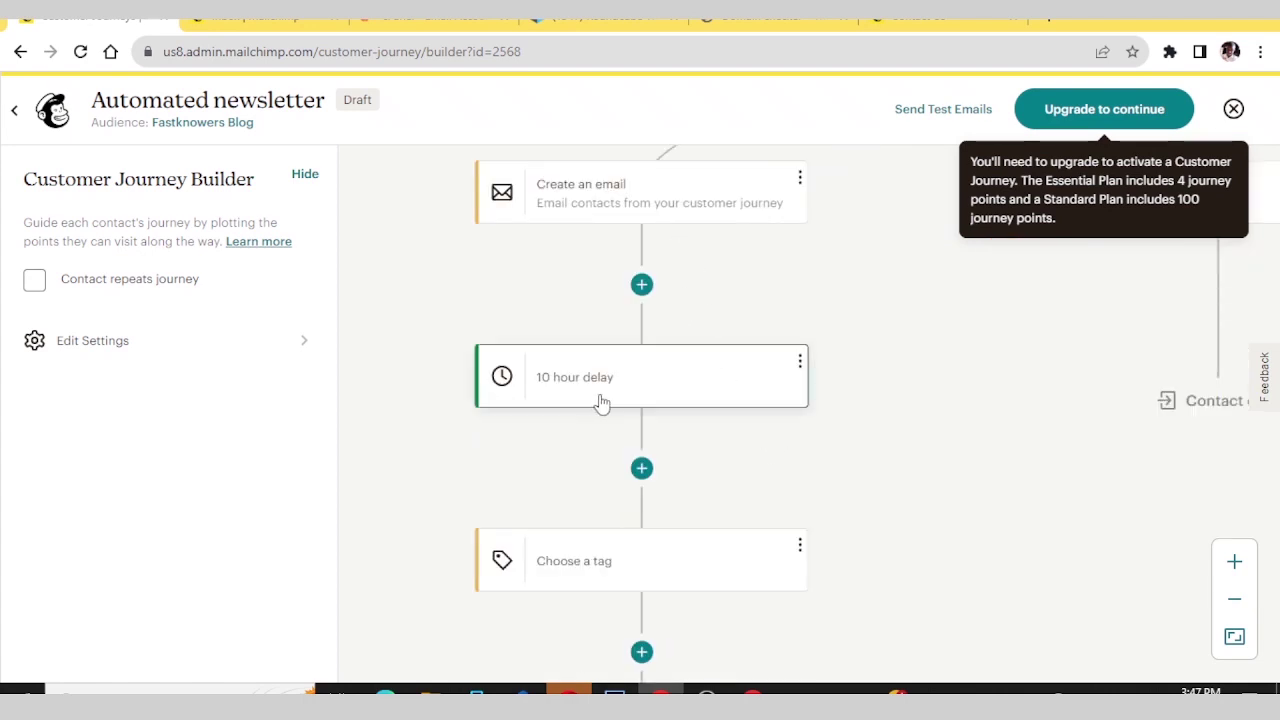
scroll(605, 408, down, 2)
scroll(608, 412, down, 2)
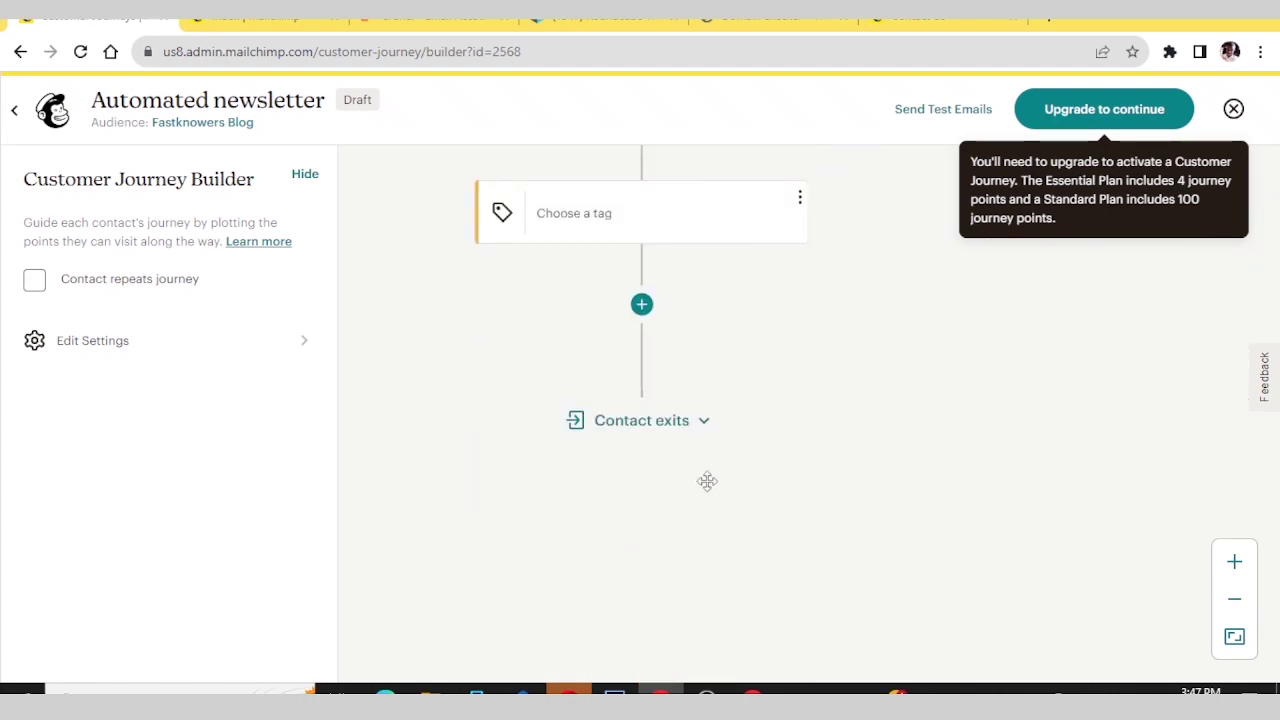
scroll(707, 481, up, 8)
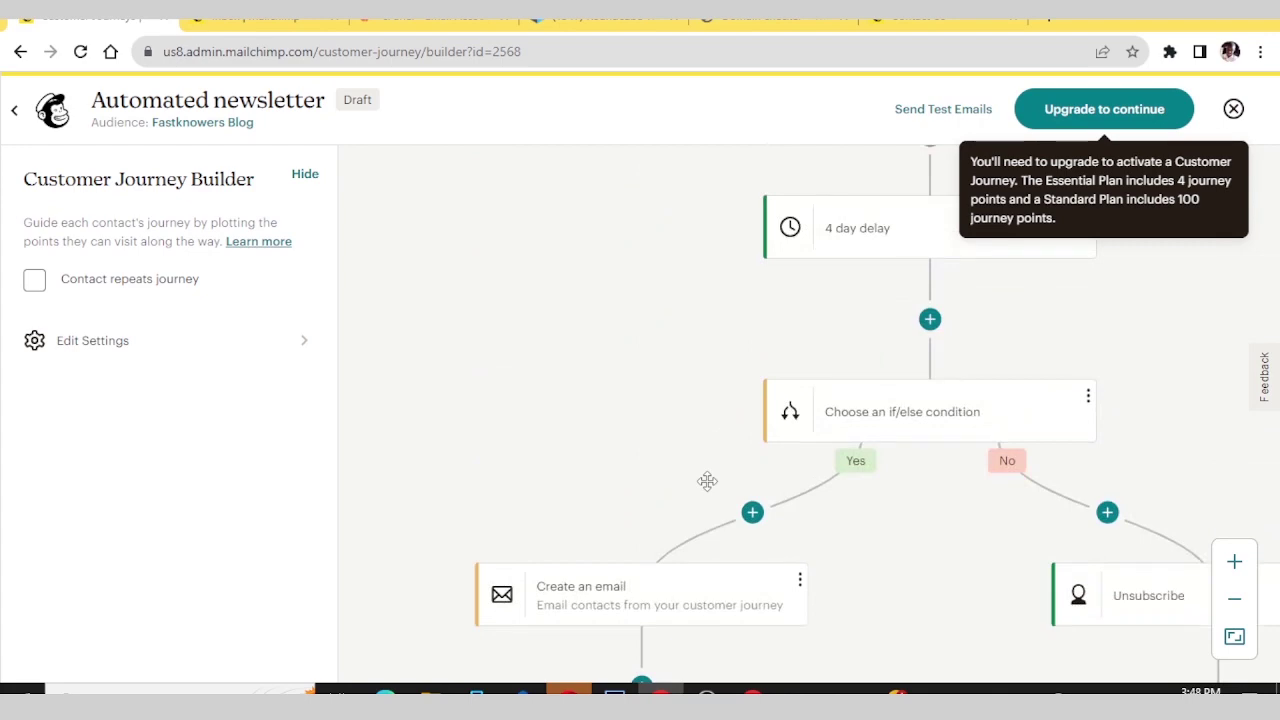
scroll(707, 481, up, 3)
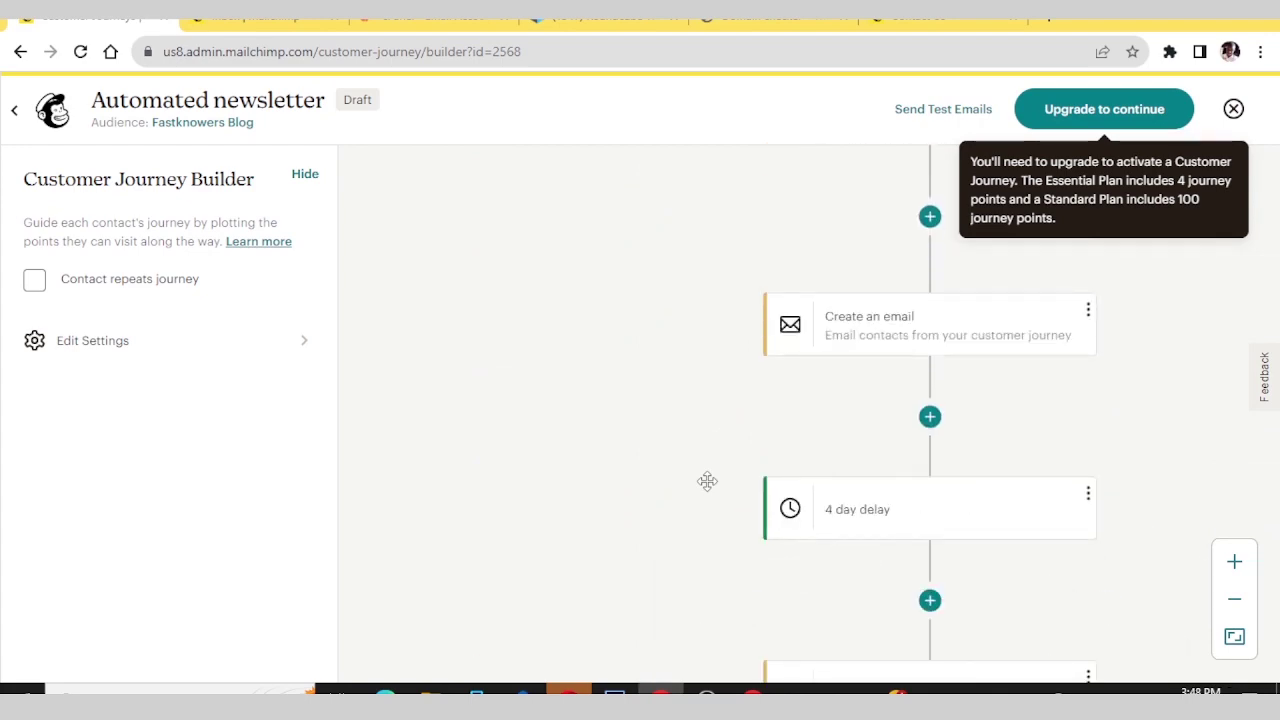
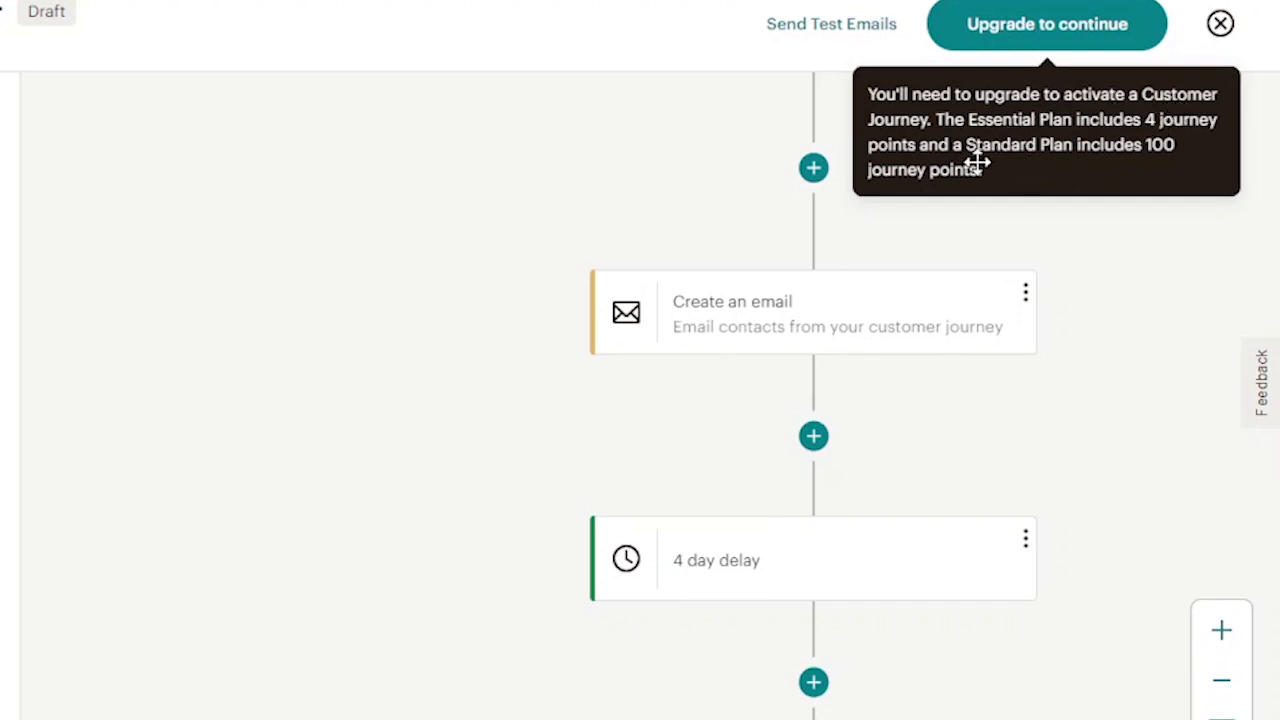
- Save the draft journey with its email and 4-day delay steps and close the builder
click(1218, 30)
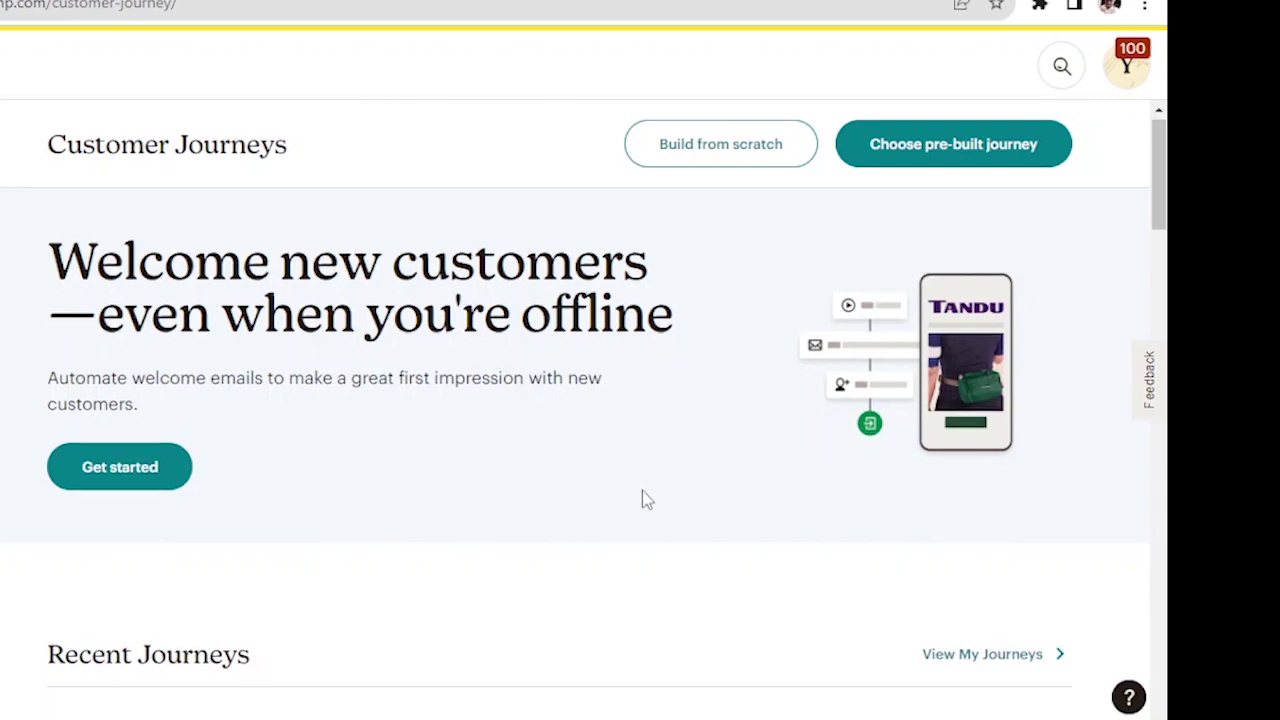
- Scroll down the Customer Journeys page past the pre-built journey templates
scroll(642, 492, down, 5)
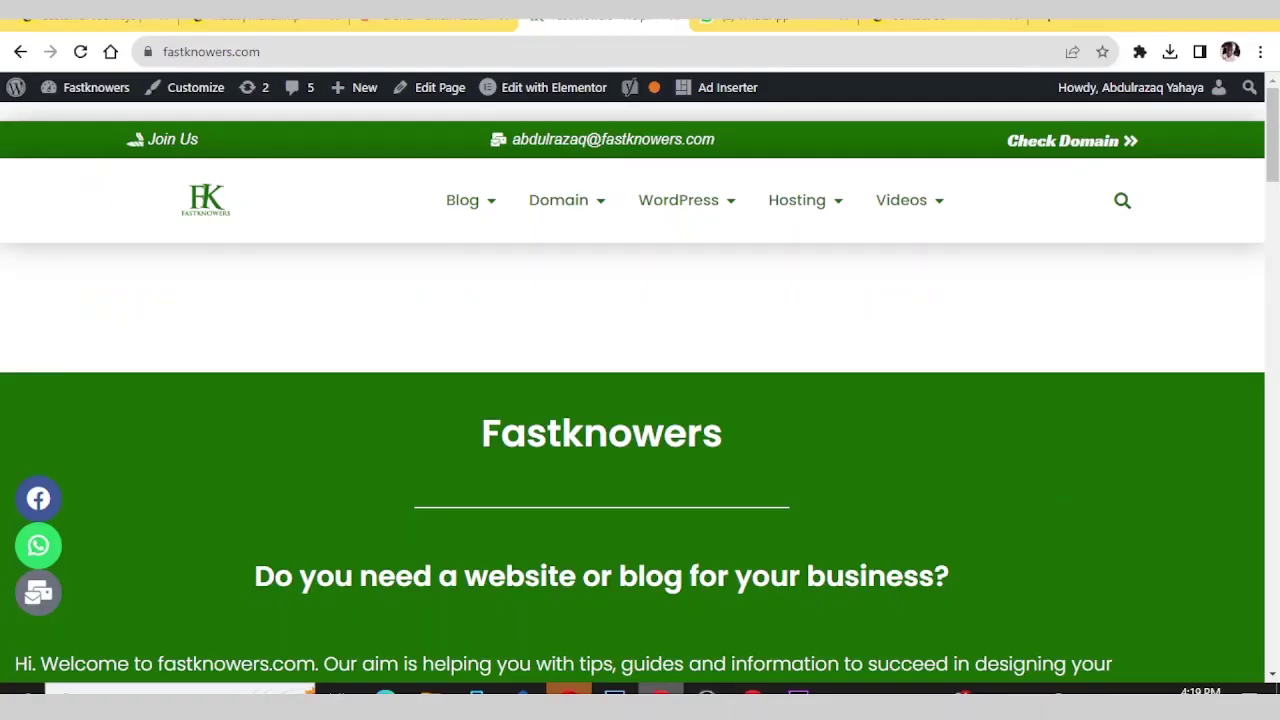
- Browse the Fastknowers home page and bring up the WordPress mega menu of beginner guides
scroll(623, 368, down, 1)
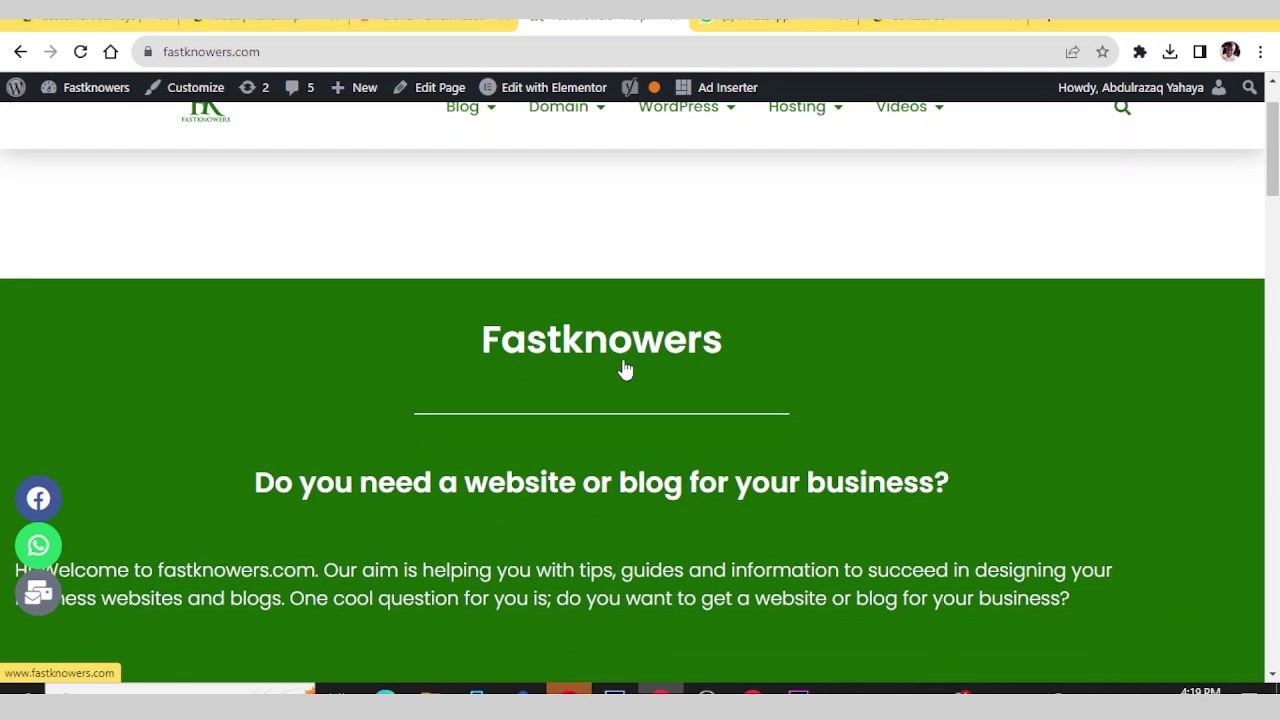
scroll(623, 368, up, 1)
scroll(623, 368, down, 3)
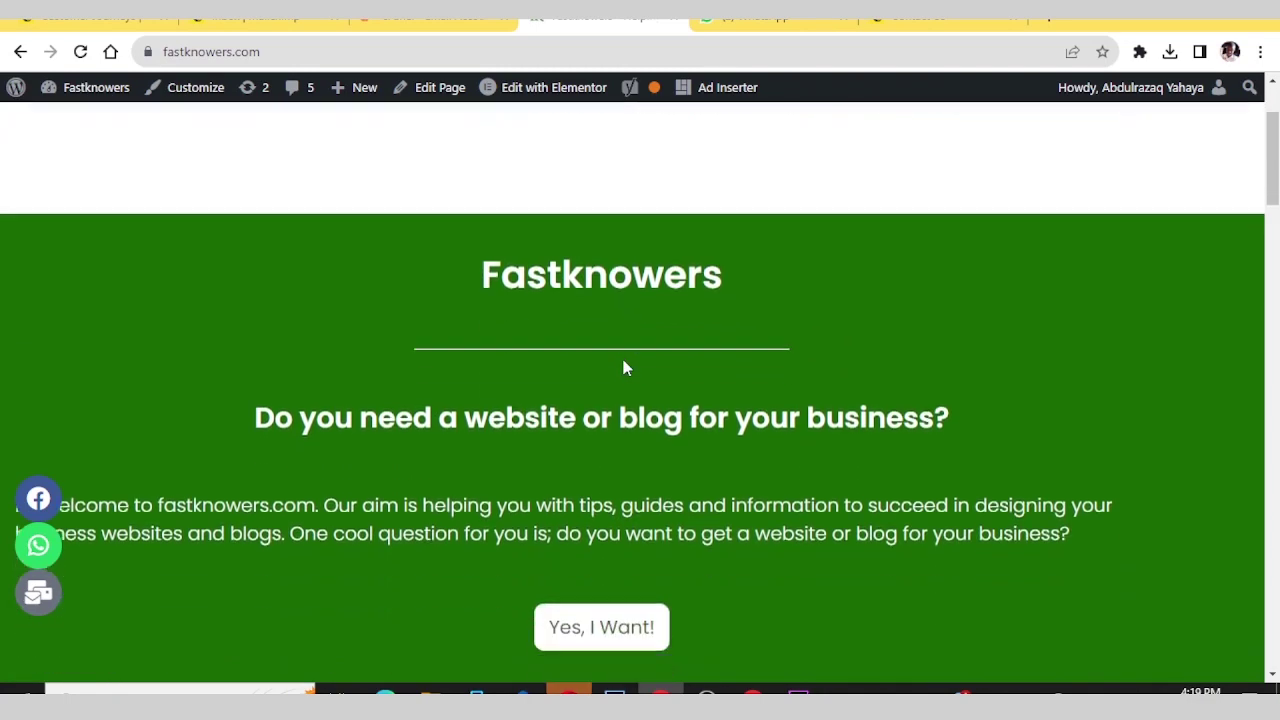
scroll(623, 368, down, 9)
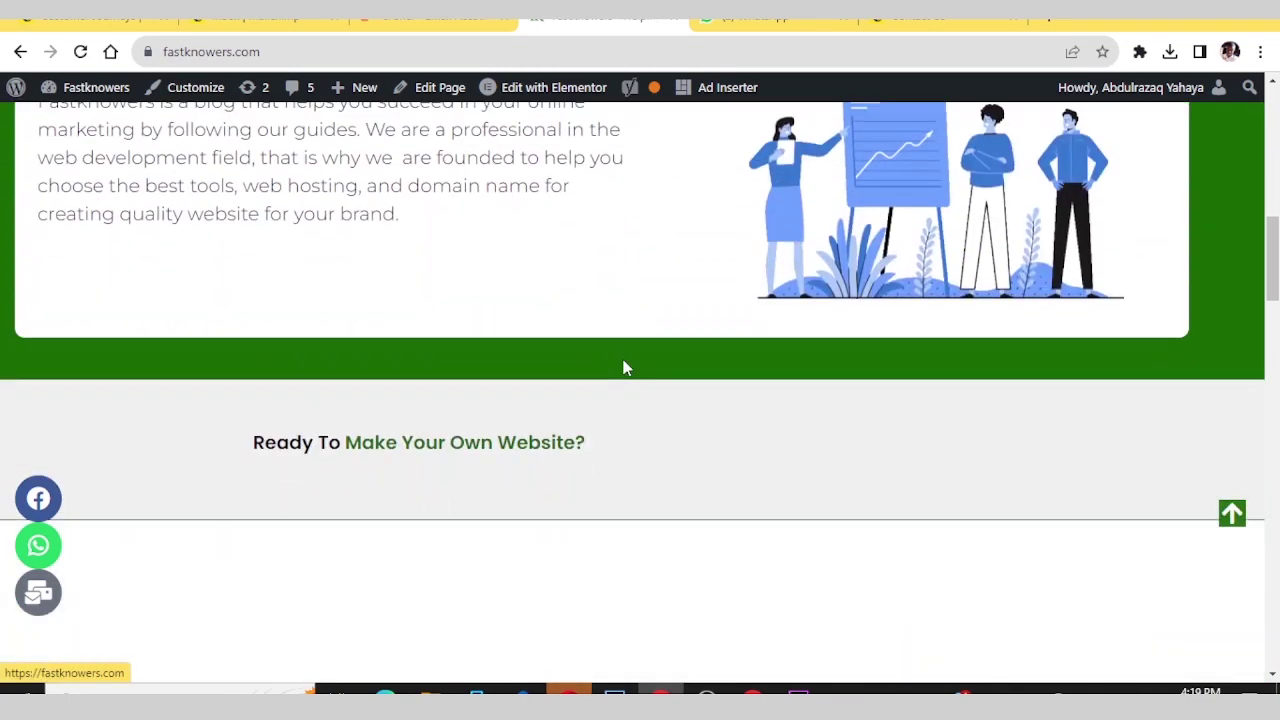
scroll(623, 368, up, 12)
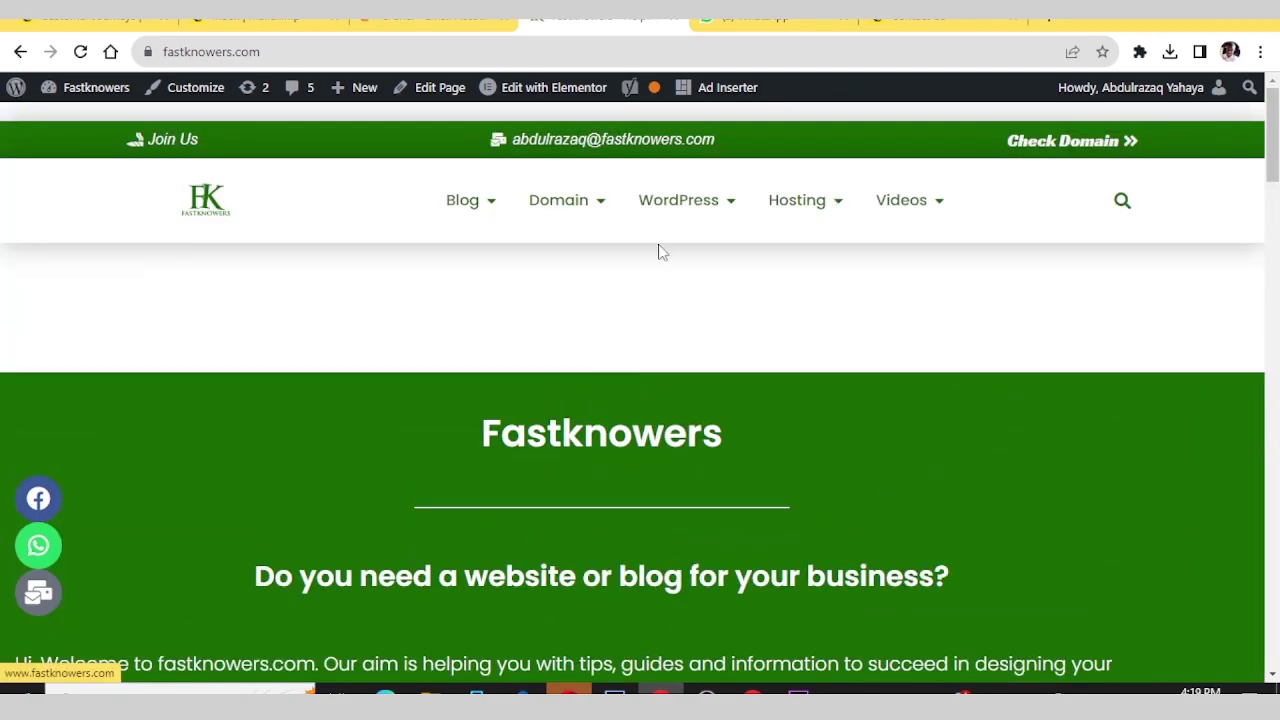
mouse_move(686, 206)
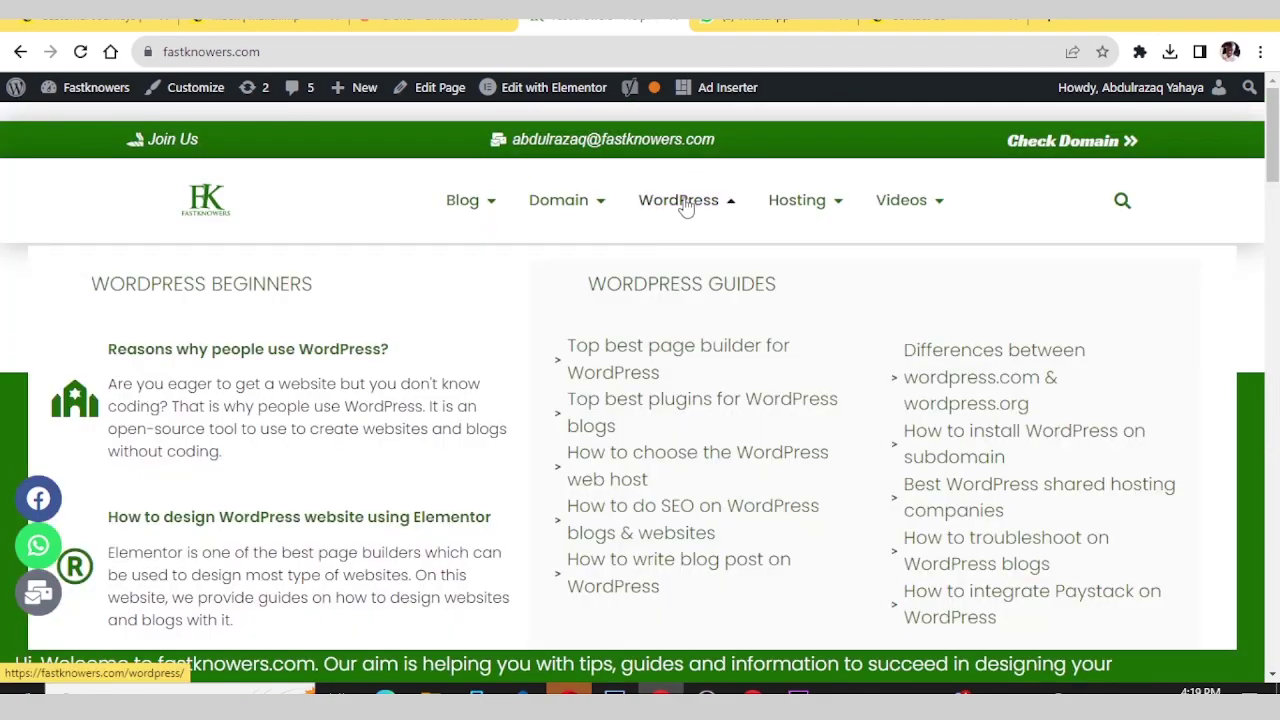